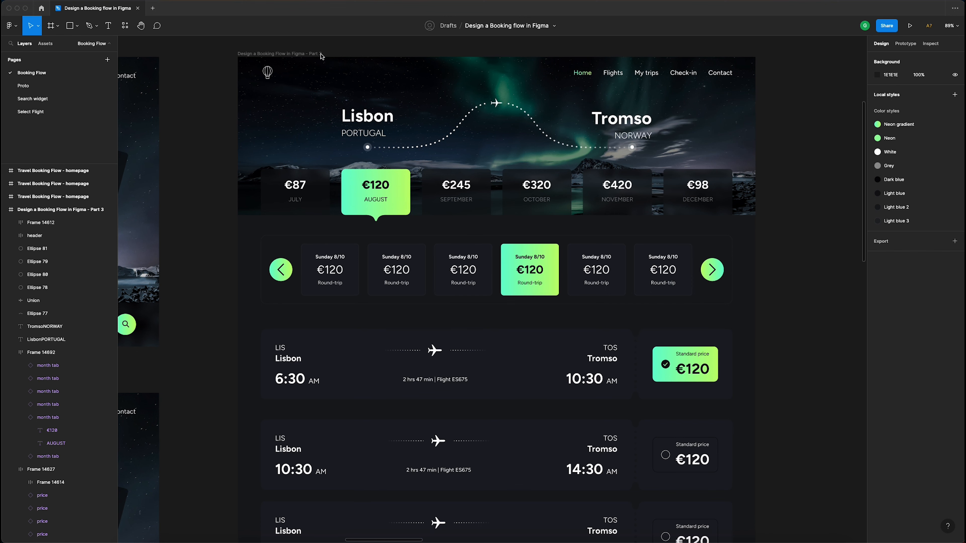
- Examine the Booking Flow page's homepage, destination, calendar and passenger screens, plus the flight selection screen
scroll(321, 54, down, 2)
scroll(320, 55, left, 5)
scroll(321, 56, left, 8)
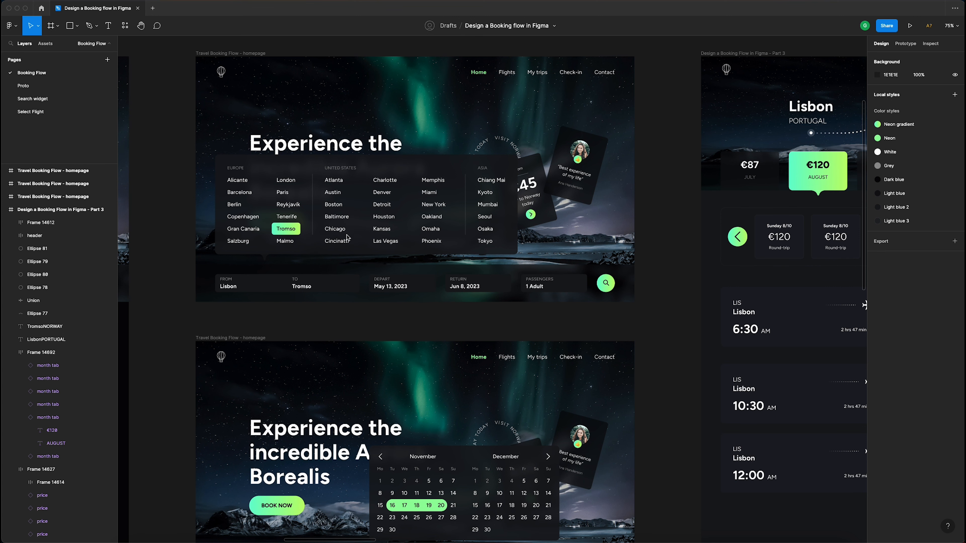
scroll(456, 306, down, 5)
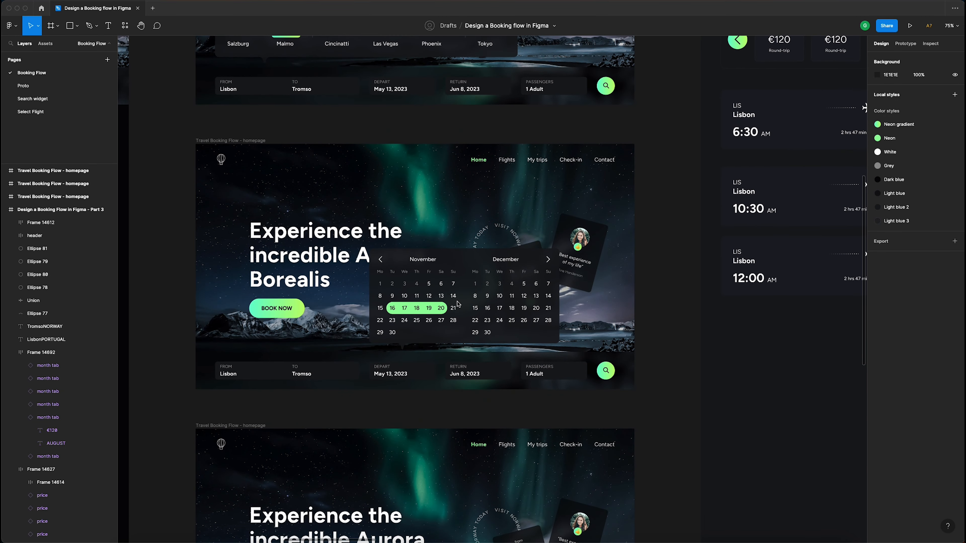
scroll(457, 303, down, 5)
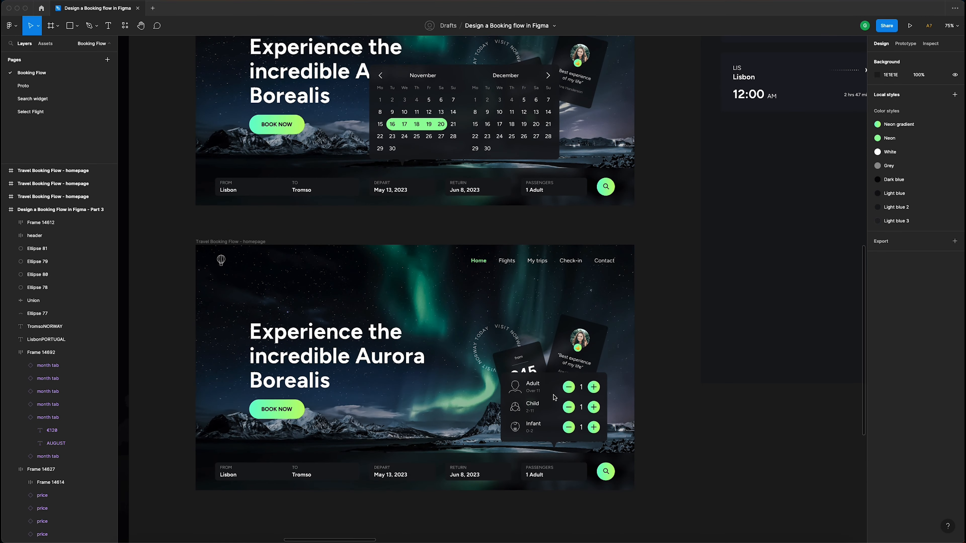
scroll(553, 396, left, 10)
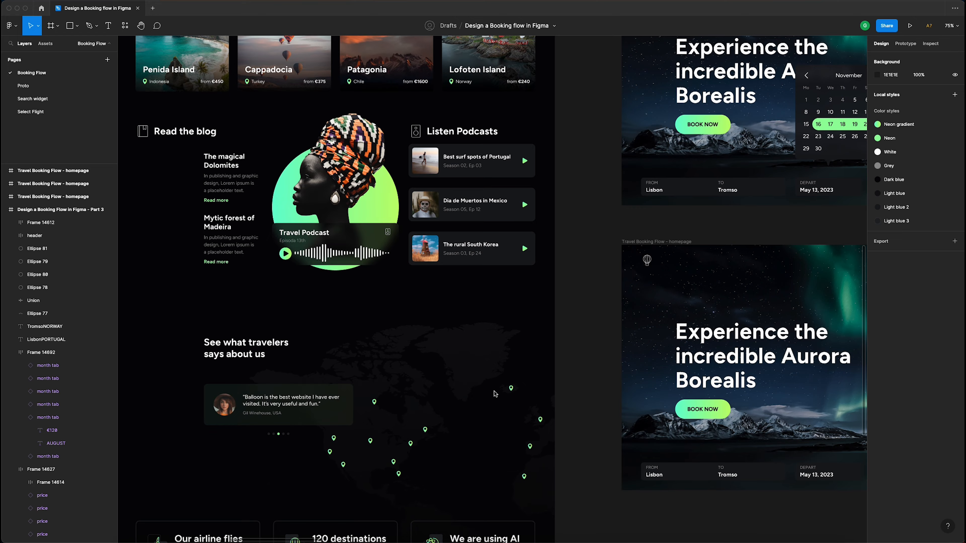
scroll(494, 393, up, 10)
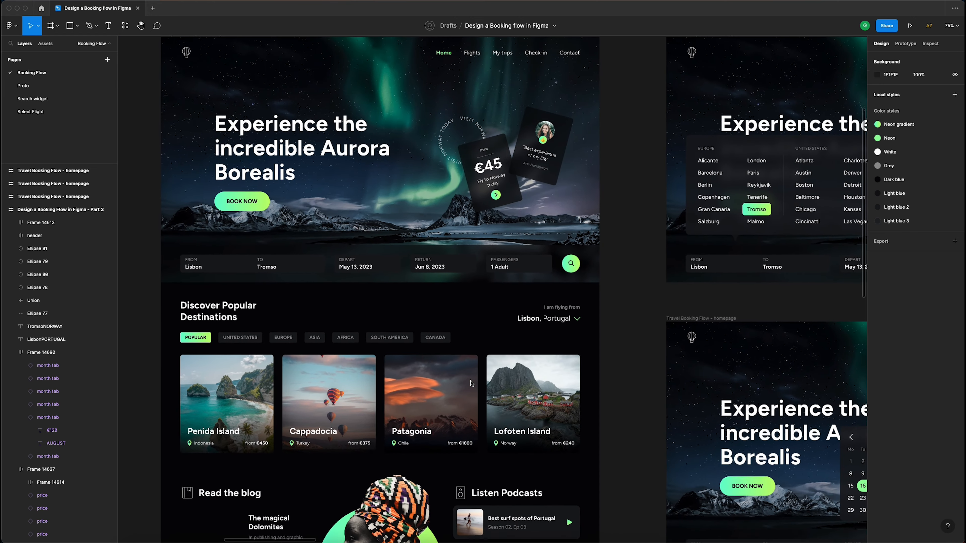
scroll(471, 383, up, 2)
scroll(471, 382, left, 5)
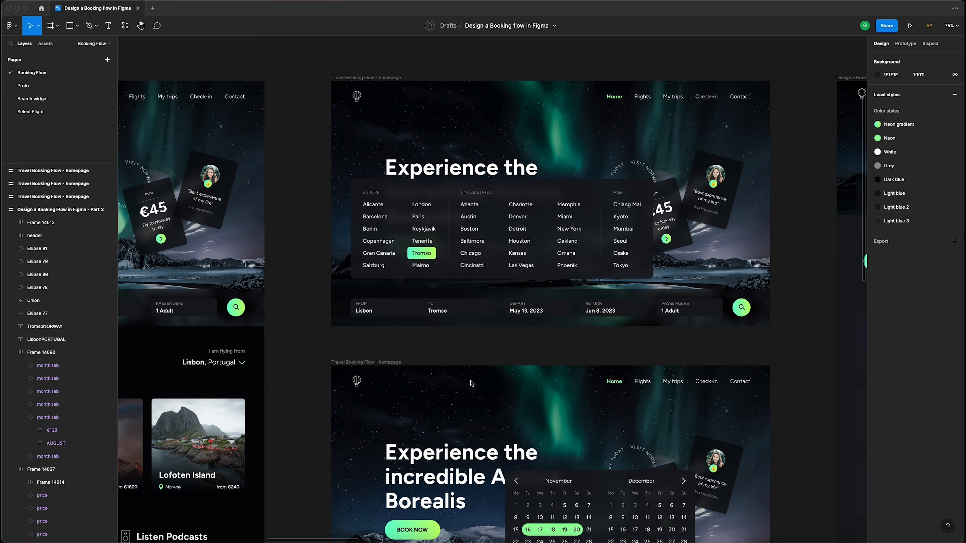
scroll(470, 383, right, 15)
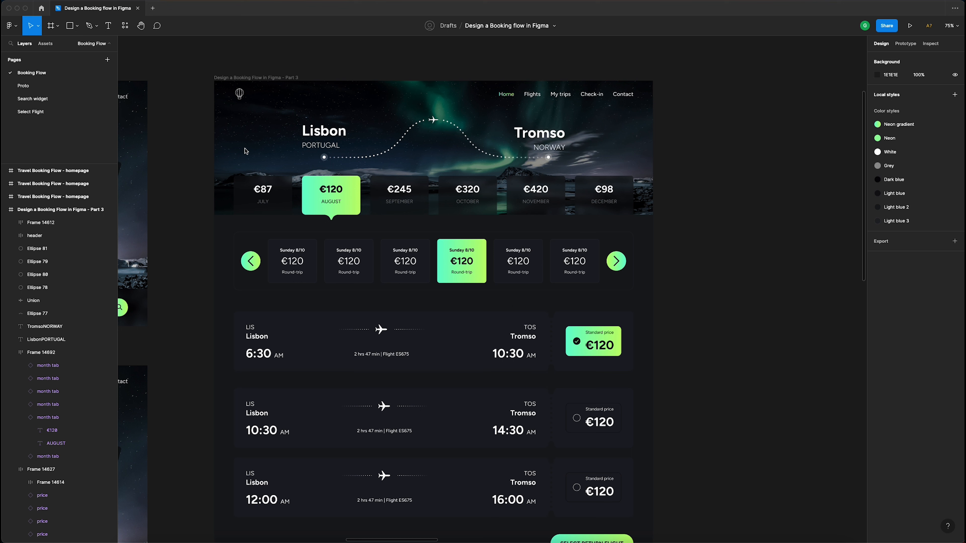
- On the Select Flight page, add a 1440 × 1024 Desktop frame beside the style notes
click(46, 112)
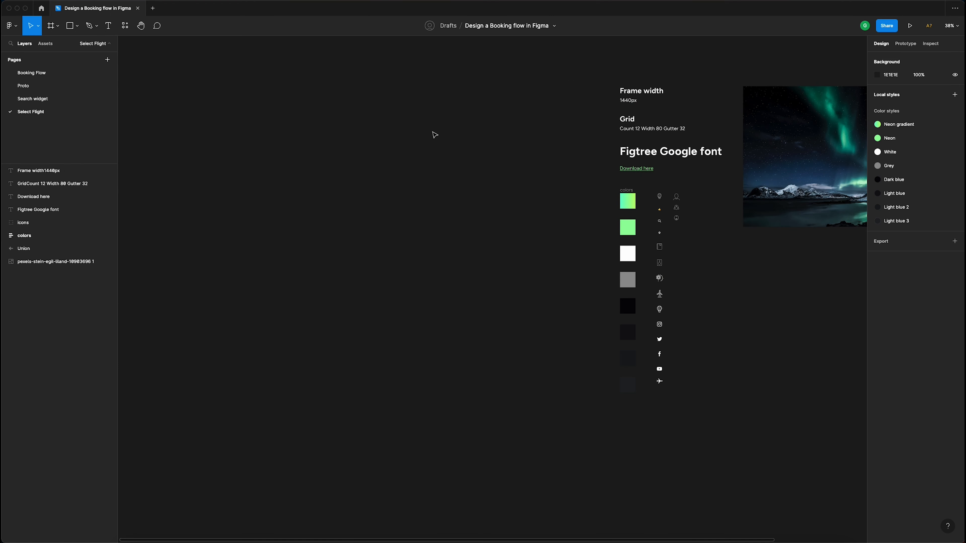
scroll(437, 133, left, 2)
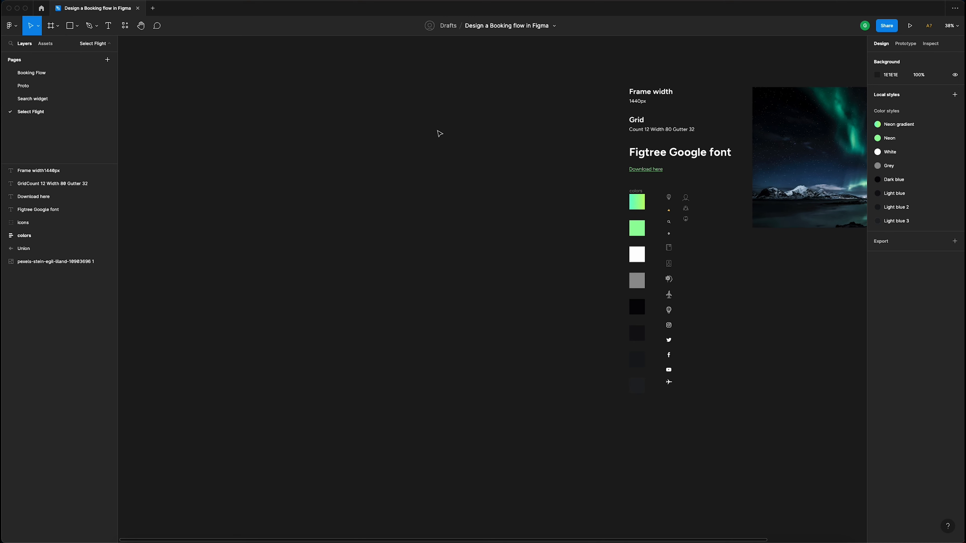
scroll(439, 134, up, 2)
scroll(440, 134, right, 6)
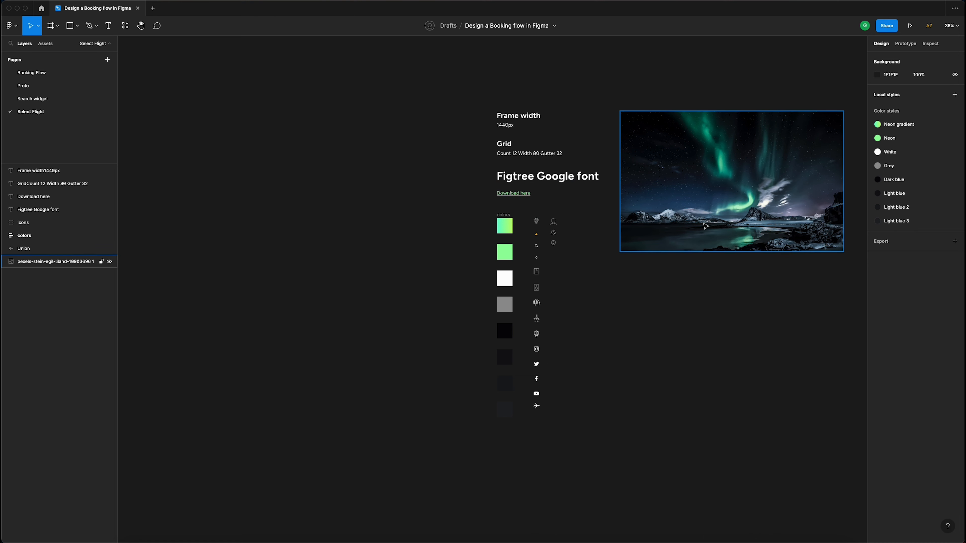
scroll(702, 225, left, 5)
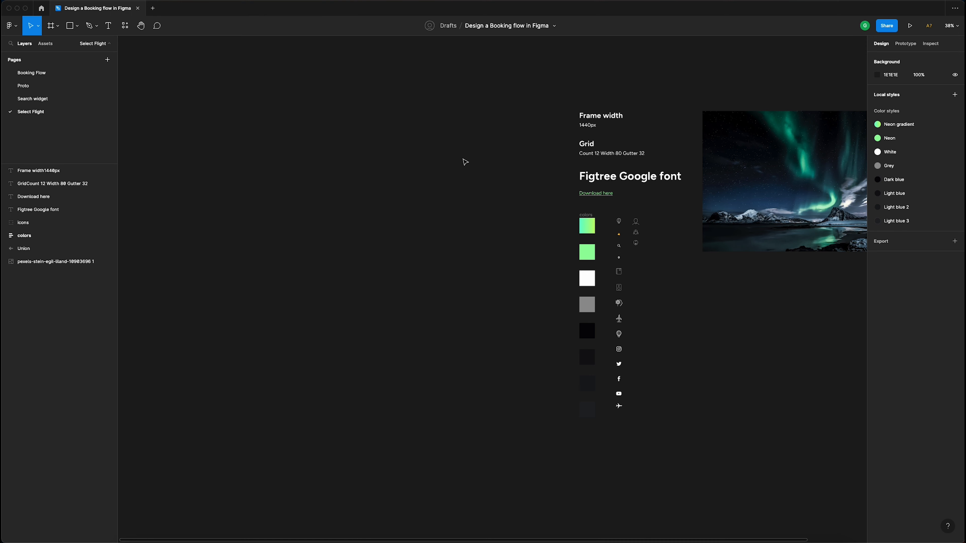
key(f)
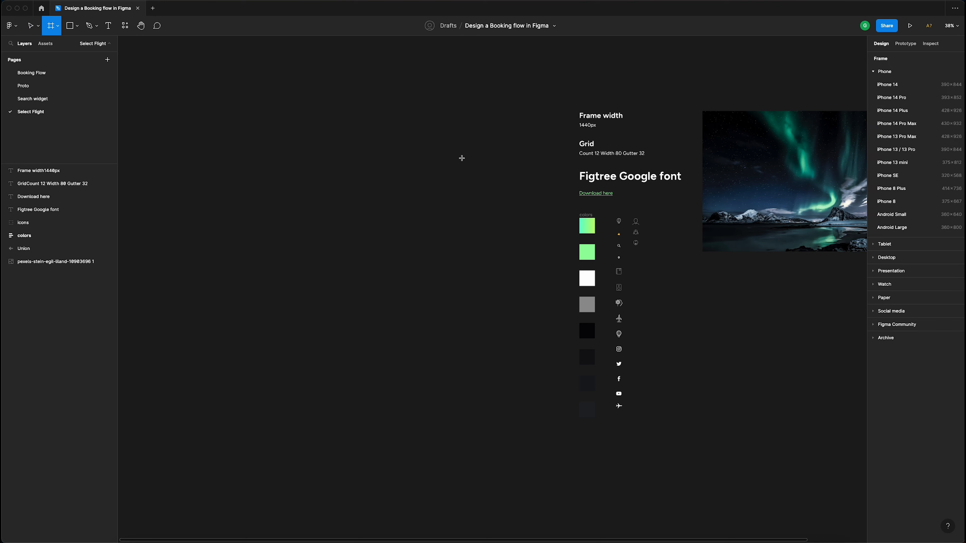
click(873, 258)
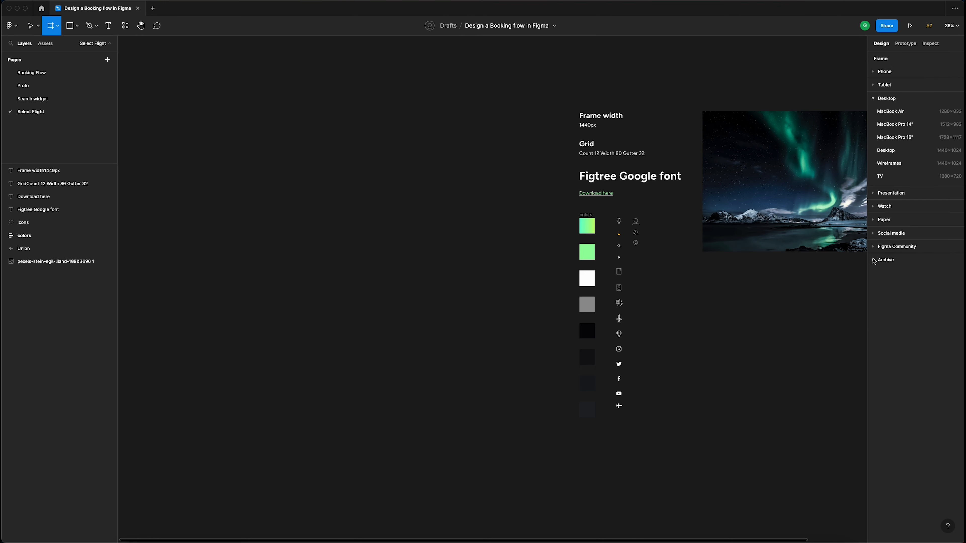
click(895, 154)
drag(779, 261, 330, 192)
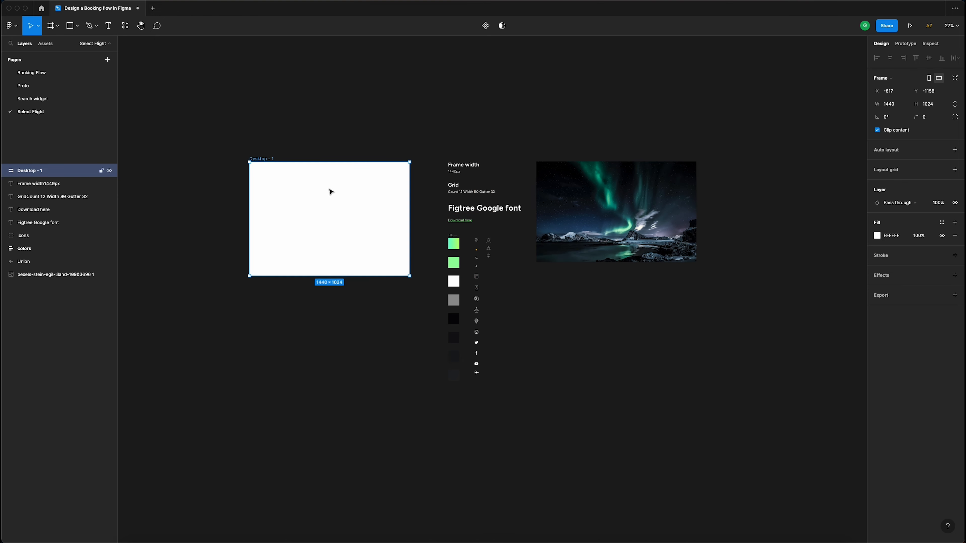
- Extend the desktop frame downward to a height of about 2388 and apply the Light blue 2 colour style as its fill
scroll(330, 189, left, 5)
drag(399, 276, 400, 428)
scroll(413, 167, up, 2)
scroll(413, 168, up, 10)
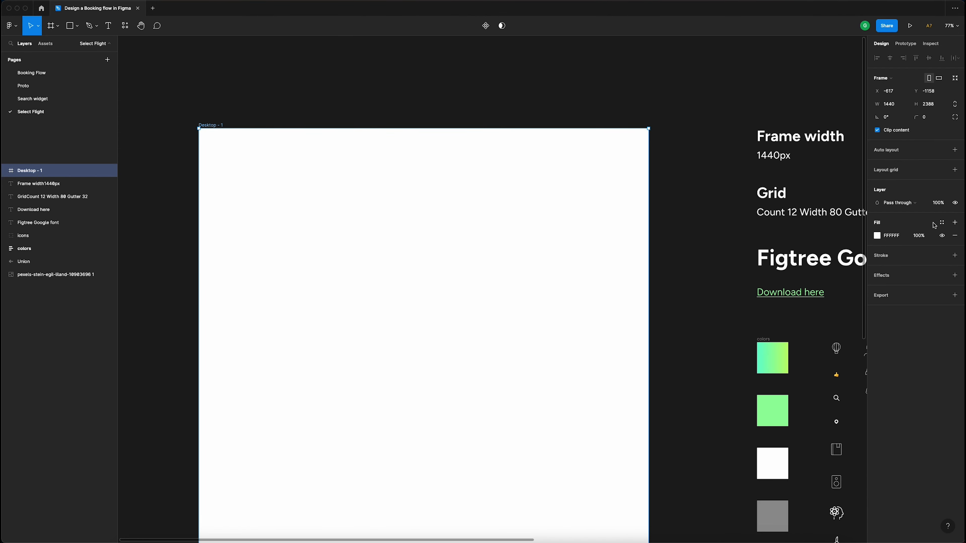
click(941, 222)
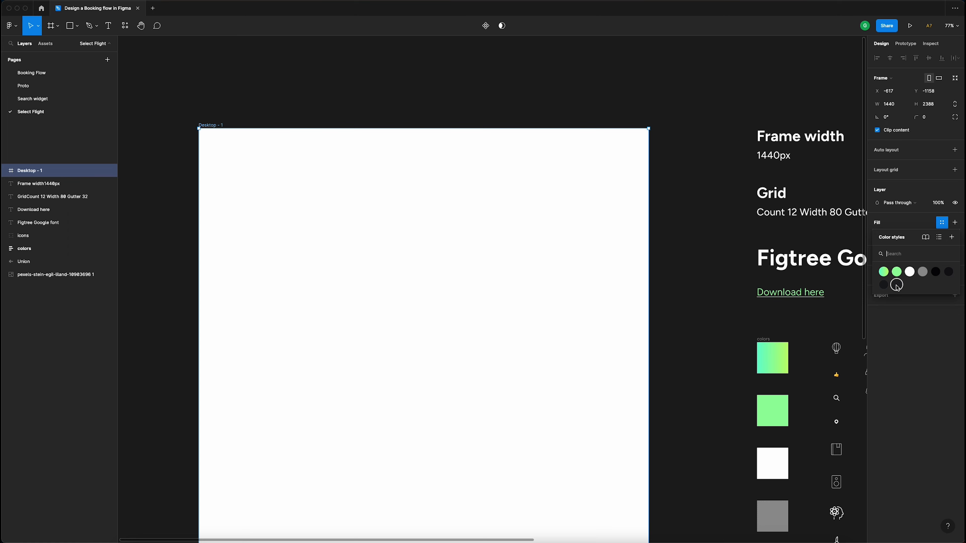
click(884, 284)
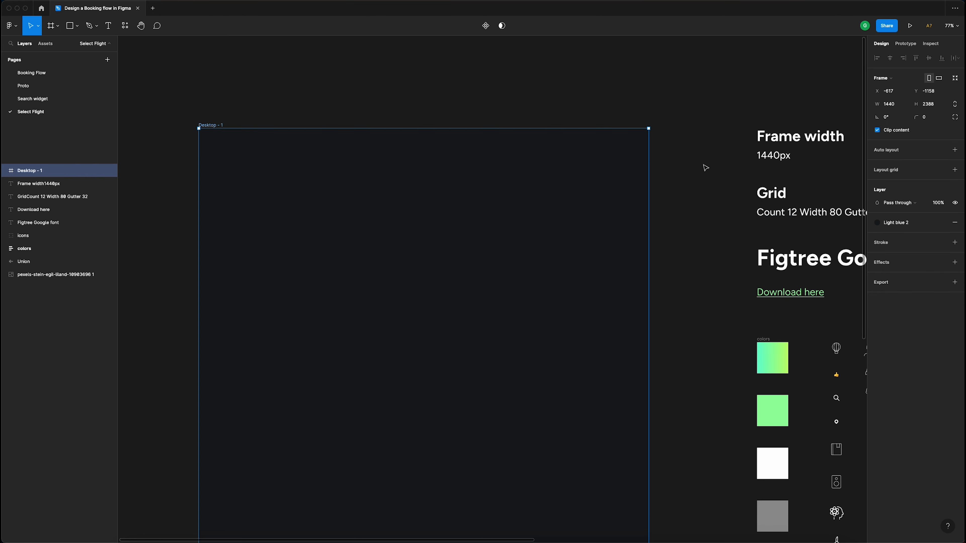
click(688, 147)
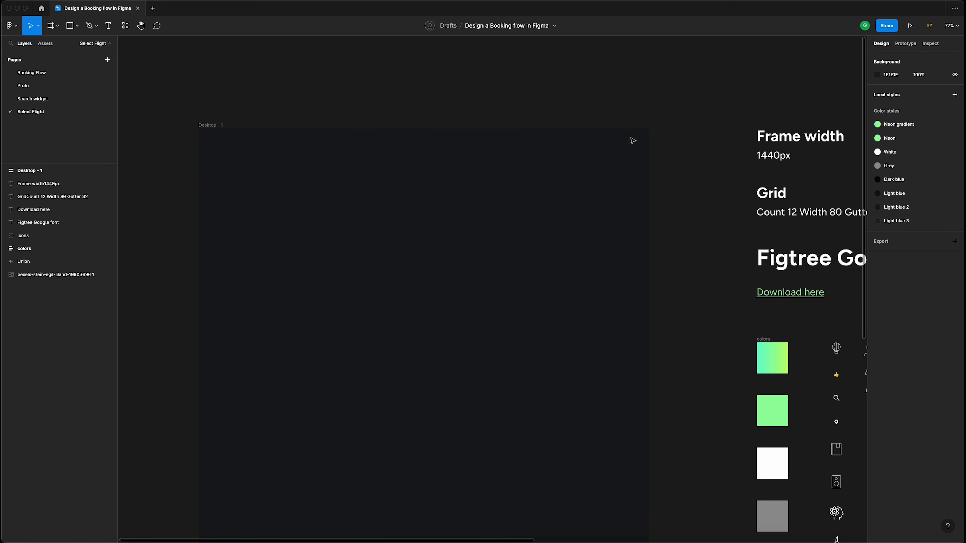
- Add a layout grid to the desktop frame with 12 columns and the Center type
click(219, 125)
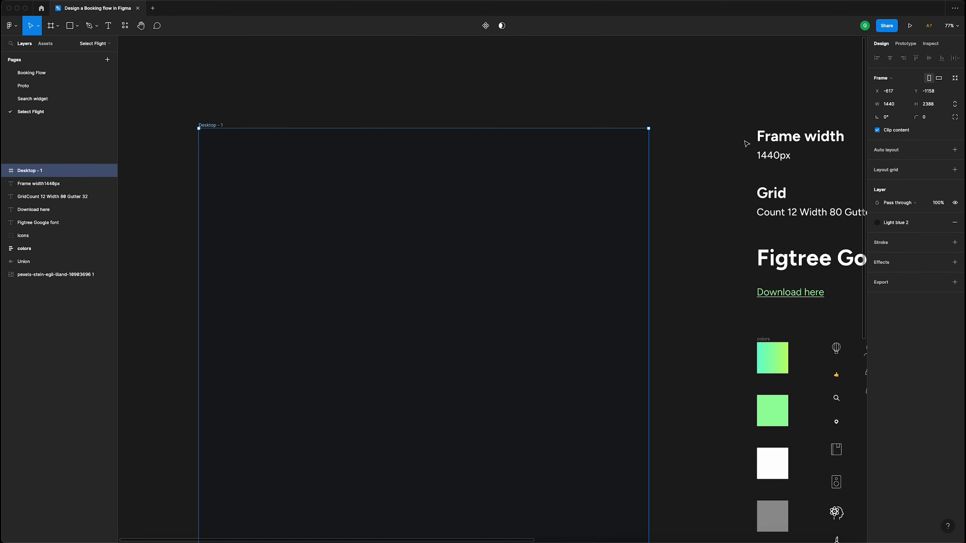
click(955, 170)
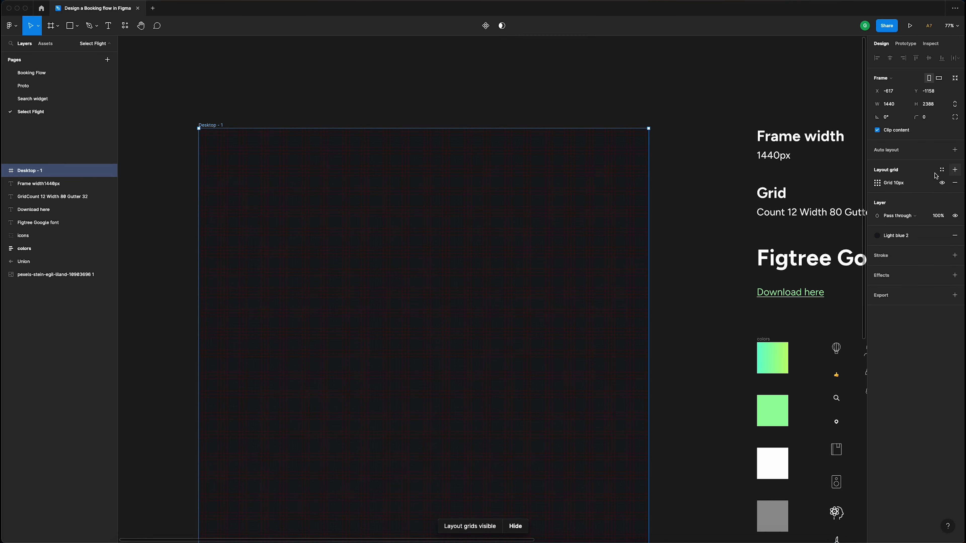
click(877, 183)
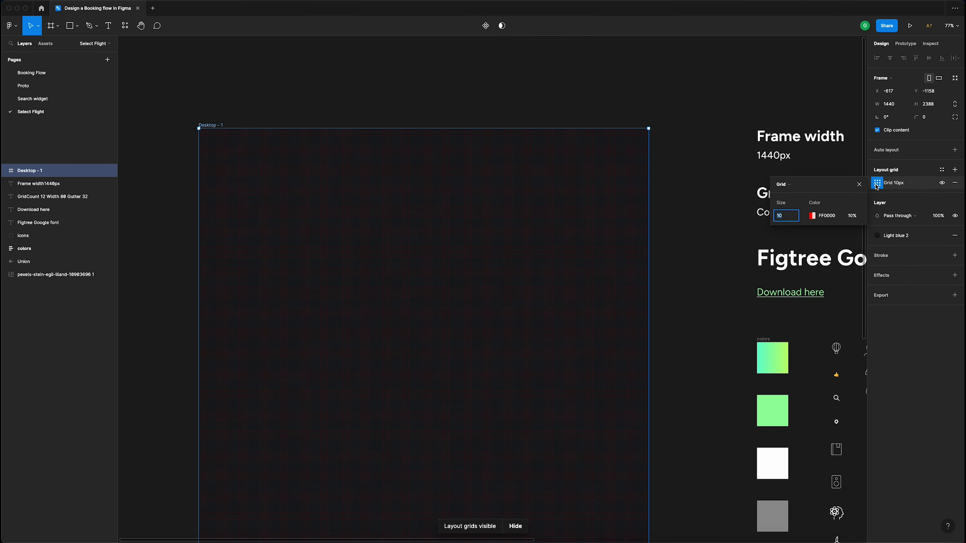
click(793, 185)
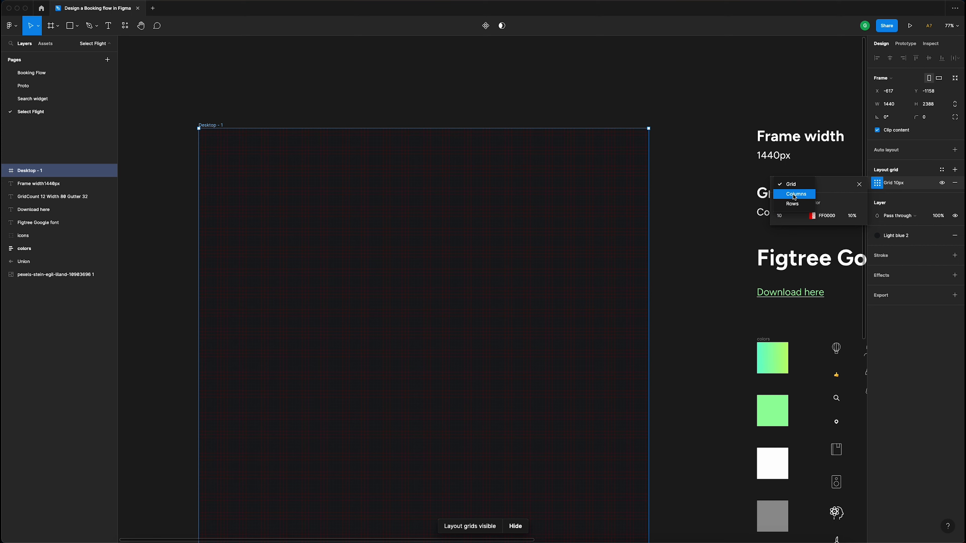
click(794, 195)
click(786, 216)
scroll(737, 222, right, 3)
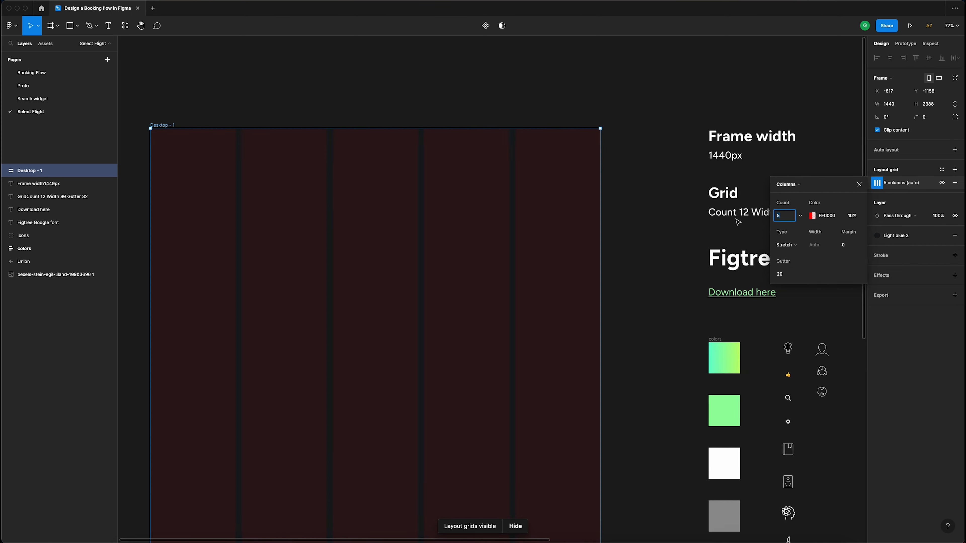
ctrl+scroll(738, 222, down, 3)
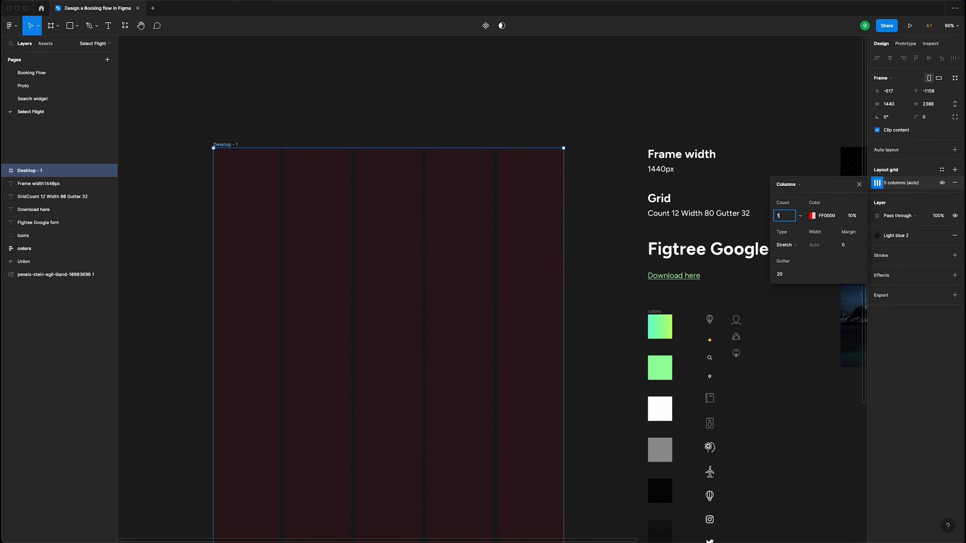
click(789, 245)
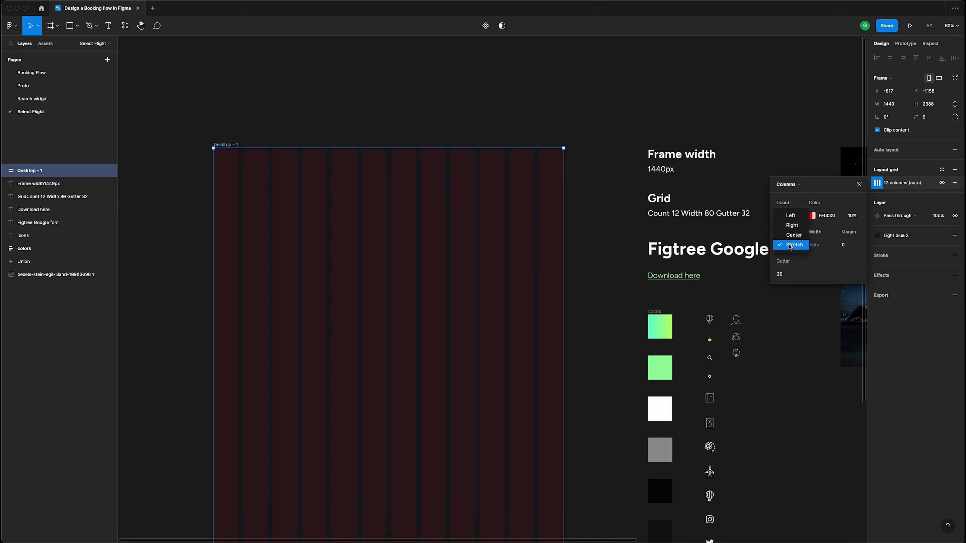
click(794, 235)
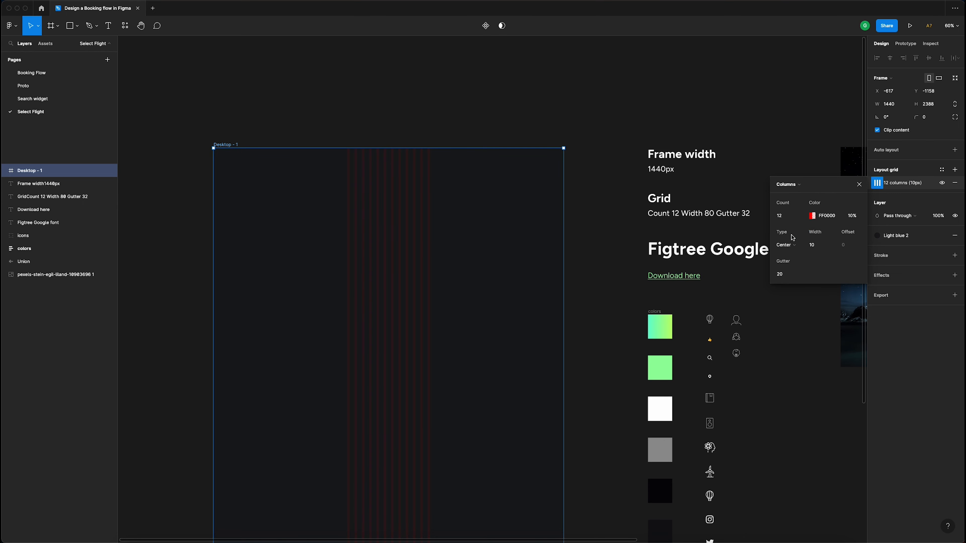
- Set the layout grid's column width to 80 and its gutter to 32
click(820, 244)
text(80)
click(790, 274)
text(32)
key(Return)
- Change the layout grid's colour to light blue 39C4FF
click(813, 218)
click(734, 335)
drag(737, 298, 748, 225)
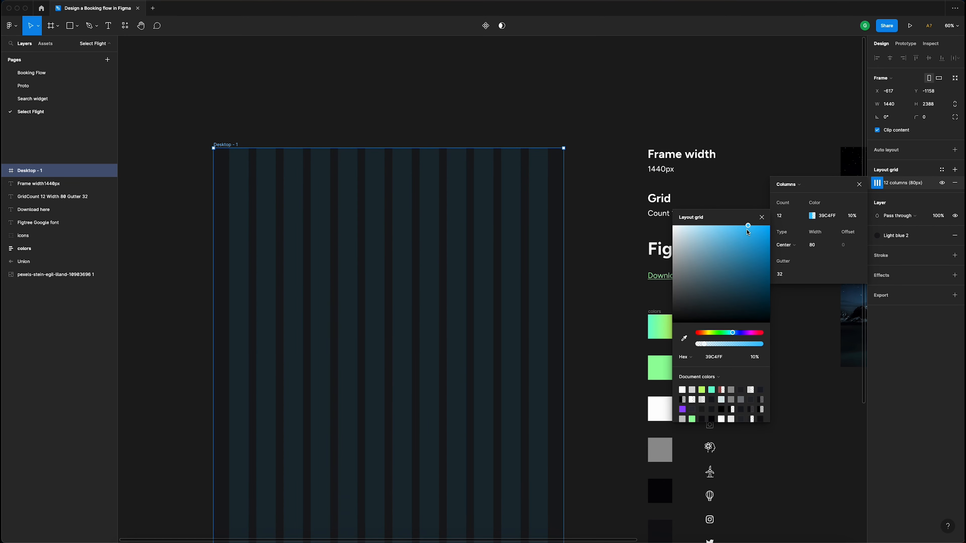
click(761, 218)
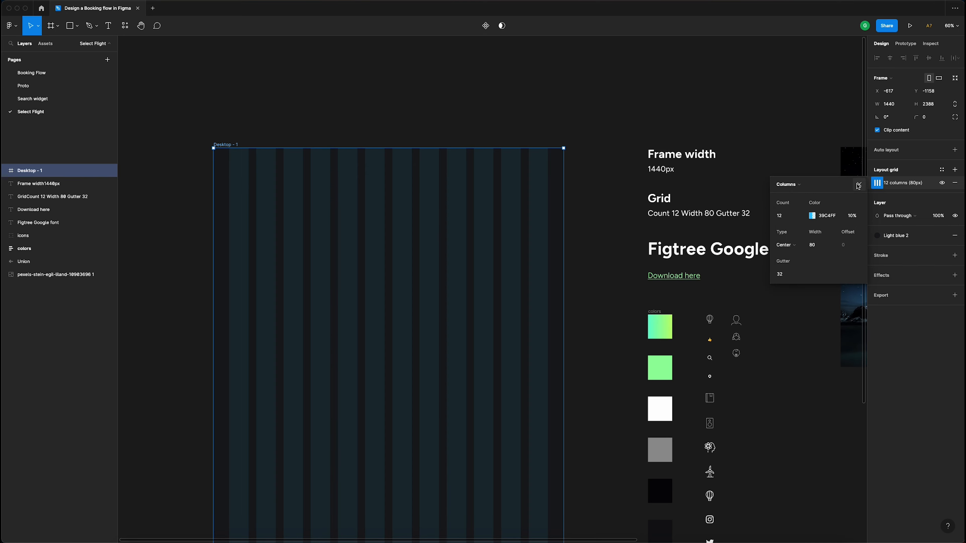
click(858, 186)
- Draw a rectangle about 1323 × 566 inside the desktop frame and move it up against the frame's upper edge
scroll(595, 131, left, 3)
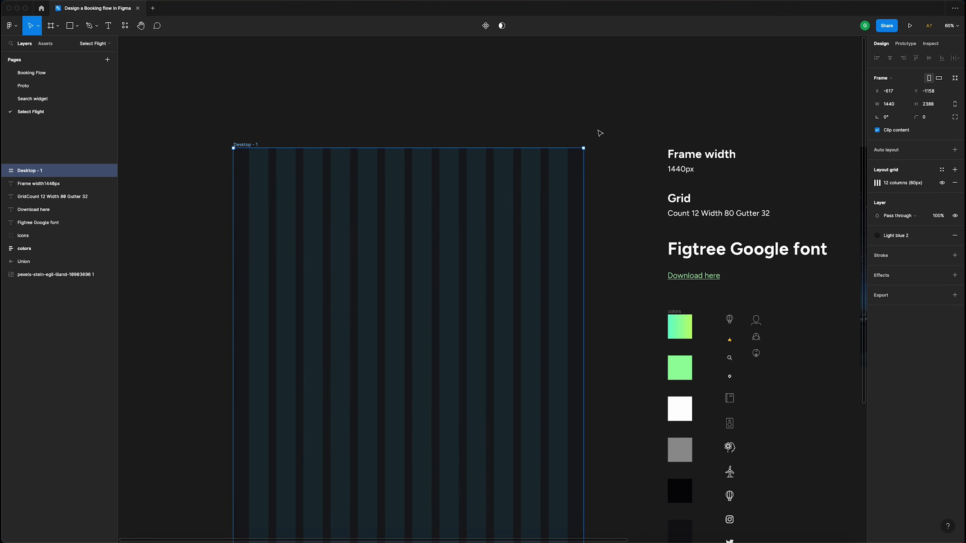
scroll(410, 138, up, 1)
scroll(410, 138, up, 3)
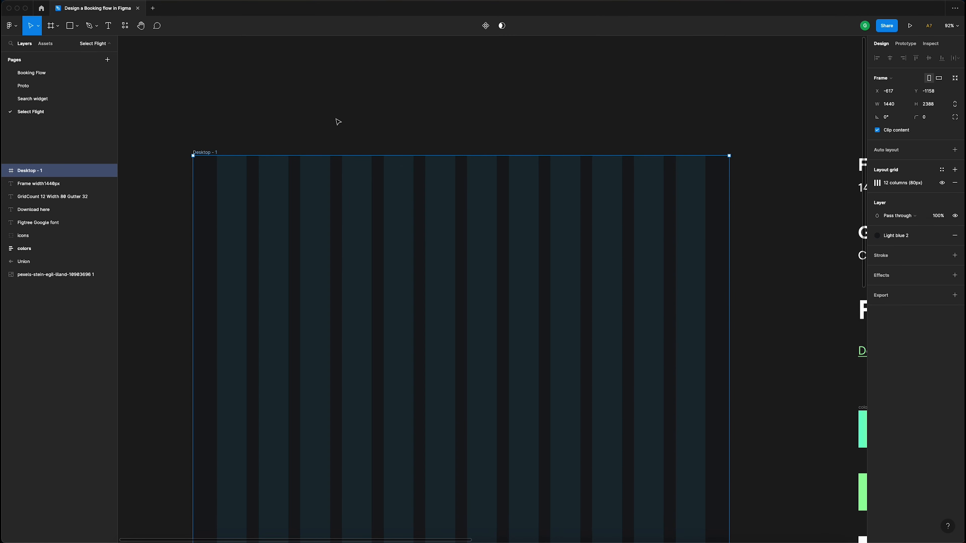
click(344, 116)
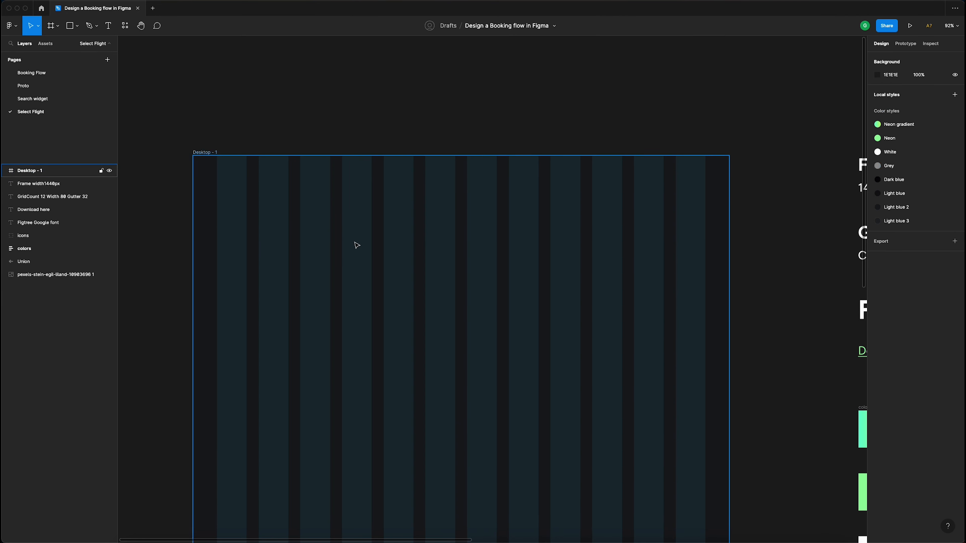
key(r)
drag(236, 198, 728, 367)
scroll(504, 232, down, 1)
scroll(504, 232, down, 3)
scroll(504, 231, right, 2)
drag(483, 208, 485, 182)
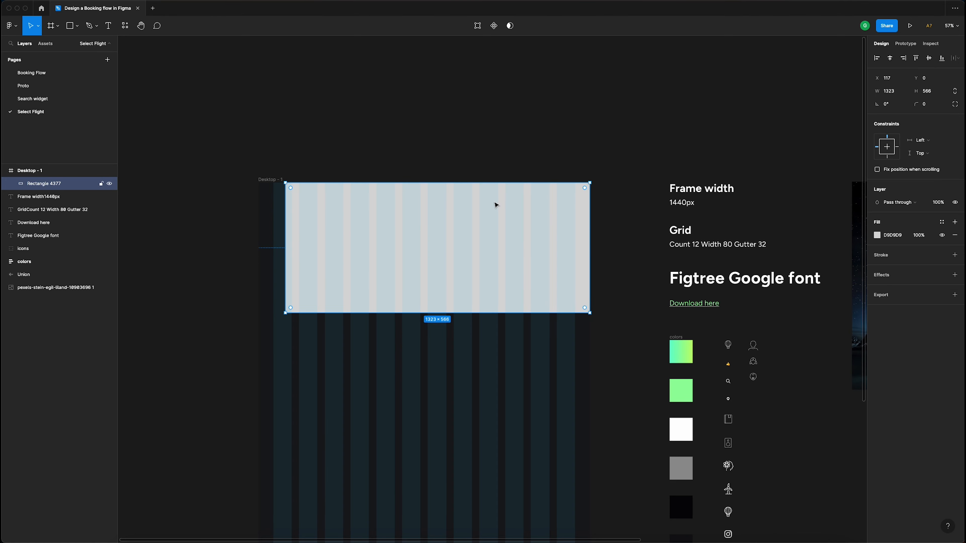
- Move the northern lights photo into the desktop frame so it lies over the rectangle
scroll(555, 227, right, 3)
click(836, 254)
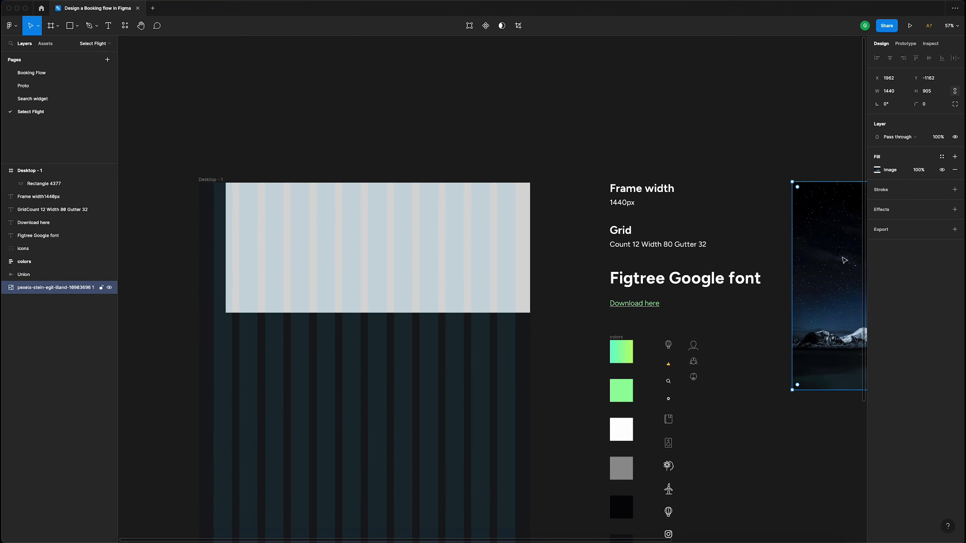
drag(844, 260, 292, 268)
scroll(338, 262, up, 3)
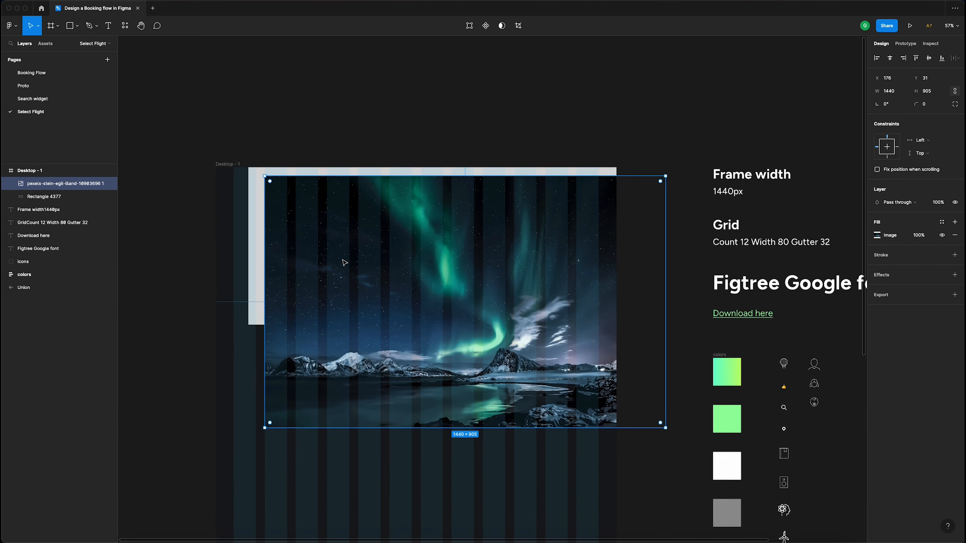
- Look over the header of the finished homepage on the Booking Flow page and return to the Select Flight page
click(69, 75)
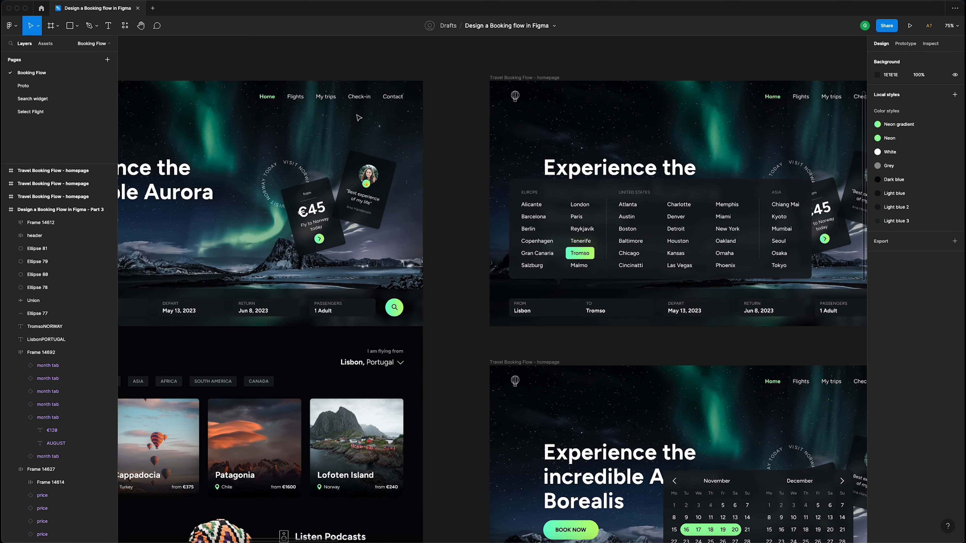
scroll(356, 116, left, 5)
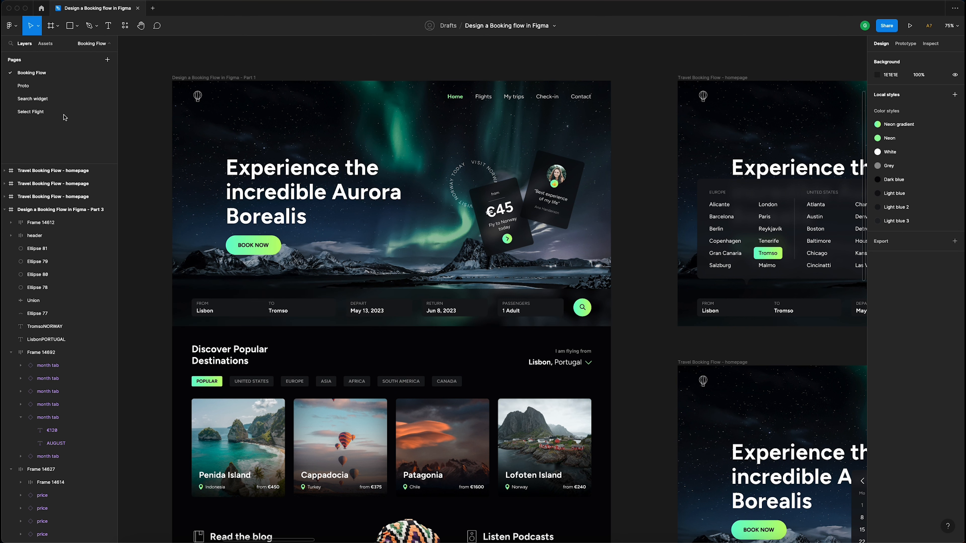
click(37, 111)
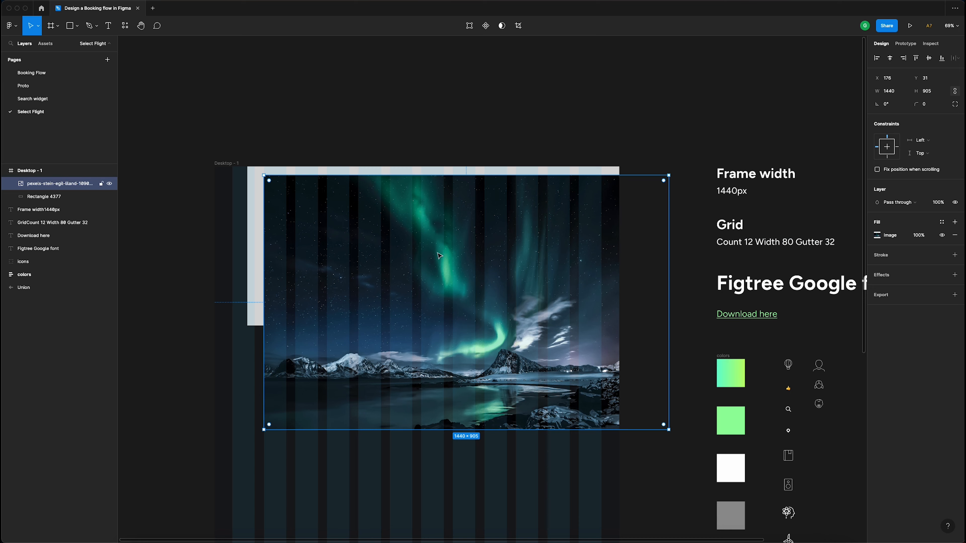
- Delete the grey rectangle behind the northern lights photo and align the photo with the desktop frame's top-left corner
click(254, 187)
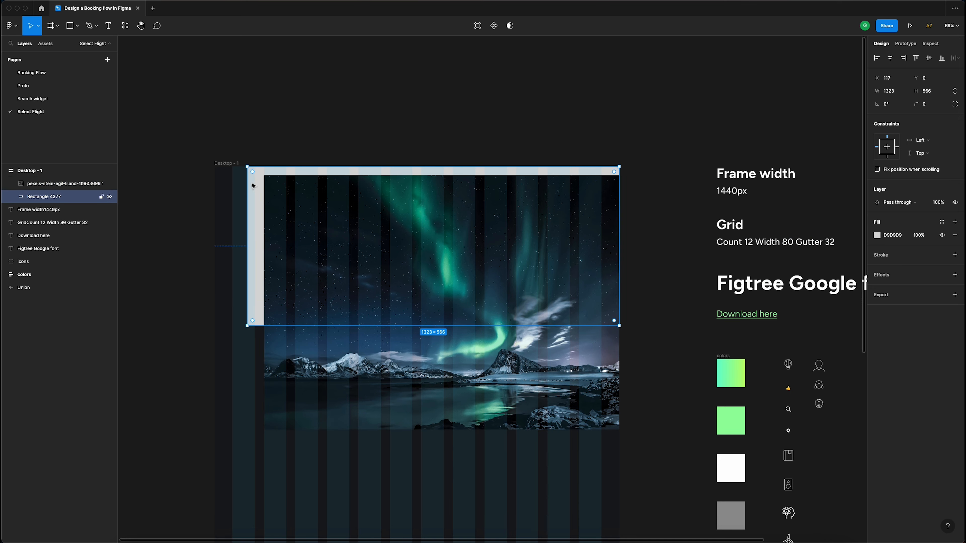
key(Delete)
click(308, 199)
drag(386, 234, 337, 226)
- Shorten the northern lights photo from its lower edge to a height of about 517 px, keeping its full 1440 px width
drag(578, 421, 573, 318)
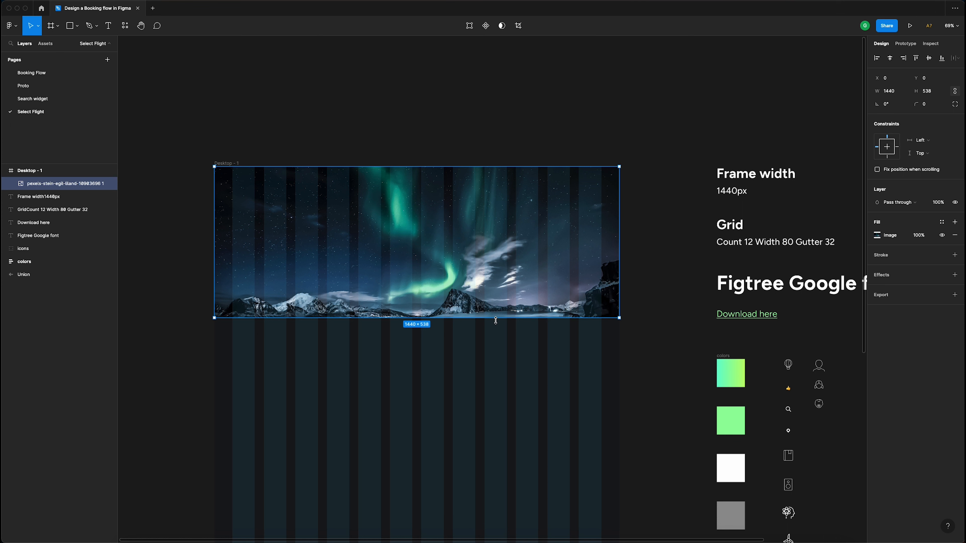
drag(496, 321, 496, 308)
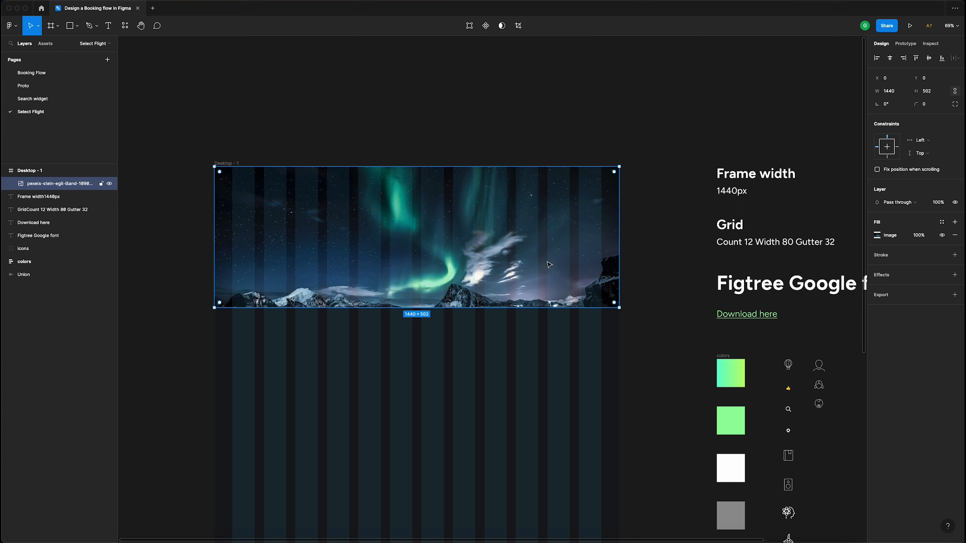
click(457, 151)
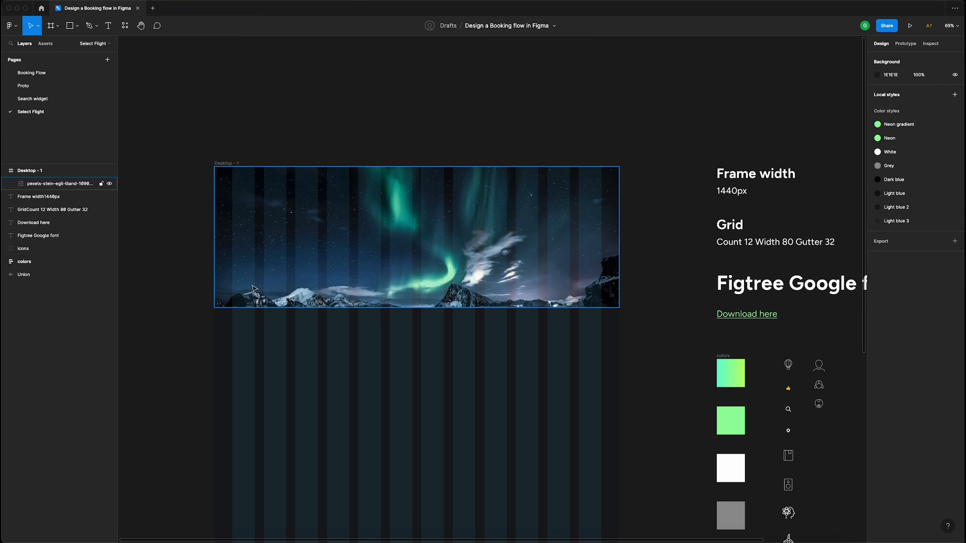
click(462, 256)
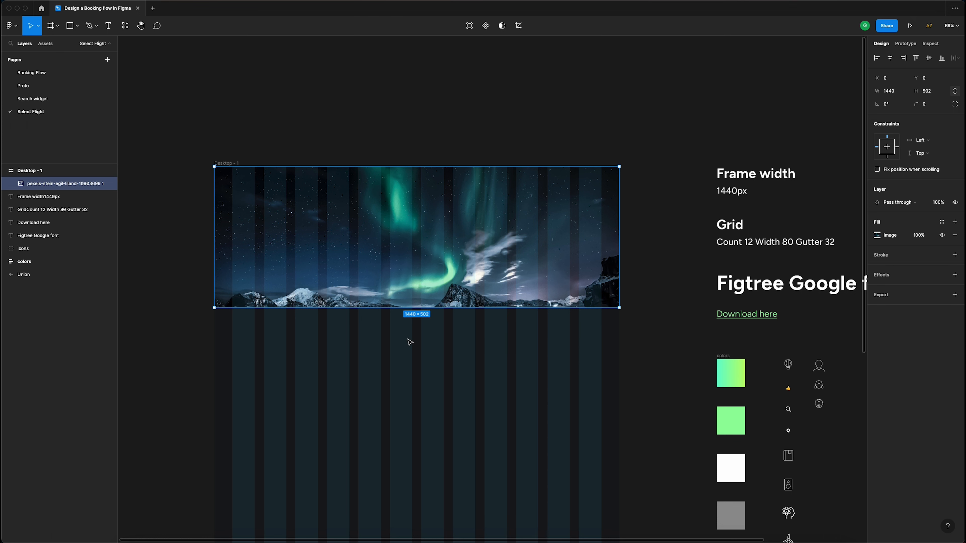
scroll(409, 341, down, 2)
scroll(409, 342, left, 1)
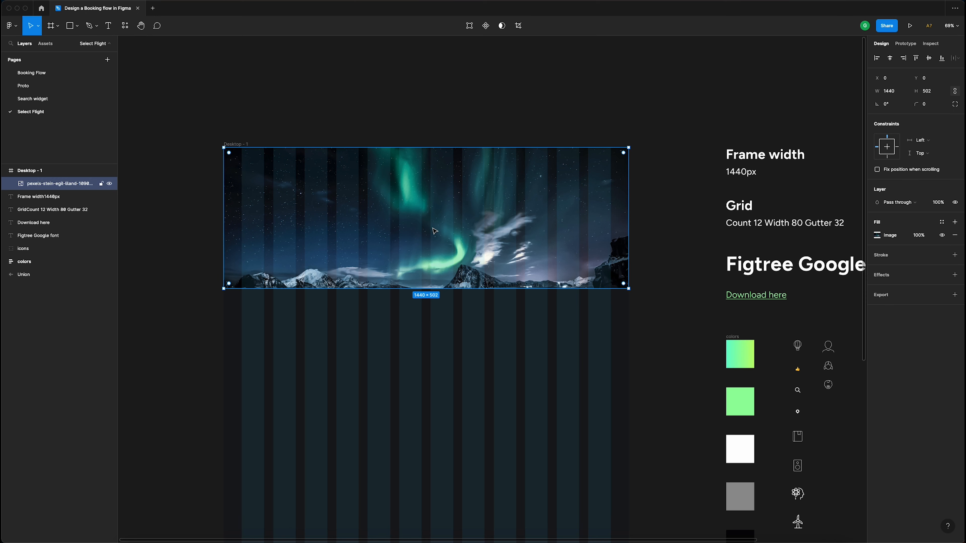
scroll(388, 217, up, 5)
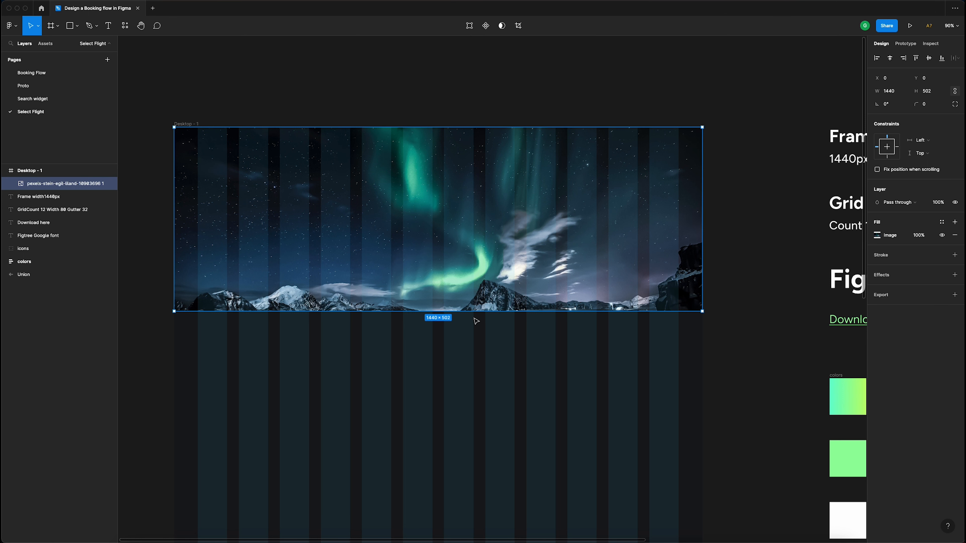
drag(474, 311, 474, 317)
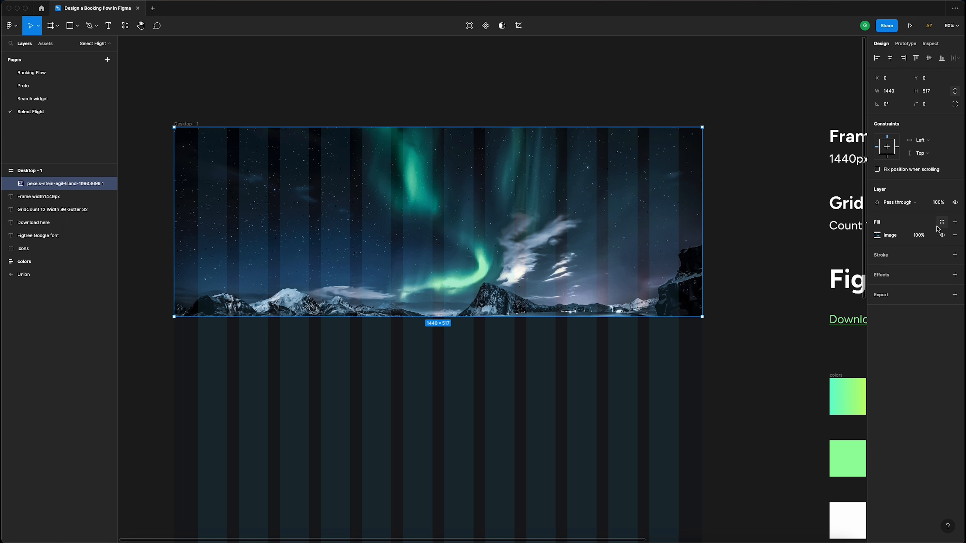
- Darken the northern lights photo by adding a black 000000 fill at 40% opacity over the image
click(954, 223)
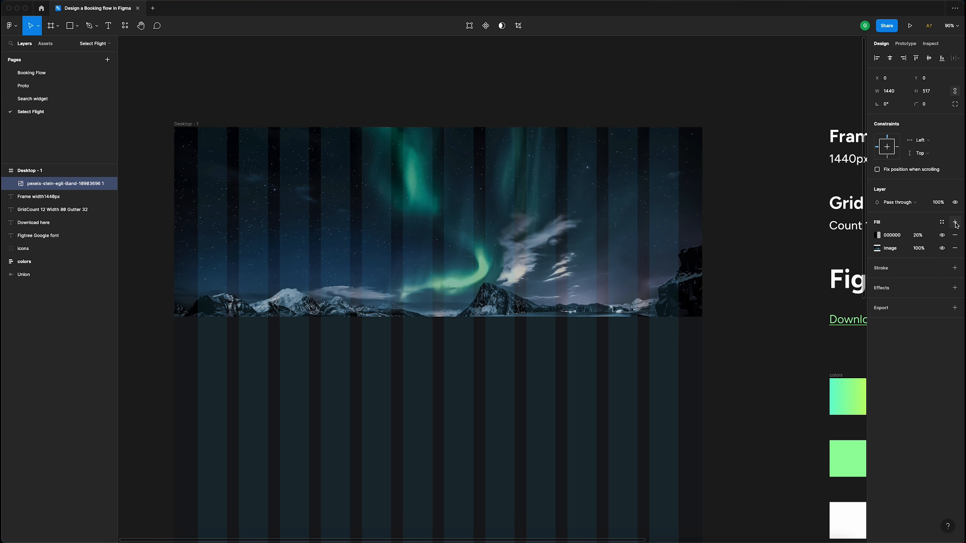
click(914, 236)
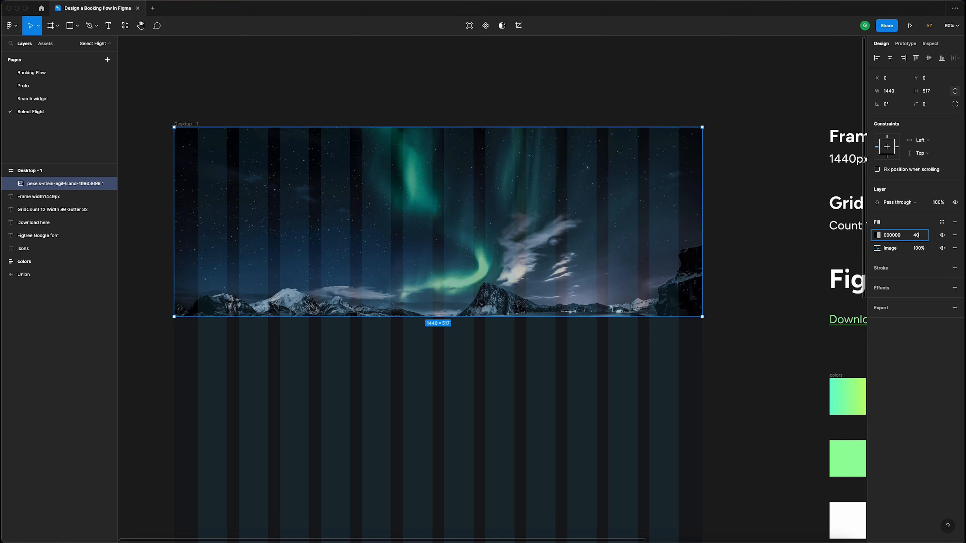
key(Return)
click(239, 118)
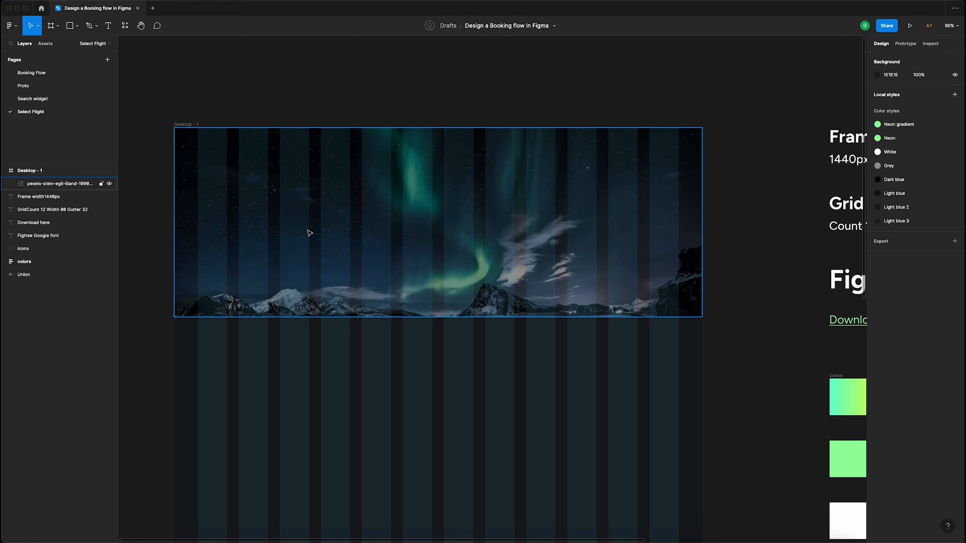
- Add the text "Lisbon" over the left part of the header photo
key(t)
click(289, 205)
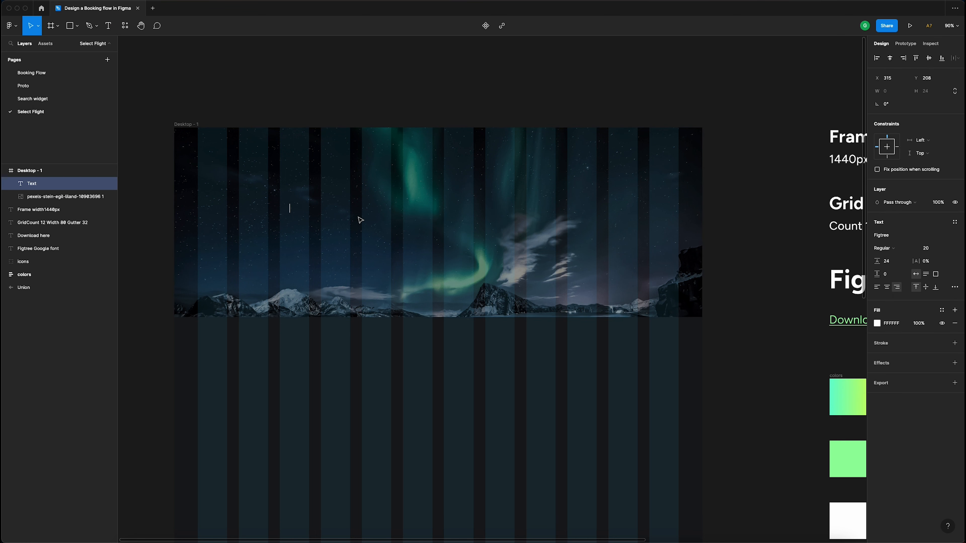
text(Lisbon)
key(Escape)
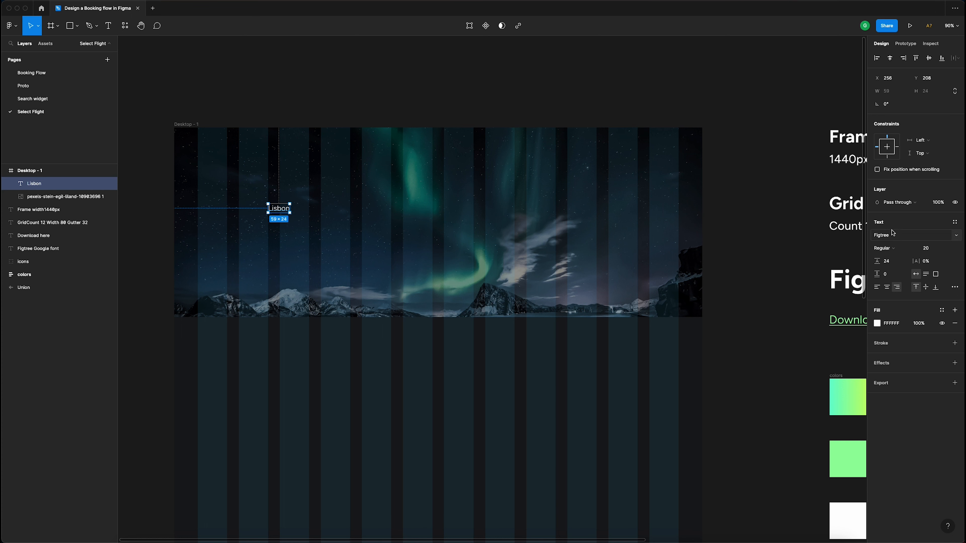
- Set the Lisbon text's font size to 48 and its line height to 56
click(934, 252)
text(32)
key(Return)
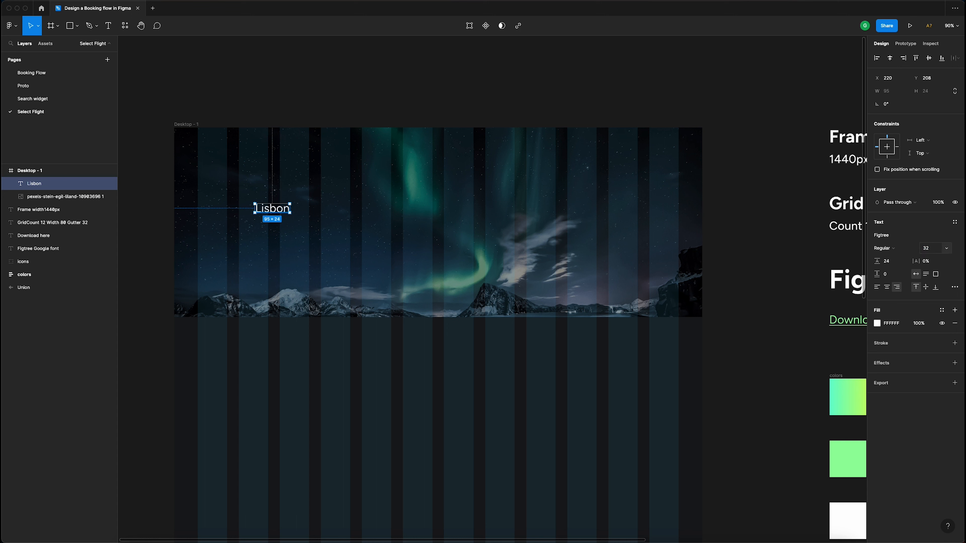
click(935, 252)
text(48)
key(Return)
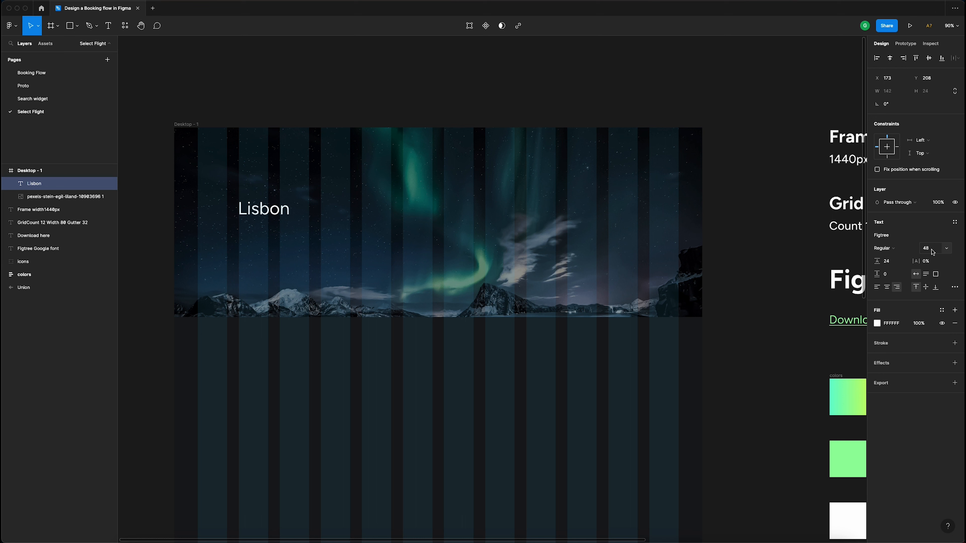
click(897, 263)
text(56)
key(Return)
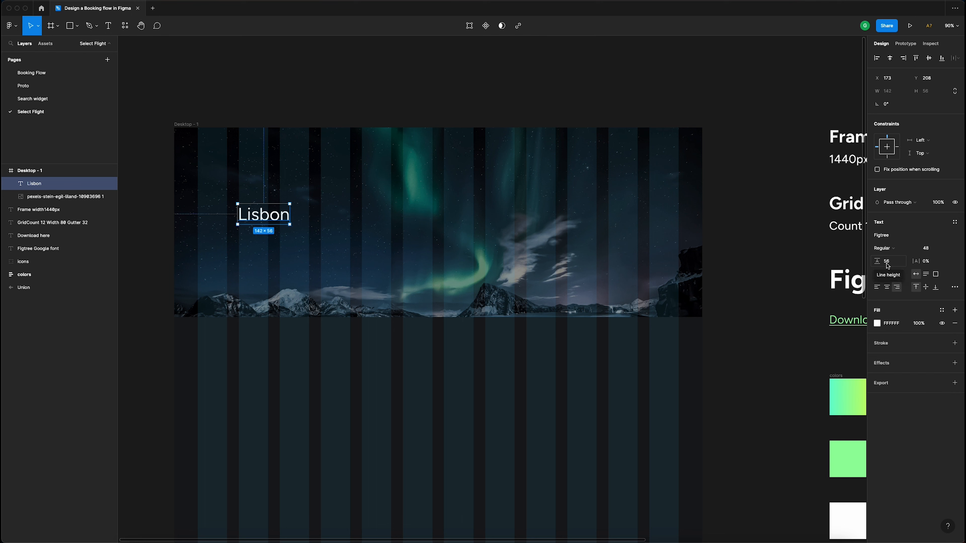
- Move the Lisbon text up to the third grid column's left edge and make it Bold
drag(274, 221, 323, 201)
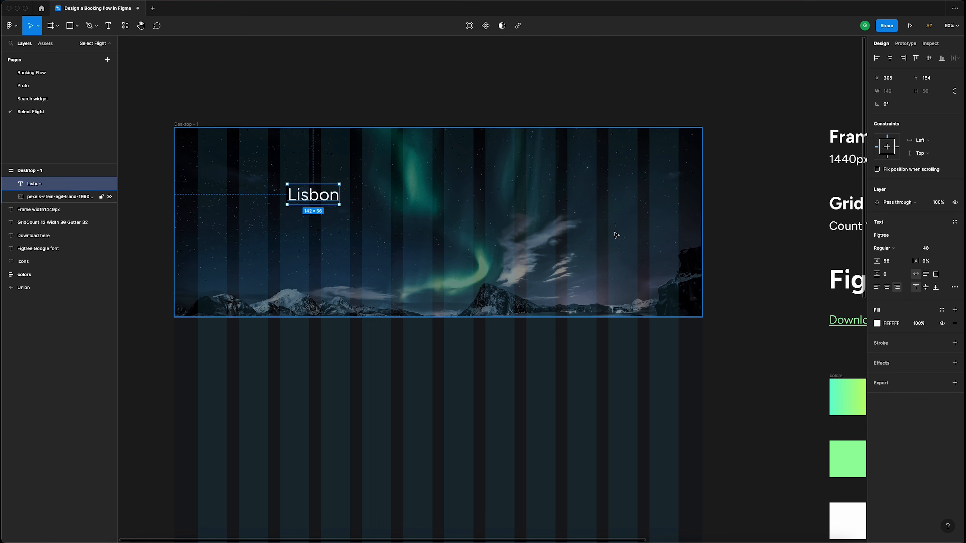
click(892, 249)
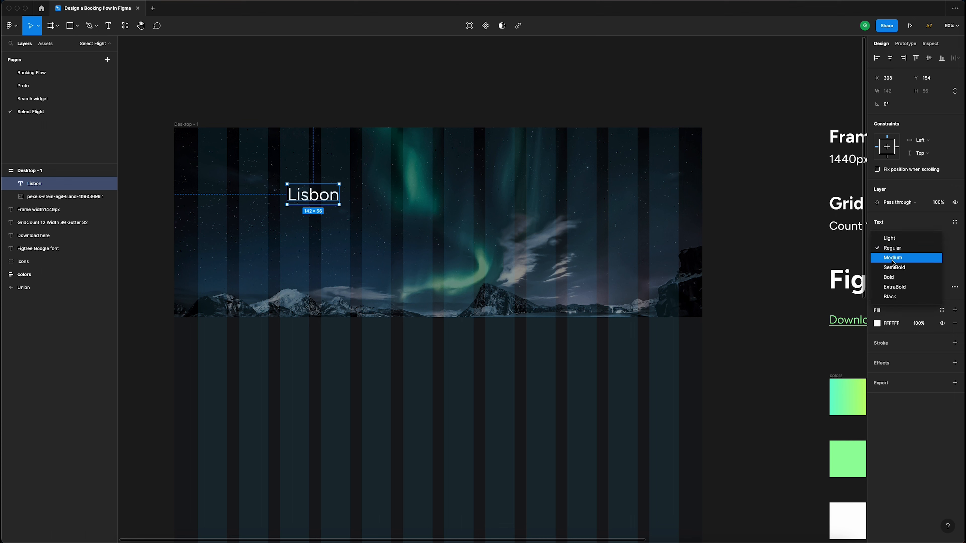
click(905, 275)
drag(311, 202, 304, 200)
click(321, 106)
click(328, 198)
- Add a separate text "PORTUGAL" below the Lisbon heading on the header photo
key(t)
click(302, 234)
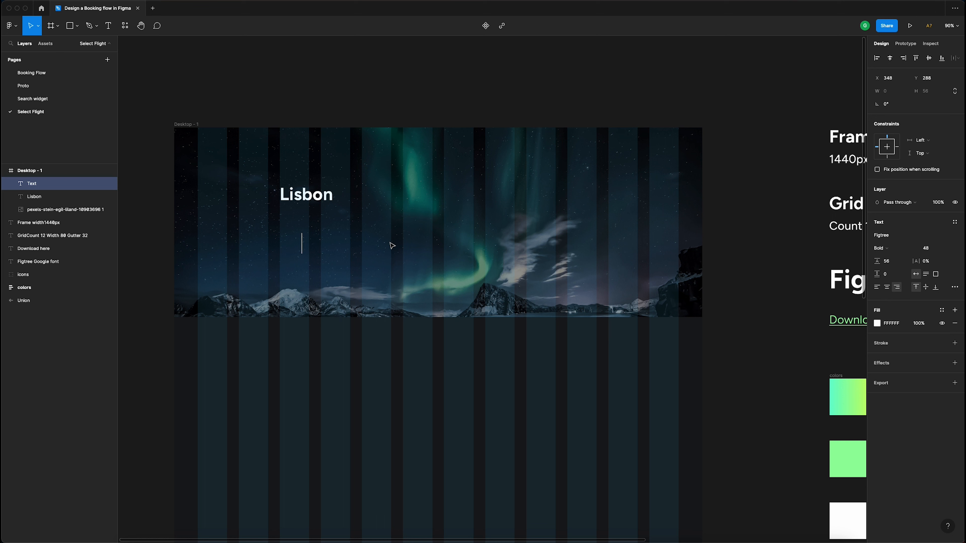
text(PORTUGAL)
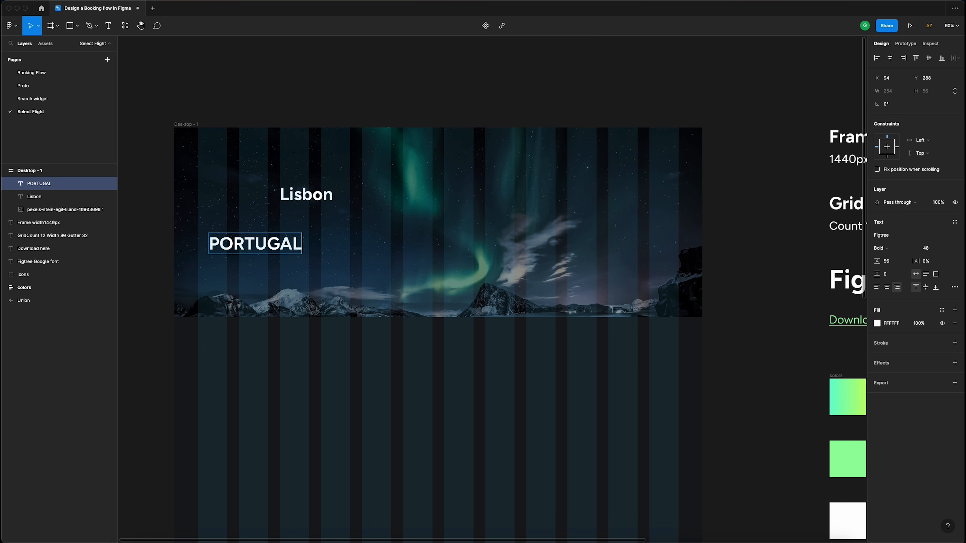
key(Escape)
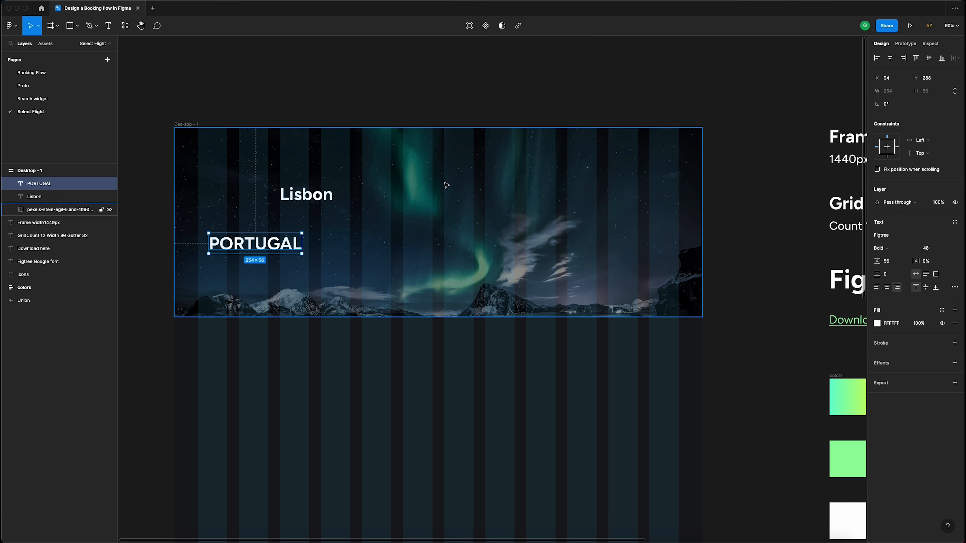
- Set the PORTUGAL text's font size to 24 and its line height to 32
click(938, 251)
text(2)
key(Tab)
text(3)
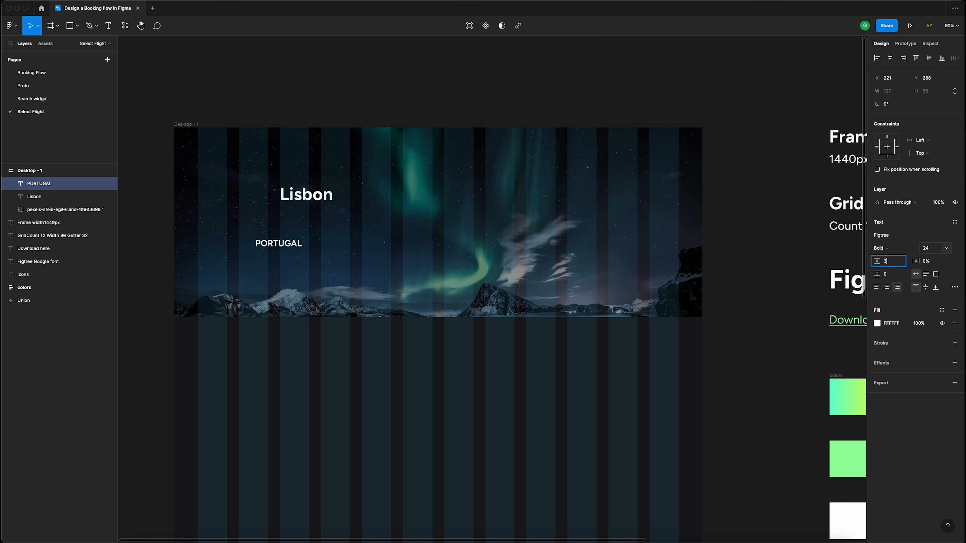
text(2)
key(Return)
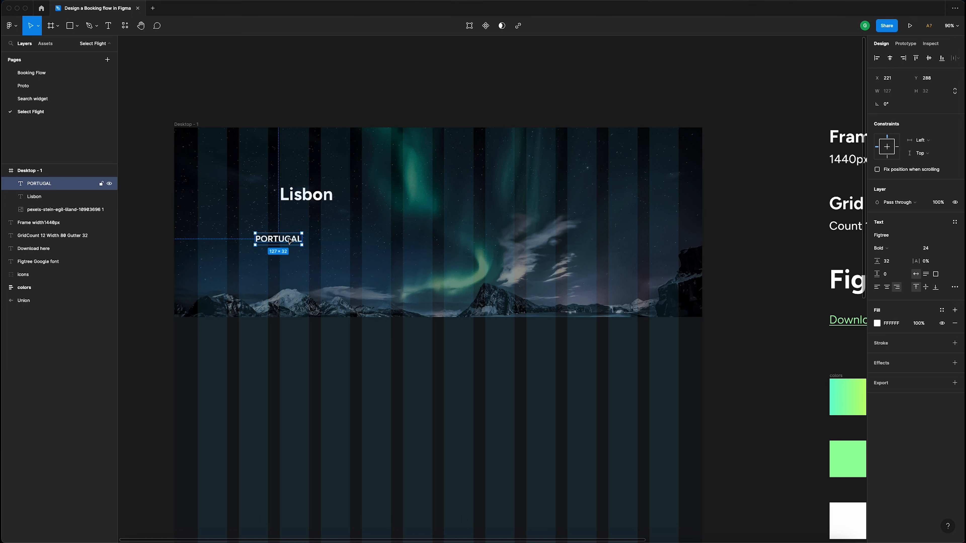
- Place PORTUGAL directly beneath Lisbon, and duplicate the Lisbon heading to the photo's right side with the text "Tromso"
drag(290, 240, 602, 198)
click(326, 197)
double_click(563, 193)
text(Tromso)
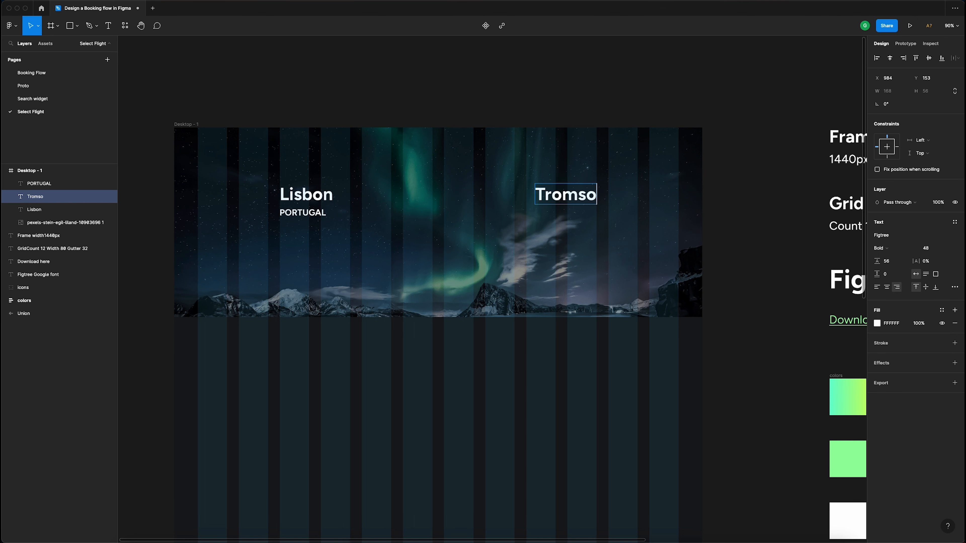
key(Escape)
- Duplicate PORTUGAL beneath Tromso, aligned with its right edge, and change the copy's text to "NORWAY"
click(321, 215)
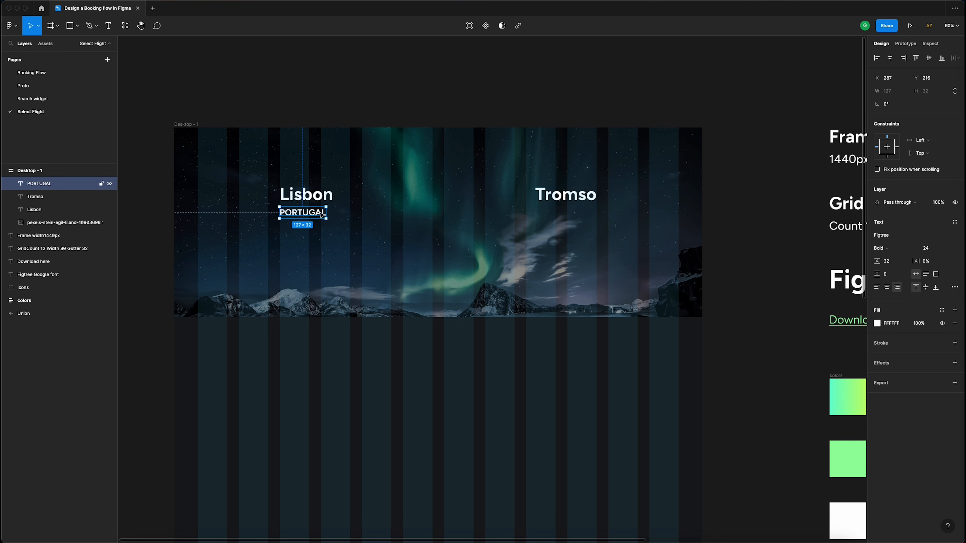
drag(321, 215, 586, 216)
key(Return)
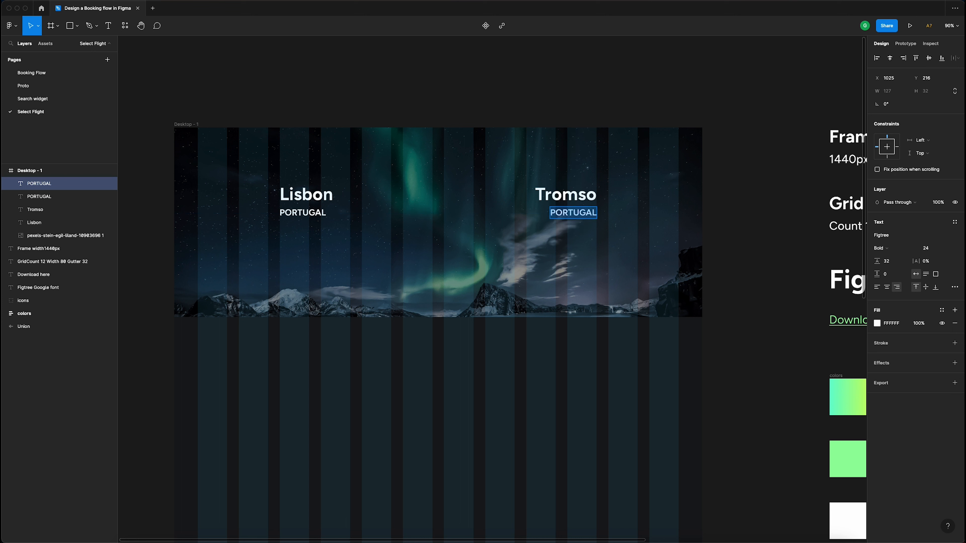
text(NOR)
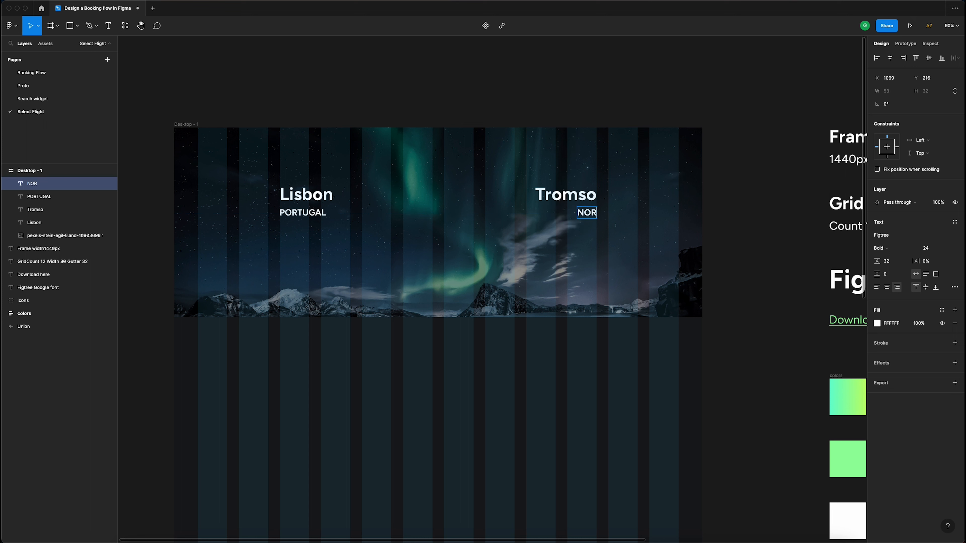
text(WAY)
key(Escape)
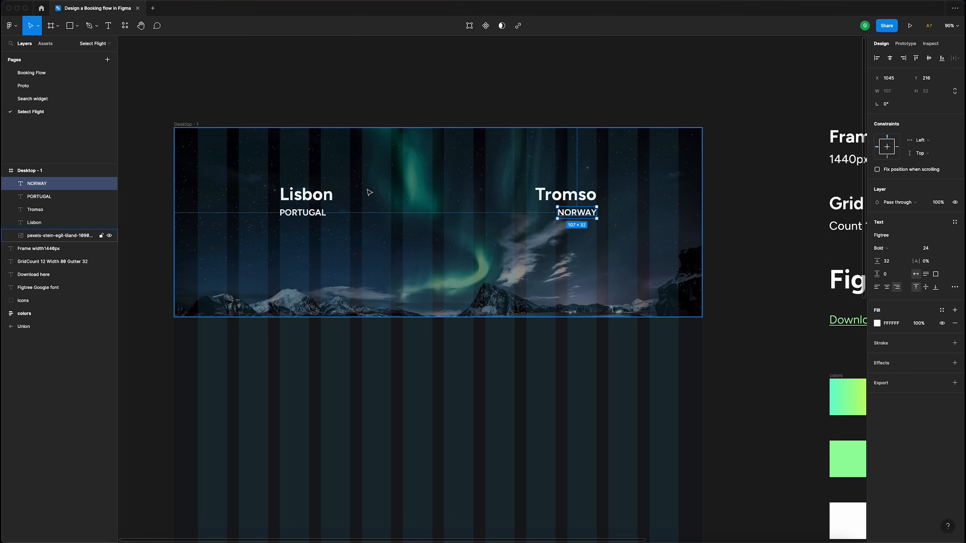
- Change the font weight of both country names, PORTUGAL and NORWAY, to Medium
shift+click(310, 214)
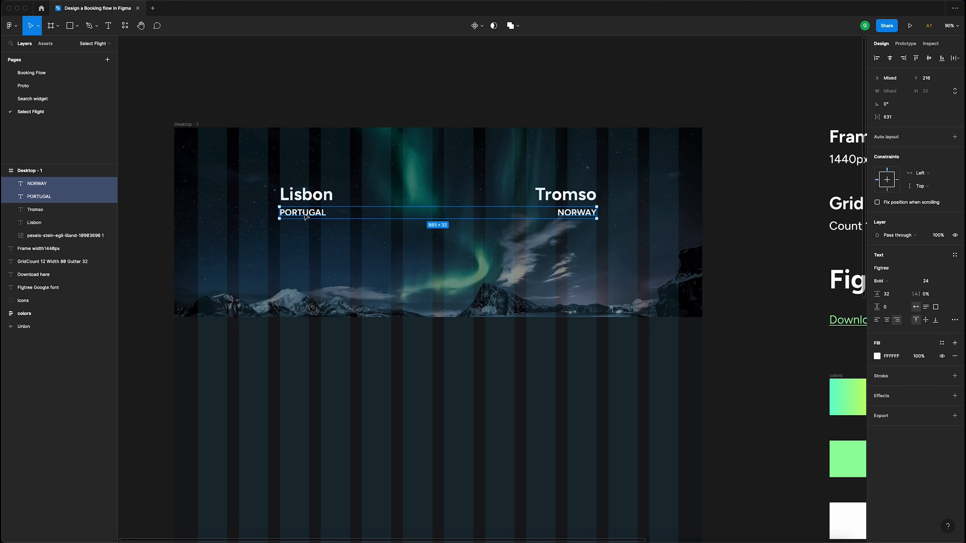
click(900, 284)
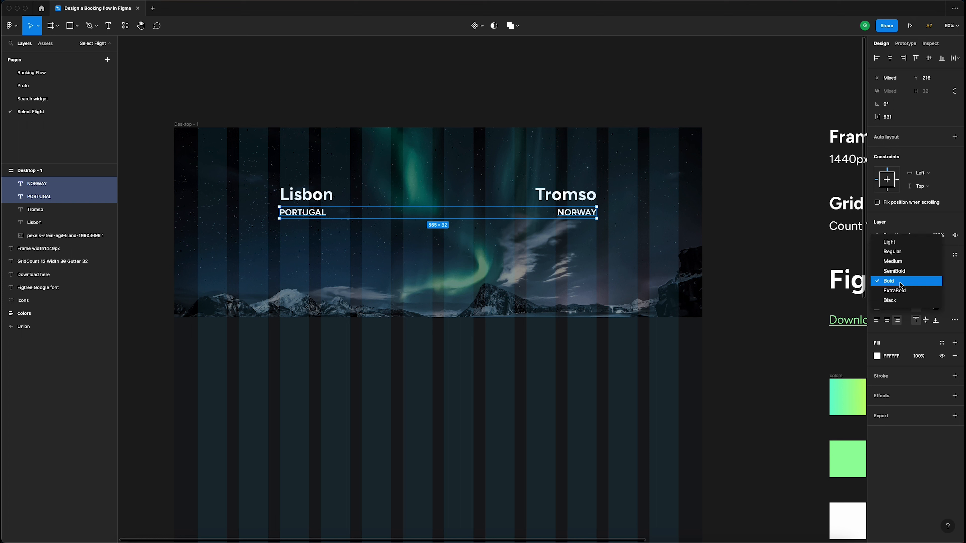
click(900, 265)
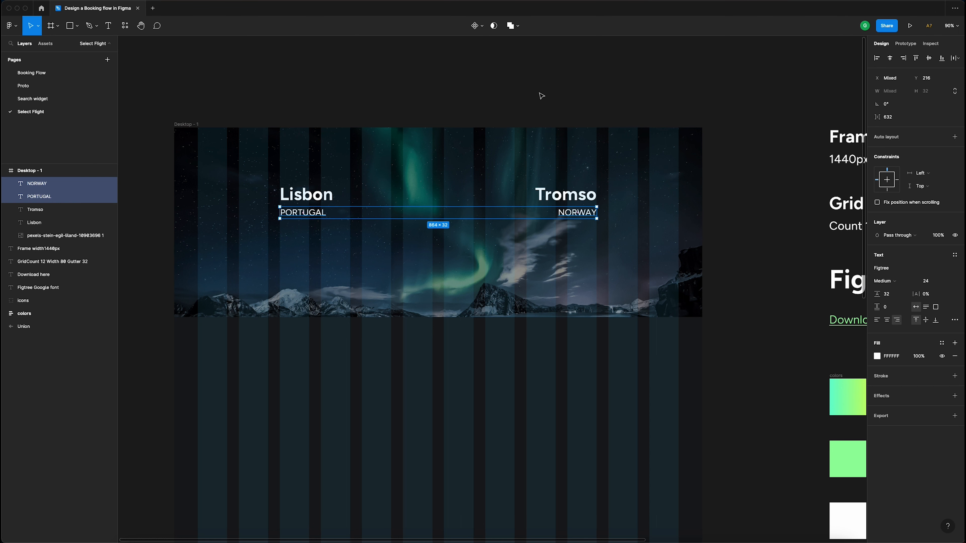
click(397, 114)
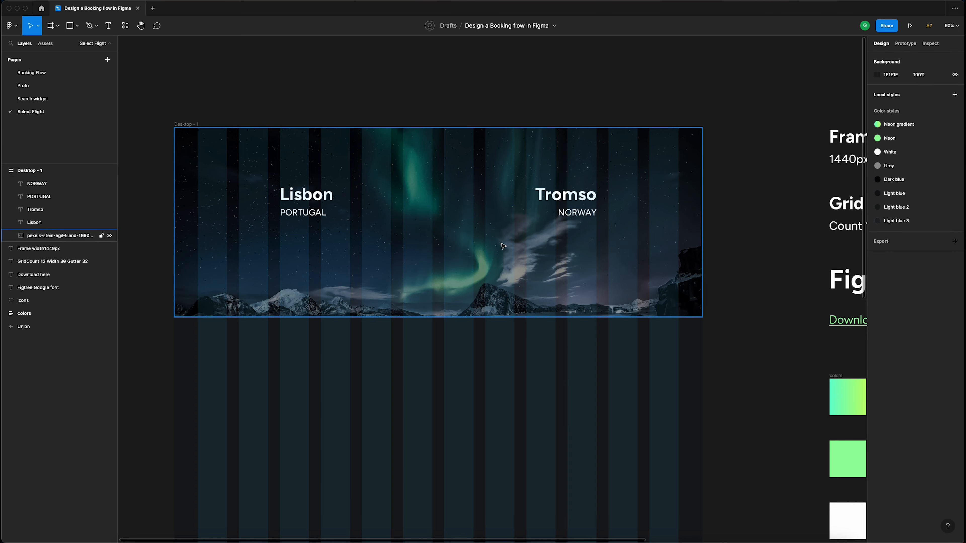
- Place the white airplane icon from the icon set in the header photo, midway between the Lisbon and Tromso headings and level with them
scroll(502, 246, down, 5)
scroll(589, 240, down, 3)
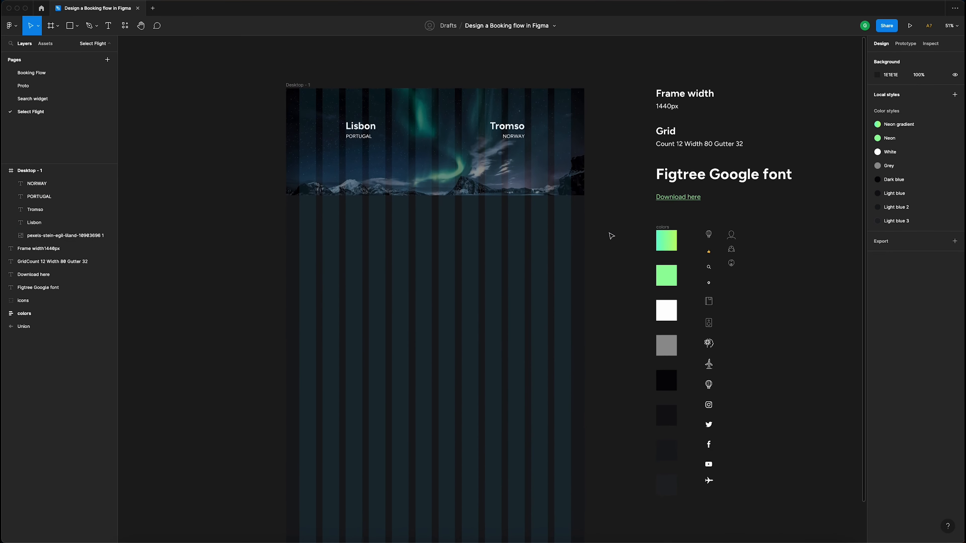
scroll(611, 236, down, 2)
click(709, 454)
drag(709, 454, 435, 98)
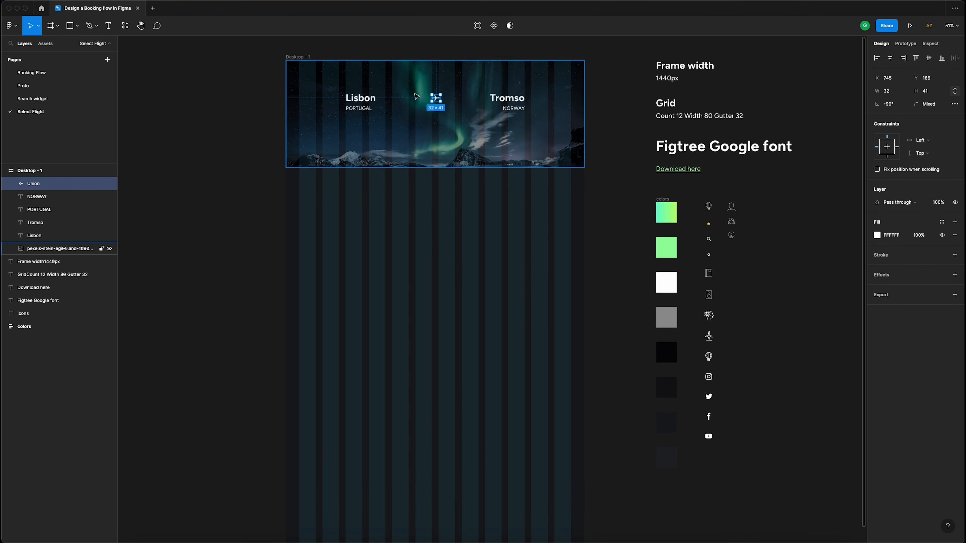
scroll(416, 97, up, 5)
scroll(466, 163, up, 2)
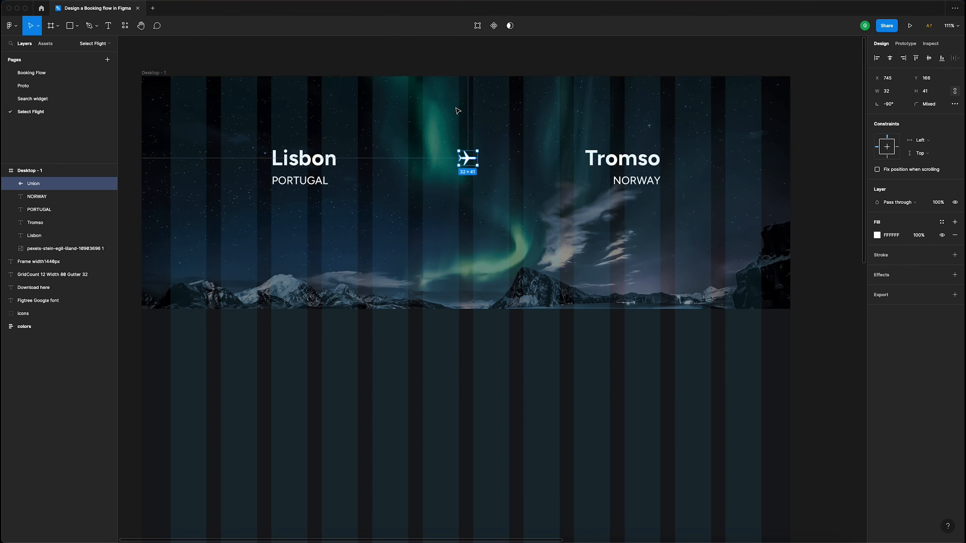
click(448, 61)
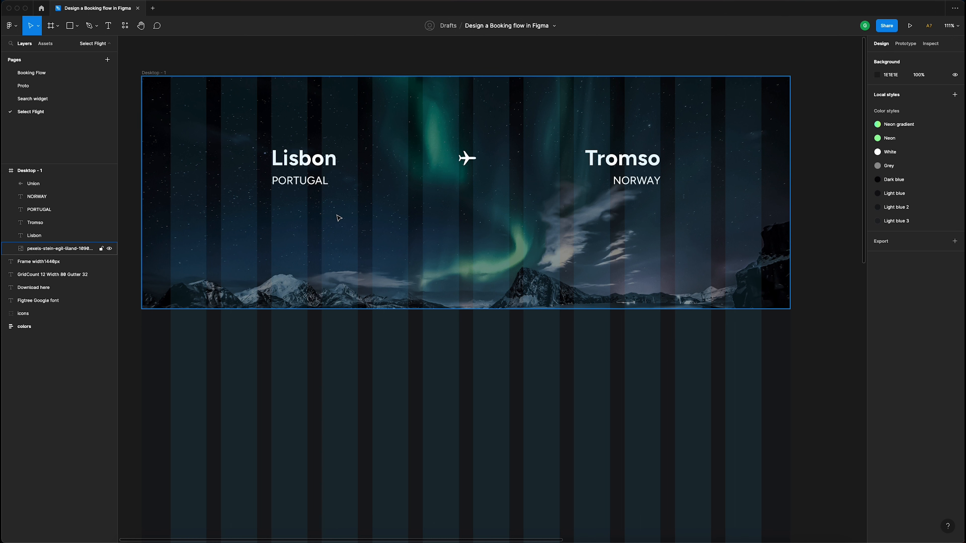
- Draw an S-shaped curve with the Pen tool, about 338 × 157, rising from below PORTUGAL to just before the airplane icon
key(p)
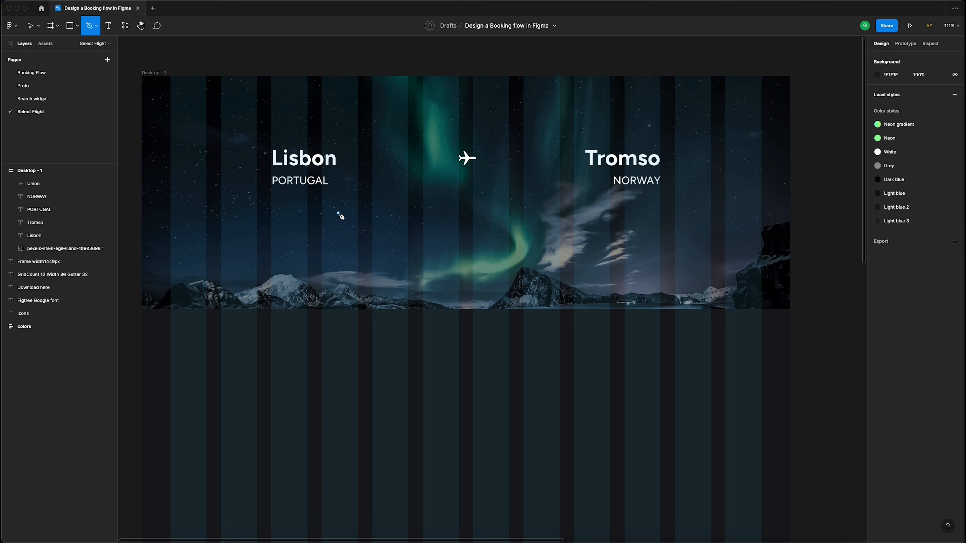
click(95, 29)
click(94, 28)
click(295, 229)
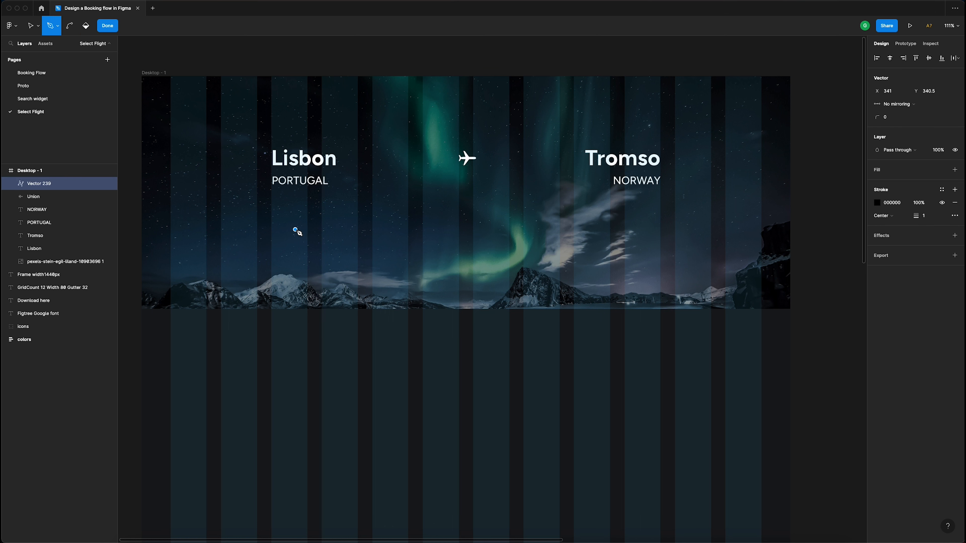
click(342, 229)
drag(447, 159, 517, 160)
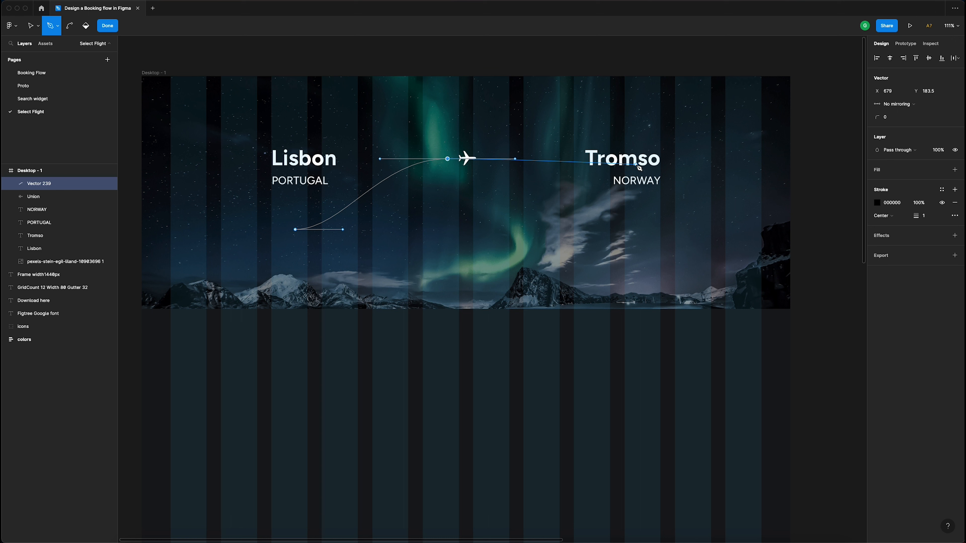
key(Escape)
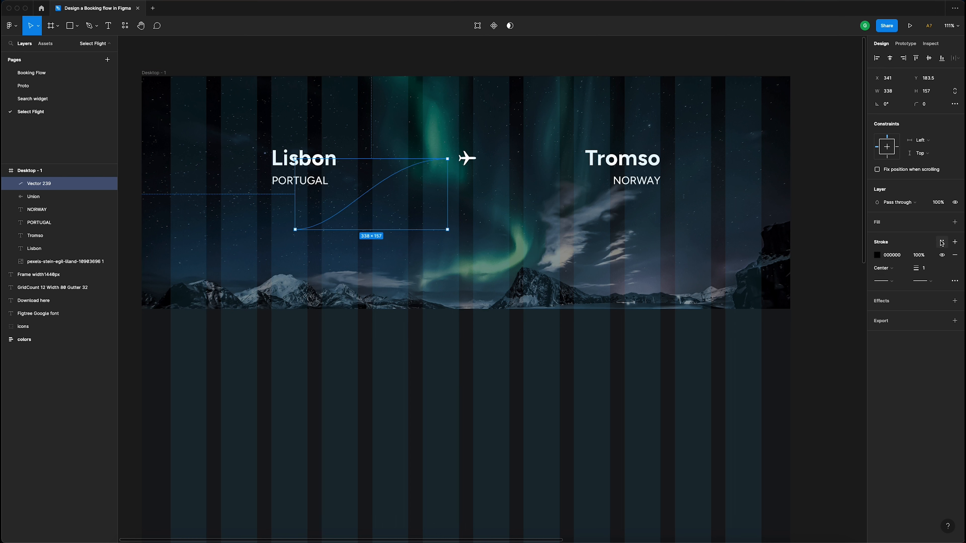
- Apply the White color style to the flight path curve's stroke and set the stroke thickness to 3
click(941, 243)
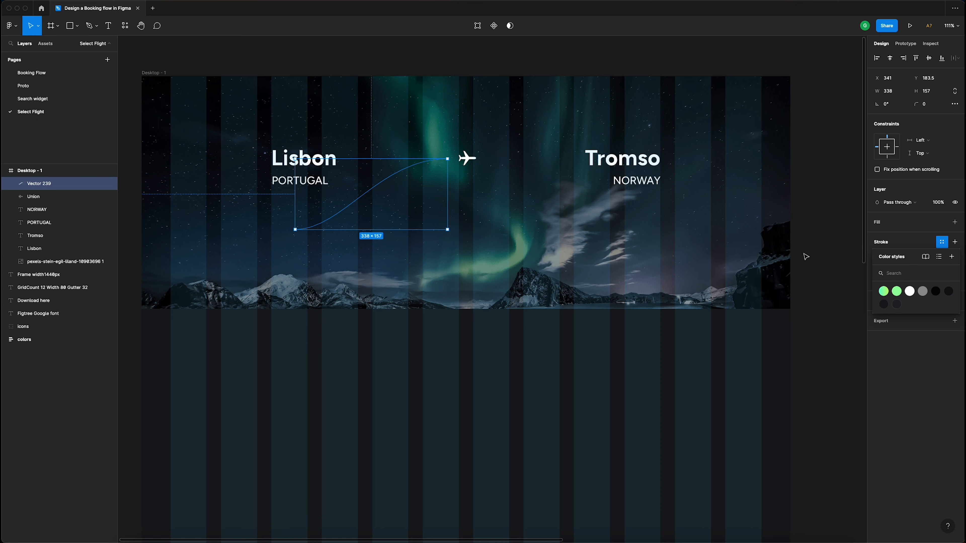
scroll(809, 257, down, 5)
scroll(808, 257, right, 5)
scroll(809, 257, down, 3)
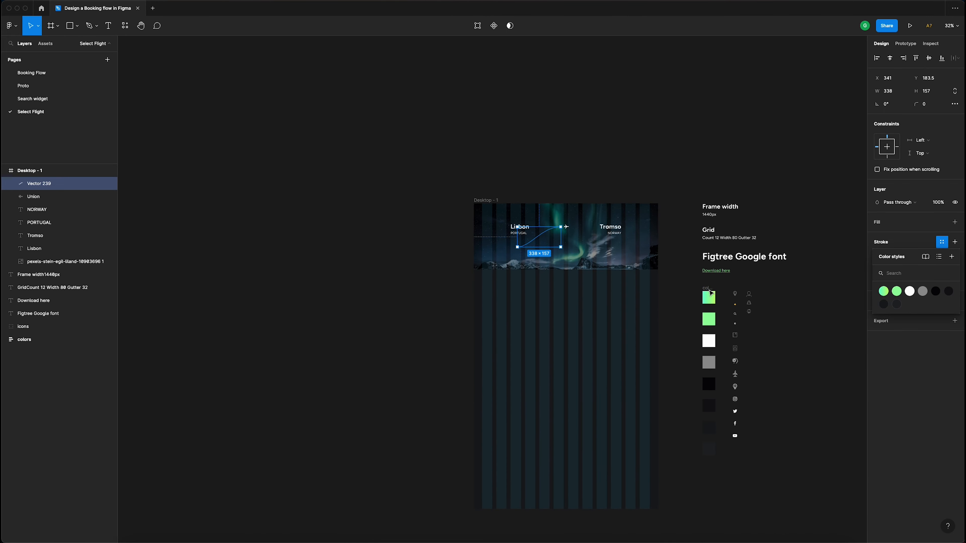
scroll(572, 226, up, 3)
scroll(578, 228, up, 3)
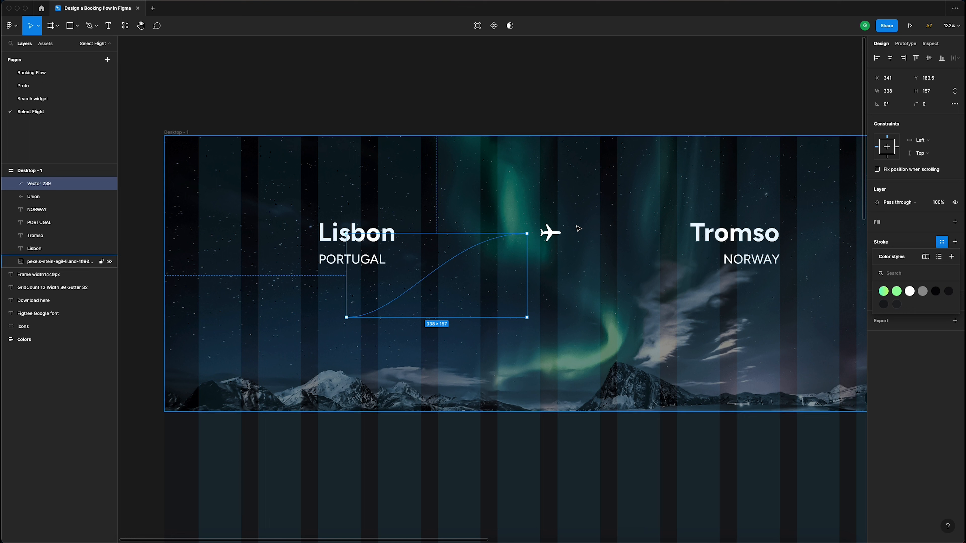
click(910, 292)
click(928, 259)
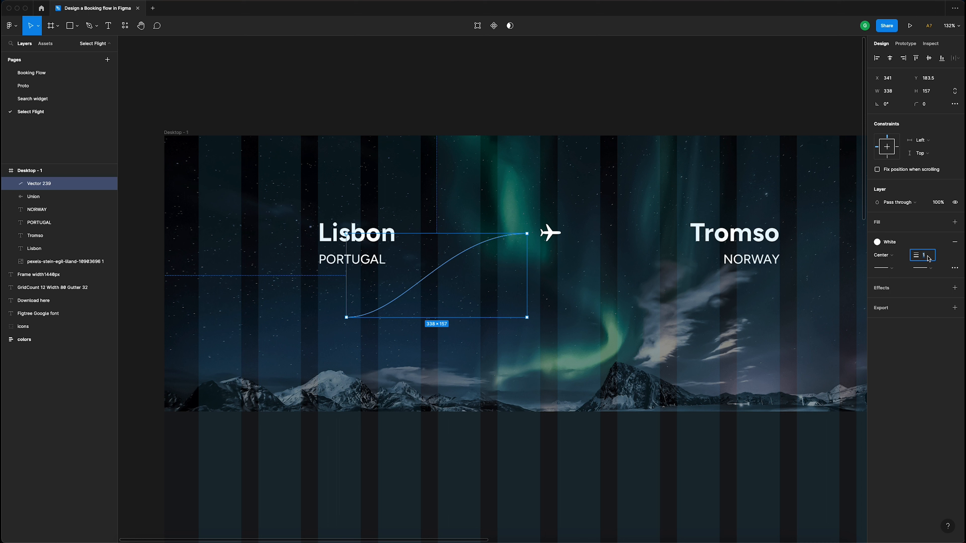
text(3)
key(Return)
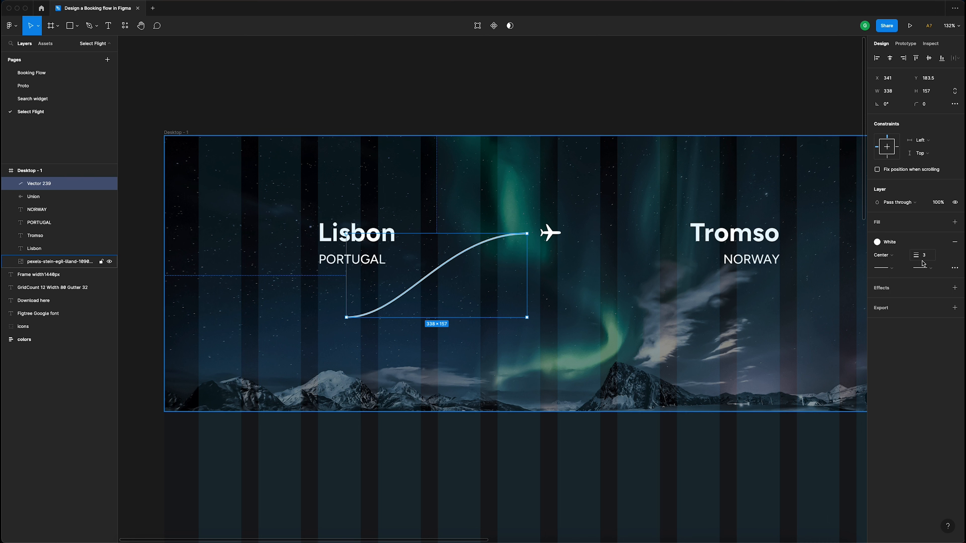
- Turn the curve's stroke into a dotted line using the Dash style with dash 1, gap 8 and round dash caps
click(923, 268)
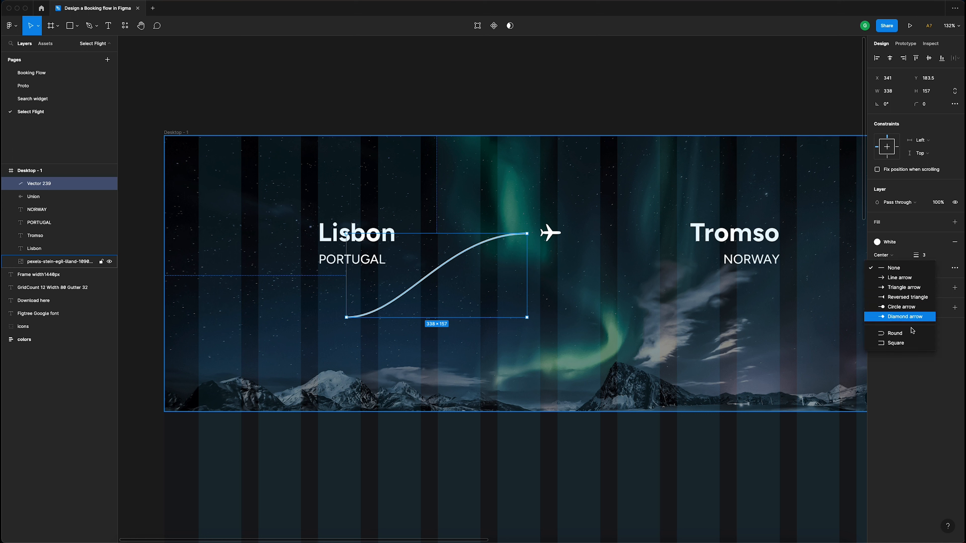
click(914, 269)
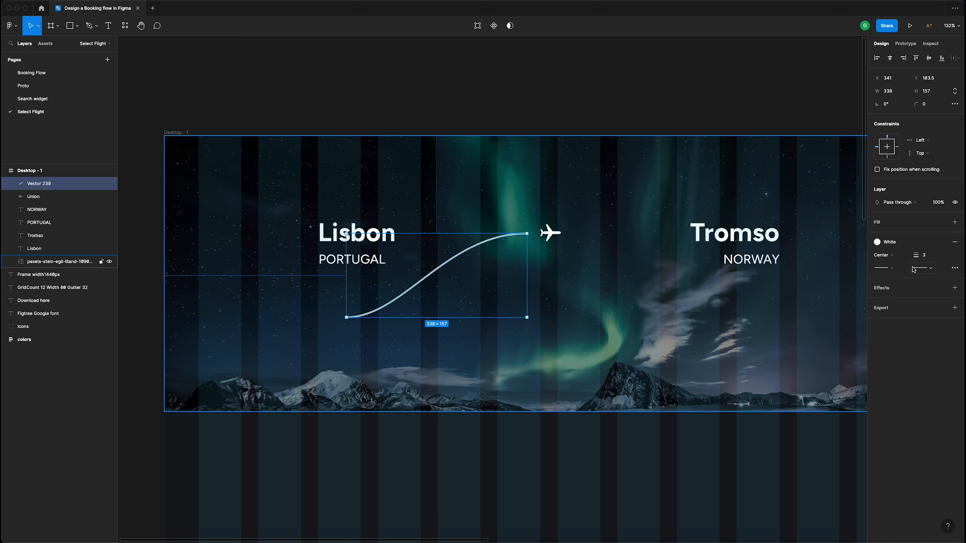
click(954, 268)
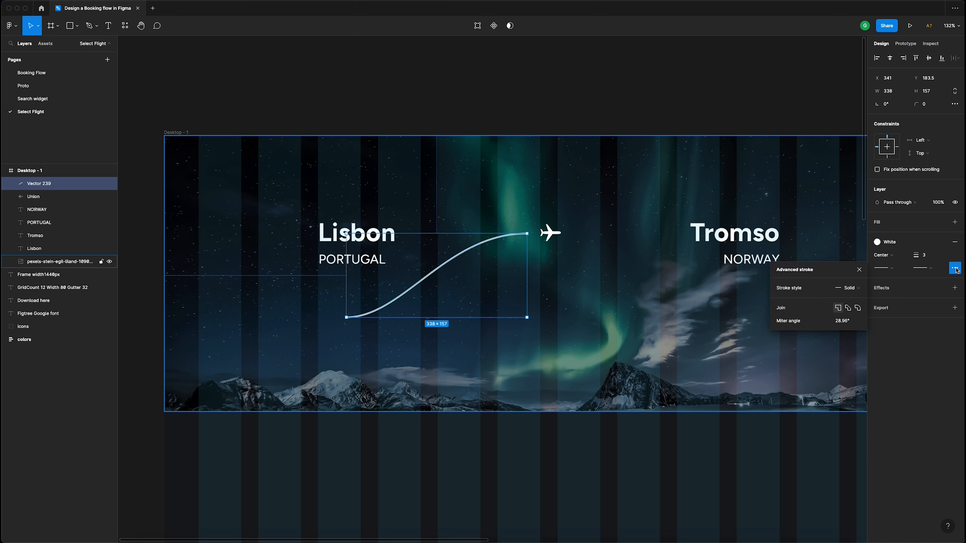
click(851, 290)
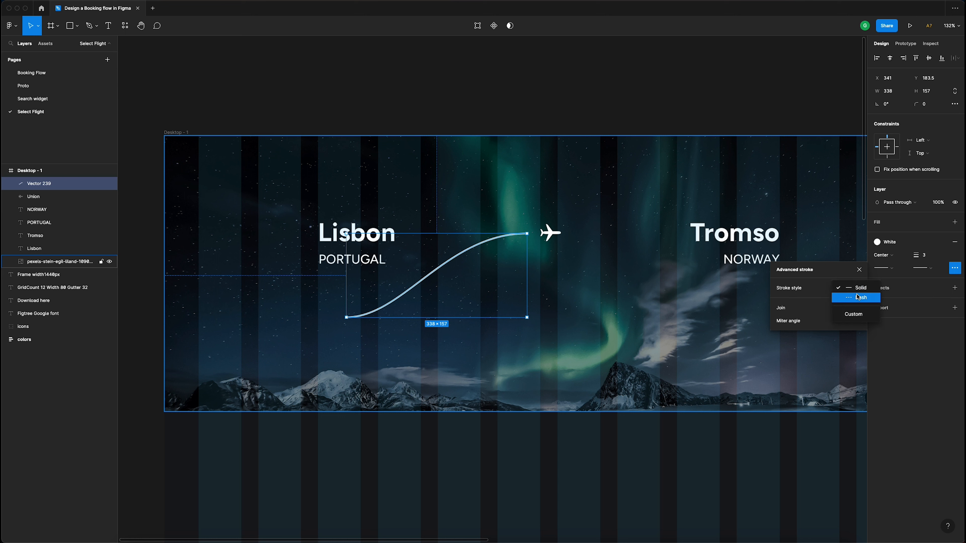
click(857, 297)
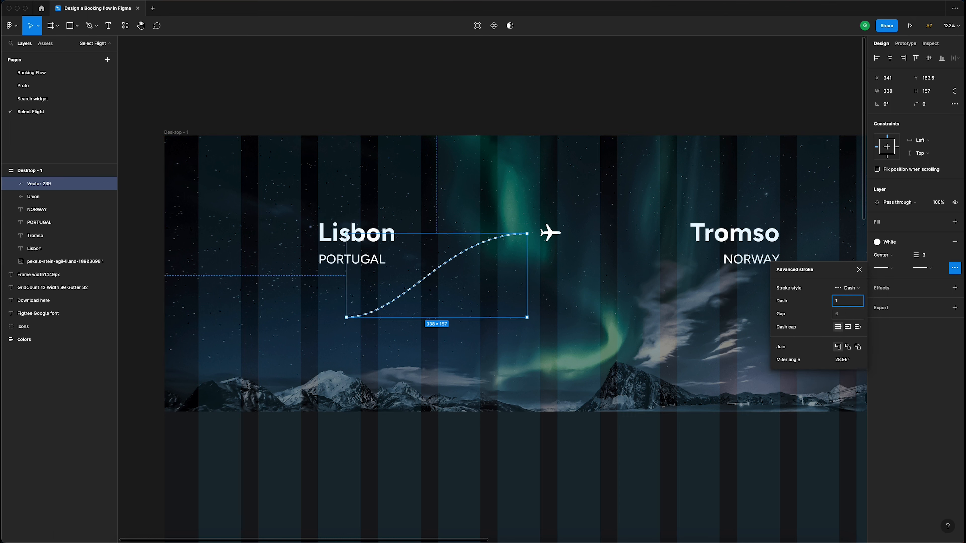
click(849, 314)
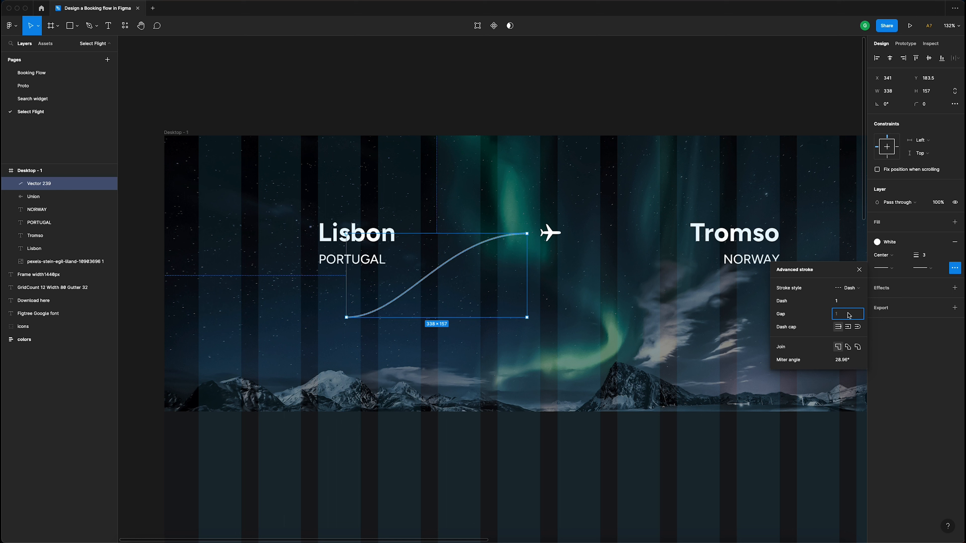
key(Tab)
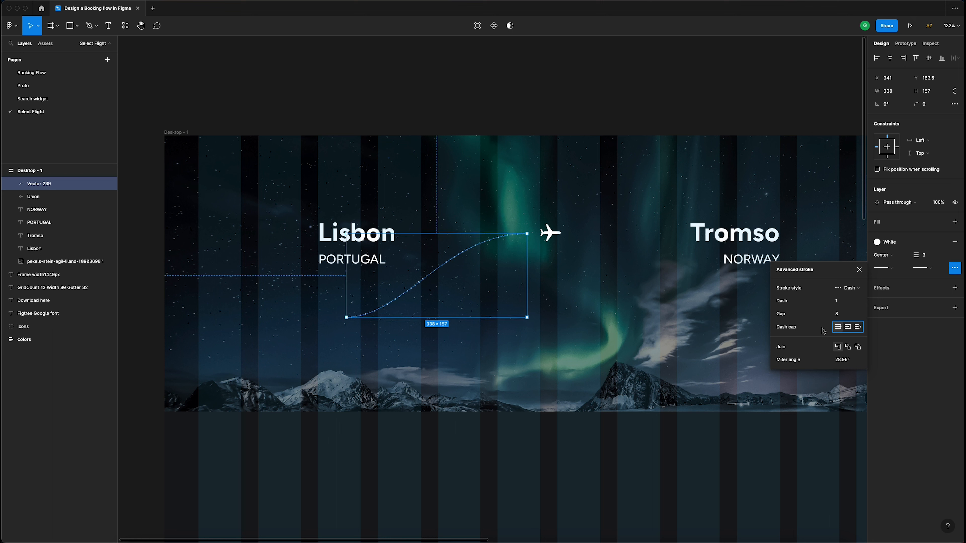
click(858, 327)
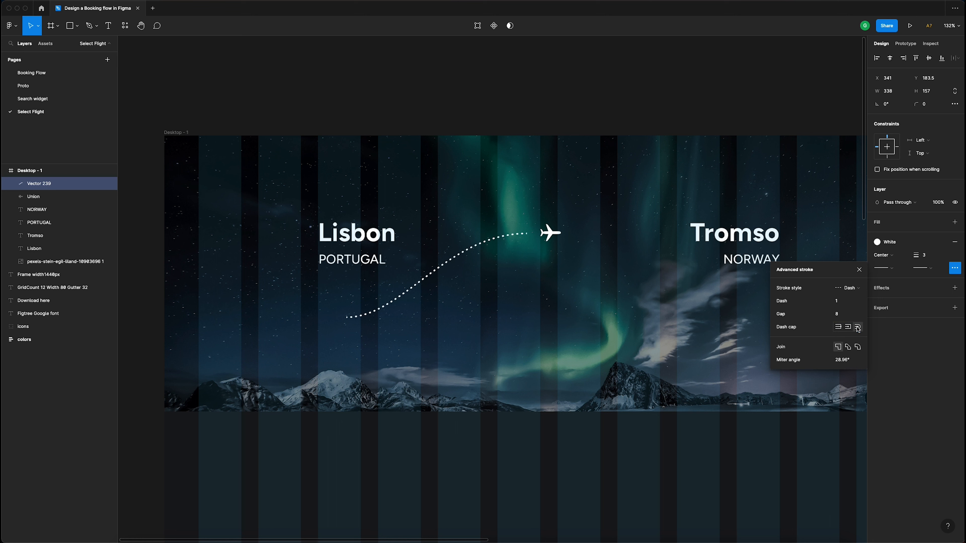
click(550, 107)
- Edit the dotted curve's starting point, moving it up and slightly inward beneath PORTUGAL to X 366, Y 283.5
click(489, 243)
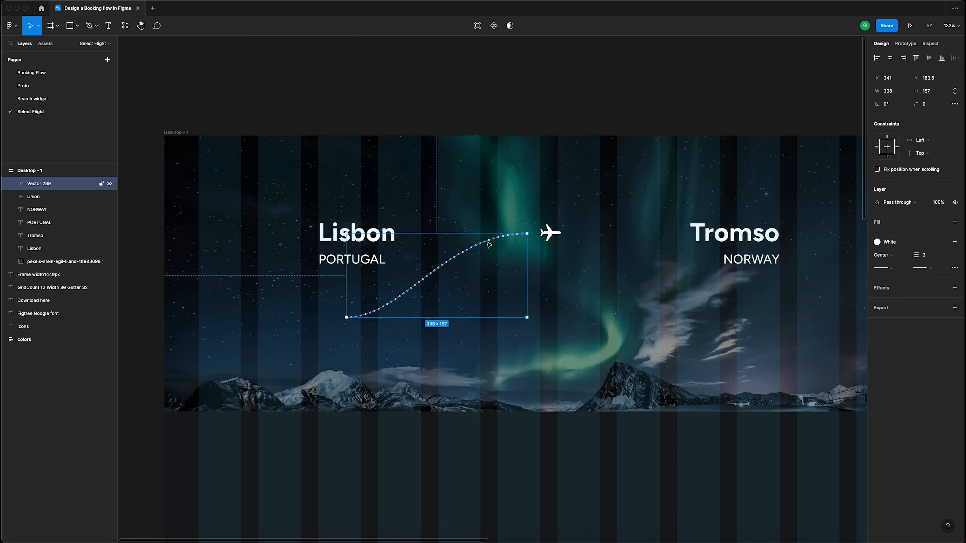
double_click(489, 243)
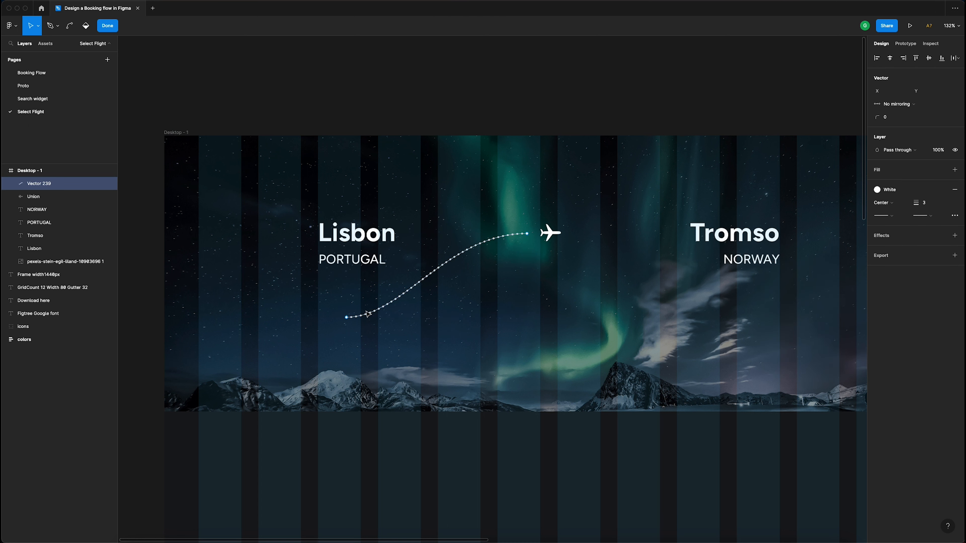
click(346, 317)
drag(402, 318, 351, 288)
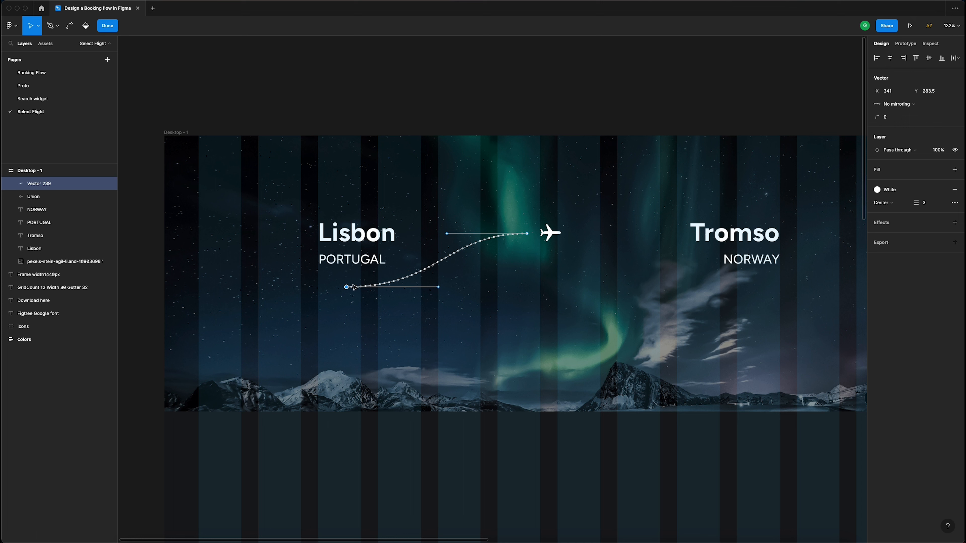
drag(346, 287, 359, 288)
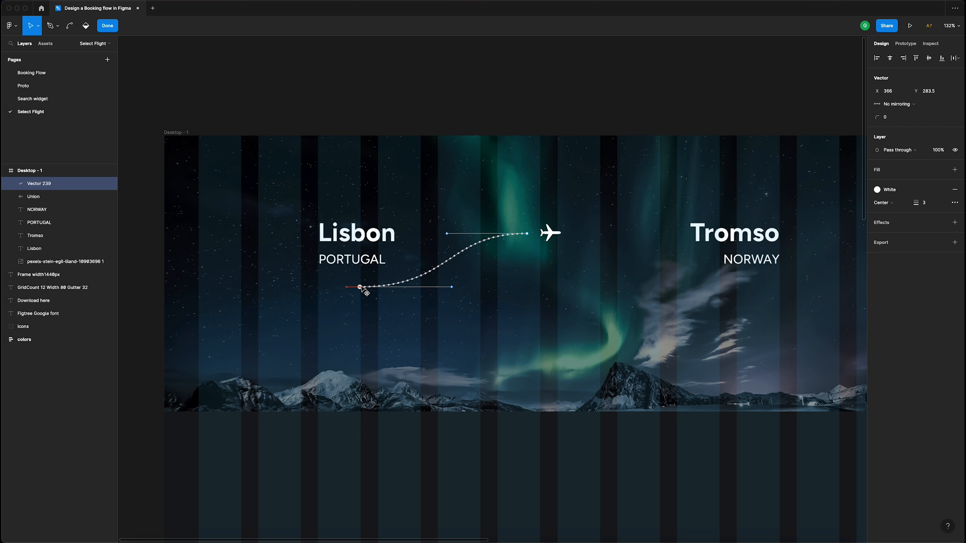
key(Escape)
click(394, 118)
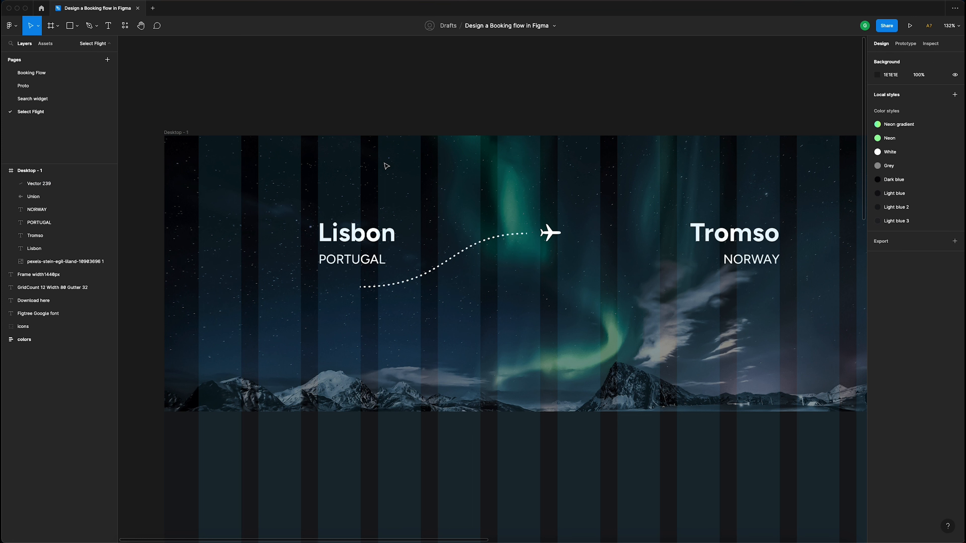
- Draw a circle below PORTUGAL at the start of the dotted path and set its size to 24 × 24
click(353, 260)
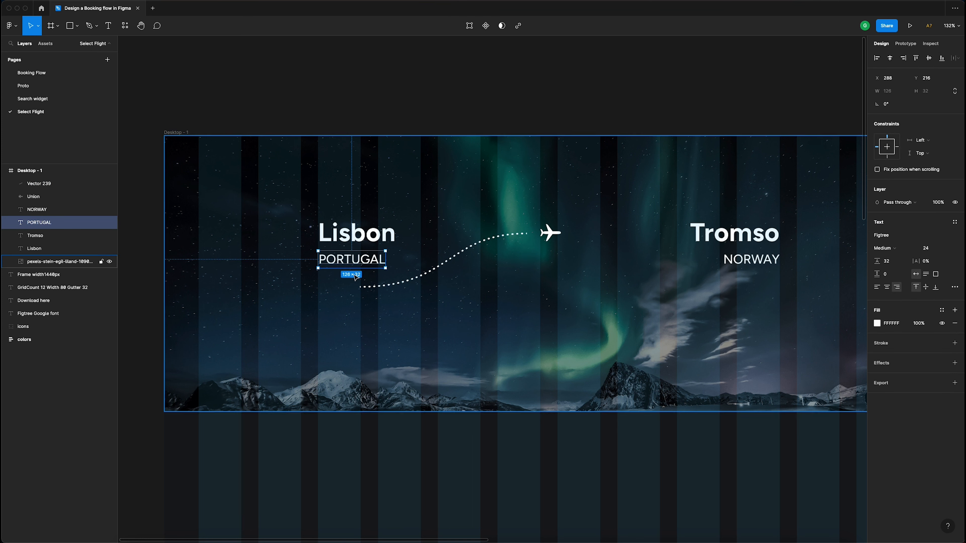
key(r)
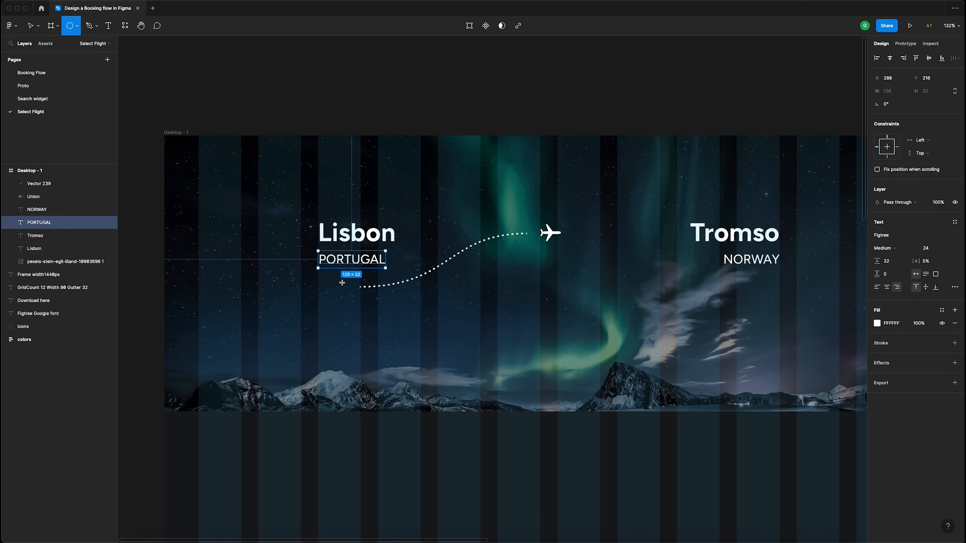
click(73, 27)
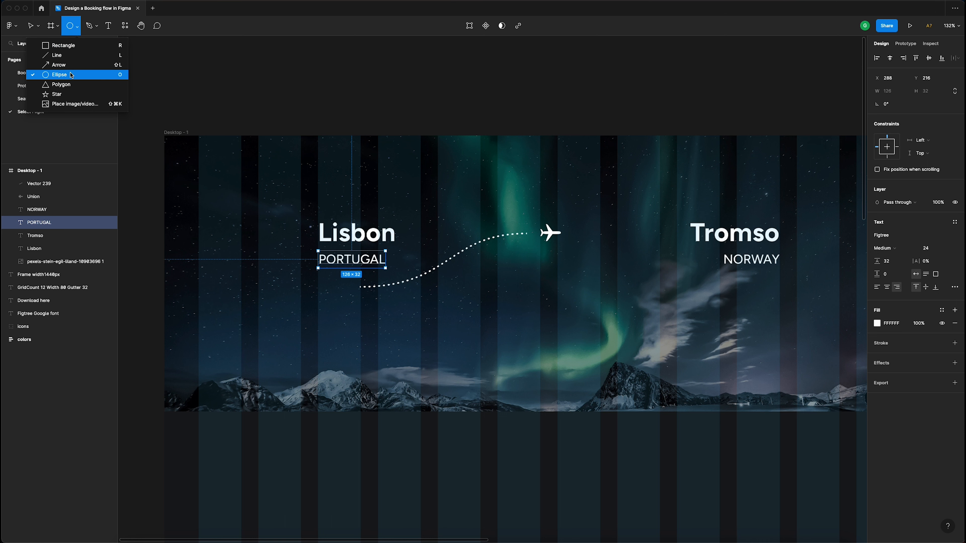
click(59, 75)
drag(340, 278, 357, 291)
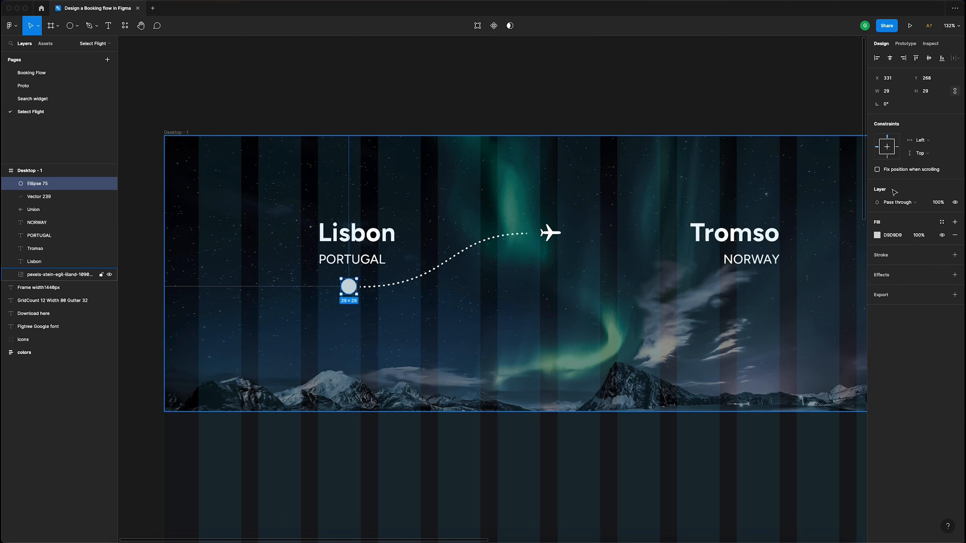
click(896, 94)
text(24)
key(Return)
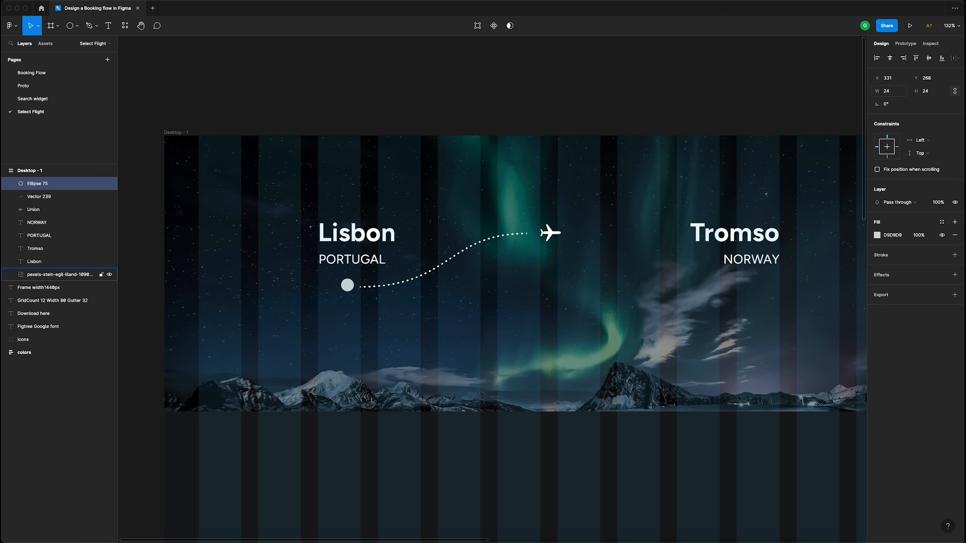
- Fill the circle with the White color style and set its layer opacity to 20%
click(941, 222)
click(909, 271)
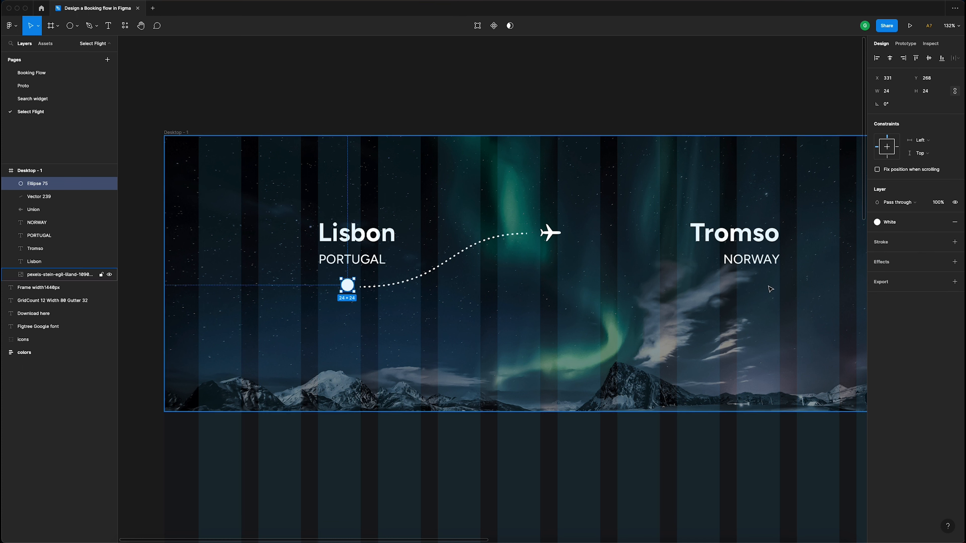
click(933, 206)
text(20)
key(Return)
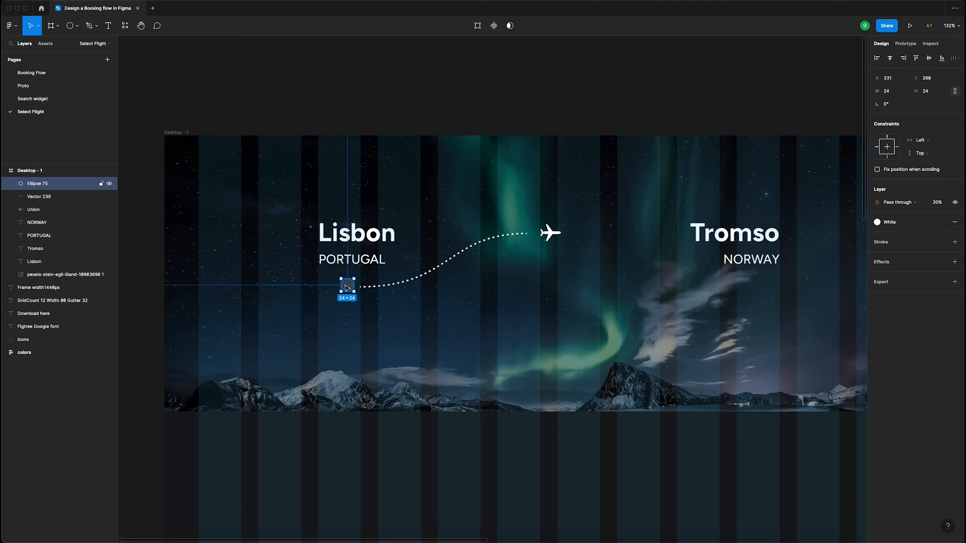
- Duplicate the translucent circle in place and shrink the copy about its center to 10 × 10
scroll(346, 287, up, 5)
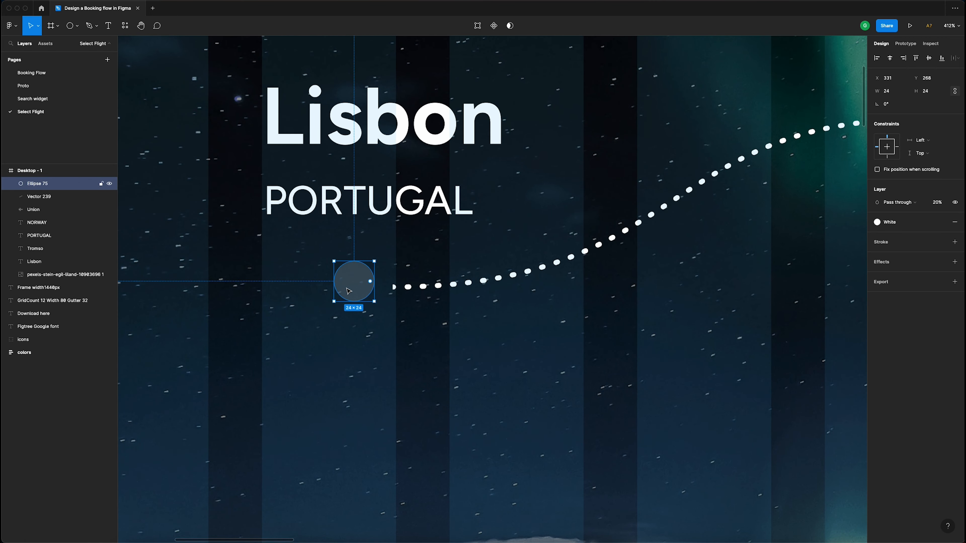
key(super+d)
drag(374, 261, 362, 273)
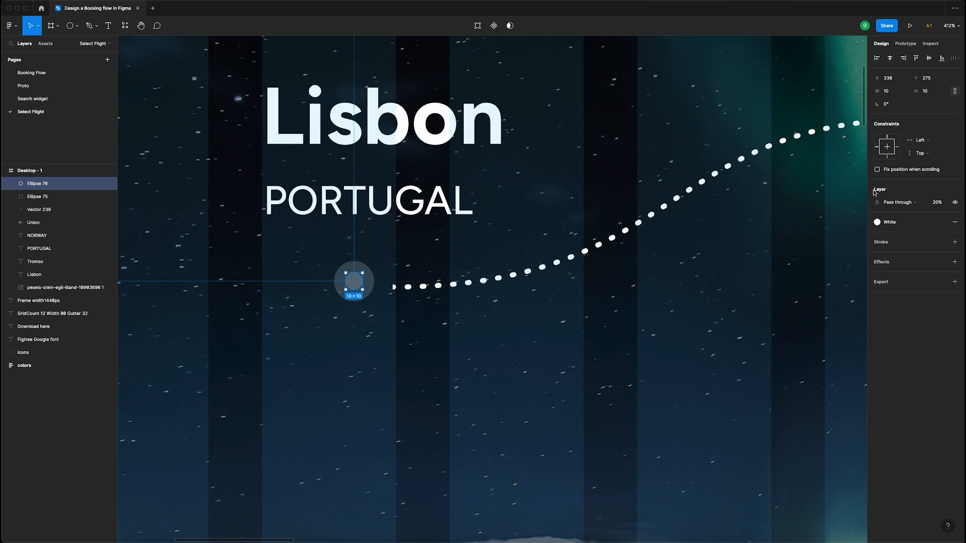
- Set the layer opacity of the small inner circle to 100%
click(933, 205)
text(100)
key(Return)
scroll(671, 217, down, 5)
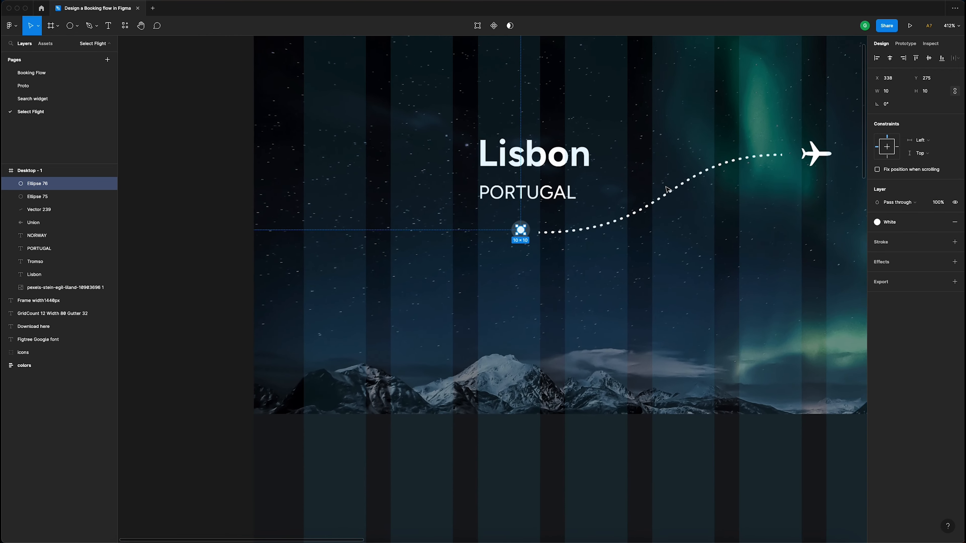
- Move both circles below PORTUGAL down together, level with the start of the dotted path
scroll(542, 225, up, 5)
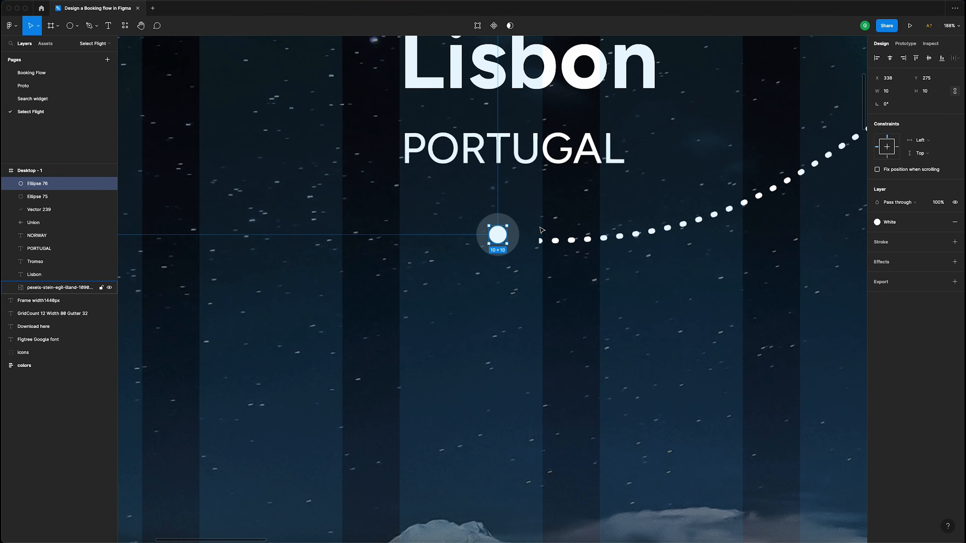
shift+click(516, 239)
key(Down)
key(Down)
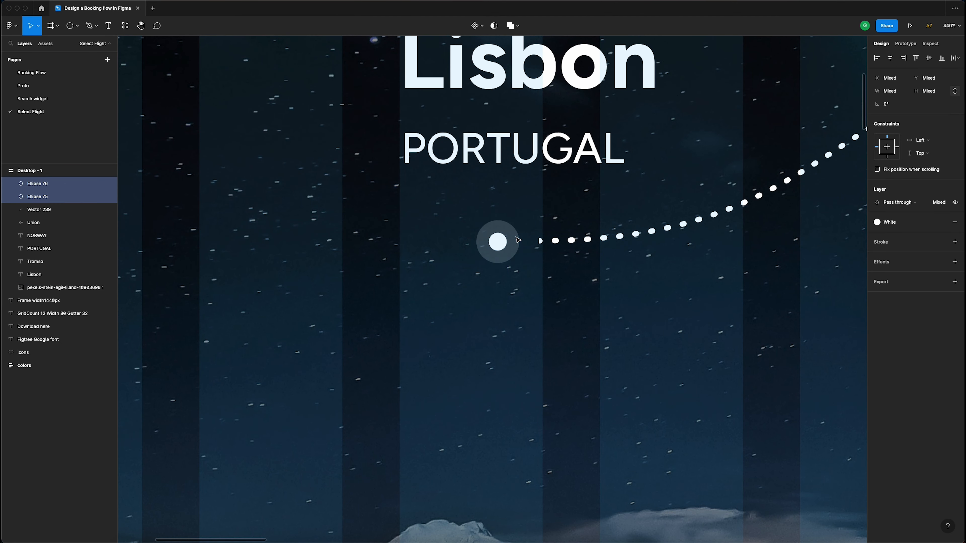
- Smooth the dotted curve by extending its start handle horizontally to X 561.5 and slightly lengthening its end handle
scroll(517, 239, down, 5)
click(568, 235)
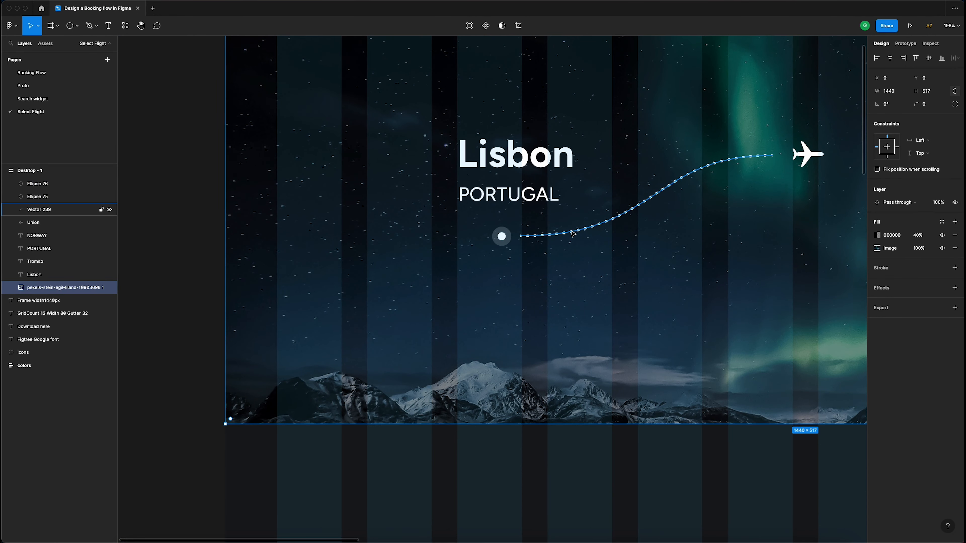
click(572, 233)
scroll(573, 233, down, 4)
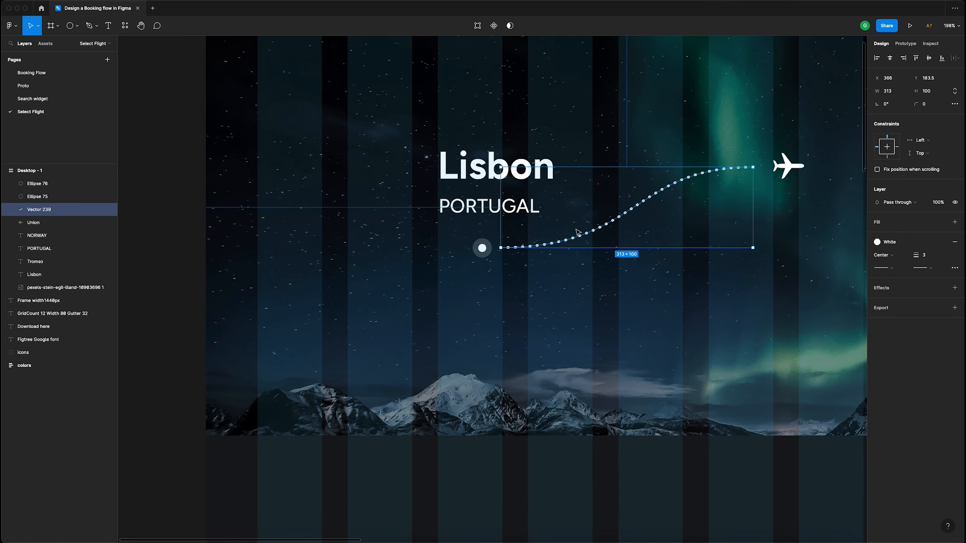
scroll(578, 233, right, 3)
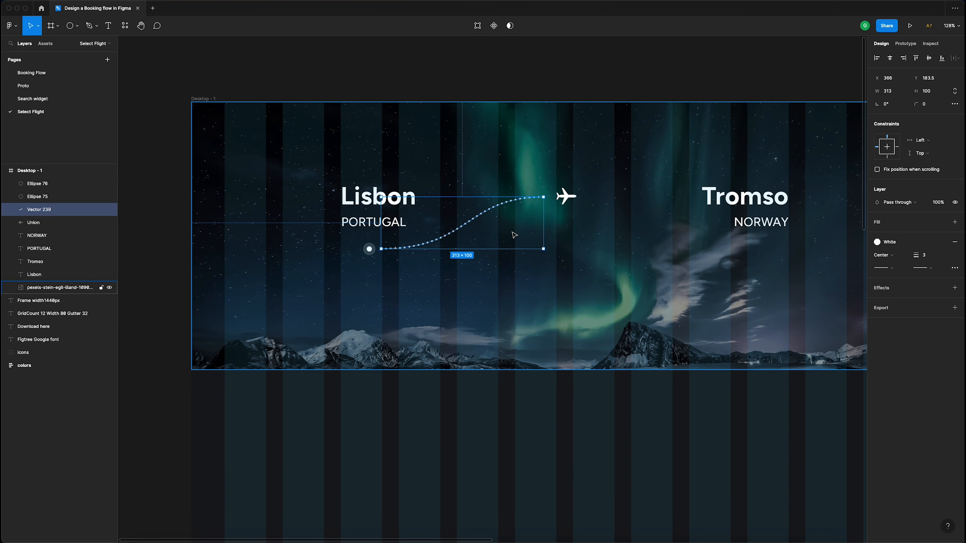
double_click(514, 234)
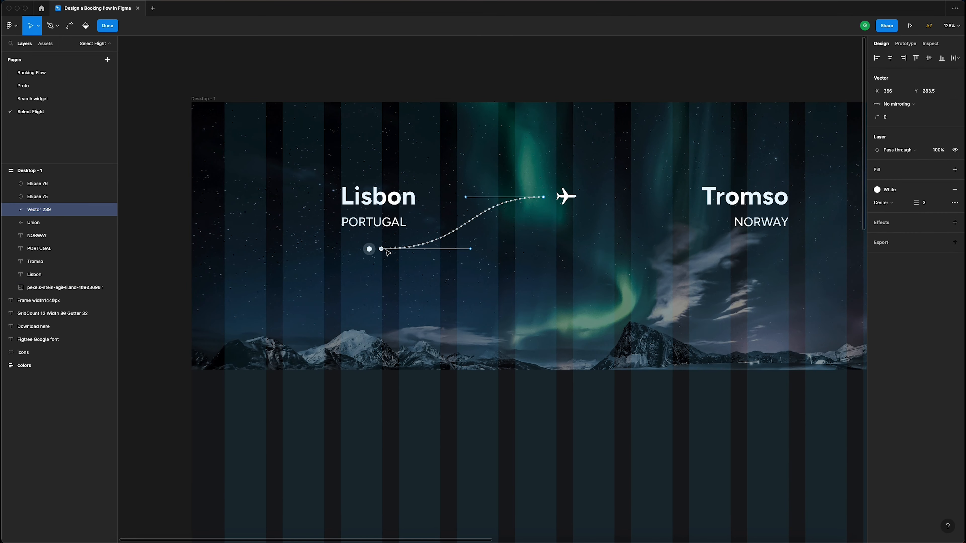
mouse_move(470, 248)
mouse_down()
mouse_move(491, 250)
mouse_move(473, 250)
mouse_move(482, 249)
mouse_up()
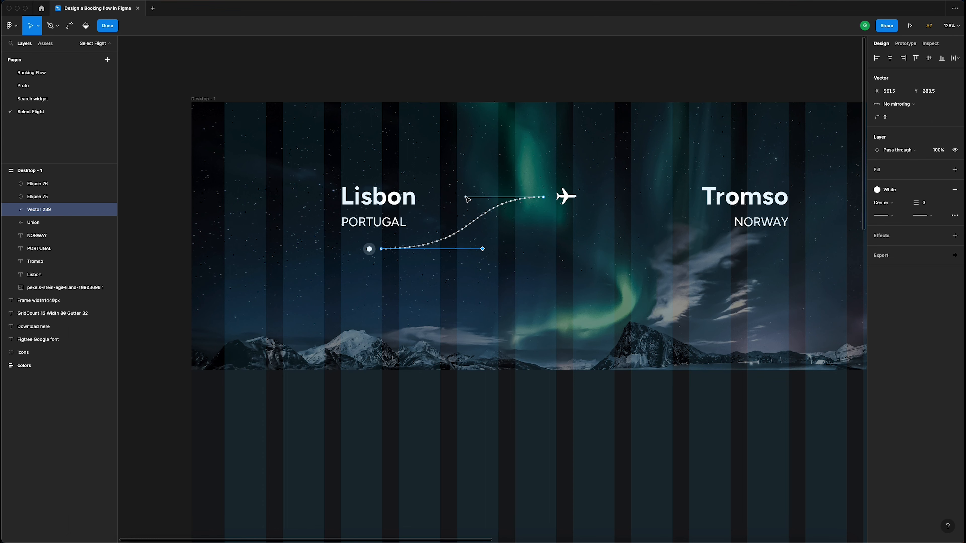
drag(465, 196, 460, 197)
key(Escape)
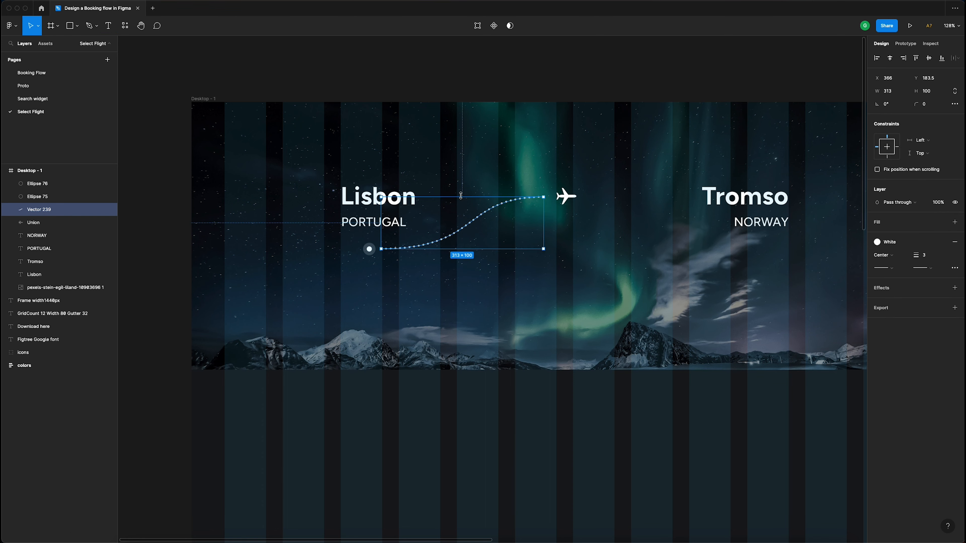
- Group the two circles at the start of the path and rename the group indicator
click(397, 97)
click(368, 248)
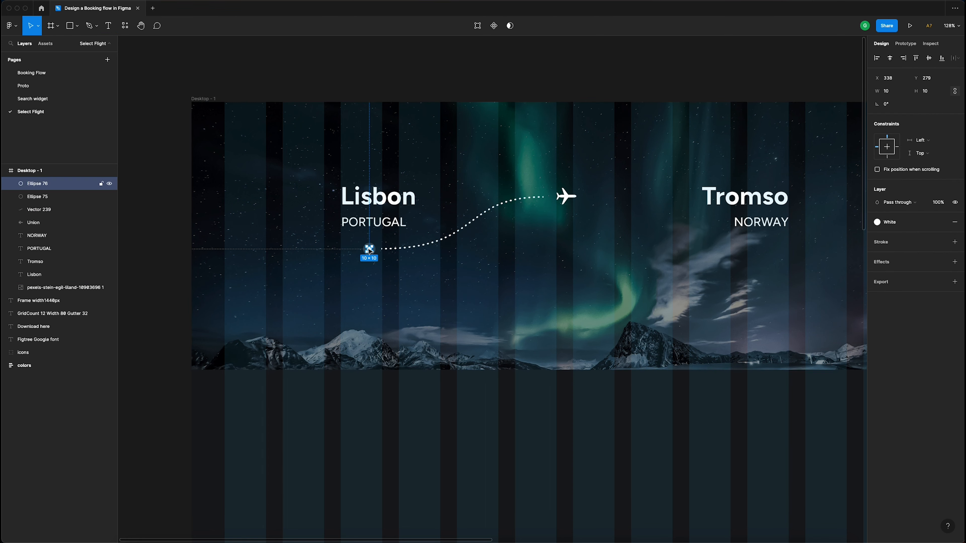
scroll(371, 250, up, 5)
shift+click(386, 252)
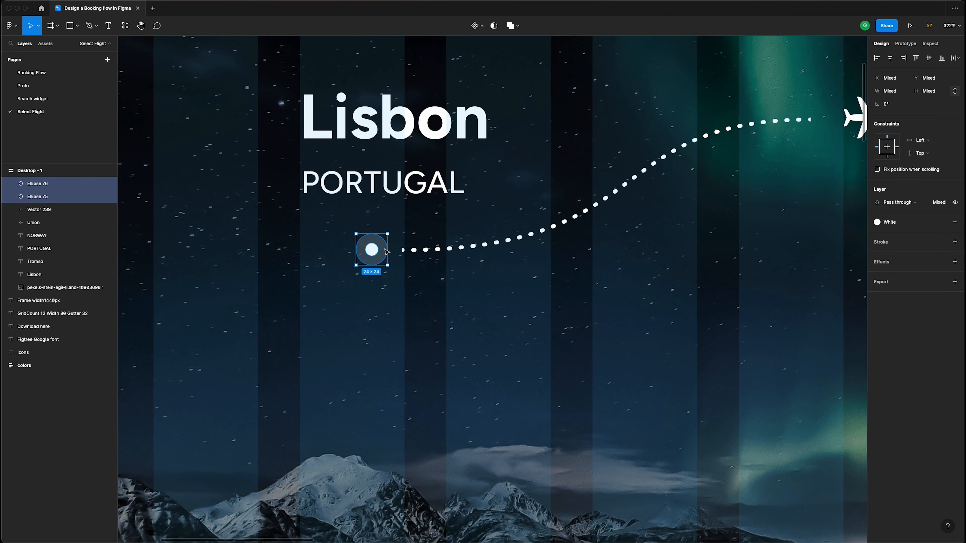
key(super+g)
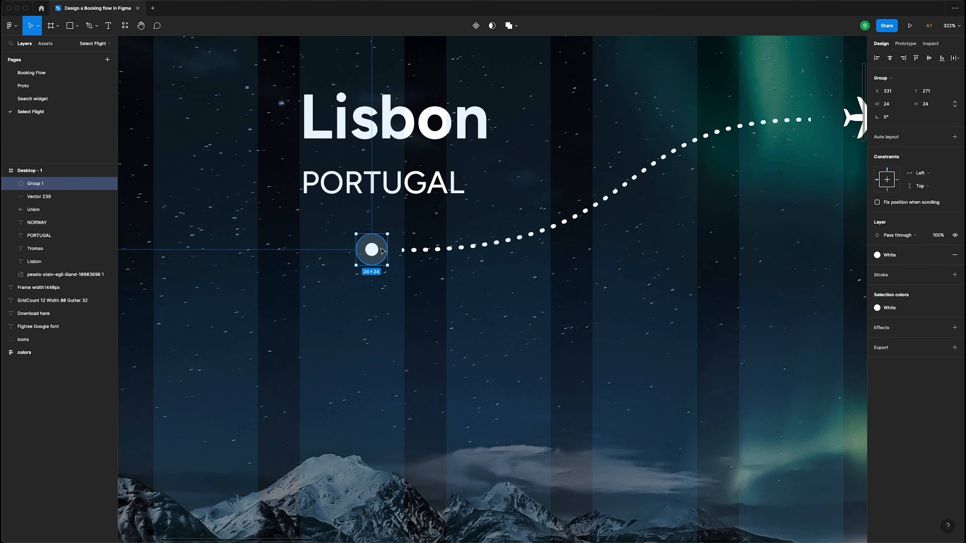
double_click(39, 185)
key(BackSpace)
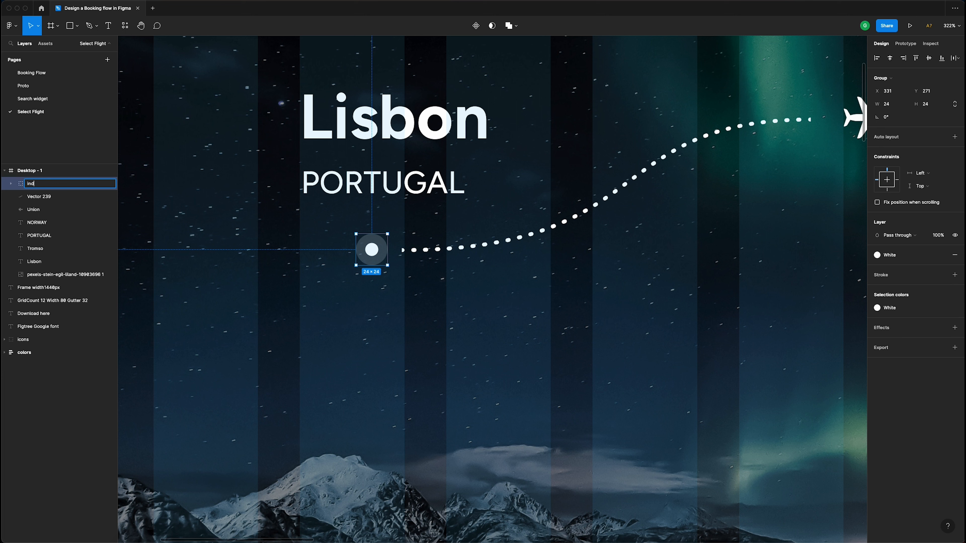
key(Return)
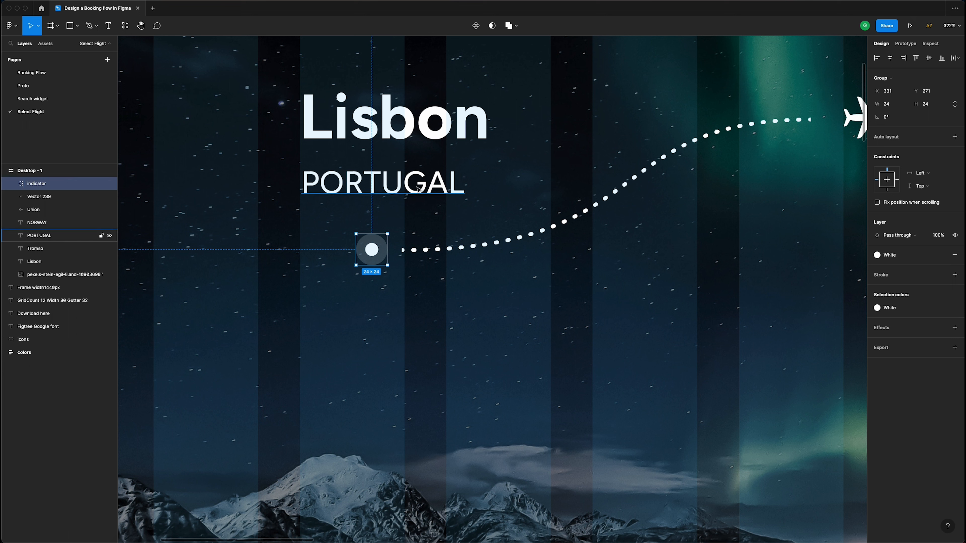
- Align the indicator group horizontally with the center of the PORTUGAL text
shift+click(392, 194)
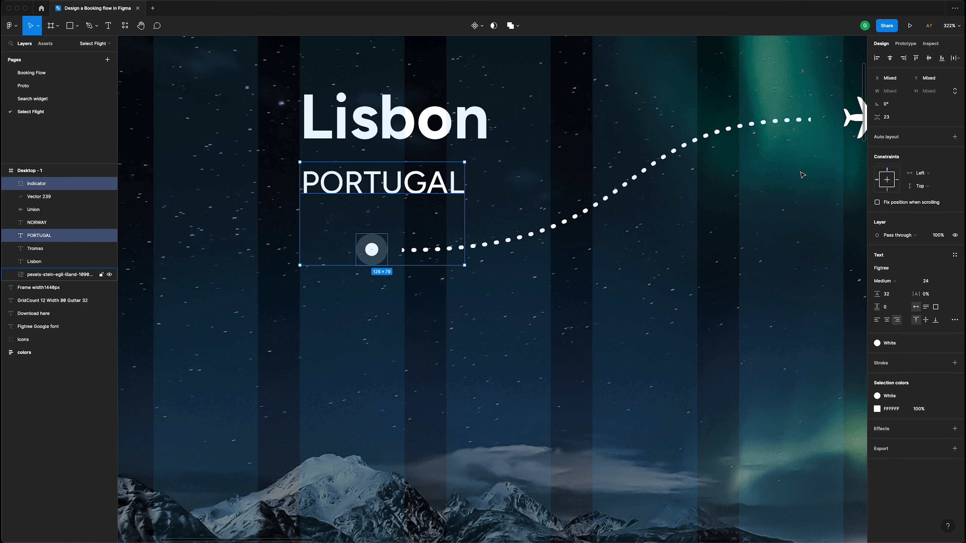
click(890, 58)
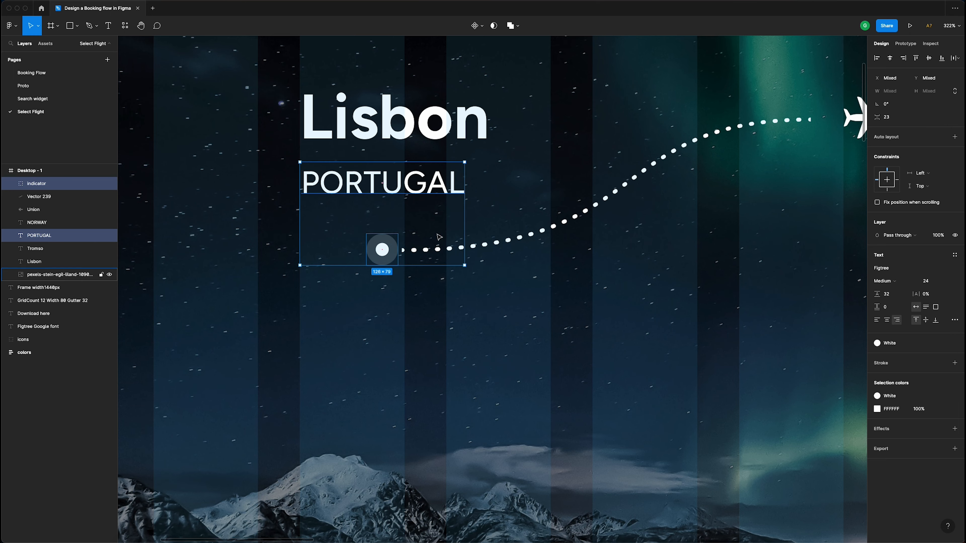
scroll(429, 248, down, 8)
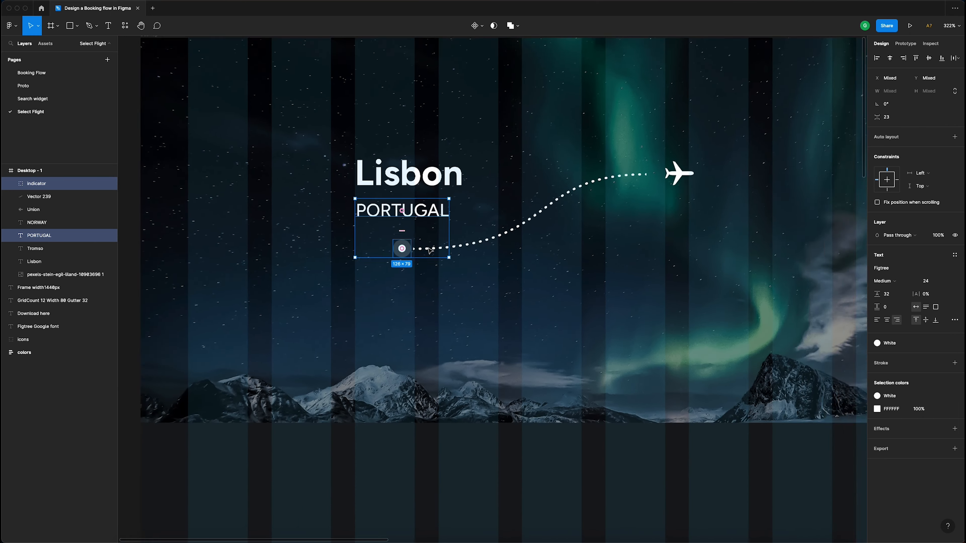
key(Escape)
- Lower the indicator to Y 272, leaving a 24 px gap below PORTUGAL, and lower the dotted path to Y 184.5
click(413, 251)
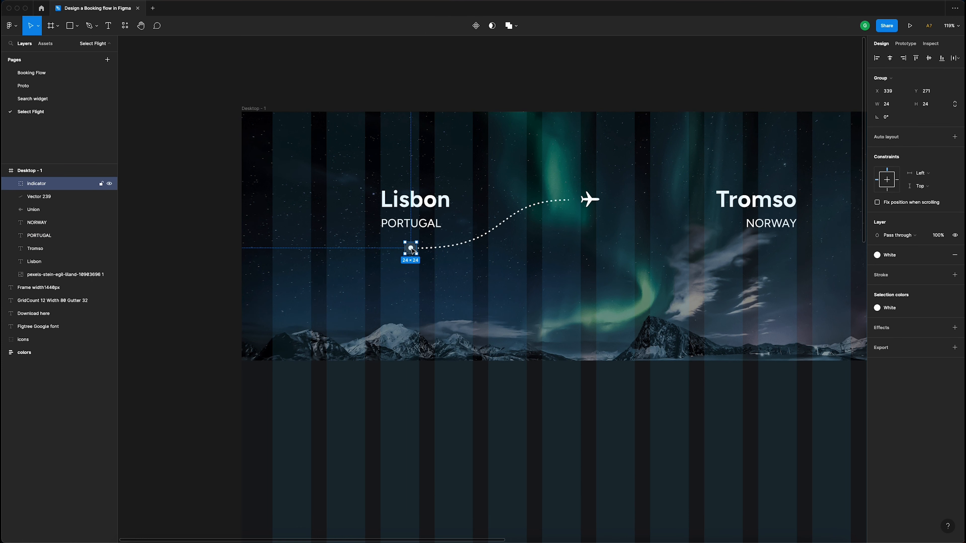
scroll(532, 251, right, 2)
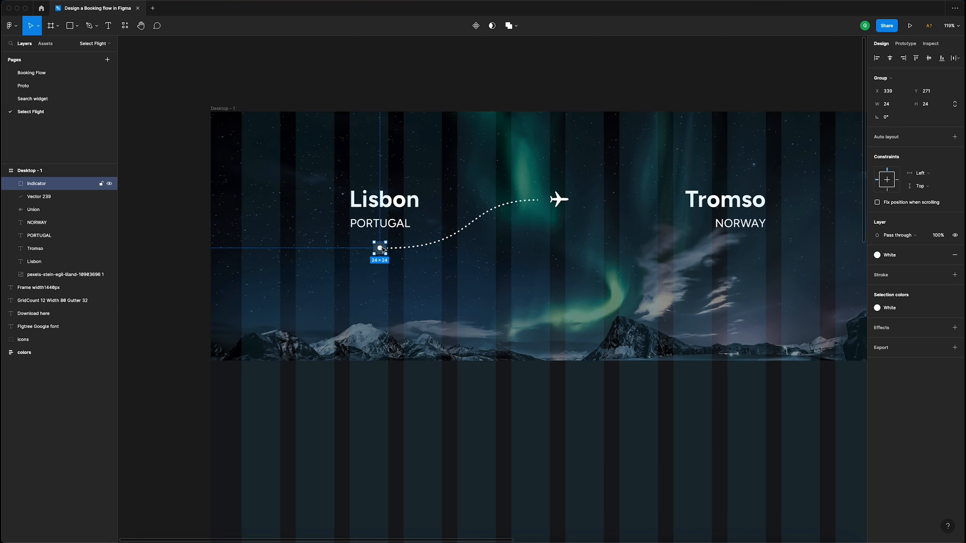
scroll(382, 249, up, 5)
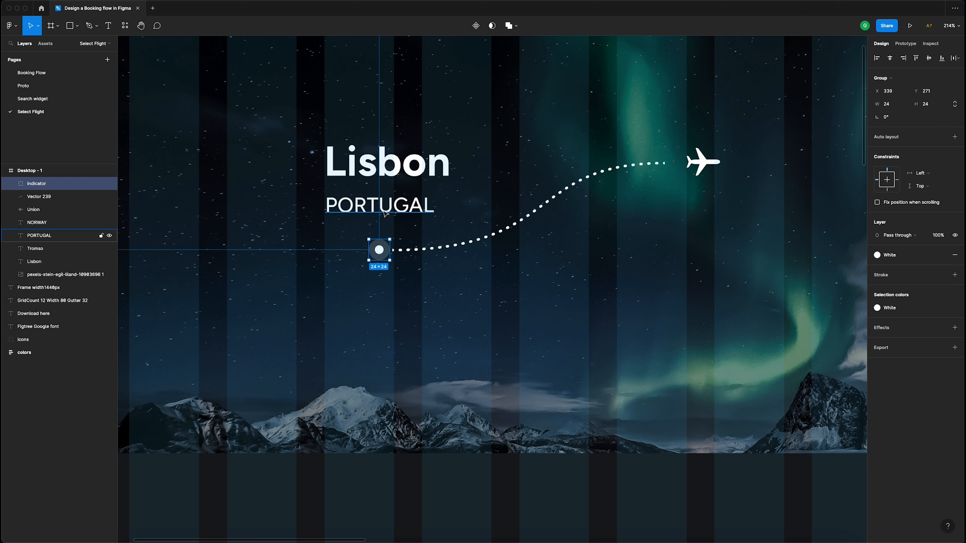
key(Down)
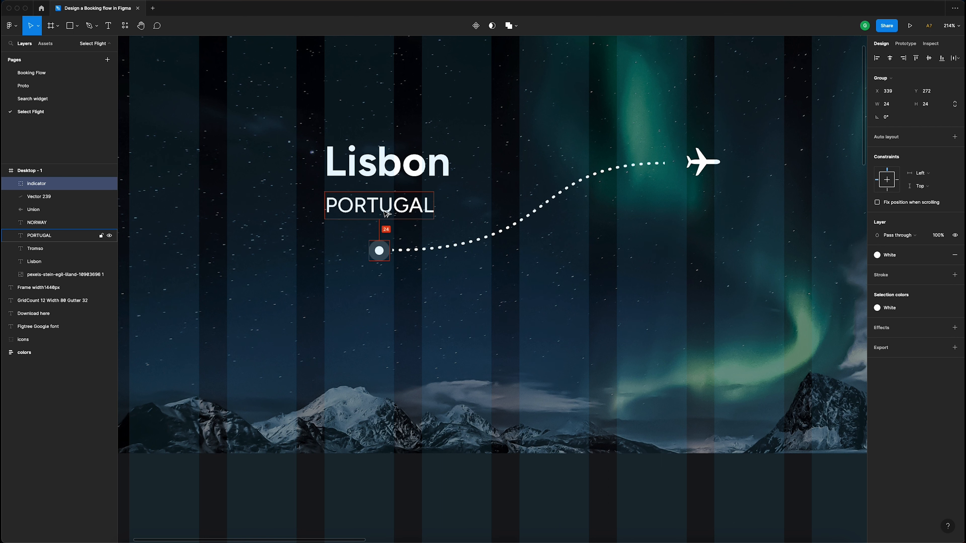
click(397, 250)
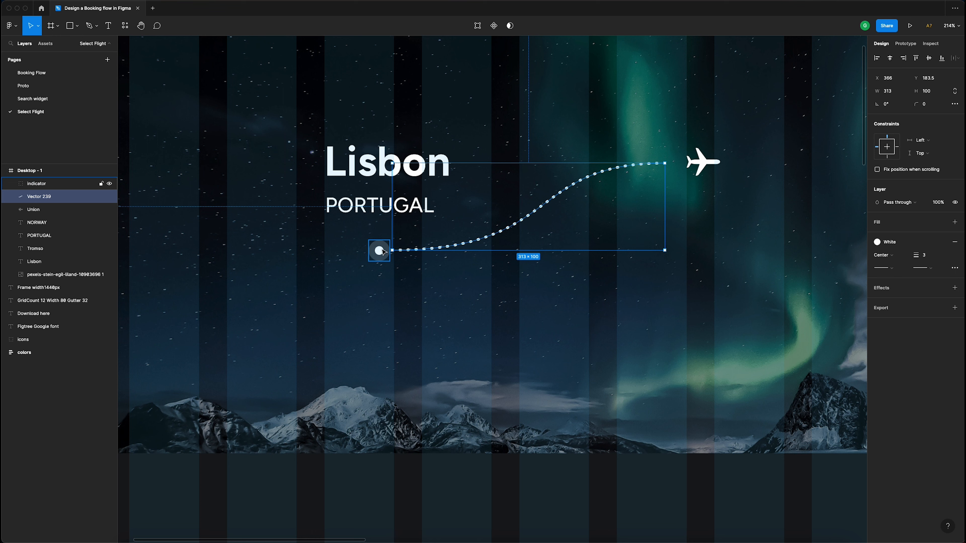
key(Down)
- Duplicate the indicator and place the copy level with it beneath NORWAY at X 1087, Y 272
click(383, 252)
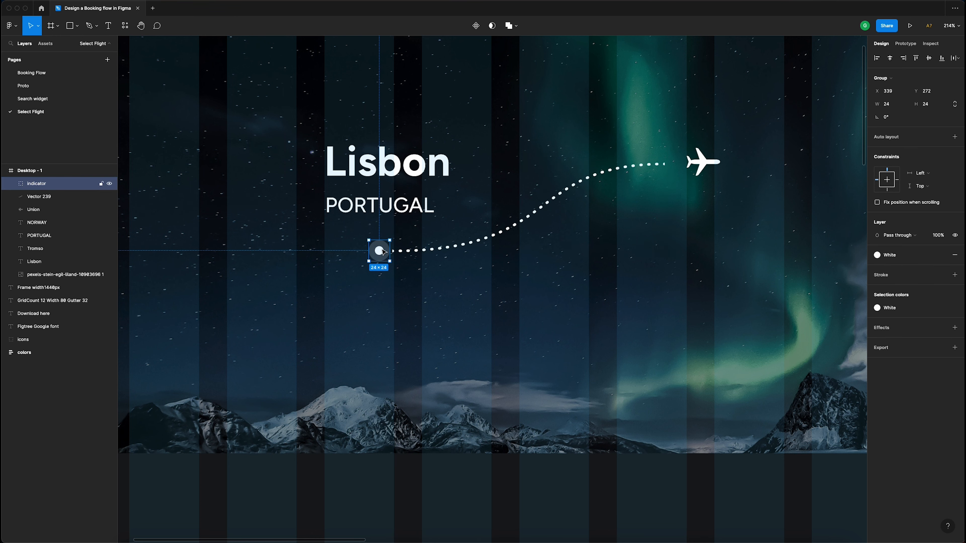
scroll(384, 252, down, 3)
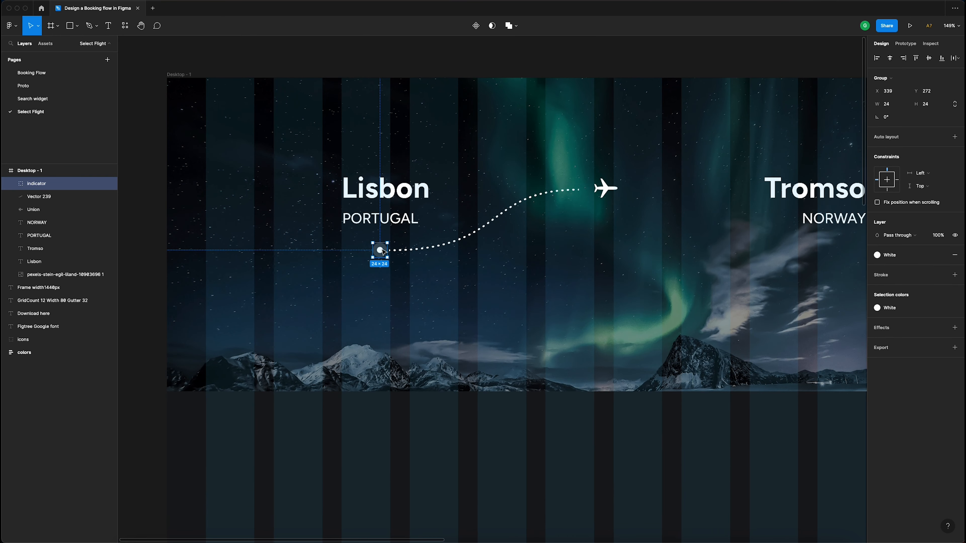
key(super+d)
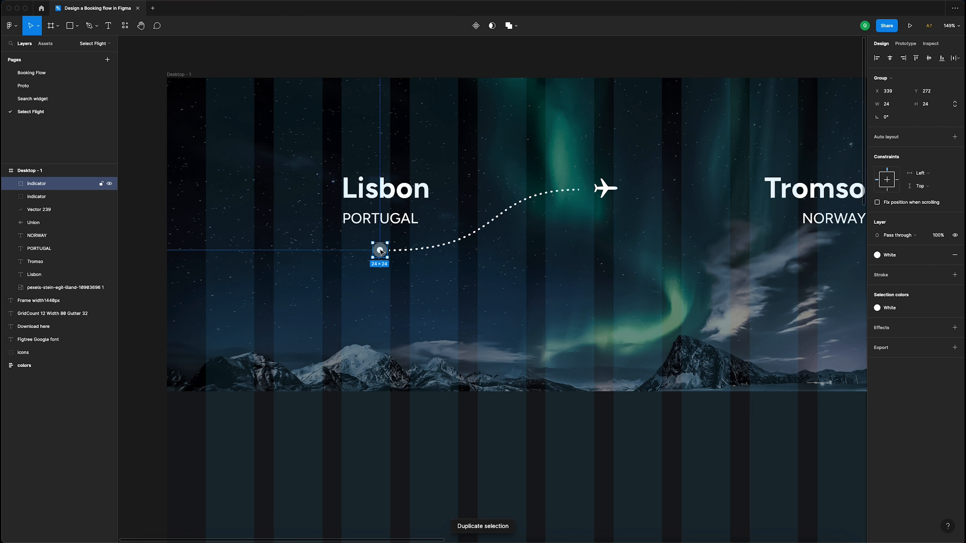
drag(382, 252, 834, 253)
scroll(832, 253, right, 2)
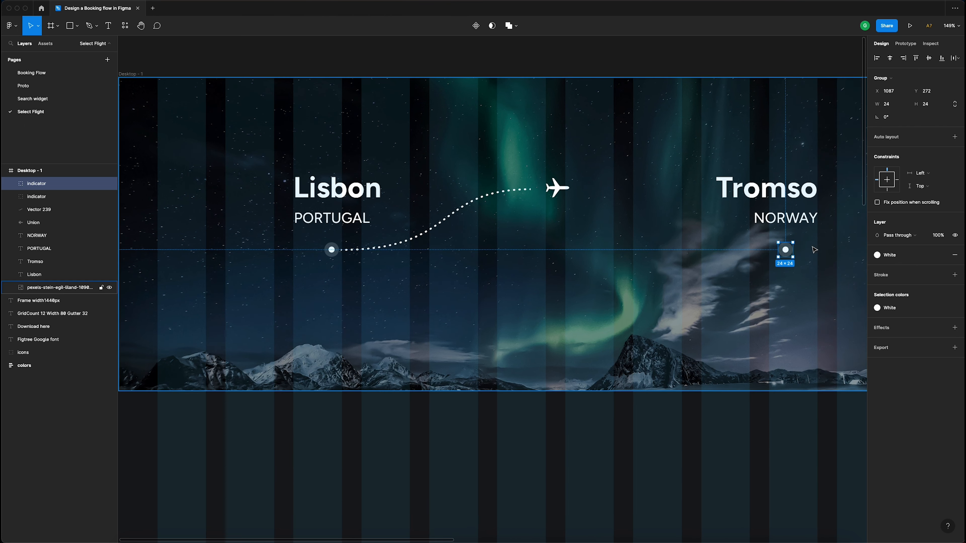
- Duplicate the dotted path, flip the copy horizontally and place it between the plane and the NORWAY indicator at X 1082, Y 184.5
click(488, 193)
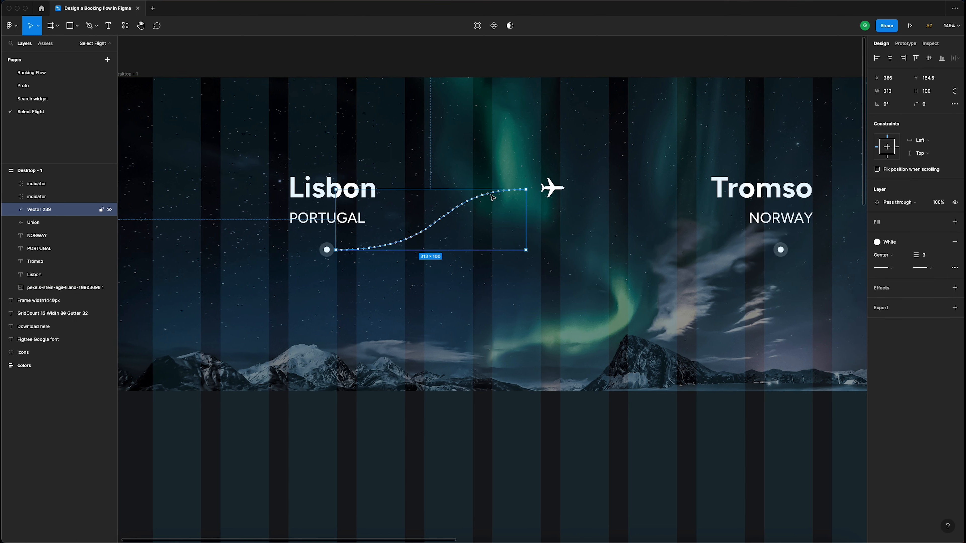
scroll(489, 194, right, 2)
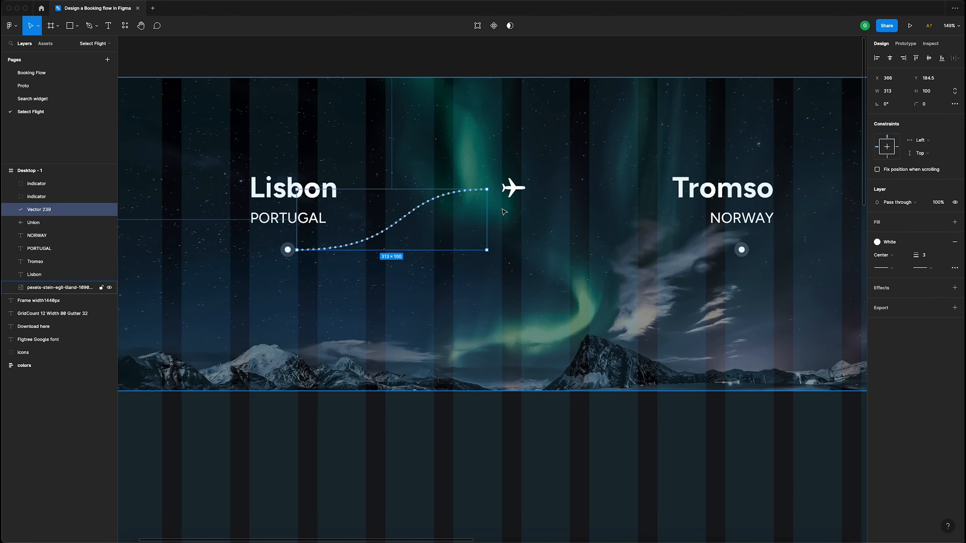
key(ctrl+d)
right_click(433, 200)
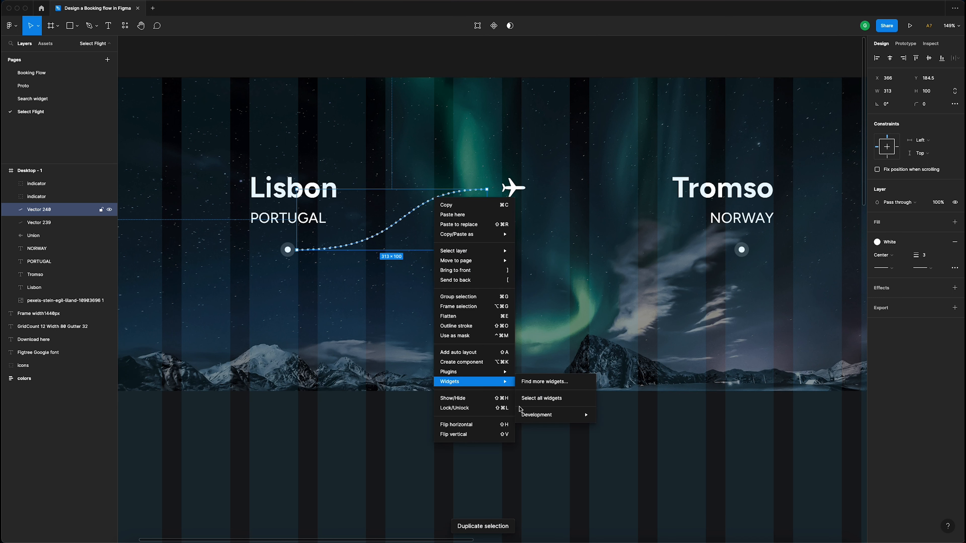
click(488, 425)
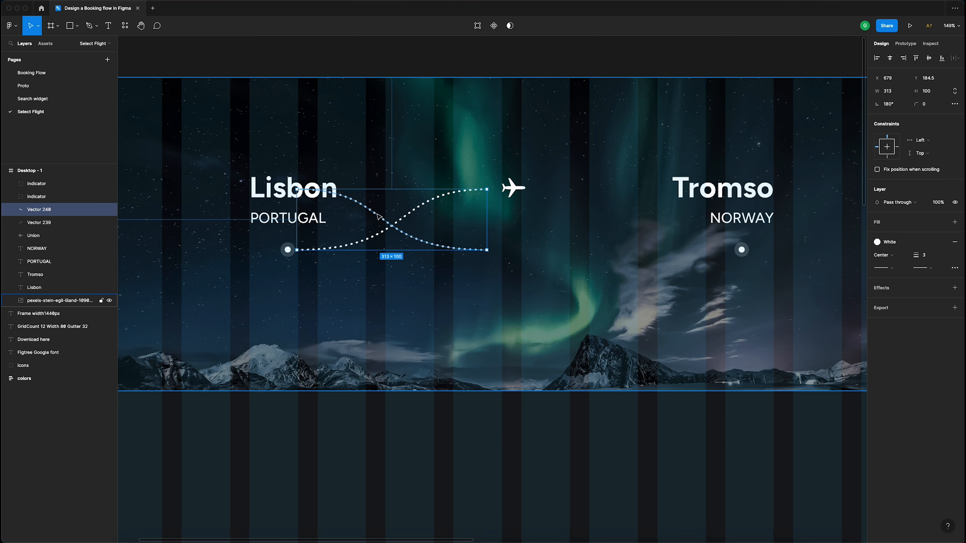
drag(380, 219, 623, 227)
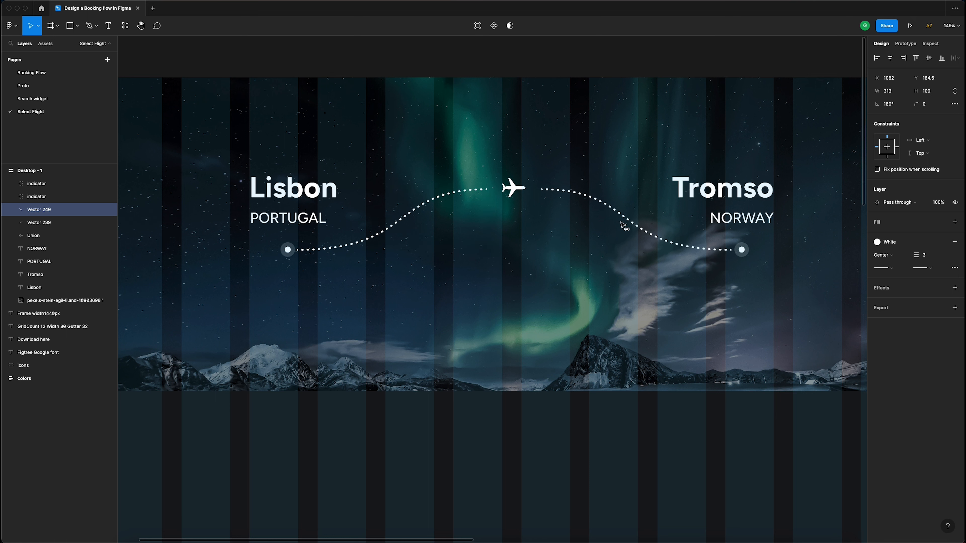
click(536, 67)
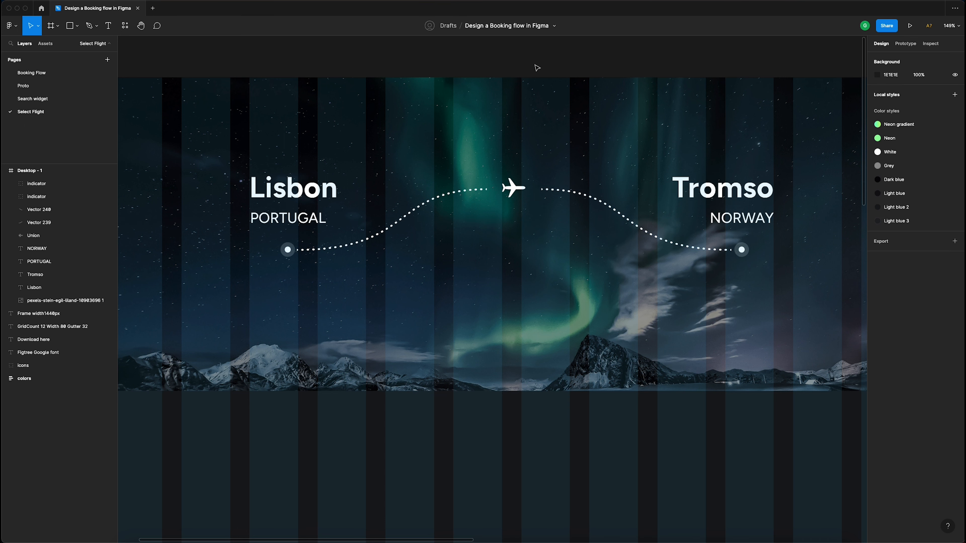
- Hide the 12-column layout grid of the Desktop - 1 frame
scroll(537, 68, down, 3)
scroll(536, 67, down, 3)
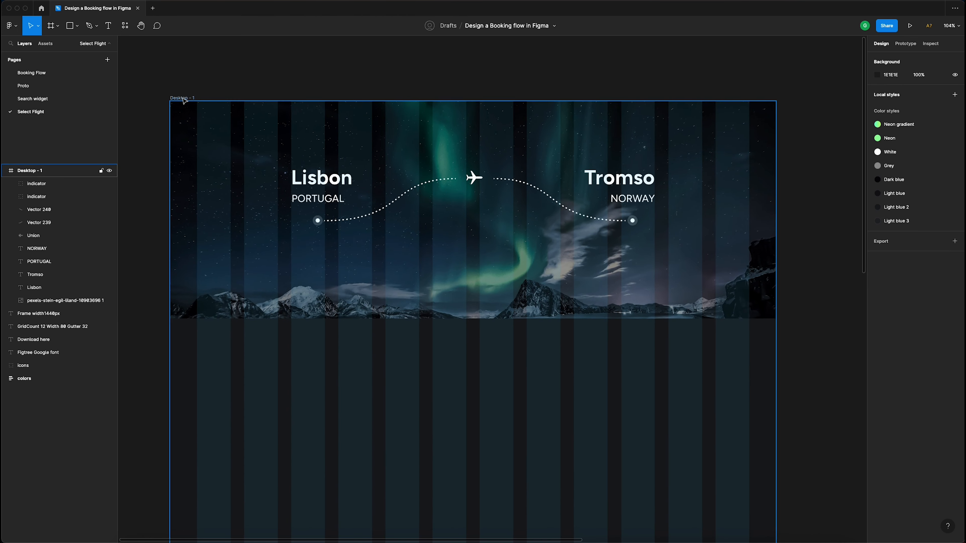
click(183, 99)
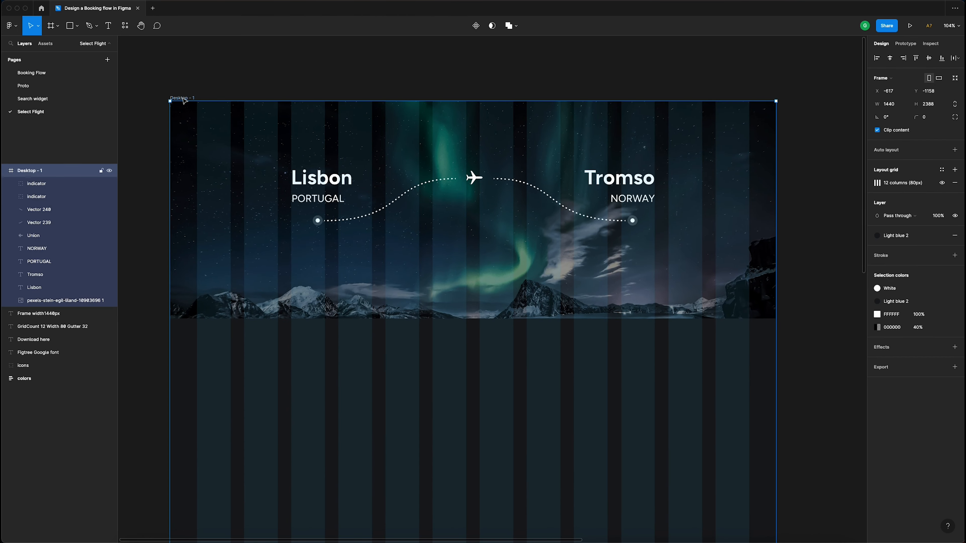
click(941, 184)
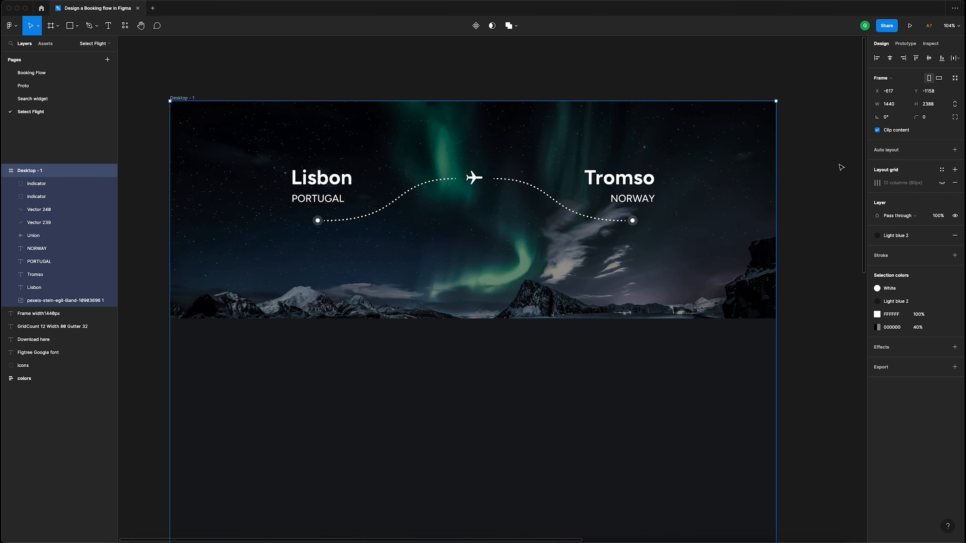
click(550, 68)
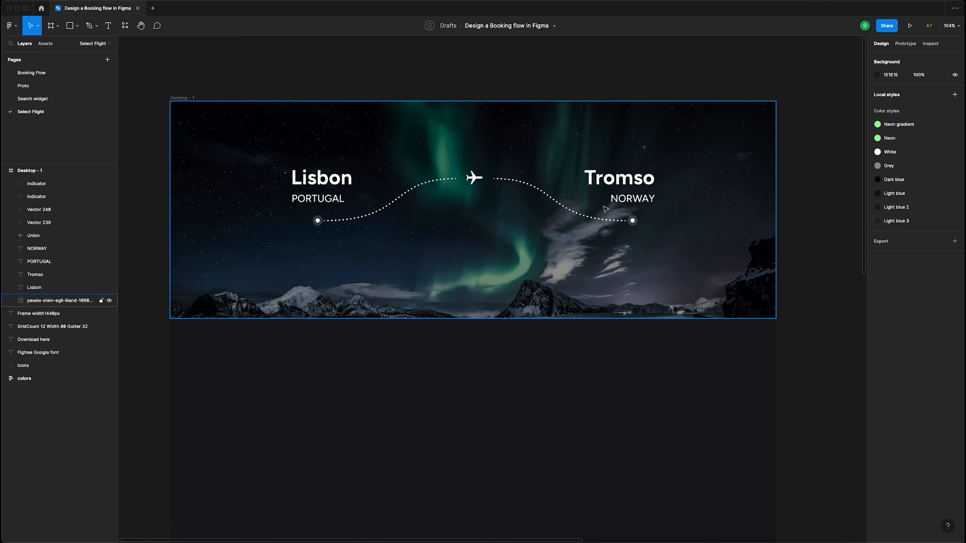
click(627, 181)
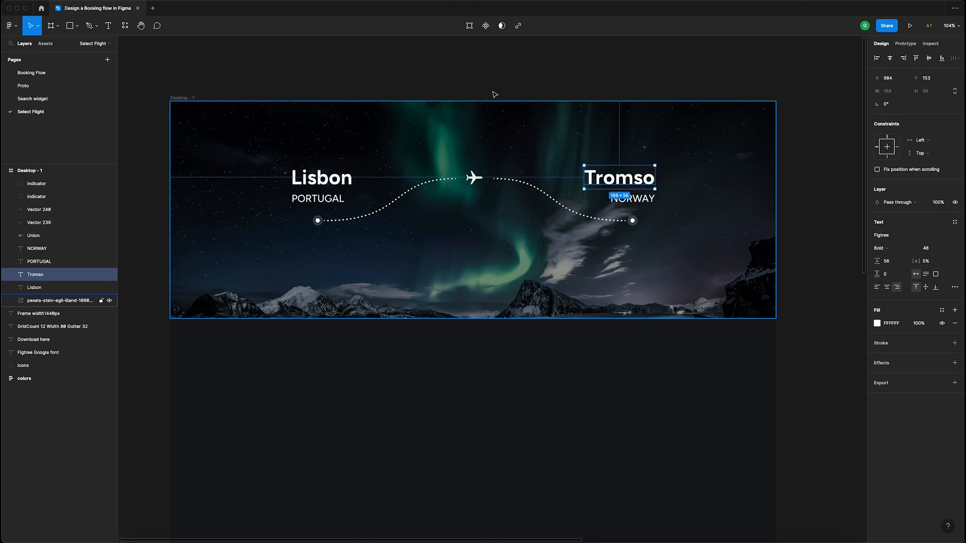
click(448, 81)
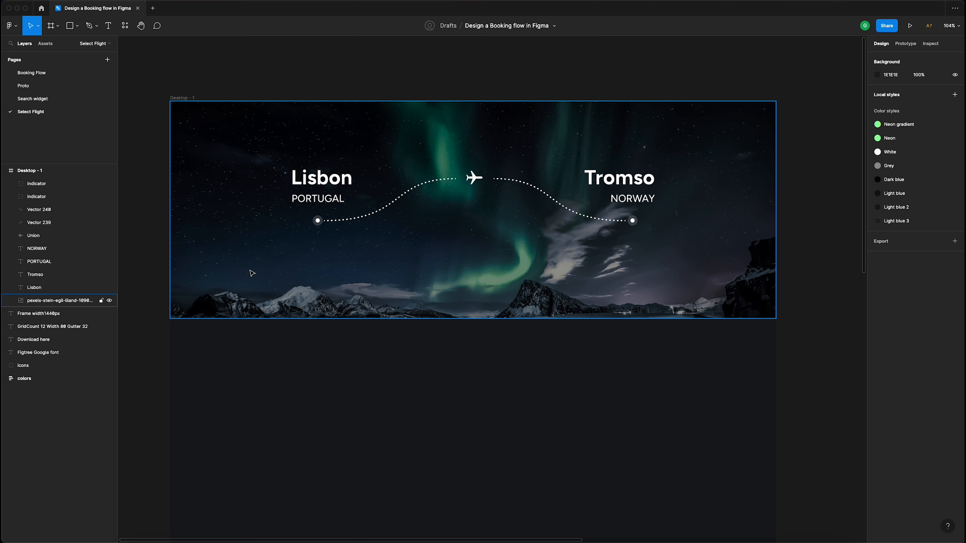
click(285, 344)
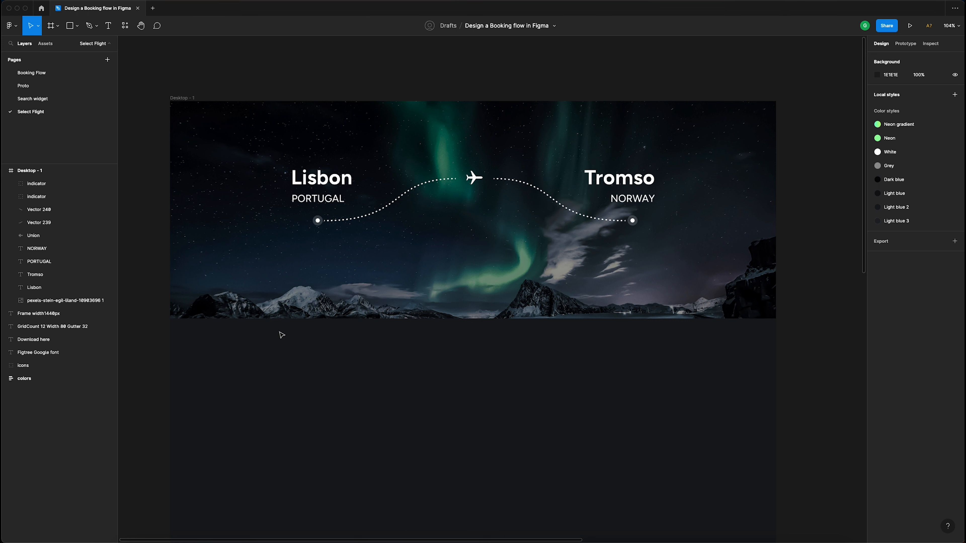
- Draw a rectangle about 140 × 142 px below Lisbon, overlapping the lower edge of the northern lights photo
click(69, 27)
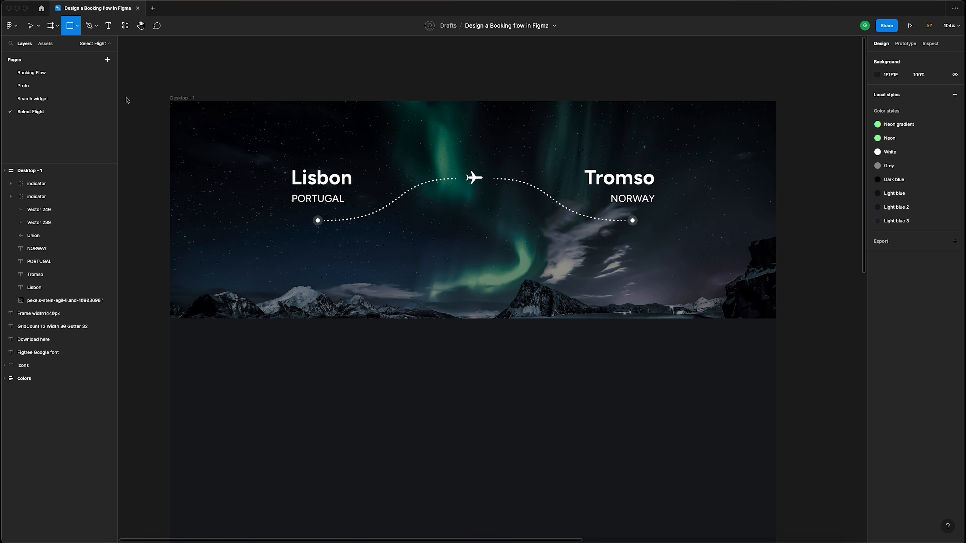
drag(239, 277, 309, 348)
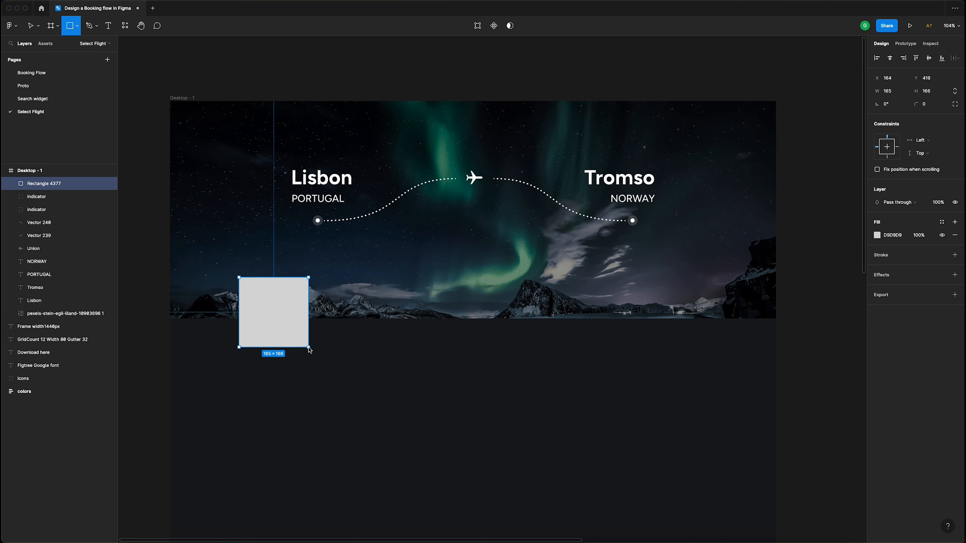
scroll(255, 308, up, 3)
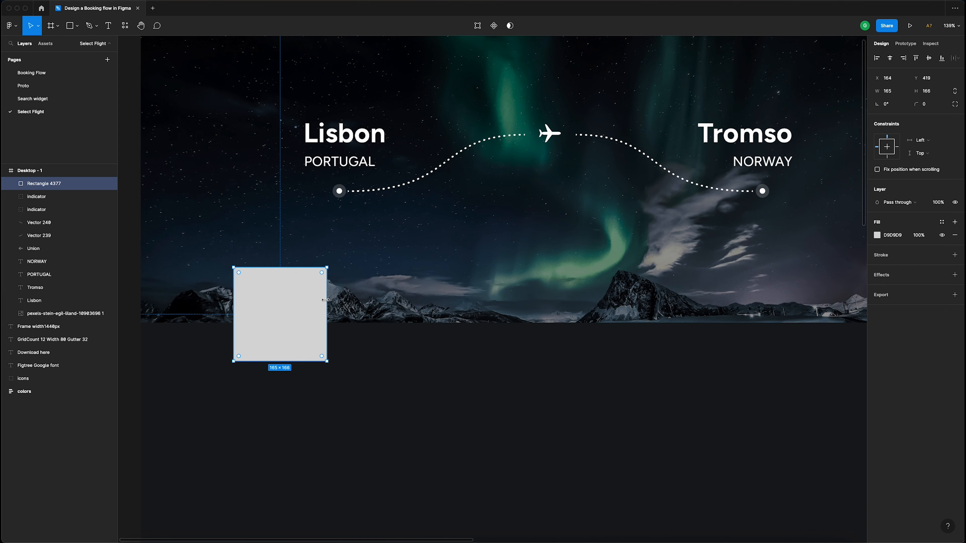
drag(326, 301, 312, 307)
drag(299, 361, 299, 347)
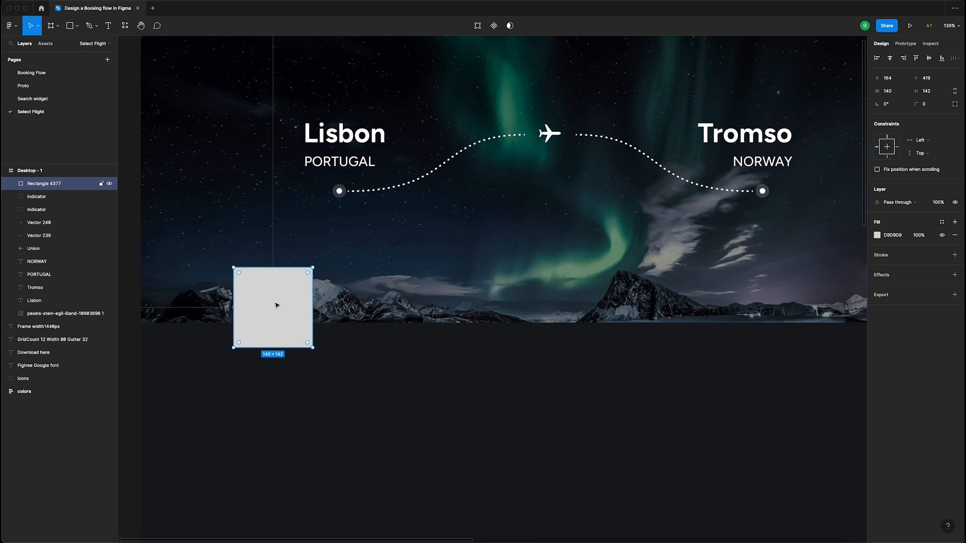
- Apply the Dark blue color style to the new rectangle's fill
key(t)
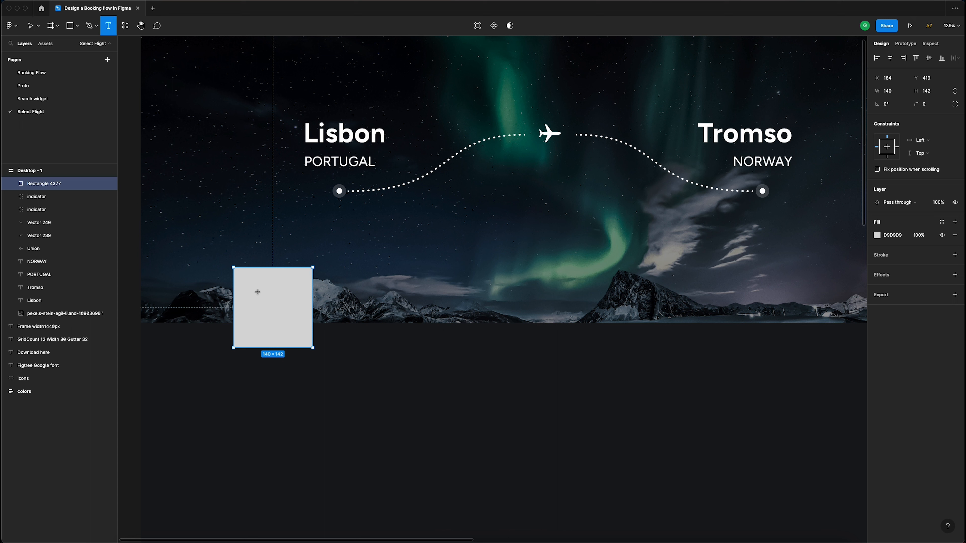
click(941, 222)
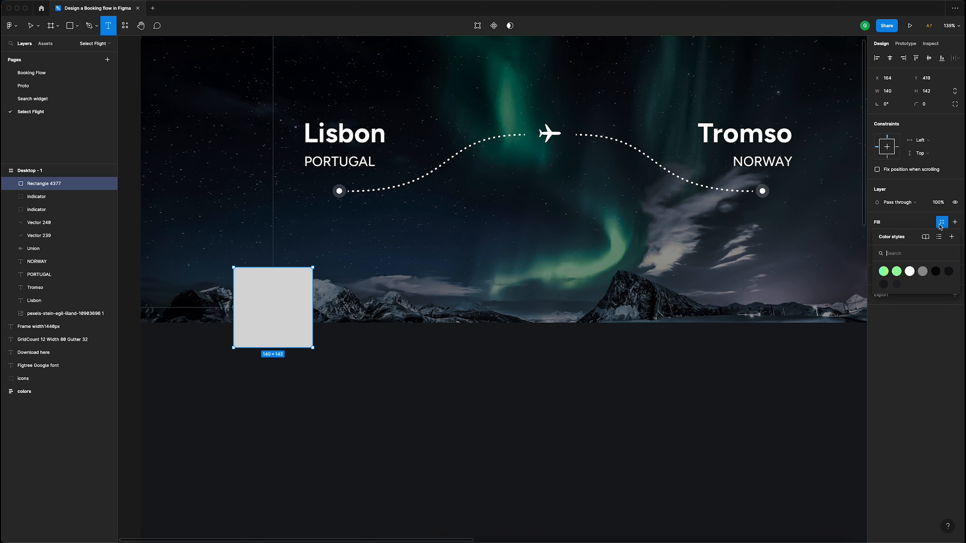
click(936, 271)
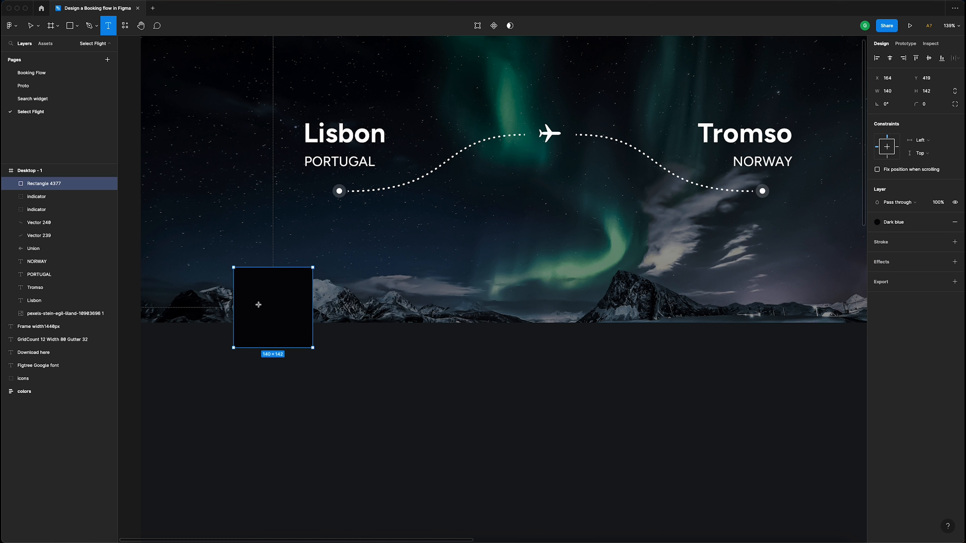
- Add the text €120 and place it on the dark rectangle at about X 175, Y 461
click(257, 291)
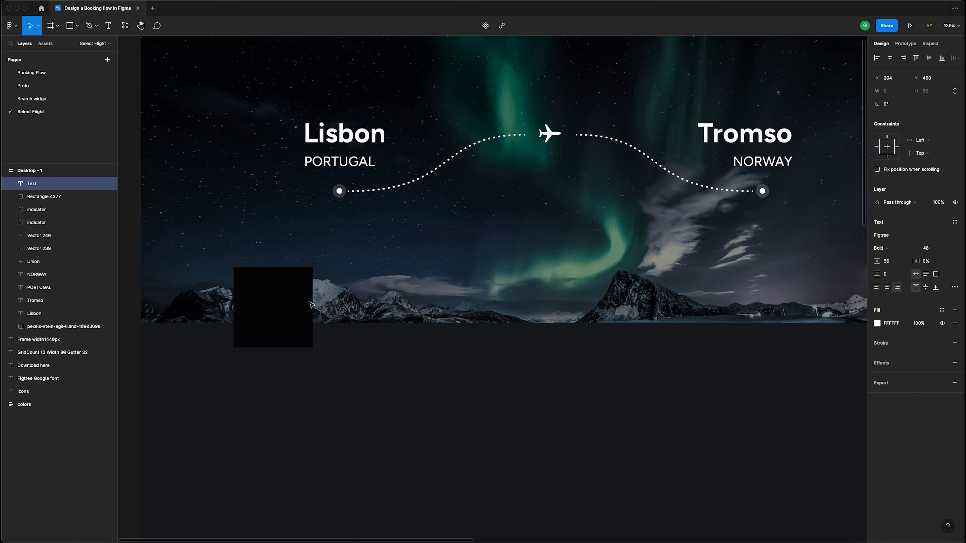
text(€120)
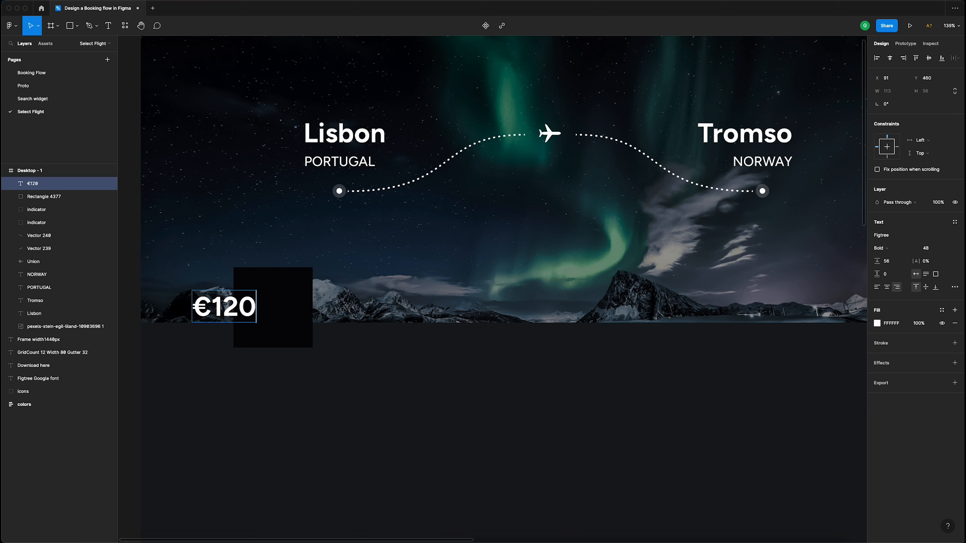
key(Escape)
drag(224, 306, 271, 306)
- Set the €120 text to font size 32 with a line height of 48
click(932, 249)
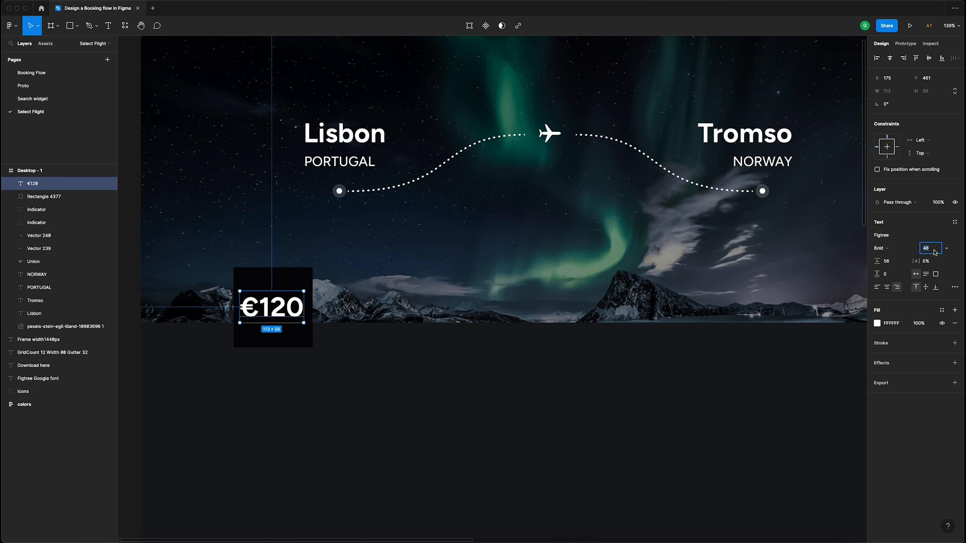
text(32)
key(Return)
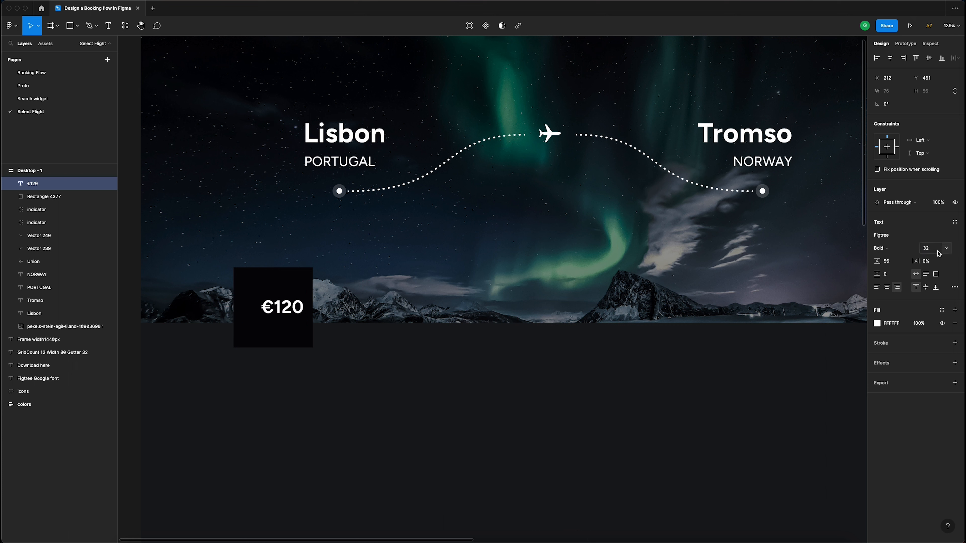
click(897, 262)
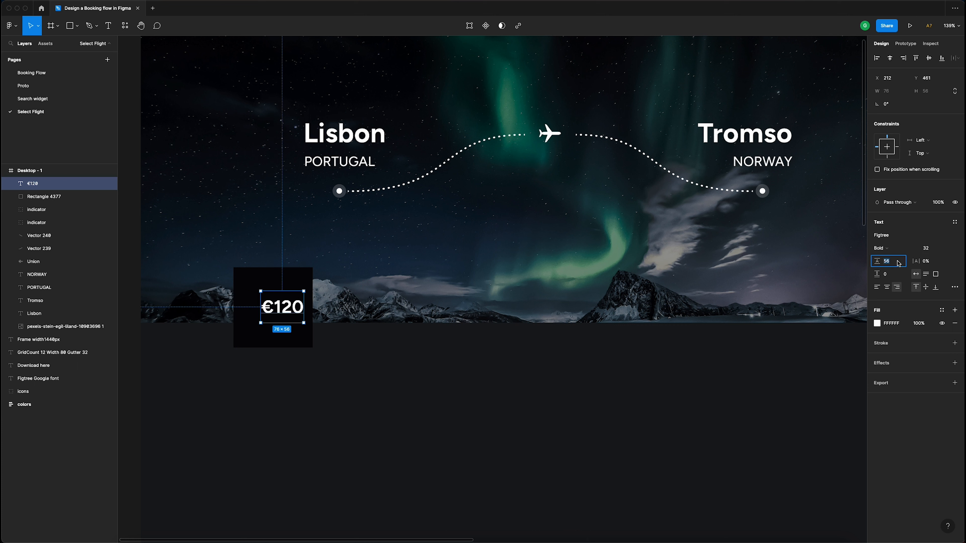
text(48)
key(Return)
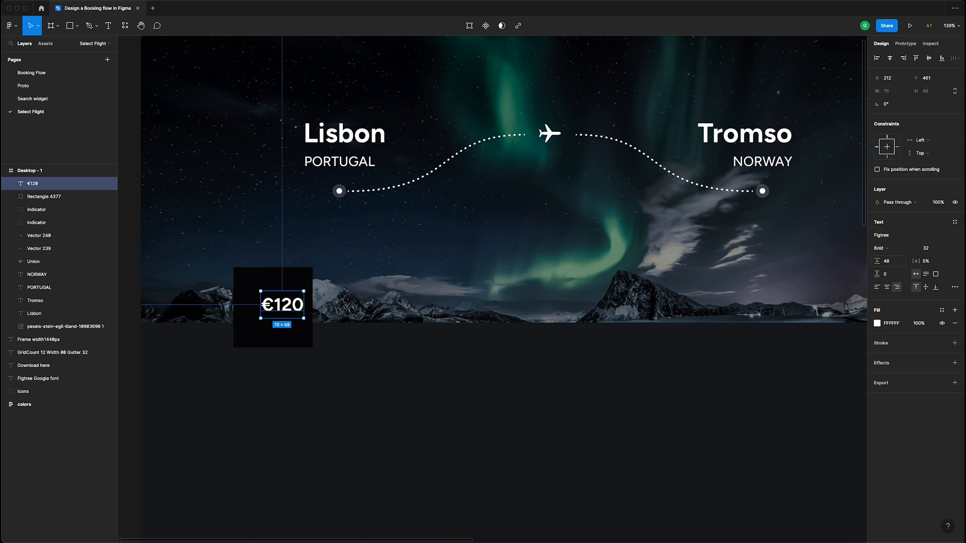
- Center €120 in the rectangle at X 196, Y 473, duplicate it directly above and change the copy's text to "from"
drag(289, 308, 281, 290)
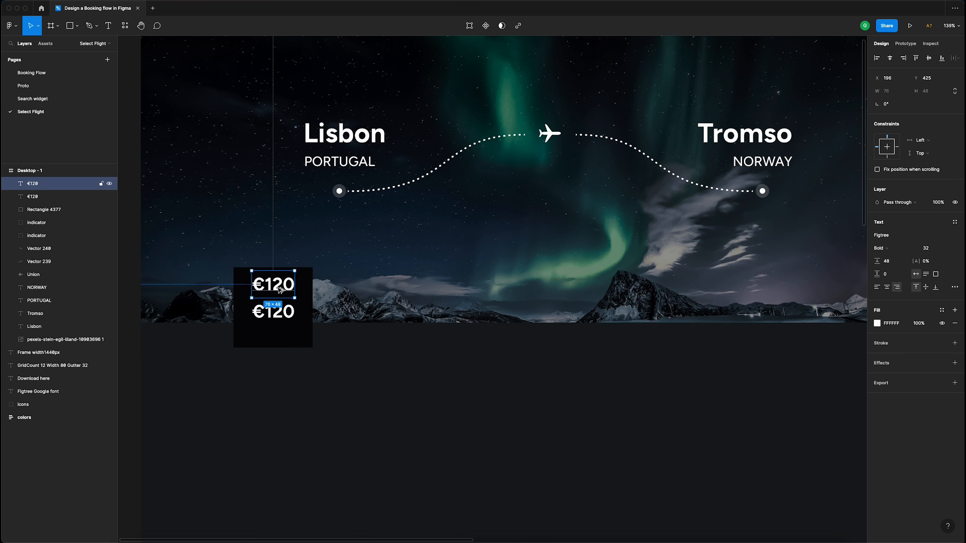
double_click(277, 288)
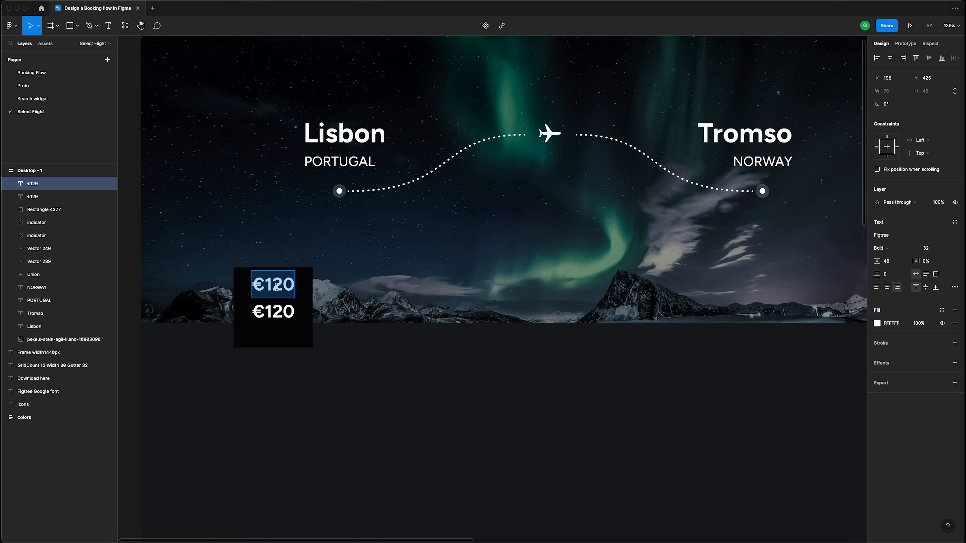
text(from)
key(Escape)
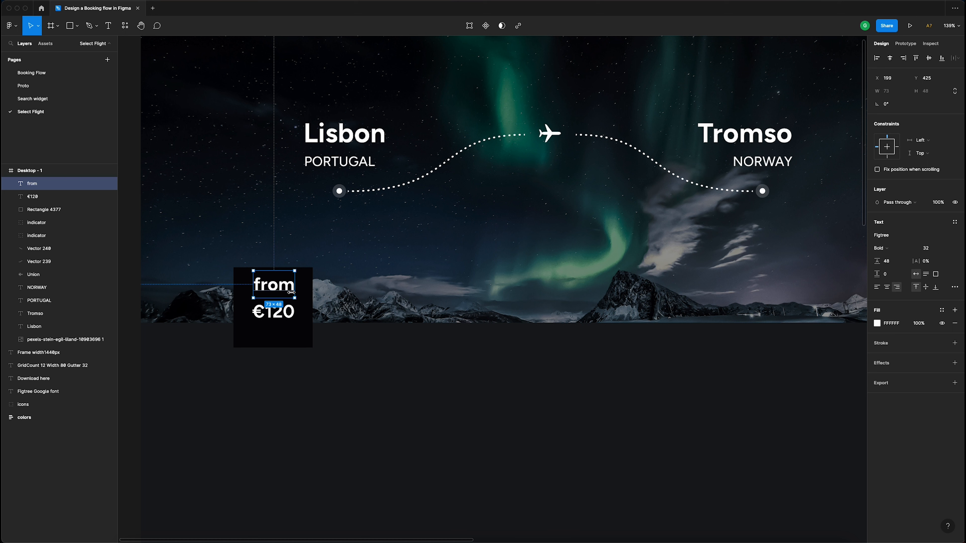
- Set the "from" label to Regular, size 16, line height 24, and center it directly above €120 at X 216, Y 449
click(930, 252)
text(16)
key(Return)
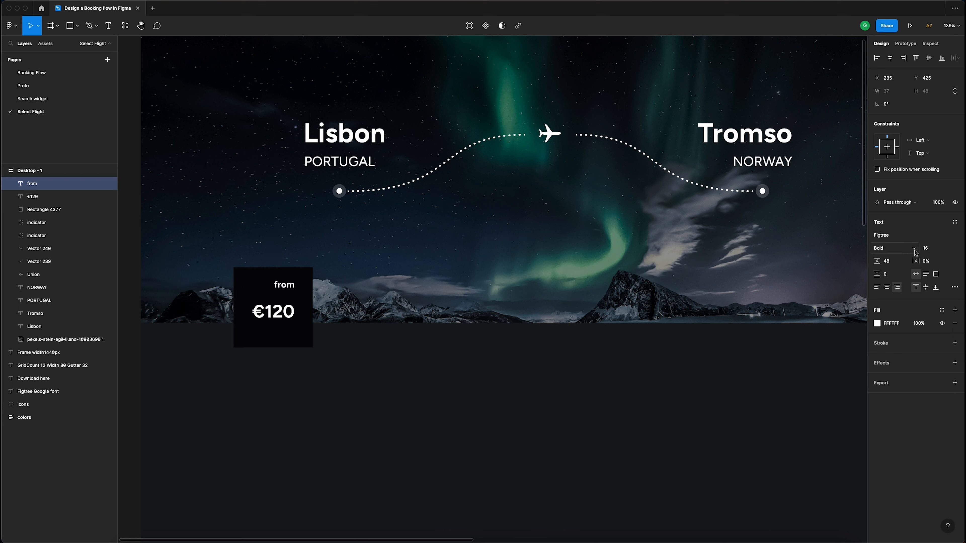
click(892, 248)
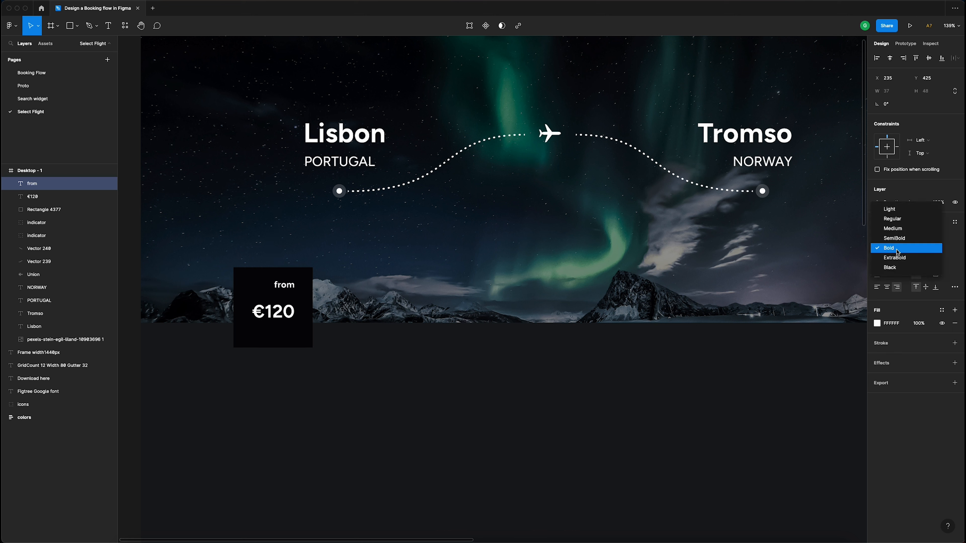
click(898, 223)
click(895, 264)
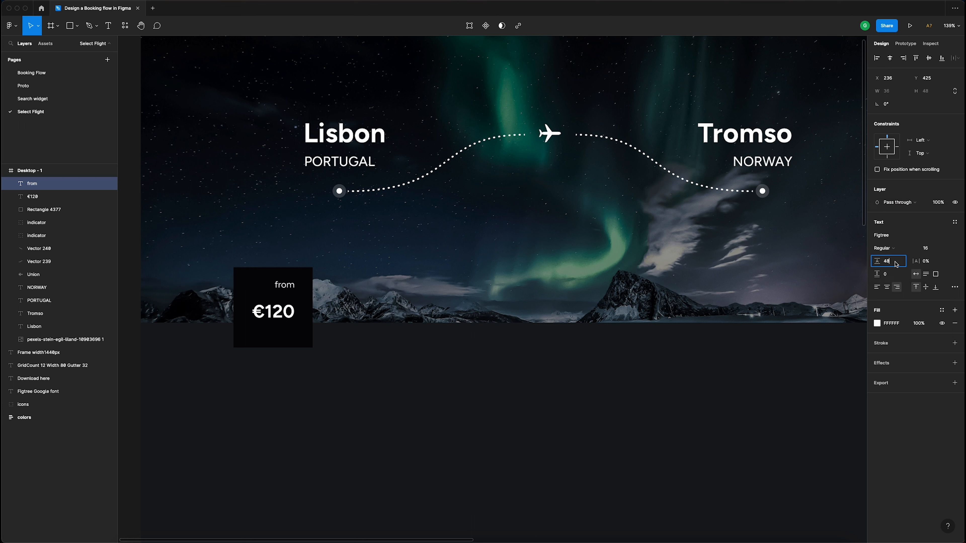
text(24)
key(Return)
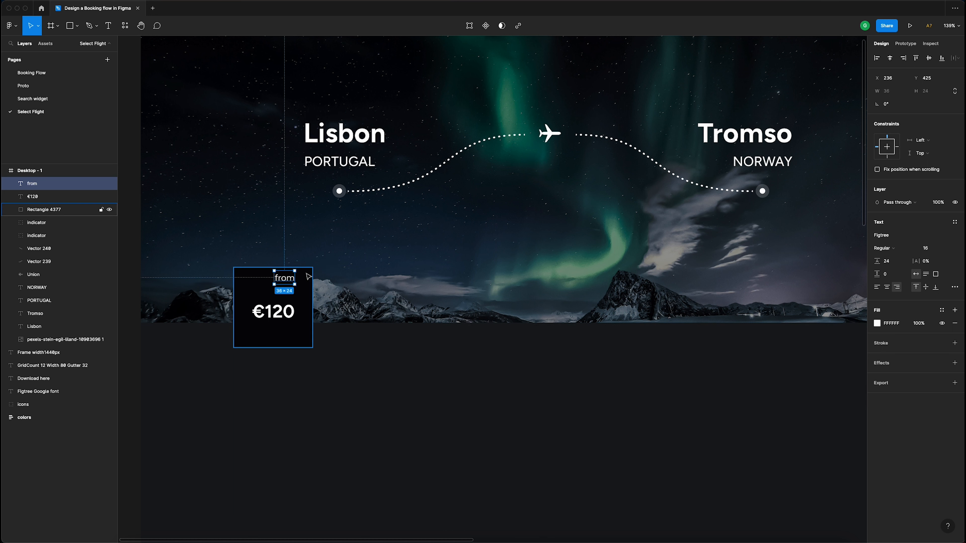
drag(286, 282, 277, 295)
key(alt)
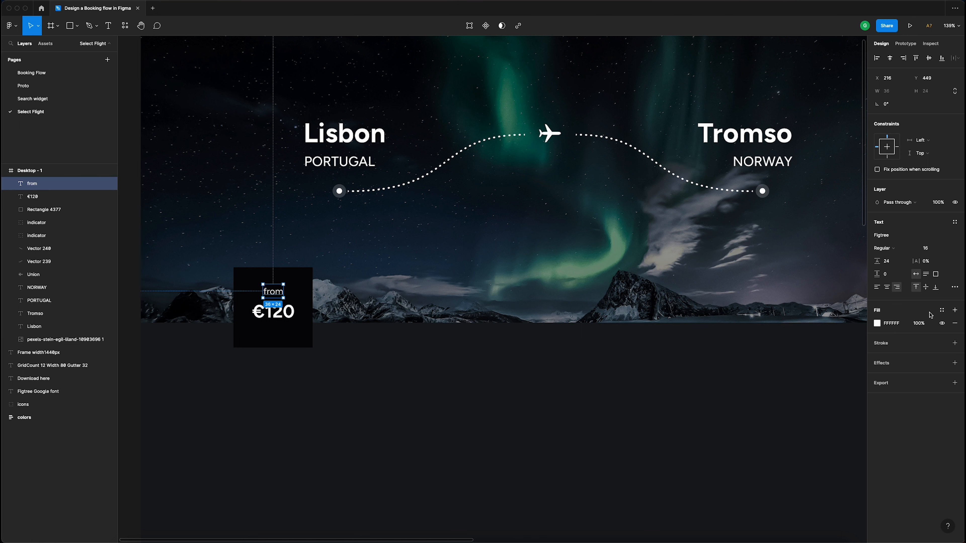
- Apply the White color style to the €120 text and the Grey color style to the "from" label
click(272, 313)
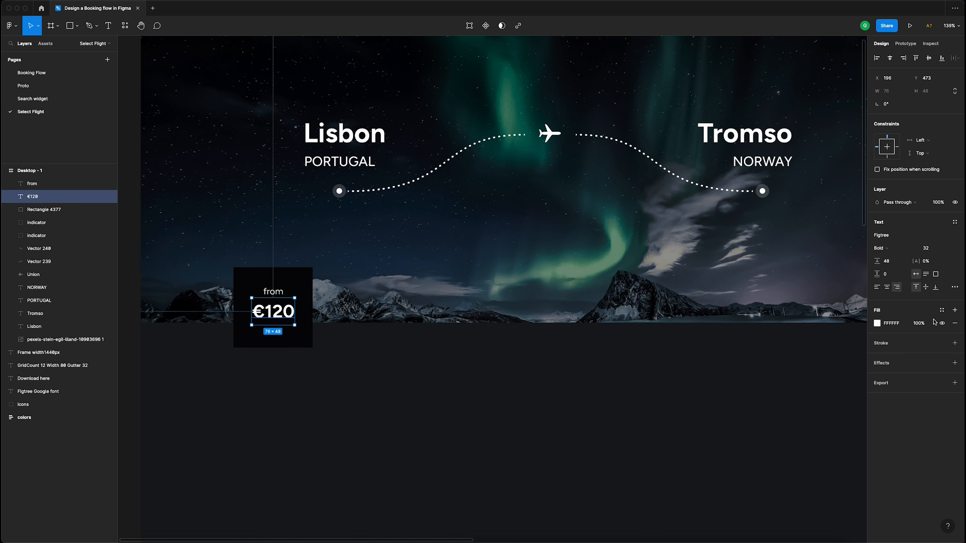
click(942, 310)
click(909, 359)
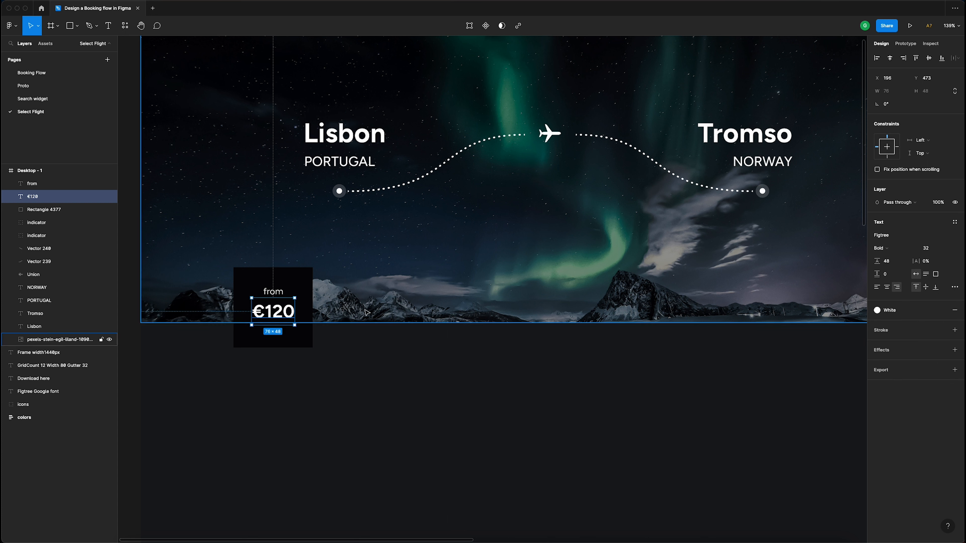
click(270, 292)
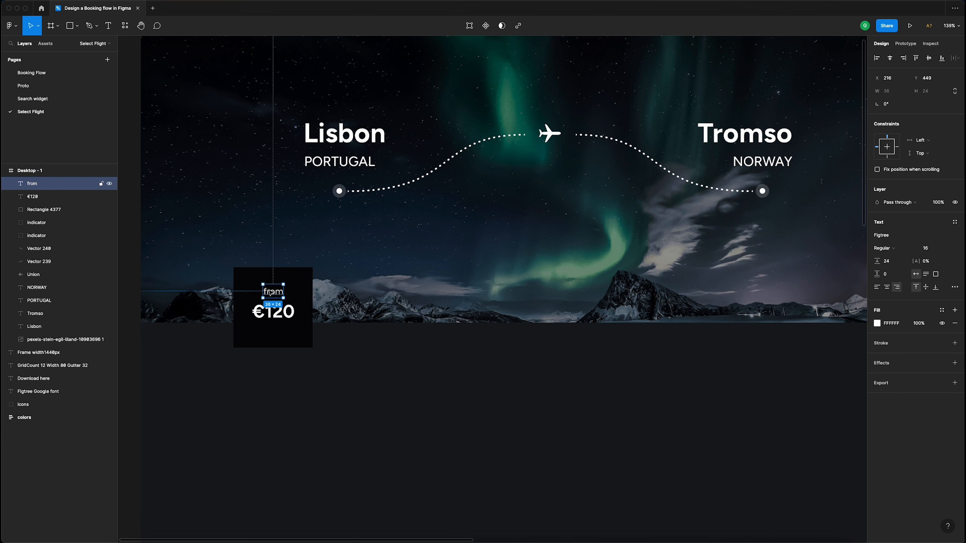
click(941, 310)
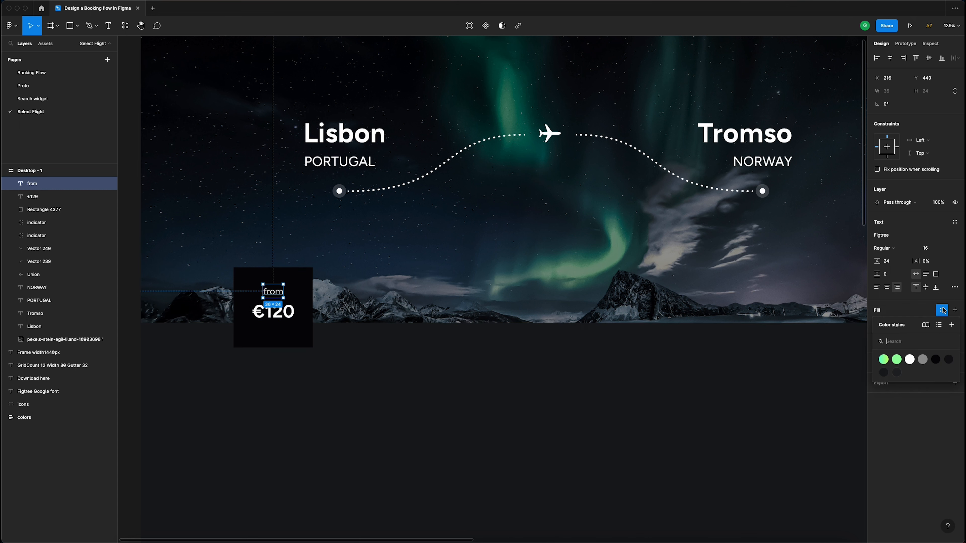
click(923, 359)
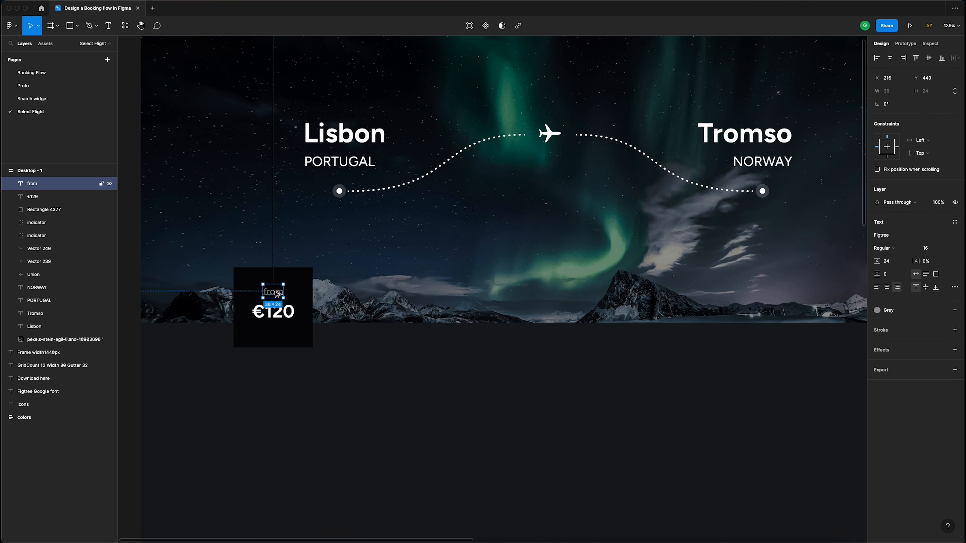
- Duplicate the "from" label below the price, change the copy's text to "MAY" and place it directly under €120 at Y 521
drag(273, 292, 274, 336)
double_click(274, 336)
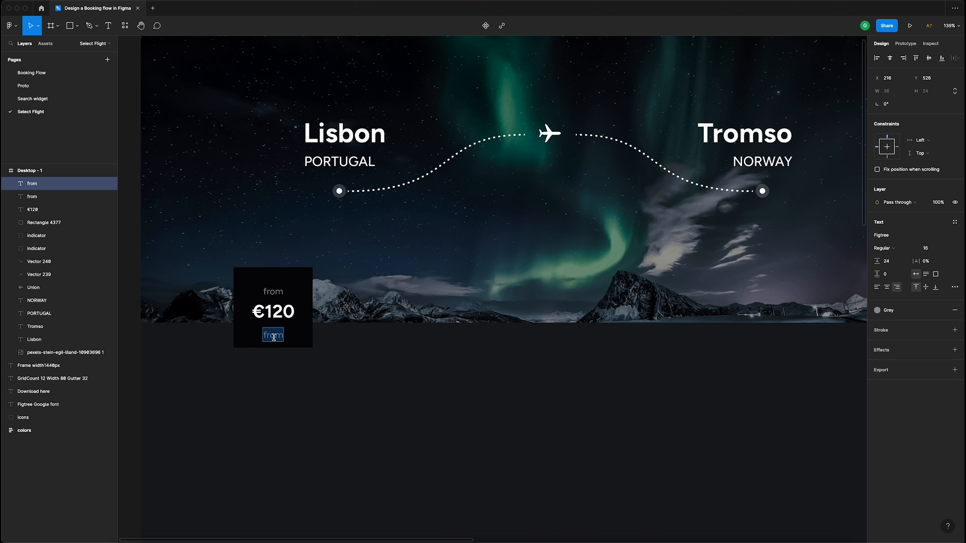
text(A)
key(BackSpace)
text(MAY)
key(Escape)
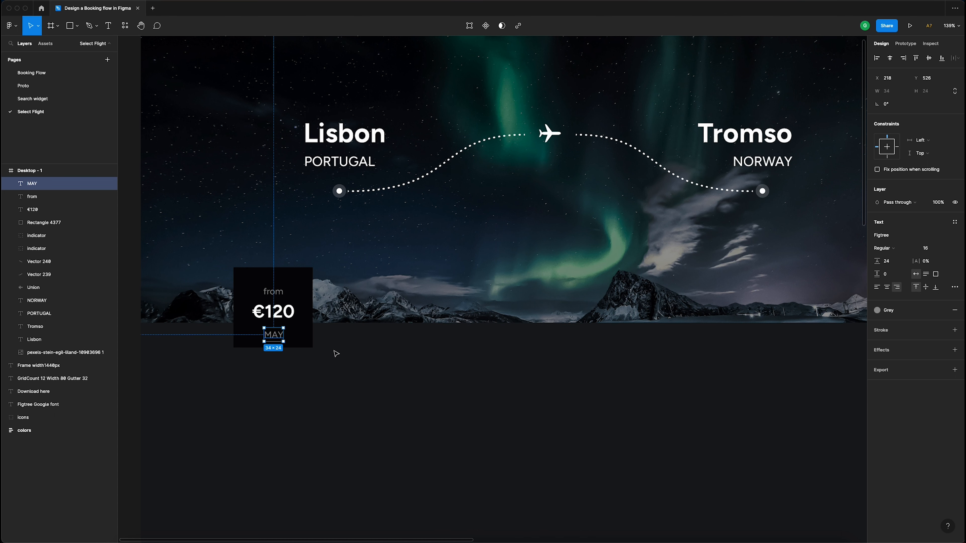
drag(278, 337, 278, 332)
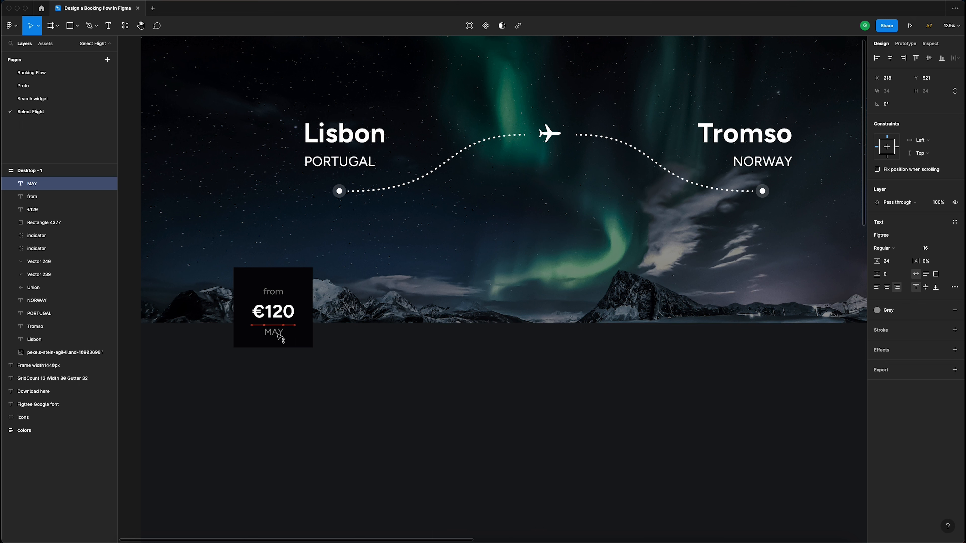
click(279, 313)
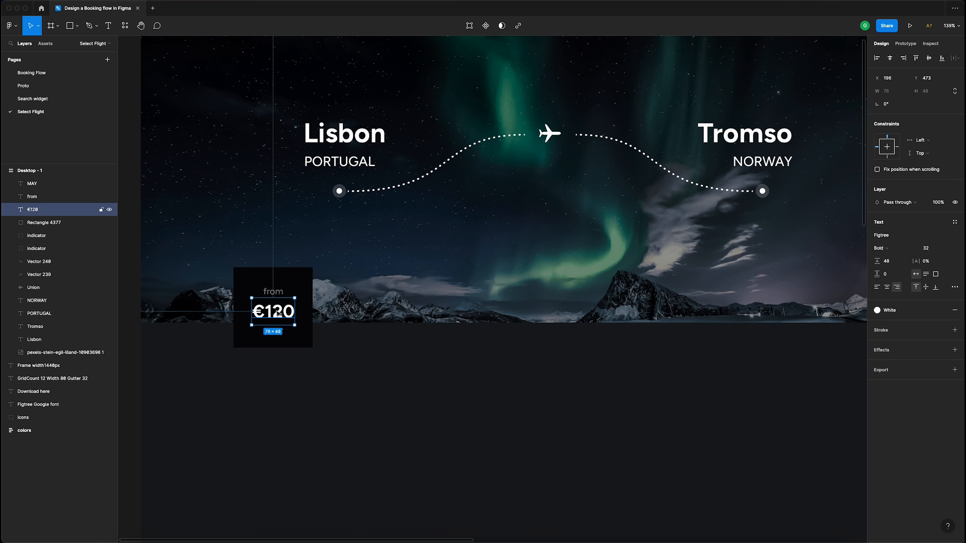
click(274, 333)
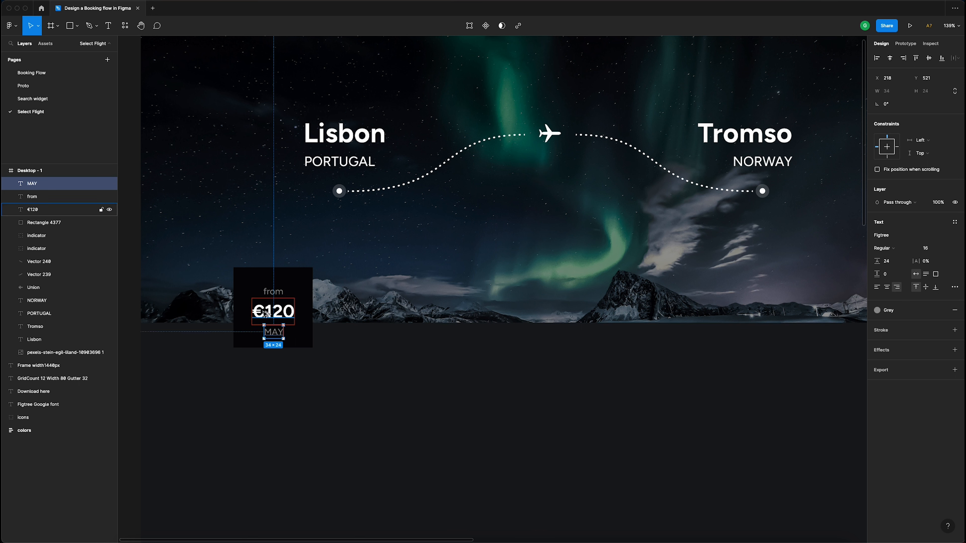
- Move the "from", €120 and "MAY" texts up together to center them vertically in the rectangle, with "from" at Y 442
shift+click(271, 312)
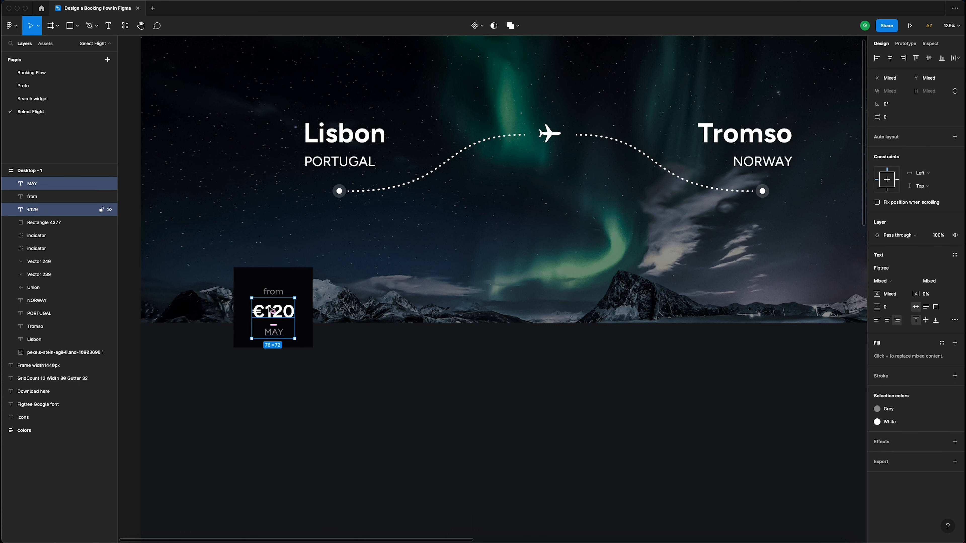
shift+click(268, 291)
drag(284, 317, 283, 312)
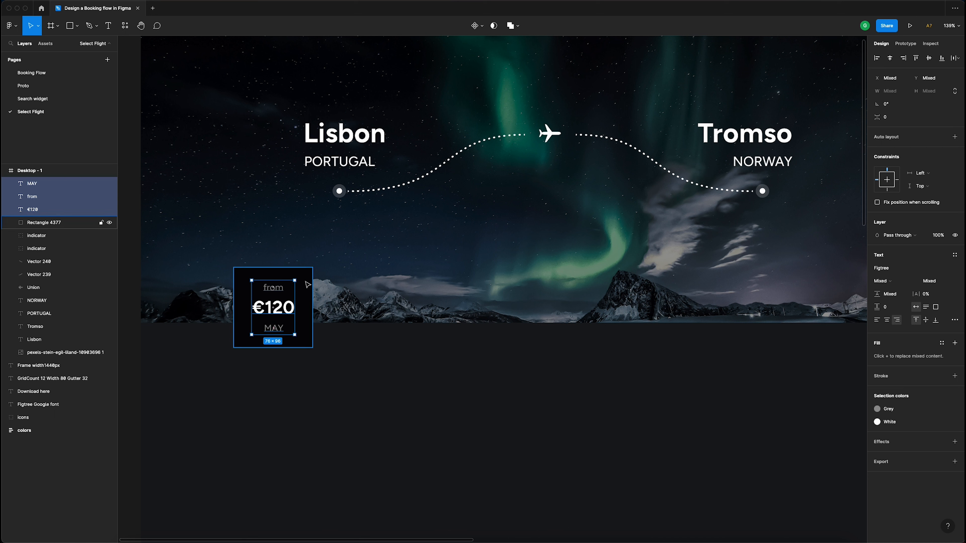
- Combine the "from", €120 and "MAY" texts with Rectangle 4377 into one auto layout frame
shift+click(307, 285)
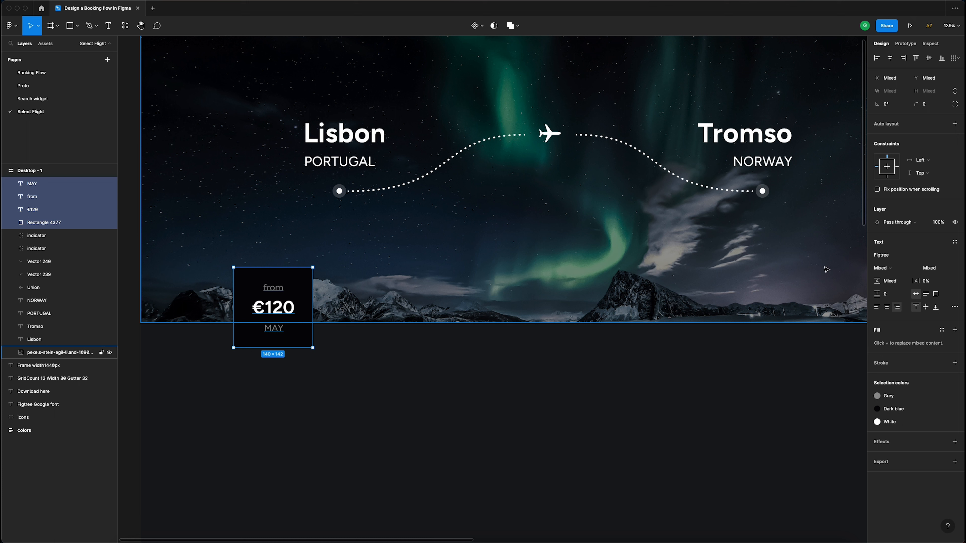
click(64, 224)
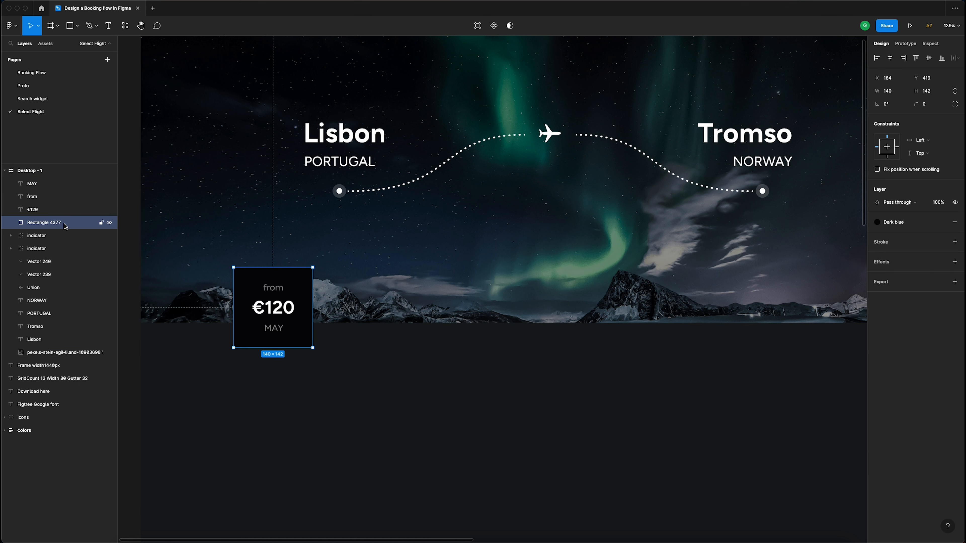
shift+click(63, 211)
click(58, 199)
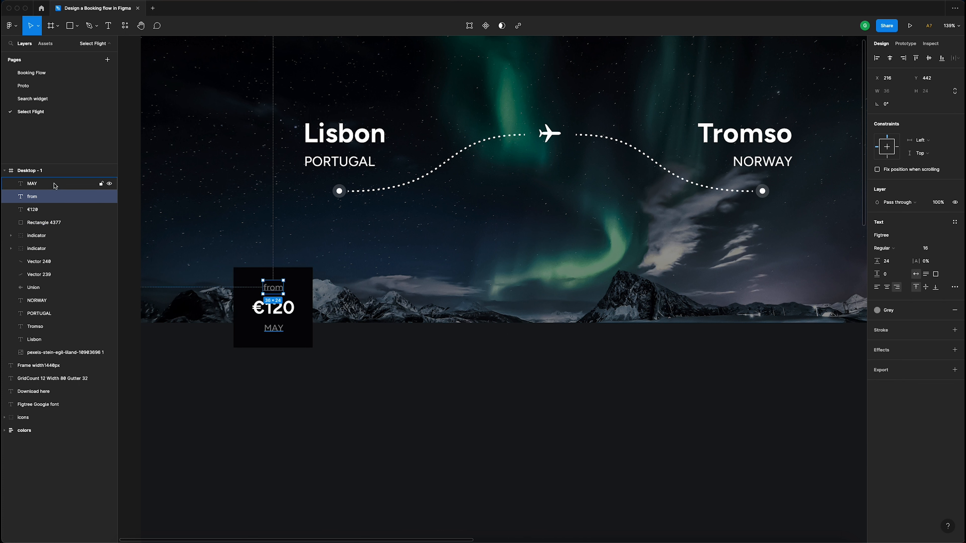
click(56, 186)
shift+click(59, 222)
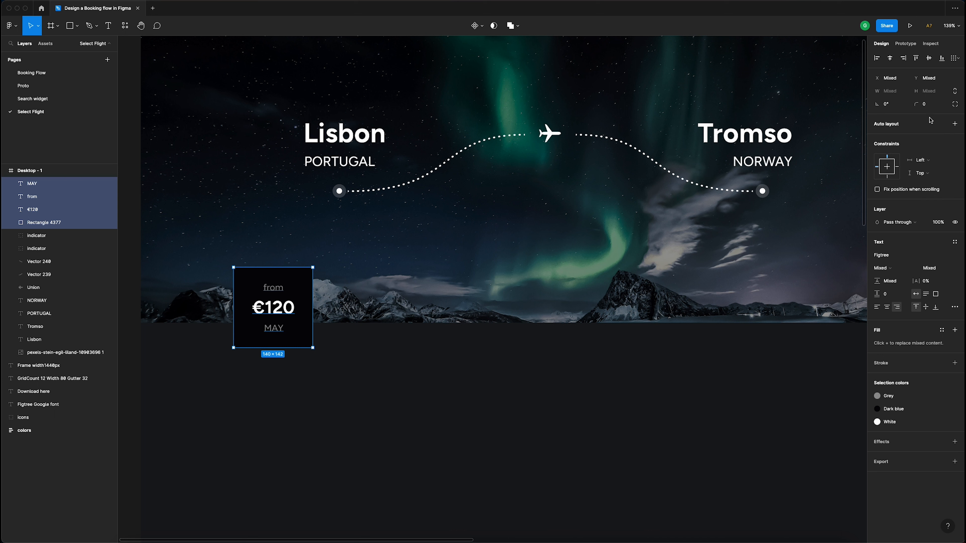
click(955, 124)
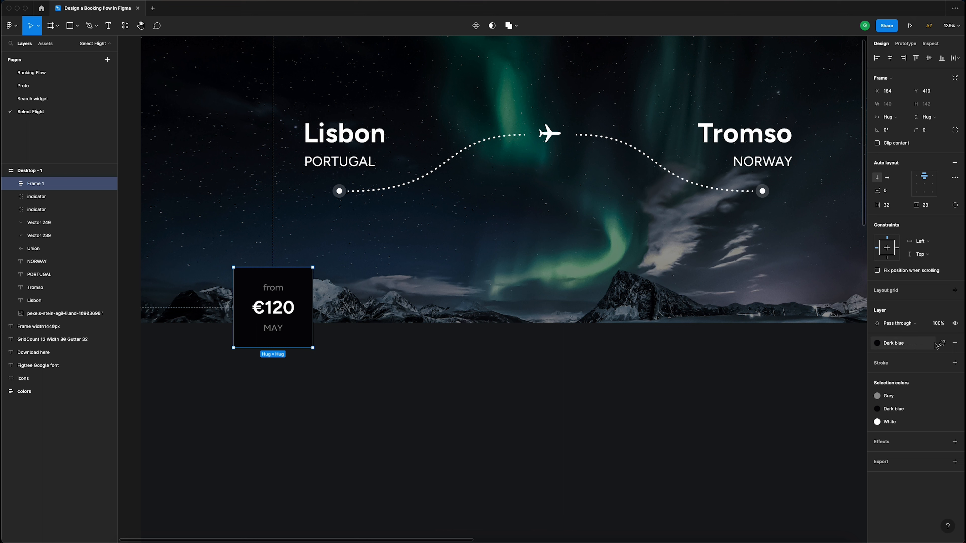
- Detach the Dark blue style from the card frame's fill and set the fill opacity to 80%
click(941, 343)
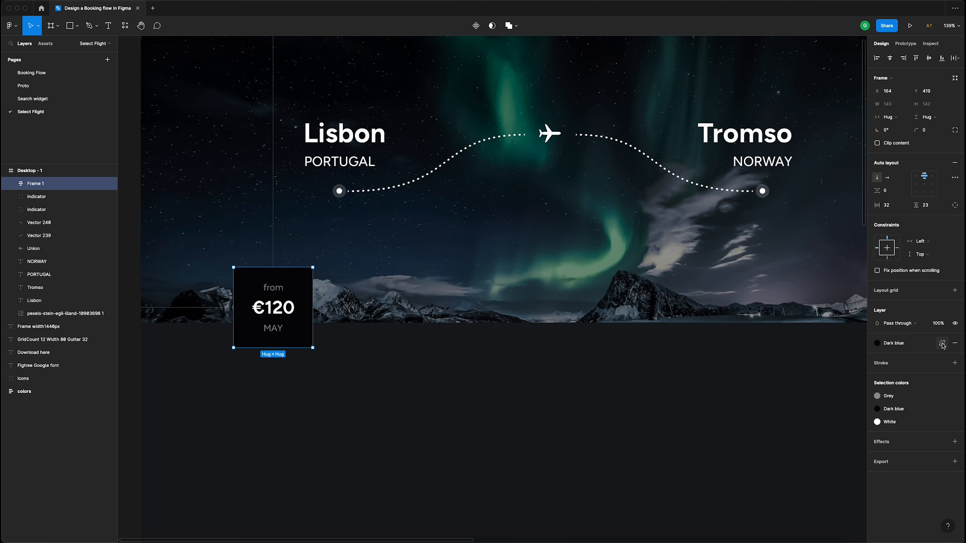
click(921, 356)
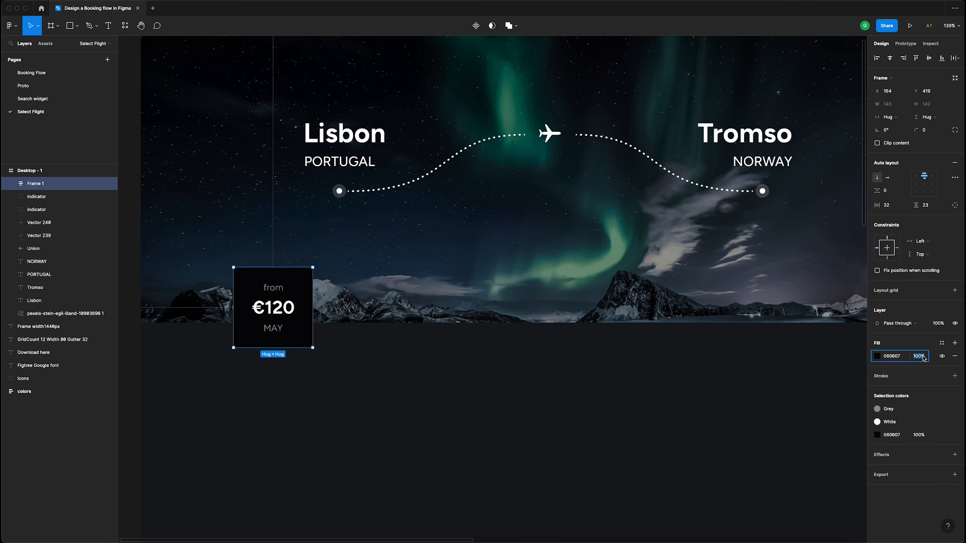
text(80)
key(Return)
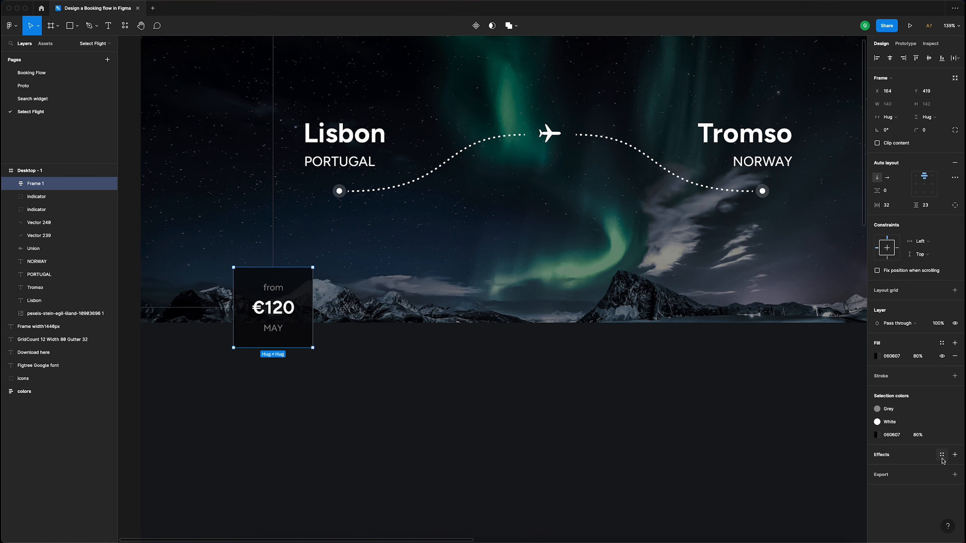
- Add a Background blur effect of 24 to the price card
click(955, 456)
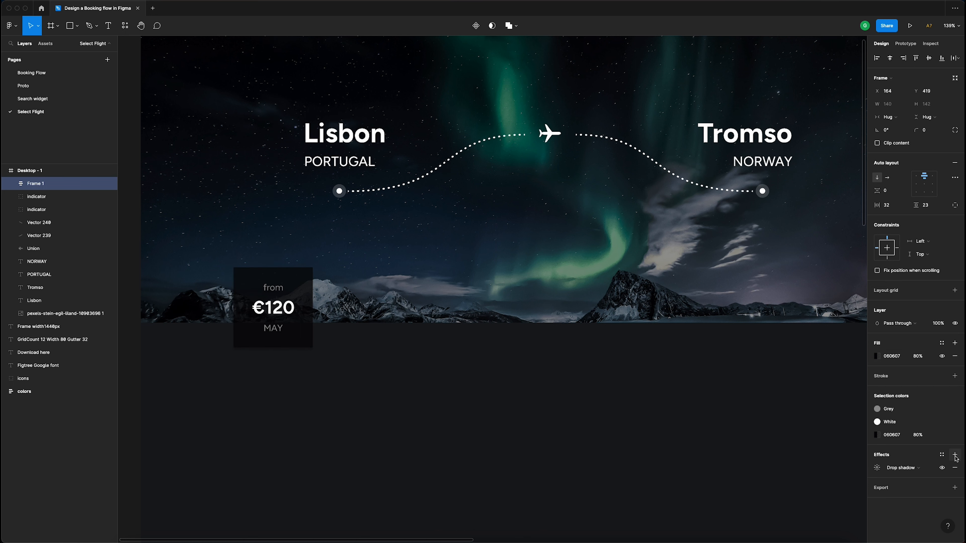
click(915, 468)
click(916, 487)
click(877, 468)
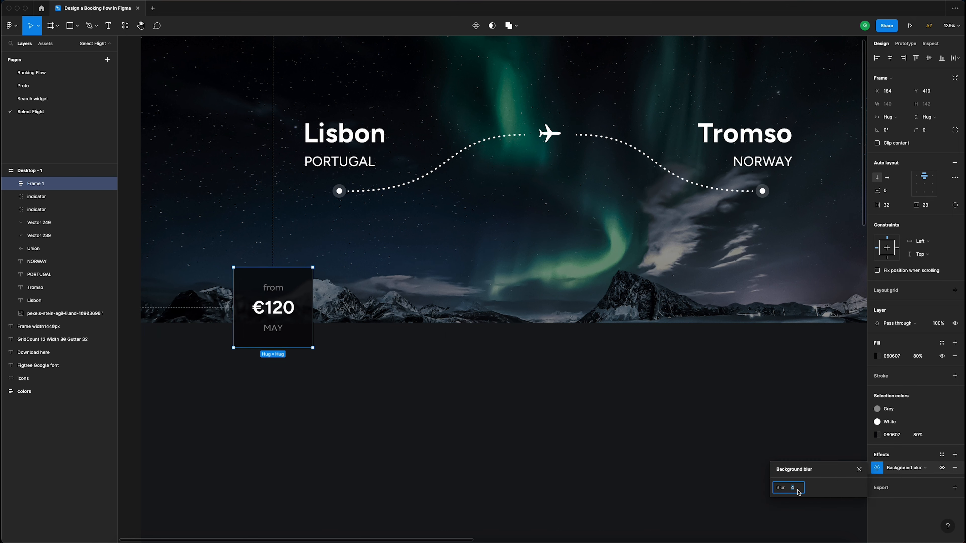
text(24)
key(Return)
- Place the price card on the header image's lower edge at X 160, Y 375 and give it a corner radius of 12
drag(291, 317, 289, 293)
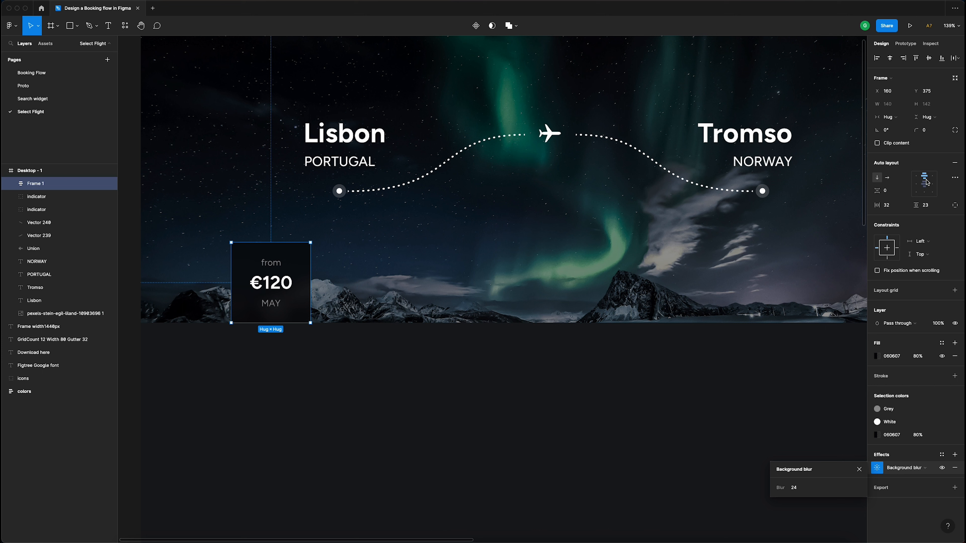
click(931, 130)
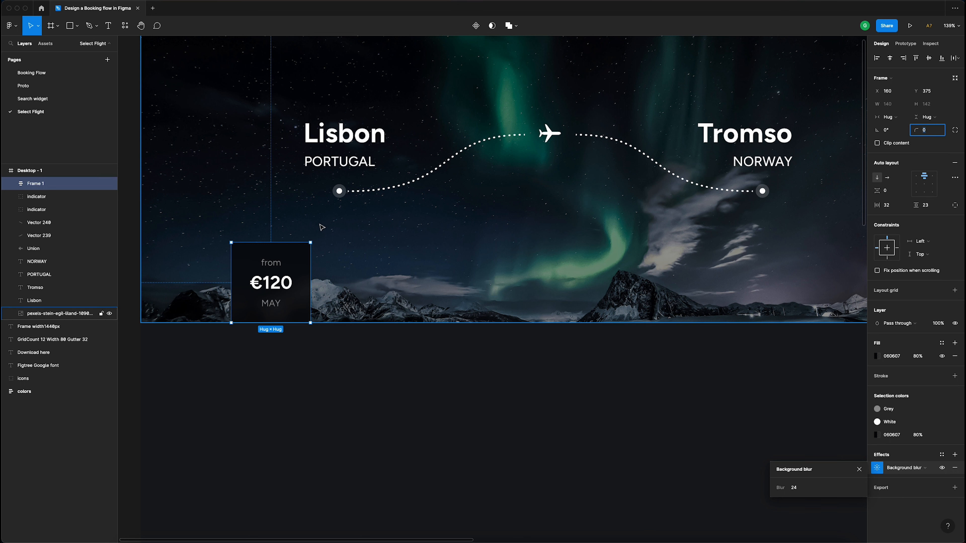
click(935, 133)
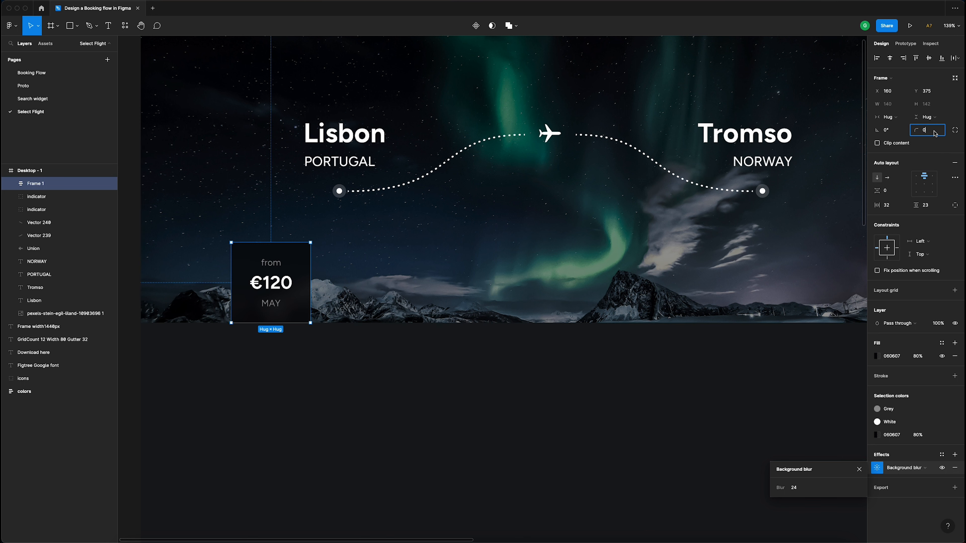
text(12)
key(Return)
key(Escape)
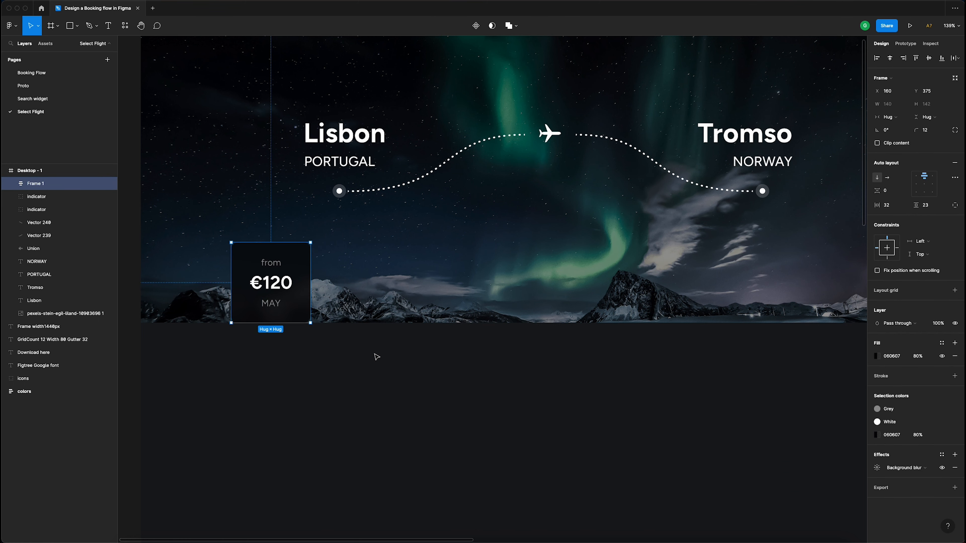
- Move the price card out of the Desktop - 1 frame onto the empty canvas beside the header image
scroll(375, 351, down, 3)
scroll(289, 316, up, 3)
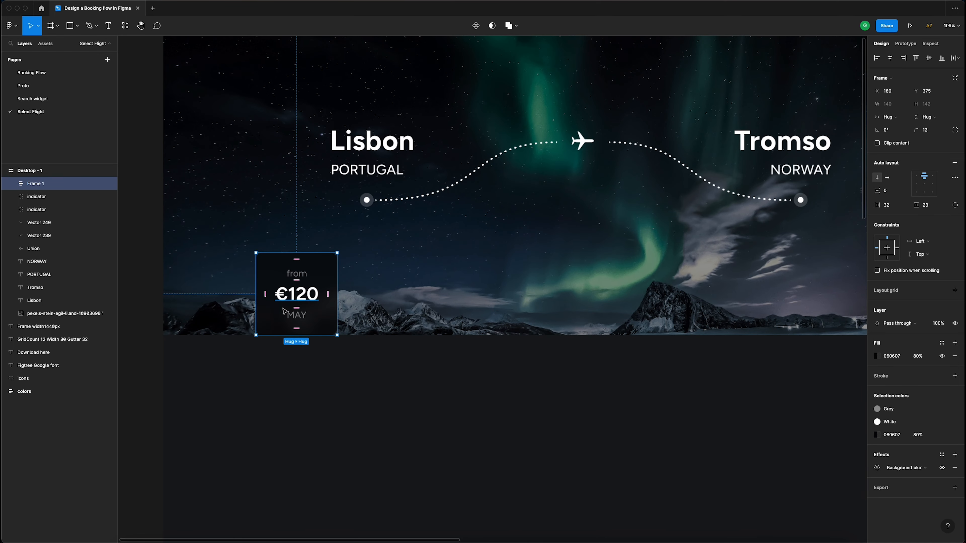
scroll(283, 311, left, 5)
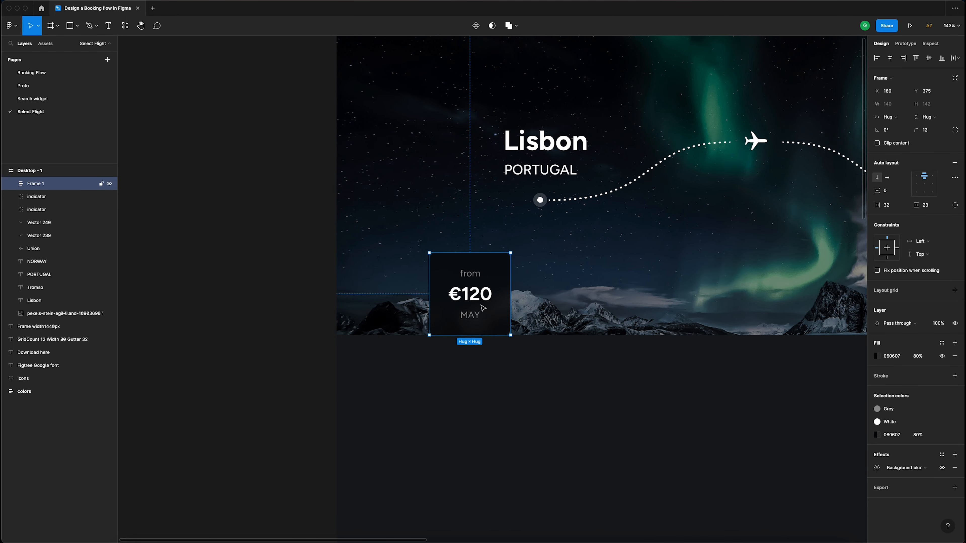
drag(455, 298, 181, 297)
scroll(308, 287, left, 2)
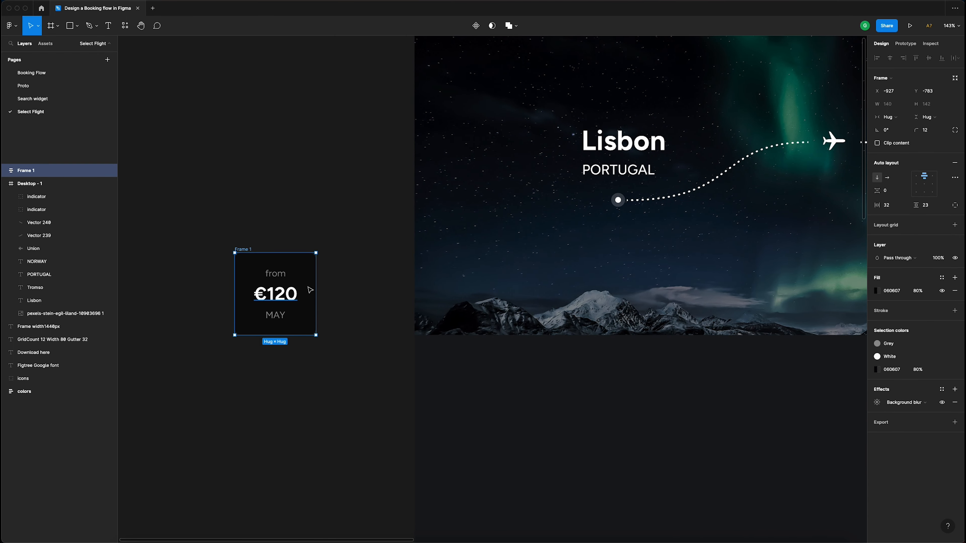
- Turn the price card into a component and rename it "month tab"
click(476, 26)
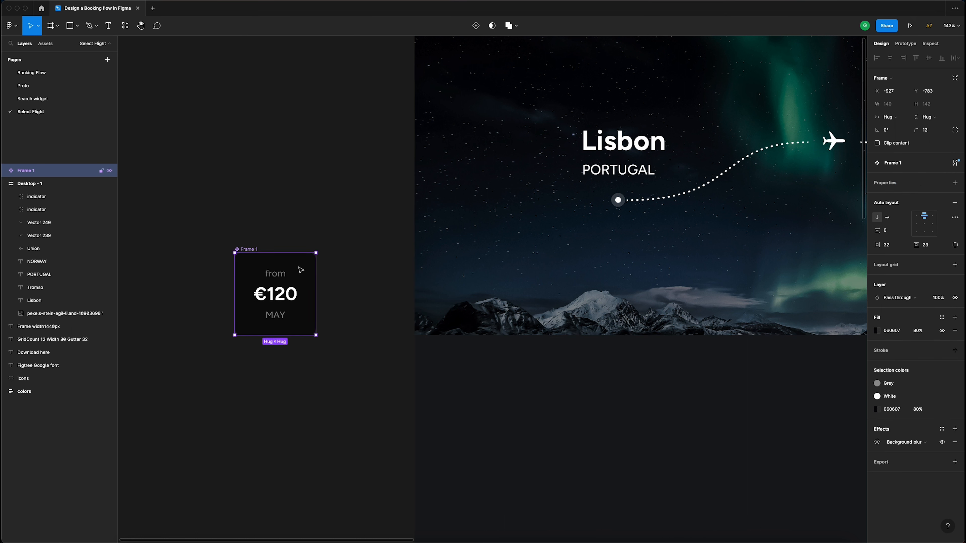
double_click(32, 171)
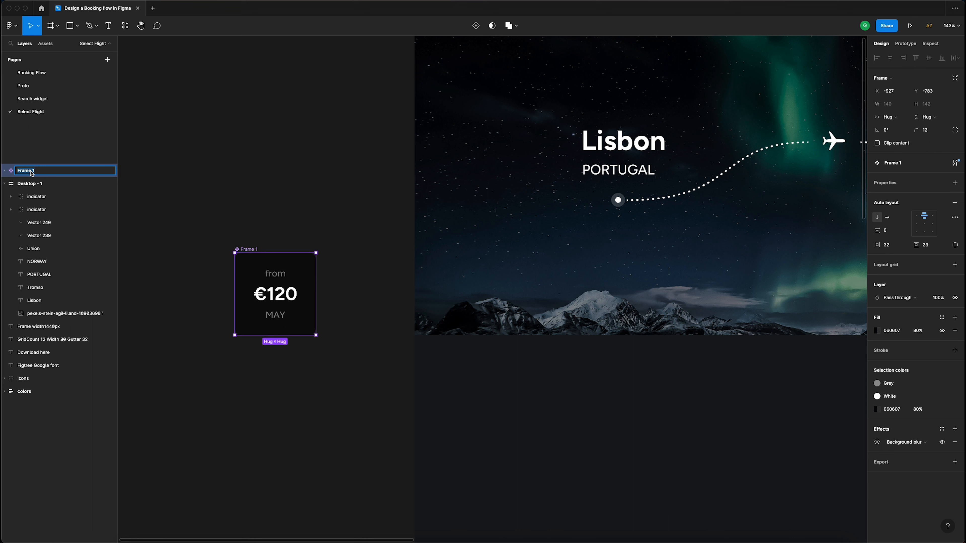
text(month tab)
key(Return)
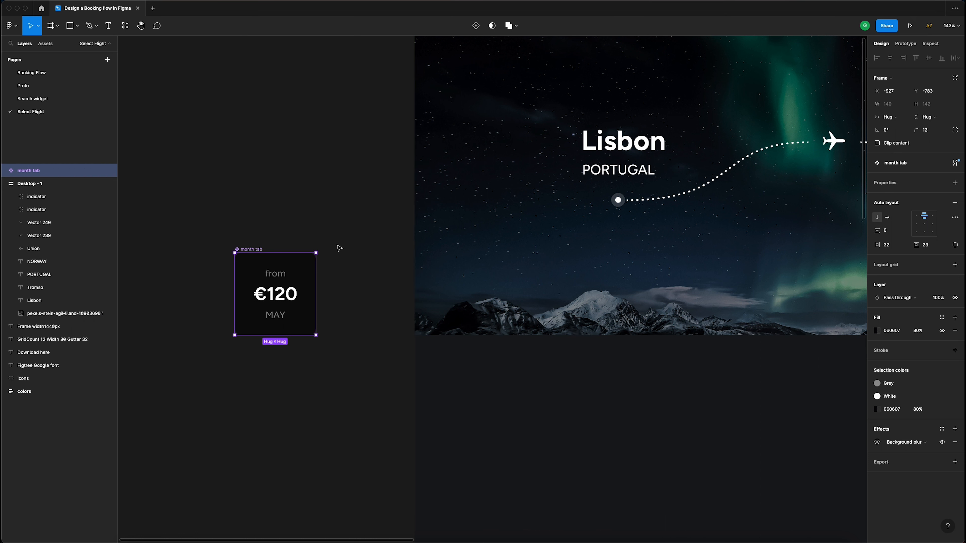
- Reposition the month tab component at X -900, Y -900 and add a second variant to it
drag(277, 285, 292, 217)
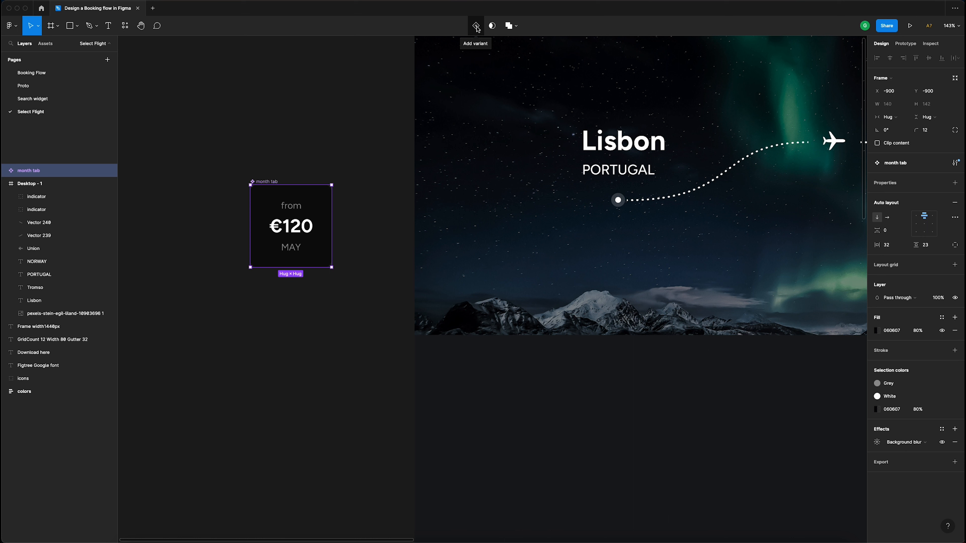
click(475, 27)
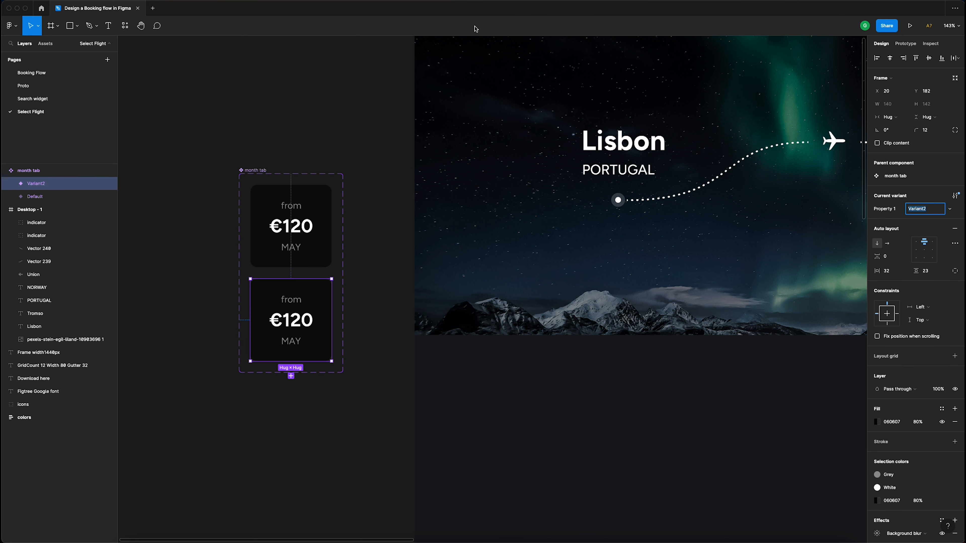
click(303, 318)
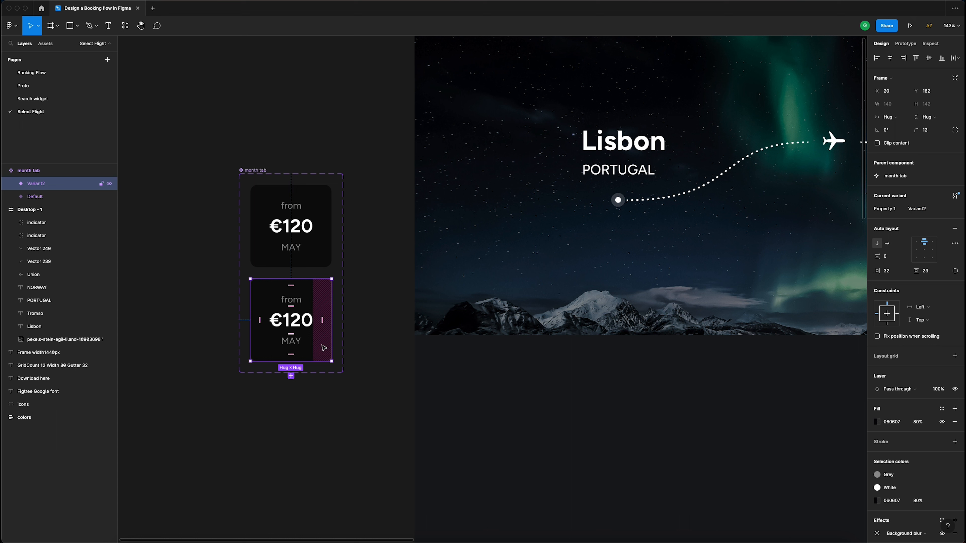
- Remove the background blur from the second month tab variant and apply the Neon gradient color style to its fill
scroll(931, 475, down, 2)
click(954, 494)
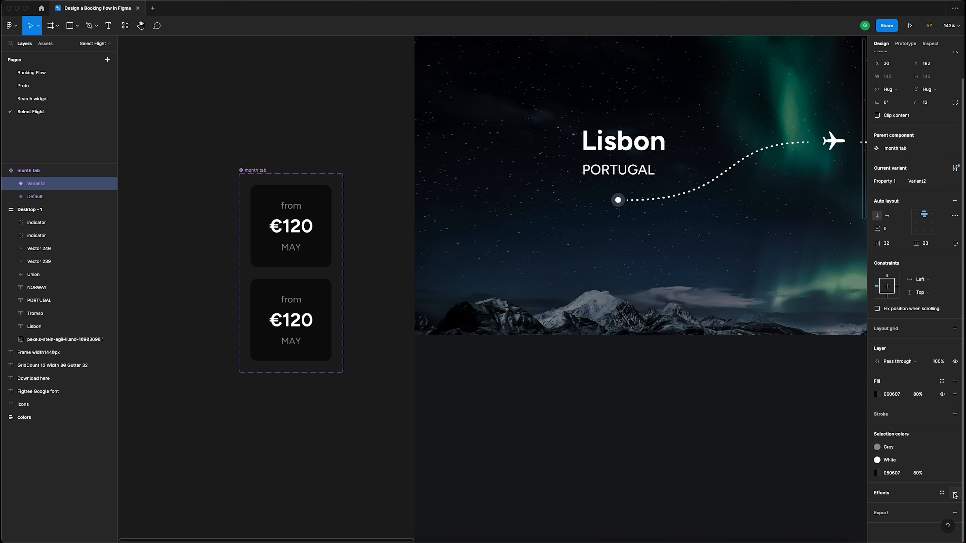
click(941, 380)
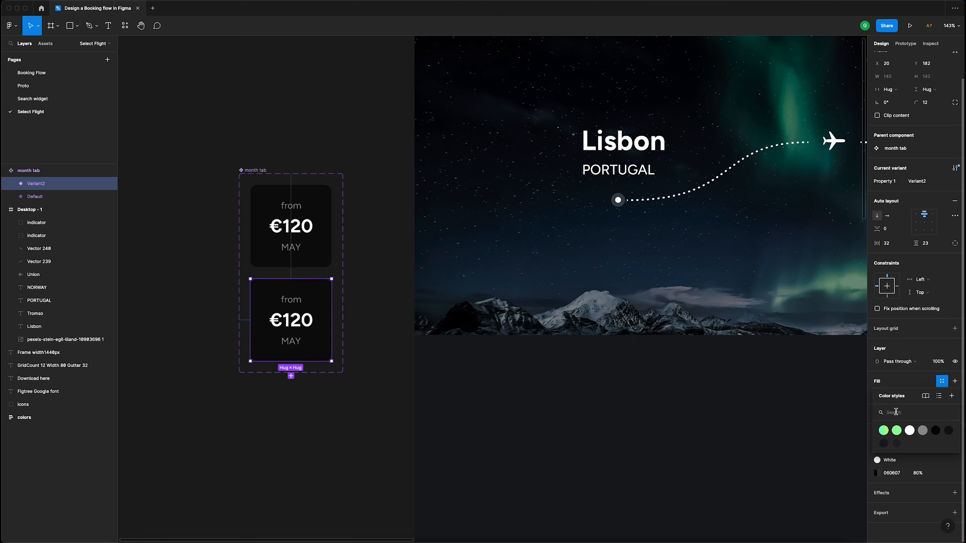
click(883, 430)
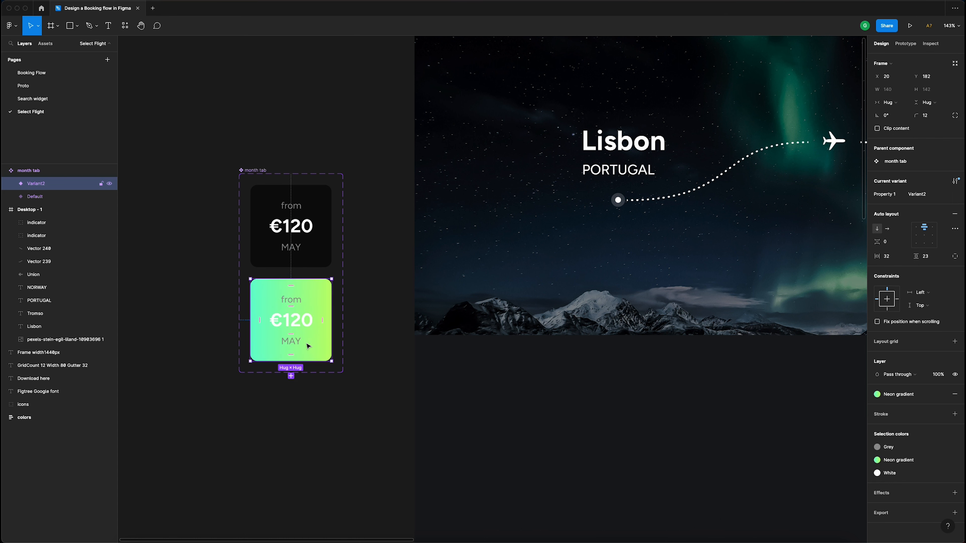
- Replace the second variant's Grey and White text colors with the Dark blue color style
click(906, 448)
click(844, 486)
click(909, 473)
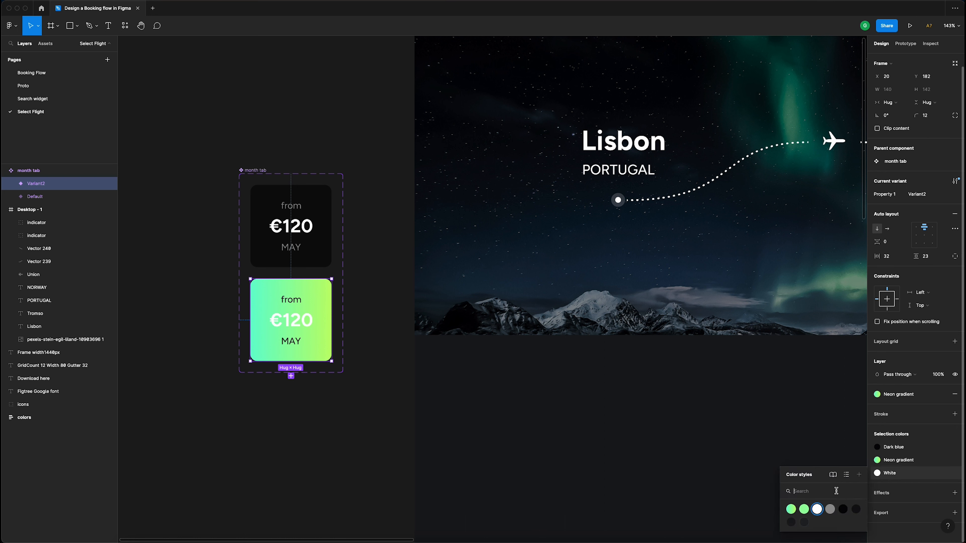
click(842, 509)
click(363, 328)
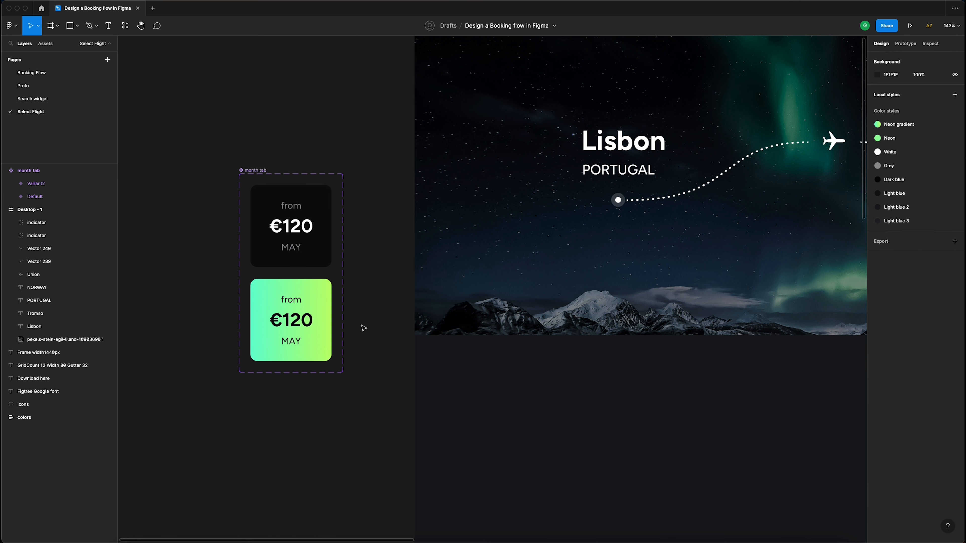
- Copy the small pointer shape beneath the city selector panel on the Booking Flow page
scroll(363, 328, down, 5)
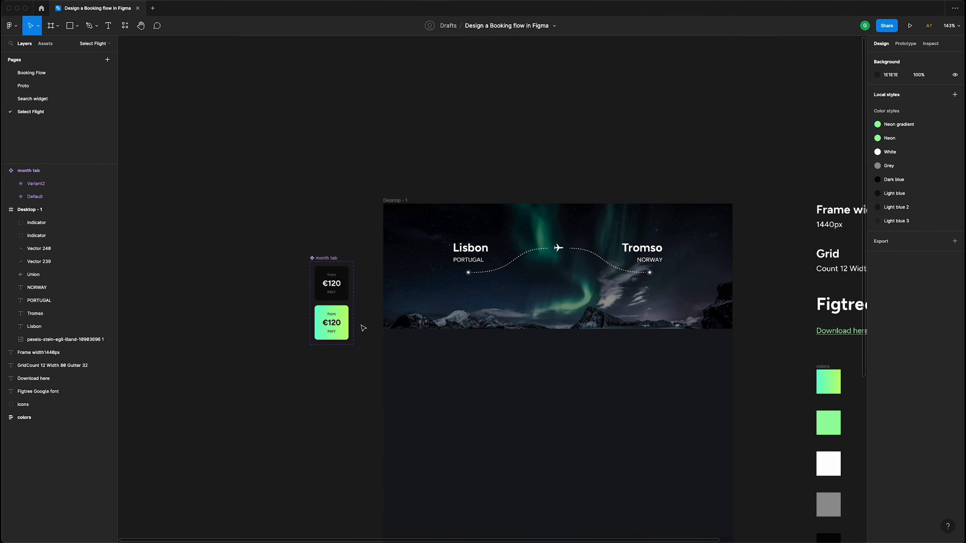
scroll(338, 356, up, 5)
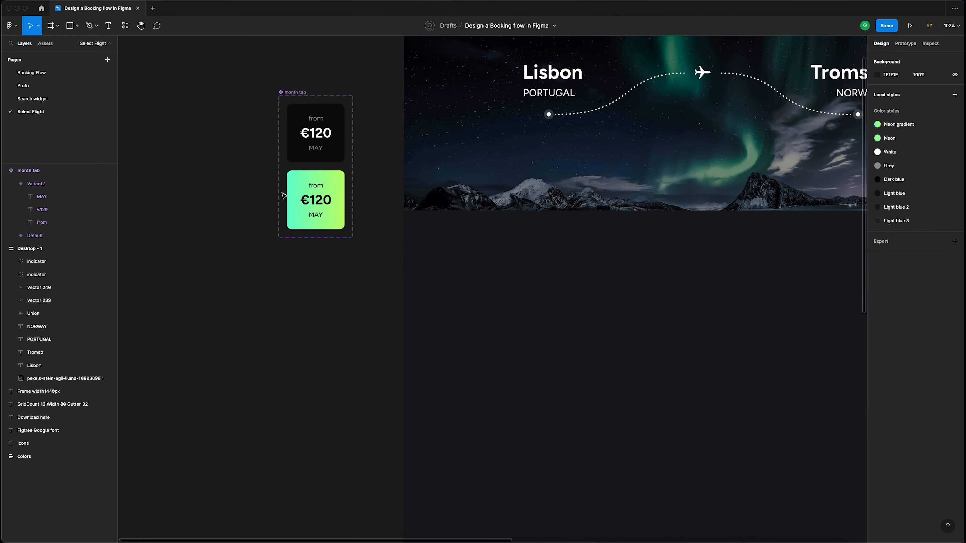
click(345, 322)
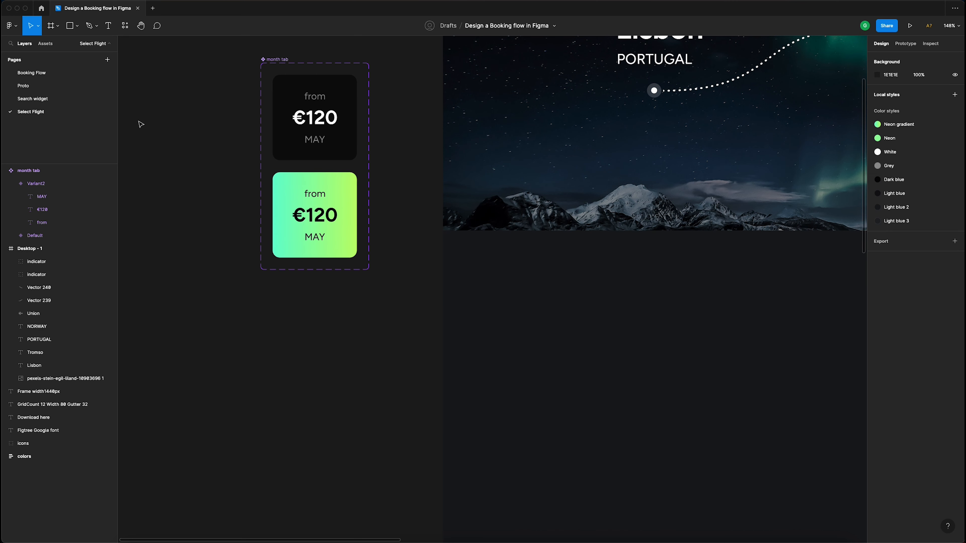
click(56, 78)
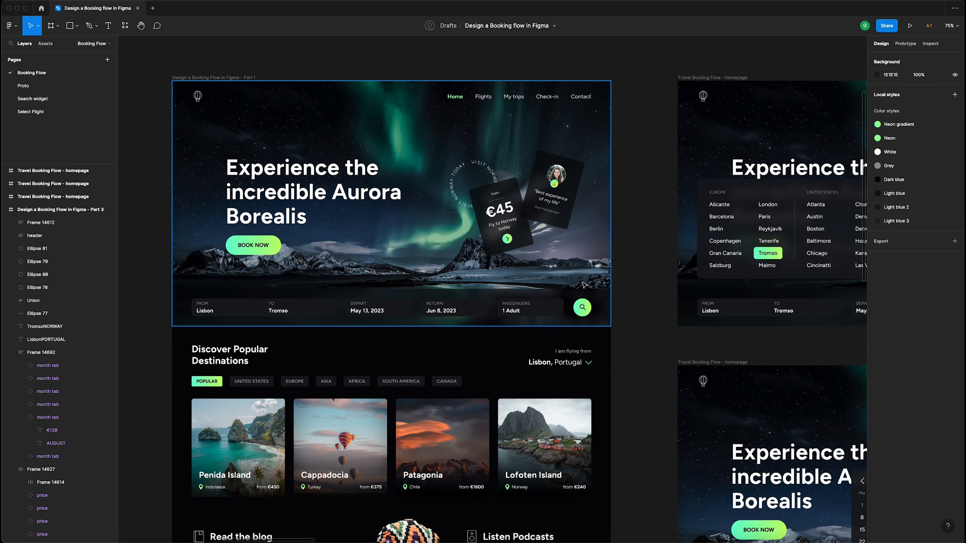
scroll(592, 277, up, 5)
scroll(534, 283, up, 5)
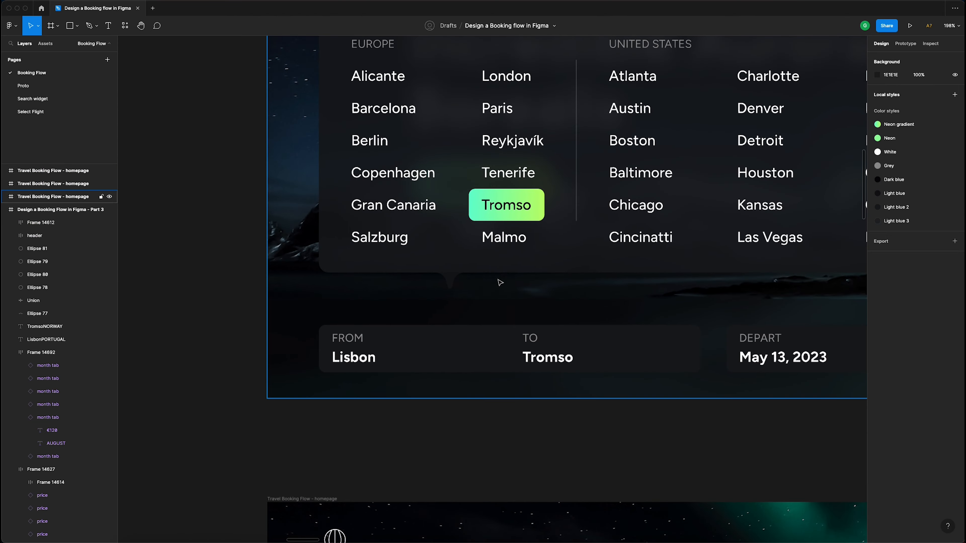
scroll(507, 278, down, 3)
scroll(506, 278, right, 5)
scroll(507, 278, up, 2)
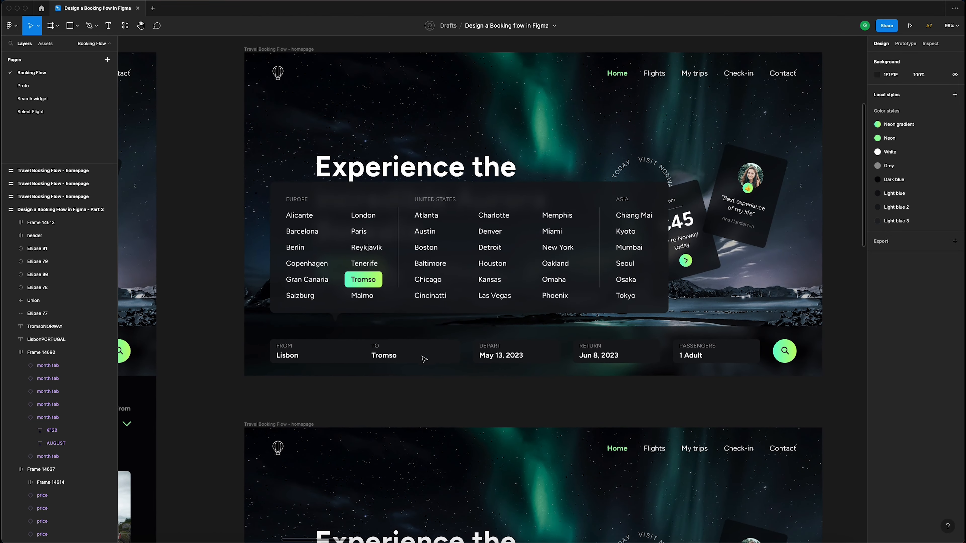
scroll(357, 349, up, 4)
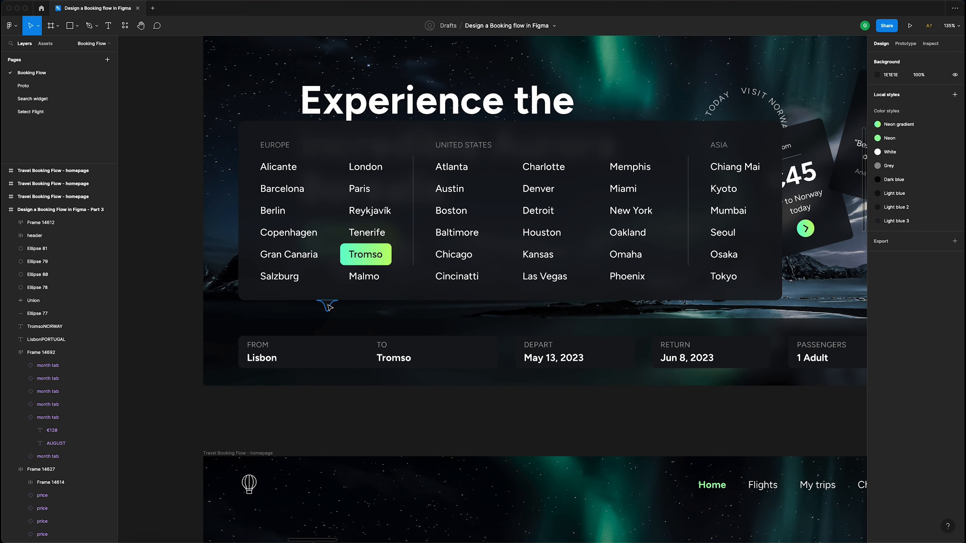
super+click(328, 305)
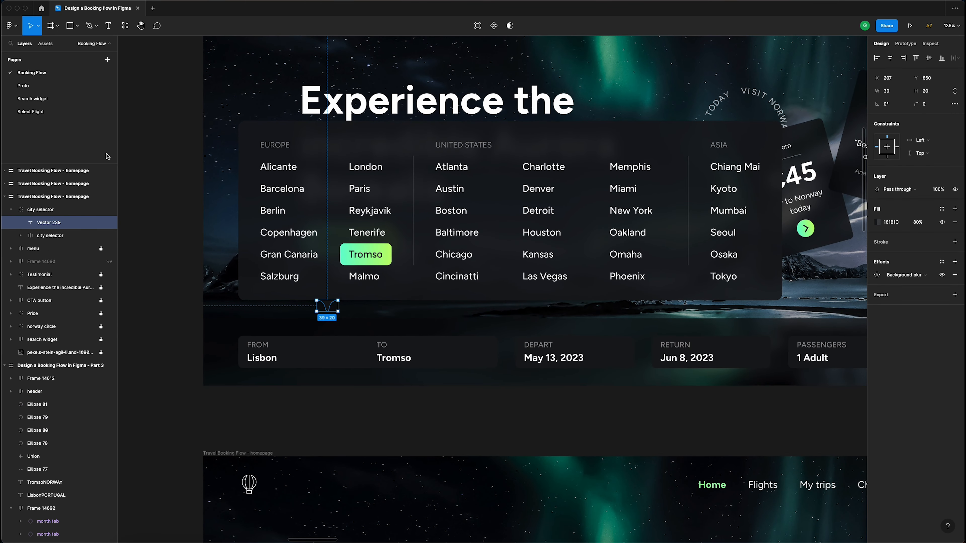
- Paste the pointer shape on the Select Flight page, with one copy near the month tab component and another below the person icons
click(59, 113)
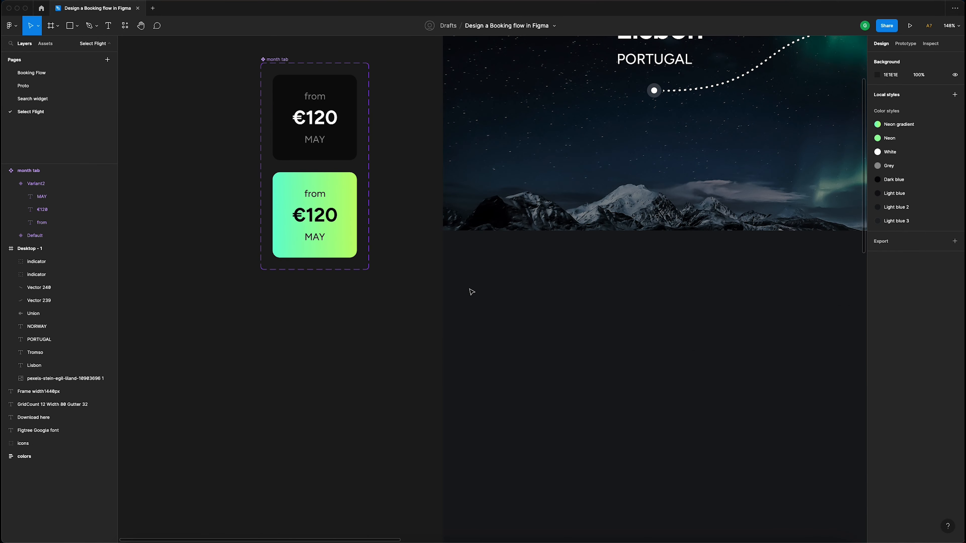
key(ctrl+v)
drag(493, 290, 729, 367)
scroll(299, 321, down, 5)
click(755, 379)
scroll(734, 367, up, 6)
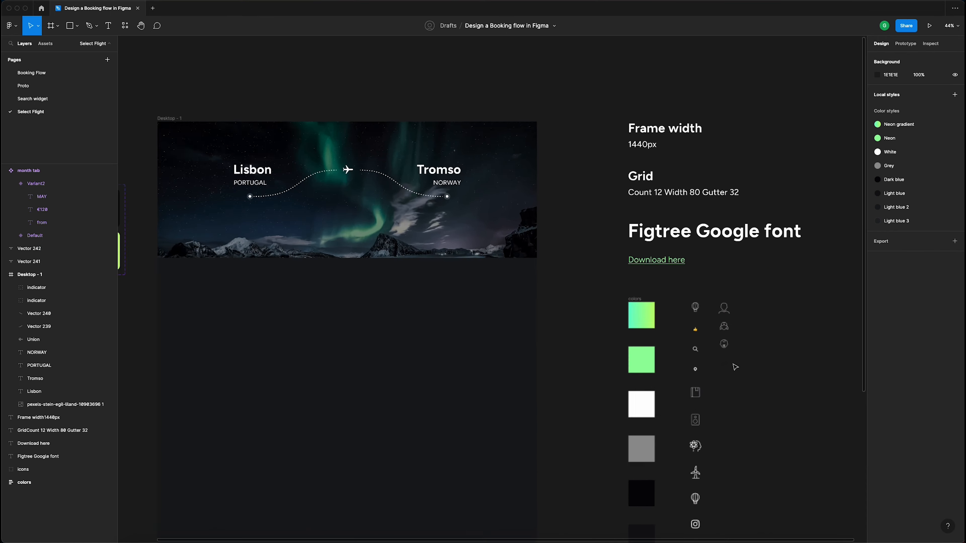
- Apply the Neon gradient color style to the fill of the pointer shape below the person icons
click(717, 368)
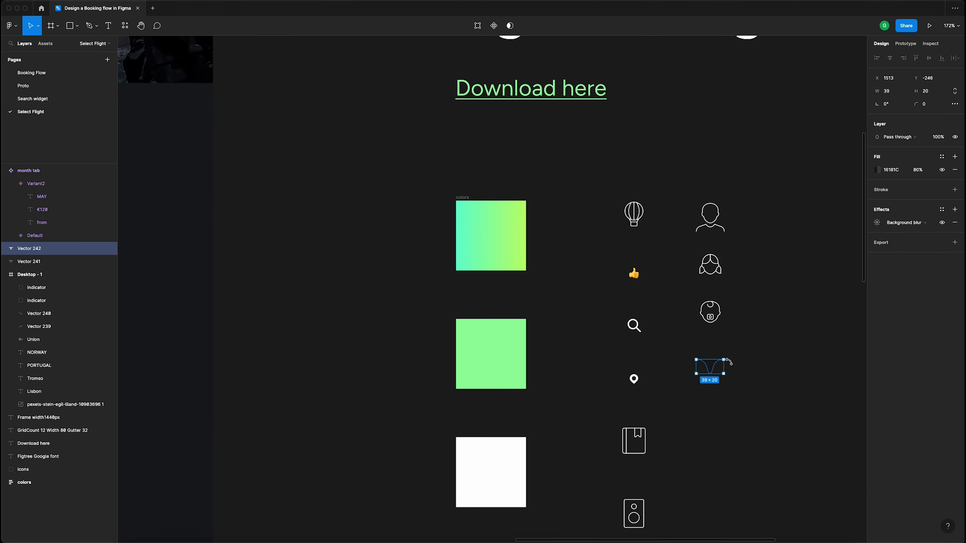
click(941, 156)
click(883, 206)
click(798, 271)
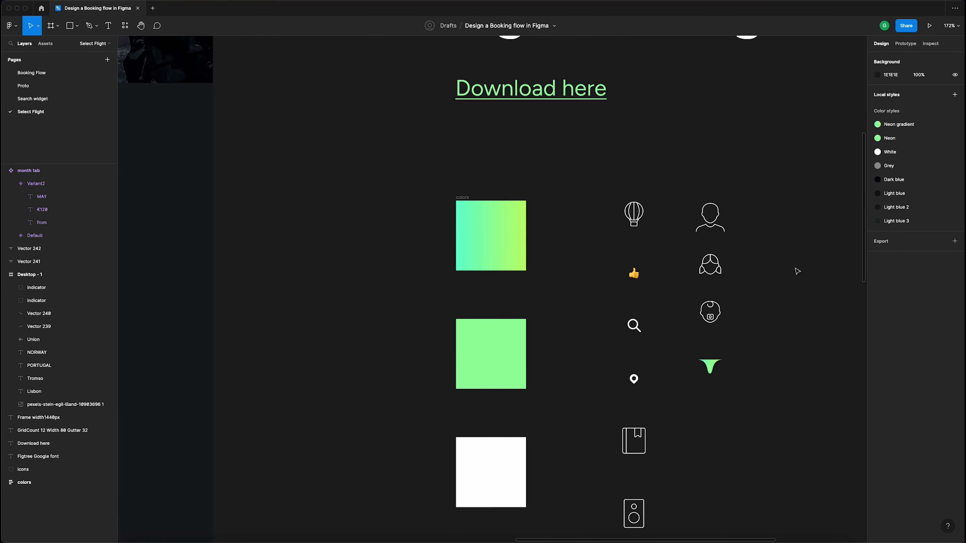
- Move the other pointer shape beneath the green month tab variant and apply the Neon gradient color style to its fill
scroll(797, 271, down, 6)
scroll(380, 243, up, 8)
click(380, 250)
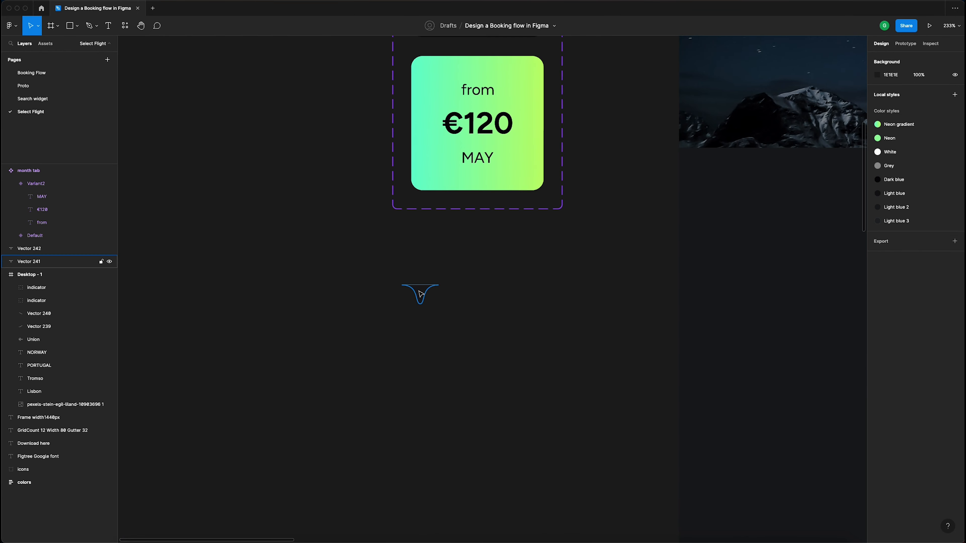
drag(423, 300, 471, 279)
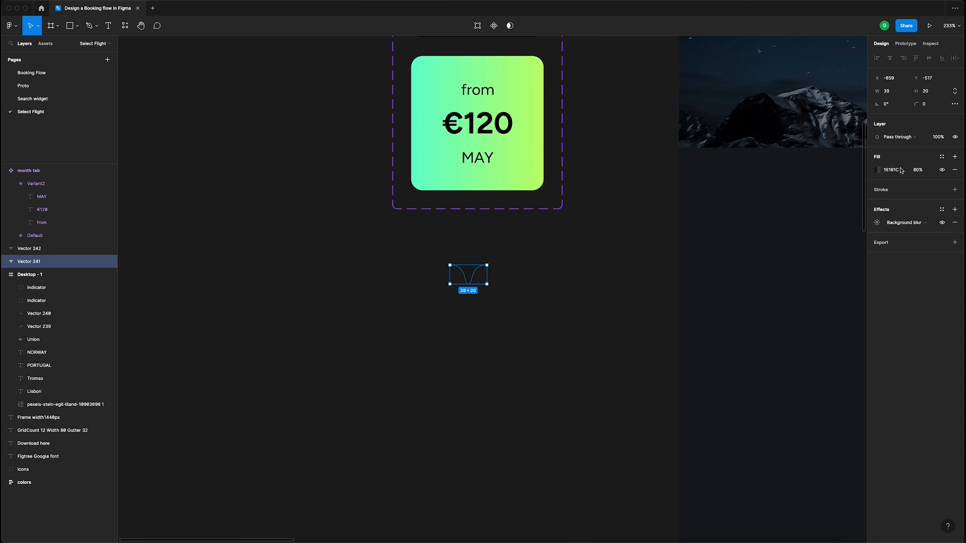
click(941, 156)
click(883, 206)
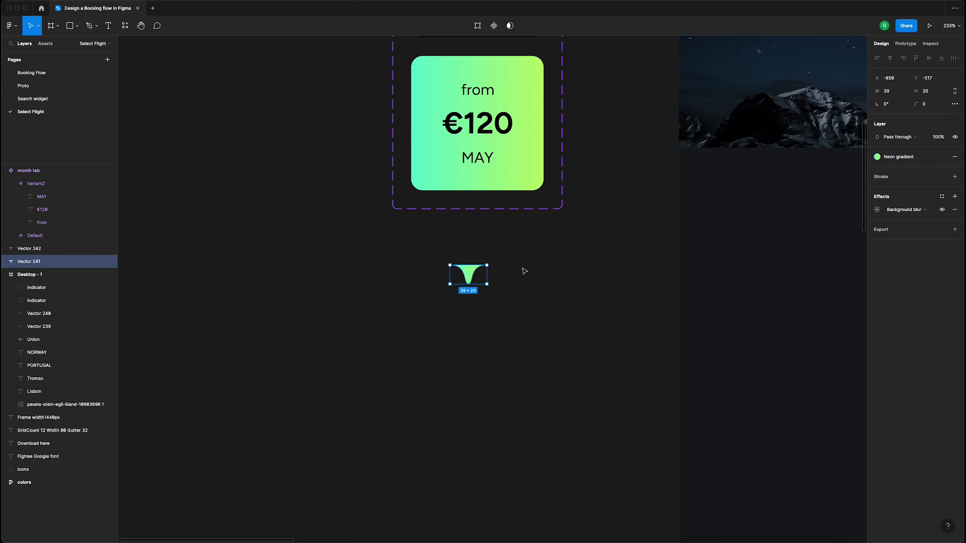
- Nest the pointer shape inside the green month tab variant and extend the component set's frame downward
drag(470, 275, 479, 262)
scroll(509, 189, up, 1)
click(510, 189)
drag(492, 262, 480, 176)
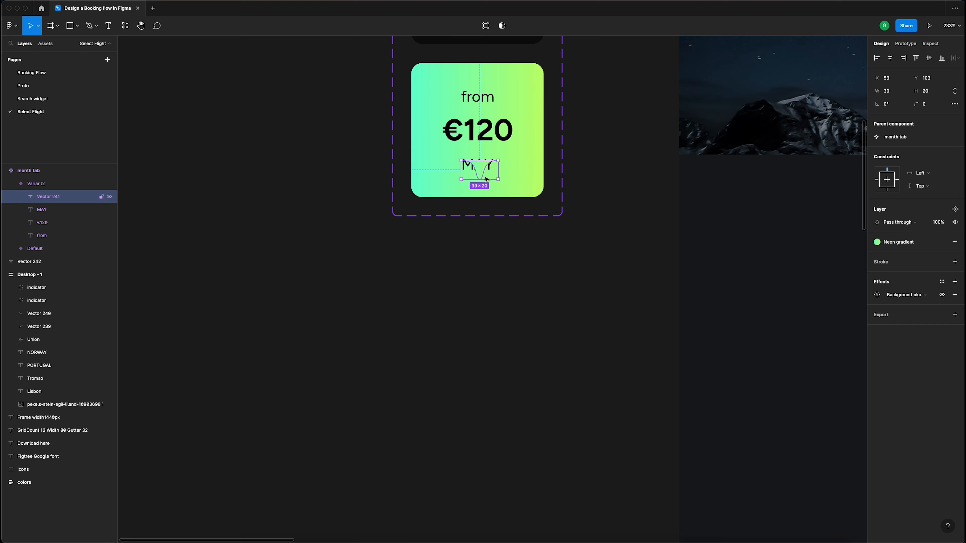
scroll(497, 218, down, 3)
scroll(468, 160, up, 2)
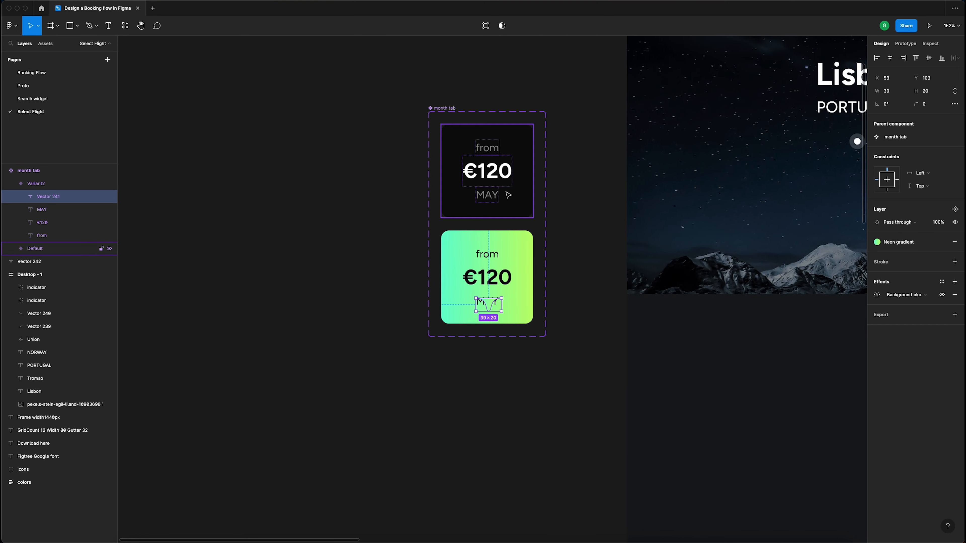
click(458, 120)
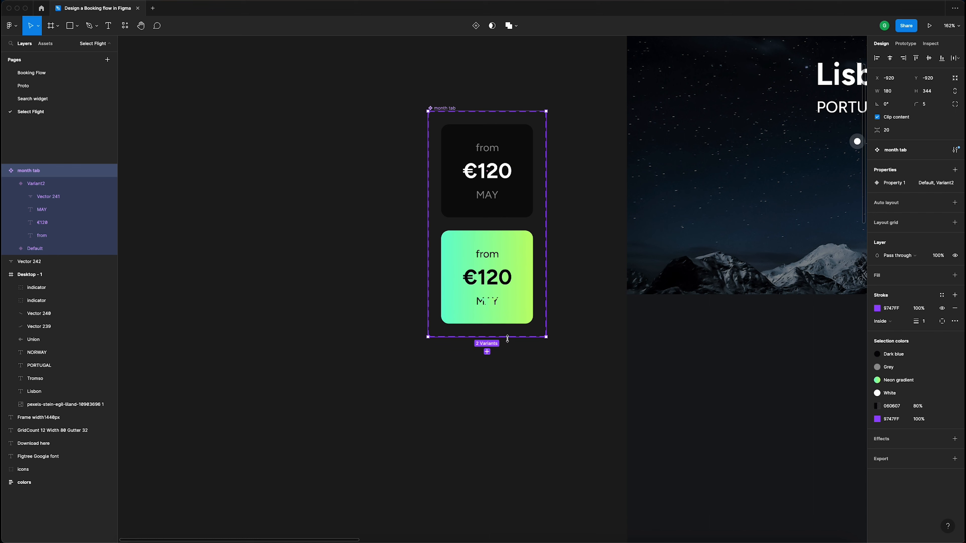
drag(507, 338, 508, 367)
- Place the nested pointer against the green variant's lower edge at Y 142 and center it horizontally
click(490, 303)
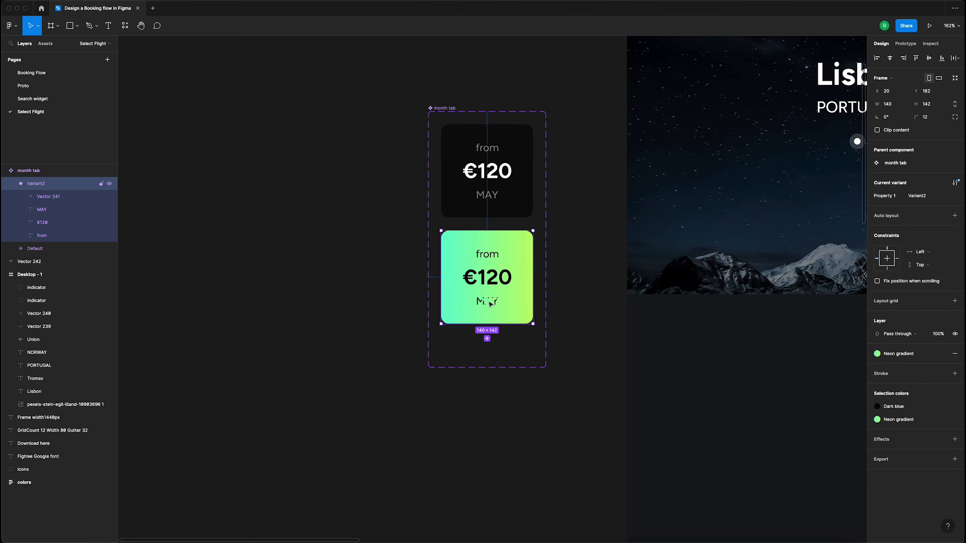
click(482, 303)
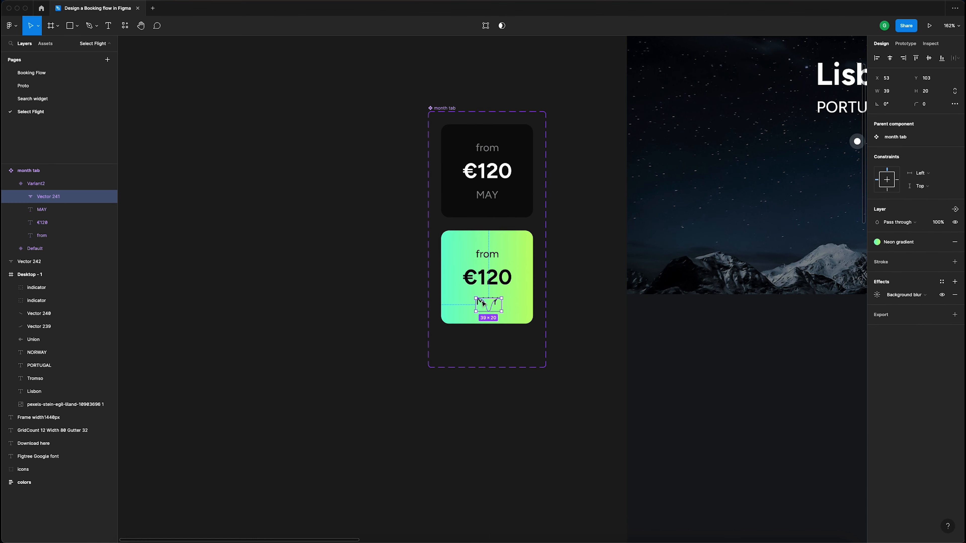
drag(492, 303, 489, 320)
key(shift+Down)
key(Down)
key(Down)
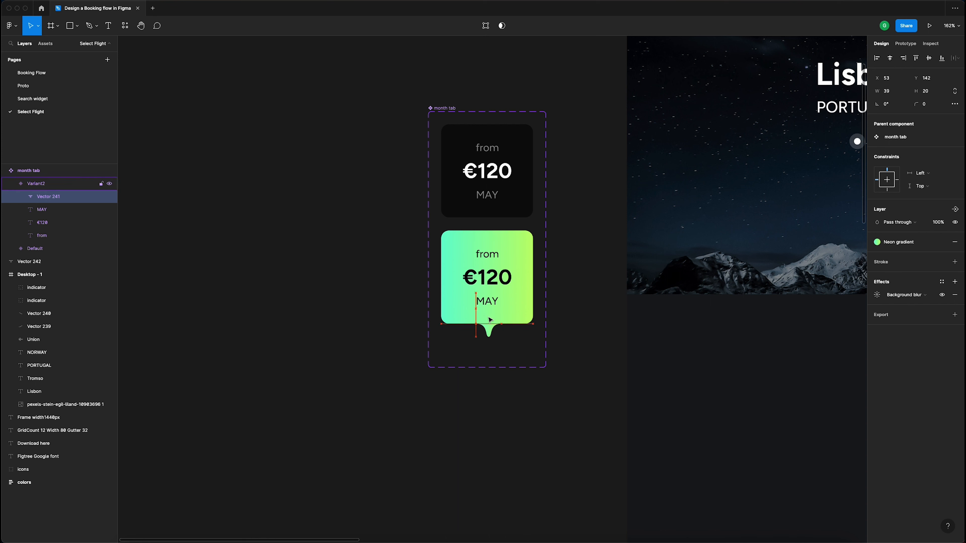
click(890, 57)
click(578, 275)
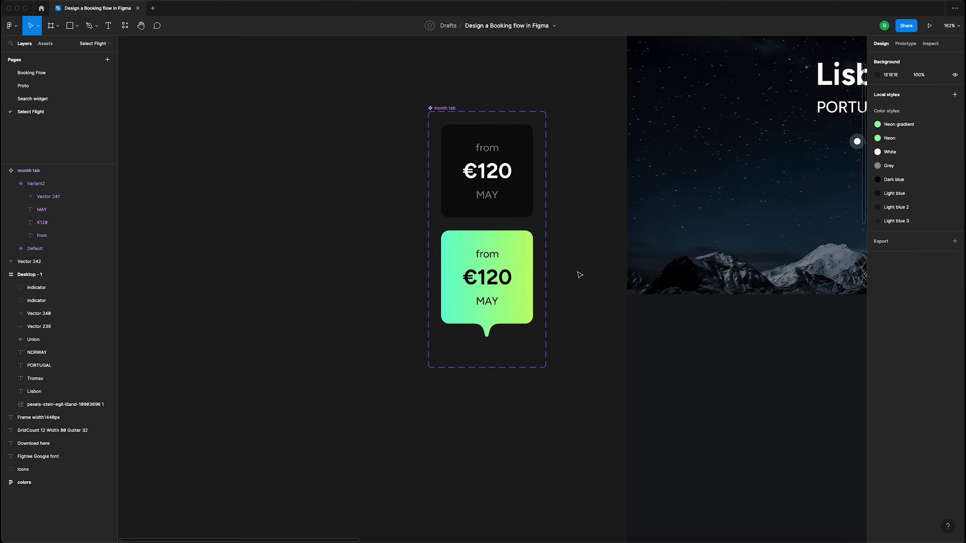
- Shorten the month tab component set's frame to a height of 367, just below the pointer
scroll(579, 270, down, 3)
drag(592, 261, 308, 277)
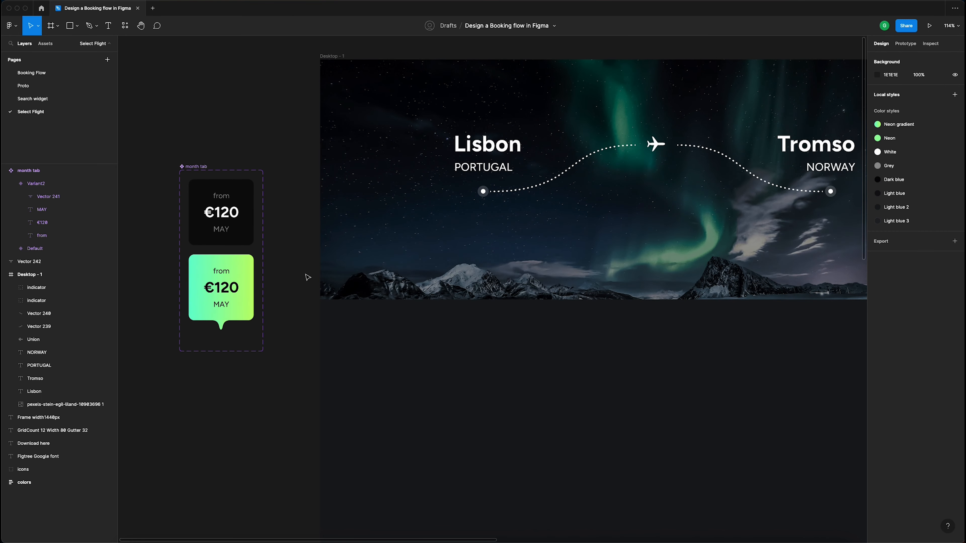
click(243, 351)
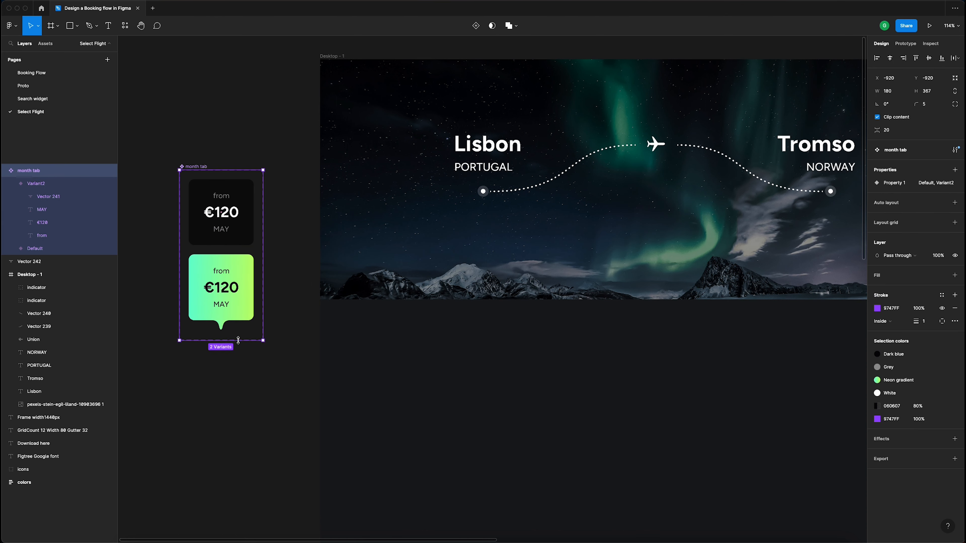
click(445, 307)
- Move the month tab component set up so its upper edge lines up with the Desktop - 1 frame
scroll(446, 307, right, 3)
scroll(446, 307, down, 5)
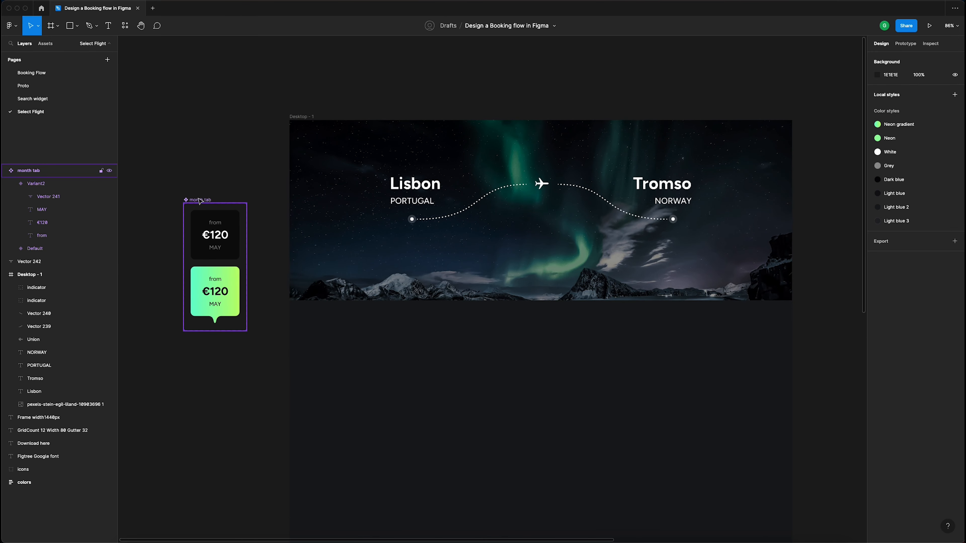
drag(200, 202, 179, 118)
click(251, 119)
- Search the local components for "mont" and place a month tab instance on Desktop - 1 at X 147, Y 375
click(299, 117)
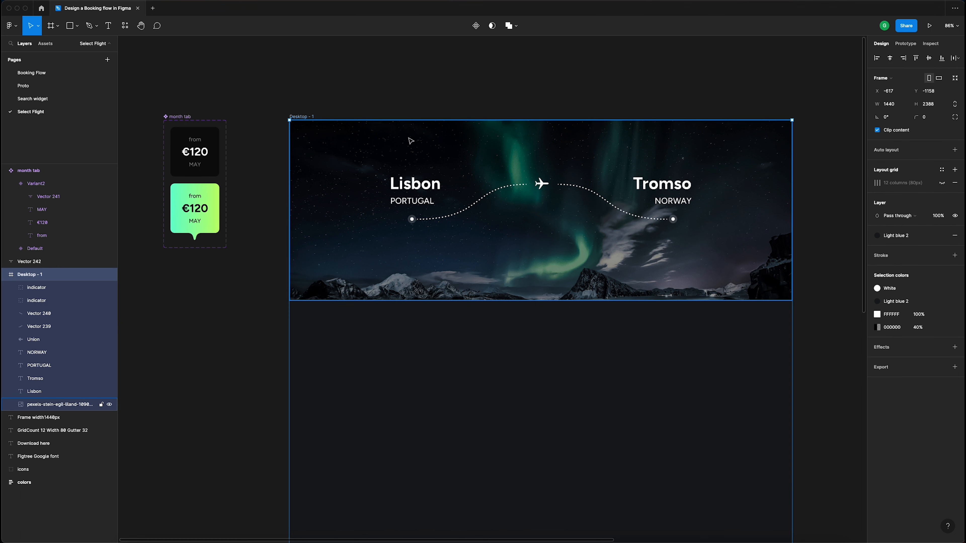
click(125, 26)
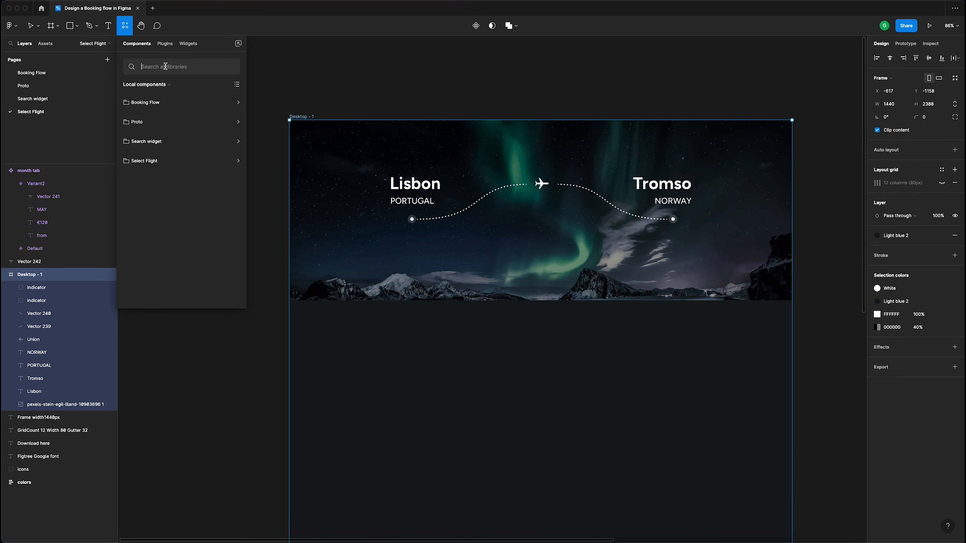
text(mon)
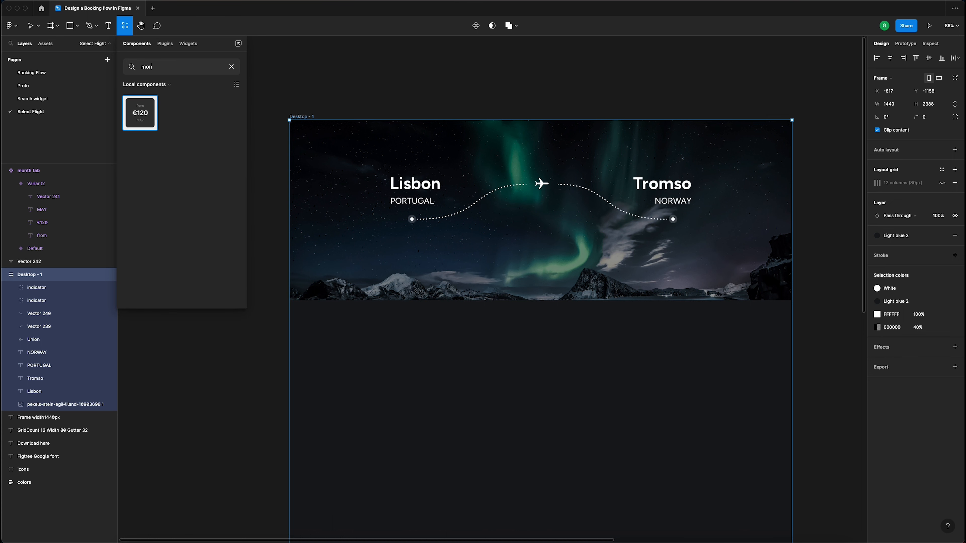
text(t)
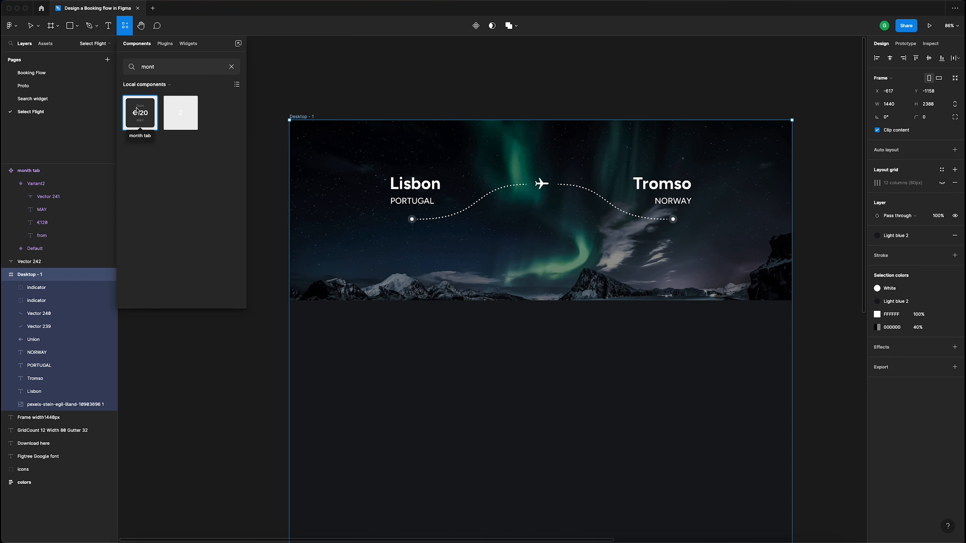
drag(140, 113, 379, 279)
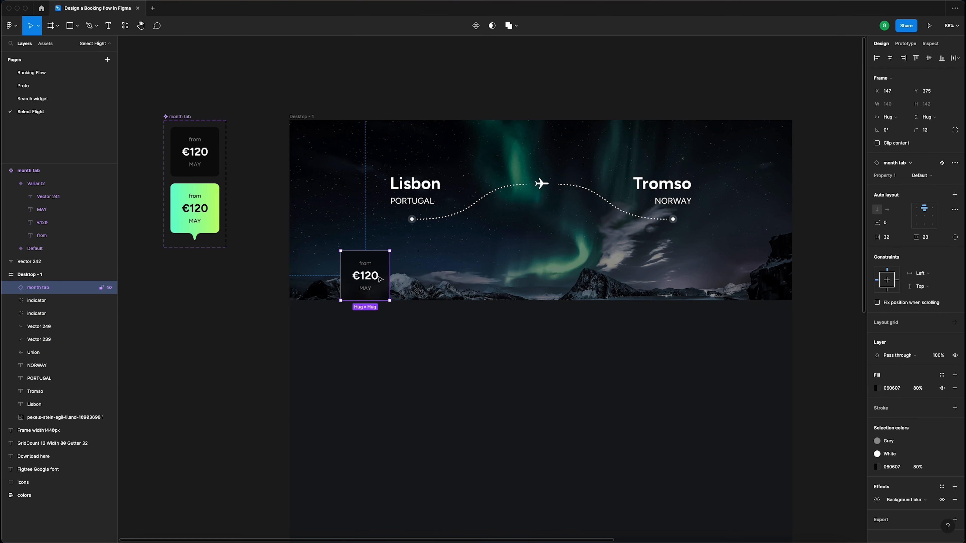
- Duplicate the month tab instance to X 313 and repeat the copy four more times to form a row of six
scroll(416, 228, right, 3)
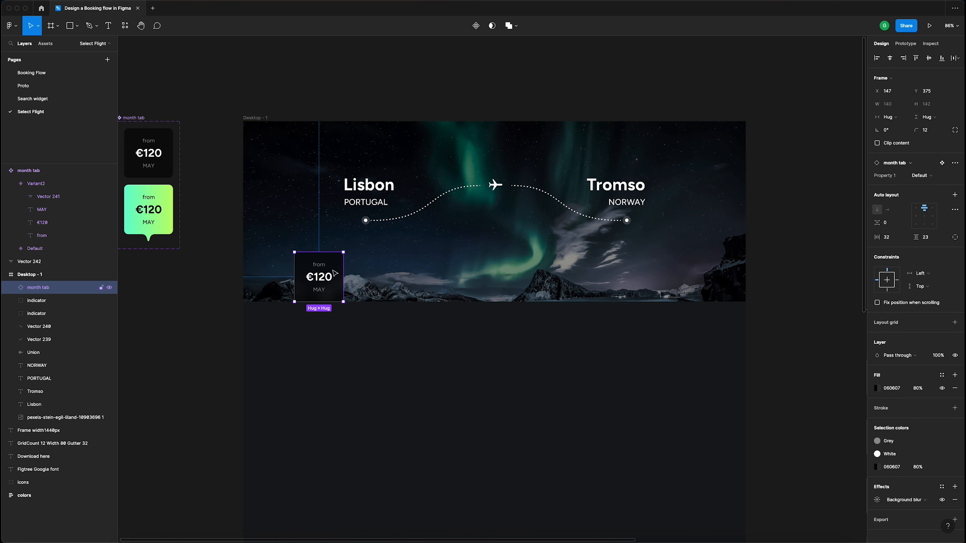
drag(319, 277, 373, 277)
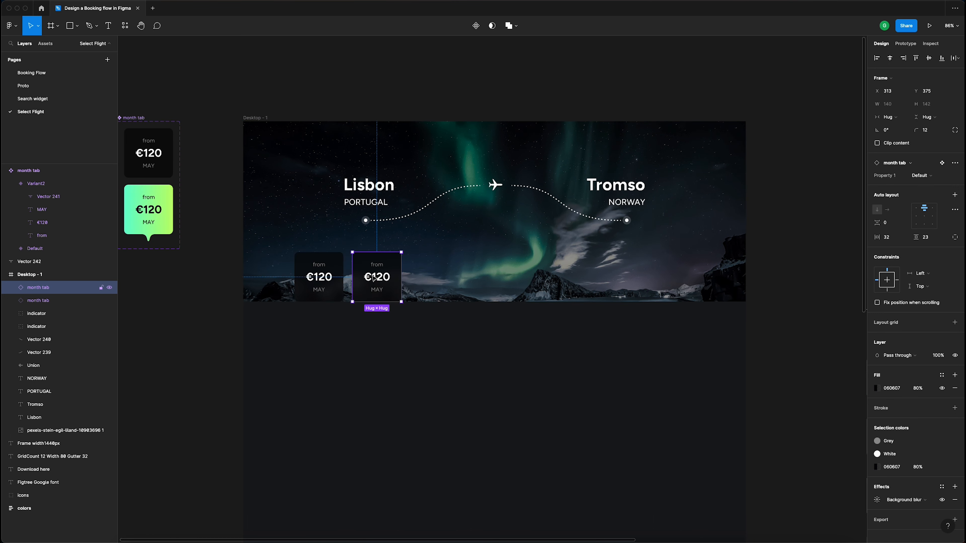
key(super+d)
key(super+d)
key(super+d)
key(super+d)
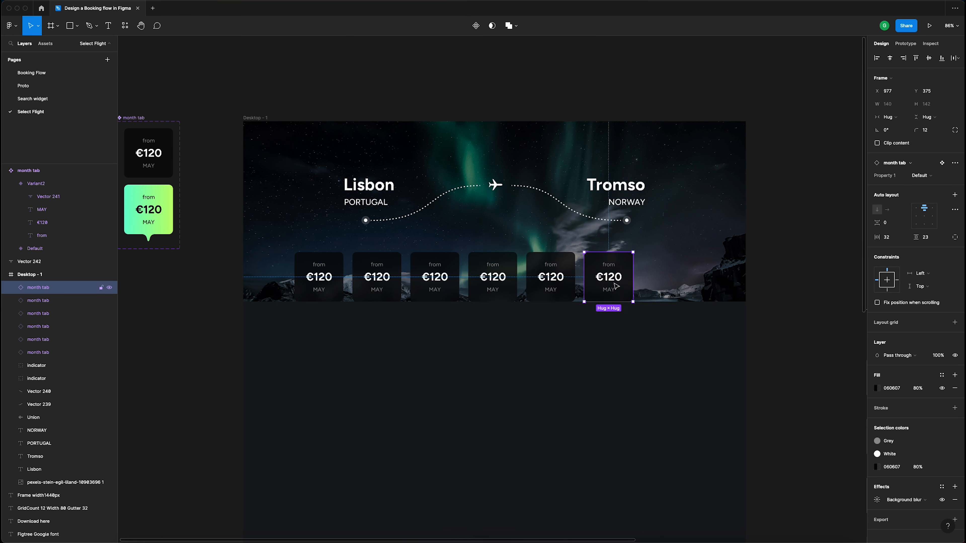
- Show the 12-column layout grid on the Desktop - 1 frame
key(Escape)
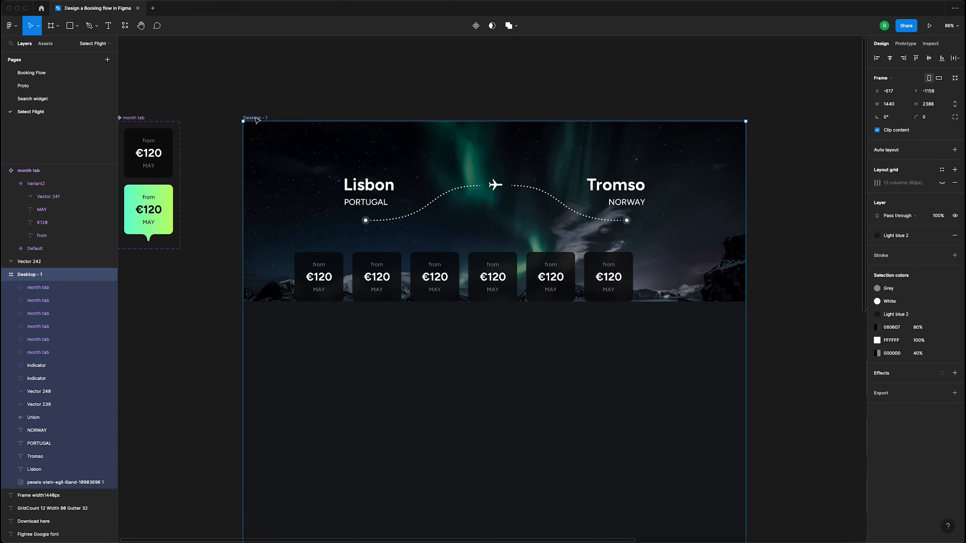
click(942, 184)
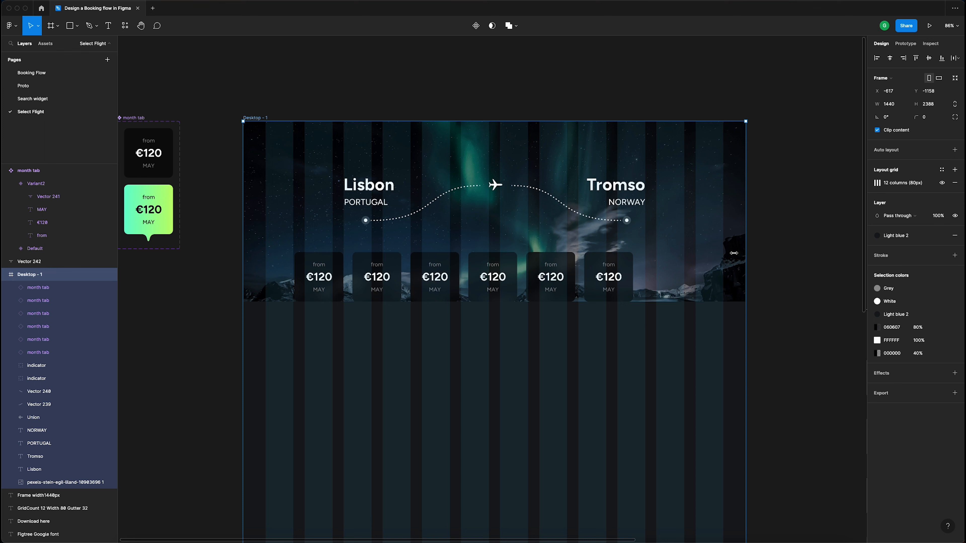
- Wrap the six month tab instances on Desktop - 1 in one horizontal auto layout frame
click(612, 270)
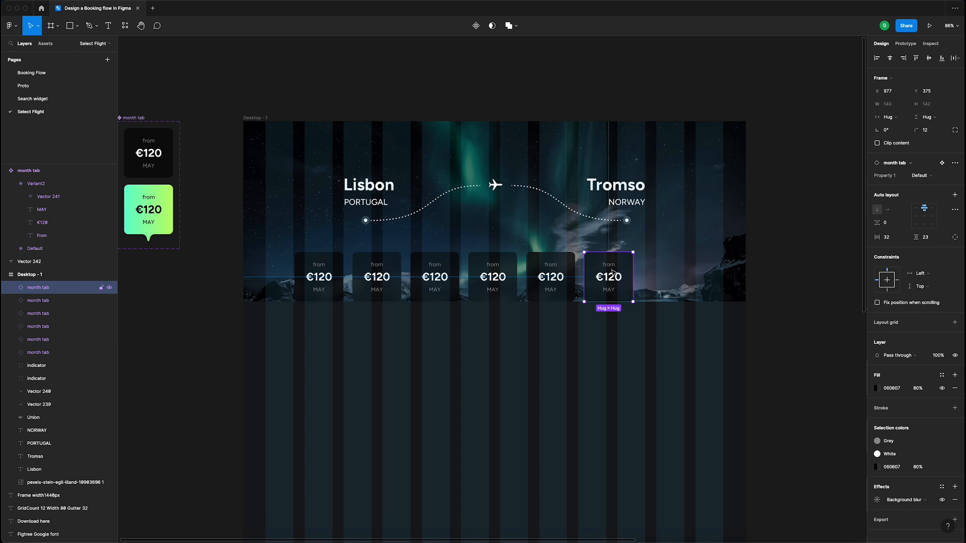
drag(615, 275, 381, 276)
click(319, 277)
shift+click(363, 276)
shift+click(443, 276)
shift+click(482, 277)
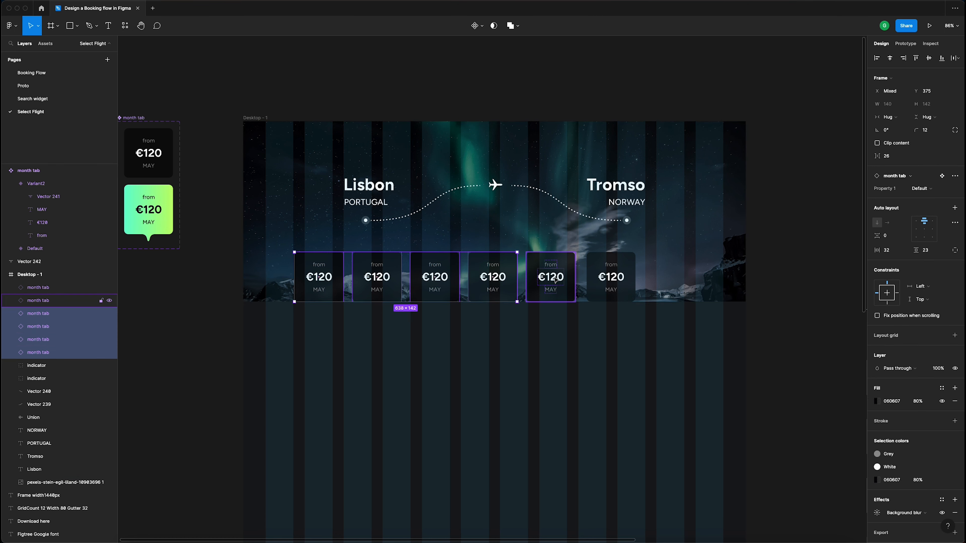
shift+click(550, 276)
shift+click(611, 277)
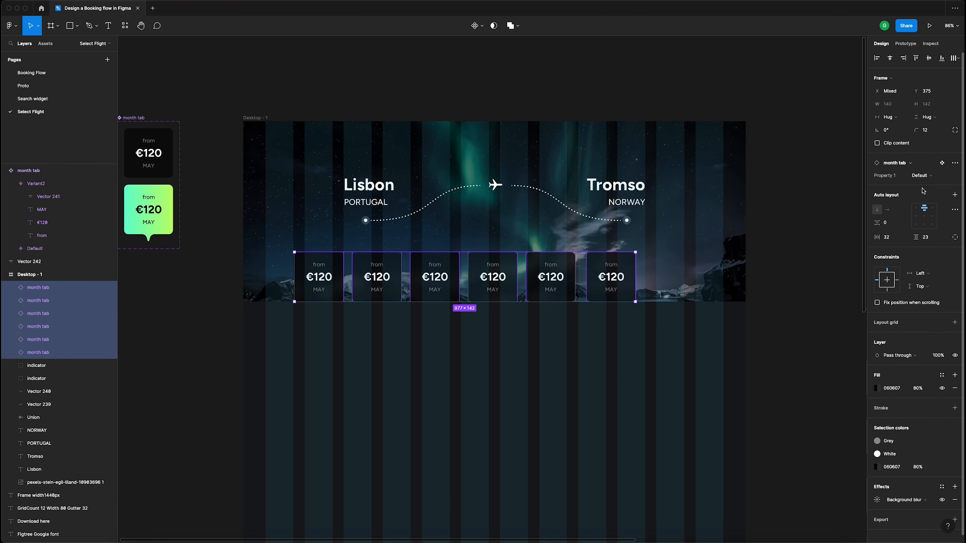
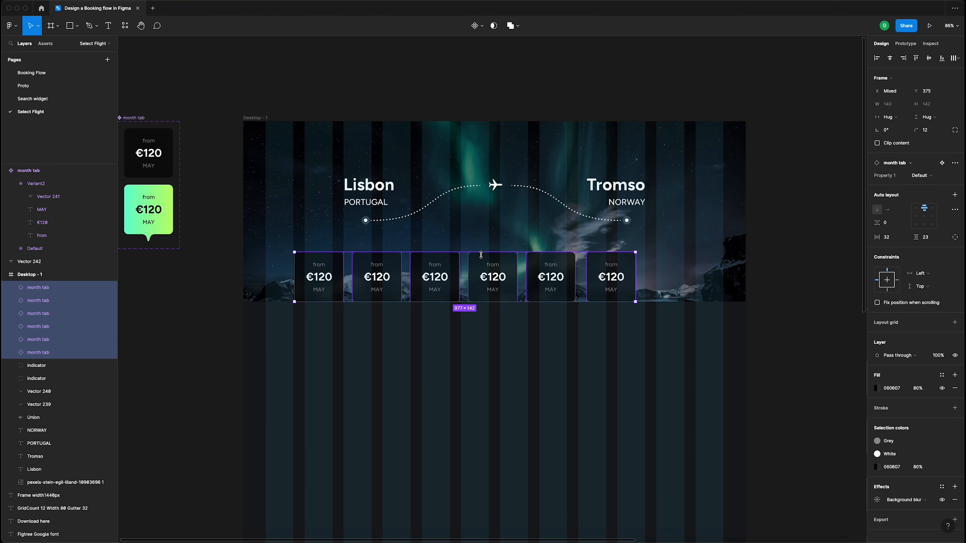
key(shift+a)
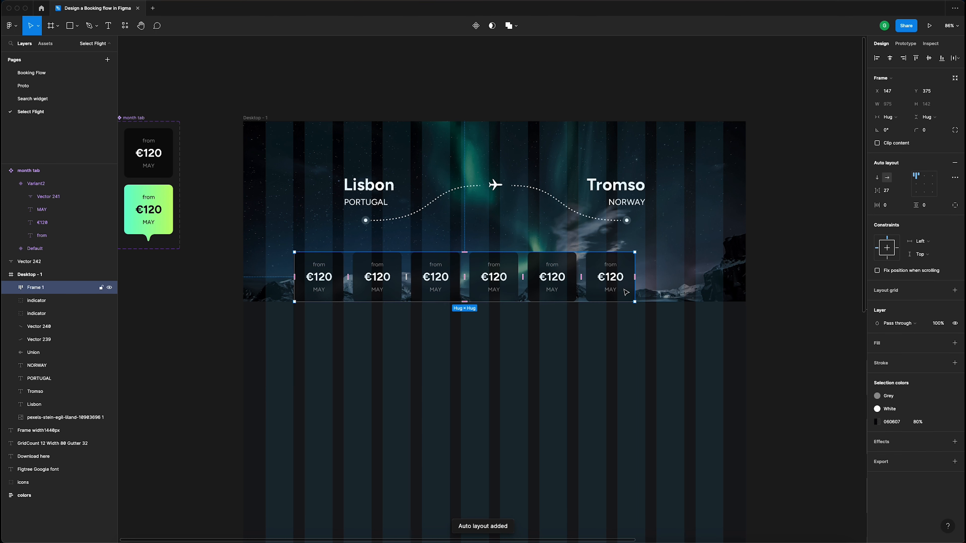
- Set the width of all six month tabs inside the auto layout row to Fill container
click(615, 280)
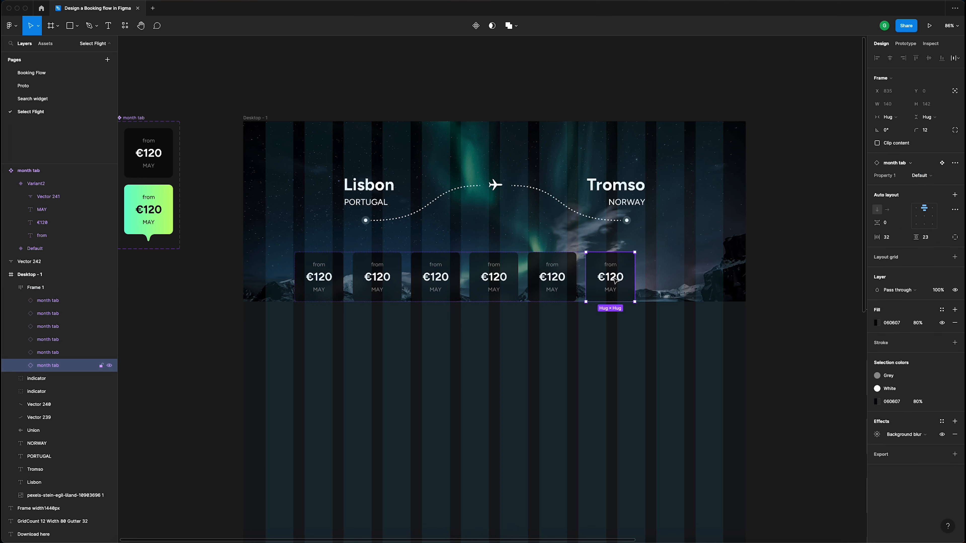
shift+click(559, 273)
shift+click(493, 278)
shift+click(435, 278)
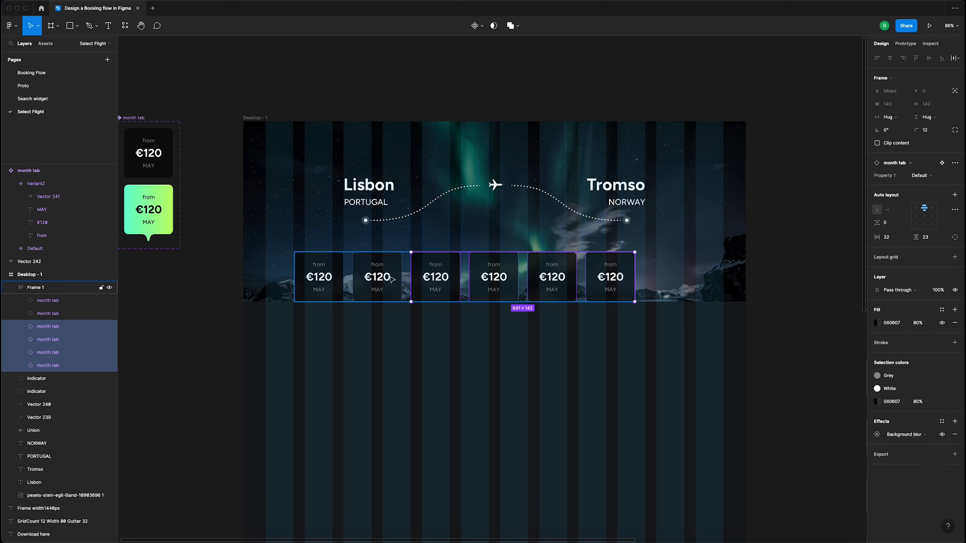
shift+click(353, 281)
shift+click(320, 279)
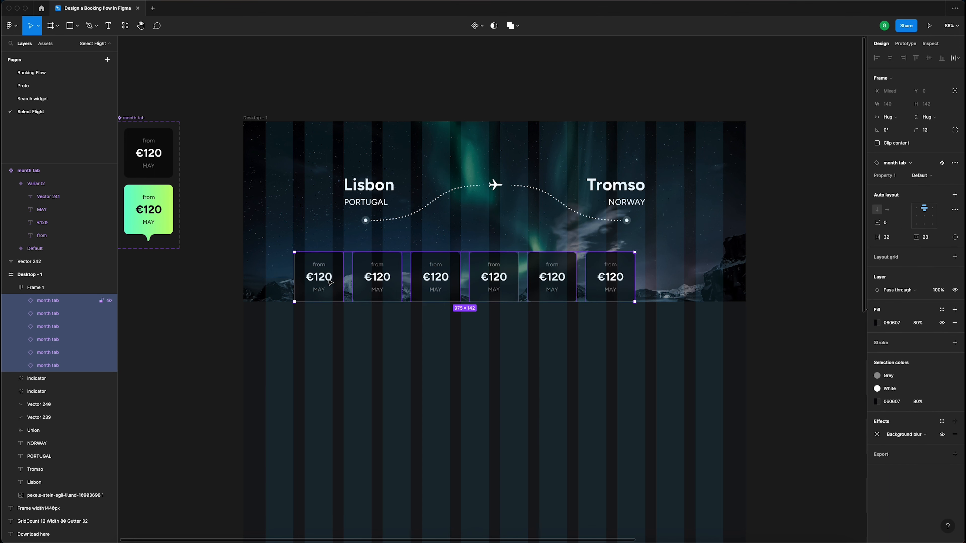
click(901, 119)
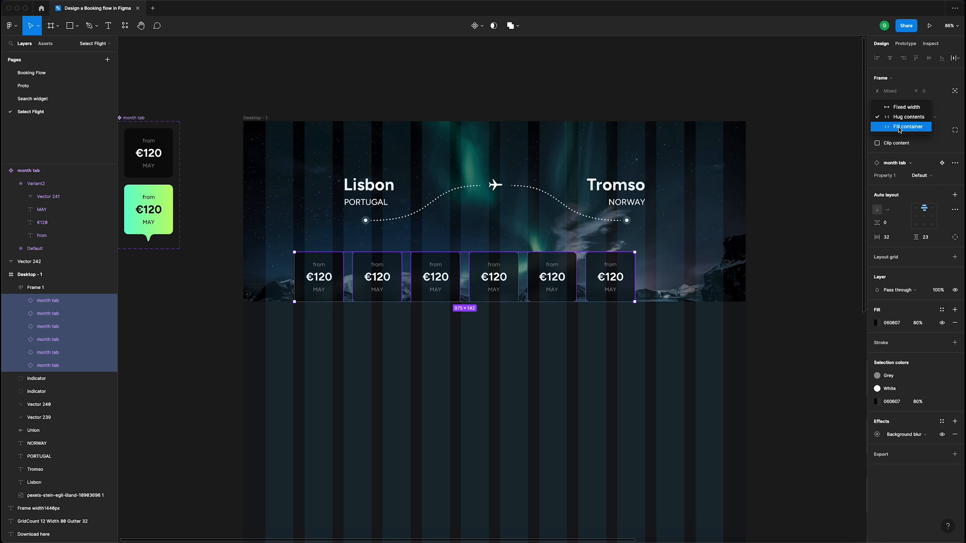
click(899, 128)
click(629, 68)
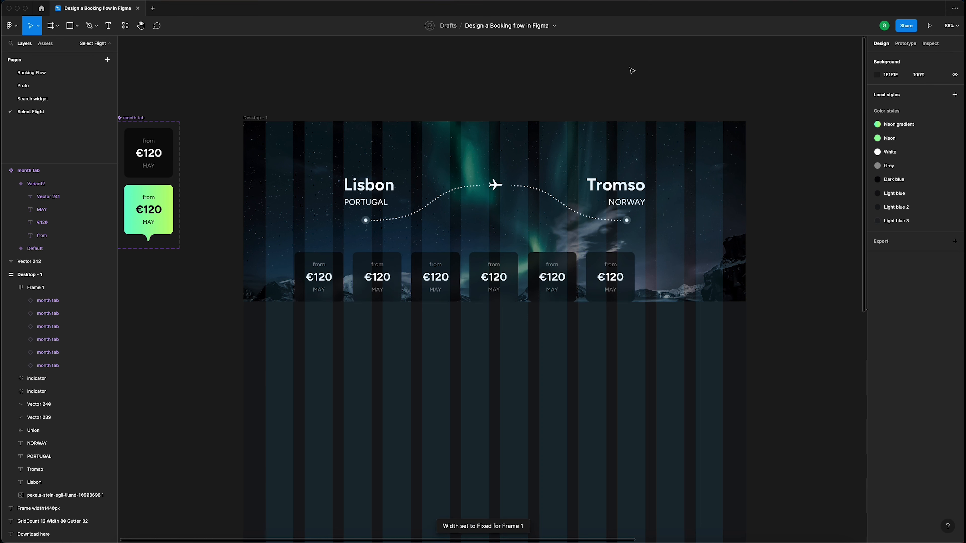
- Stretch the month tab row to span all 12 grid columns, at X 64 with a width of 1312
click(613, 268)
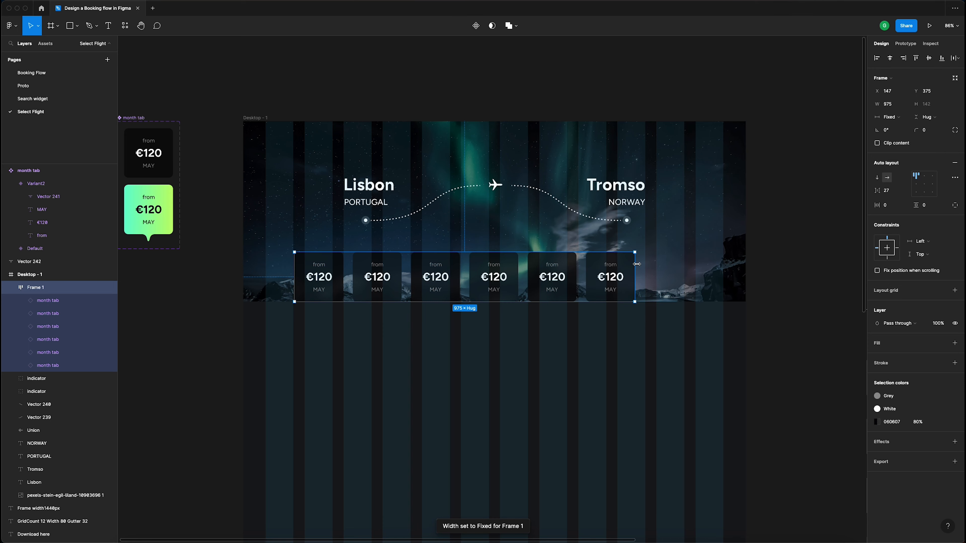
drag(636, 264, 724, 265)
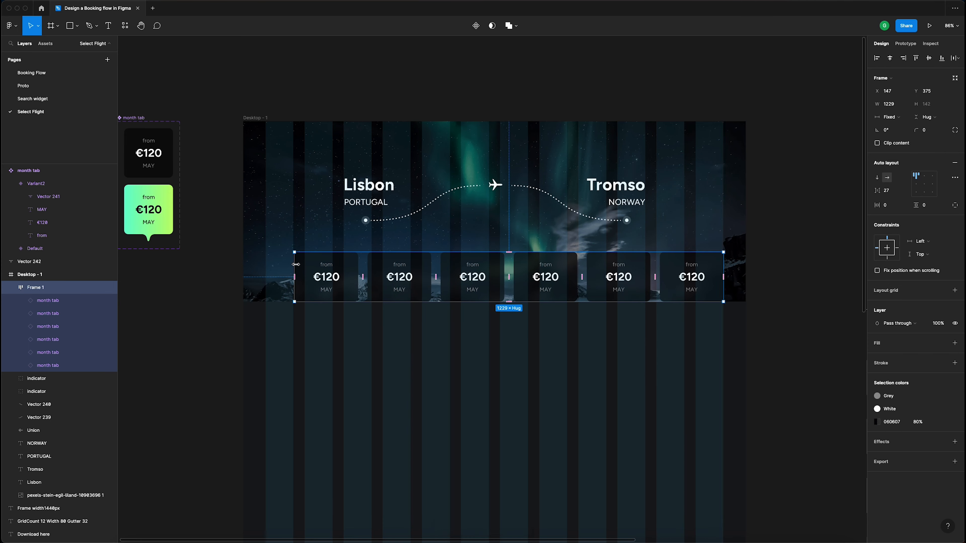
drag(296, 265, 265, 265)
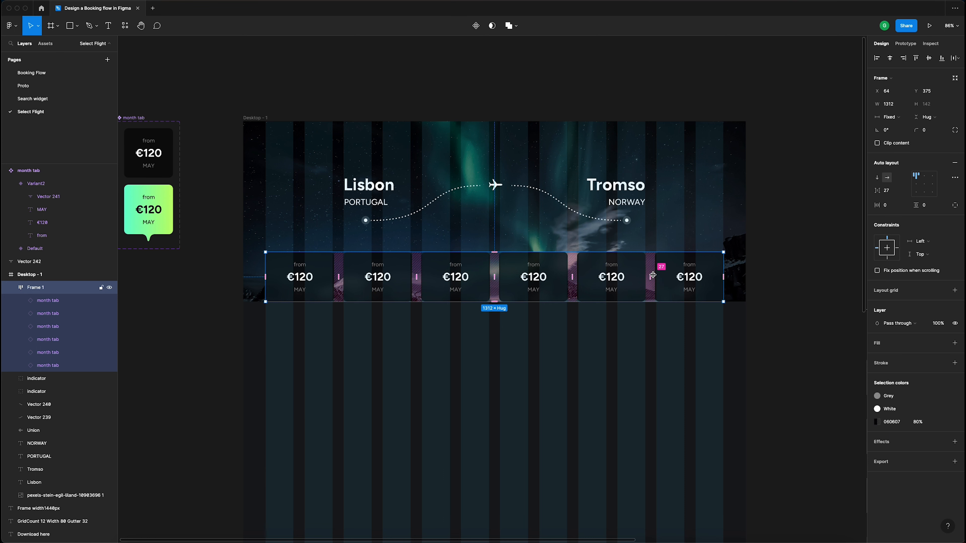
click(623, 277)
click(890, 116)
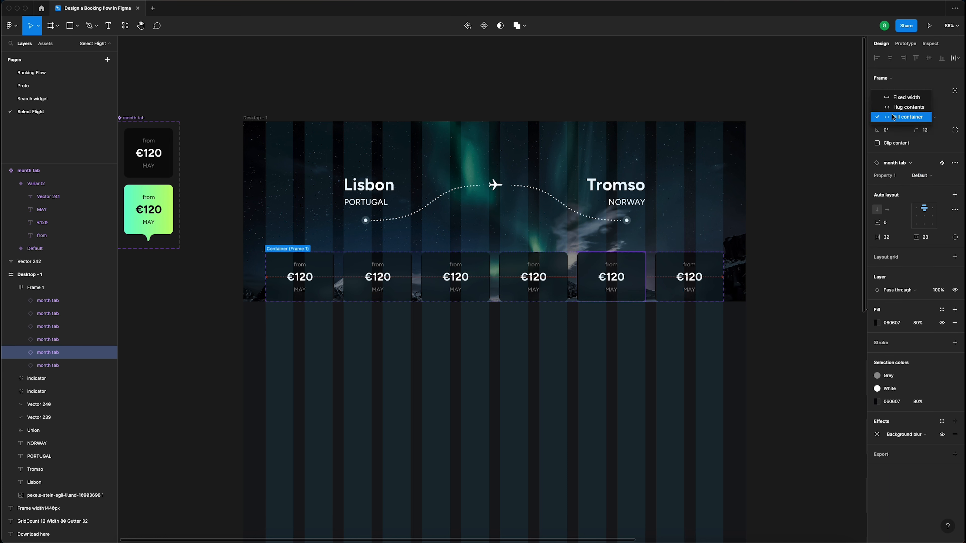
click(894, 120)
- Set the spacing between items in the month tab row to 32
click(664, 285)
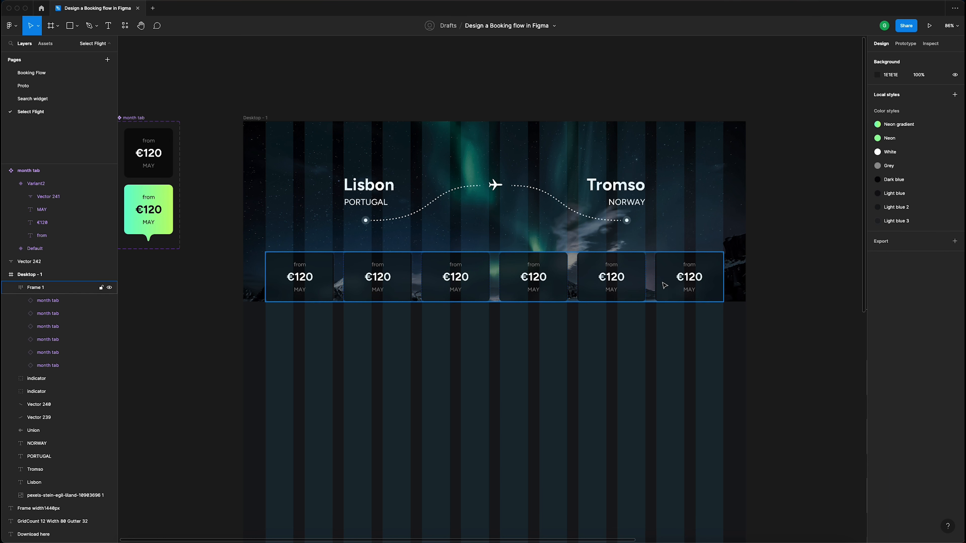
click(888, 194)
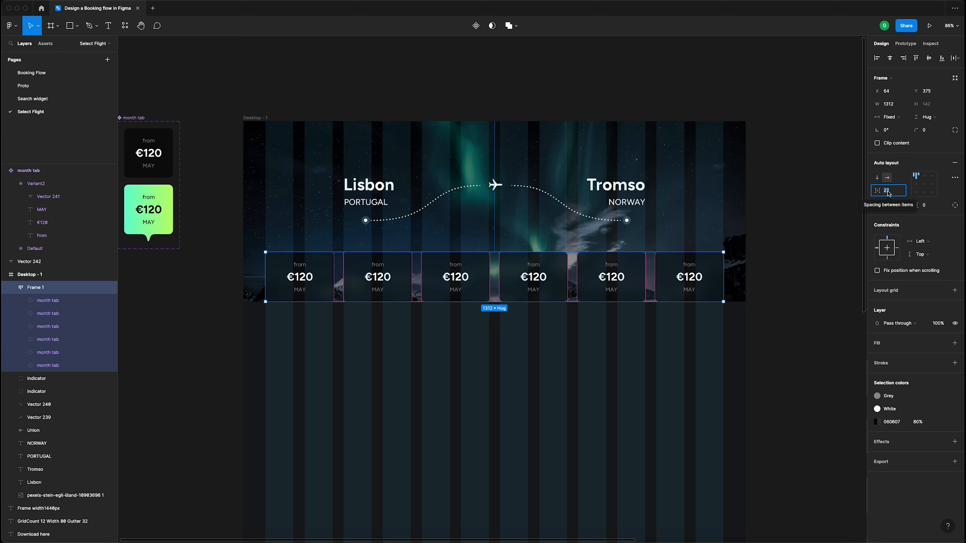
text(32)
key(Return)
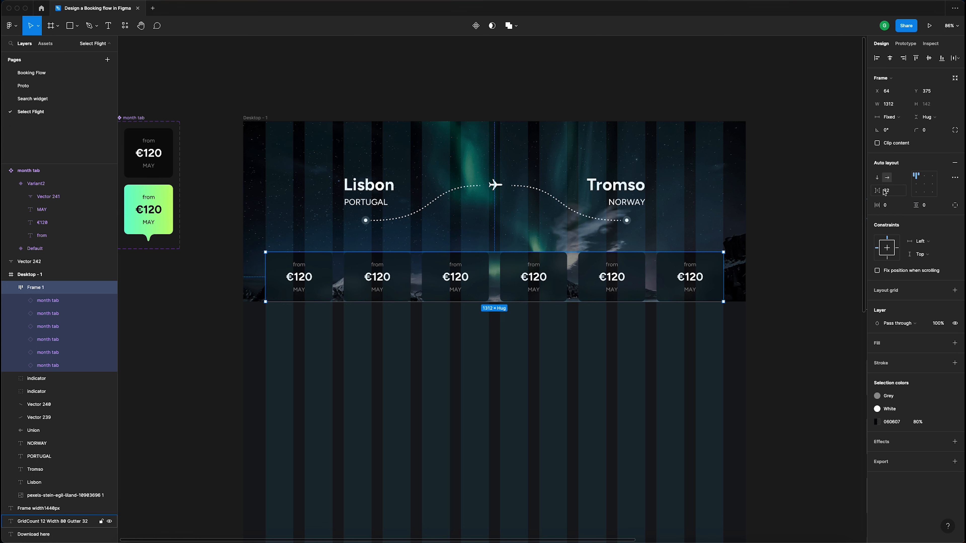
click(779, 197)
- Rename the green month tab variant's Property 1 value to Selected
scroll(494, 187, left, 1)
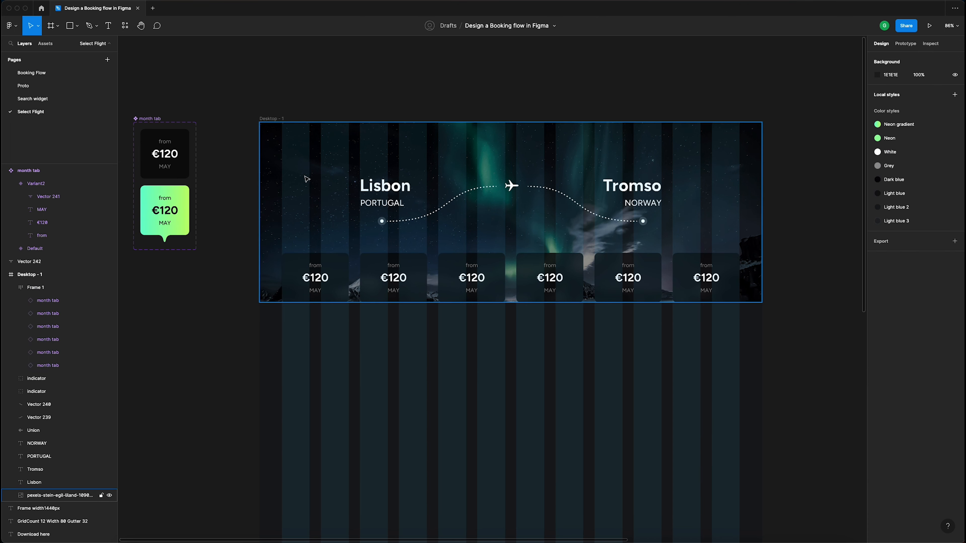
scroll(271, 168, left, 2)
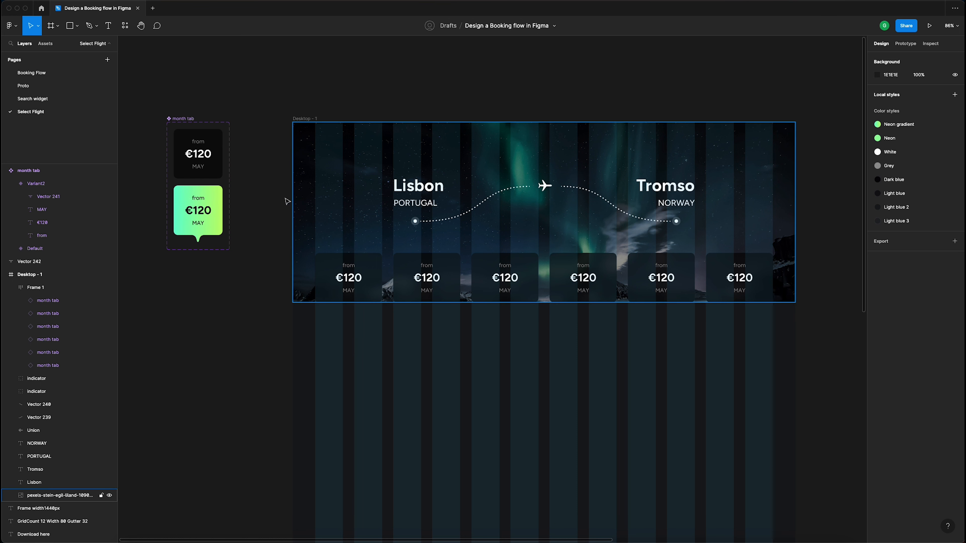
double_click(429, 284)
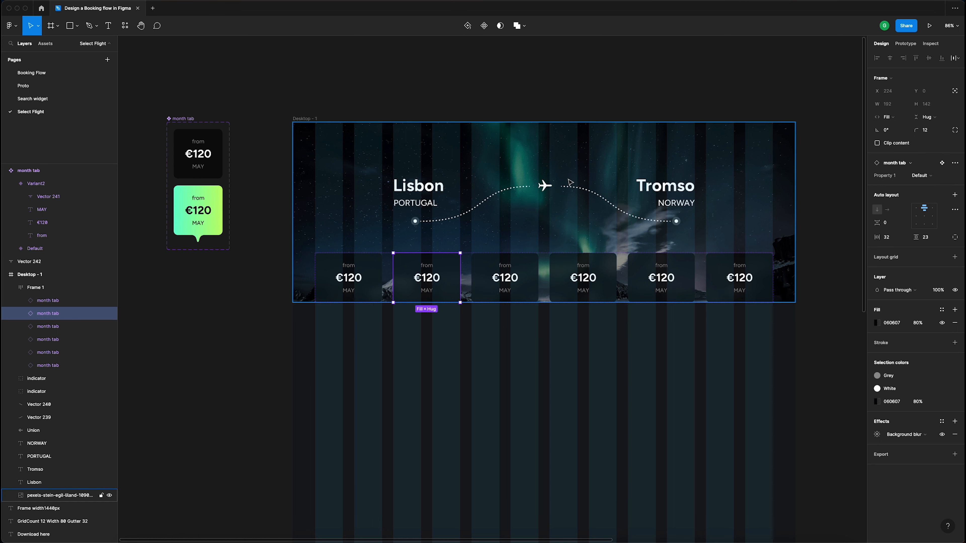
click(189, 212)
click(196, 152)
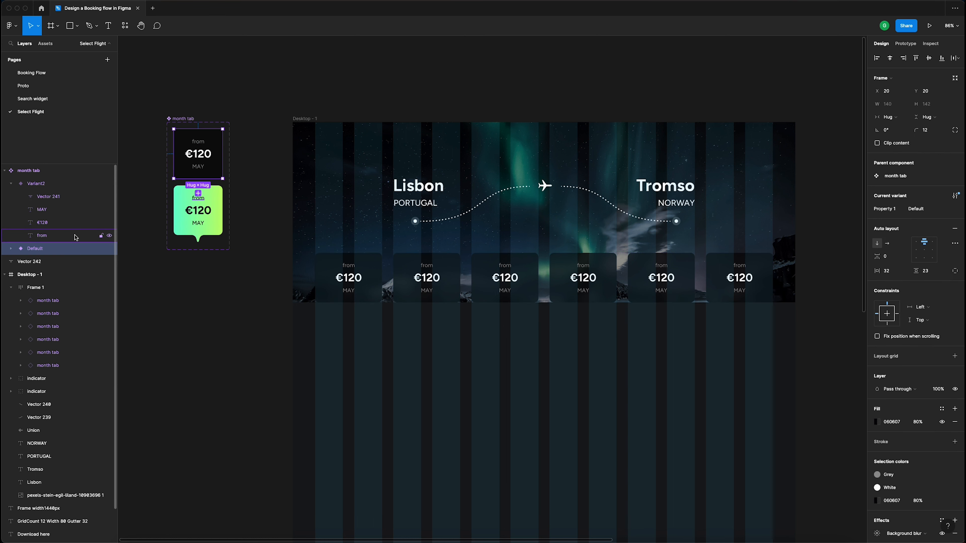
click(198, 209)
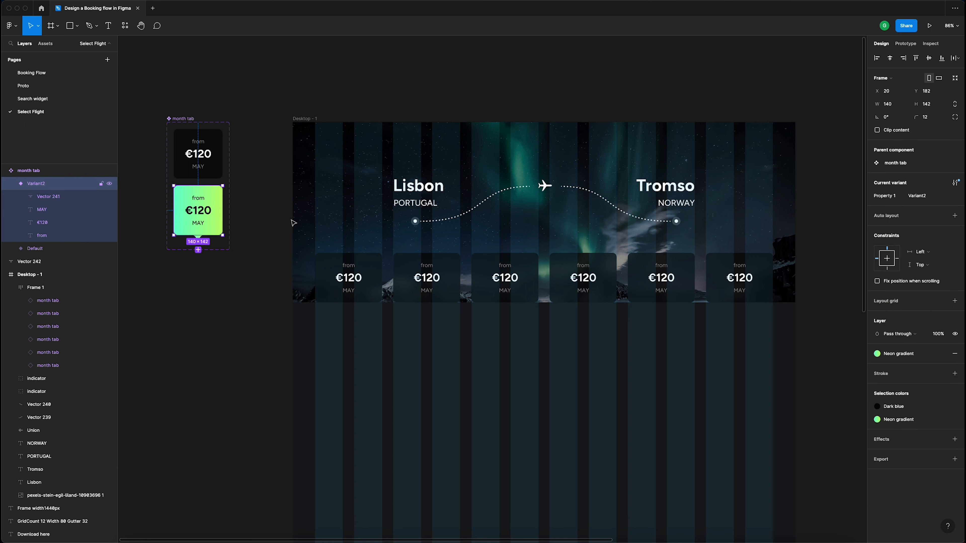
click(924, 196)
text(Selected)
key(Return)
click(324, 88)
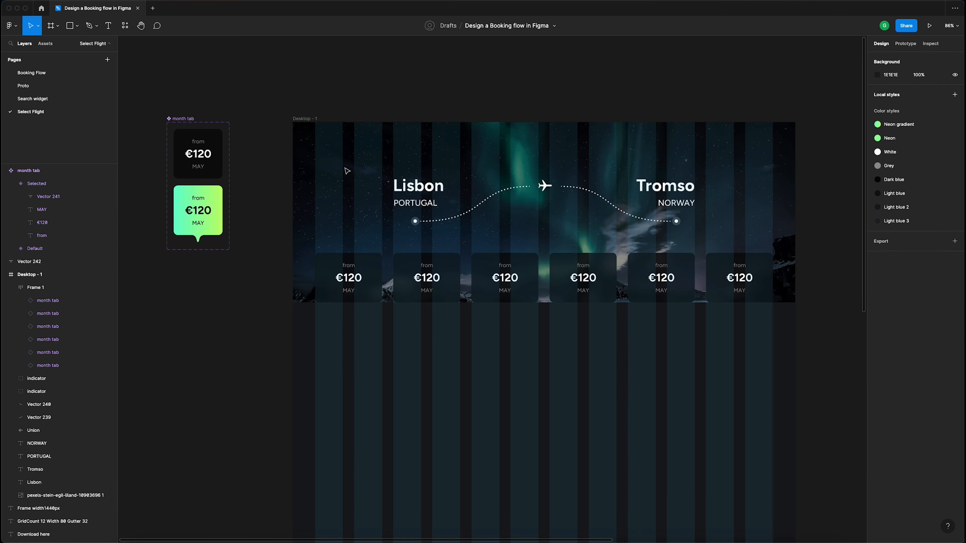
- Switch the second month tab instance in the row to the Selected variant
click(428, 277)
click(429, 277)
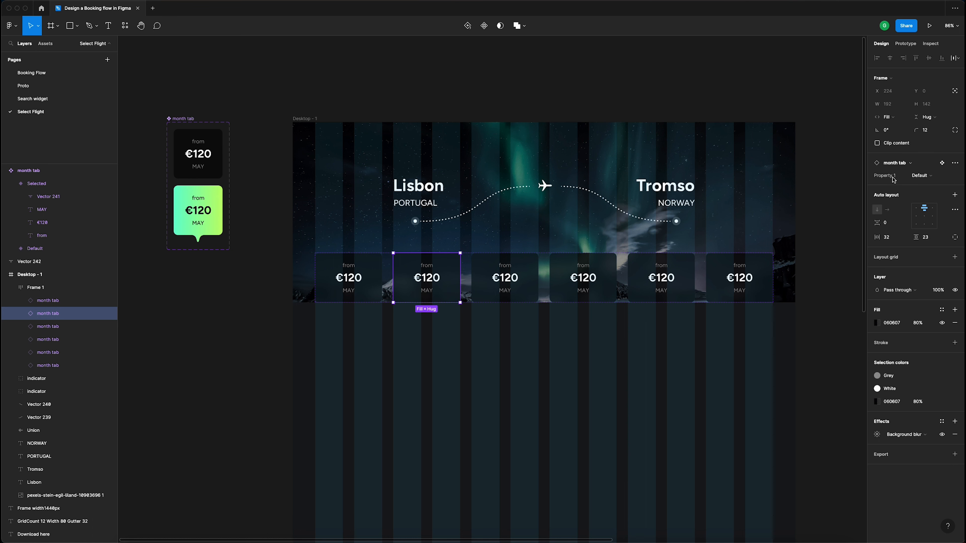
click(928, 177)
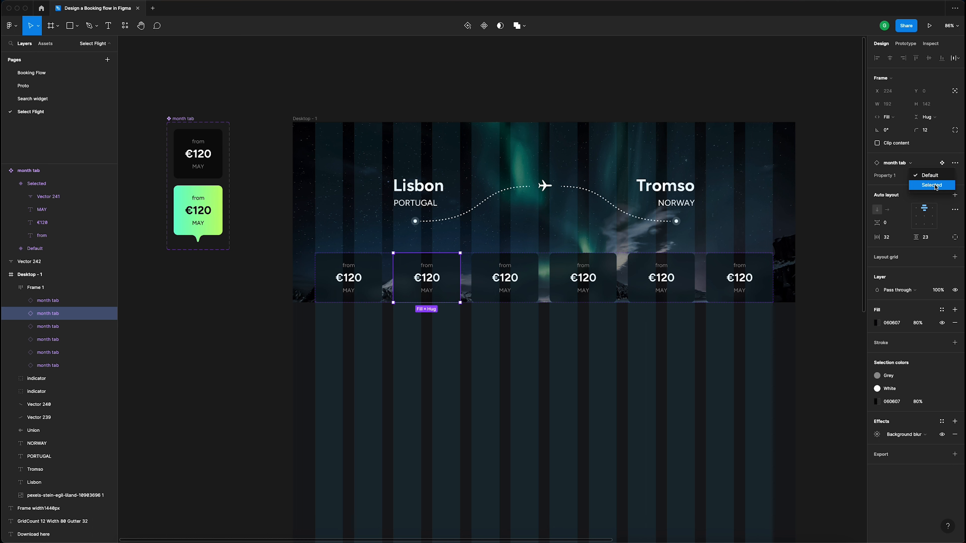
click(932, 186)
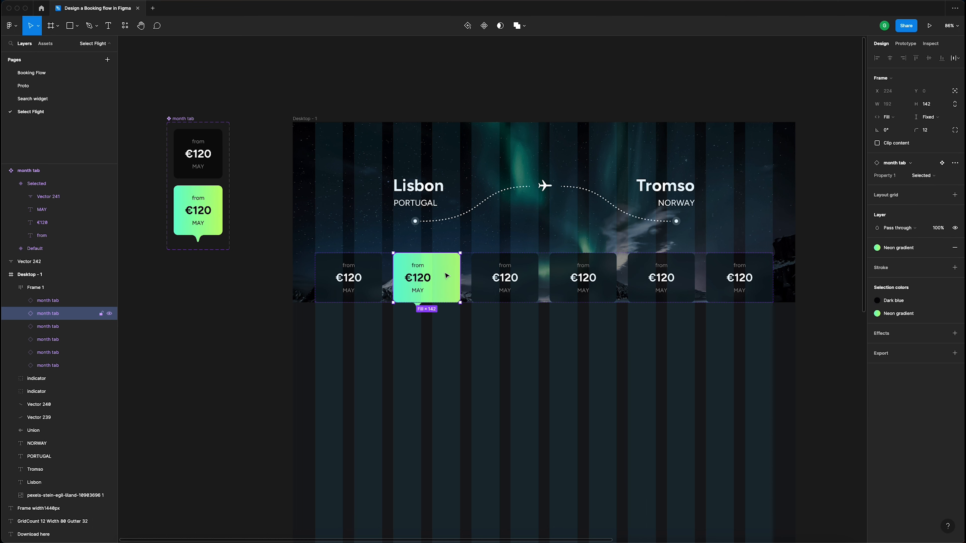
click(202, 212)
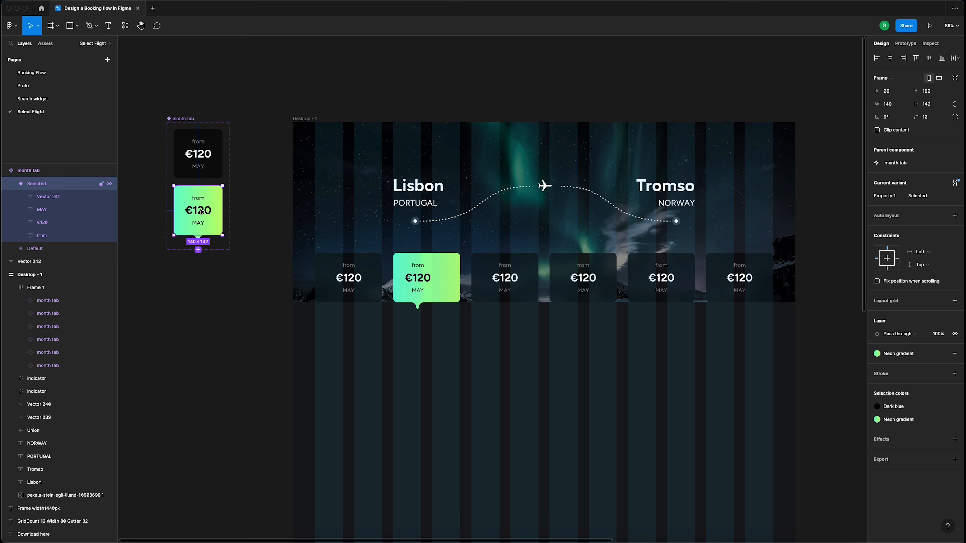
click(201, 213)
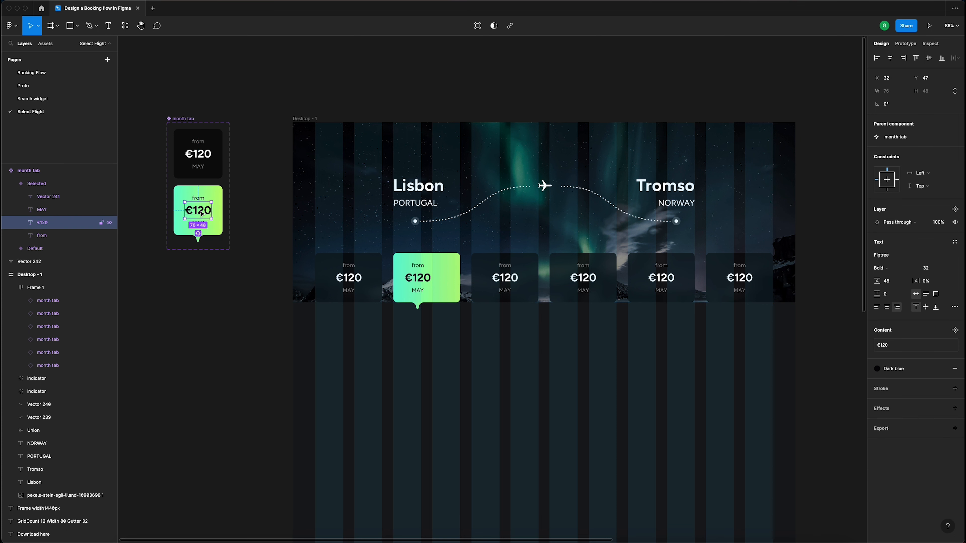
shift+click(201, 199)
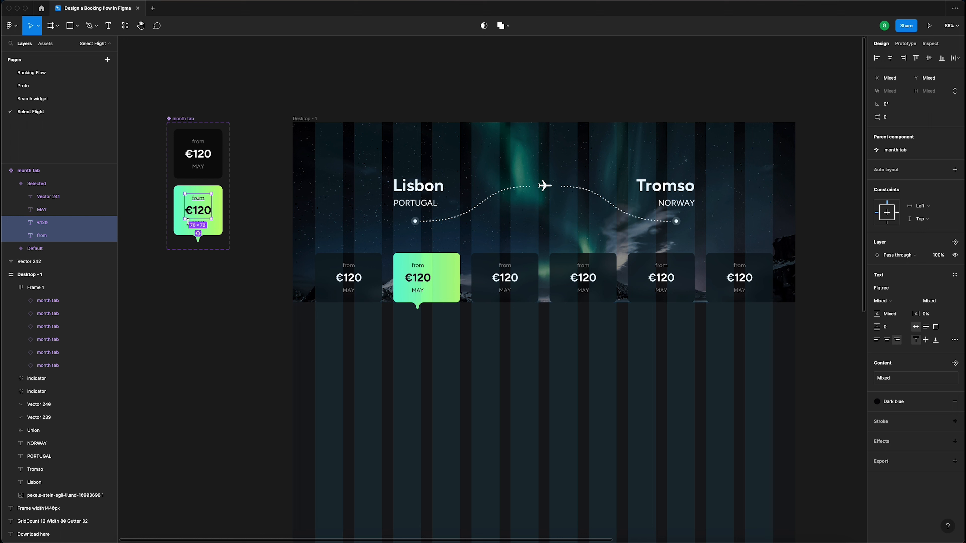
click(198, 234)
click(252, 211)
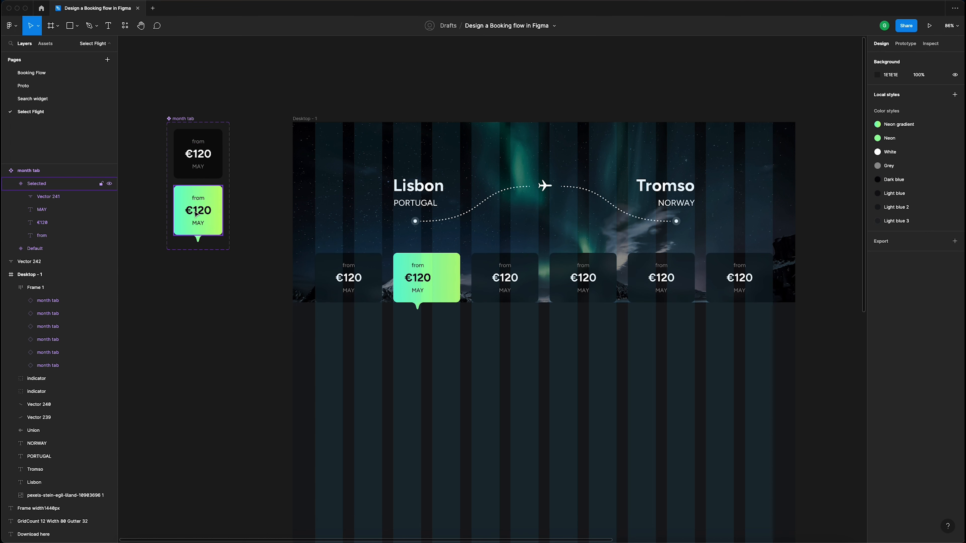
- Set the horizontal constraint of the from, €120 and MAY texts in the Selected variant to Center
super+click(196, 211)
shift+click(200, 201)
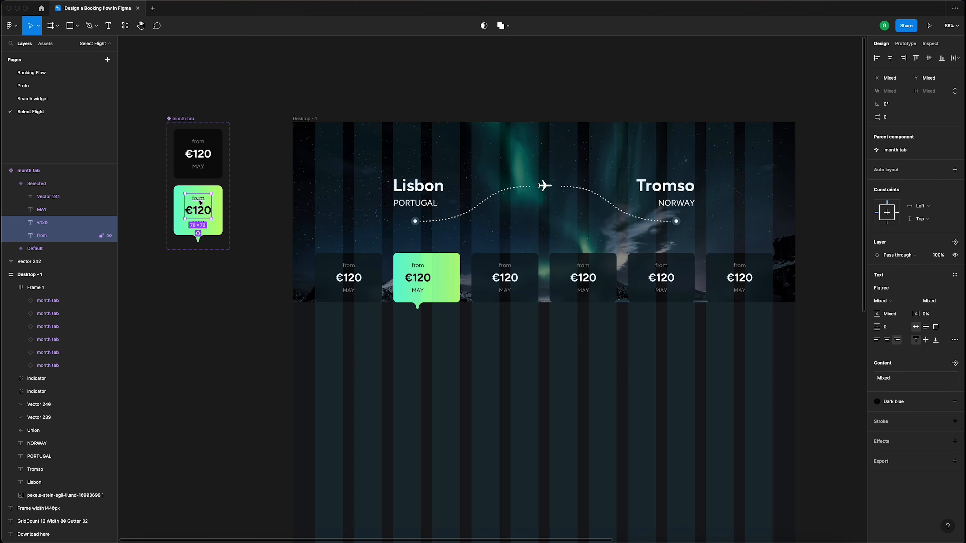
scroll(194, 229, up, 10)
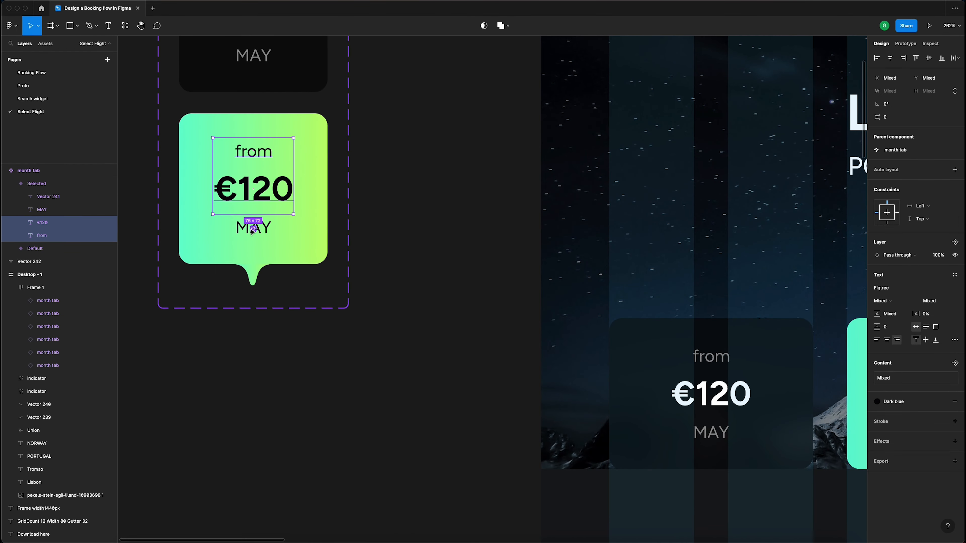
shift+click(240, 233)
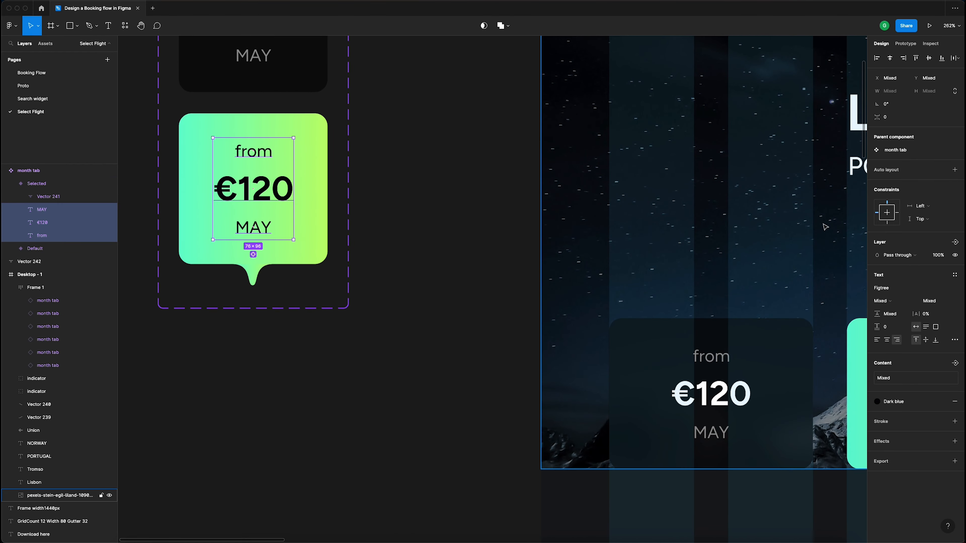
scroll(778, 232, down, 5)
scroll(782, 234, right, 5)
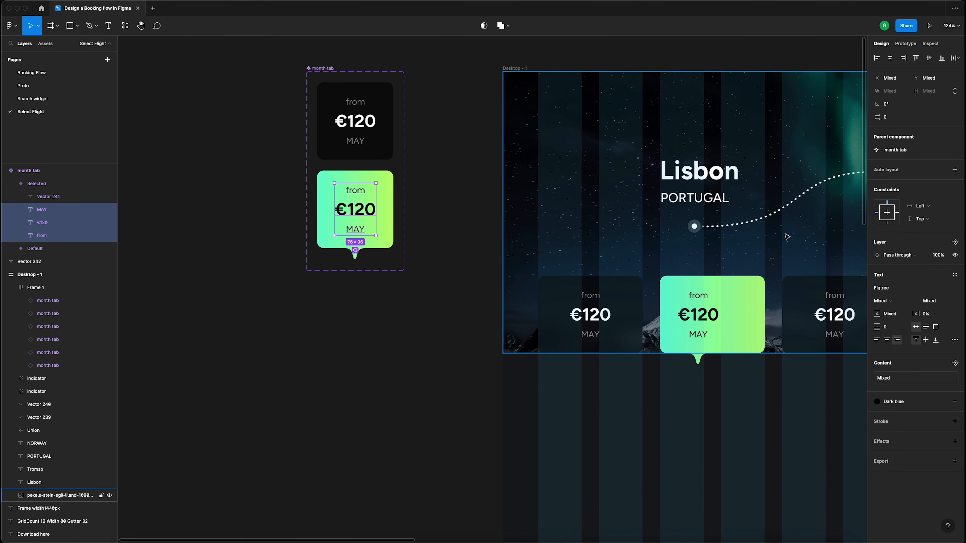
click(889, 212)
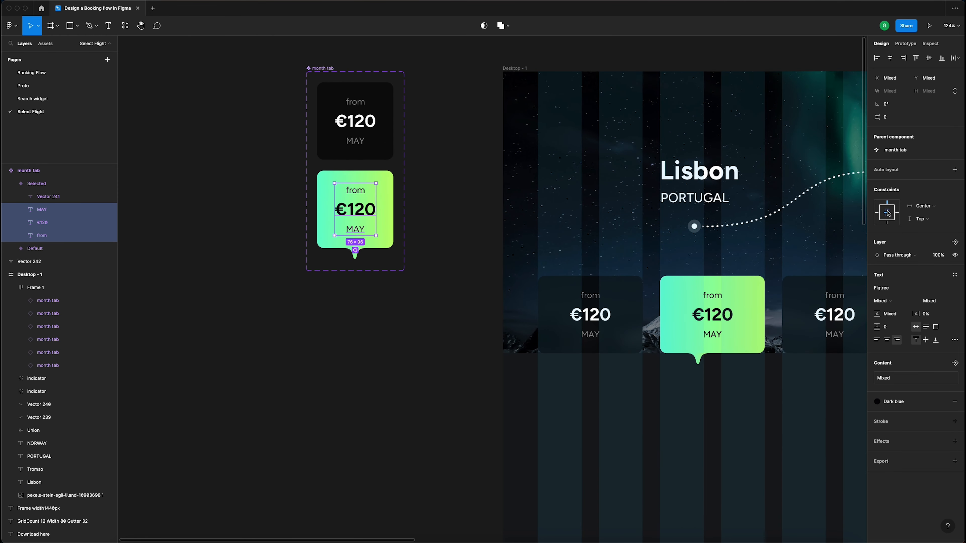
- Set the vertical constraint of the Selected variant's three texts to Center, and both constraints of its pointer vector to Center
click(888, 212)
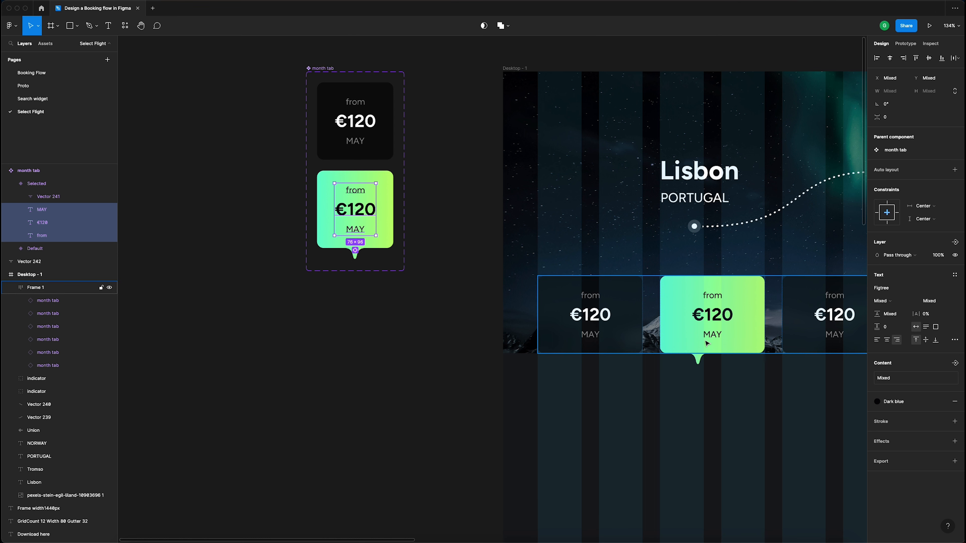
click(355, 257)
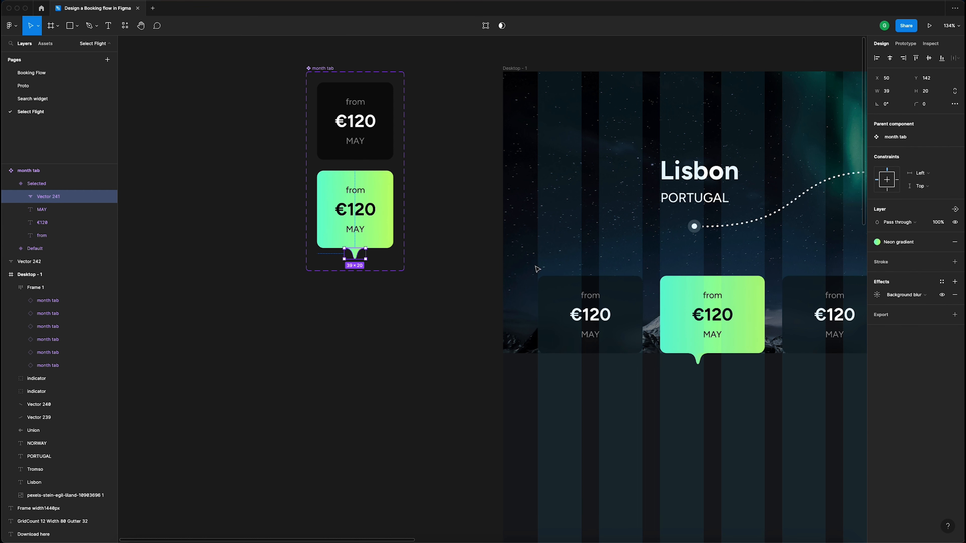
click(888, 180)
click(887, 180)
scroll(594, 225, down, 3)
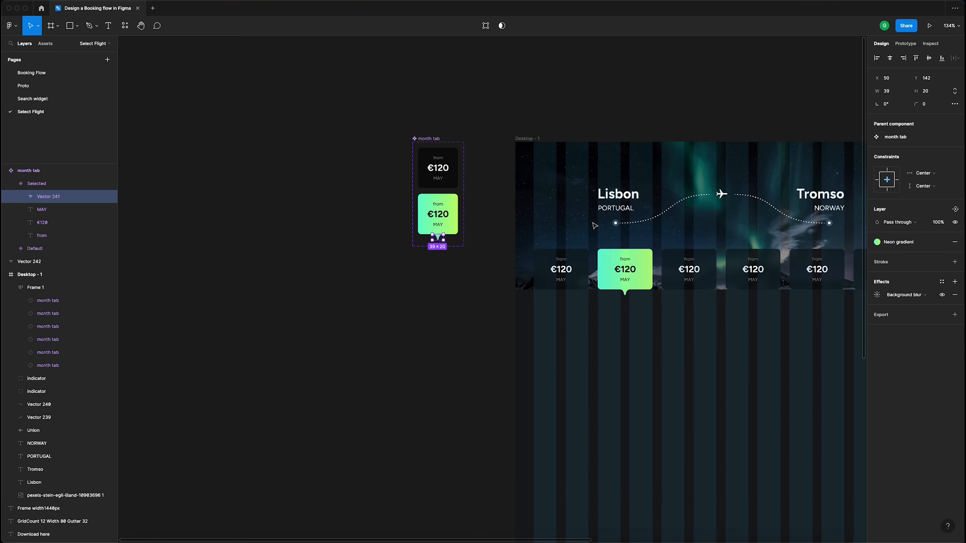
scroll(557, 276, right, 3)
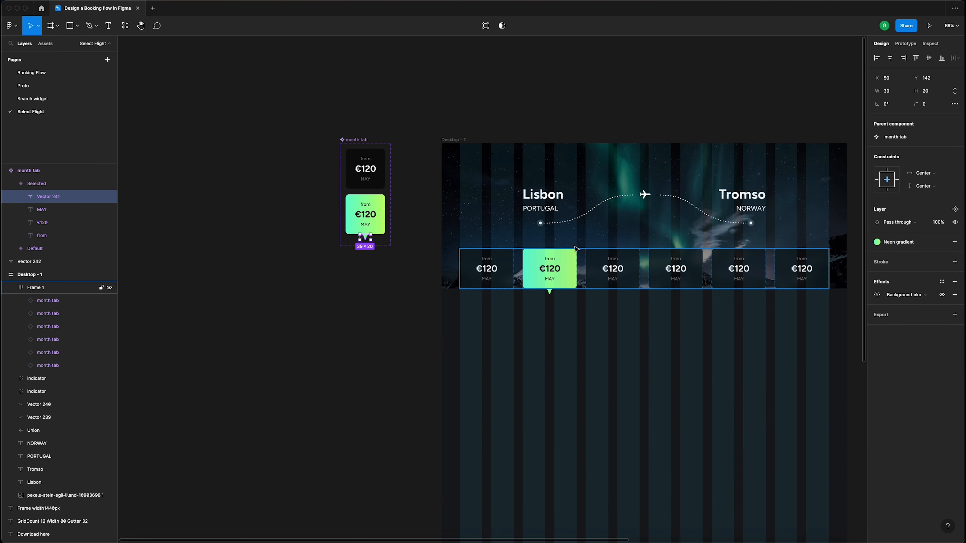
click(557, 105)
scroll(568, 109, right, 2)
scroll(571, 110, right, 1)
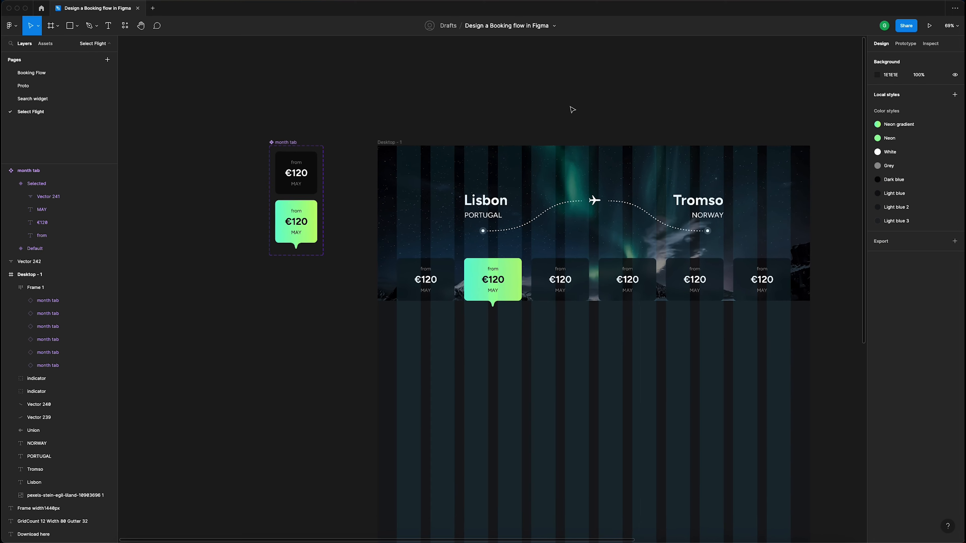
scroll(571, 110, up, 2)
scroll(572, 110, right, 2)
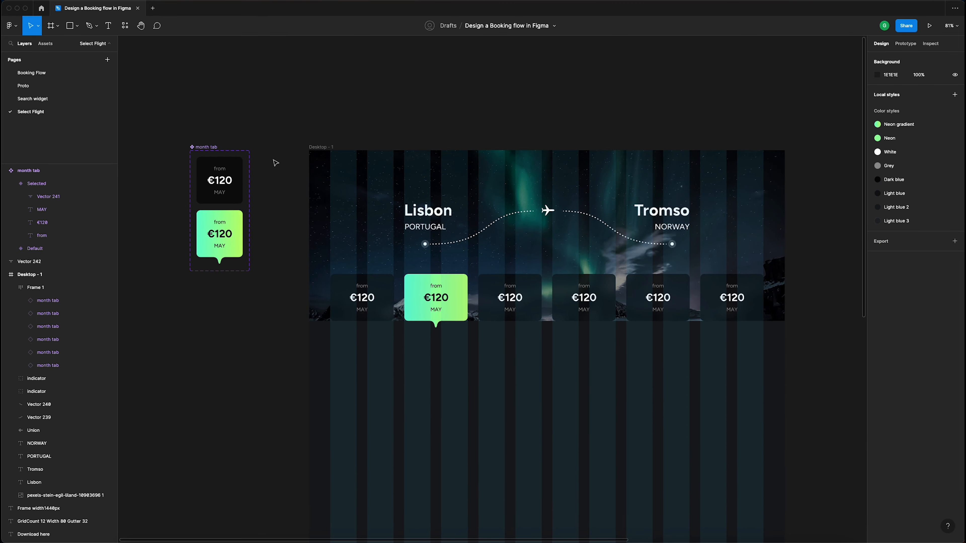
- Try the Neon gradient color style on the €120 text of the Default month tab variant and undo it
scroll(205, 170, up, 3)
click(228, 185)
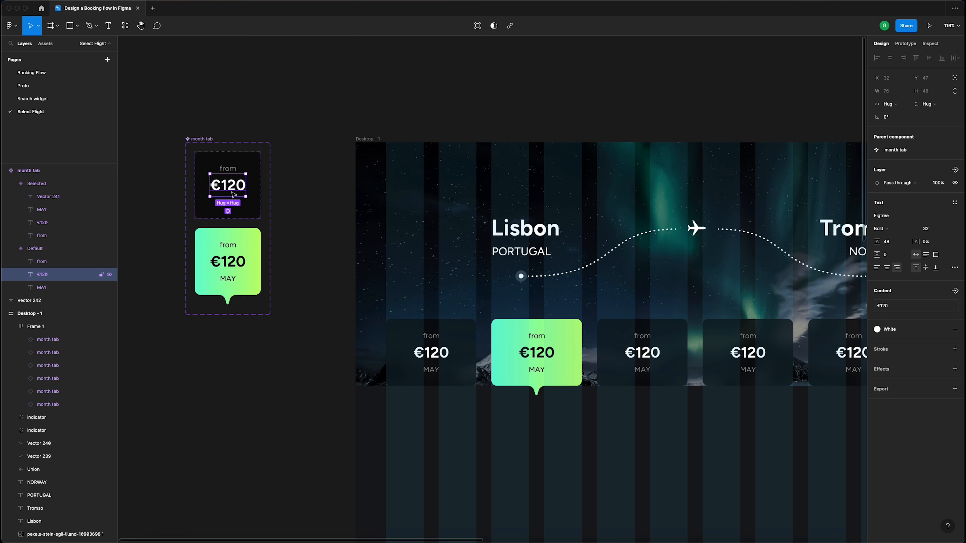
click(915, 331)
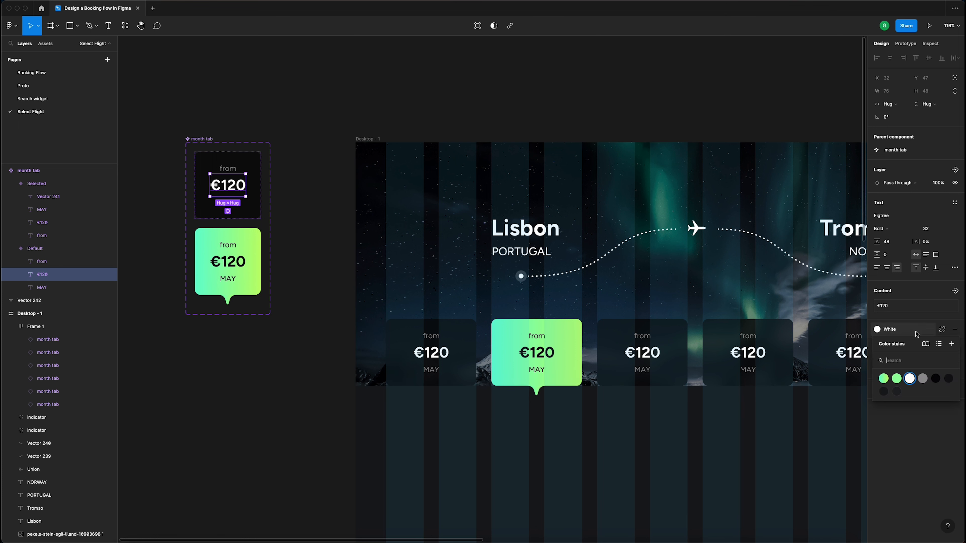
click(884, 379)
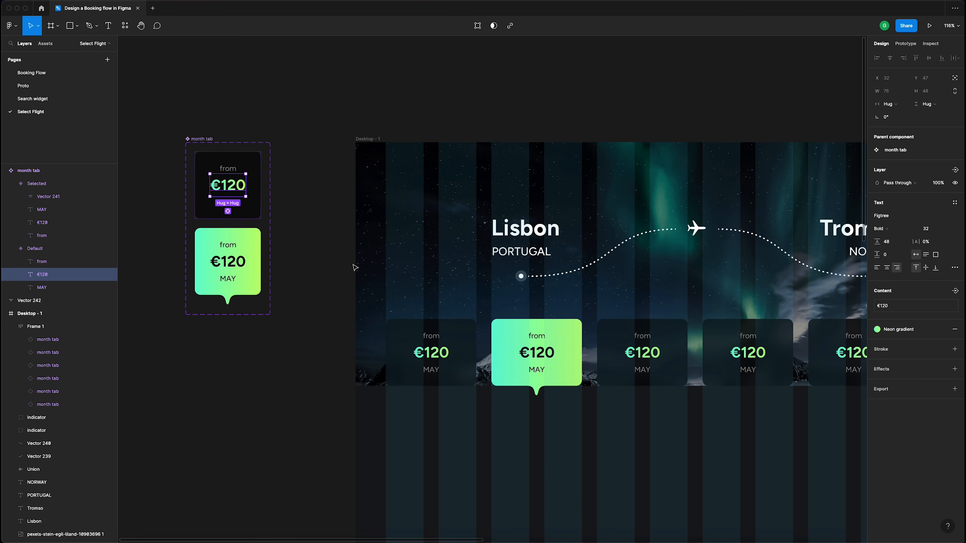
key(ctrl+z)
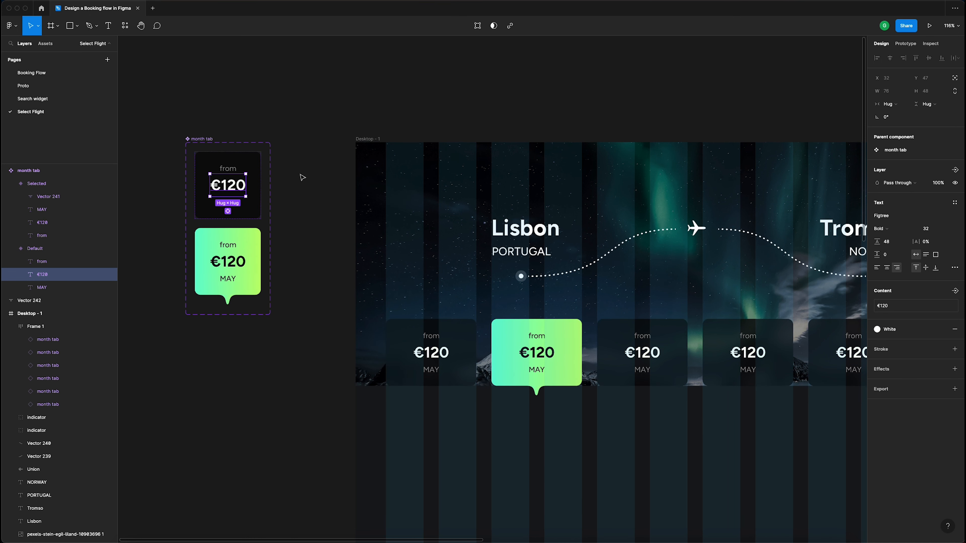
click(296, 172)
- Remove the layout grid from the Desktop - 1 frame
scroll(377, 146, down, 6)
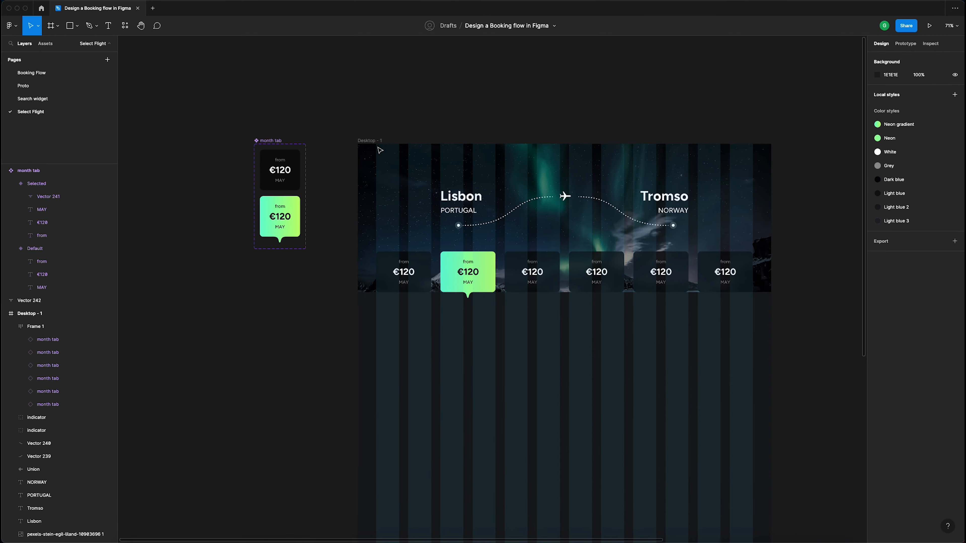
scroll(452, 229, up, 3)
click(283, 119)
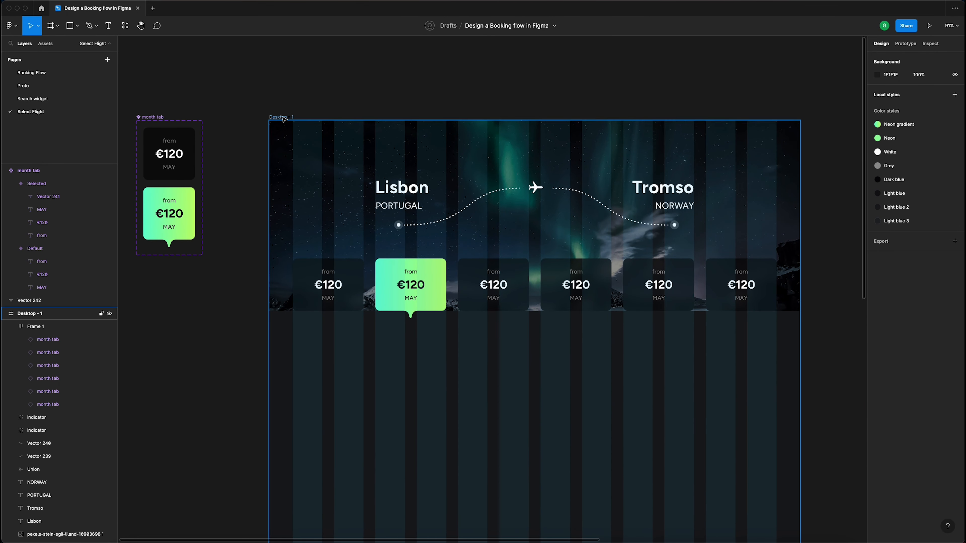
click(156, 158)
scroll(152, 155, up, 5)
scroll(227, 155, up, 2)
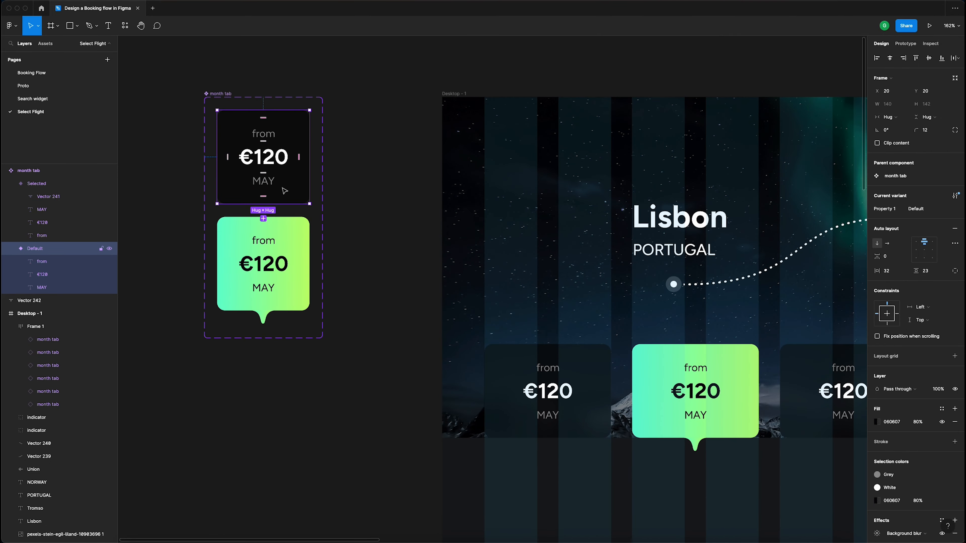
click(363, 257)
scroll(491, 96, down, 5)
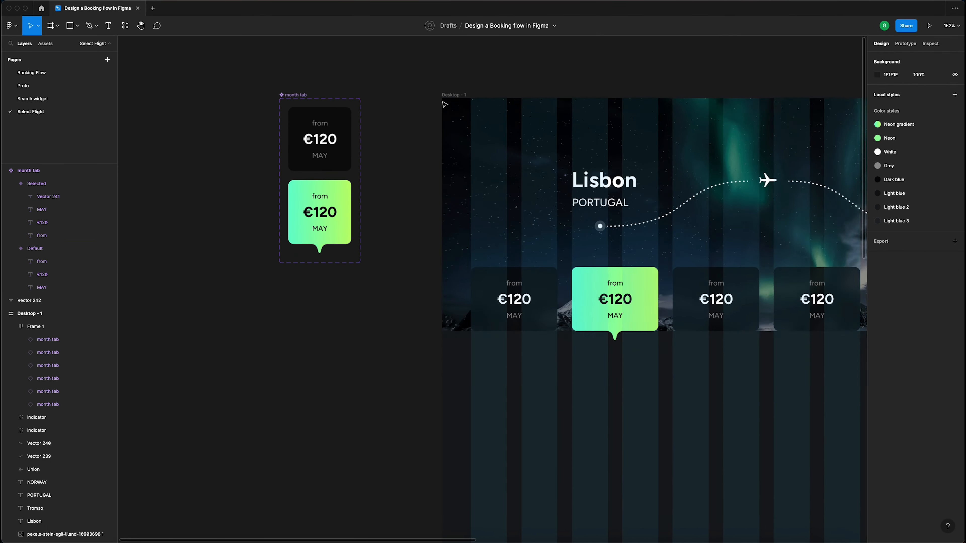
click(453, 95)
click(954, 183)
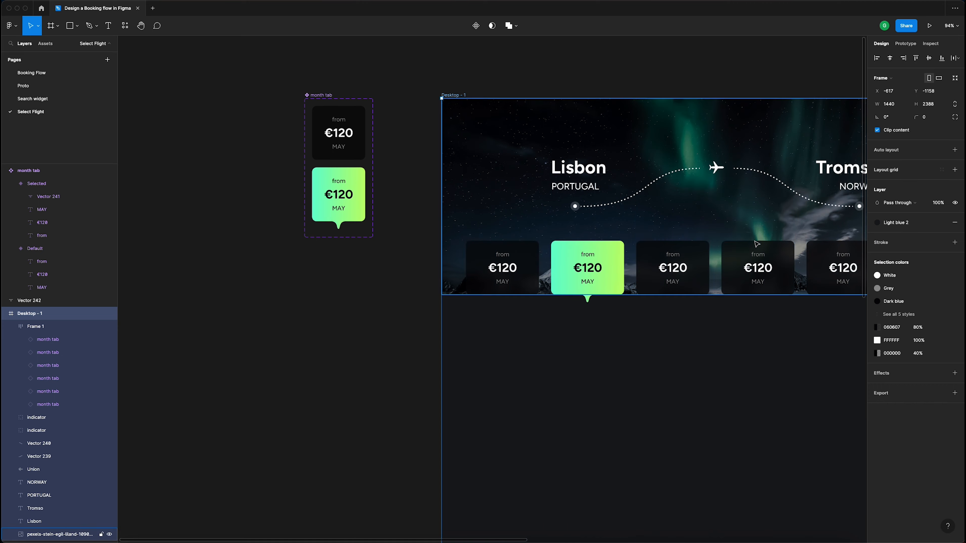
- Set the two bottom corner radii of the Default month tab variant to 0
scroll(509, 293, up, 5)
click(290, 252)
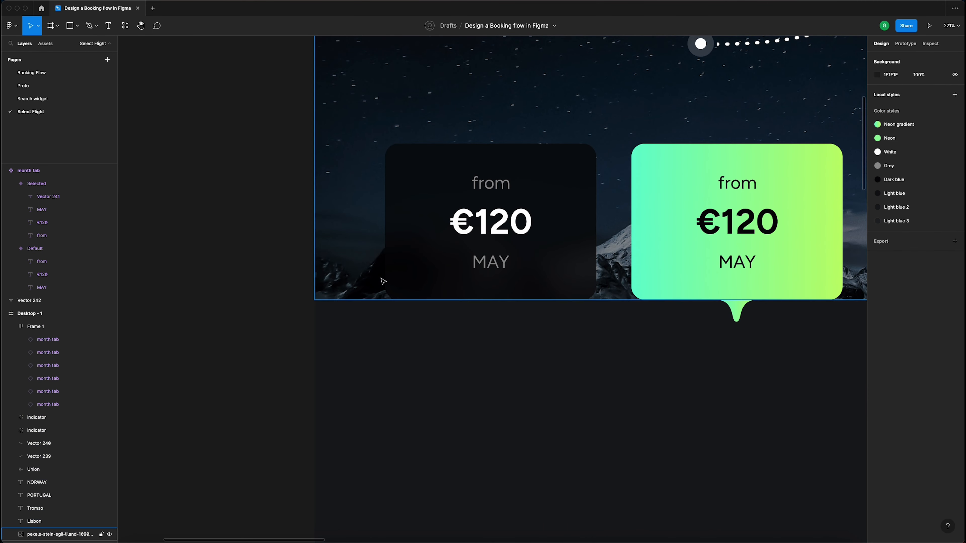
click(386, 299)
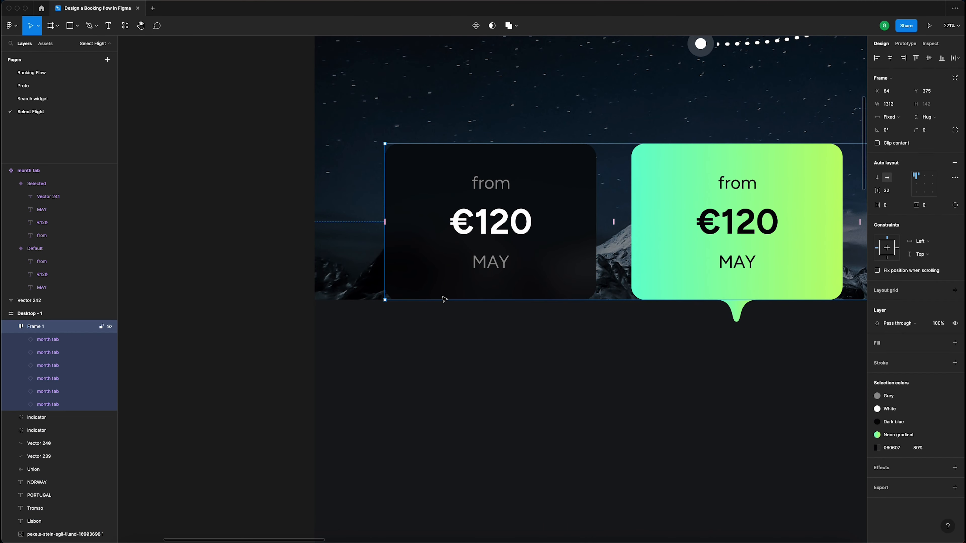
scroll(590, 295, down, 5)
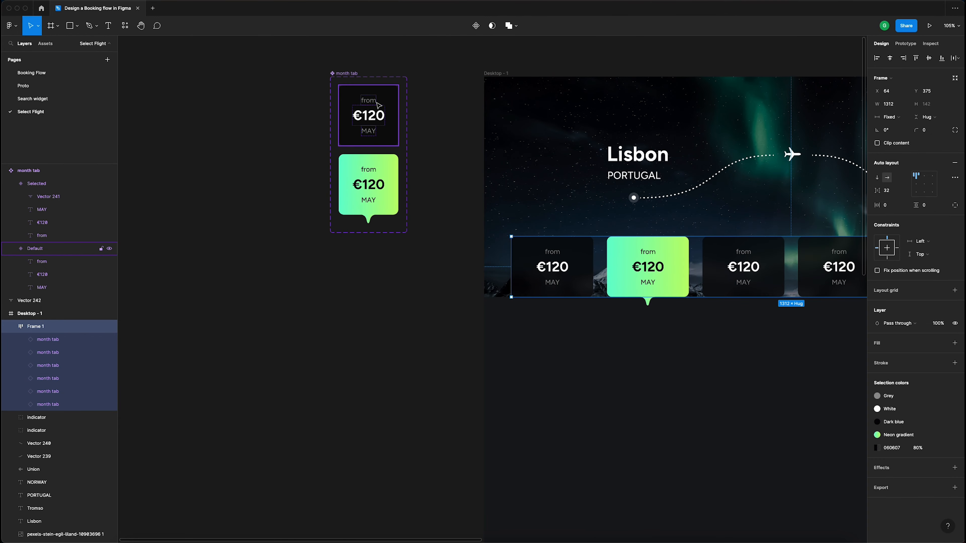
click(371, 110)
scroll(373, 99, up, 3)
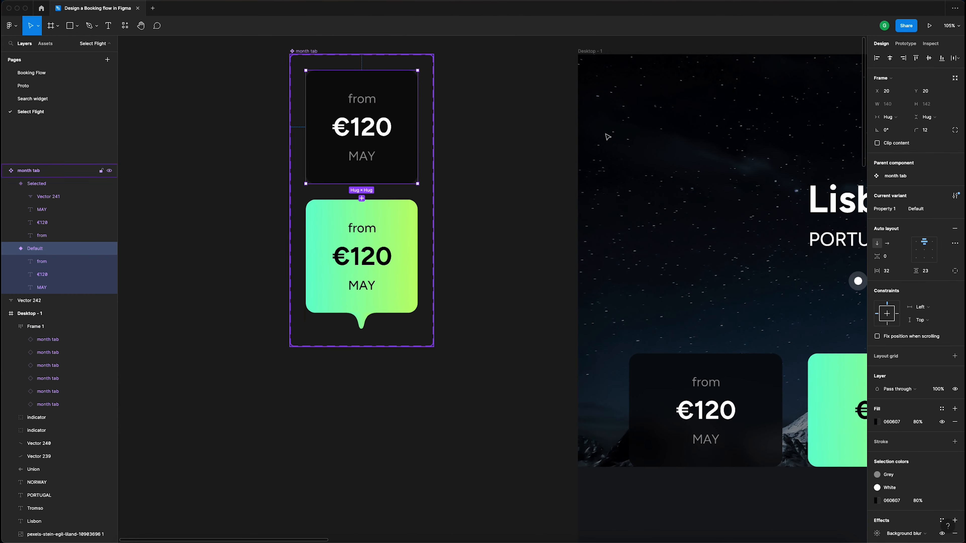
click(954, 131)
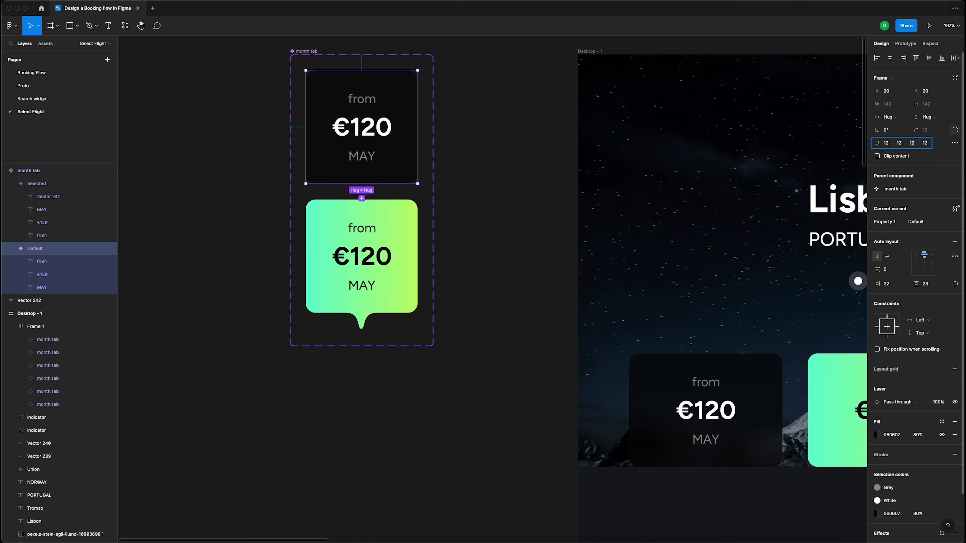
key(Tab)
text(0)
key(Return)
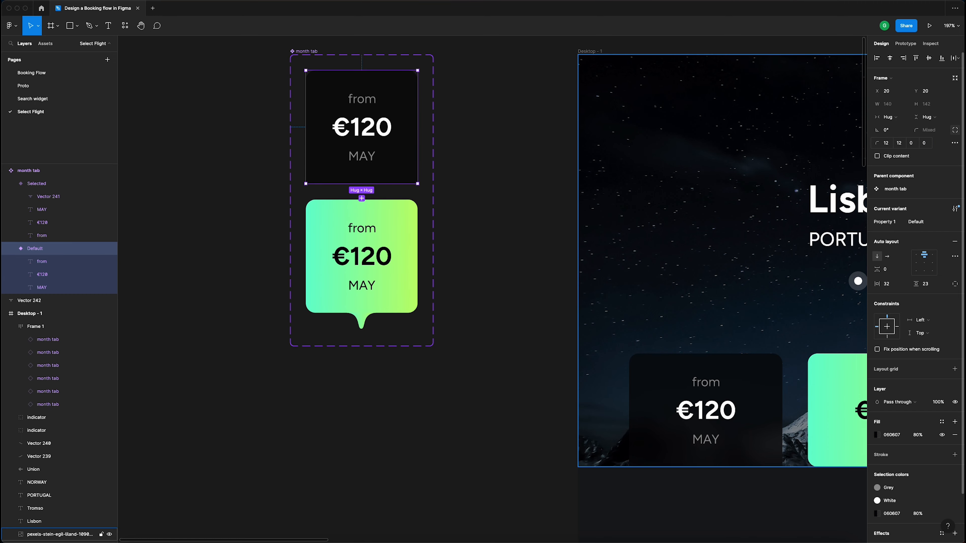
click(523, 217)
- Examine the header and month tab row of the Desktop - 1 frame alongside the month tab variants
scroll(523, 217, down, 5)
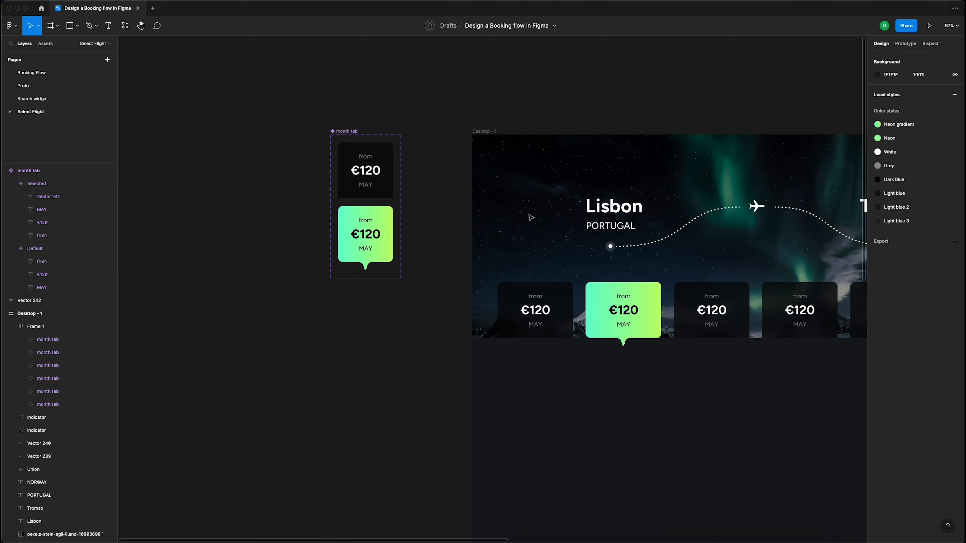
scroll(815, 386, right, 3)
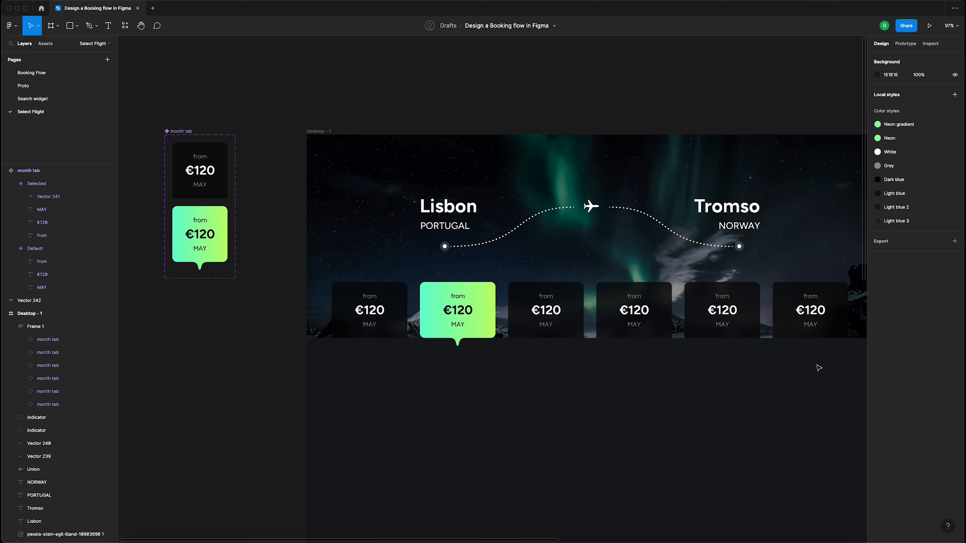
scroll(815, 373, up, 2)
scroll(815, 364, down, 2)
scroll(815, 364, right, 2)
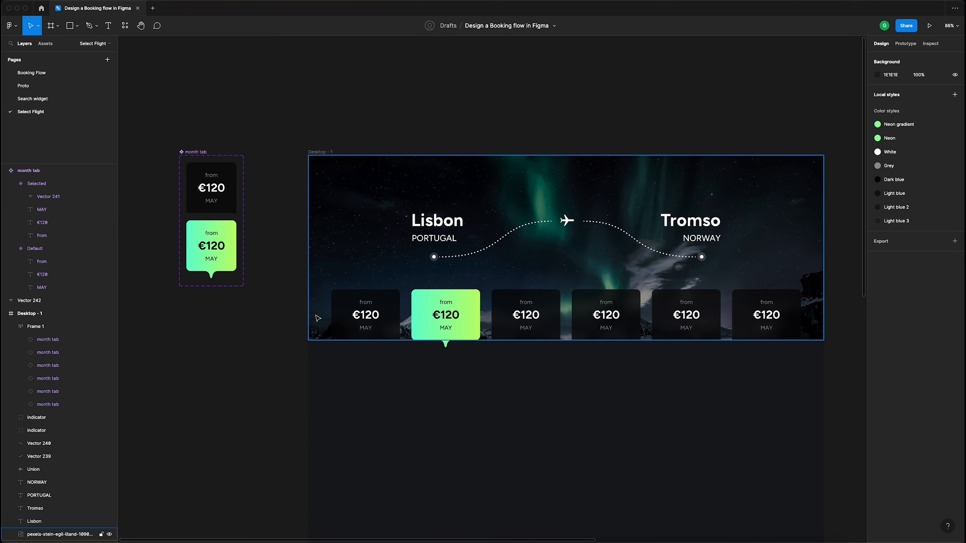
scroll(268, 319, down, 2)
scroll(268, 319, right, 2)
scroll(357, 364, right, 1)
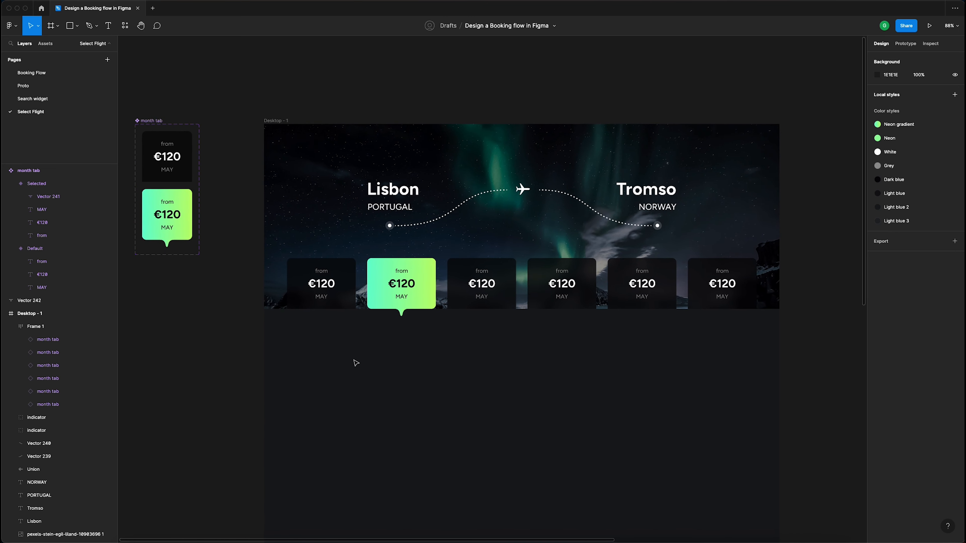
scroll(618, 346, down, 2)
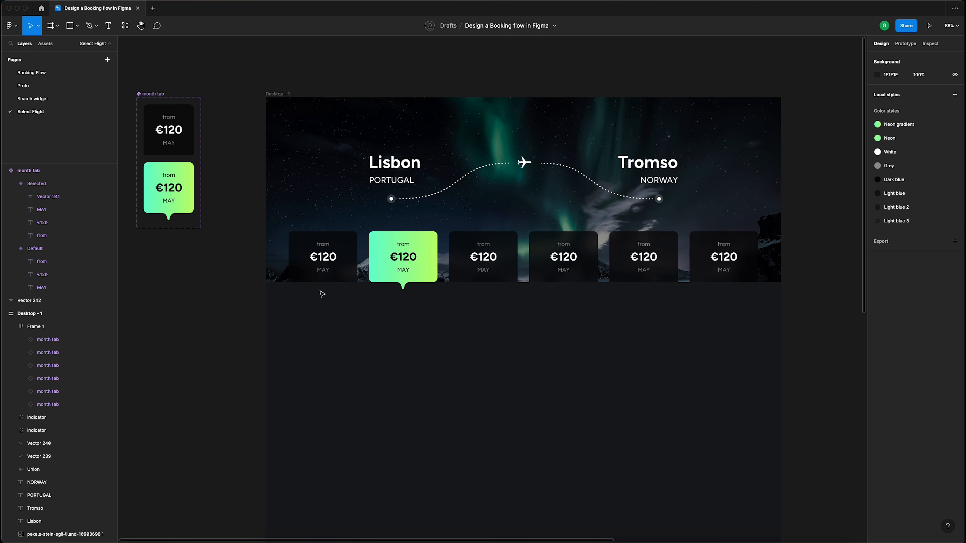
scroll(377, 322, left, 4)
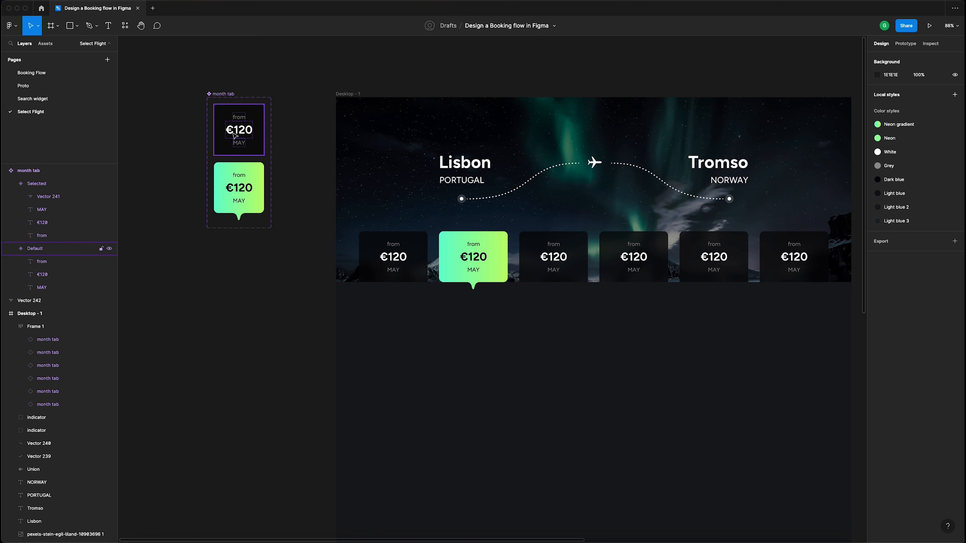
scroll(251, 287, left, 1)
scroll(251, 287, left, 2)
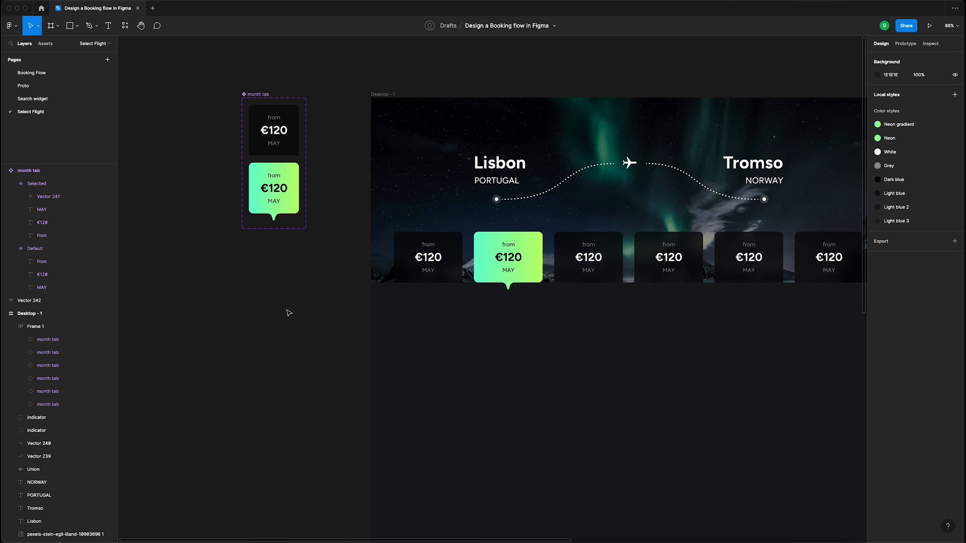
- Draw a rectangle of about 161 × 160 below the month tab component and fill it with the Dark blue style
scroll(289, 312, up, 3)
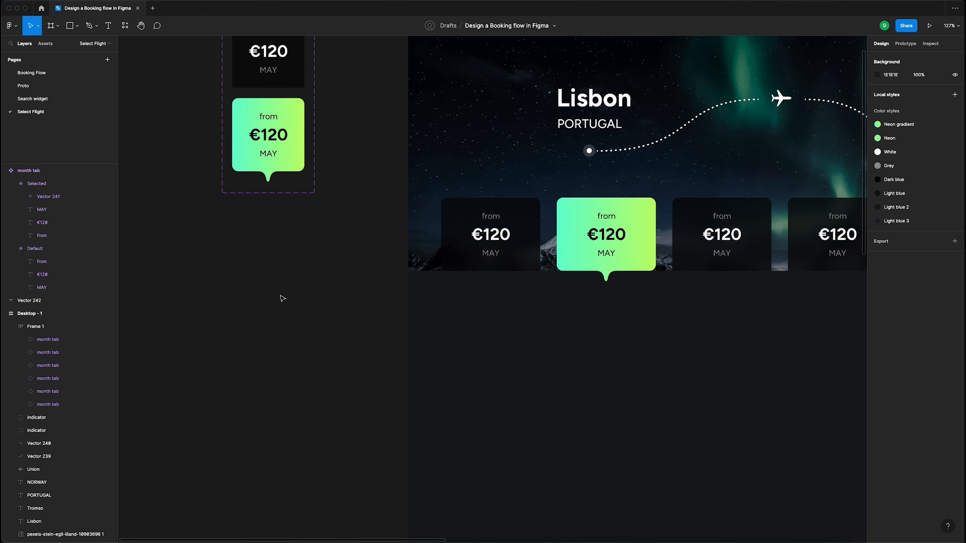
key(r)
drag(226, 239, 268, 294)
drag(306, 322, 308, 324)
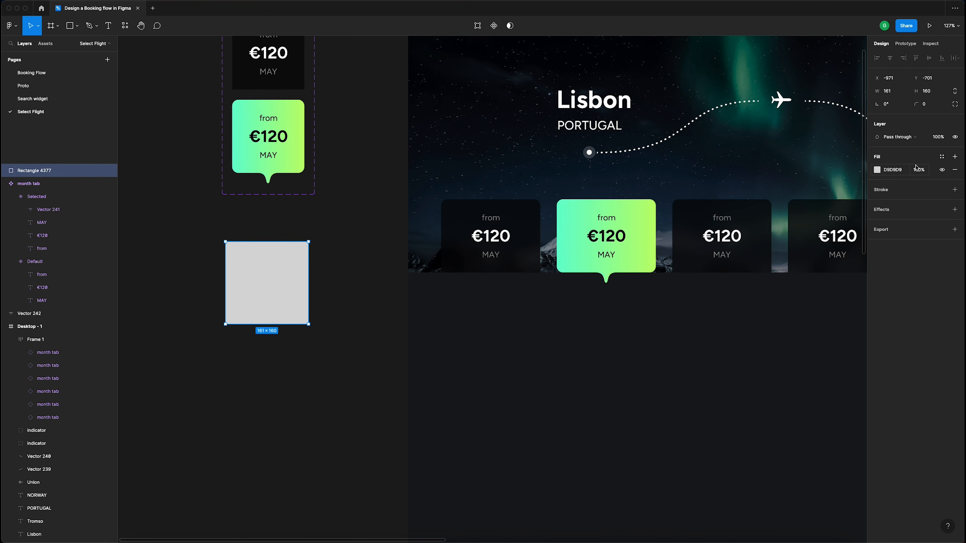
click(941, 156)
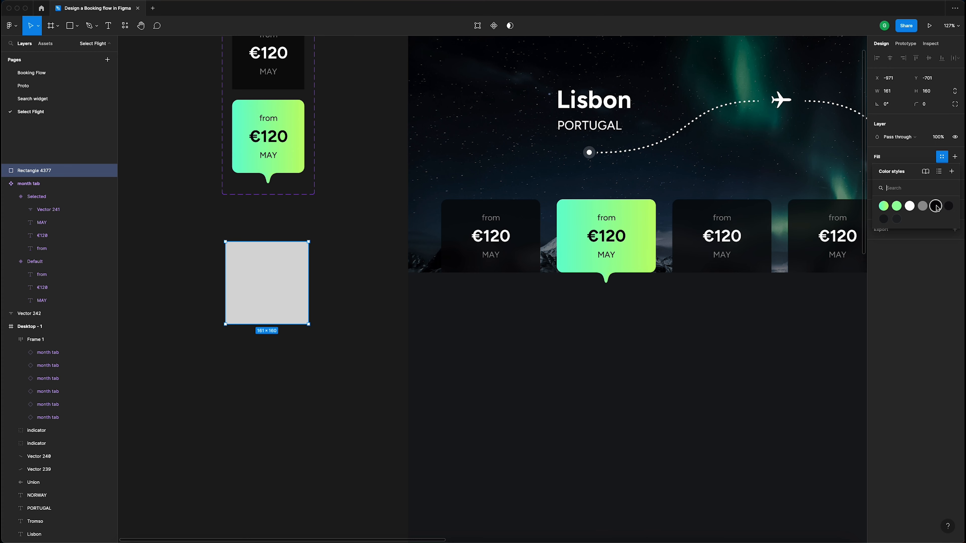
click(935, 206)
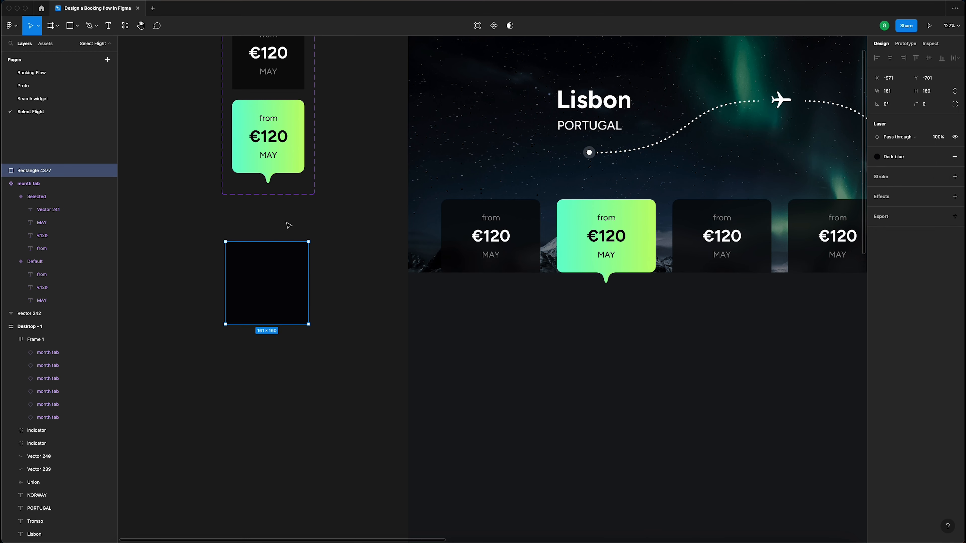
- Add a text reading "SUNDAY 5/12" and place it over the upper part of the dark rectangle
scroll(260, 272, up, 3)
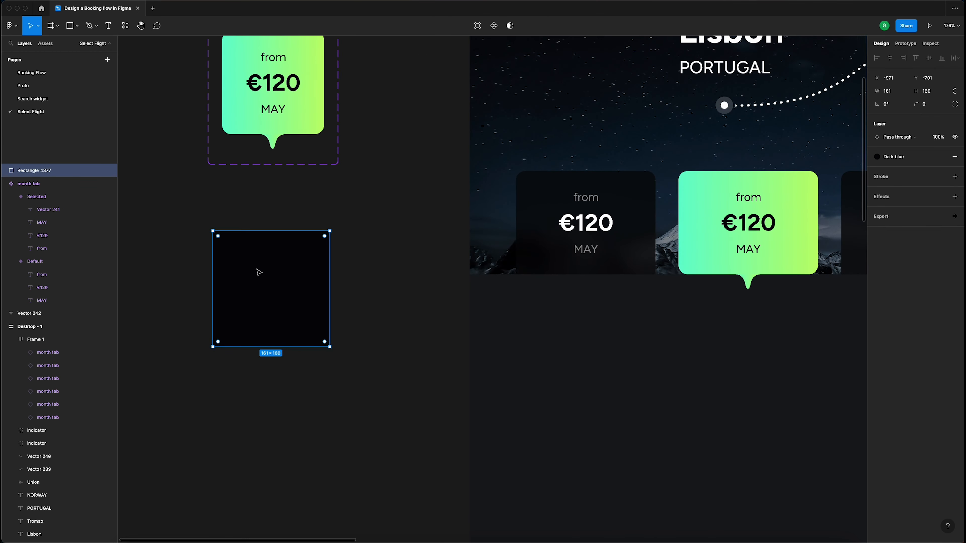
key(t)
click(250, 265)
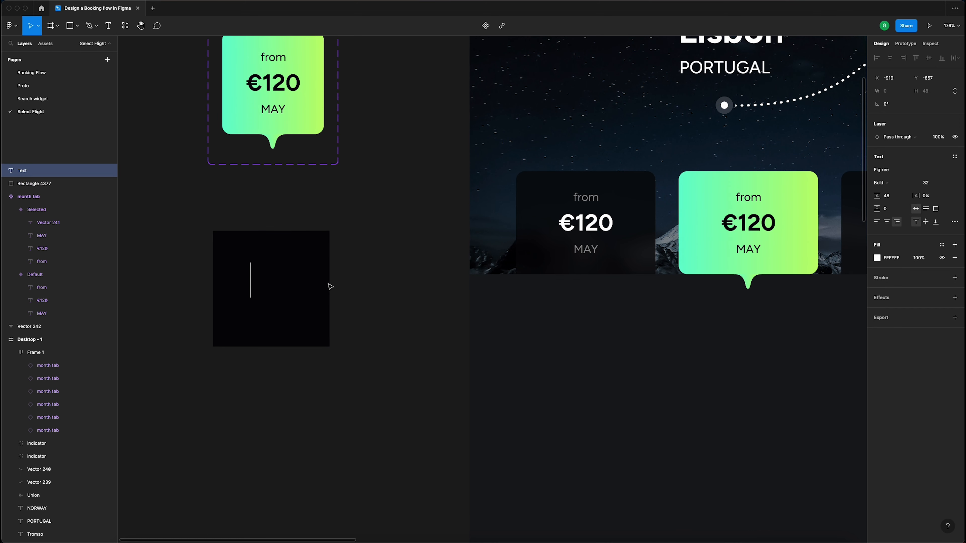
text(SUNDAY)
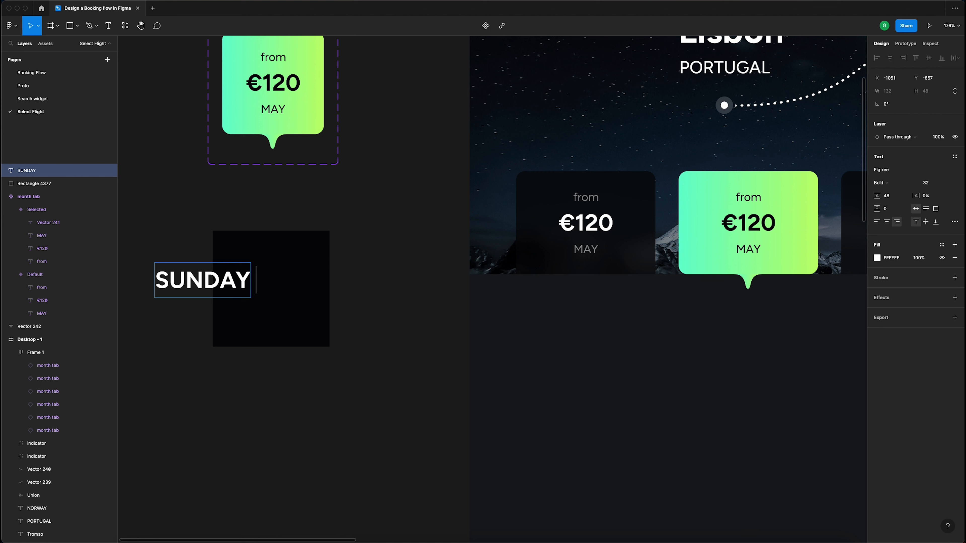
text(5/1)
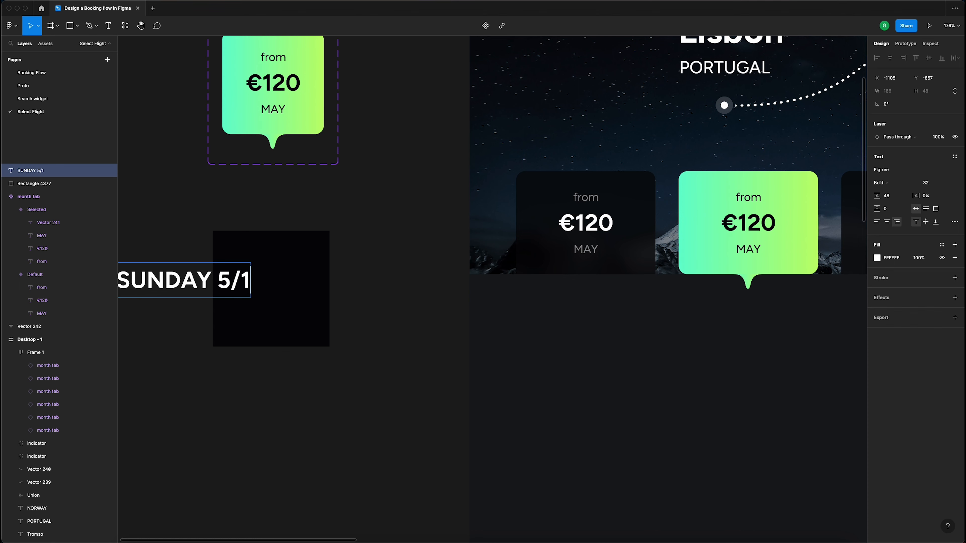
text(2)
key(Escape)
drag(208, 278, 292, 267)
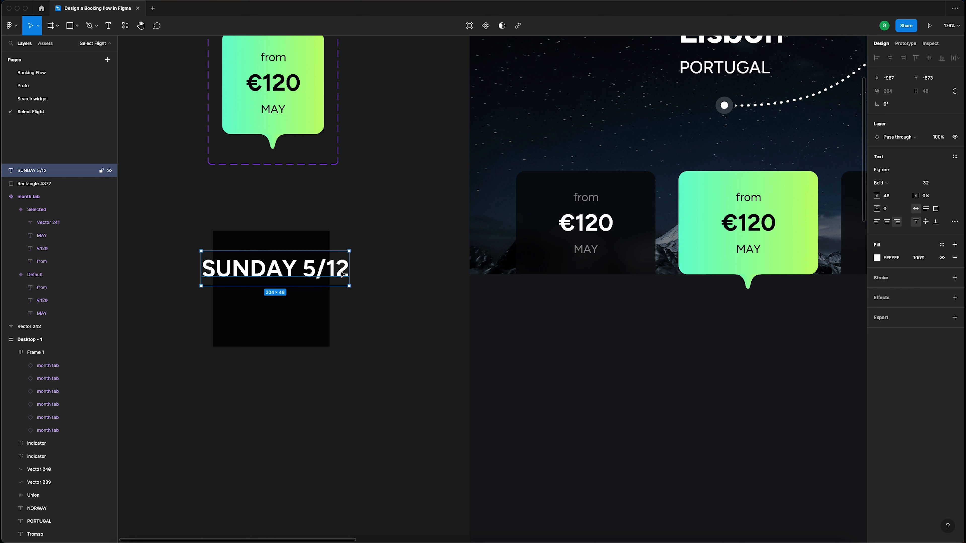
- Try a font size of 12 on the SUNDAY 5/12 text
click(936, 183)
text(12)
key(Return)
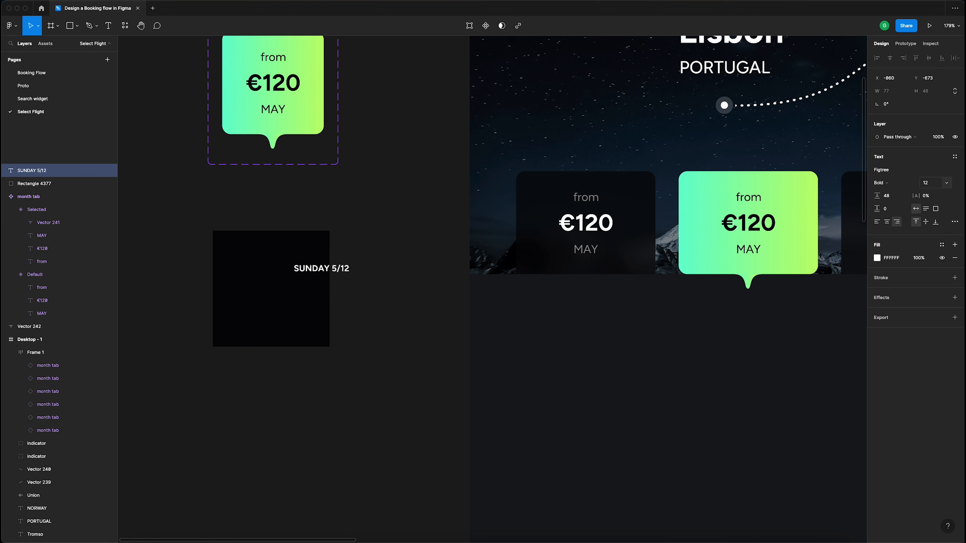
- Set the SUNDAY 5/12 text to font size 14, line height 24 and Regular weight
click(931, 183)
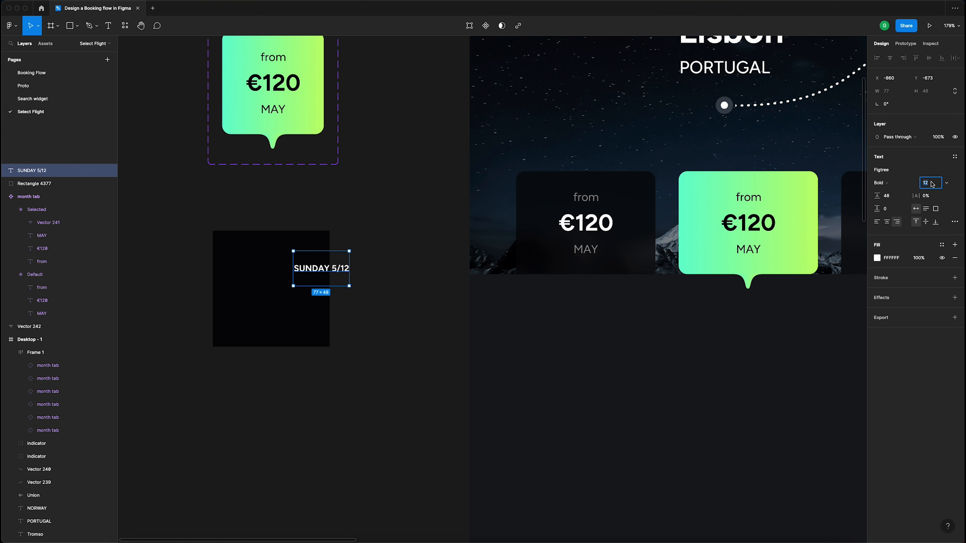
text(14)
key(Return)
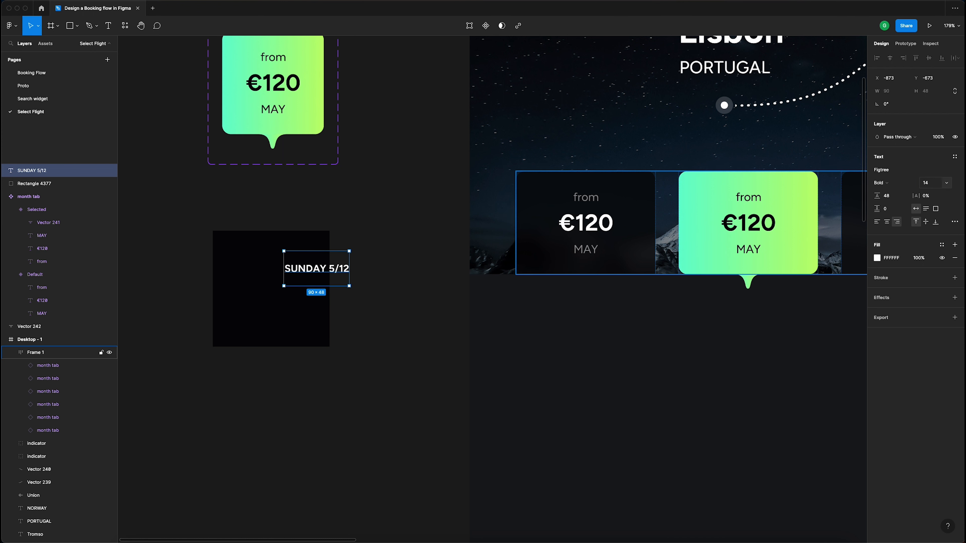
click(896, 198)
text(24)
key(Return)
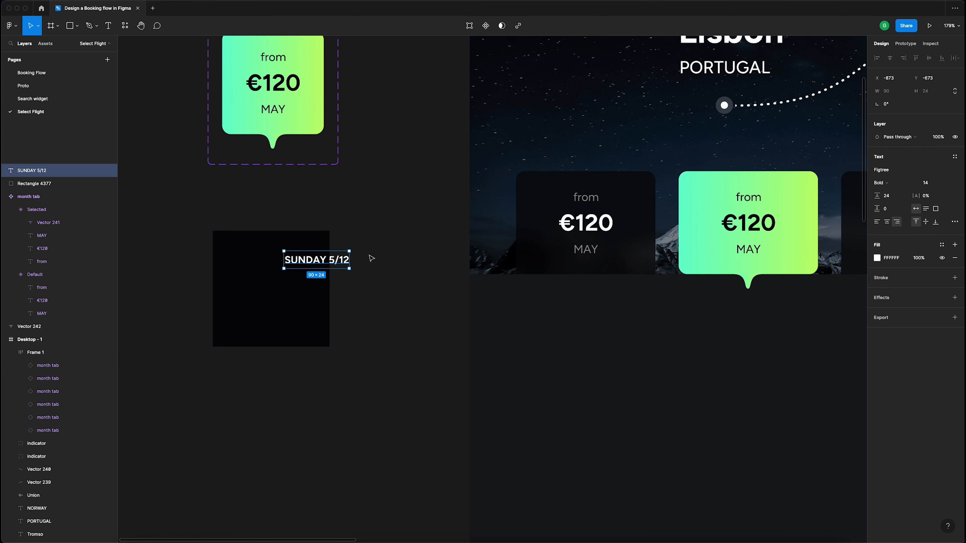
click(901, 184)
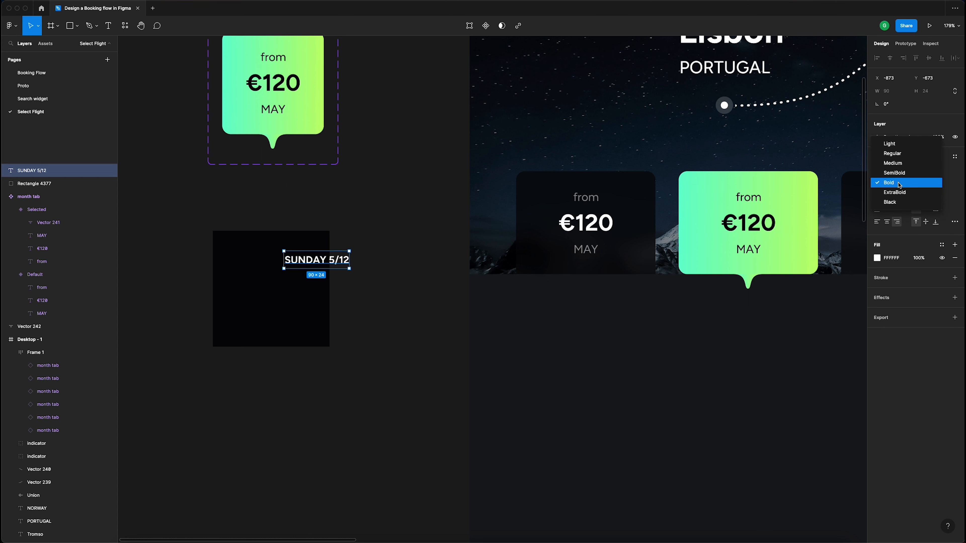
click(900, 155)
- Duplicate the SUNDAY 5/12 text below itself and set the copy's font size to 32 and line height to 48
drag(308, 262, 286, 292)
scroll(285, 290, down, 2)
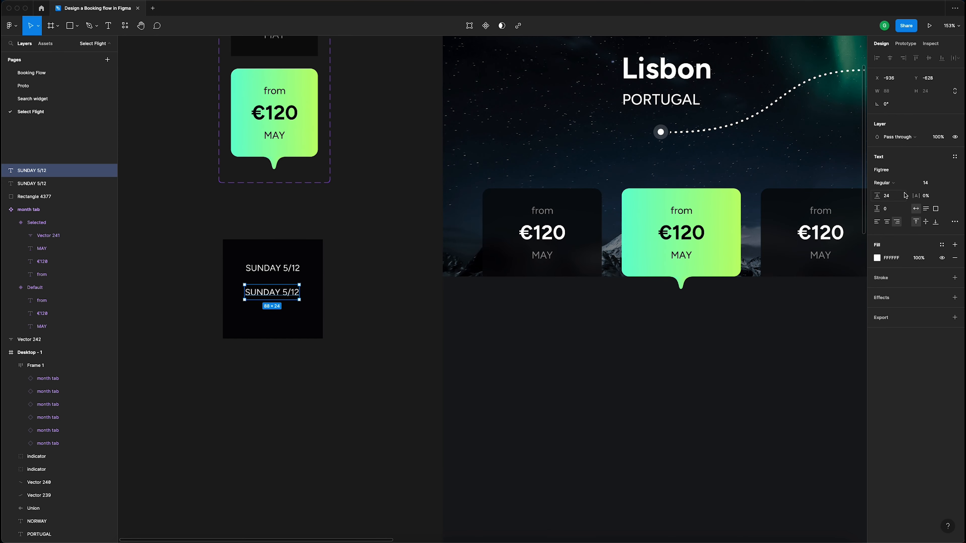
click(935, 184)
text(32)
key(Return)
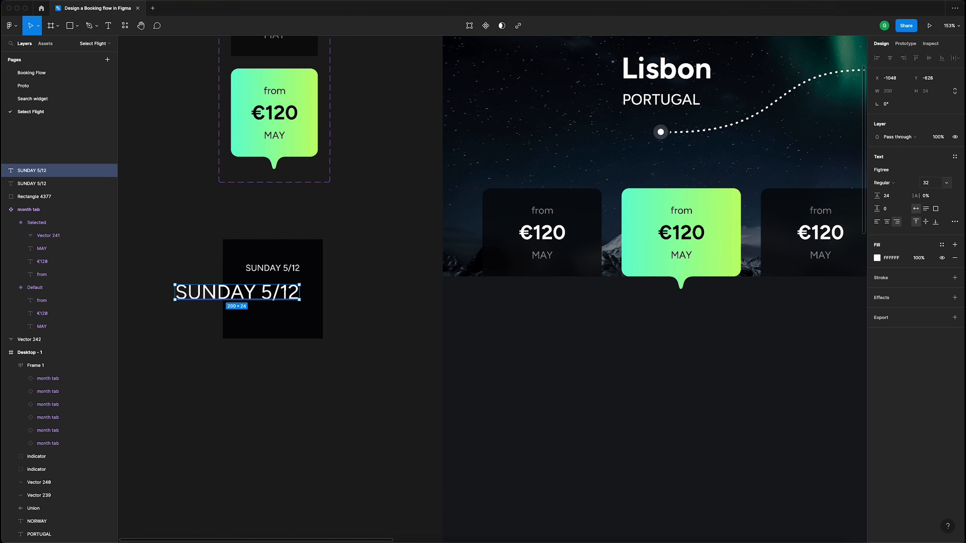
click(889, 197)
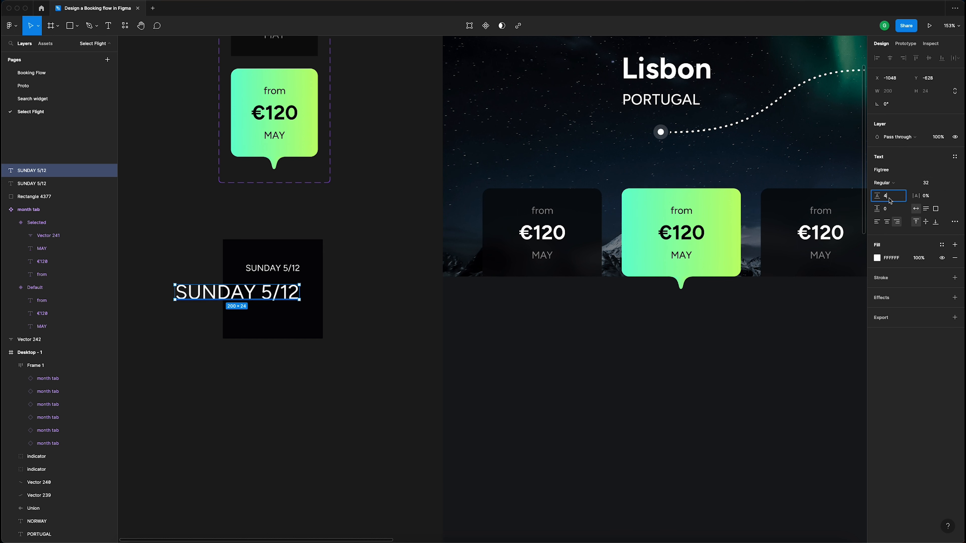
key(Return)
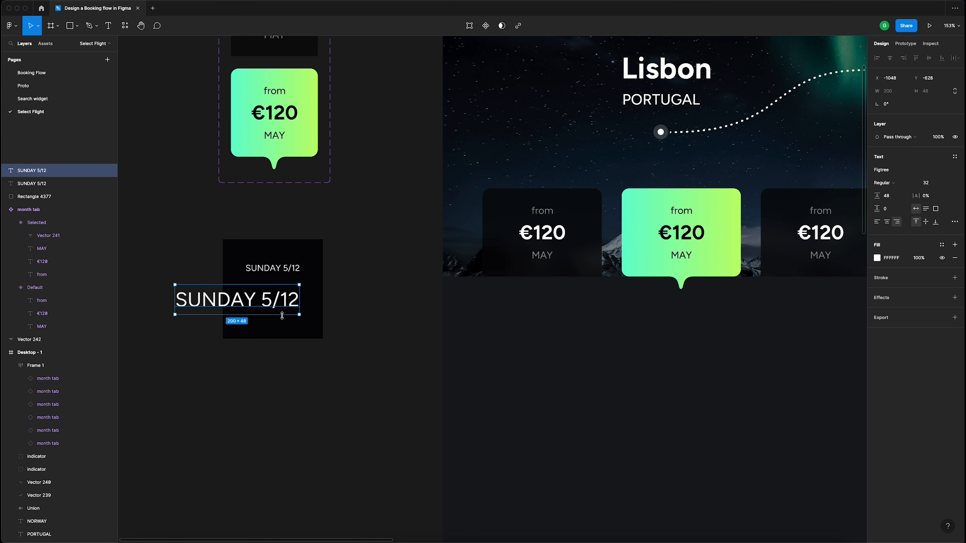
- Replace the content of the enlarged text copy with "€120"
double_click(272, 301)
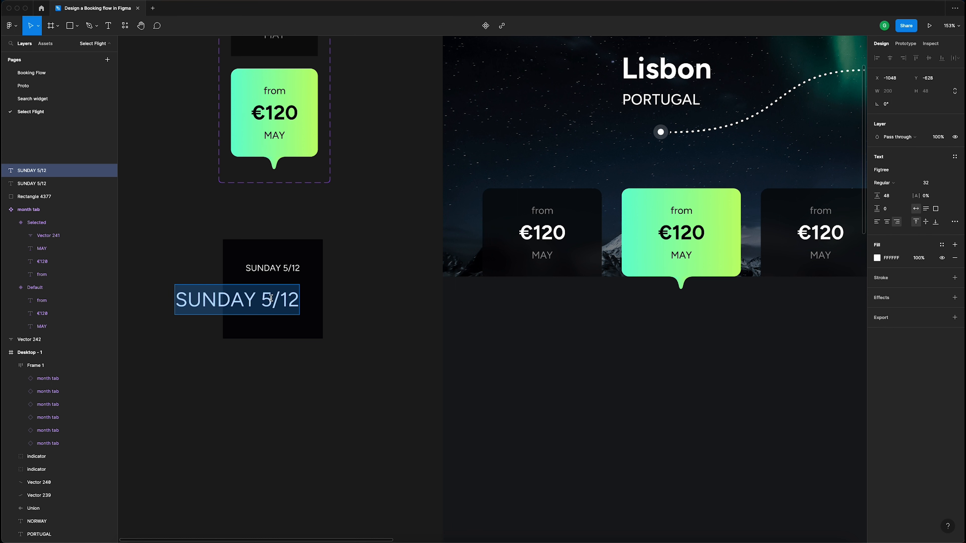
text(€12)
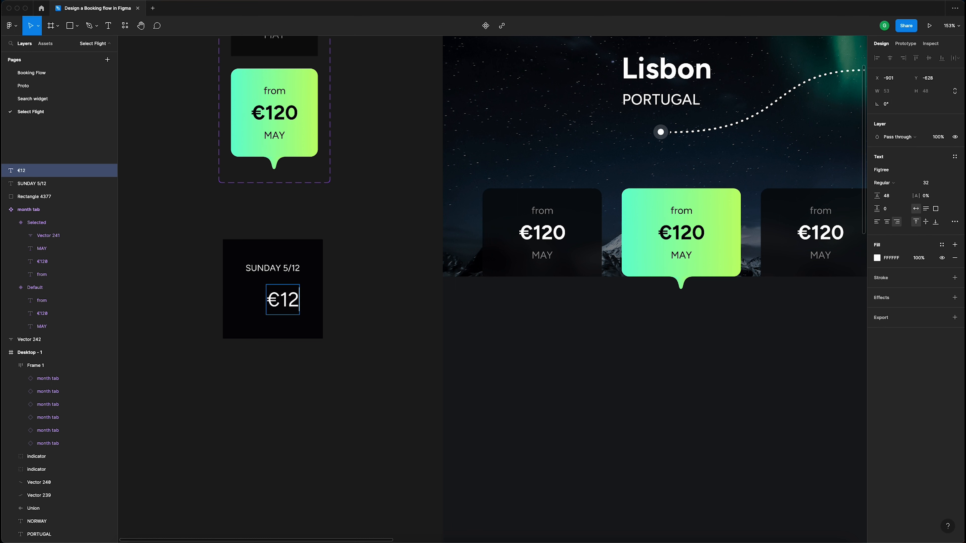
text(0)
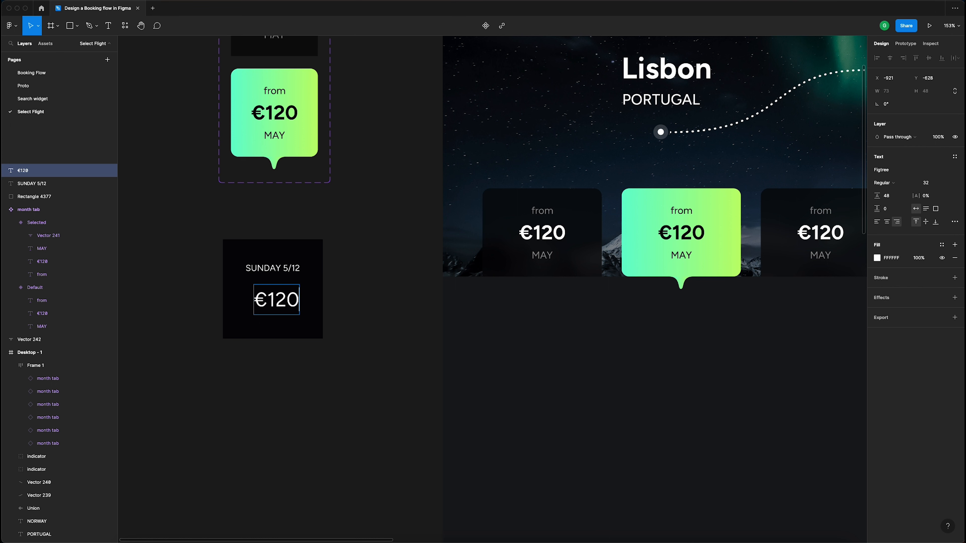
key(Escape)
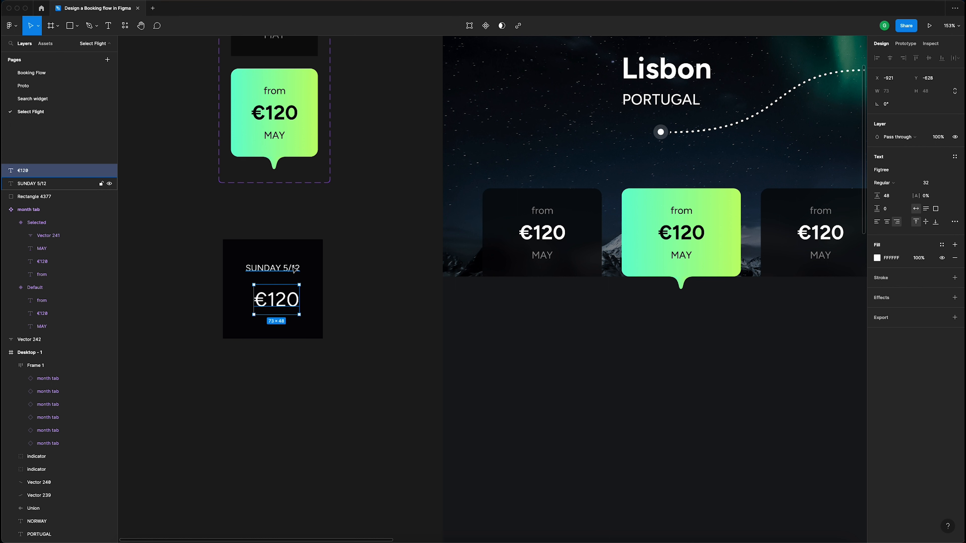
- Center-align the text of the date and €120 layers and apply the White color style to both
shift+click(273, 268)
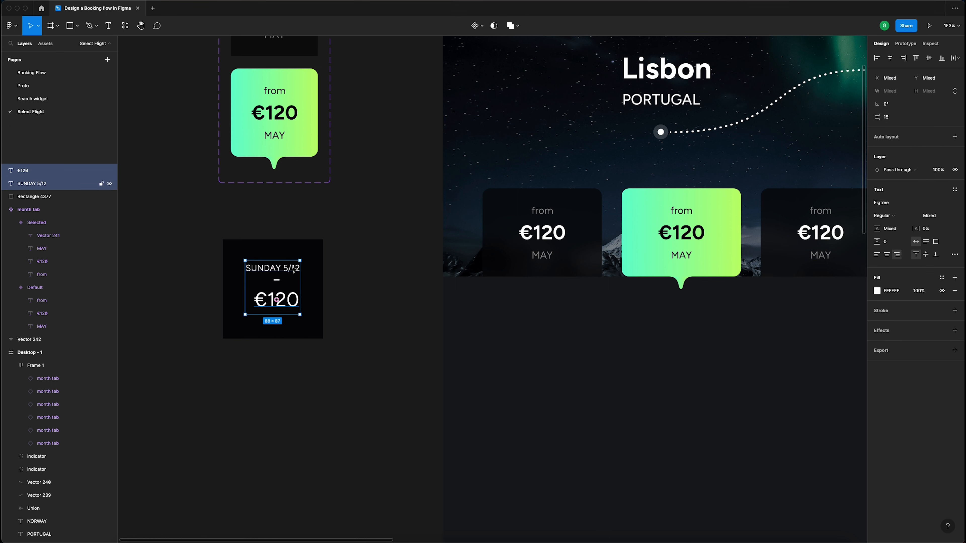
click(888, 257)
click(941, 277)
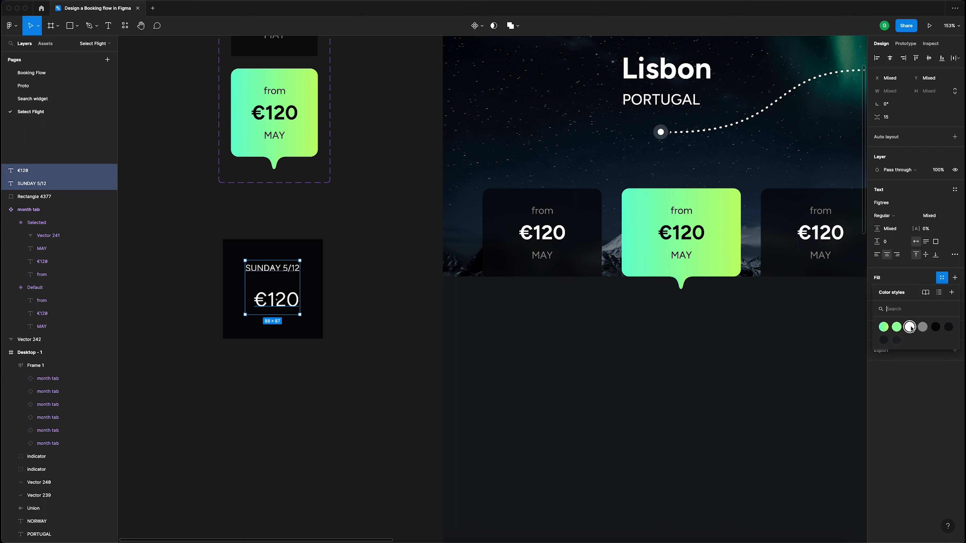
click(910, 328)
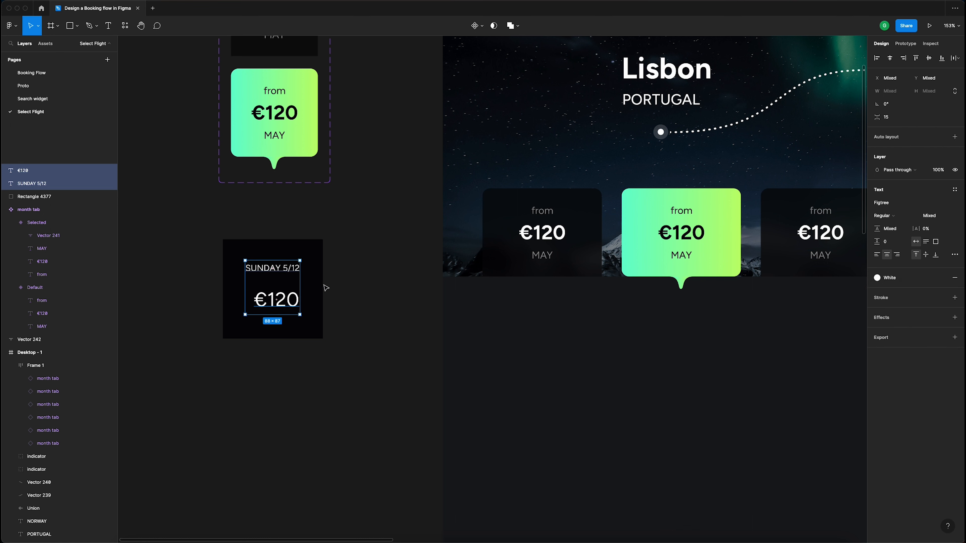
click(366, 255)
- Place the €120 text directly under the date and add a copy of the date text below it reading "Round-trip"
mouse_move(283, 303)
mouse_down()
mouse_move(280, 280)
mouse_move(278, 314)
mouse_up()
click(282, 268)
double_click(274, 312)
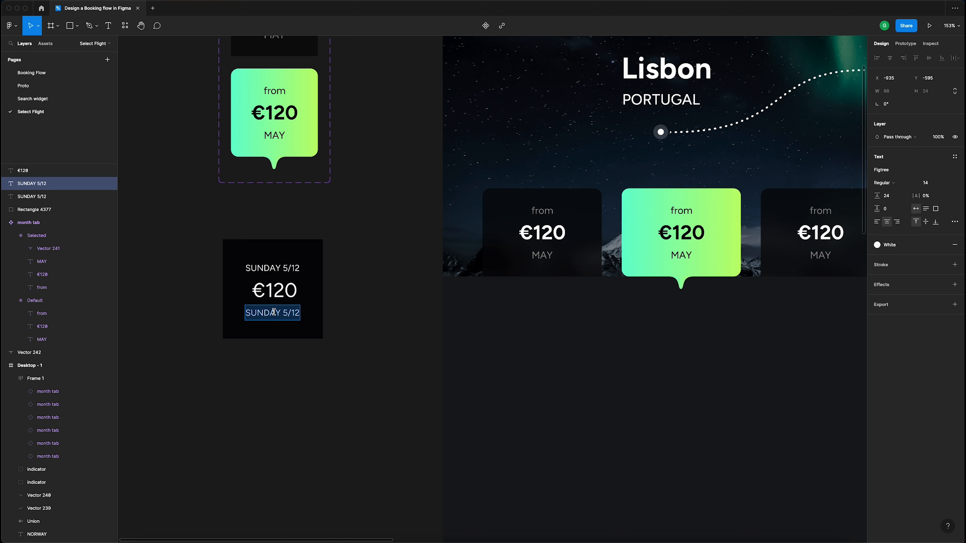
text(R)
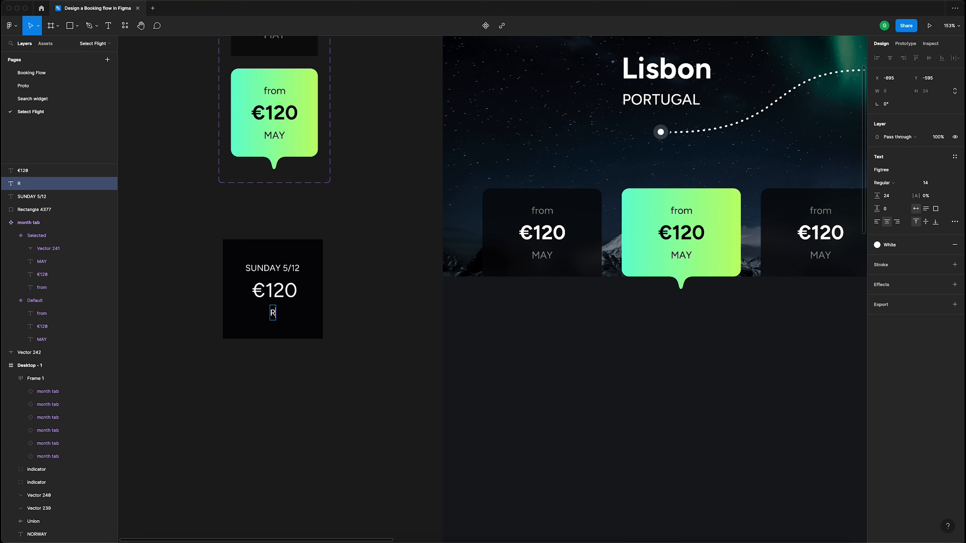
text(ound-trip)
key(Escape)
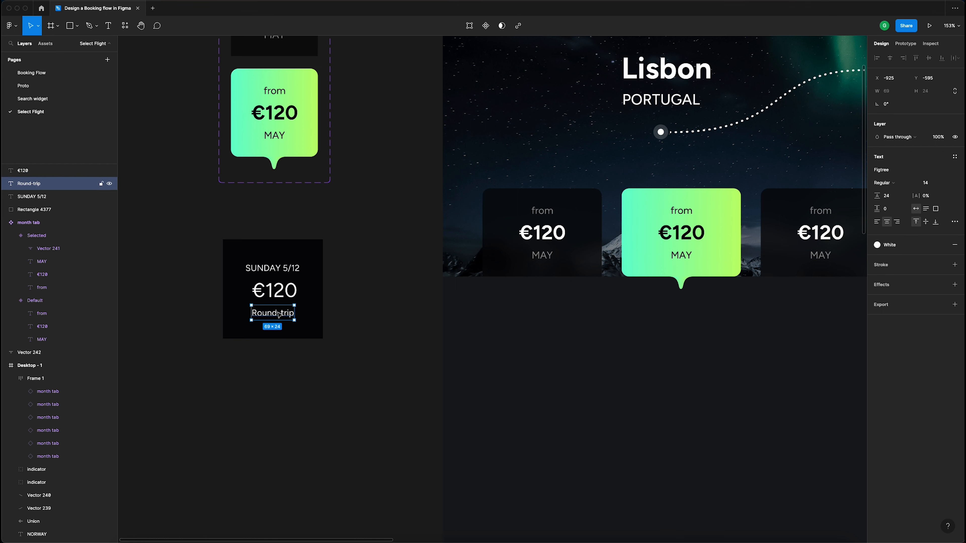
- Align the date, €120 and Round-trip texts on their horizontal centers
drag(279, 314, 282, 314)
click(278, 298)
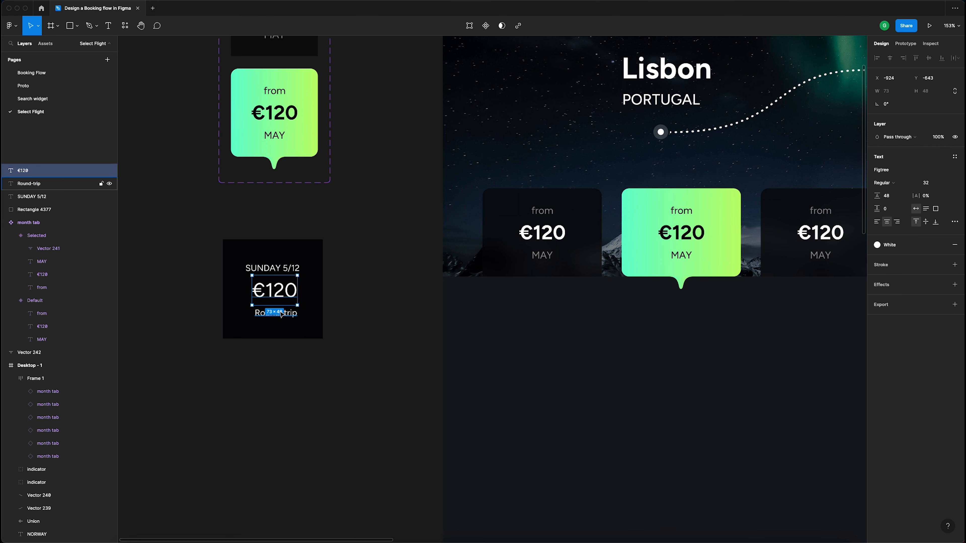
click(281, 314)
shift+click(274, 290)
shift+click(272, 268)
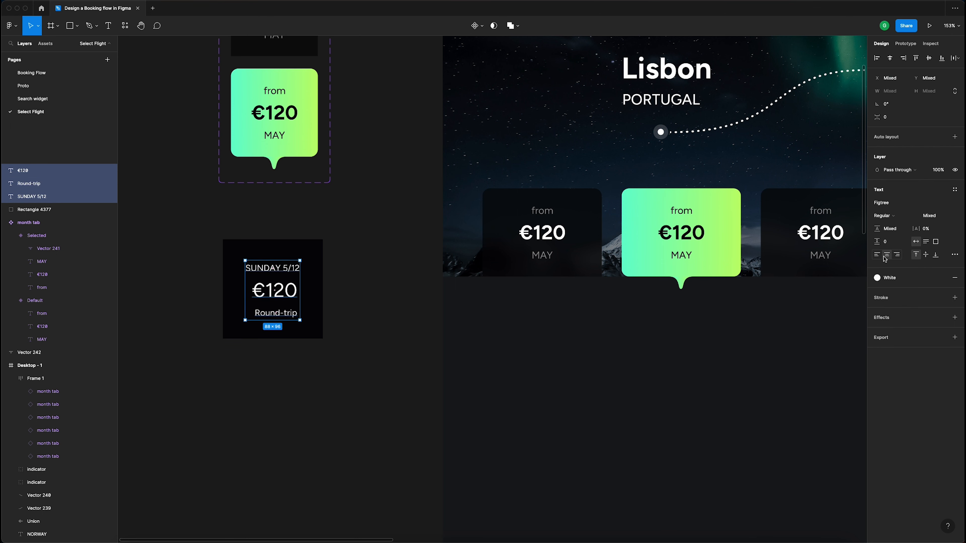
click(889, 58)
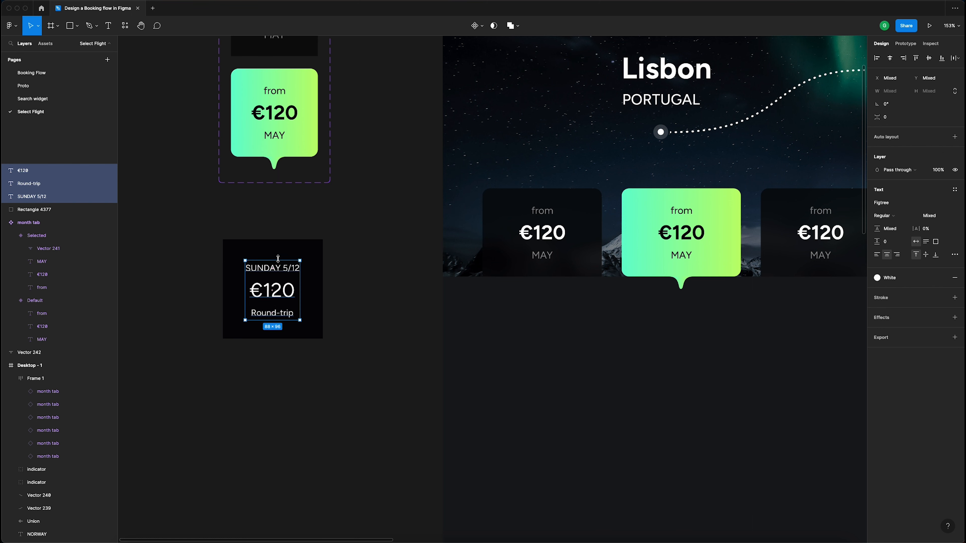
- Combine the dark rectangle and its three texts into one auto layout frame
drag(204, 219, 367, 392)
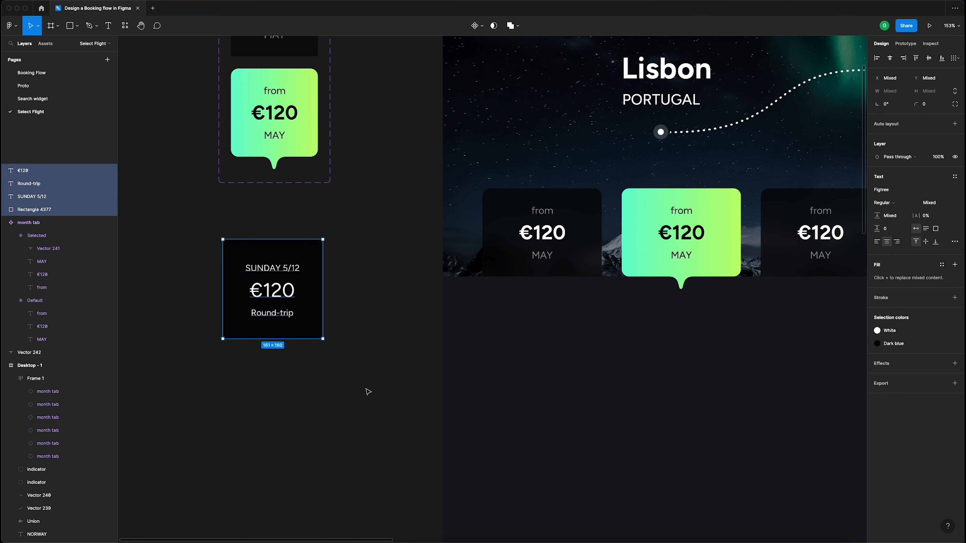
click(315, 243)
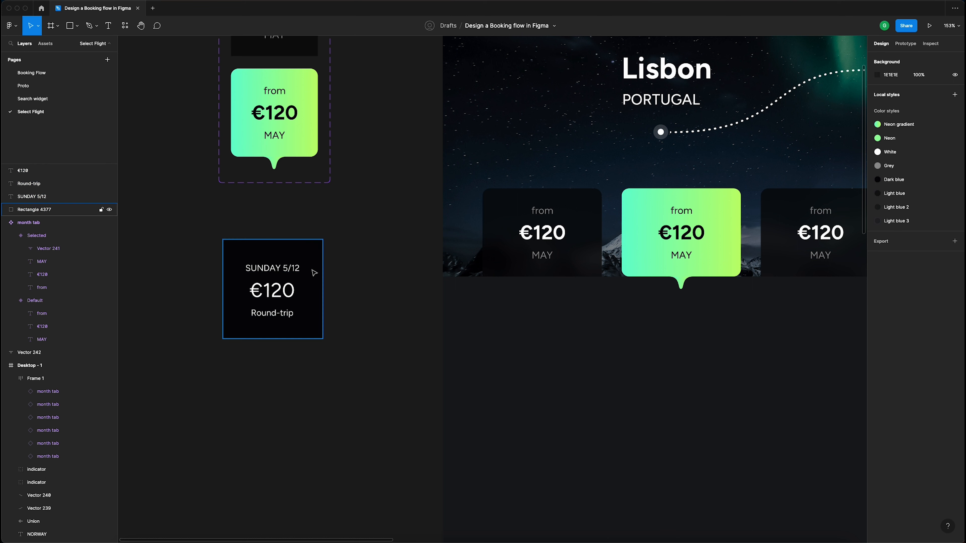
shift+click(273, 270)
shift+click(271, 291)
shift+click(271, 313)
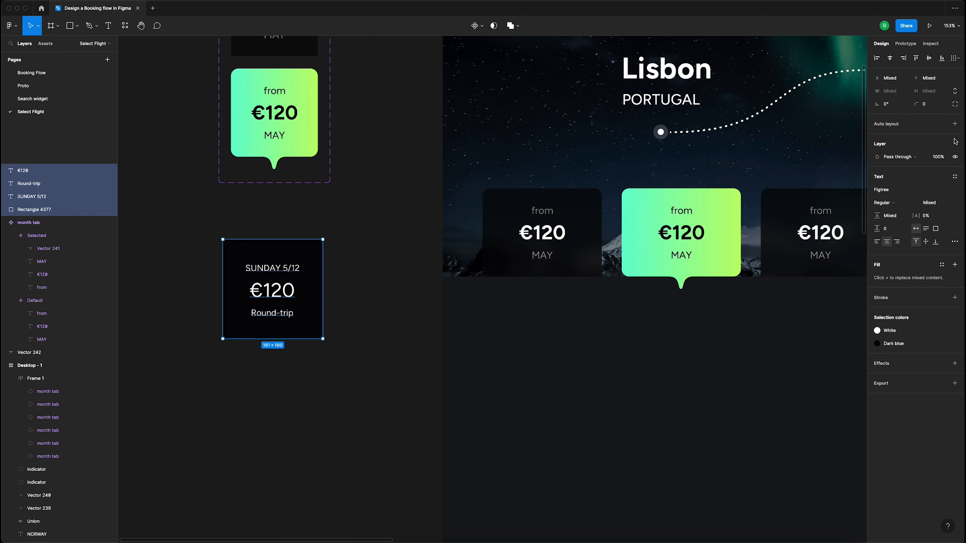
click(954, 124)
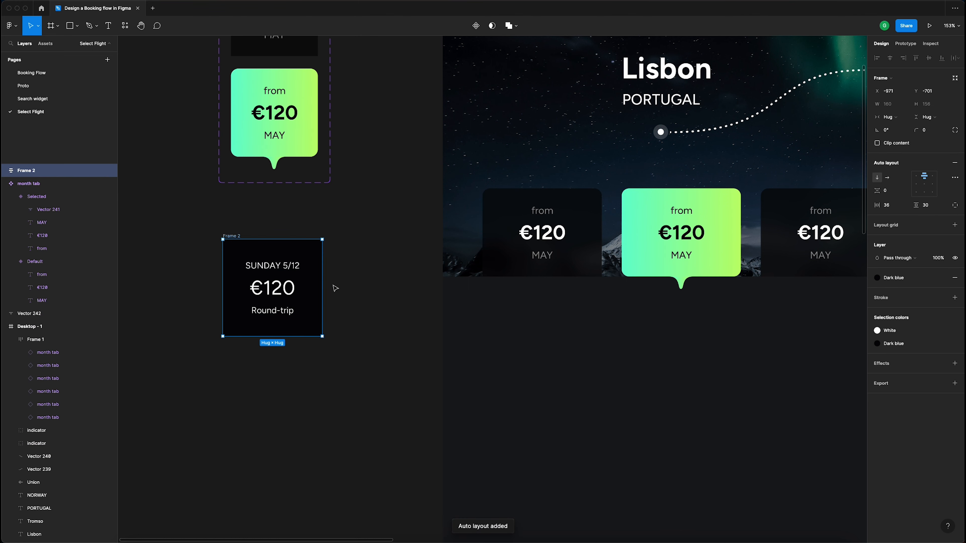
- Set the corner radius of the day card frame to 12
ctrl+scroll(328, 280, down, 5)
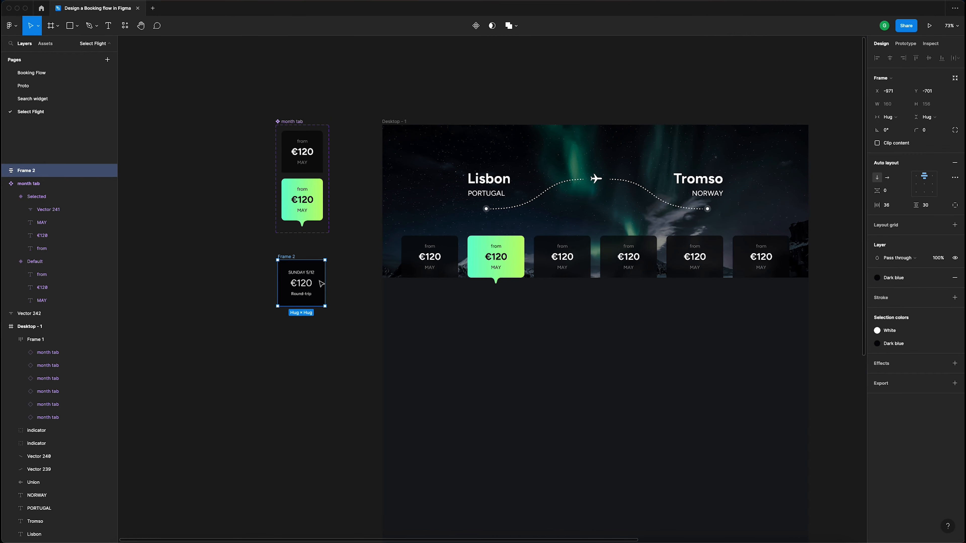
ctrl+scroll(320, 280, up, 5)
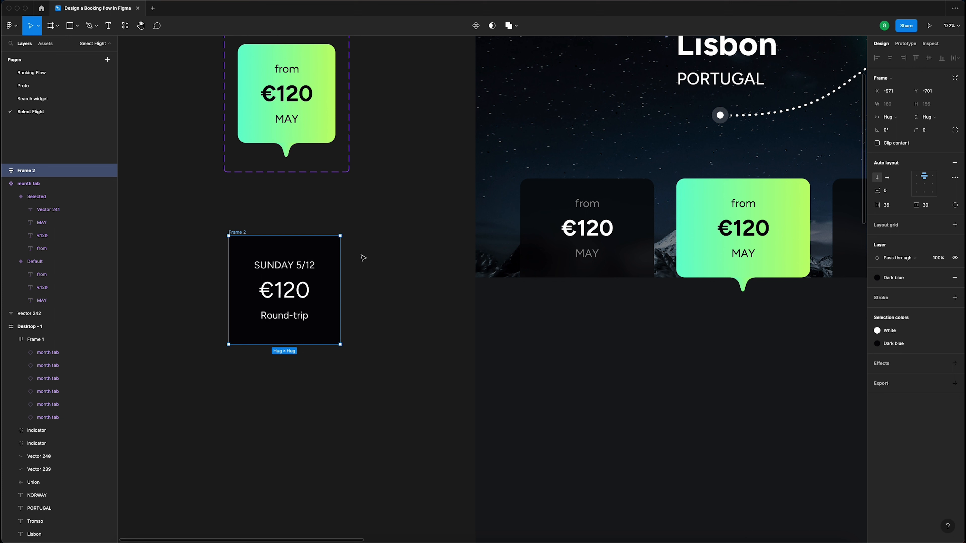
click(929, 133)
text(12)
key(Return)
click(401, 196)
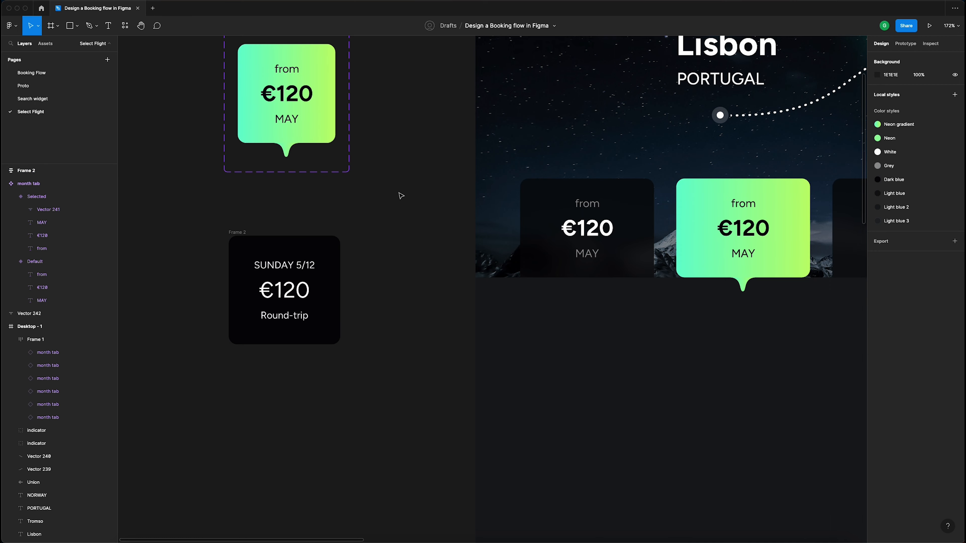
- Rename the Frame 2 price card as "day tab"
scroll(401, 198, down, 5)
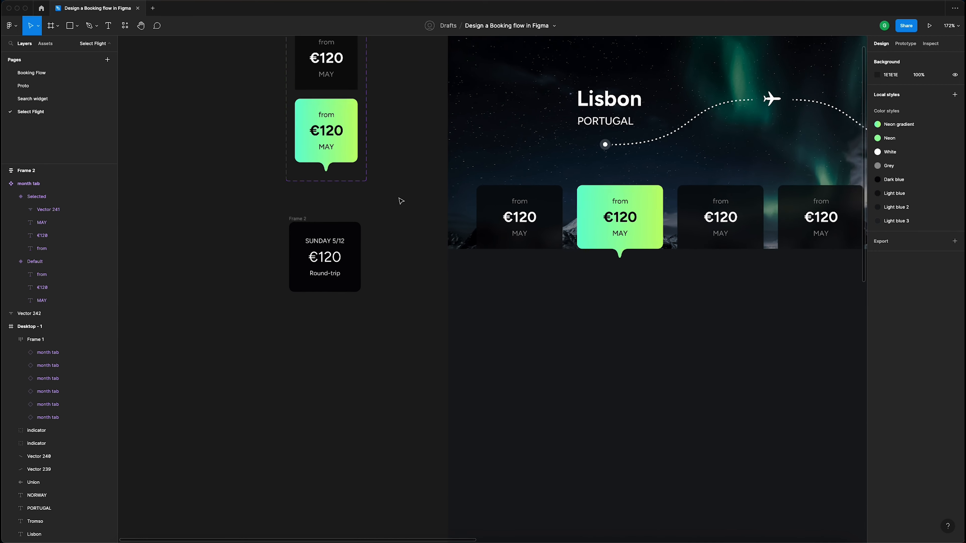
click(307, 218)
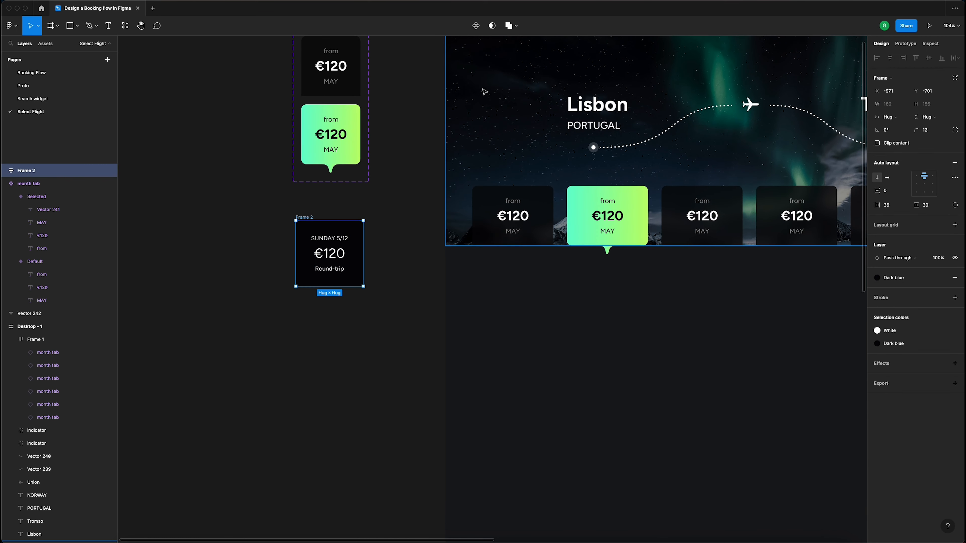
double_click(37, 171)
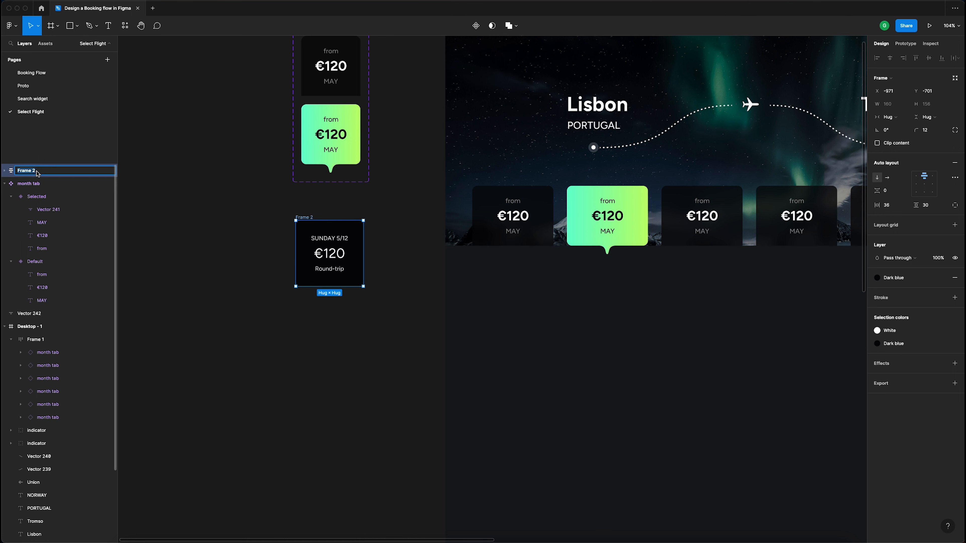
text(day tab)
key(Return)
- Turn the day tab frame into a component and add a second variant named "Selected"
scroll(335, 238, up, 4)
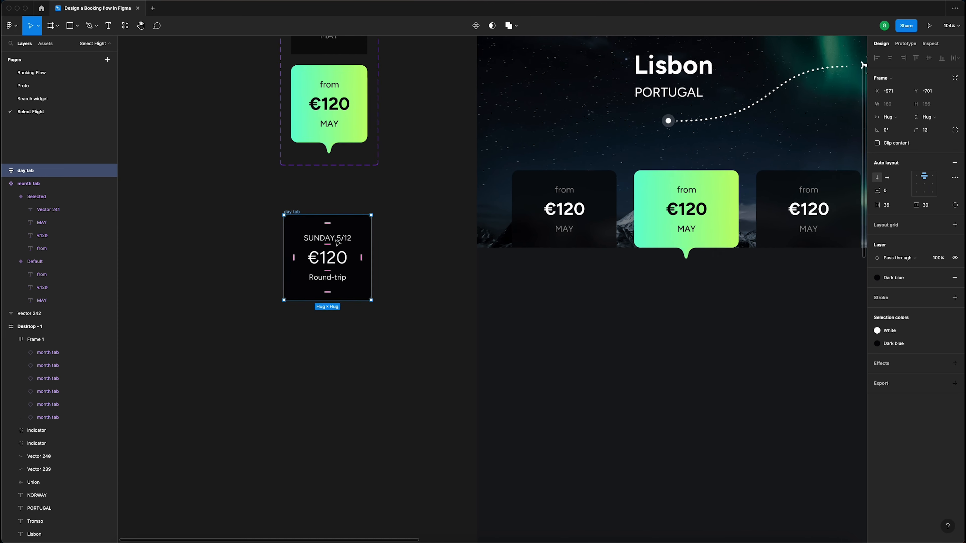
click(476, 26)
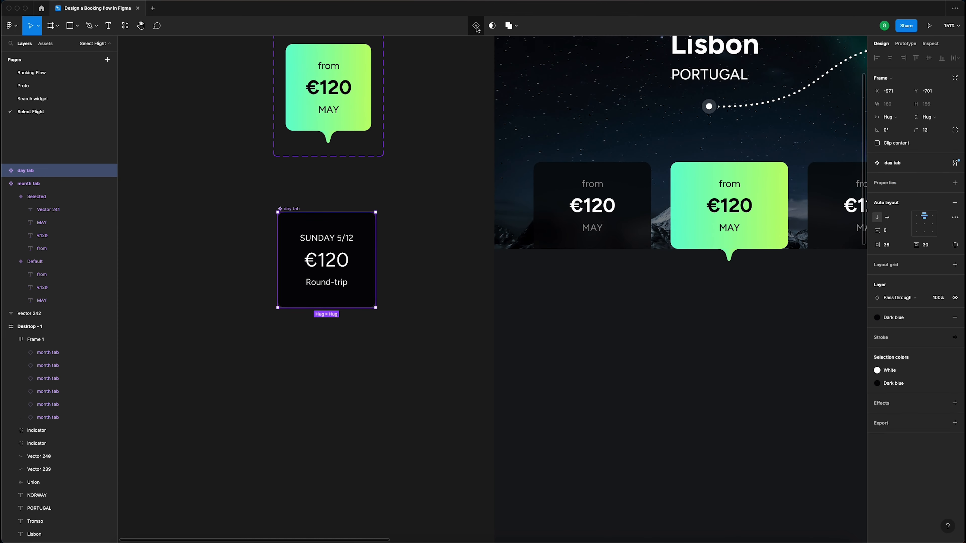
click(476, 26)
click(326, 353)
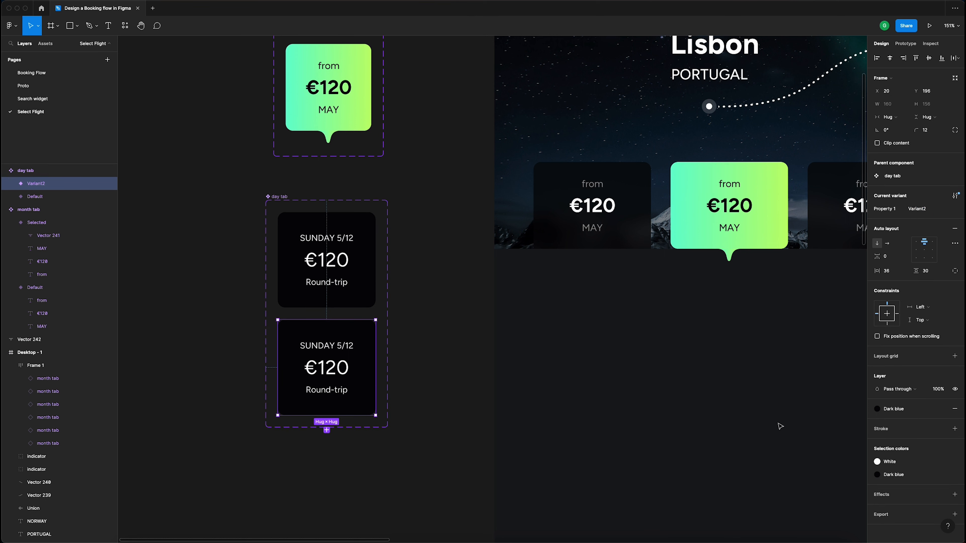
click(933, 208)
text(Selected)
key(Return)
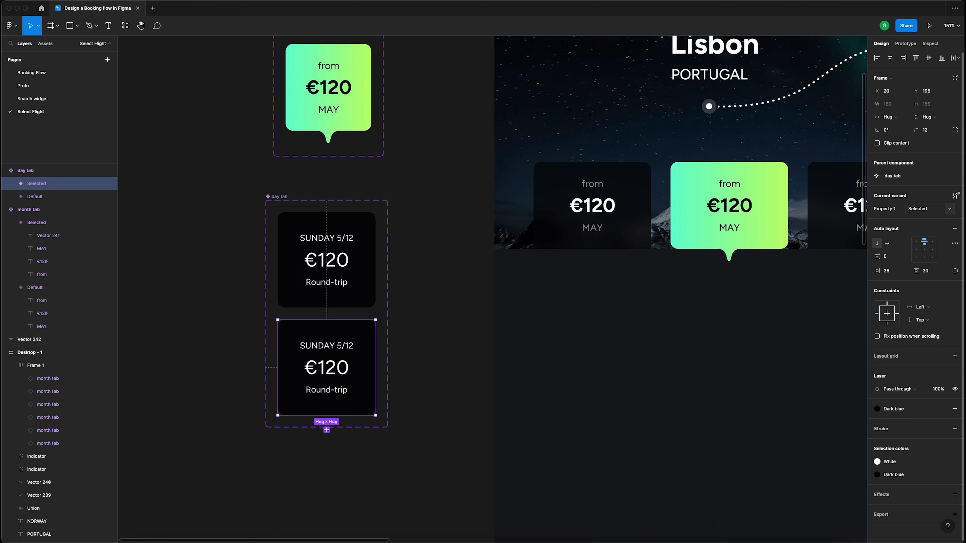
- Fill the Selected variant of day tab with the Neon gradient style and recolour its white text to Dark blue
click(906, 410)
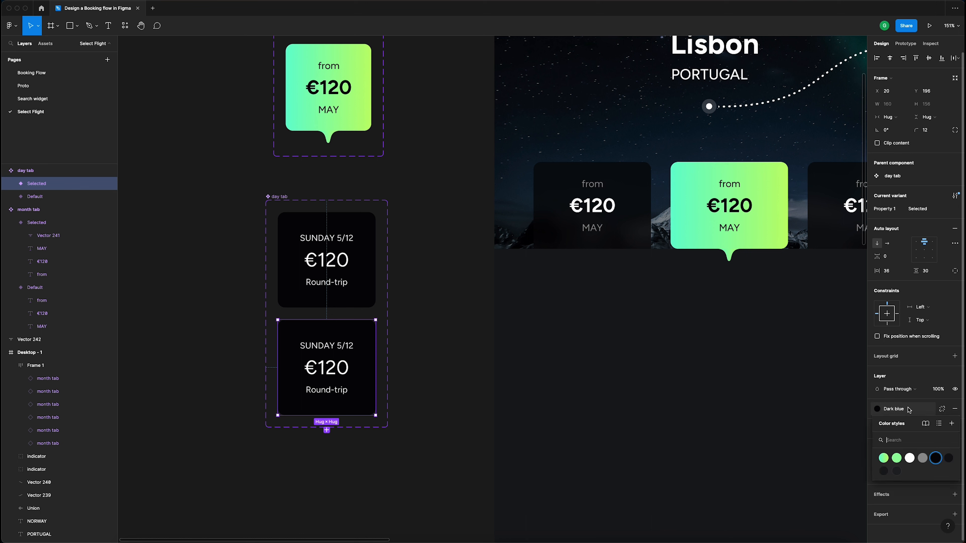
click(884, 459)
click(877, 461)
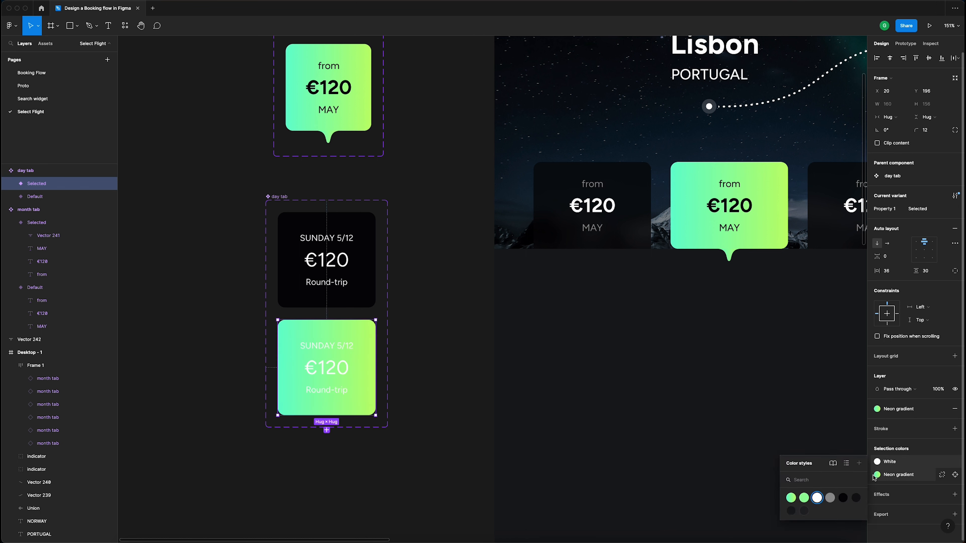
click(842, 497)
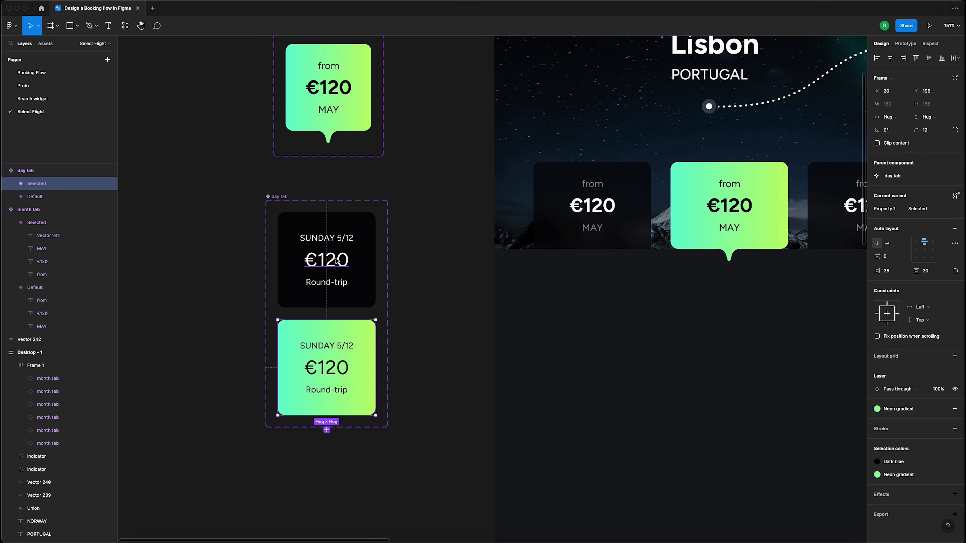
- Set the €120 price text in both day tab variants to Bold weight
double_click(344, 263)
shift+click(339, 369)
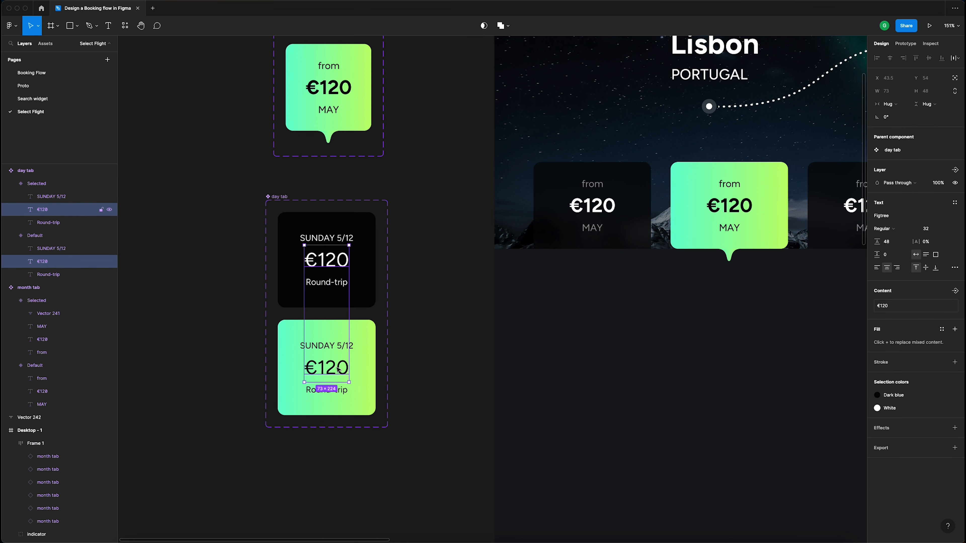
click(892, 229)
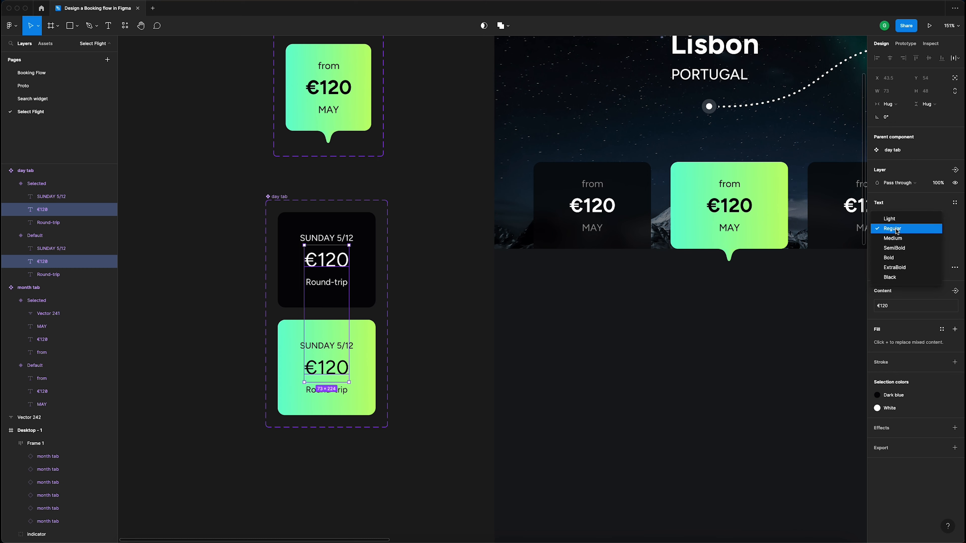
click(900, 259)
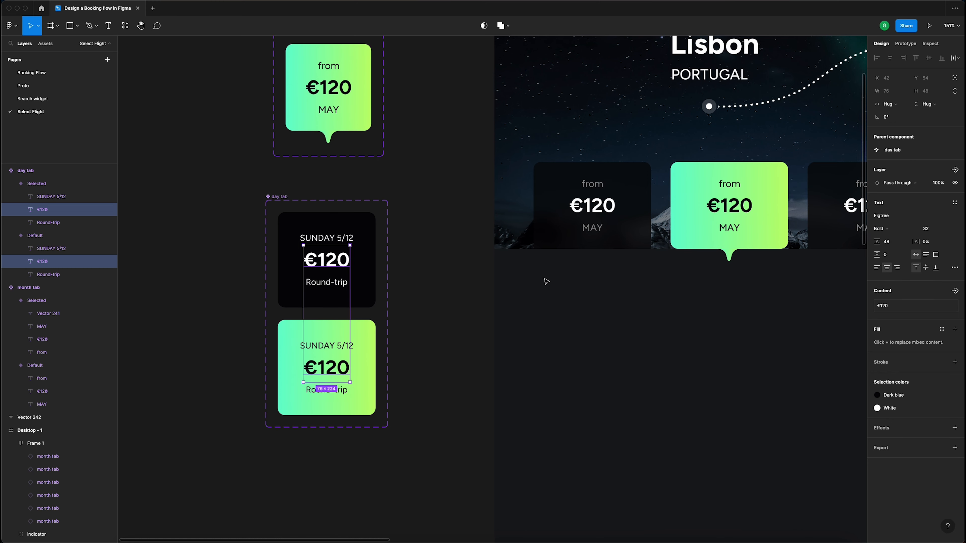
click(407, 217)
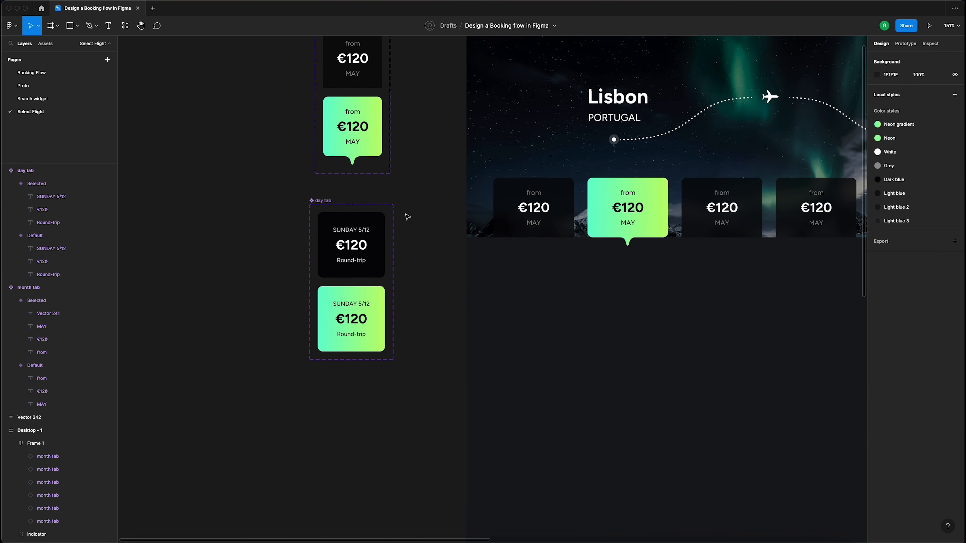
- Search the local components for "day" and place a day tab instance in the Desktop - 1 frame below the month tabs
drag(391, 214, 229, 217)
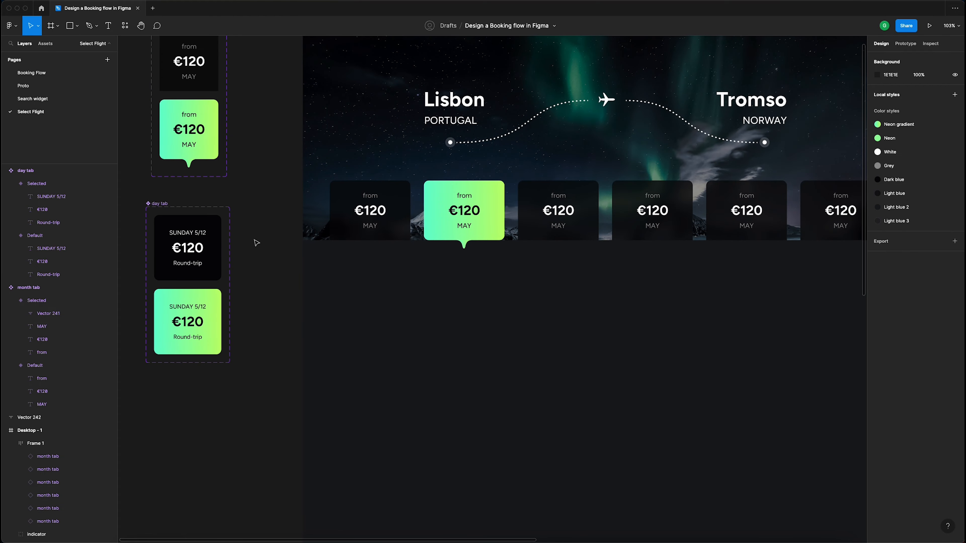
scroll(260, 308, left, 3)
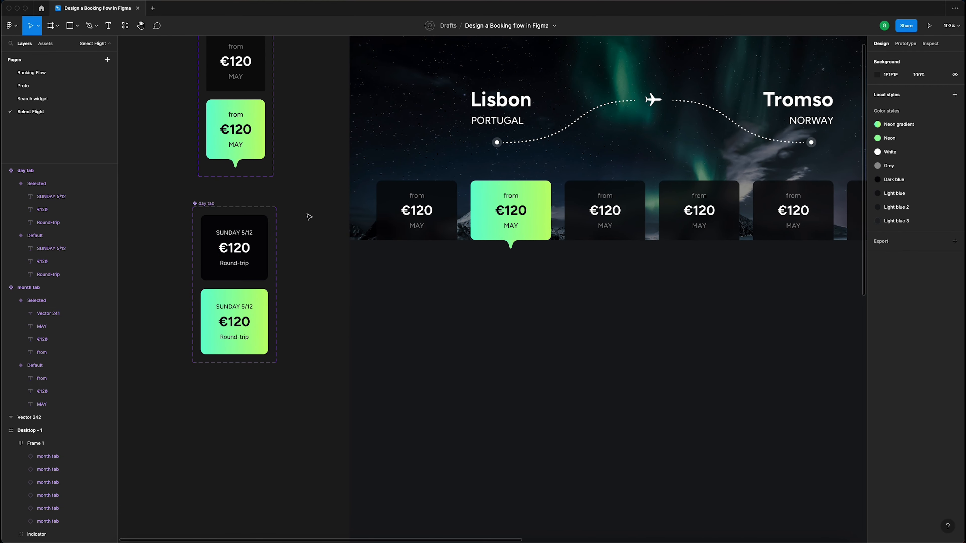
scroll(458, 277, down, 5)
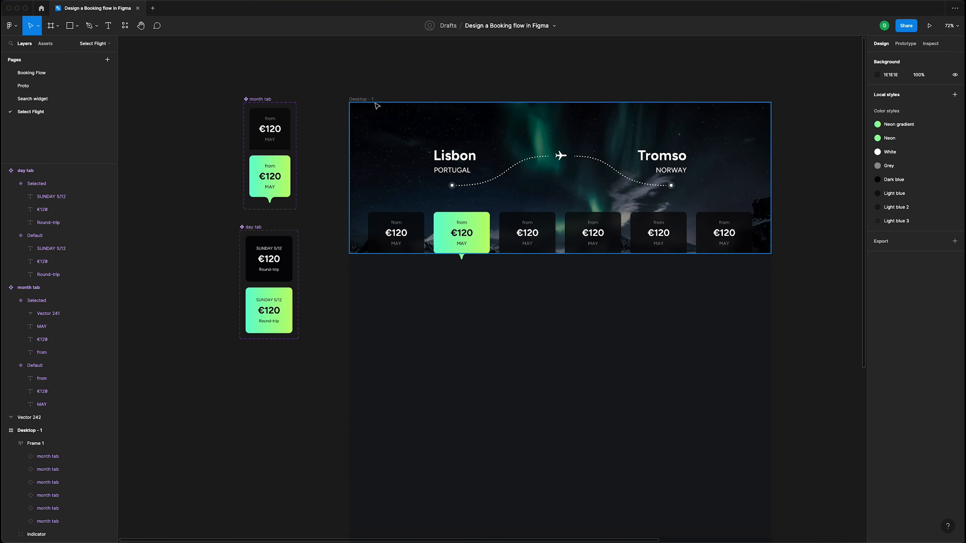
click(378, 106)
scroll(733, 347, up, 2)
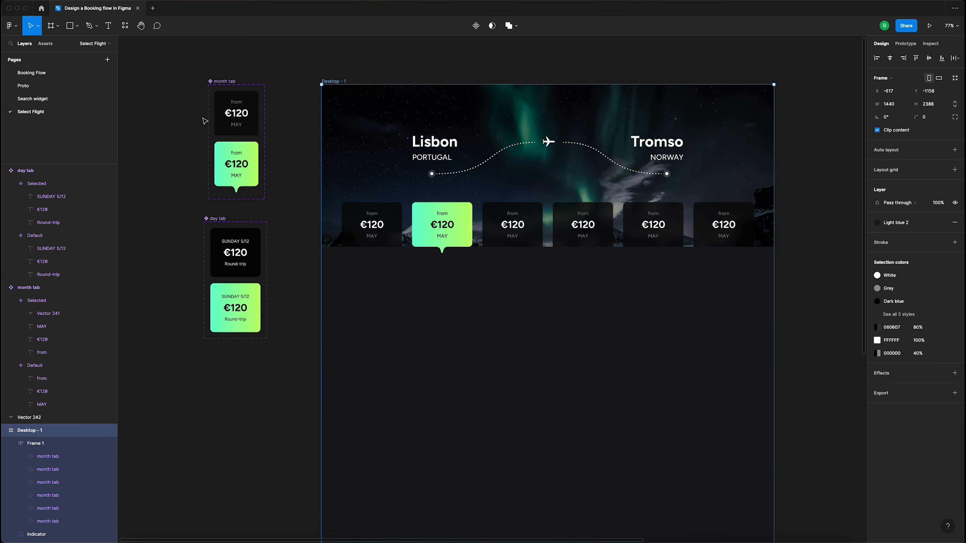
click(125, 26)
text(day)
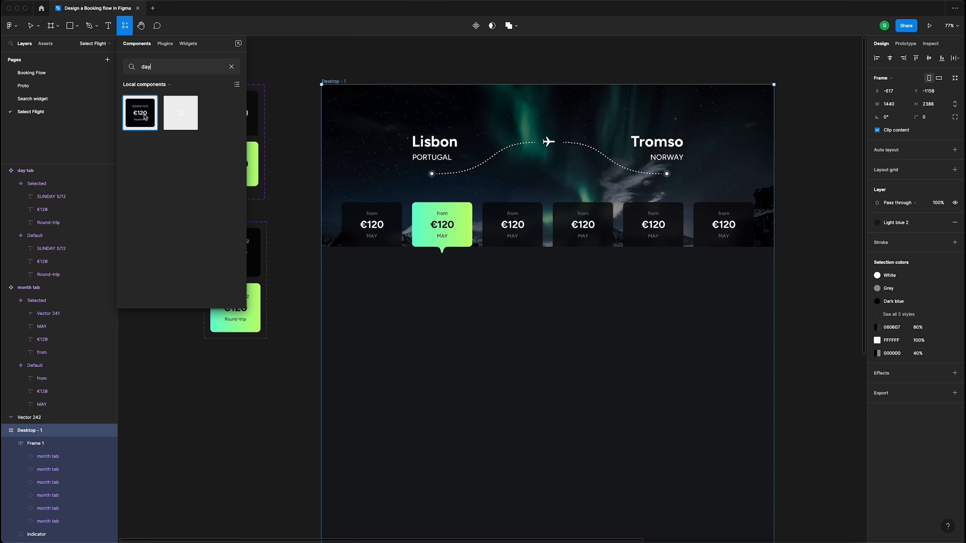
drag(140, 113, 455, 313)
- Duplicate the day tab instance into a horizontal row of seven with 26 px gaps
key(super+d)
key(super+d)
key(super+d)
key(super+d)
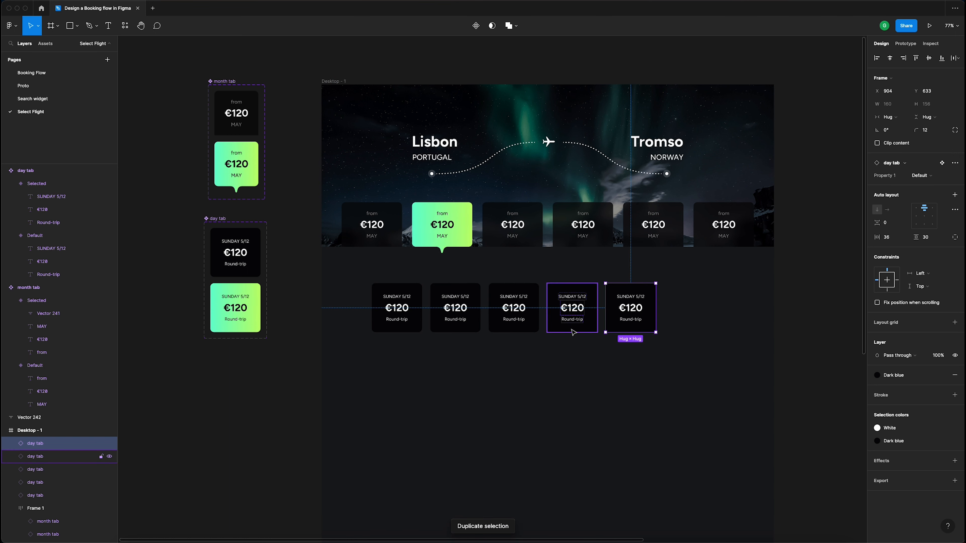
key(super+d)
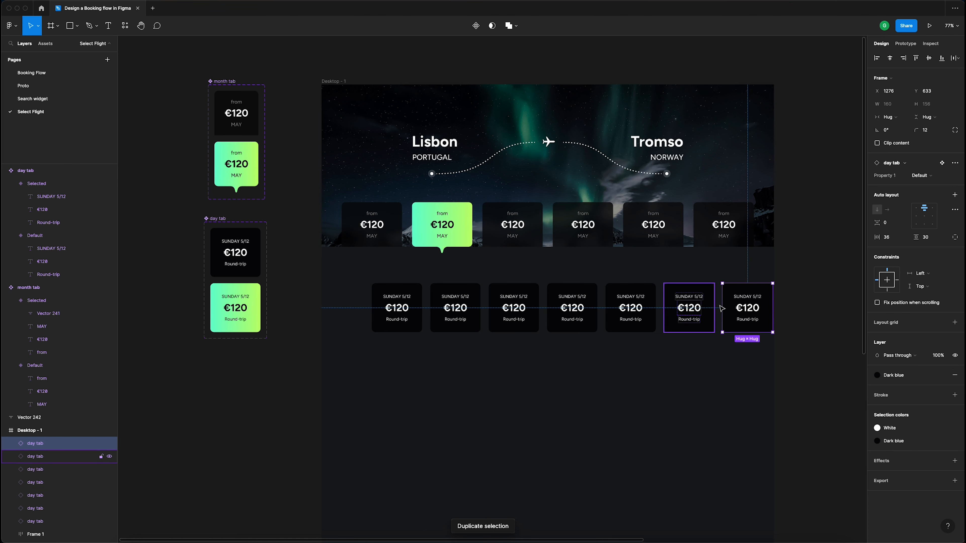
- Delete the last day tab and centre the remaining six in the Desktop - 1 frame below the month tabs at Y 580
drag(759, 356, 370, 315)
drag(742, 300, 720, 288)
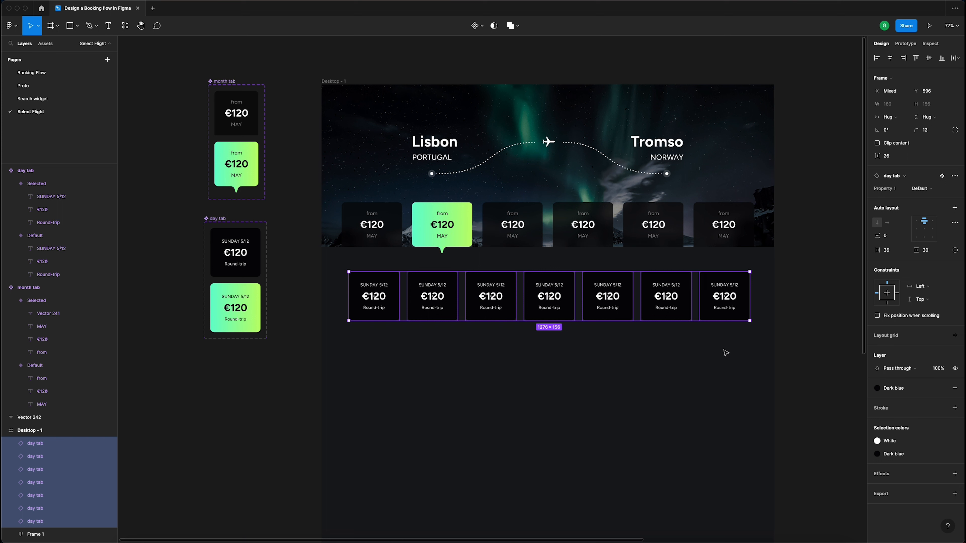
click(728, 305)
key(Delete)
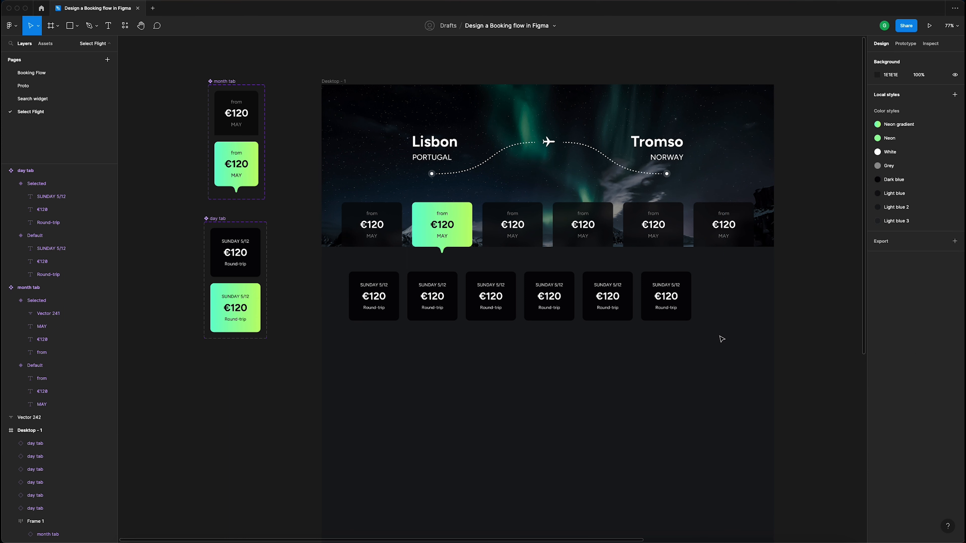
drag(717, 349, 347, 269)
drag(422, 285, 449, 279)
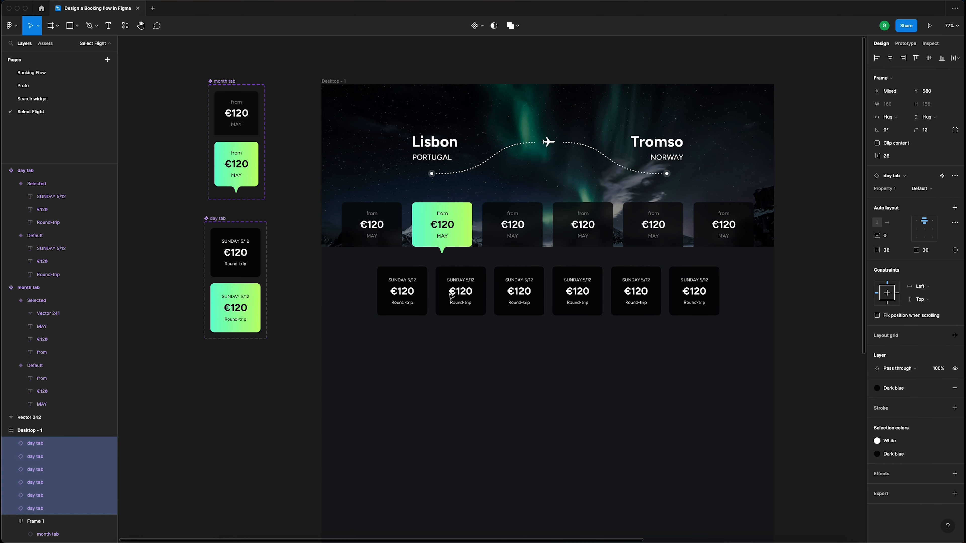
click(359, 289)
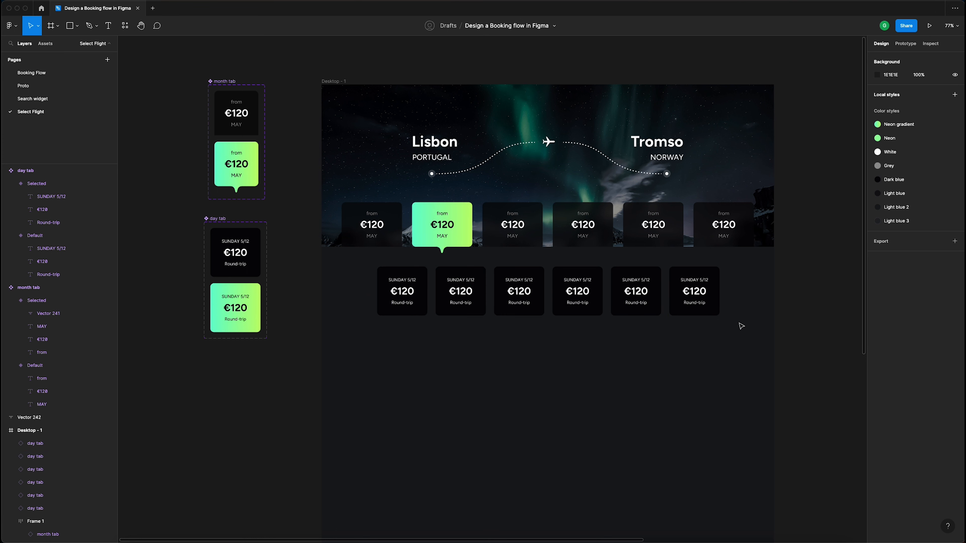
- Draw a circle about 50 × 50 px beside the first day tab, in the gap before the row
ctrl+scroll(370, 288, up, 5)
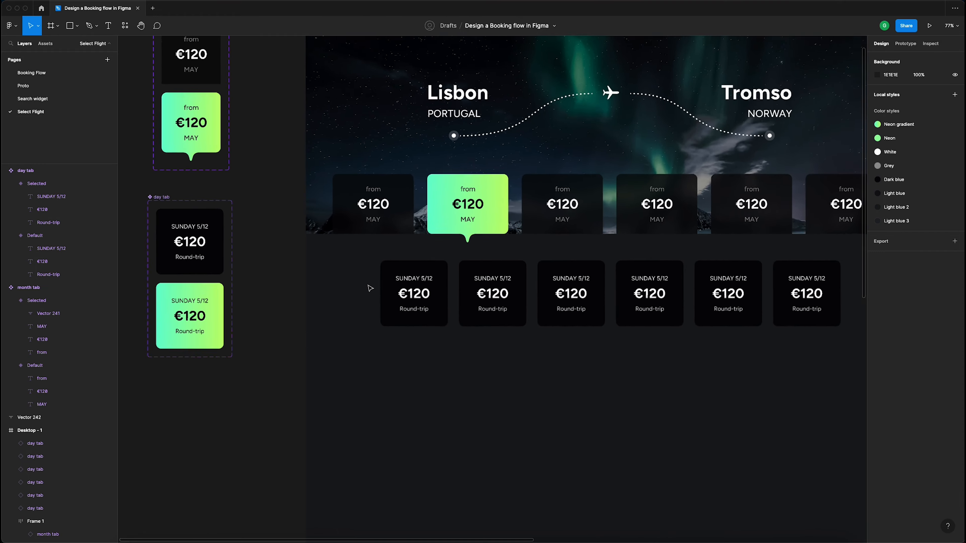
ctrl+scroll(370, 288, down, 5)
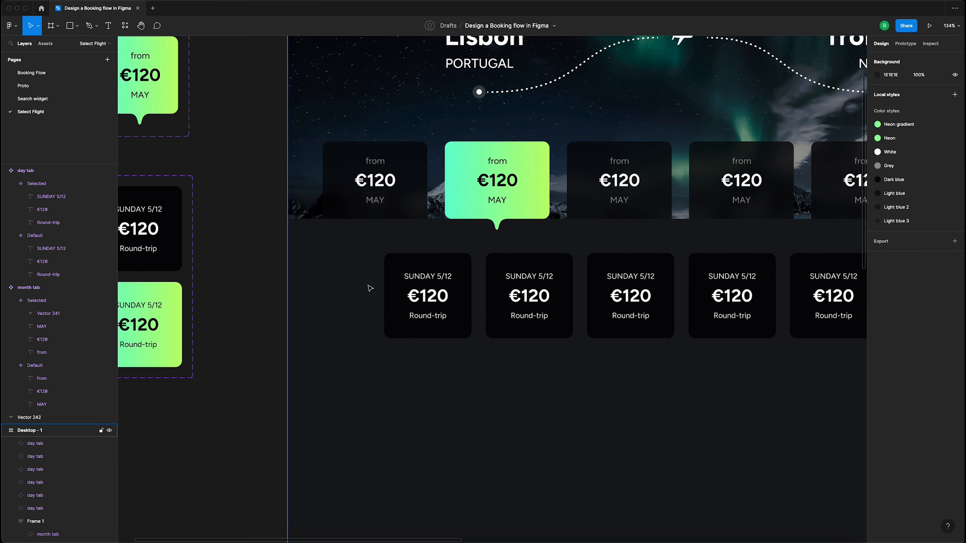
ctrl+scroll(368, 287, down, 2)
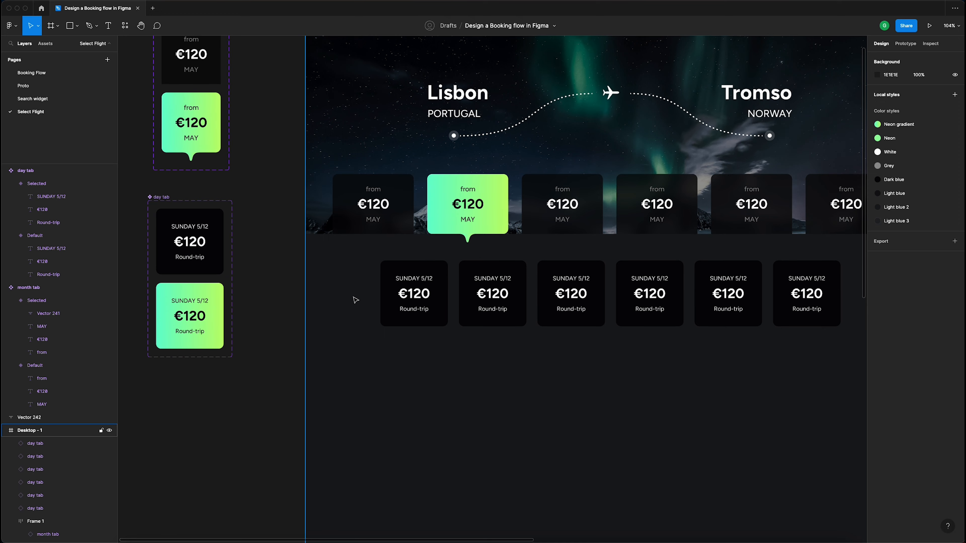
ctrl+scroll(354, 298, up, 3)
ctrl+scroll(356, 300, up, 3)
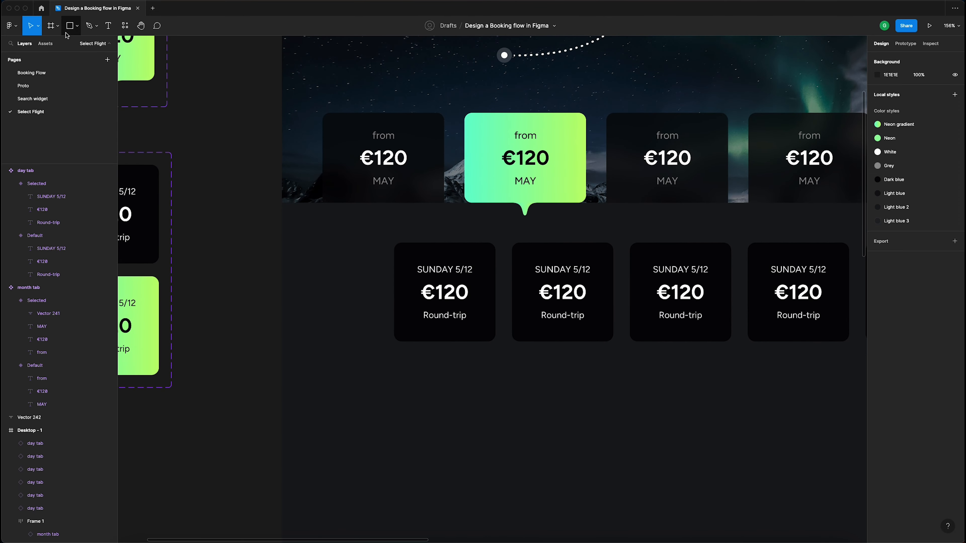
click(72, 28)
click(76, 30)
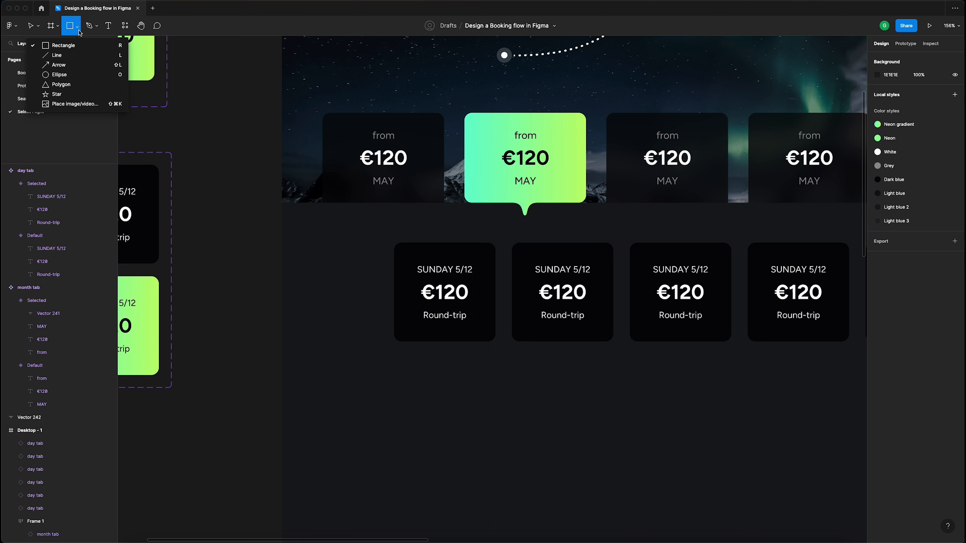
click(75, 74)
drag(332, 282, 364, 313)
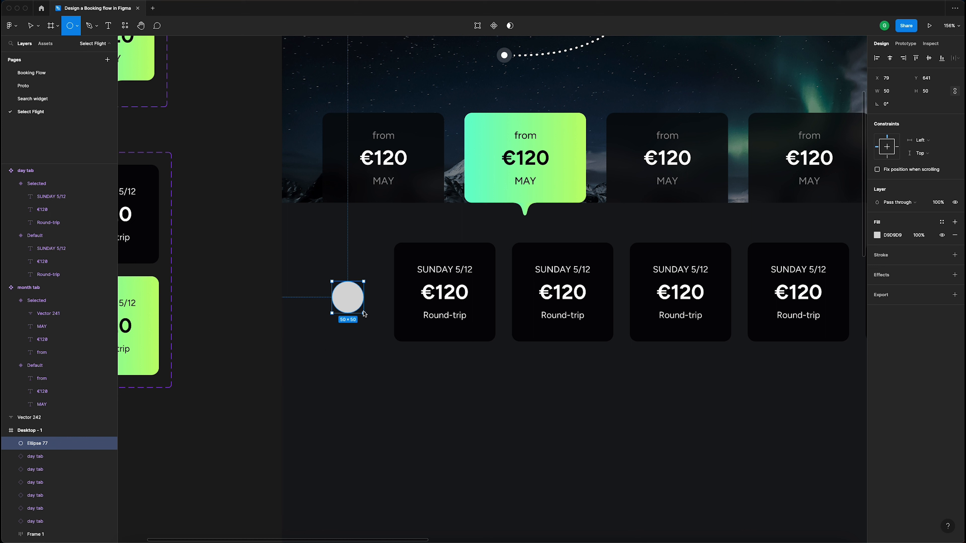
- Resize the circle to 48 × 48 px and fill it with the Neon gradient style
click(901, 92)
text(48)
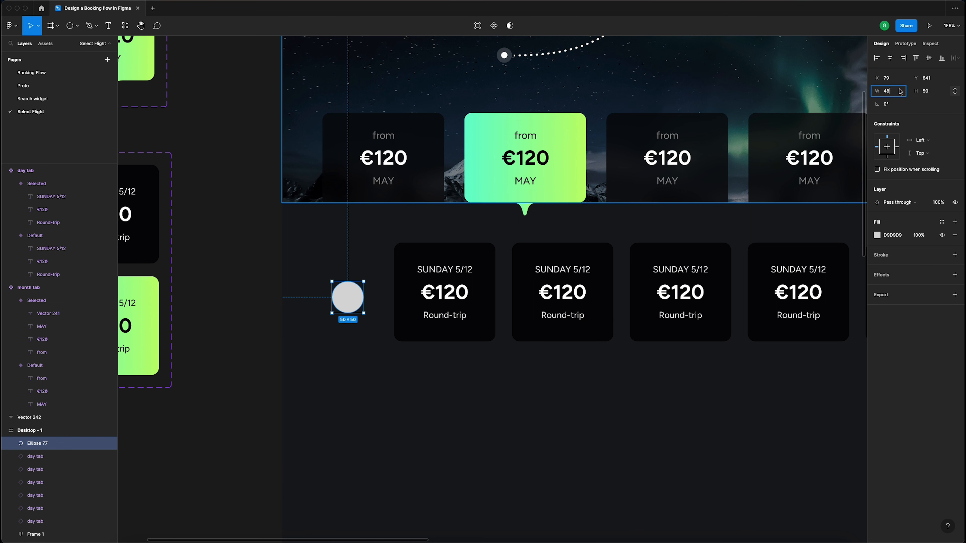
key(Return)
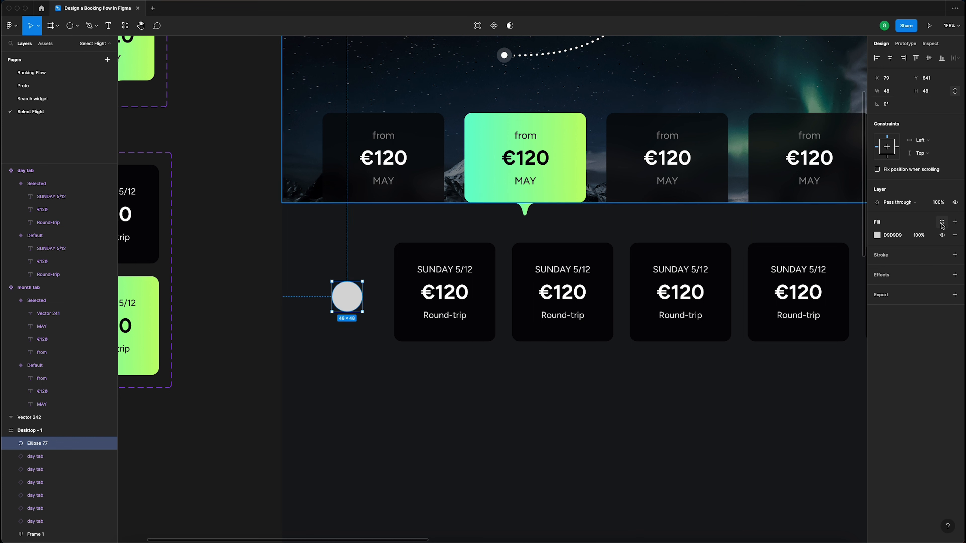
click(942, 222)
click(884, 272)
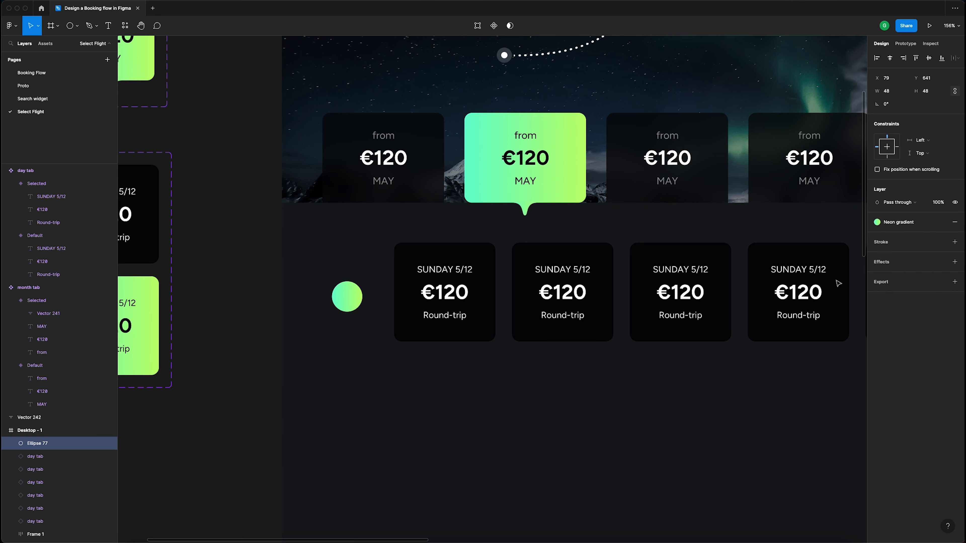
click(365, 318)
scroll(342, 289, up, 10)
click(364, 309)
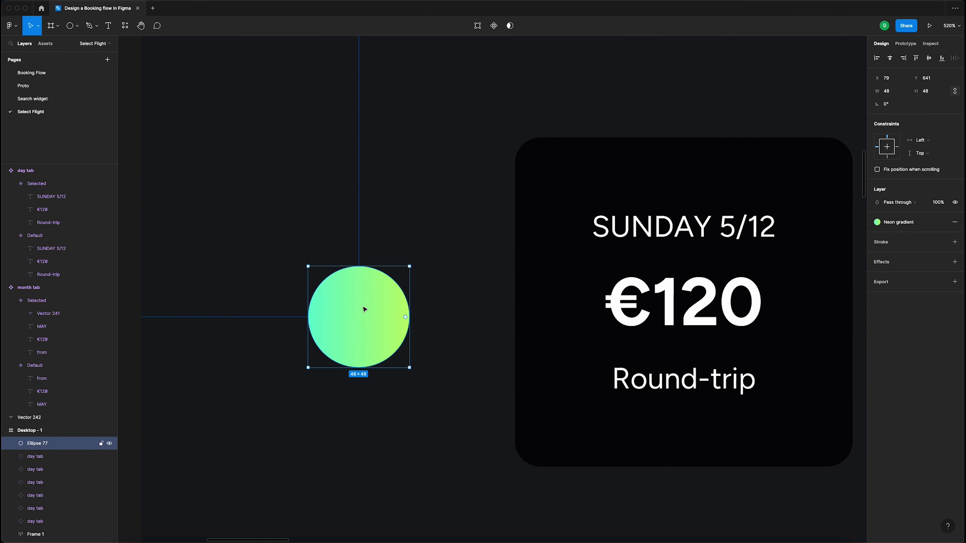
- Draw a left-pointing chevron about 9.5 × 19 px inside the green circle with the Pen tool
key(p)
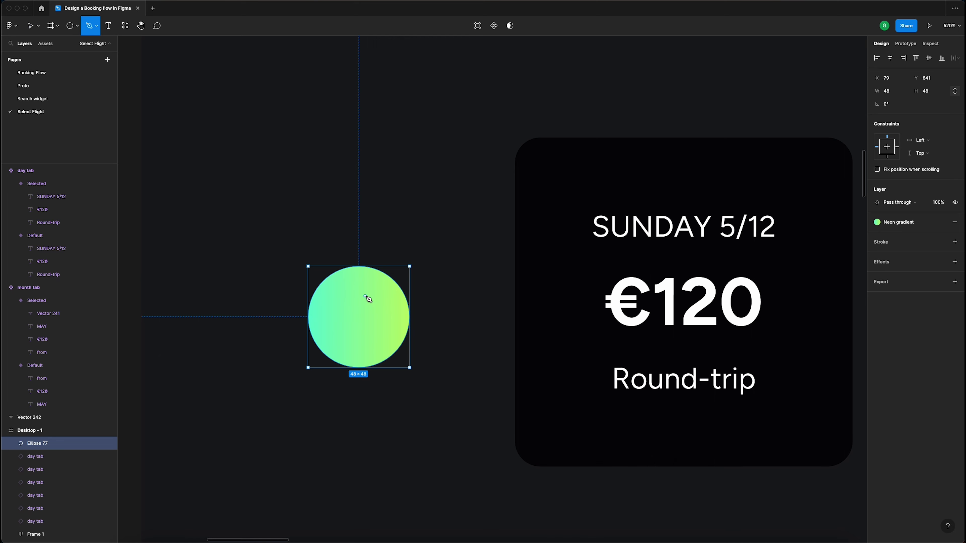
click(365, 295)
click(345, 314)
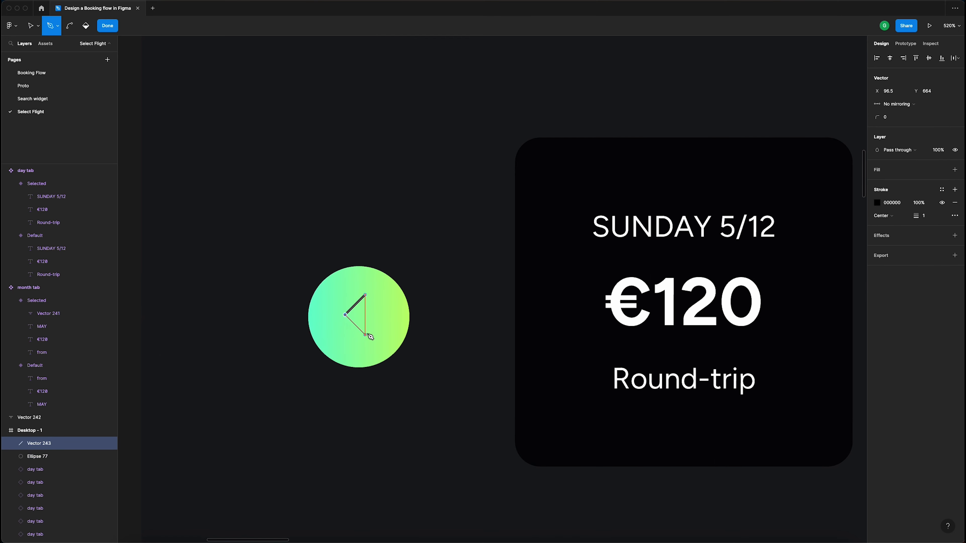
click(365, 335)
key(Return)
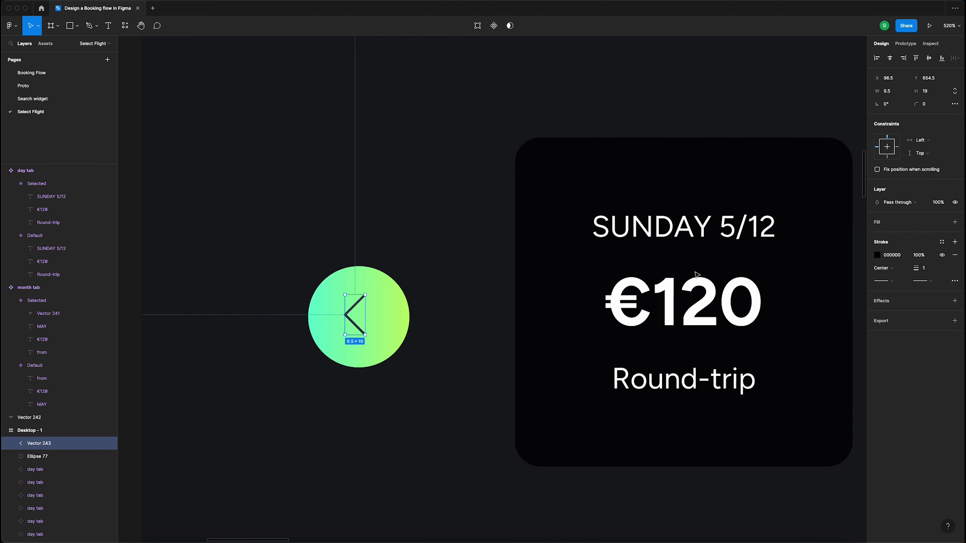
- Give the chevron a Dark blue stroke with a thickness of 2 and round end points
click(941, 241)
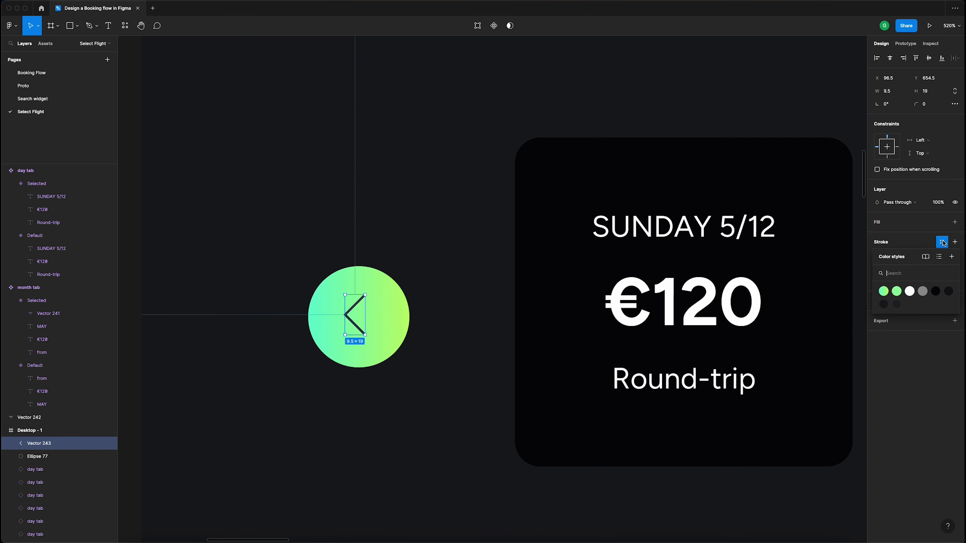
click(936, 292)
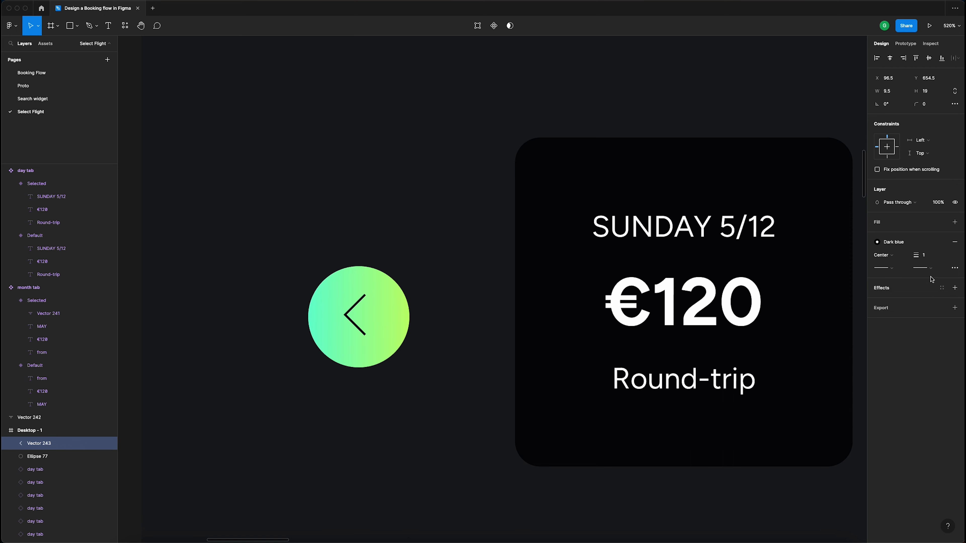
click(928, 257)
key(Return)
click(928, 257)
text(2)
key(Return)
click(928, 272)
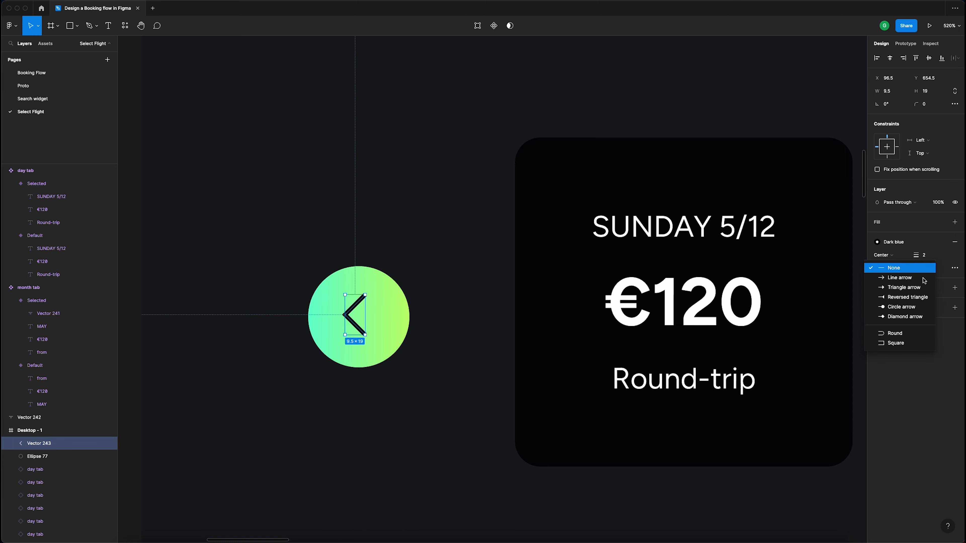
click(911, 335)
- Enlarge the chevron to 11 × 21 px inside the circle
drag(298, 244, 443, 399)
click(421, 338)
click(355, 324)
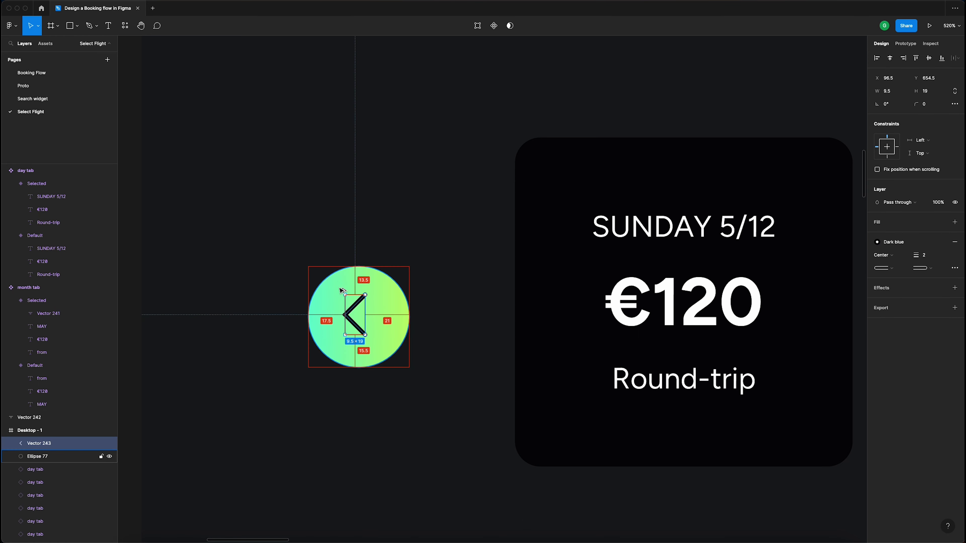
drag(365, 336, 367, 338)
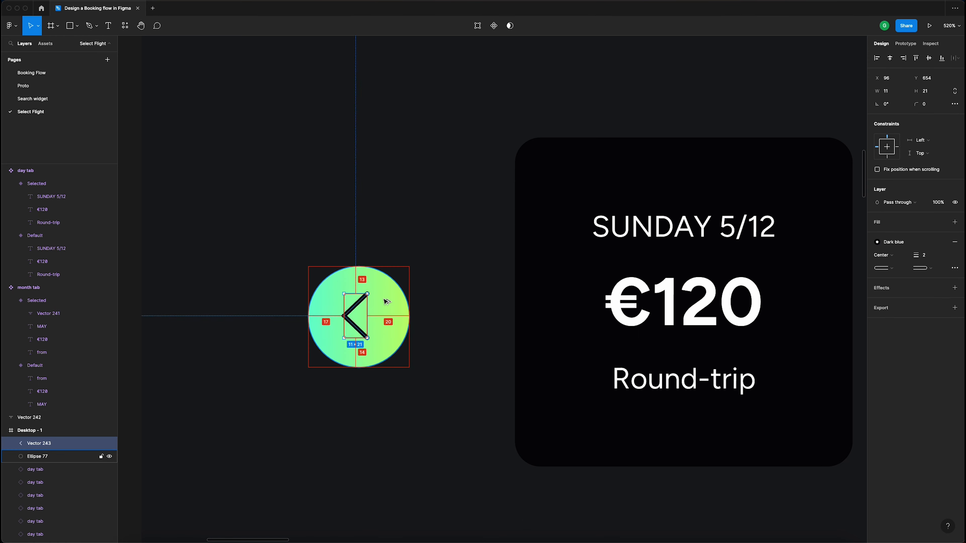
scroll(357, 303, up, 5)
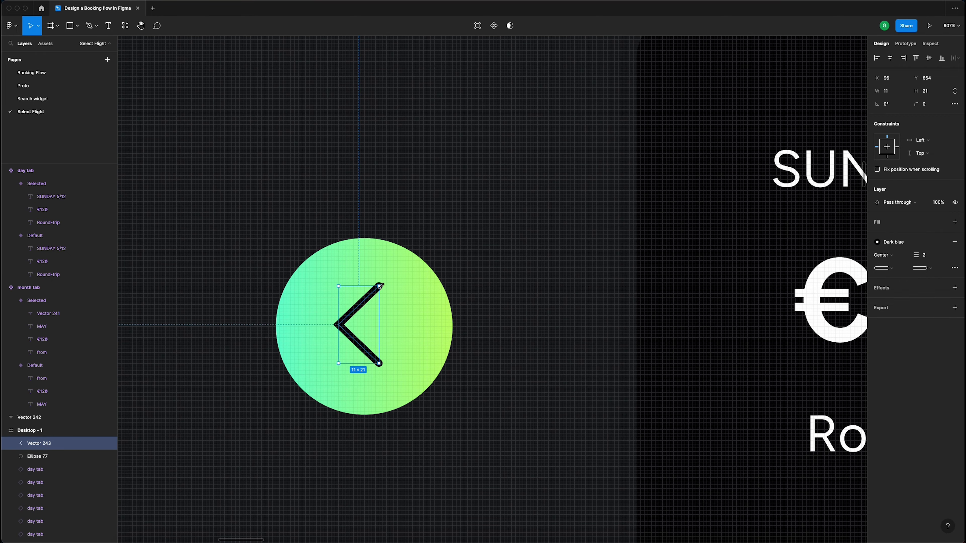
drag(379, 286, 382, 279)
key(ctrl+z)
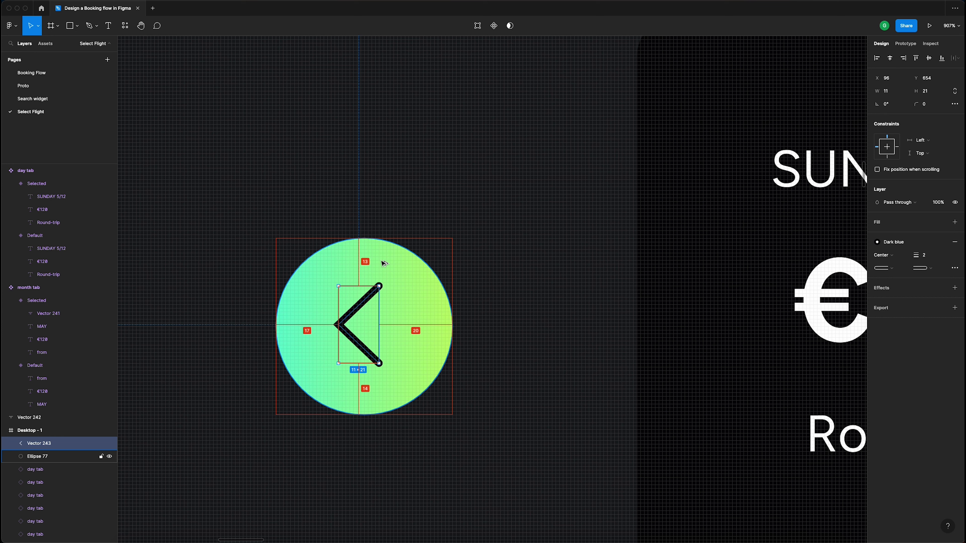
- Resize the circle to 47 × 47 px and check the chevron's distances to its edges
click(422, 303)
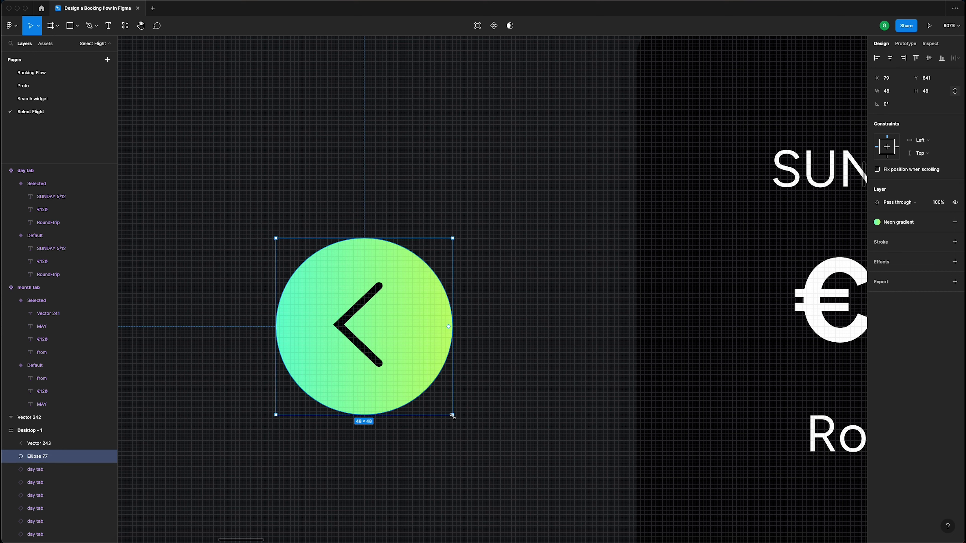
drag(452, 415, 450, 412)
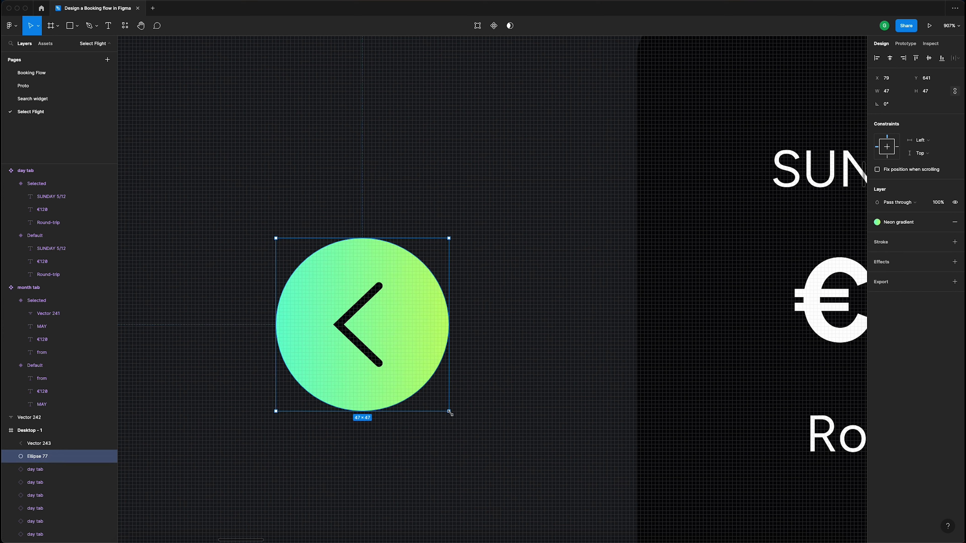
click(369, 293)
key(alt)
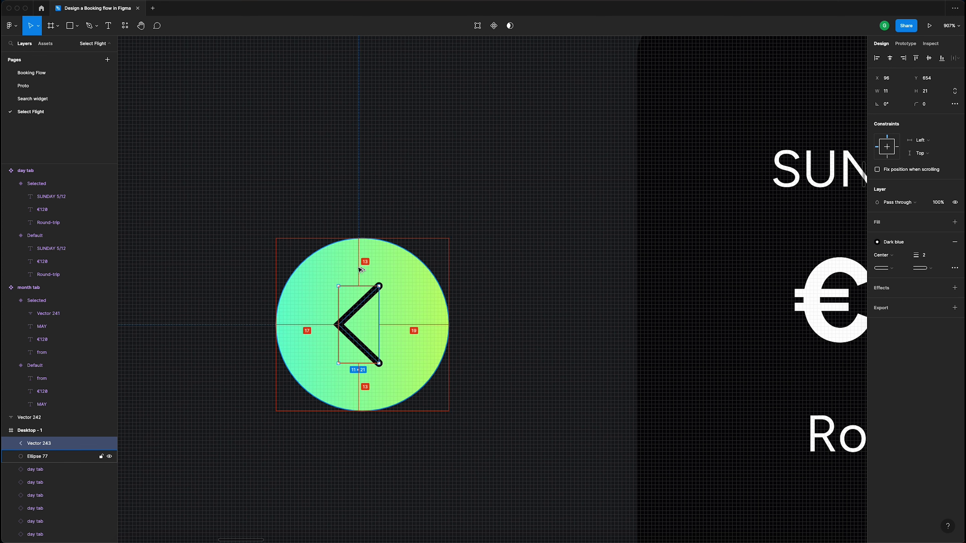
- Group the circle with its arrow and rename the group chevron
click(373, 215)
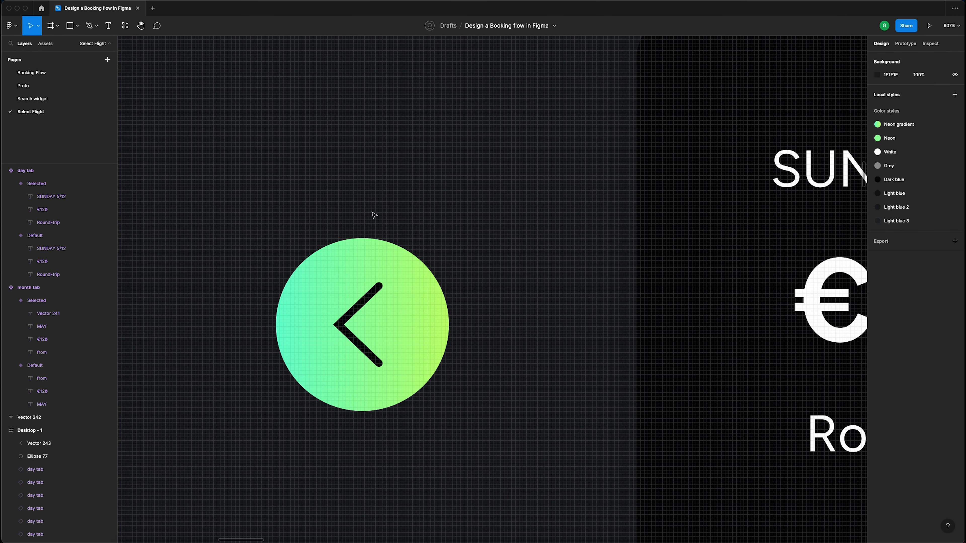
scroll(373, 216, down, 5)
drag(340, 205, 410, 302)
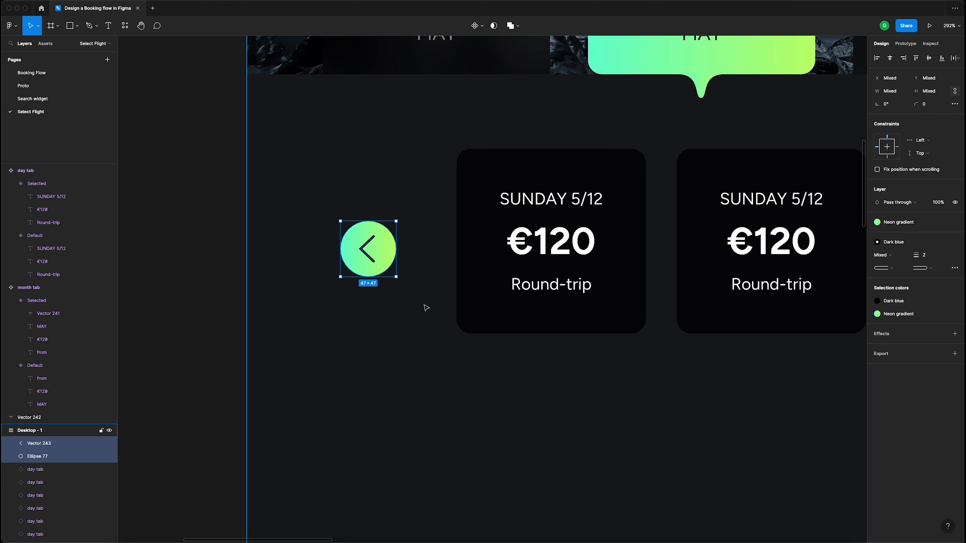
key(super+g)
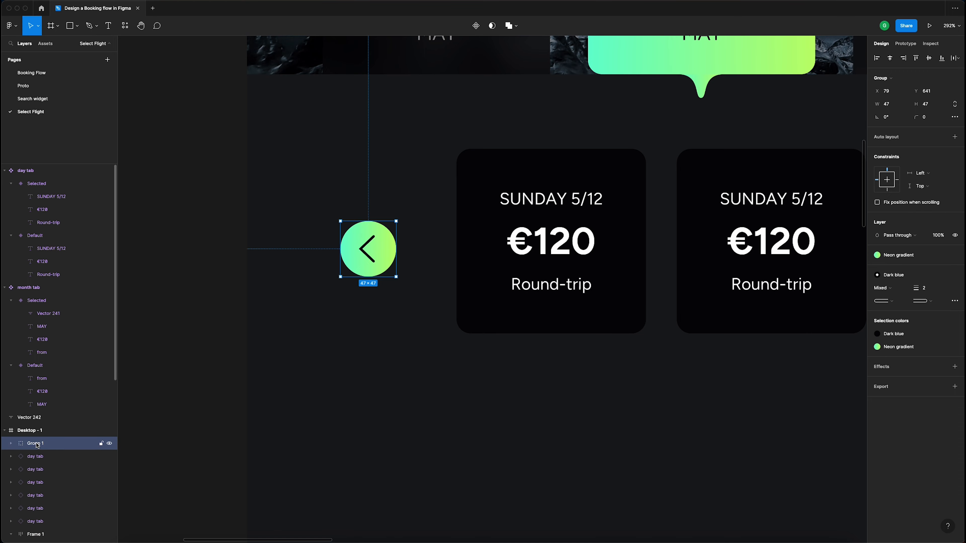
double_click(36, 444)
text(chevron)
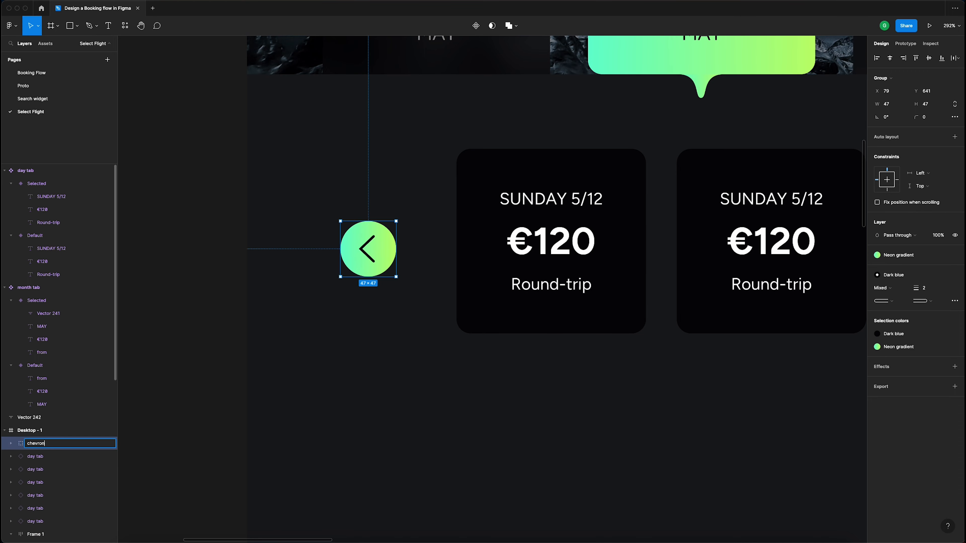
key(Return)
- Move the chevron group closer to the first day tab, to X 95, Y 627
scroll(403, 162, down, 5)
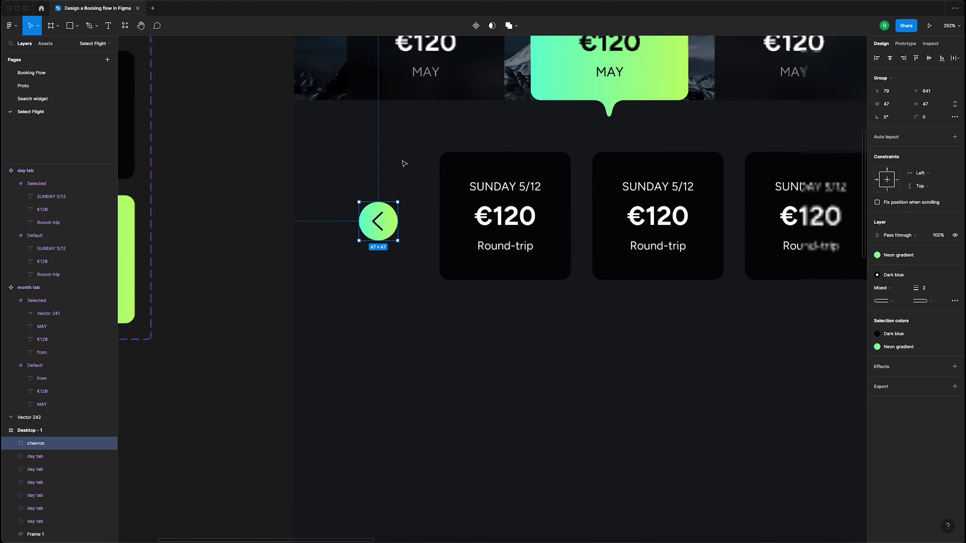
scroll(403, 163, right, 10)
scroll(403, 162, left, 6)
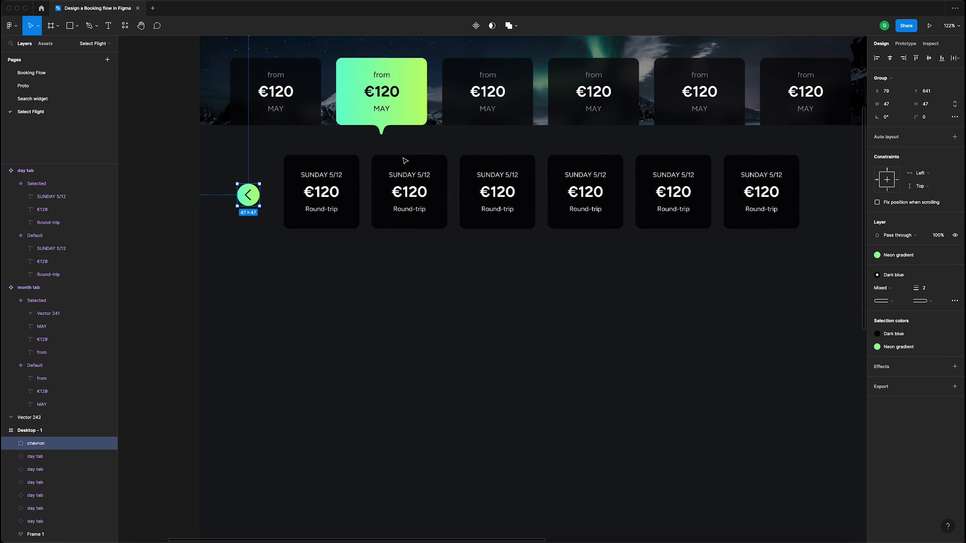
scroll(403, 163, down, 2)
scroll(537, 162, up, 5)
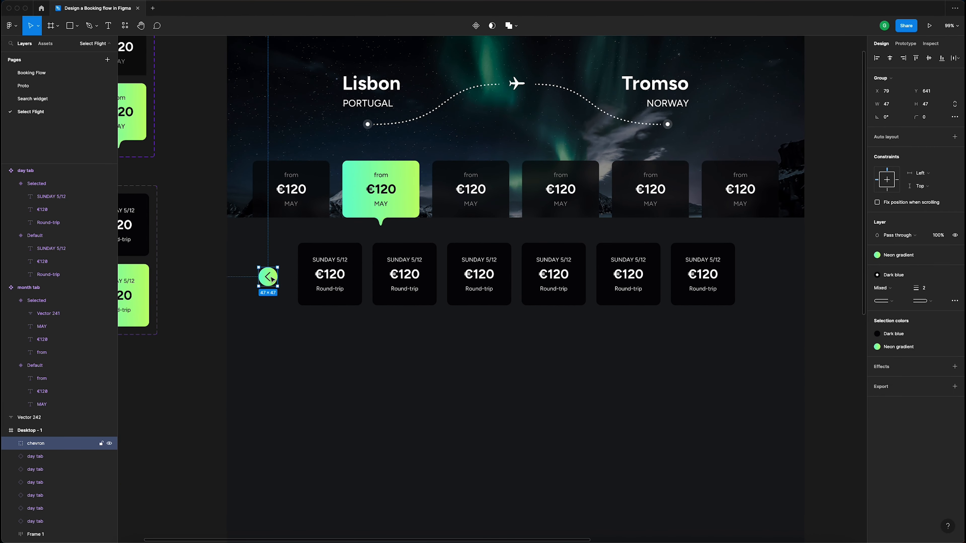
drag(271, 279, 278, 274)
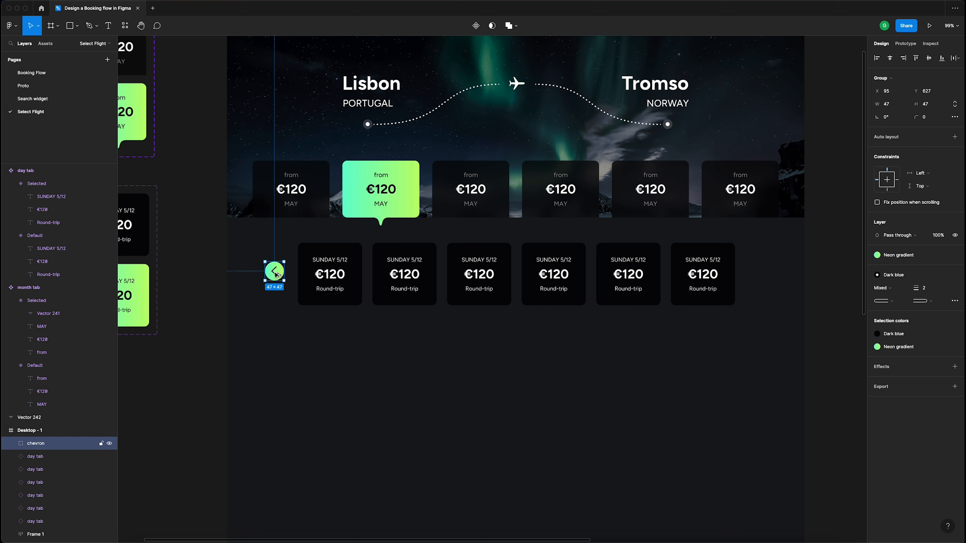
- Duplicate the chevron group just beyond the last day tab and flip the copy horizontally so it points right
drag(277, 272, 756, 270)
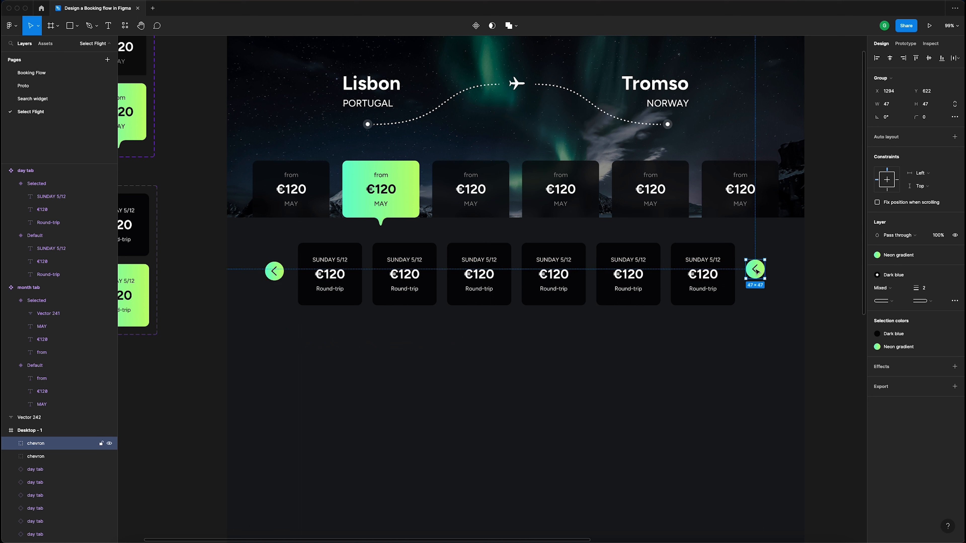
right_click(757, 270)
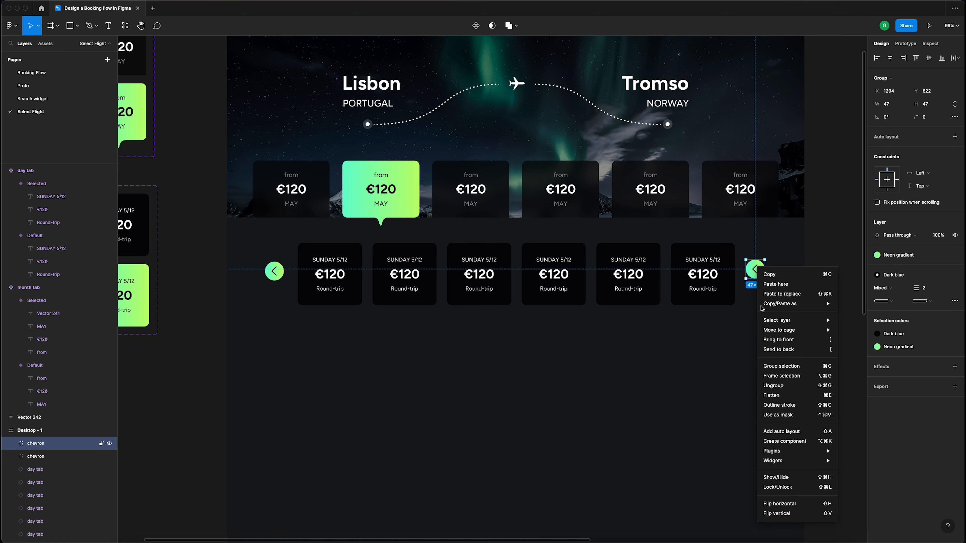
click(803, 505)
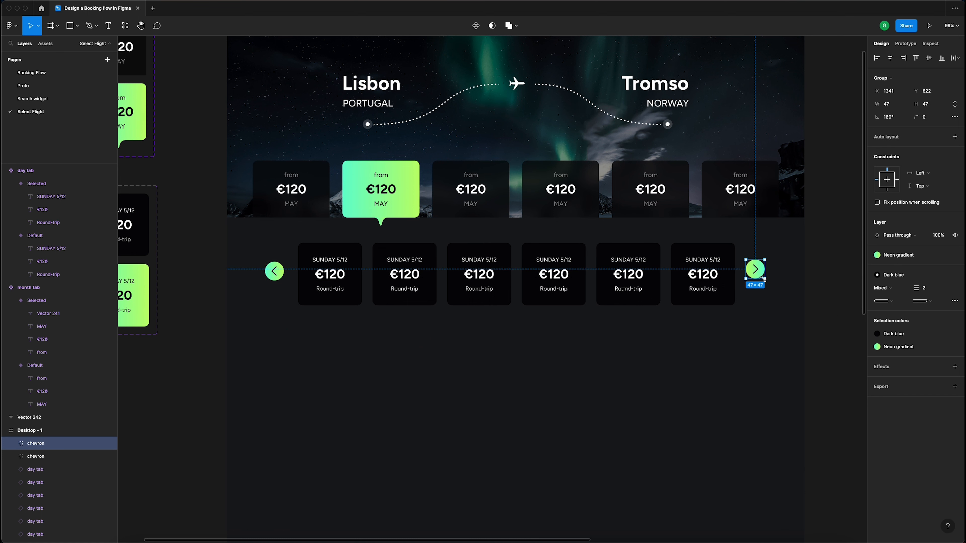
drag(757, 271, 755, 275)
- Align both chevrons and the six day tabs on their vertical centres and combine them into one horizontal auto layout frame
drag(775, 328, 251, 237)
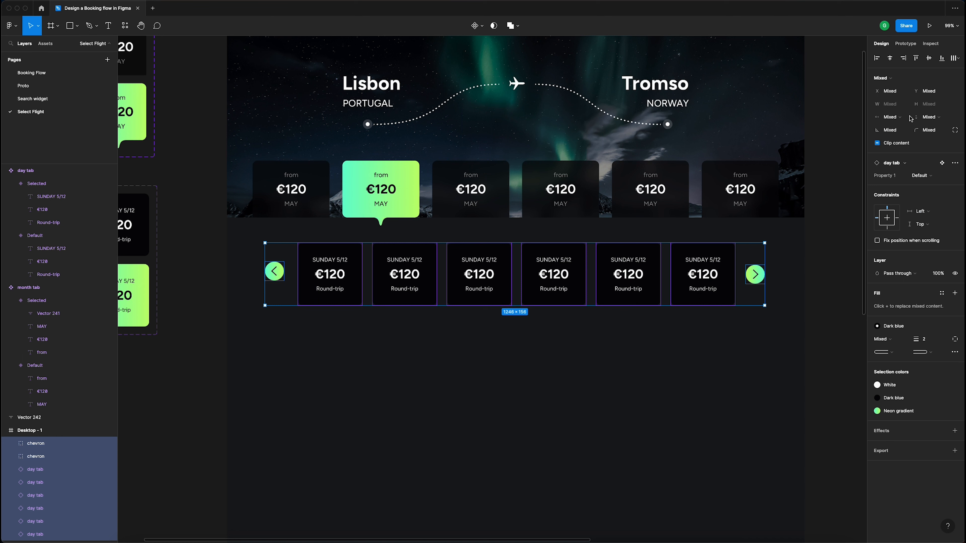
click(929, 59)
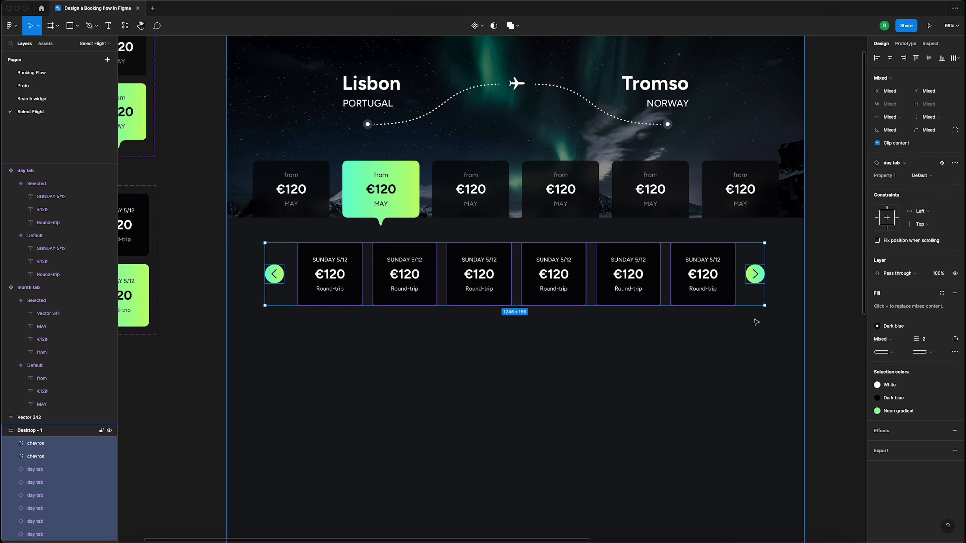
key(super+g)
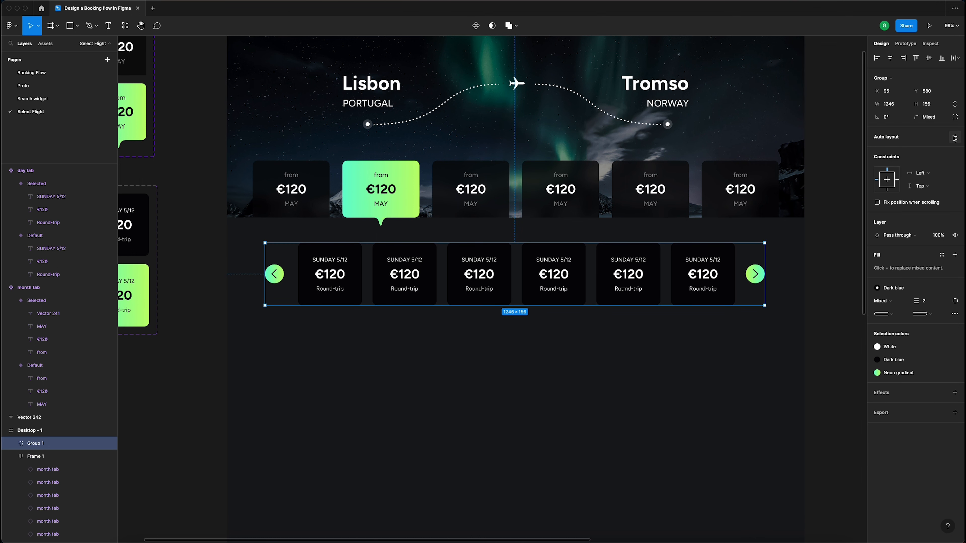
click(954, 138)
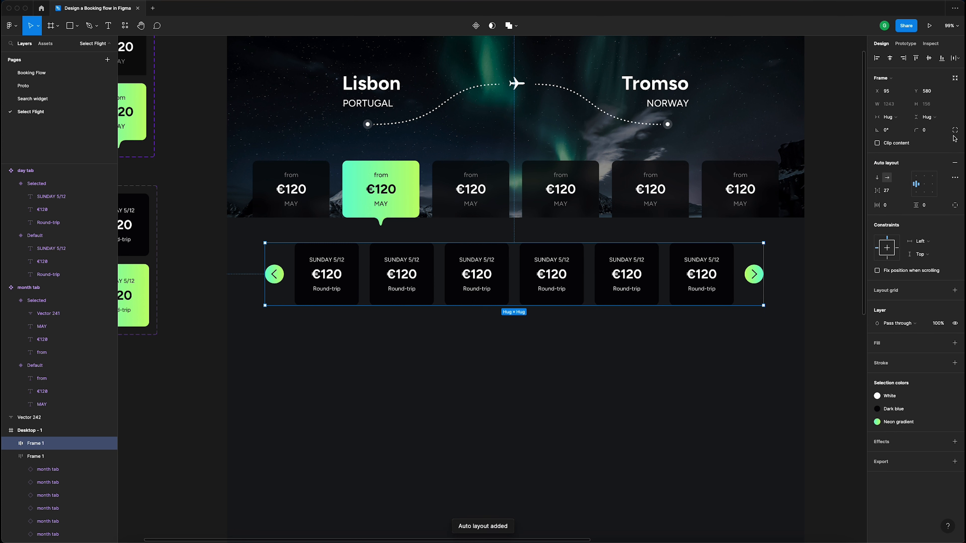
- Set the day tab row's horizontal and vertical padding to 24
click(738, 339)
click(709, 276)
click(898, 207)
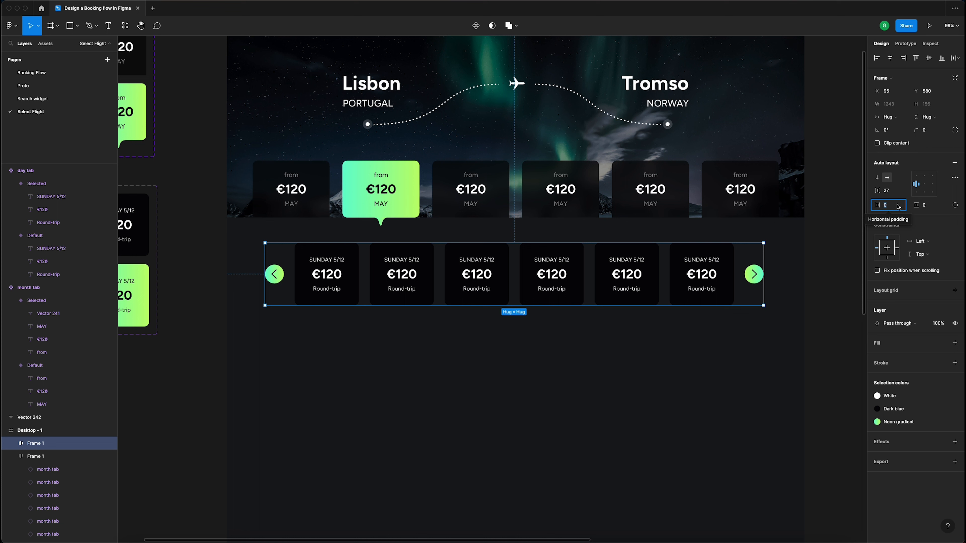
text(24)
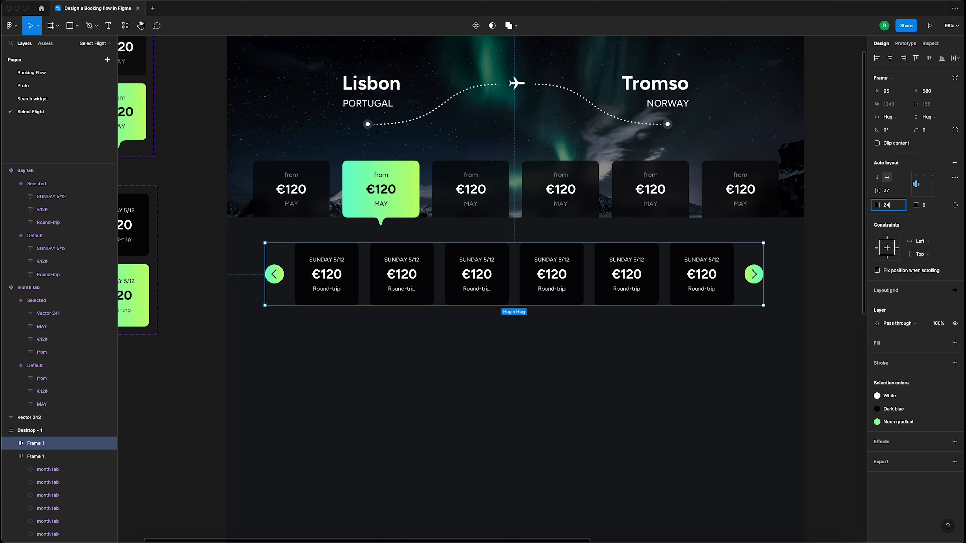
key(Tab)
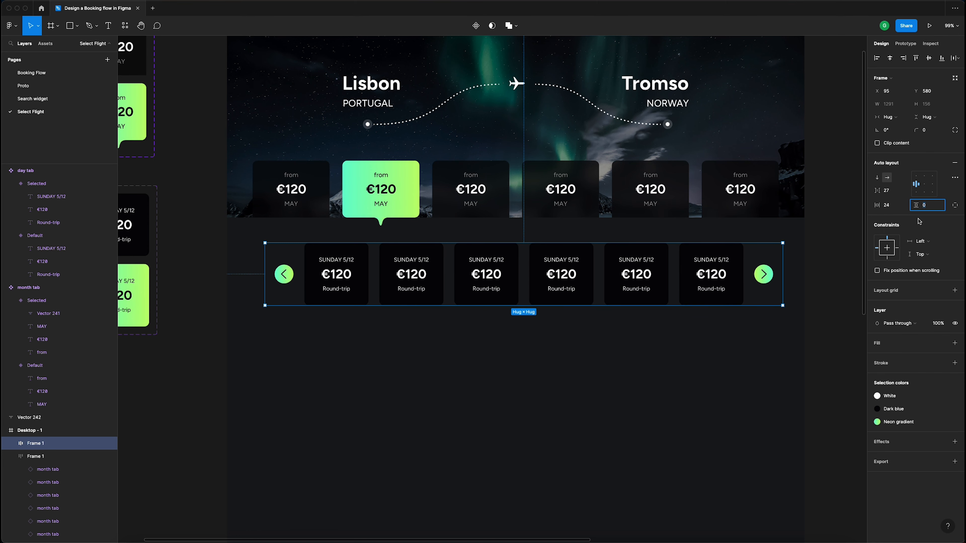
text(24)
key(Return)
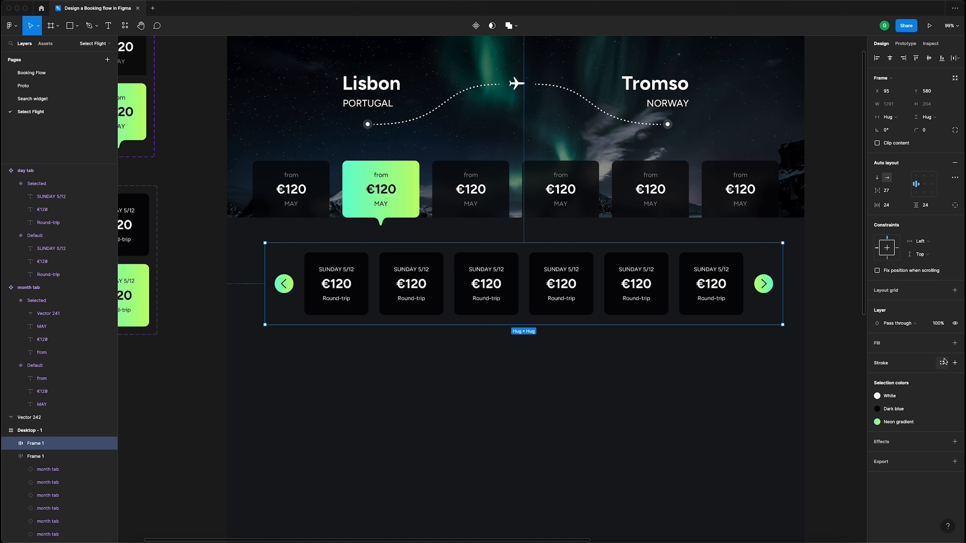
- Add an inside stroke to the day tab row frame using the Light blue color style
click(942, 363)
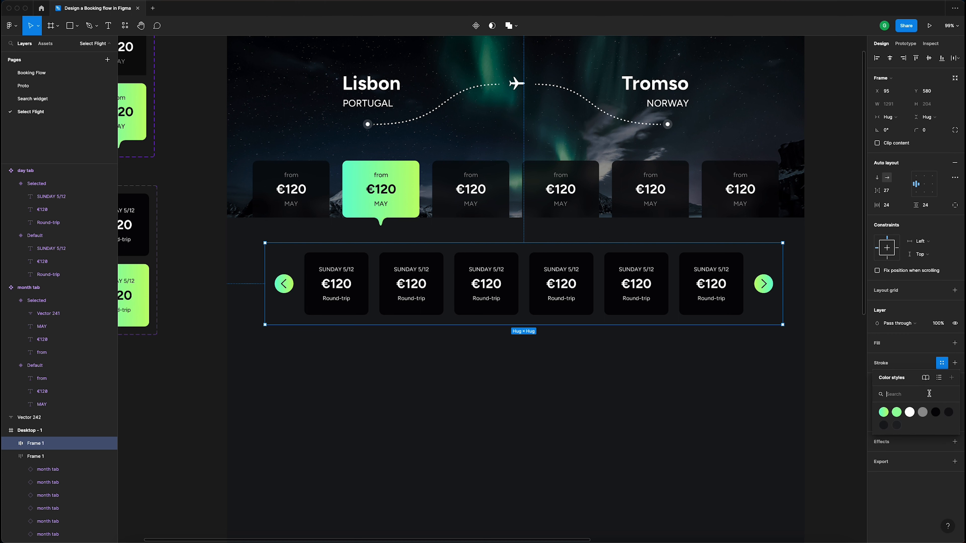
click(896, 425)
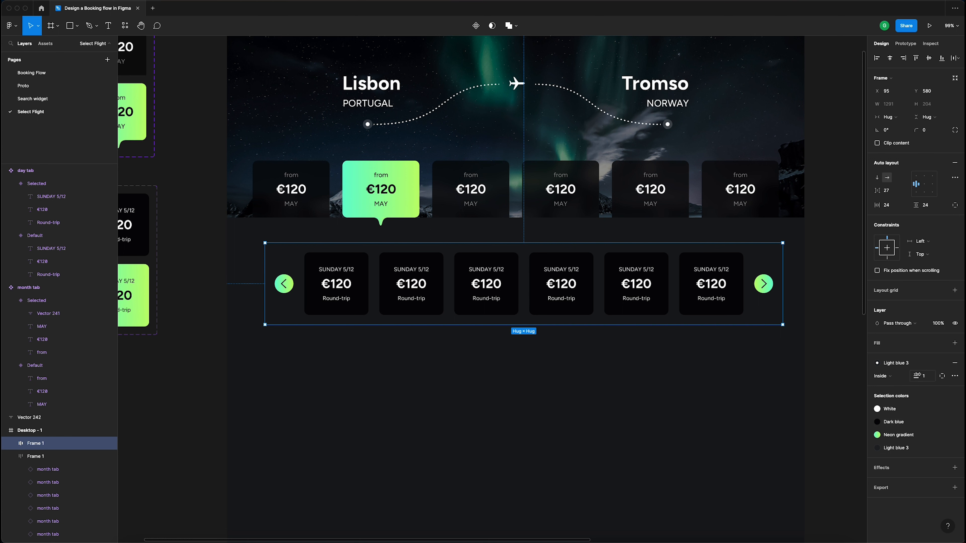
click(916, 452)
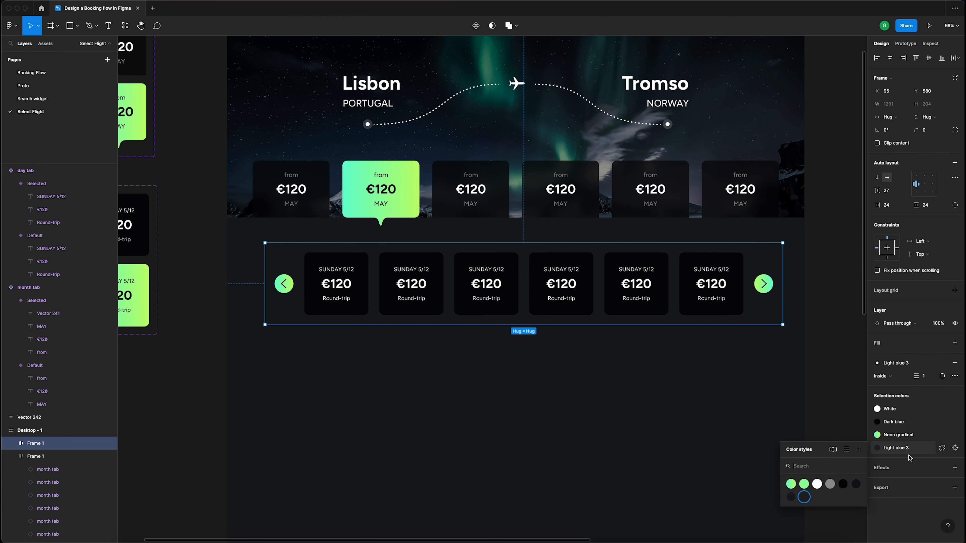
click(856, 485)
click(840, 316)
click(695, 282)
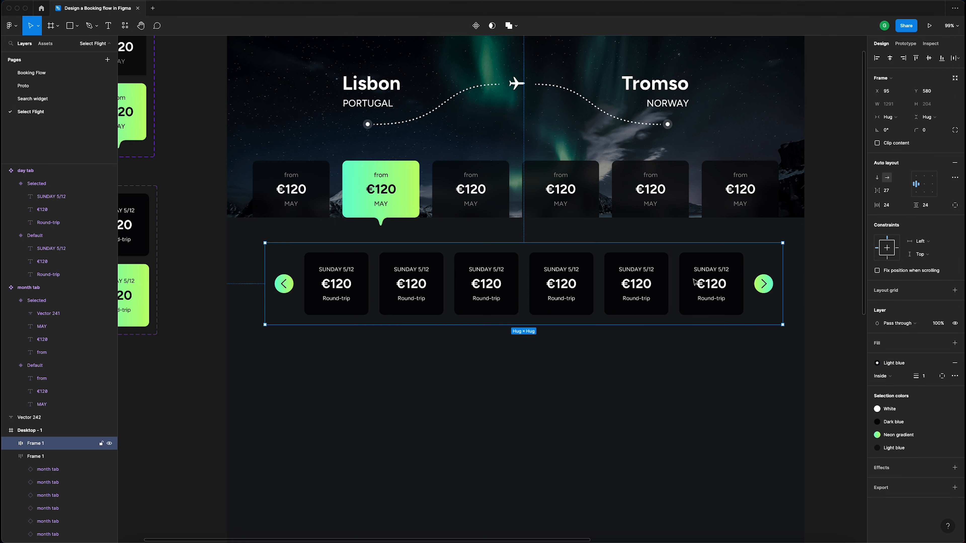
- Set the day tab row's stroke weight to 2 and switch its color style to Light blue 3
click(926, 377)
click(831, 270)
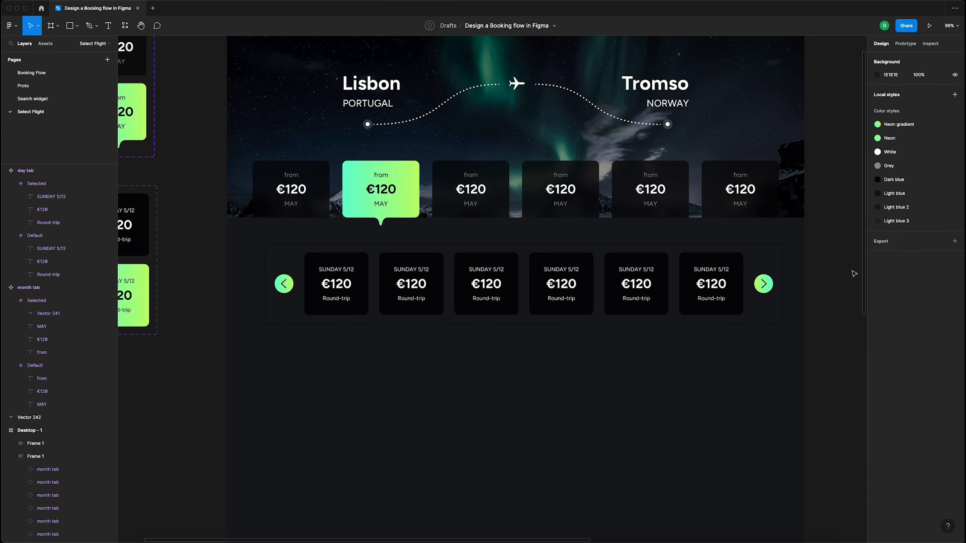
click(744, 276)
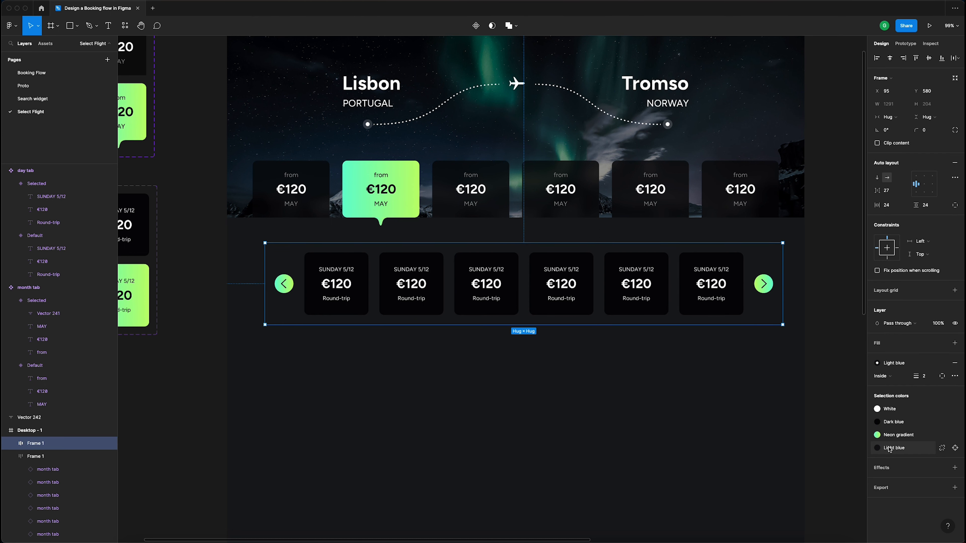
click(912, 449)
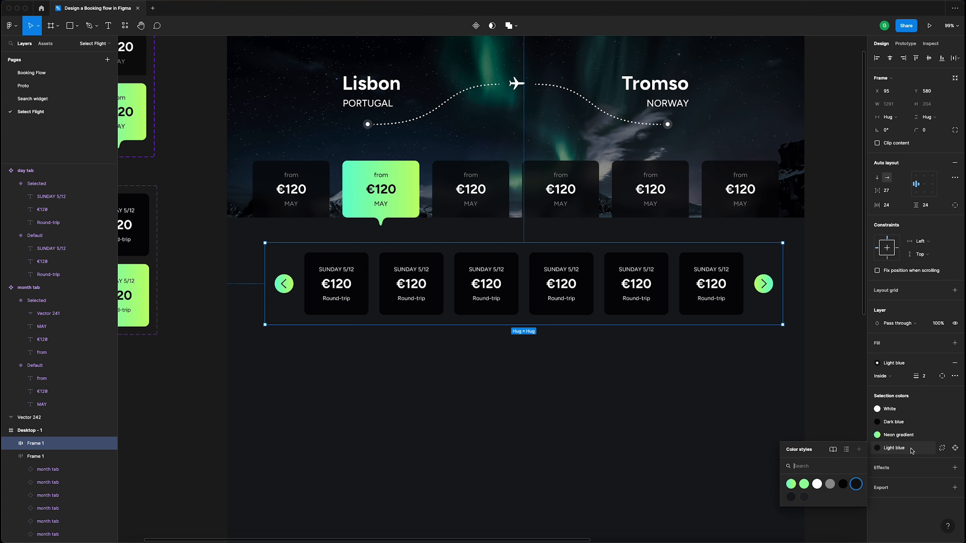
click(804, 498)
click(816, 319)
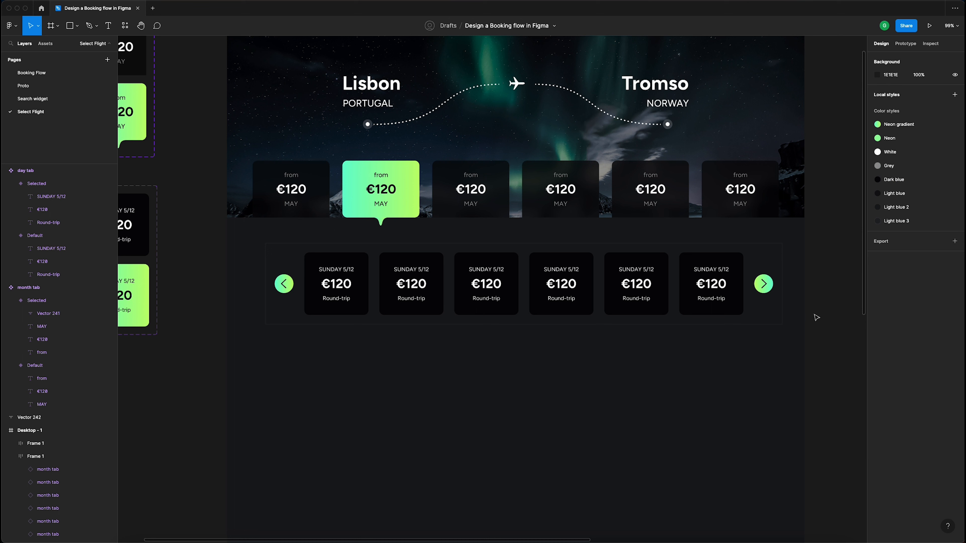
- Give the day tab row frame a corner radius of 12 and move it to X 64, Y 560
click(701, 264)
click(932, 132)
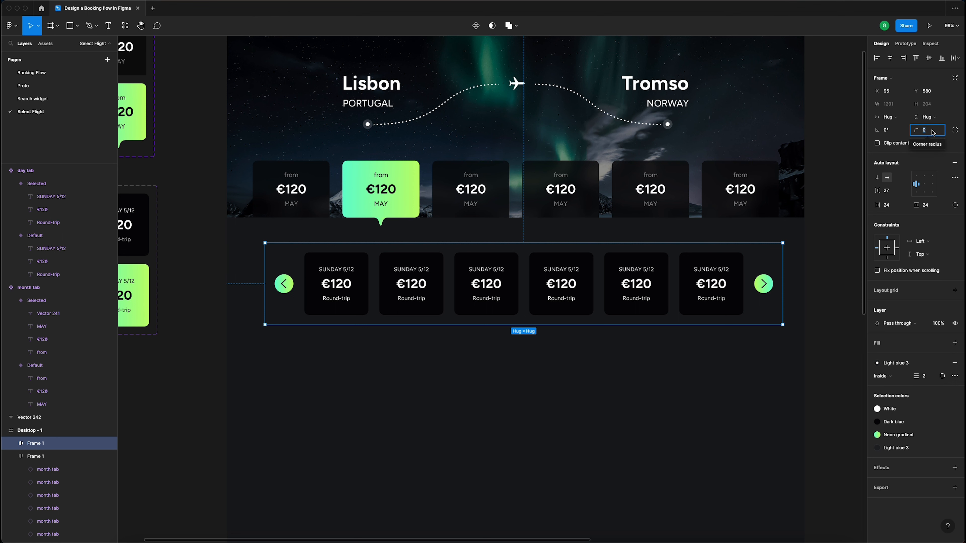
text(12)
key(Return)
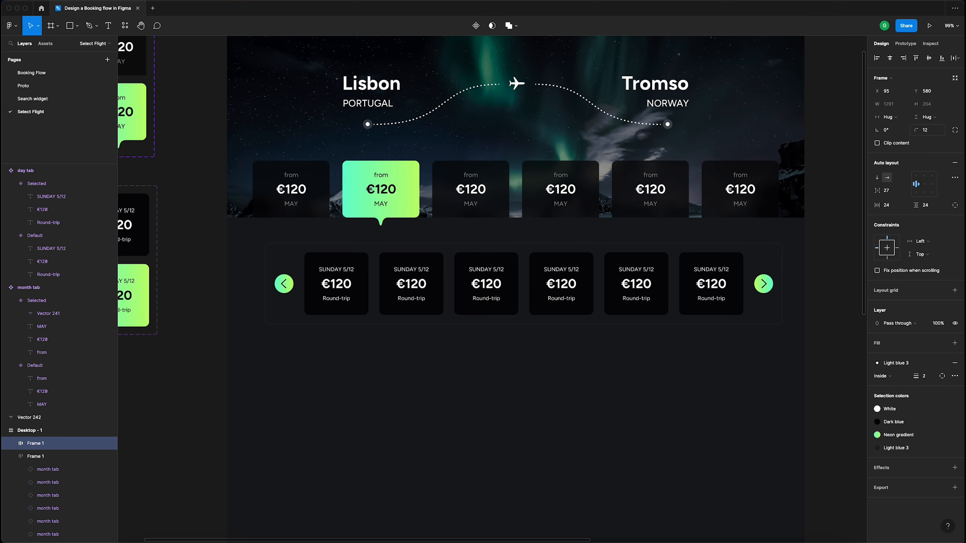
drag(620, 277, 607, 268)
scroll(593, 281, down, 1)
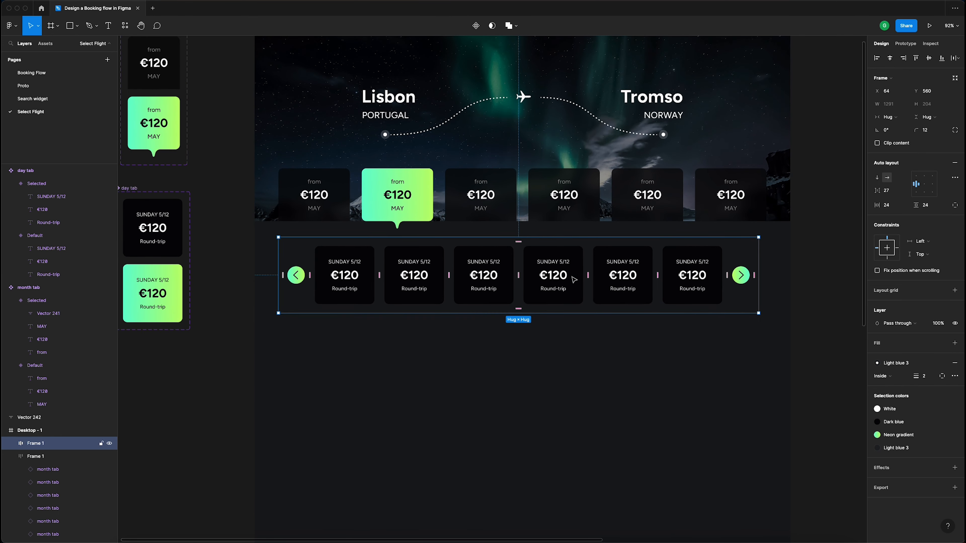
scroll(574, 280, up, 3)
click(268, 118)
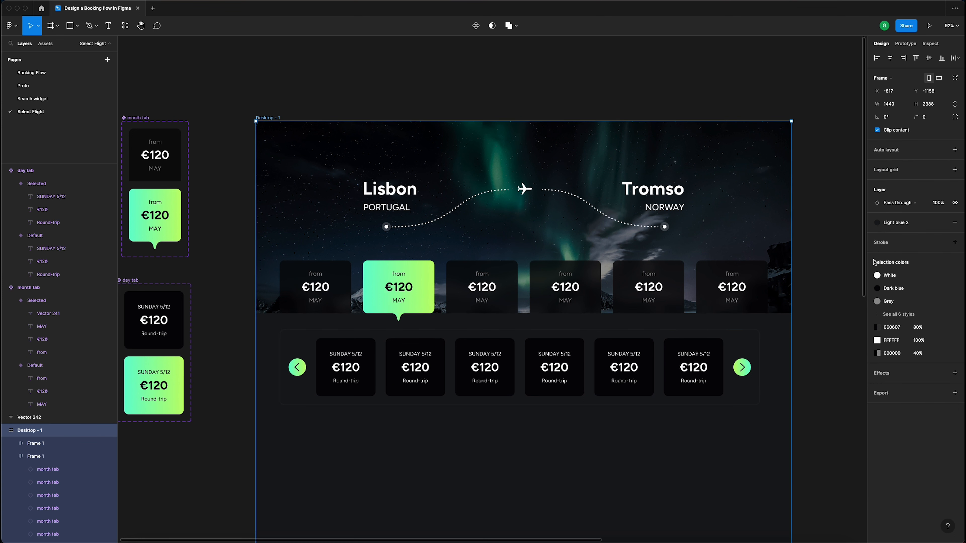
mouse_move(936, 222)
click(812, 187)
scroll(812, 187, down, 2)
- Set the width of all six day tabs in the row to Fill container
click(715, 322)
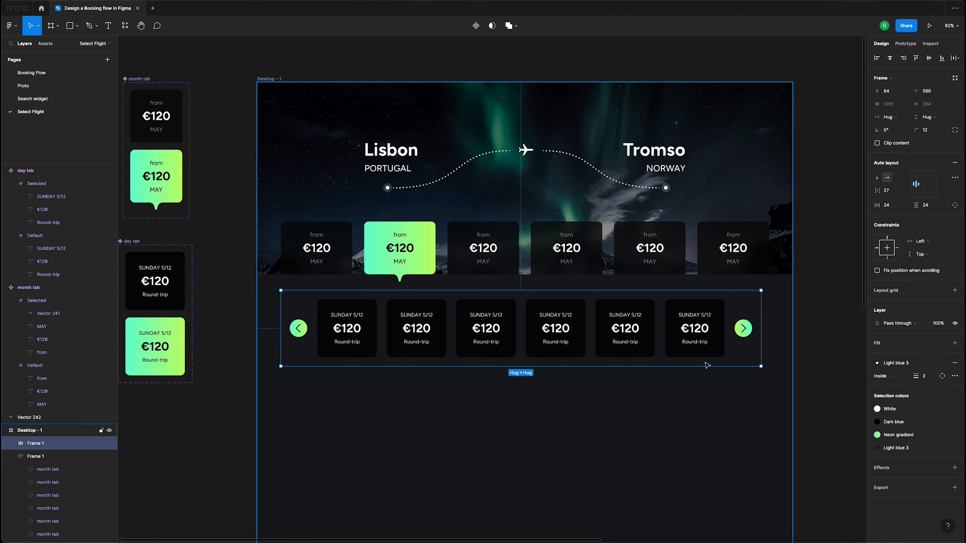
scroll(693, 326, up, 5)
click(696, 308)
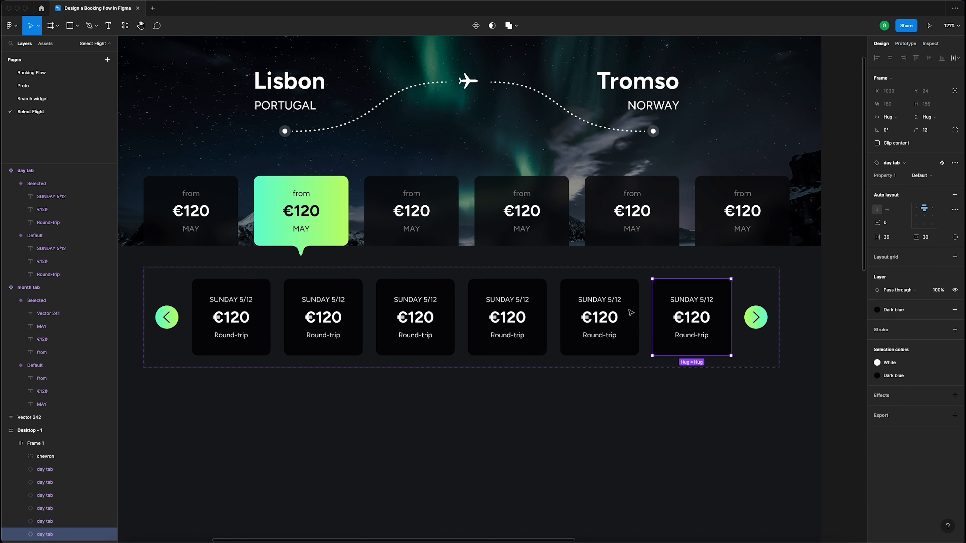
shift+click(599, 312)
shift+click(508, 312)
shift+click(423, 310)
shift+click(335, 310)
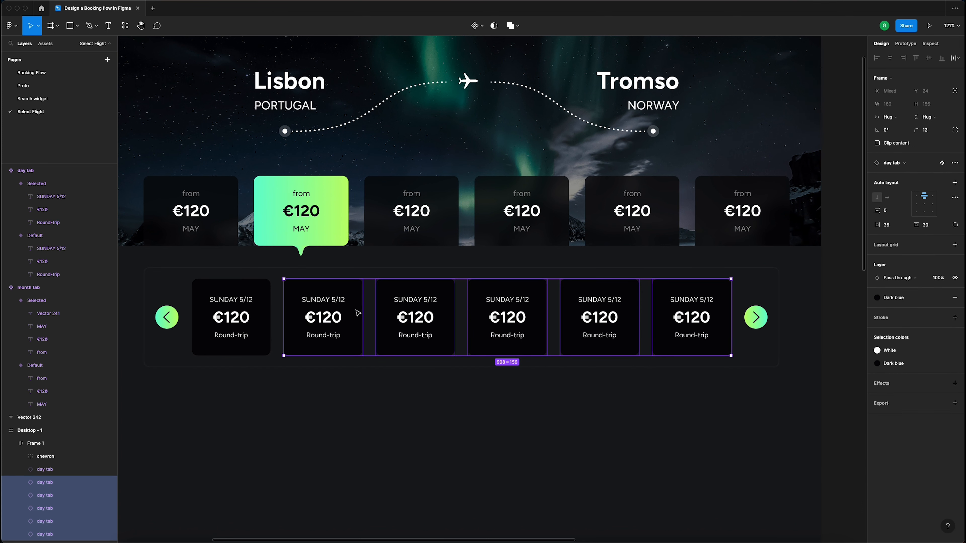
shift+click(256, 310)
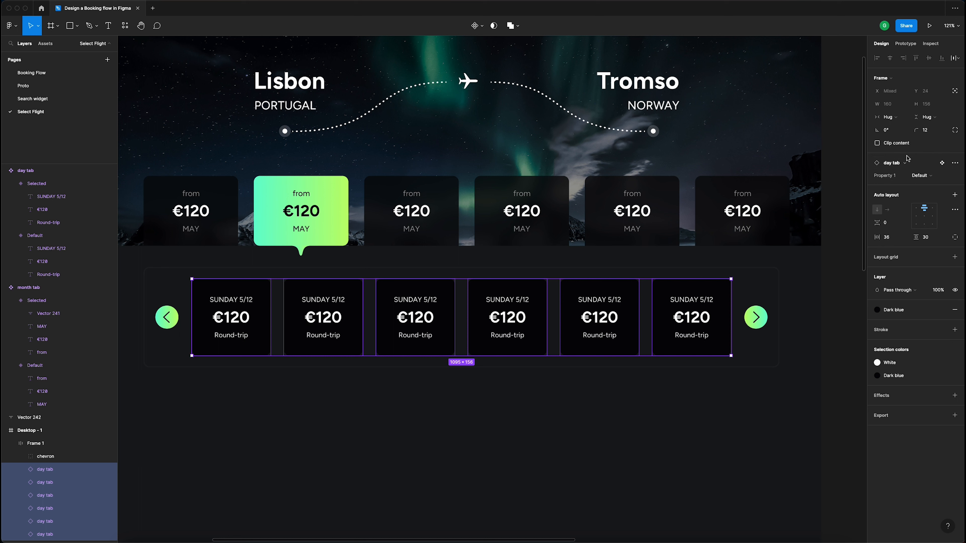
click(892, 117)
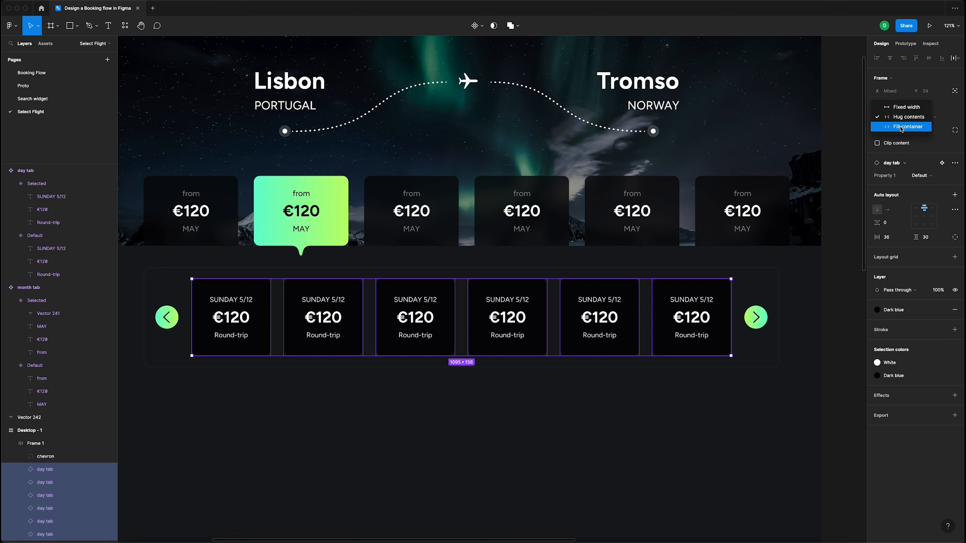
click(901, 127)
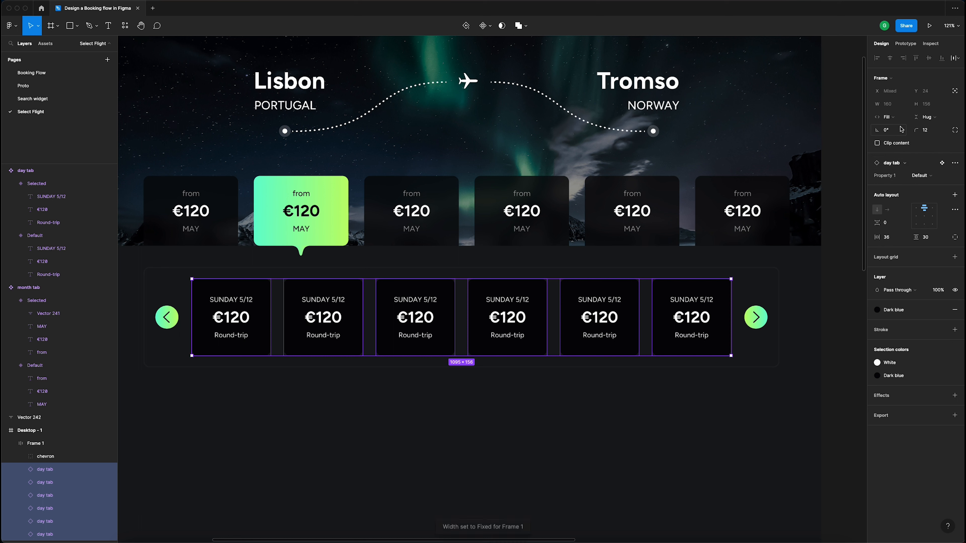
click(759, 318)
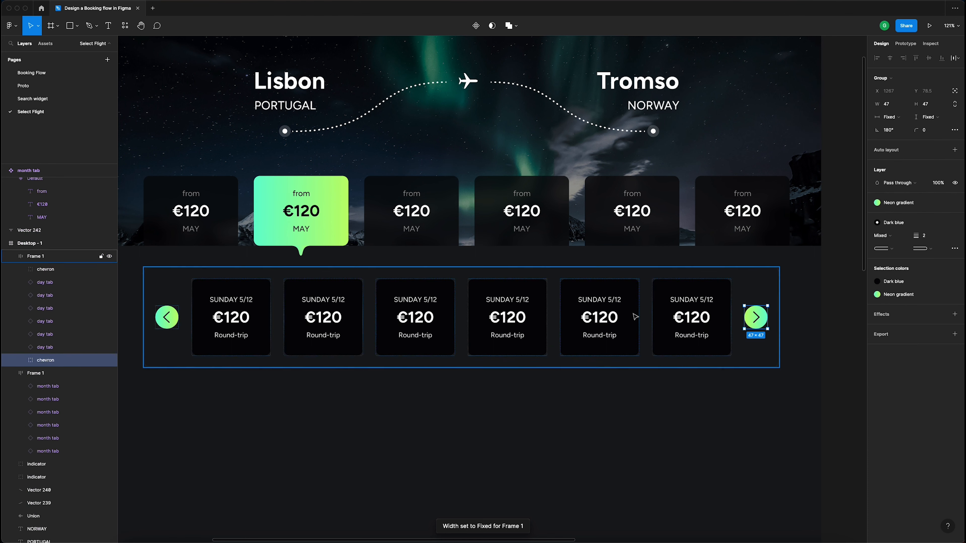
shift+click(167, 317)
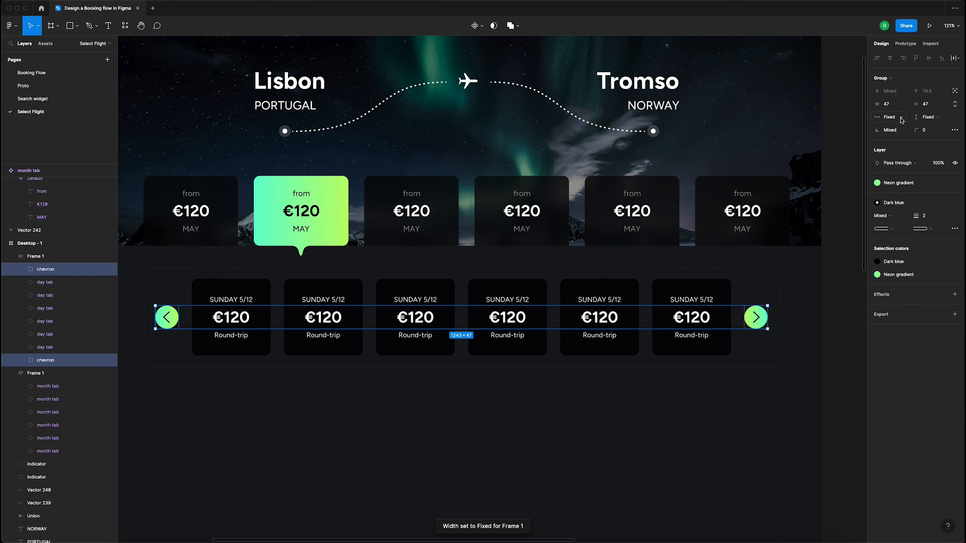
click(843, 163)
- Widen the day tab row frame to 1312 so its edge lines up with the month tabs above
click(711, 306)
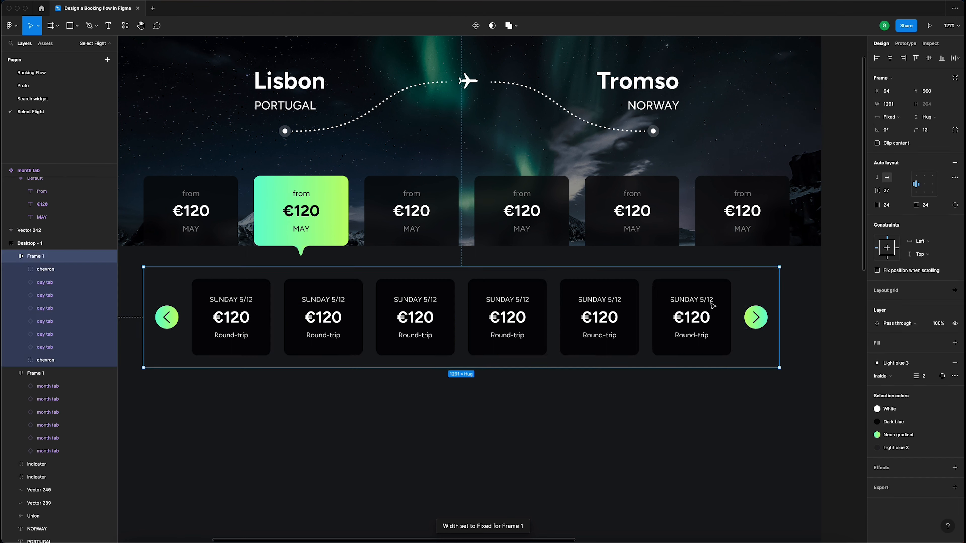
scroll(793, 292, down, 3)
drag(782, 283, 790, 283)
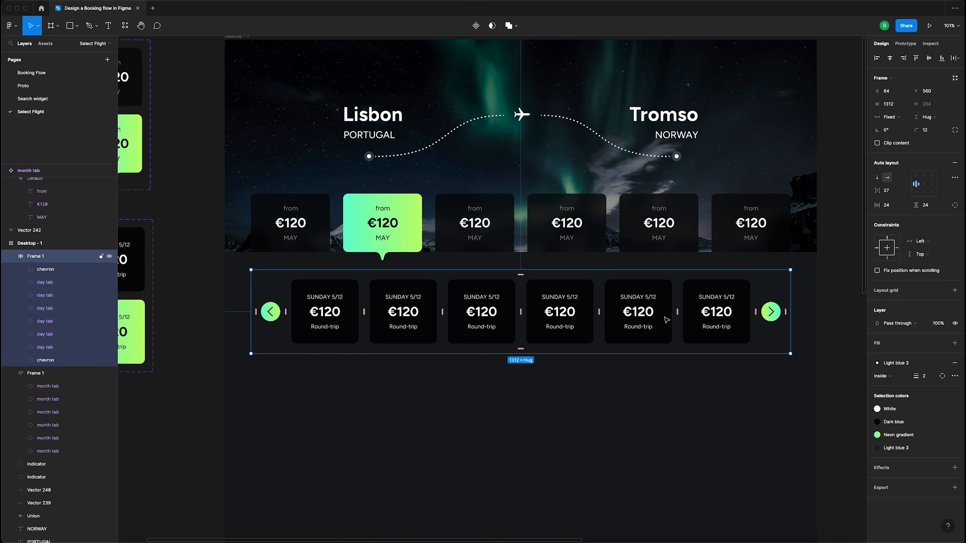
- Nudge the day tab row up to Y 556, closer to the month tabs
key(Up)
key(Up)
key(Up)
key(Up)
key(Up)
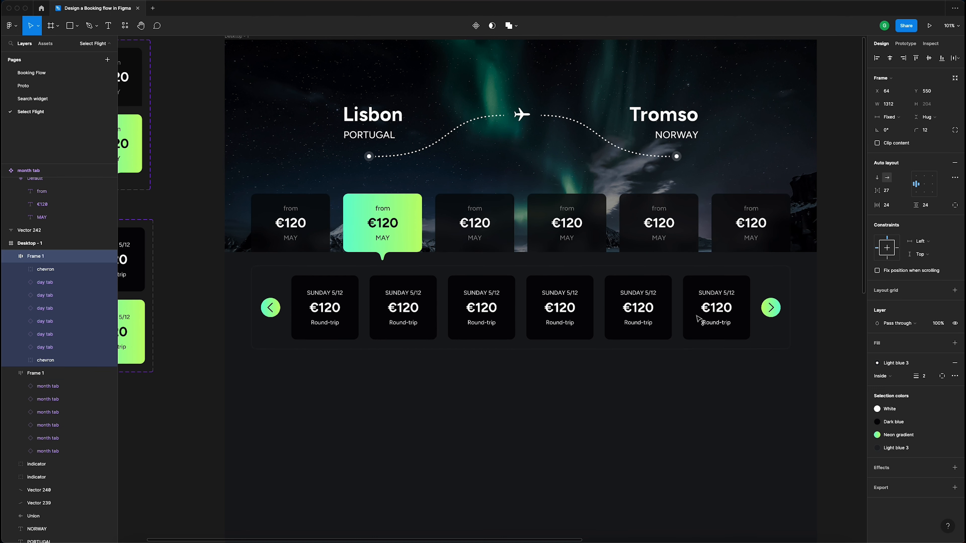
key(Down)
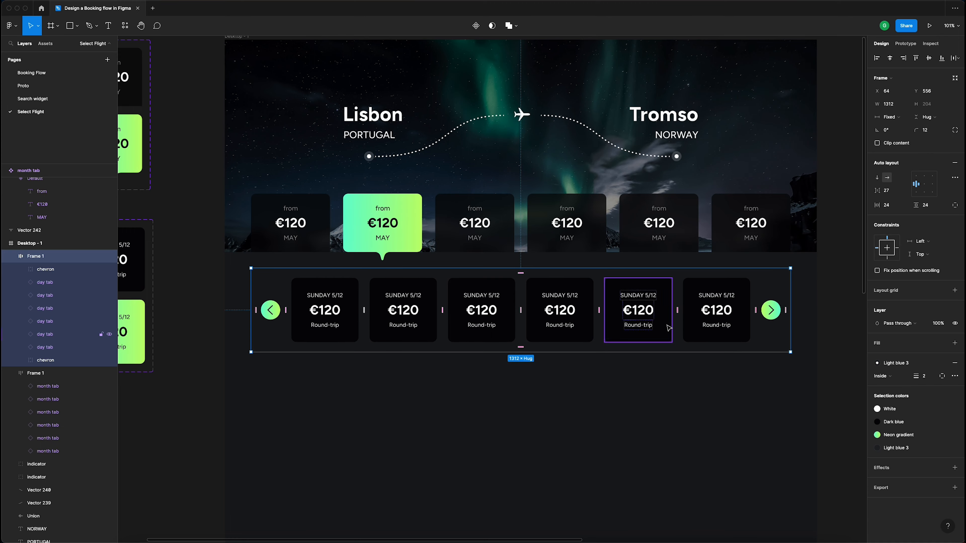
scroll(646, 324, down, 3)
click(797, 344)
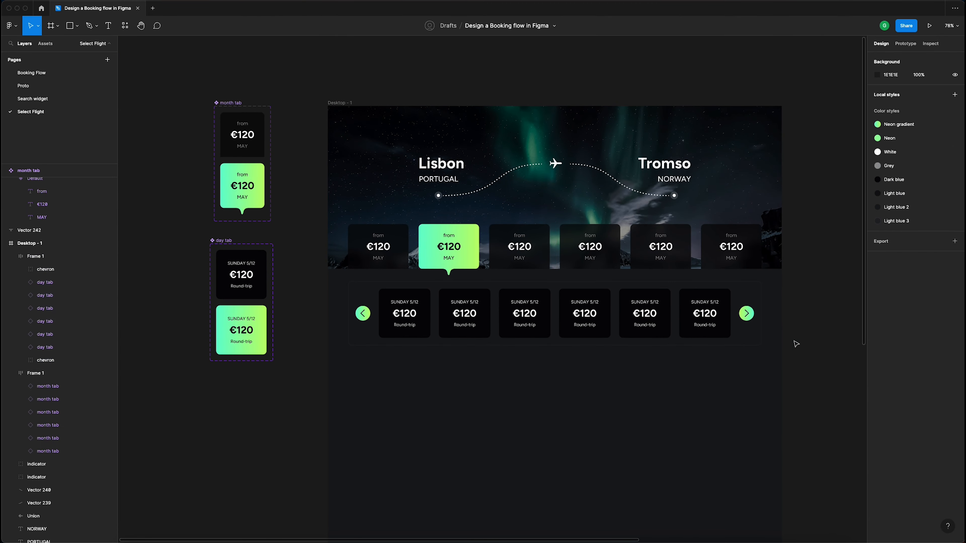
- Change the fill of the Desktop - 1 frame to the Light blue color style
scroll(795, 345, up, 2)
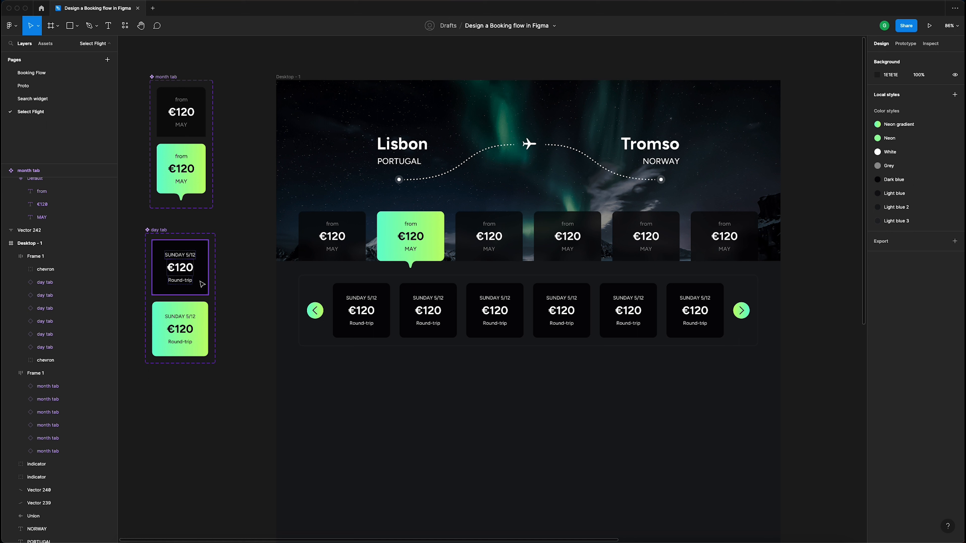
click(295, 78)
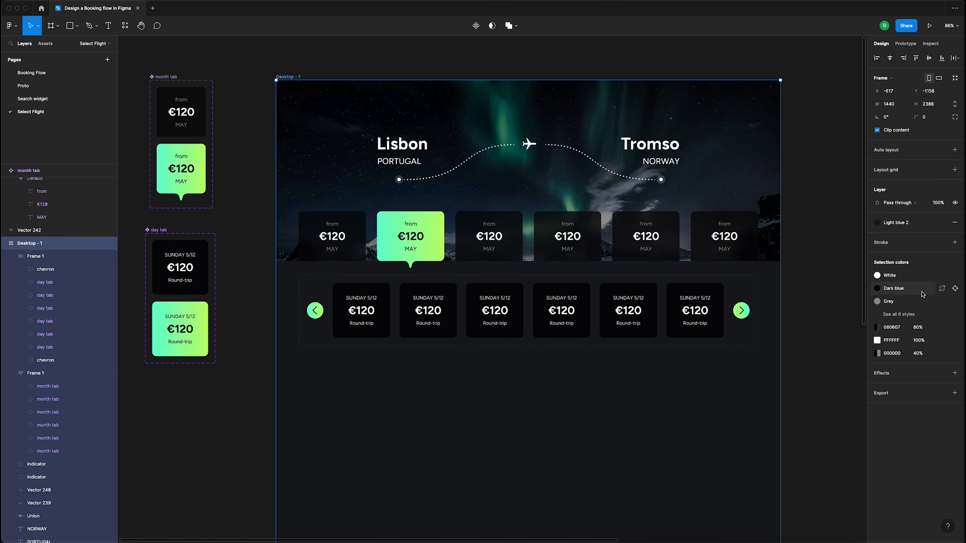
click(908, 224)
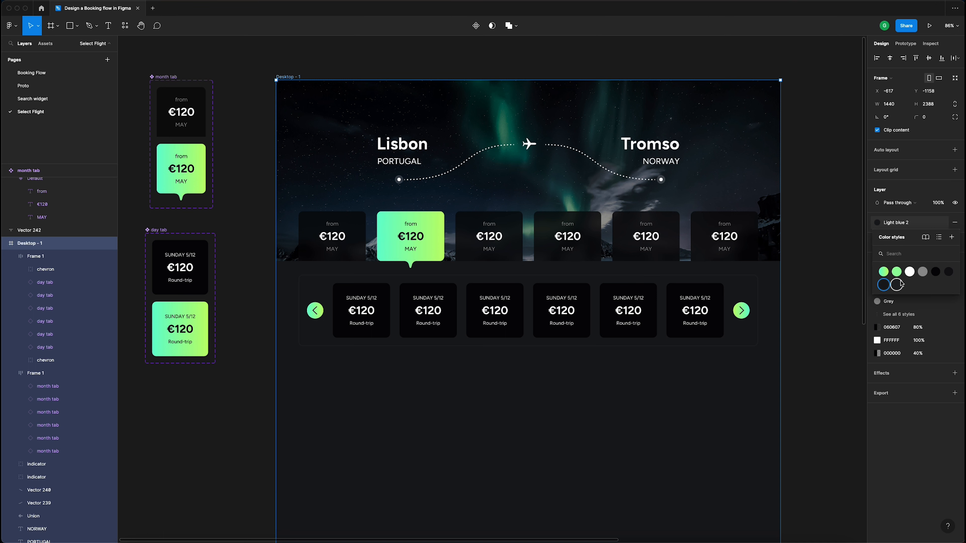
click(948, 271)
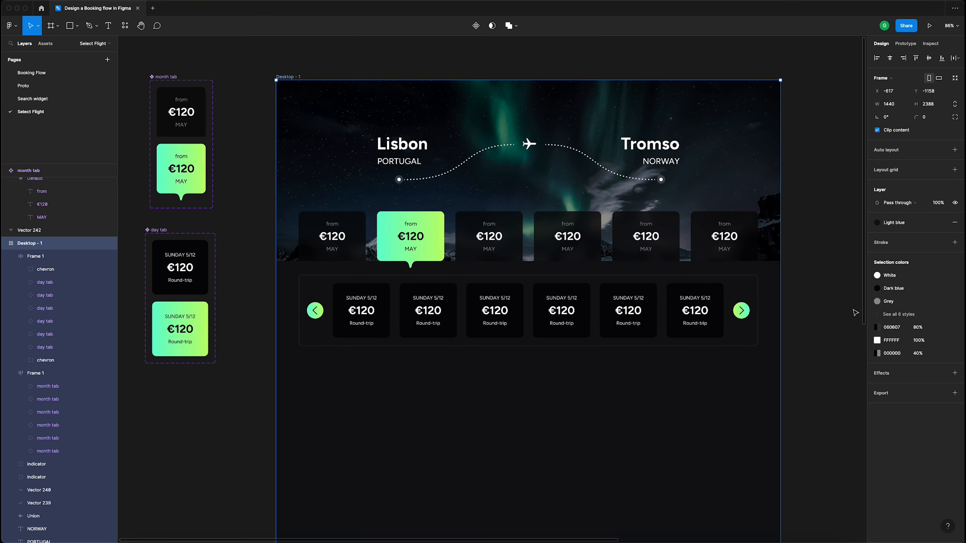
- Change the fill of the day tab component's Default variant to the Light blue 2 color style
click(200, 271)
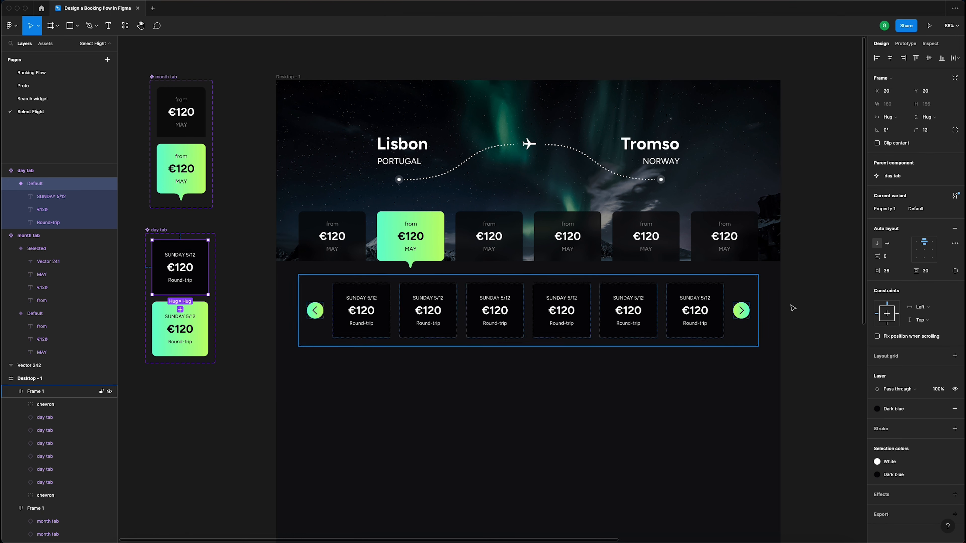
click(903, 409)
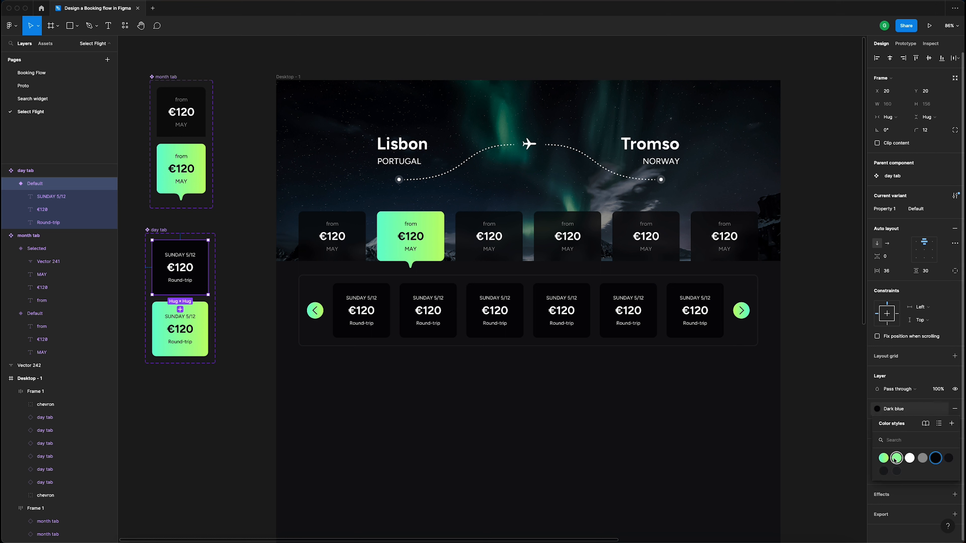
click(883, 470)
click(819, 444)
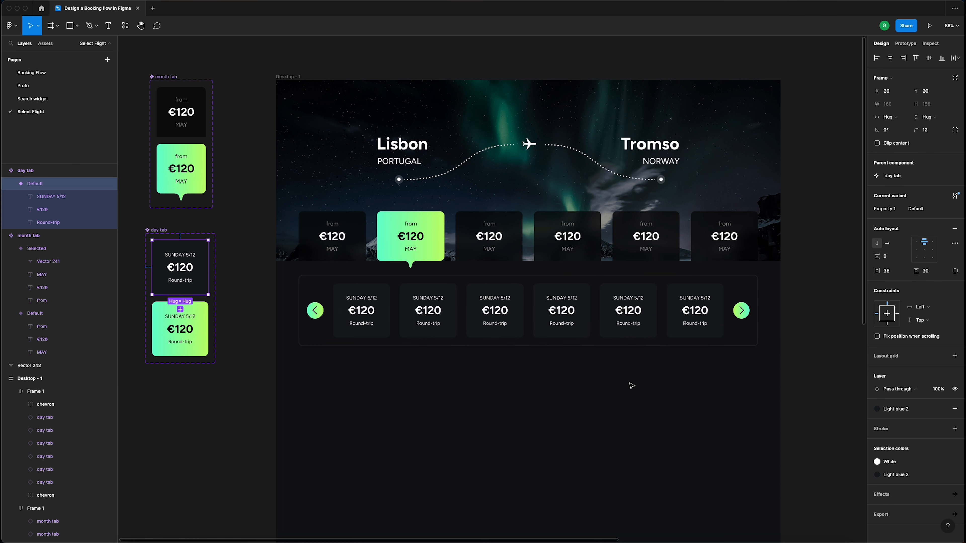
click(810, 310)
- Change the month label in the first month tab of the page to APRIL
scroll(809, 309, up, 3)
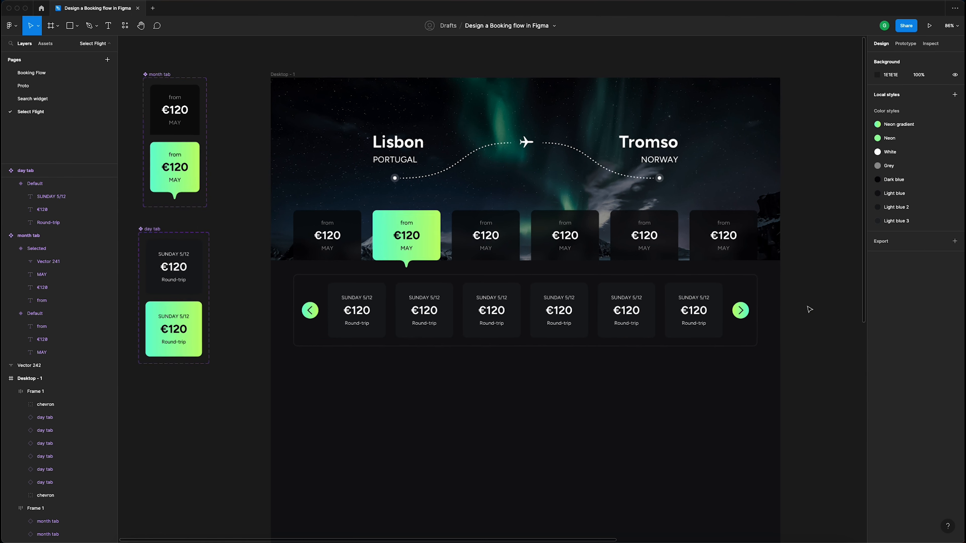
scroll(809, 309, left, 2)
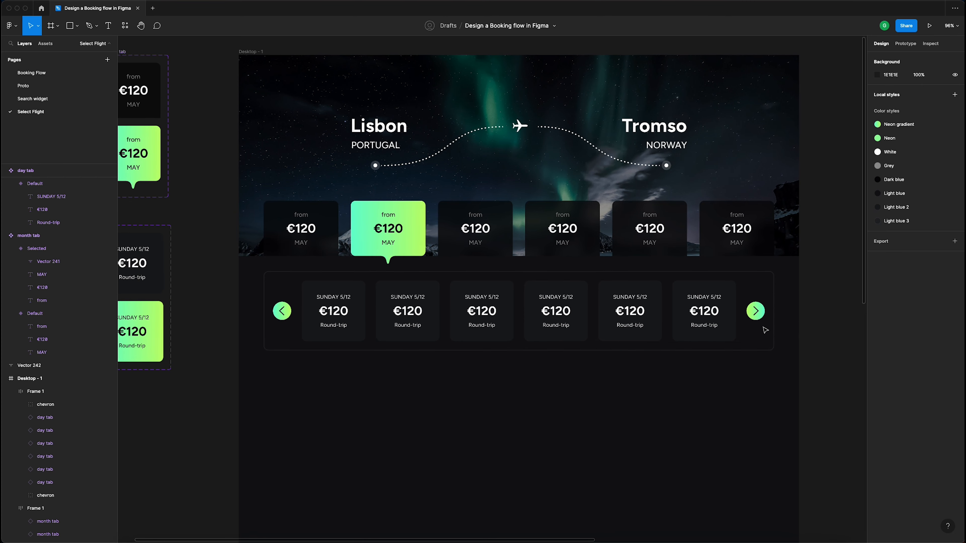
double_click(303, 243)
text(APRIL)
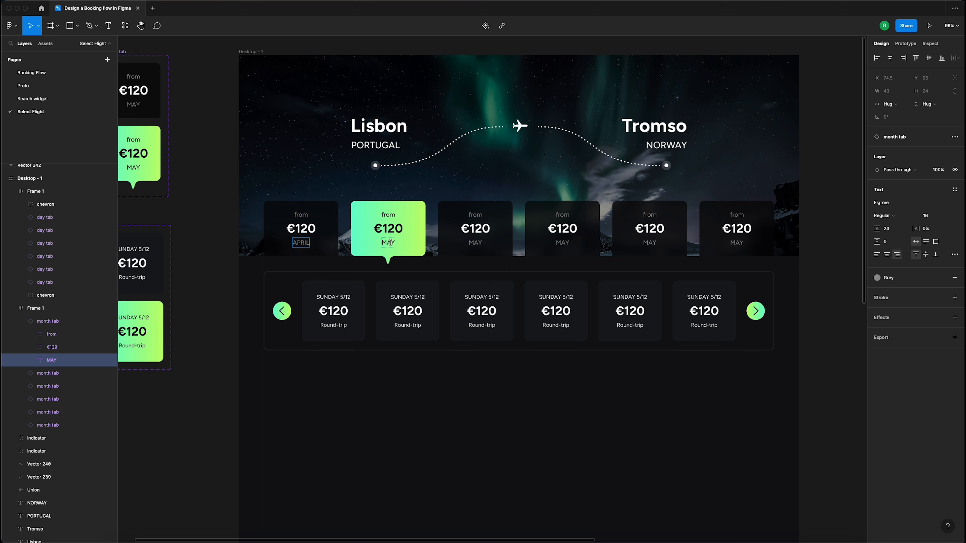
- Change the month labels in the third to sixth month tabs of the page to JUNE, JULY, AUGUST and SEPTEMBER
double_click(472, 242)
text(JUNE)
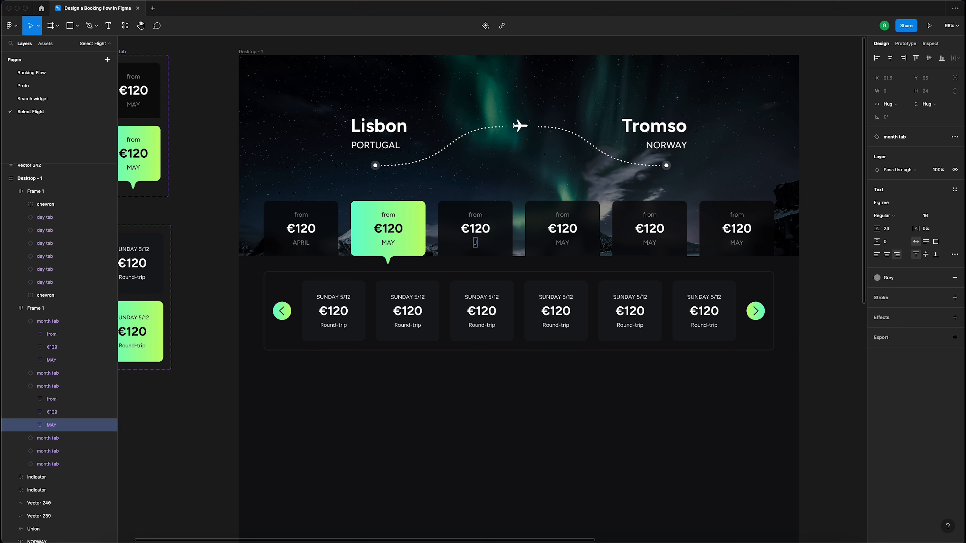
double_click(564, 243)
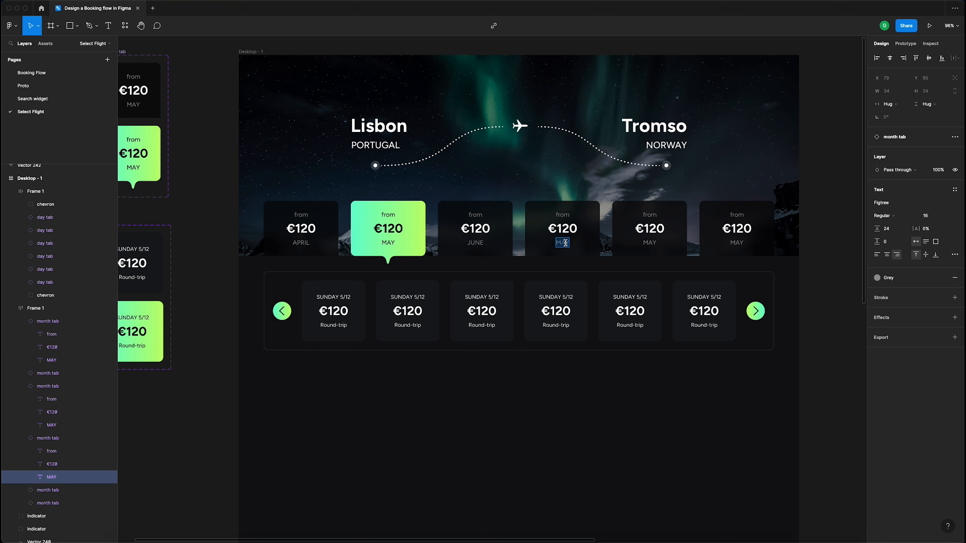
text(JULY)
double_click(646, 243)
text(AUGUST)
double_click(731, 243)
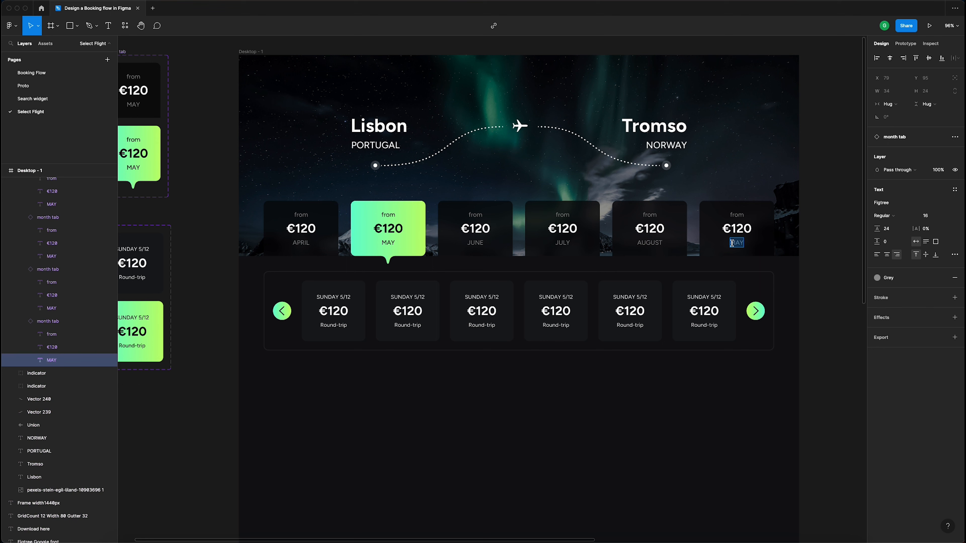
text(SEPTEMBER)
- Set the prices in the month tabs to €87 for April, €250 for June and €350 for July
scroll(249, 228, right, 3)
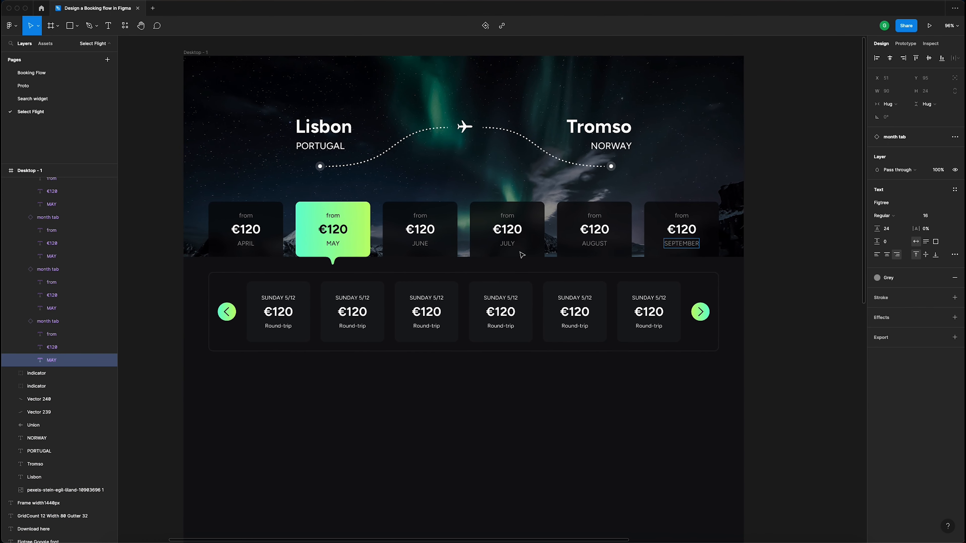
double_click(245, 229)
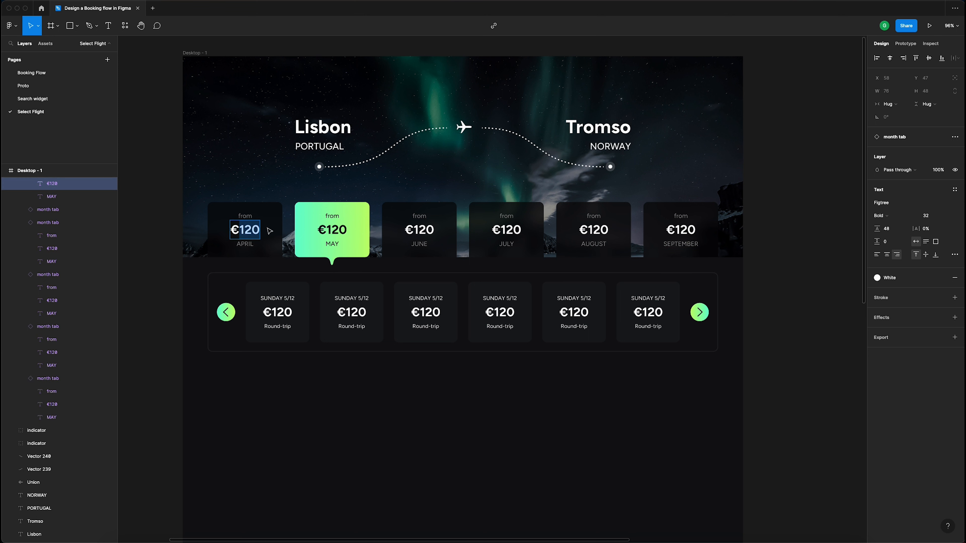
text(87)
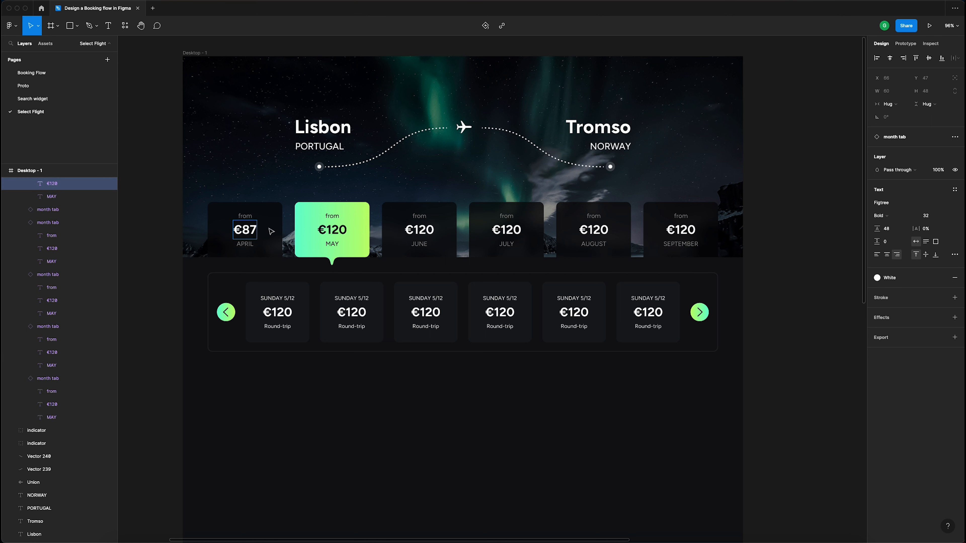
double_click(424, 229)
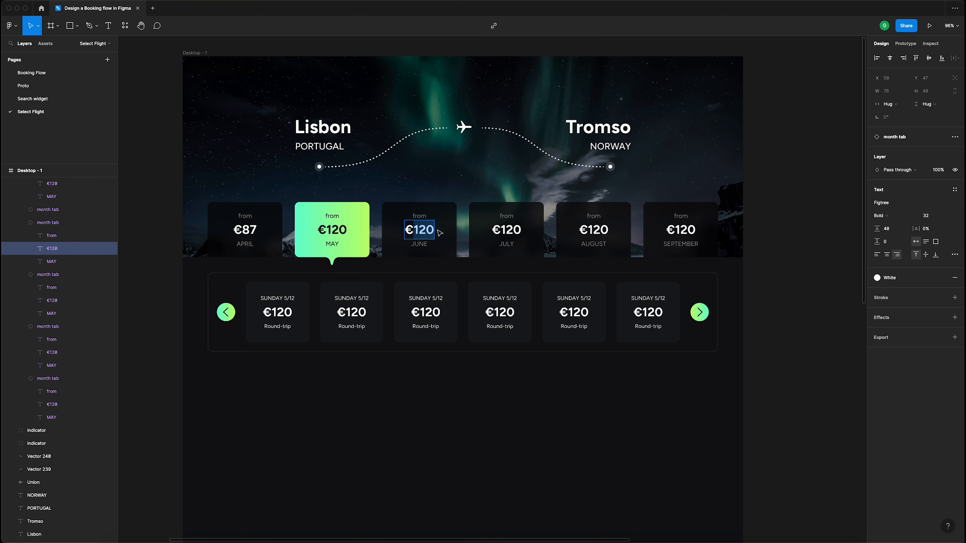
text(250)
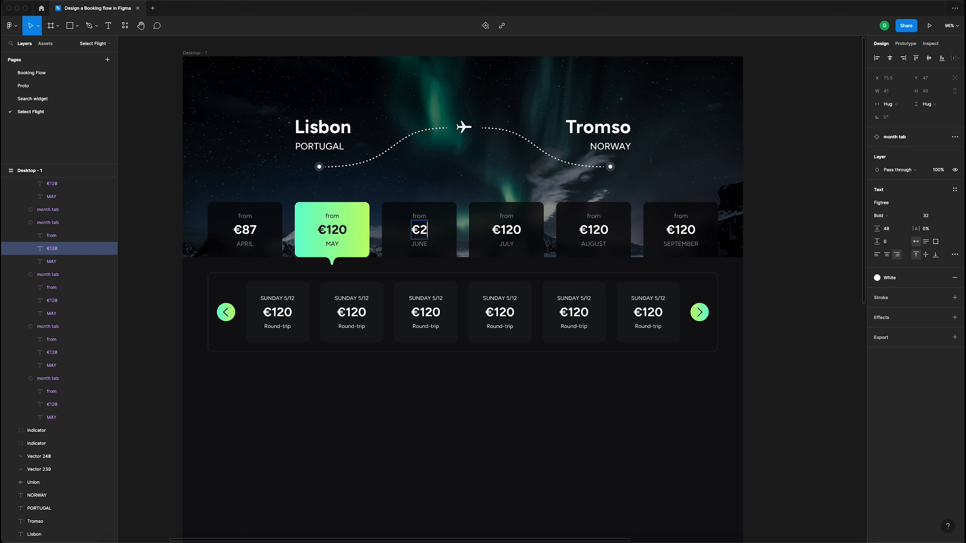
double_click(502, 229)
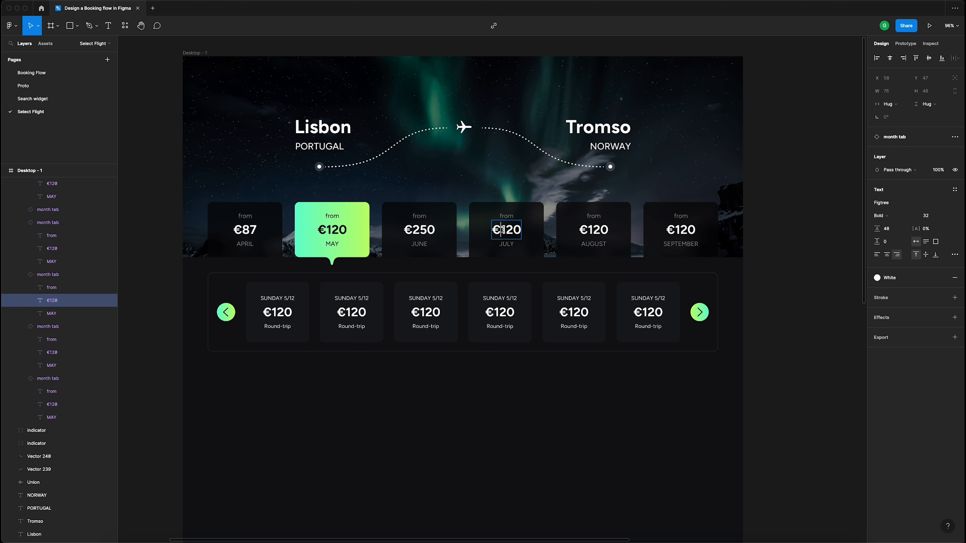
text(350)
- Set the price in the August month tab to €98 and in the September month tab to €56
drag(588, 229, 614, 229)
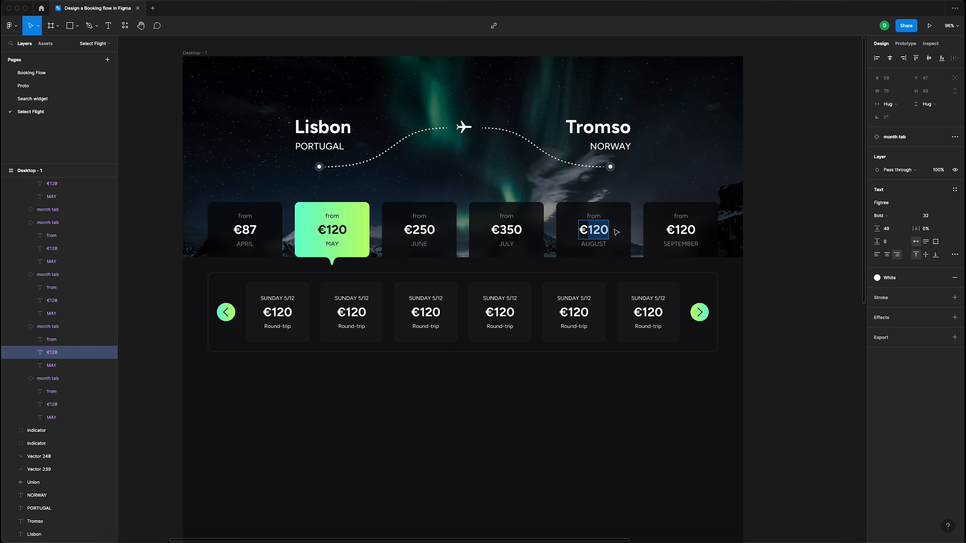
text(98)
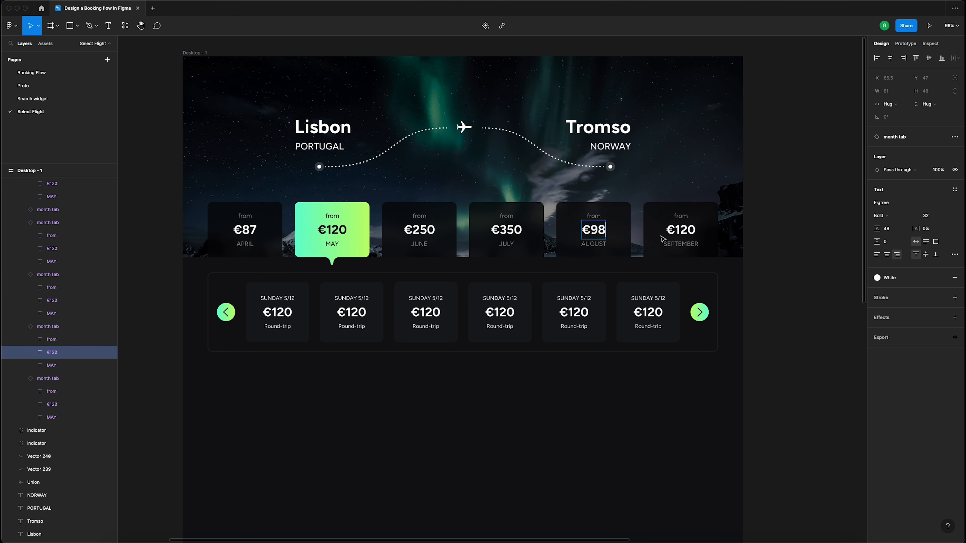
scroll(463, 198, up, 1)
drag(675, 245, 708, 248)
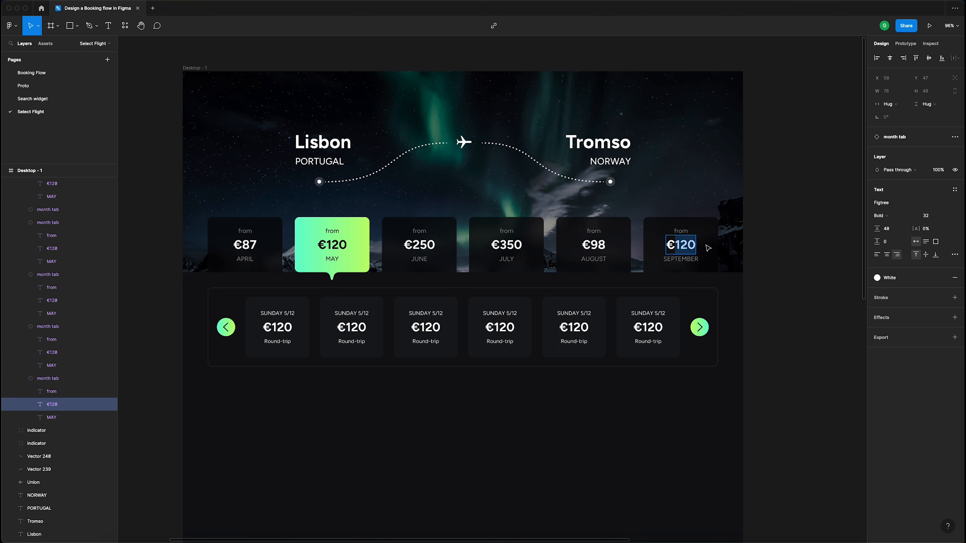
text(56)
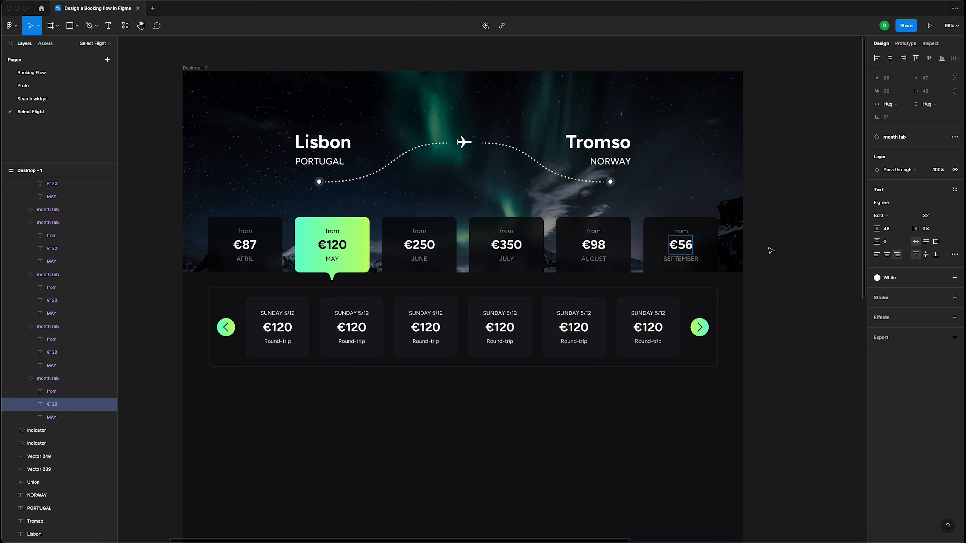
key(Escape)
click(794, 216)
scroll(570, 266, down, 2)
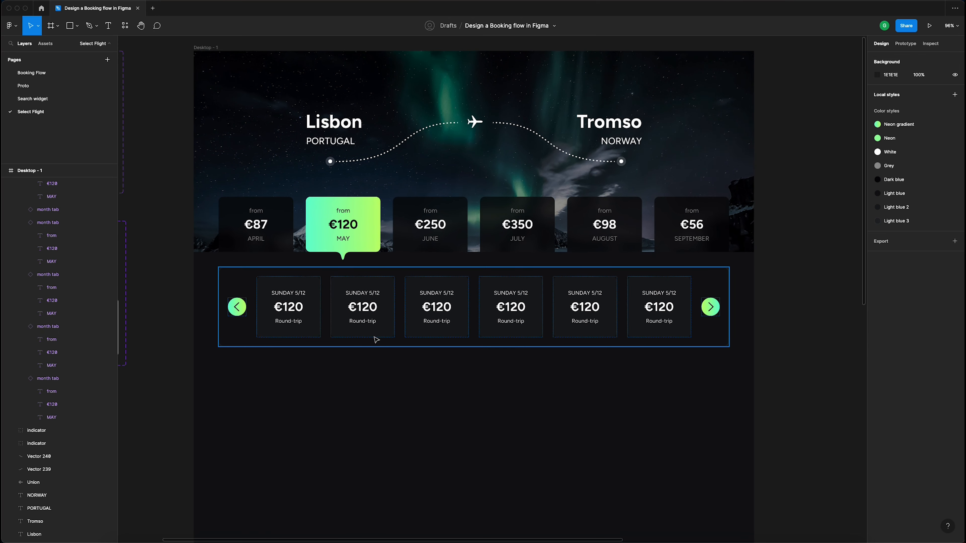
click(370, 313)
double_click(297, 308)
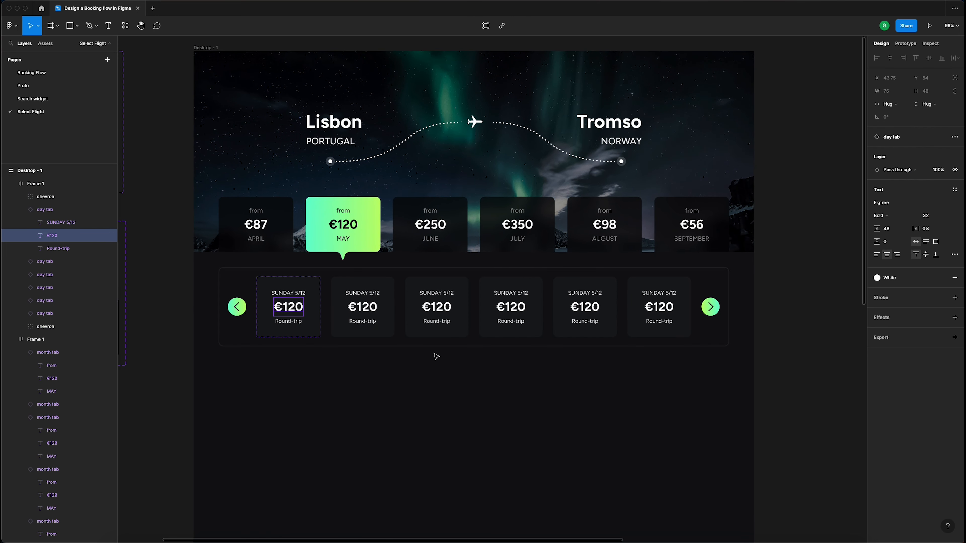
click(451, 307)
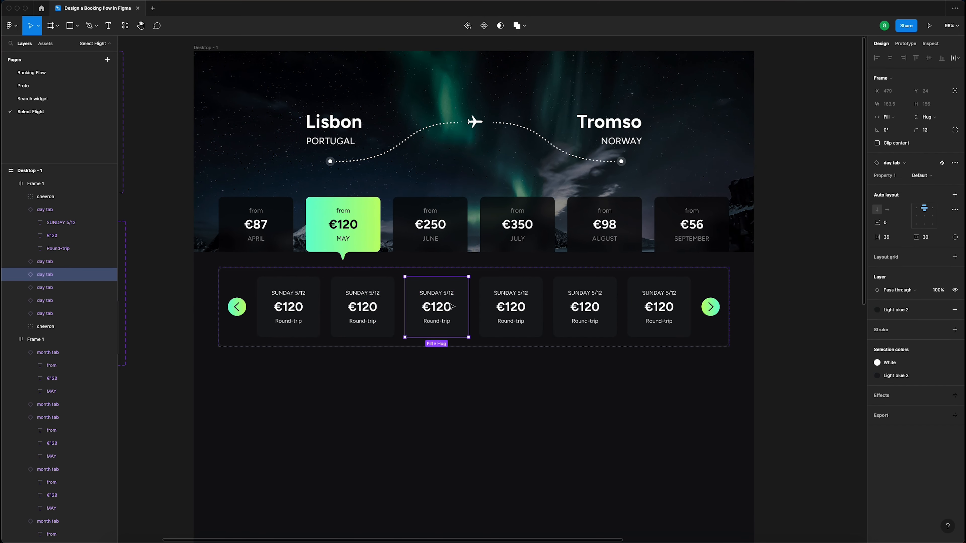
scroll(452, 306, down, 3)
scroll(452, 306, left, 1)
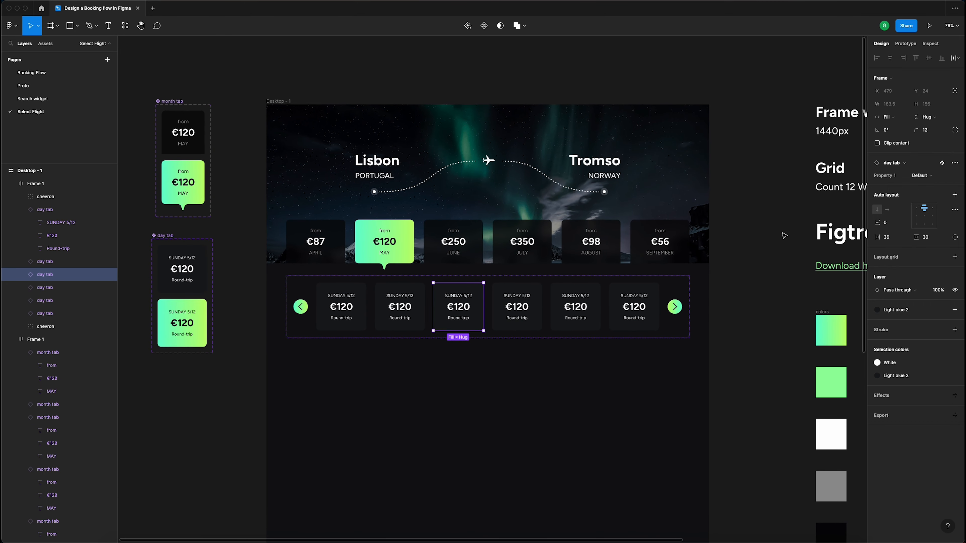
click(517, 306)
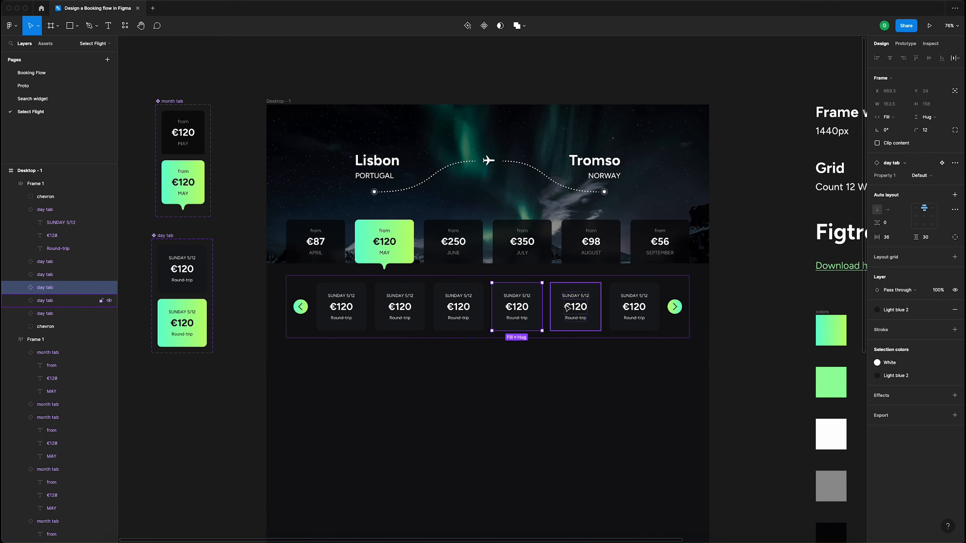
click(575, 307)
click(633, 304)
click(458, 306)
click(400, 307)
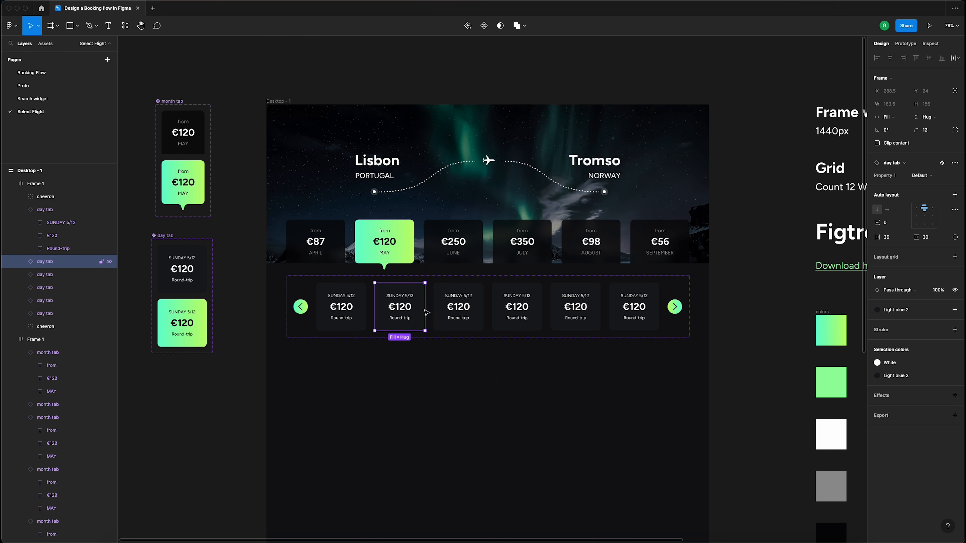
click(461, 310)
- Switch the fourth day tab in the page's day row to the Selected variant
click(494, 307)
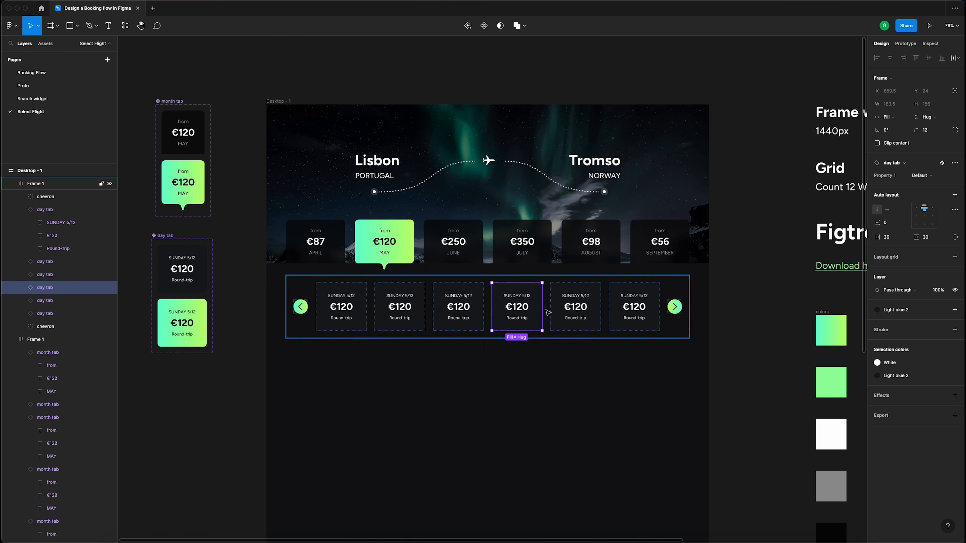
click(921, 175)
click(924, 187)
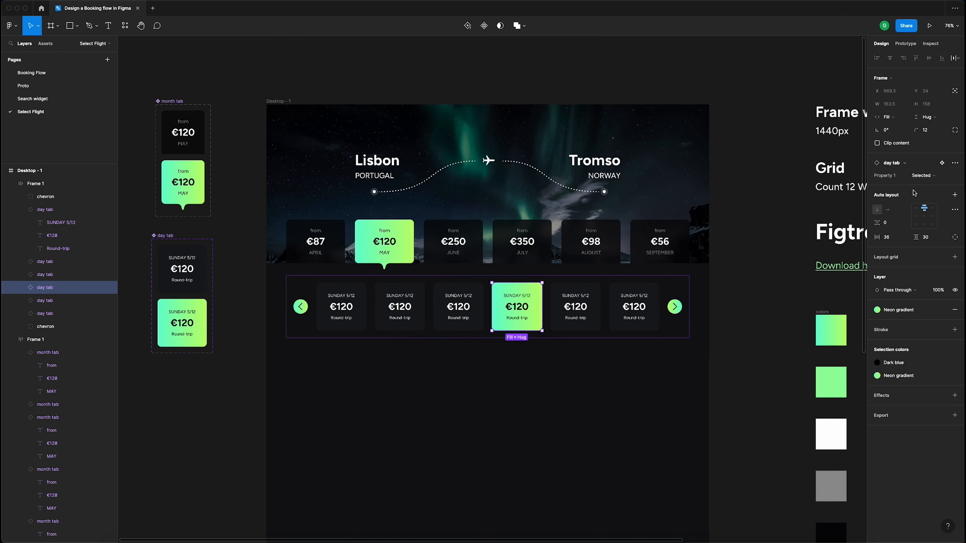
click(728, 286)
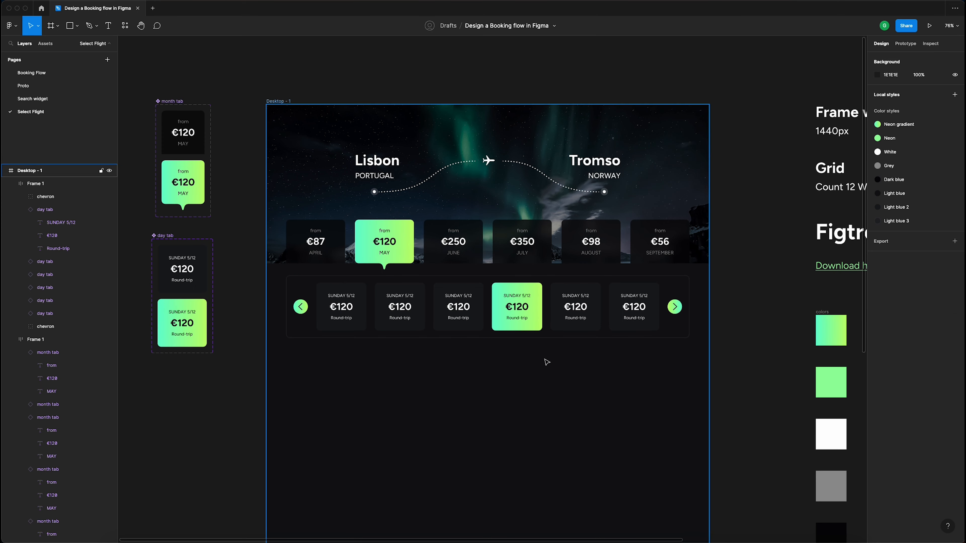
- Set the price in the first day tab to €56 and in the second day tab to €85
scroll(551, 365, up, 2)
click(519, 312)
key(Escape)
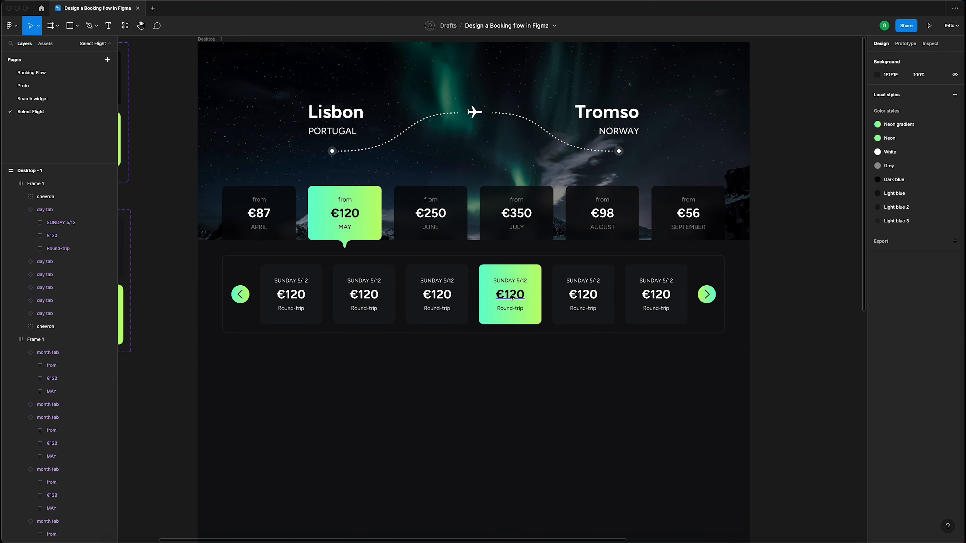
super+double_click(299, 296)
click(298, 294)
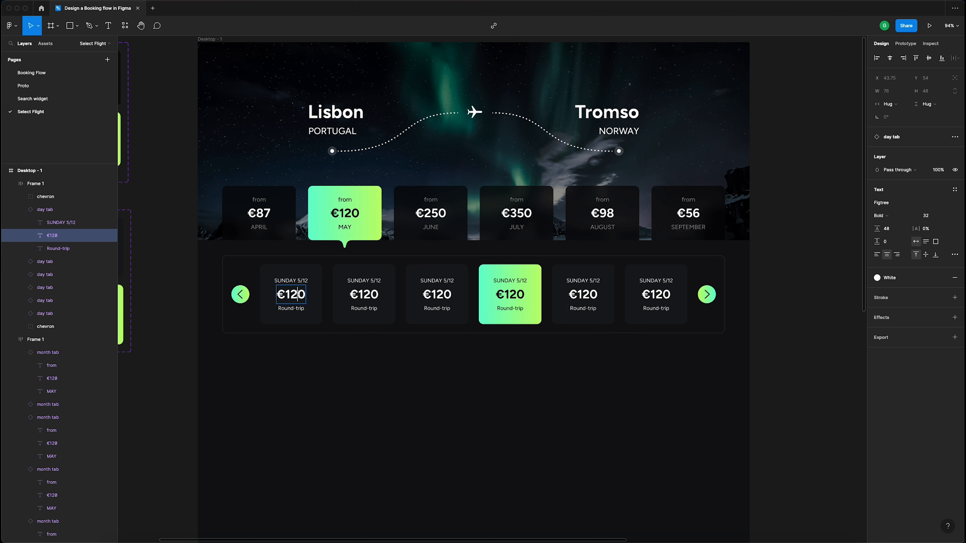
drag(285, 294, 318, 296)
text(56)
click(362, 293)
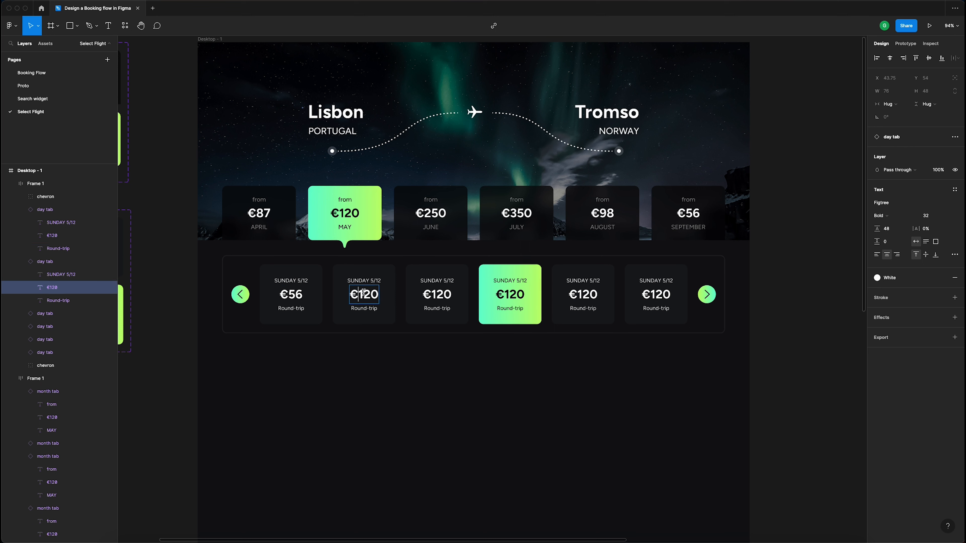
drag(359, 294, 400, 296)
text(85)
- Set the prices in the third, fifth and sixth day tabs to €240, €200 and €80
click(439, 294)
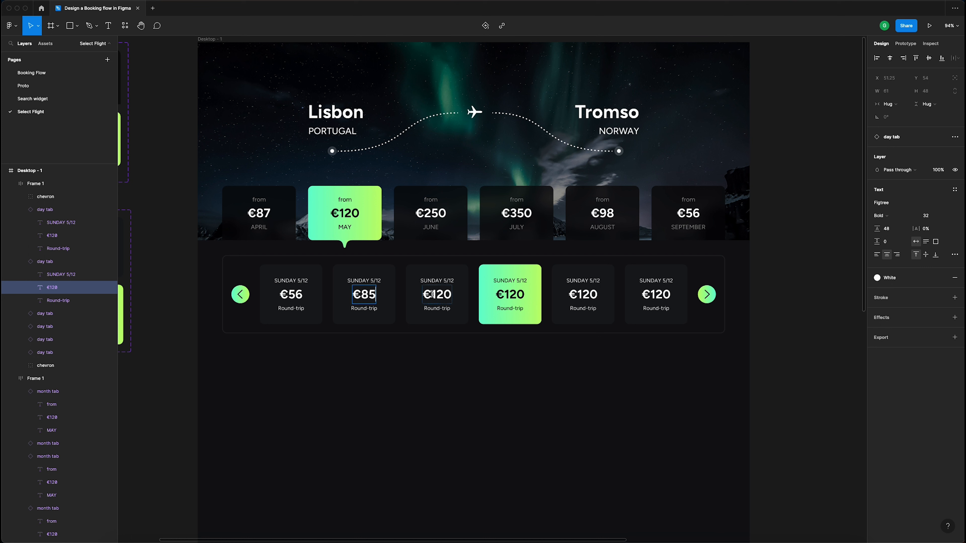
drag(431, 294, 453, 293)
text(240)
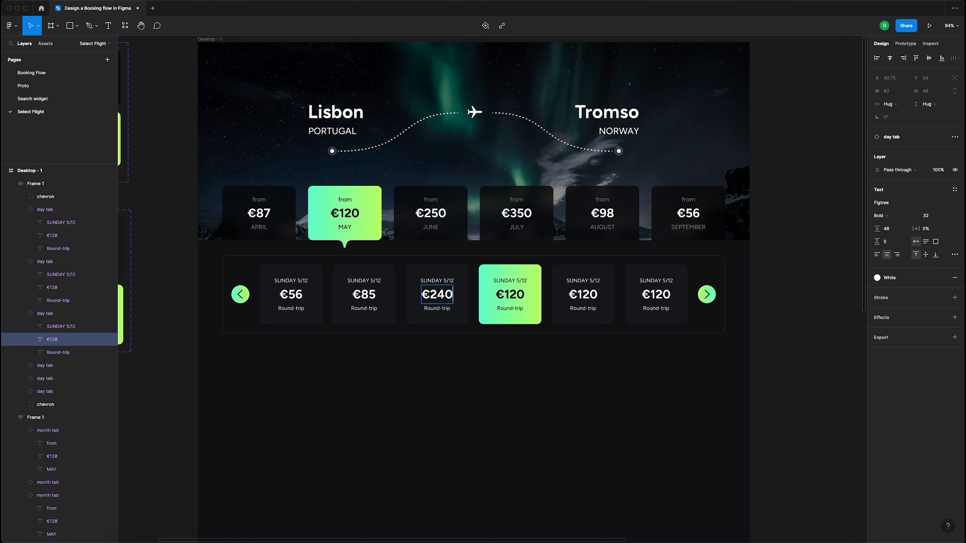
drag(578, 292, 609, 295)
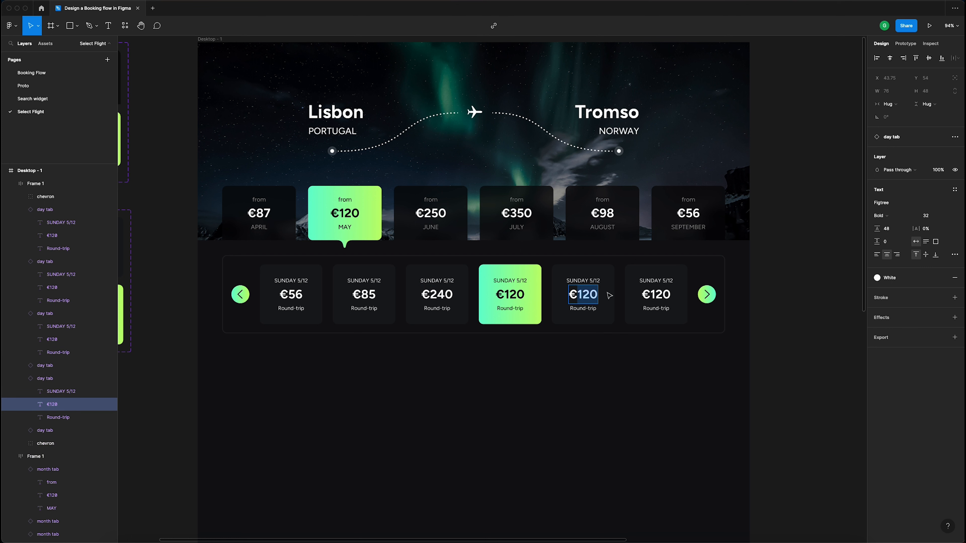
text(200)
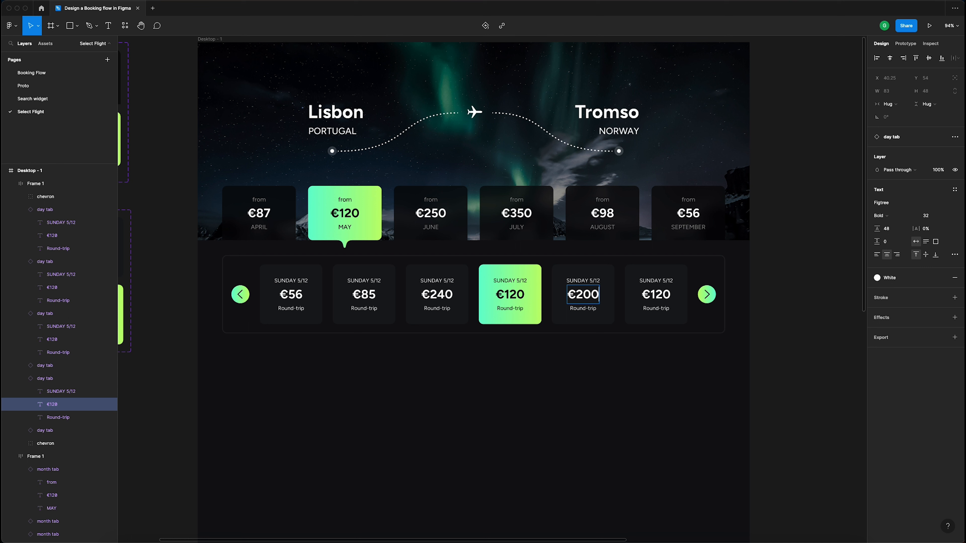
drag(652, 294, 687, 295)
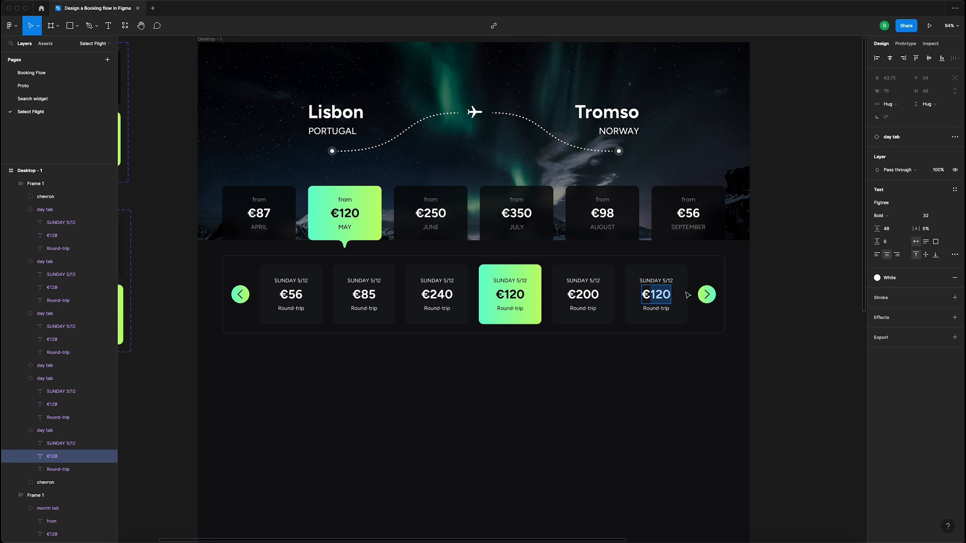
text(80)
click(772, 249)
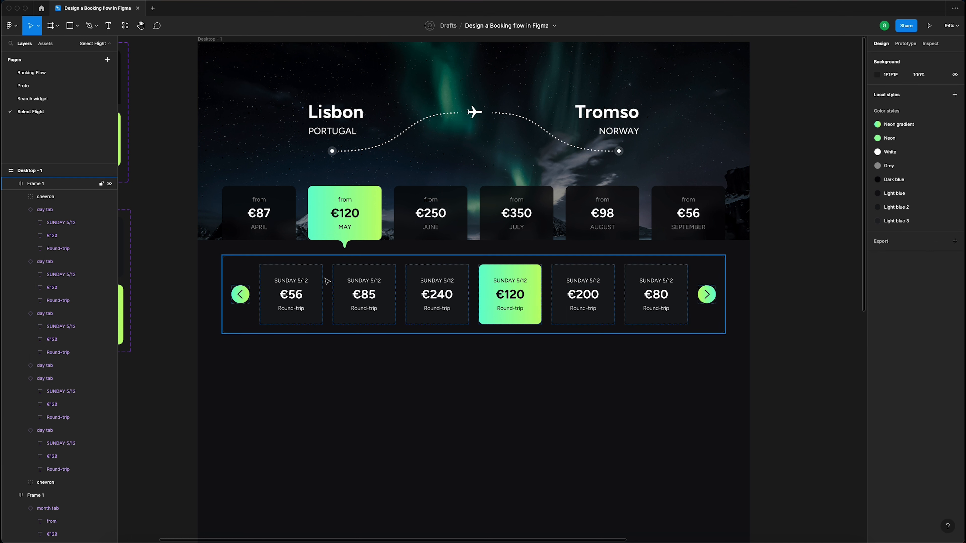
- Change the date label in the third day tab to SATURDAY 5/11
click(291, 282)
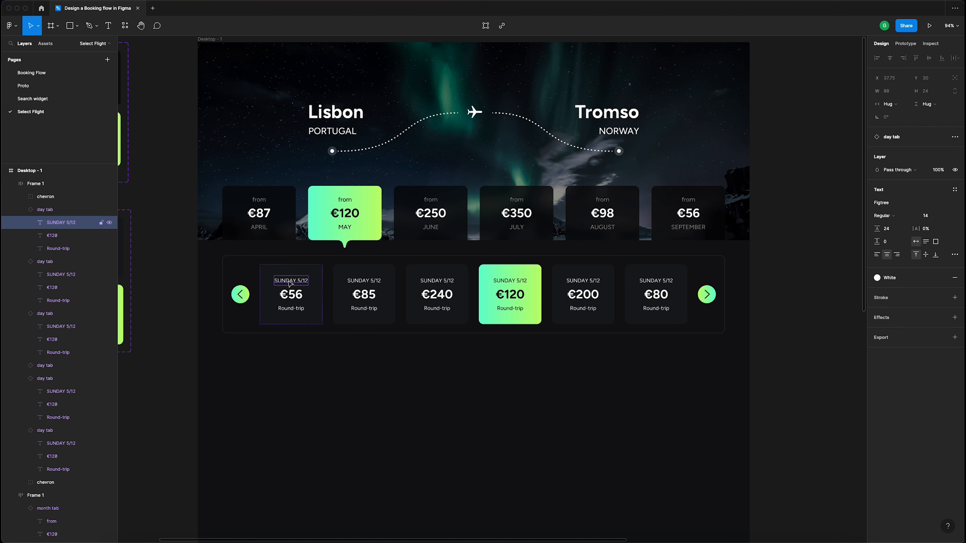
double_click(439, 284)
drag(442, 282, 414, 284)
text(SATURD)
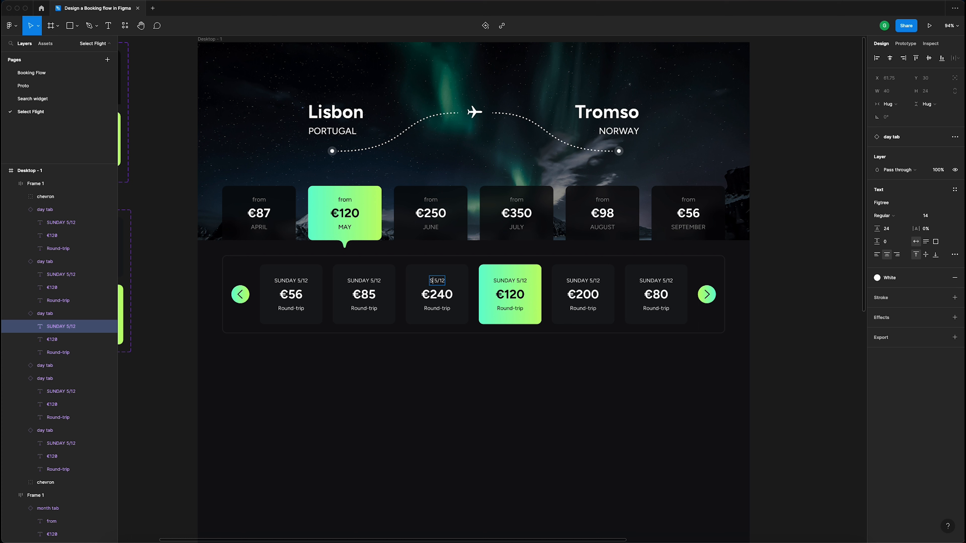
text(AY)
drag(452, 280, 457, 279)
text(11)
- Change the date label in the second day tab to FRIDAY 5/10
drag(368, 278, 346, 279)
text(FRIDAY)
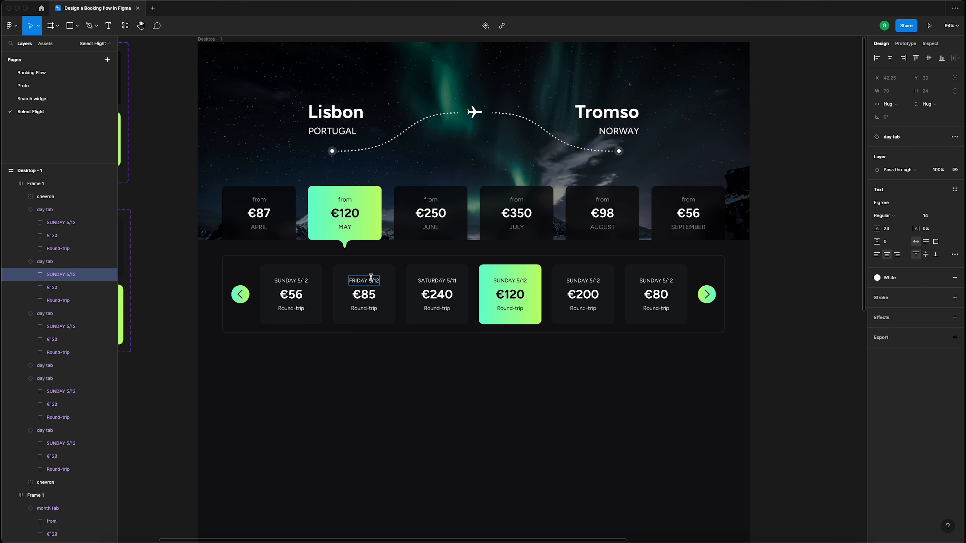
drag(374, 279, 381, 280)
text(10)
- Change the date label in the first day tab to THURSDAY 5/9
double_click(286, 280)
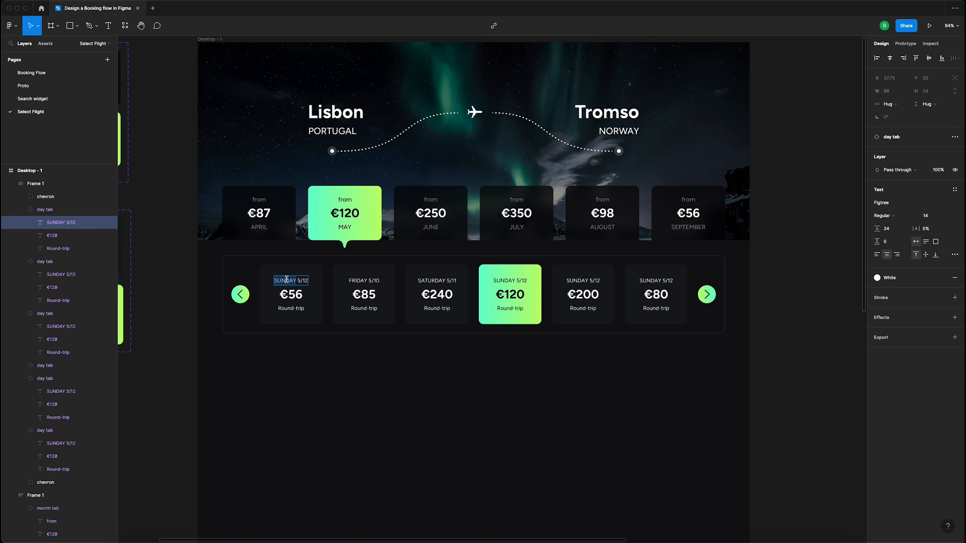
text(THURS)
text(Y)
key(BackSpace)
key(BackSpace)
text(9)
- Change the date label in the fifth day tab to MONDAY 5/13
click(521, 279)
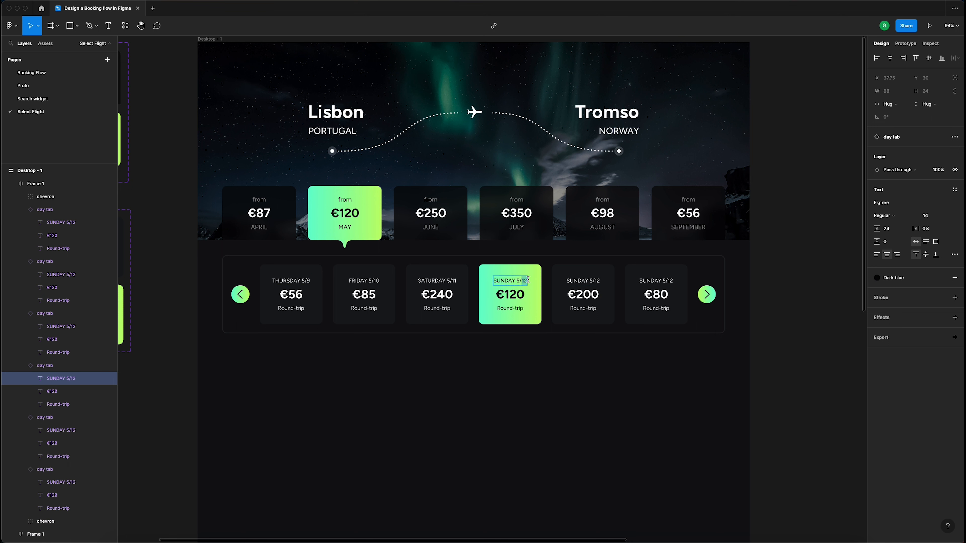
click(602, 280)
text(13)
double_click(575, 282)
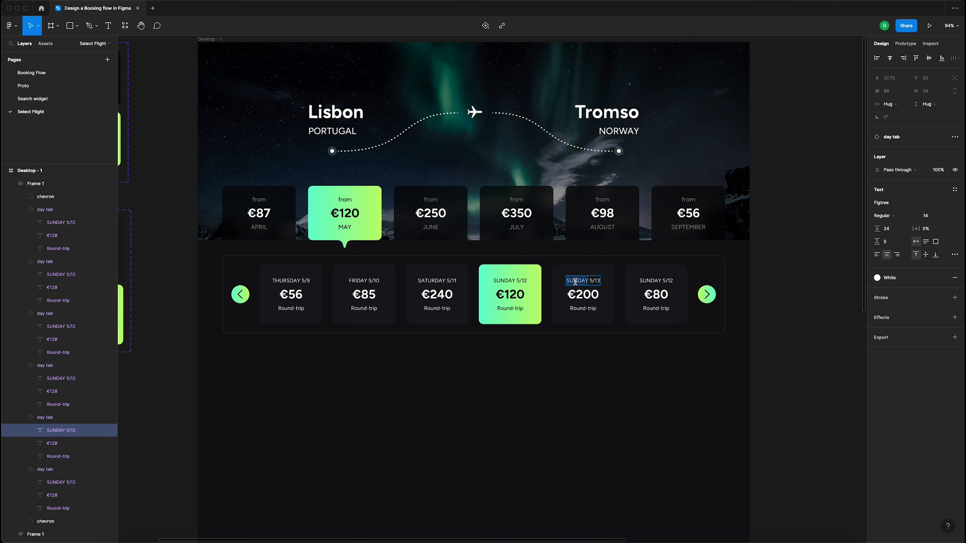
text(MONDAY)
- Change the date label in the sixth day tab to TUESDAY 5/14
double_click(649, 280)
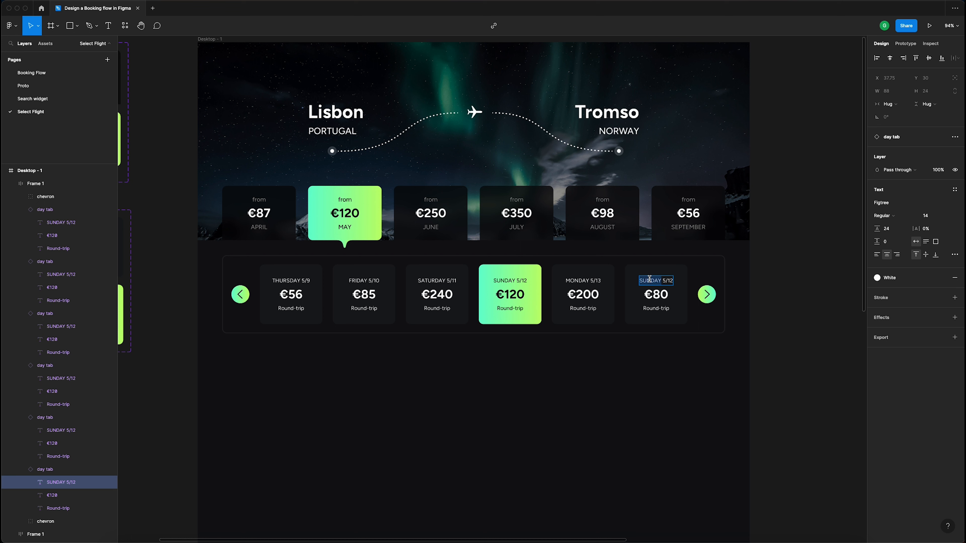
text(TUESDAY)
double_click(669, 280)
text(14)
key(Escape)
click(780, 230)
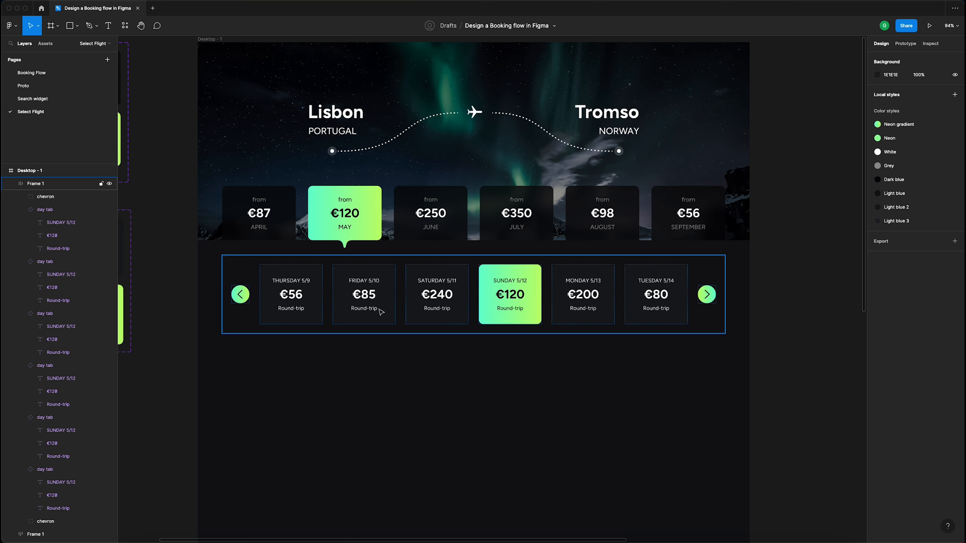
- Collapse the contents of the month tab and day tab frames in the layer list
scroll(392, 311, down, 1)
scroll(392, 311, down, 2)
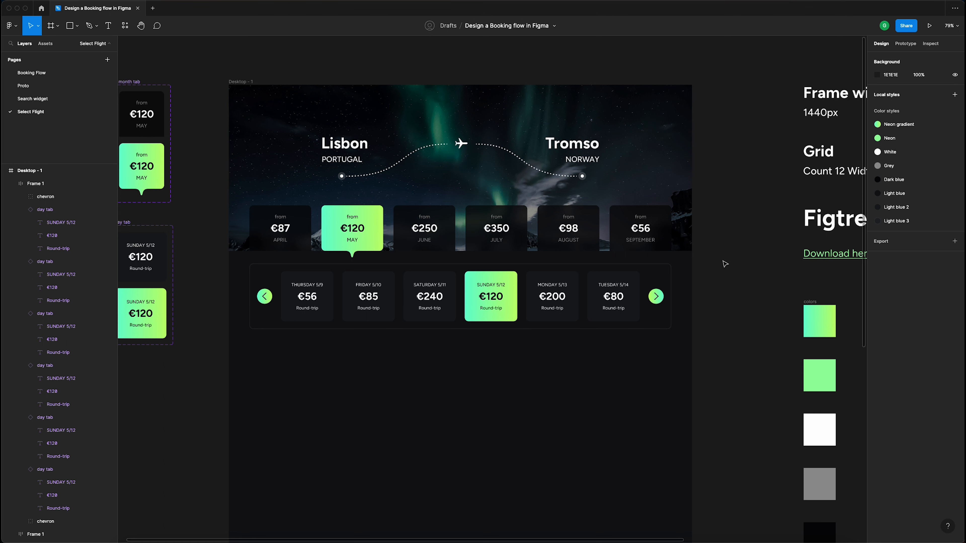
click(36, 184)
click(12, 185)
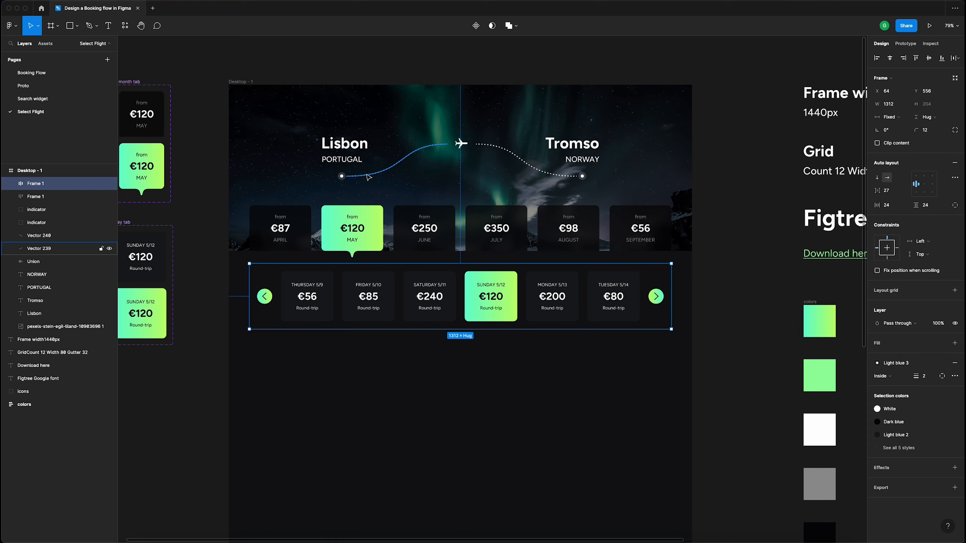
ctrl+scroll(385, 165, up, 2)
scroll(386, 164, up, 3)
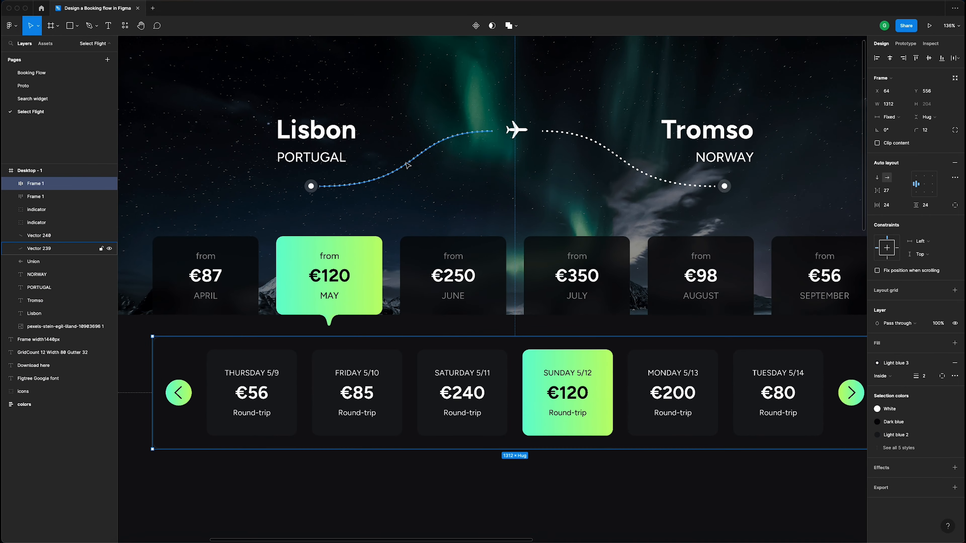
- Group the background photo, city and country names, plane, dotted curves and indicators, without the two tab frames, and name the group Hero
click(409, 163)
scroll(409, 163, down, 3)
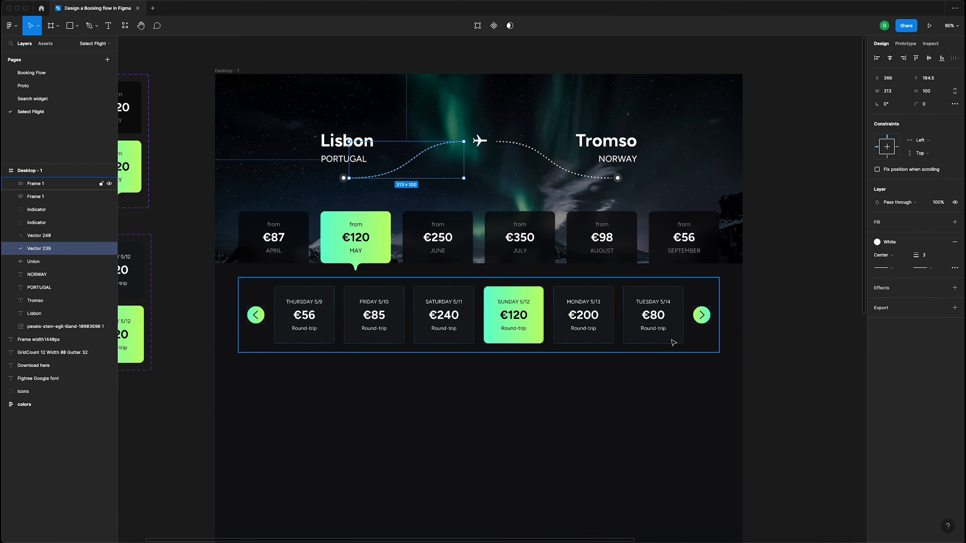
drag(729, 366, 244, 117)
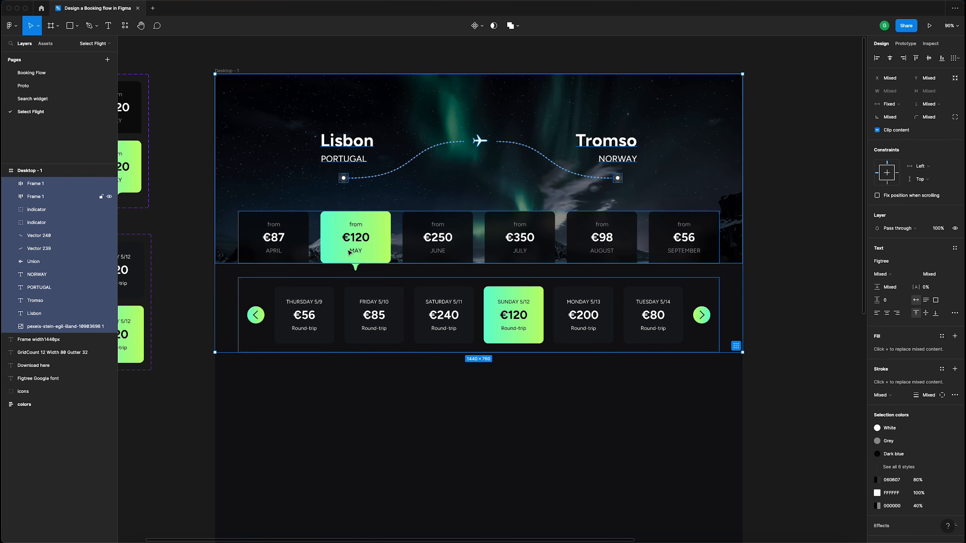
shift+click(373, 238)
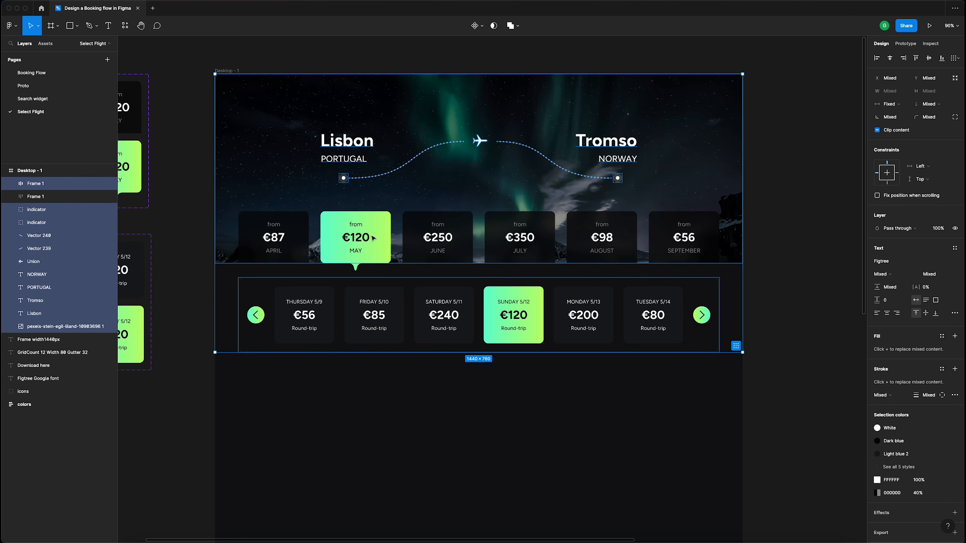
shift+click(393, 306)
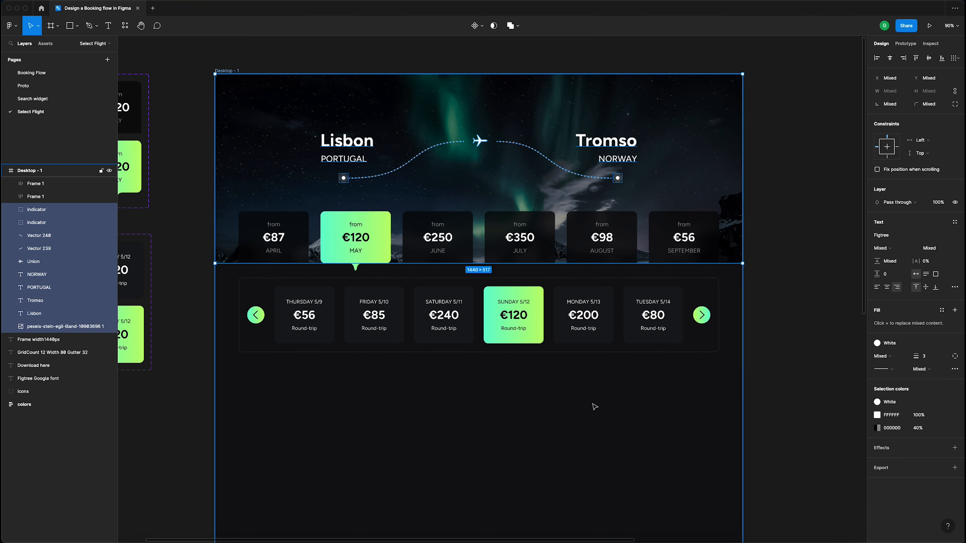
key(super+g)
double_click(34, 210)
text(Hero)
key(Return)
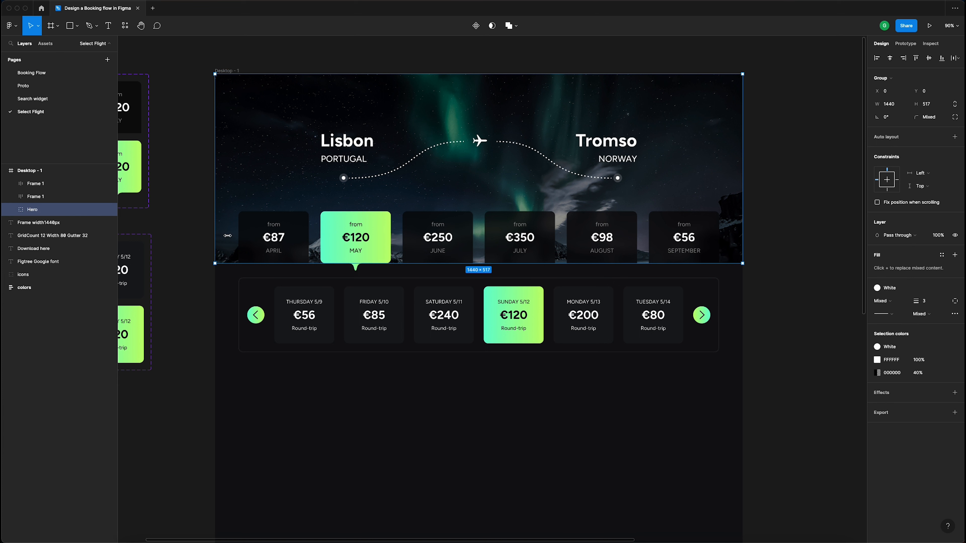
- Rename the frame holding the month tabs to month selector
click(289, 240)
double_click(43, 196)
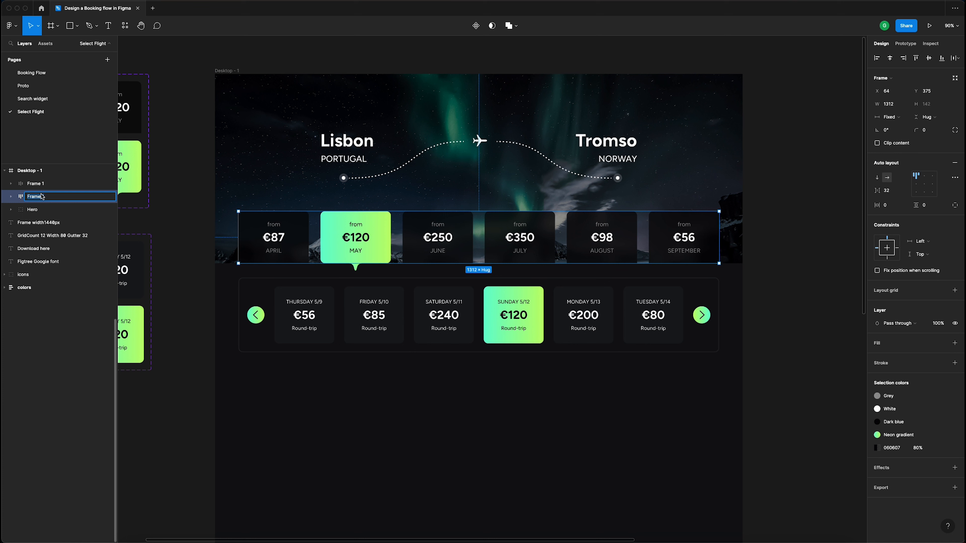
text(month selector)
key(Return)
- Rename the frame holding the day tabs to day selector
click(76, 187)
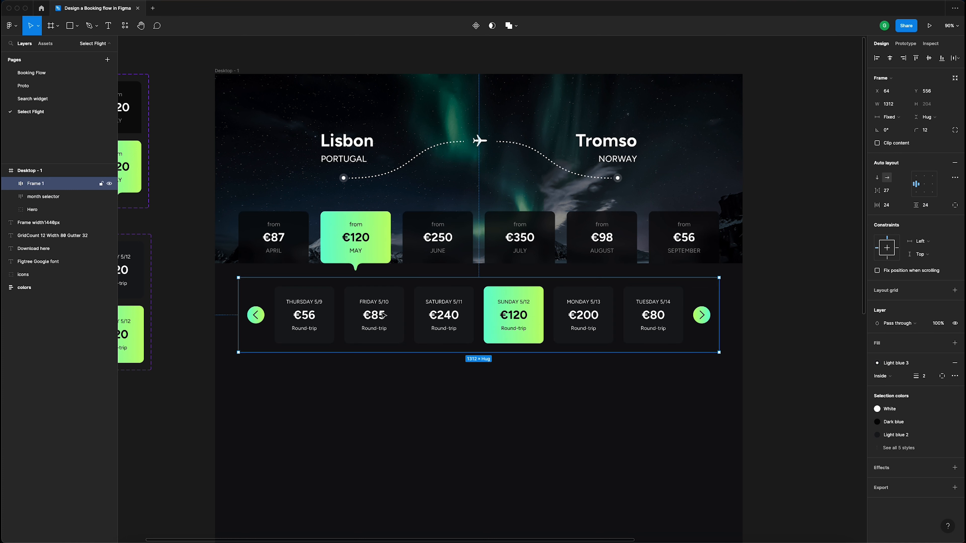
double_click(42, 185)
text(day se)
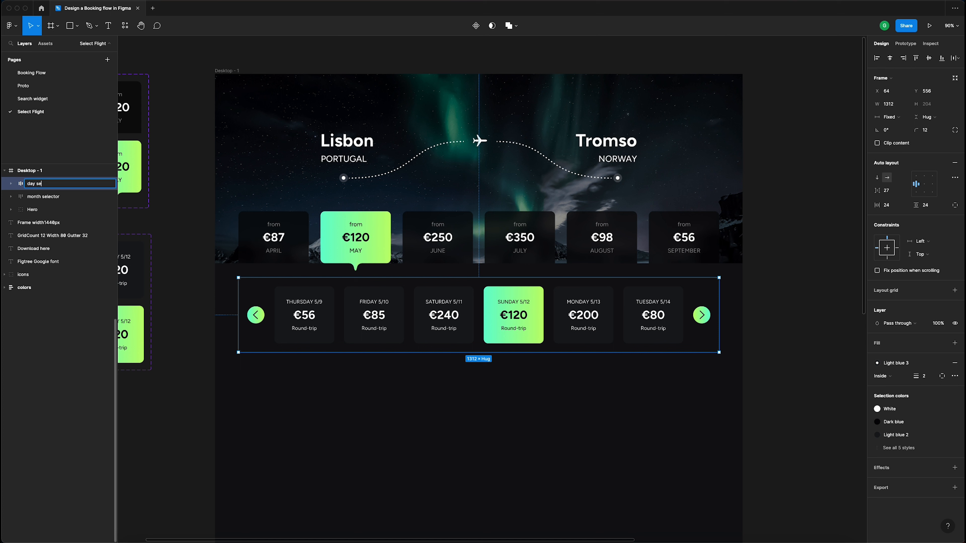
text(lector)
key(Return)
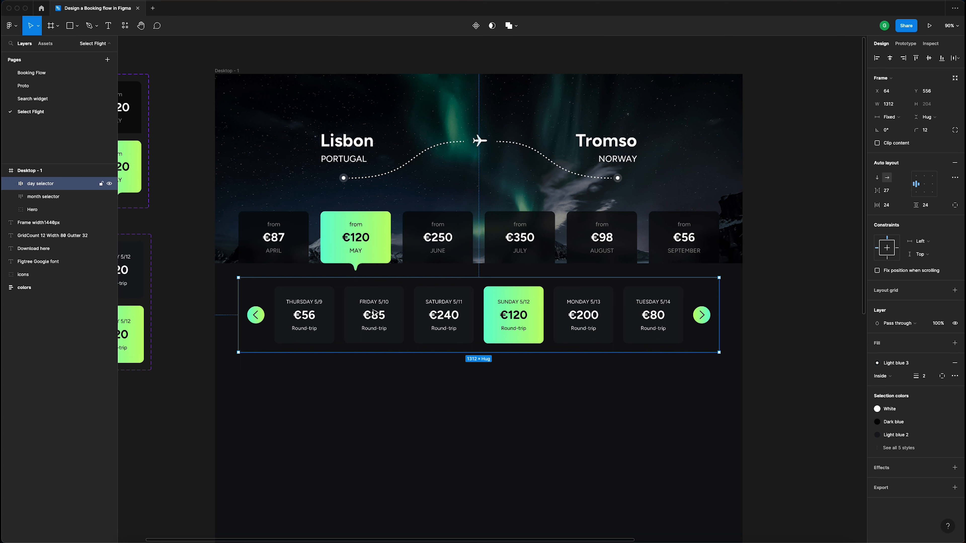
scroll(613, 382, down, 1)
click(613, 383)
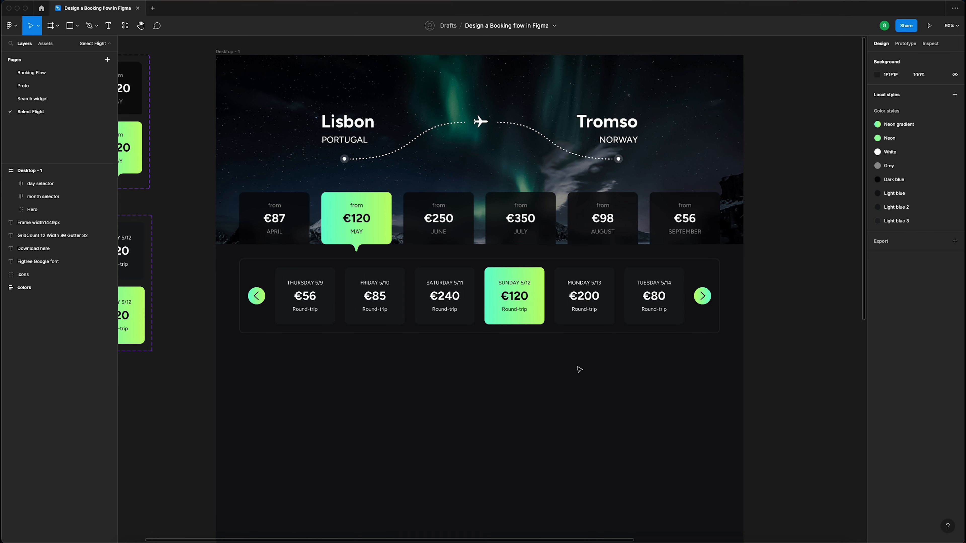
- Draw a rectangle about 1312 × 339 below the day selector, aligned to its side edges, and fill it with the Light blue 3 style
scroll(577, 367, down, 1)
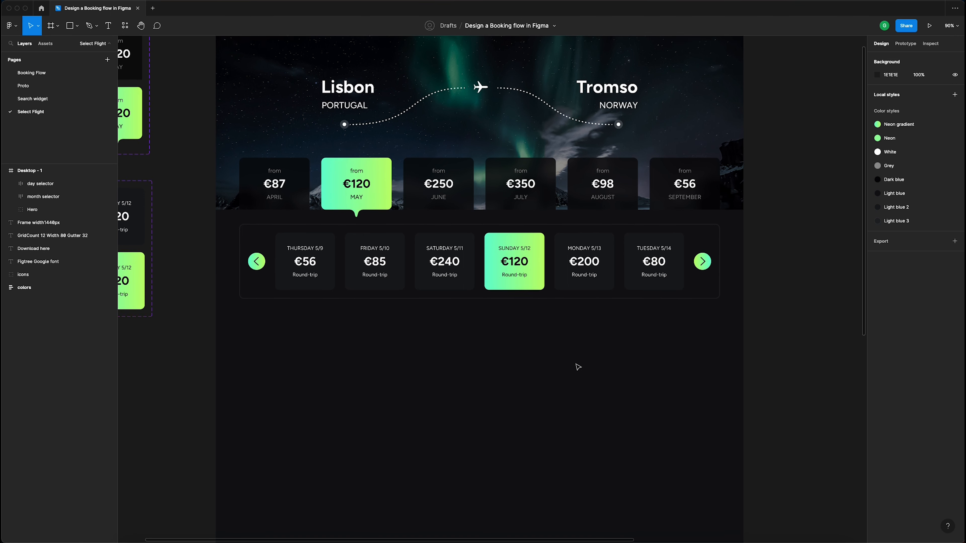
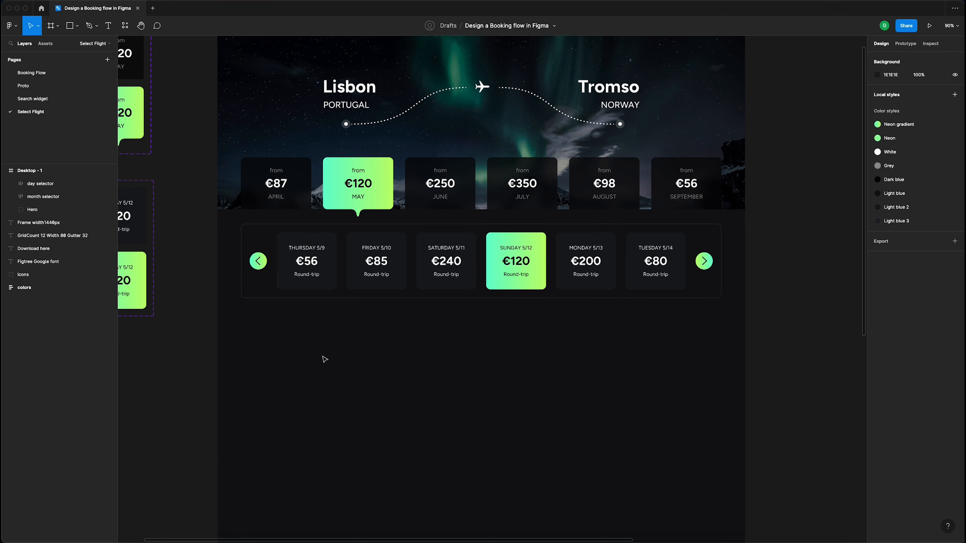
scroll(329, 359, down, 2)
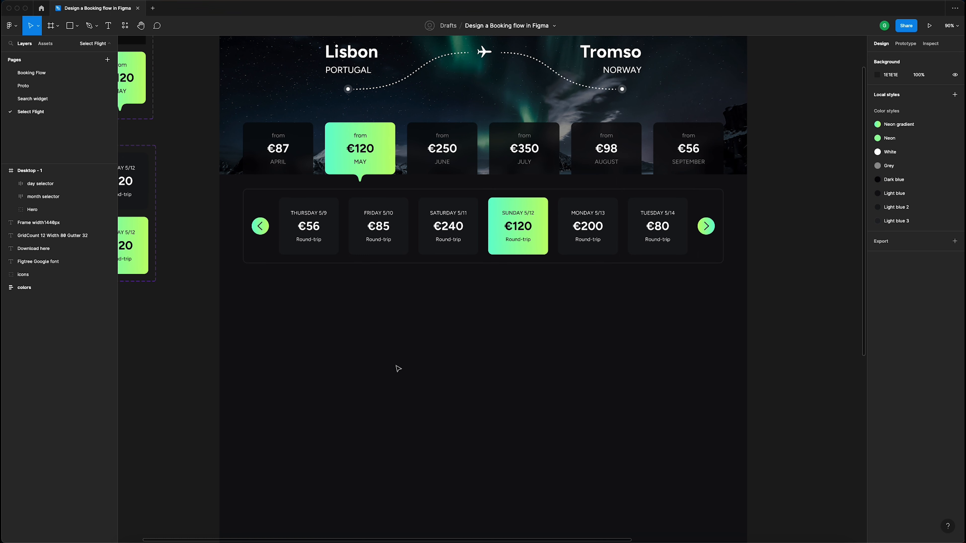
key(r)
drag(246, 285, 723, 412)
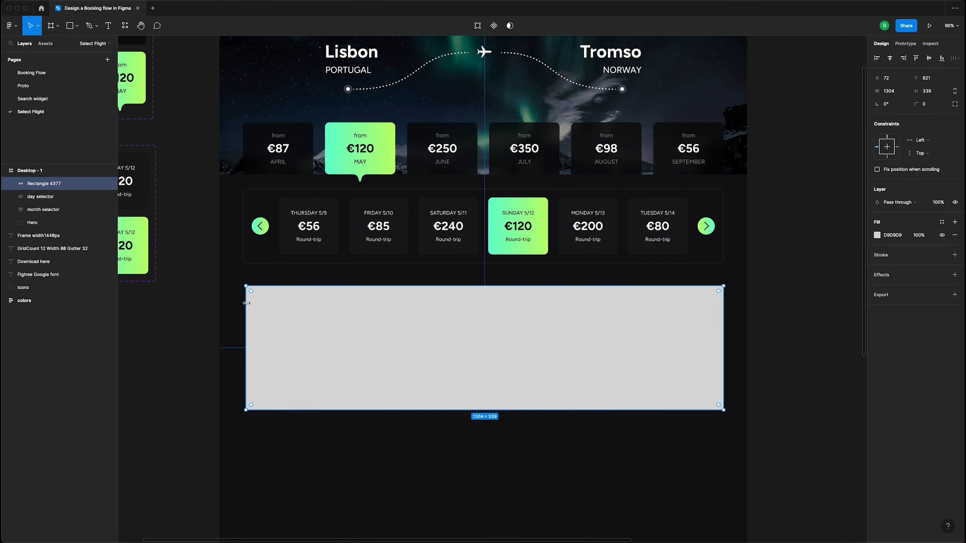
drag(246, 303, 243, 302)
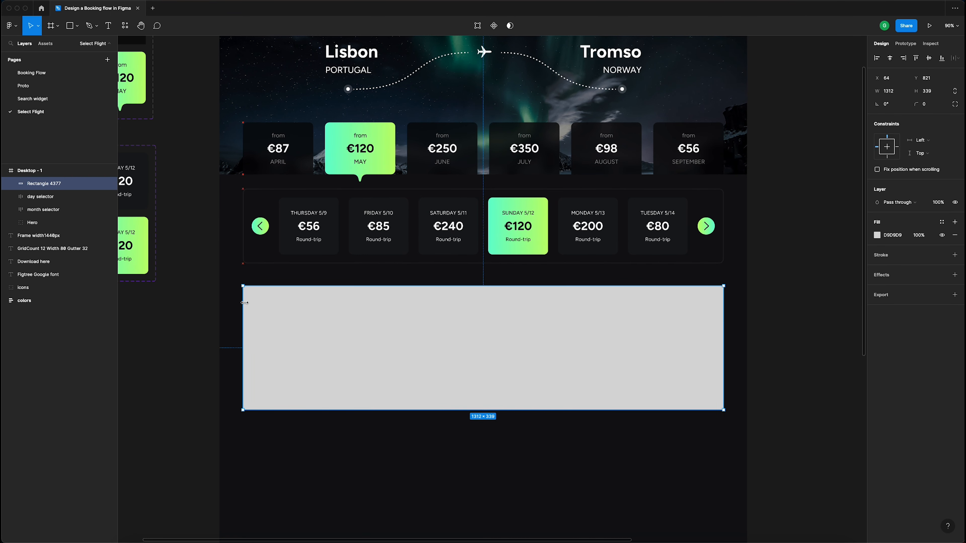
click(942, 222)
click(897, 284)
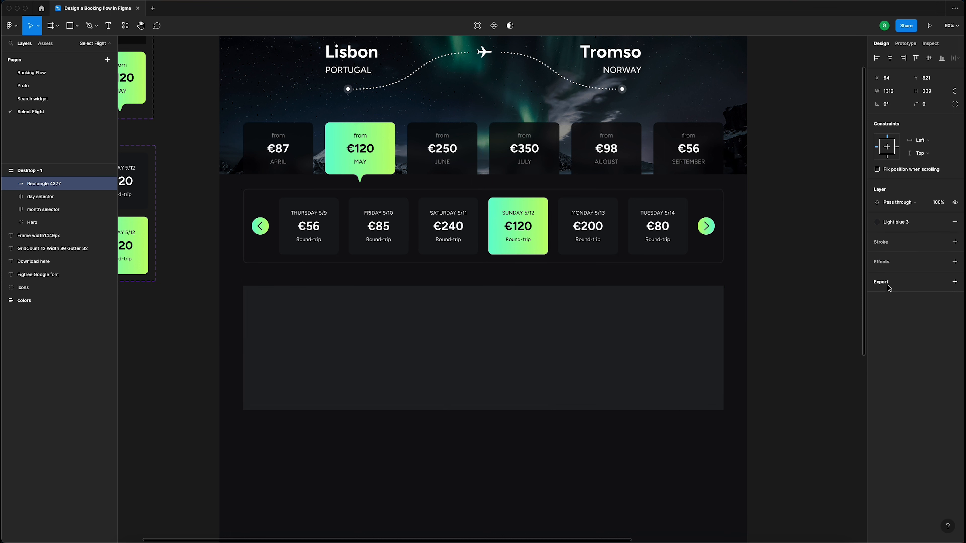
- Round the rectangle's corners with a radius of 12 and reduce its height to about 294
drag(642, 409, 643, 365)
click(930, 106)
text(12)
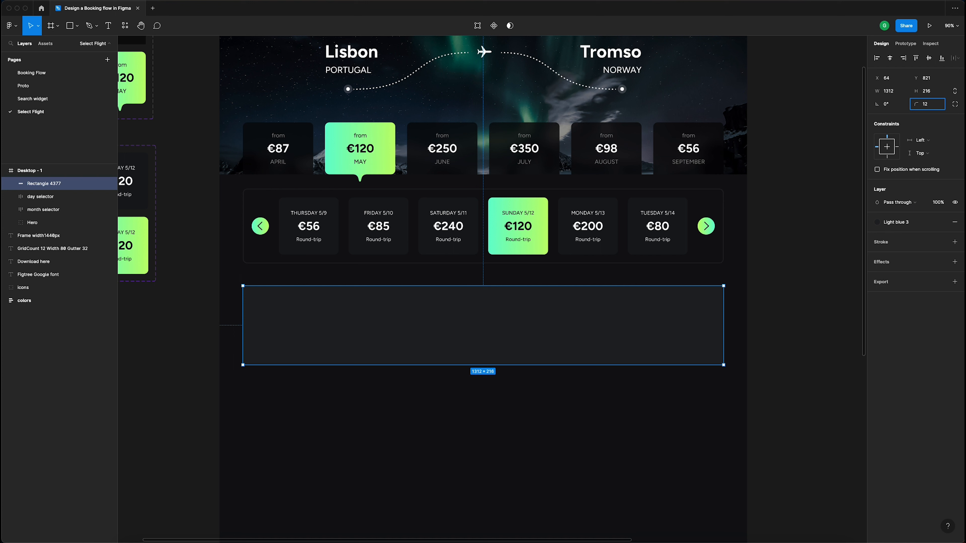
key(Return)
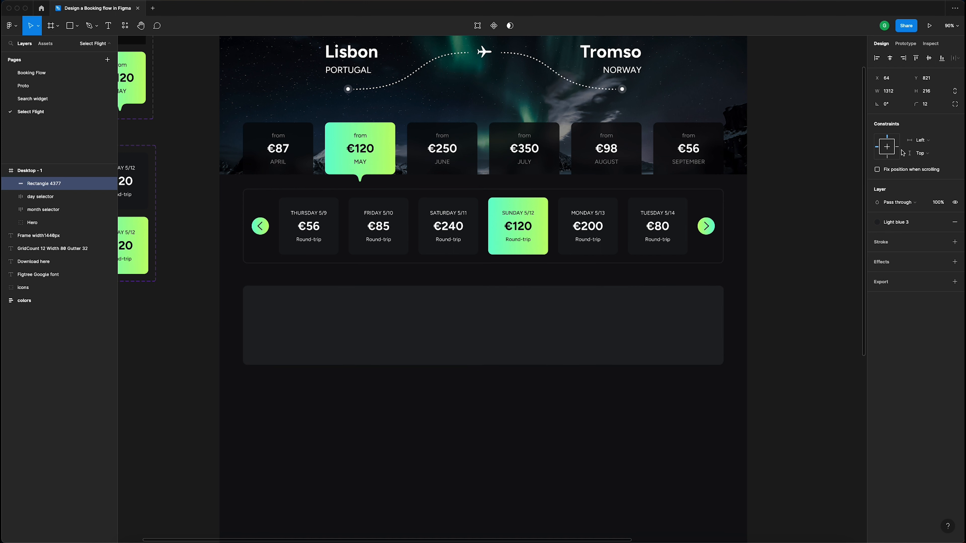
click(934, 107)
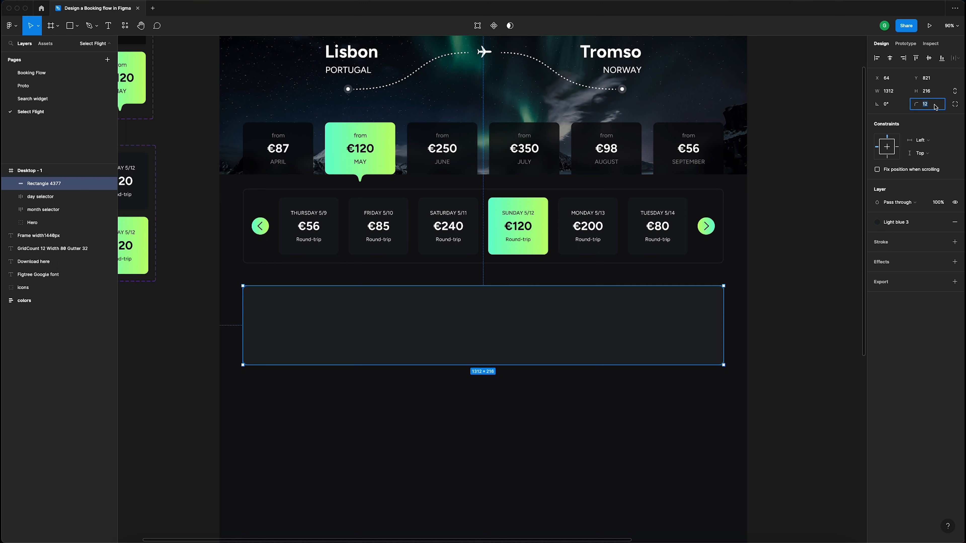
key(Return)
drag(645, 366, 645, 393)
click(777, 315)
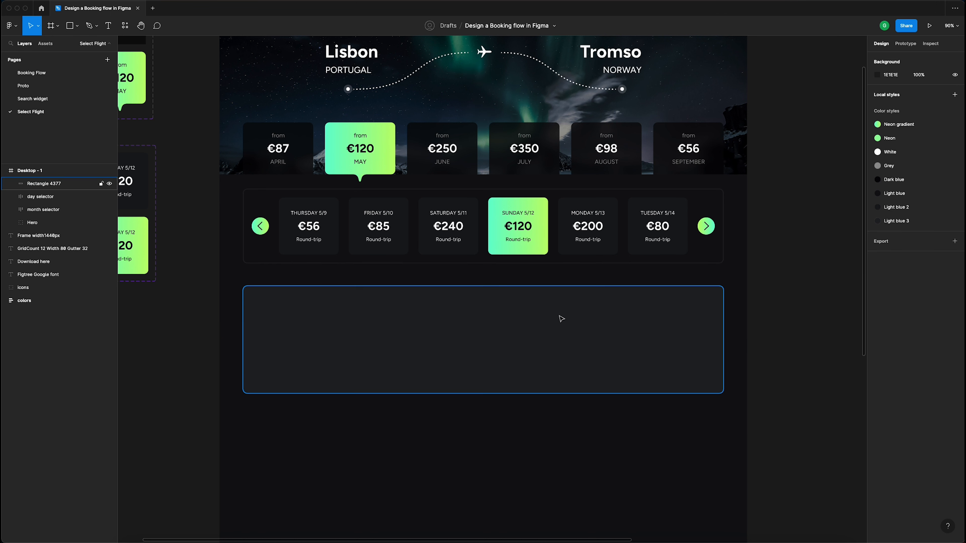
click(544, 318)
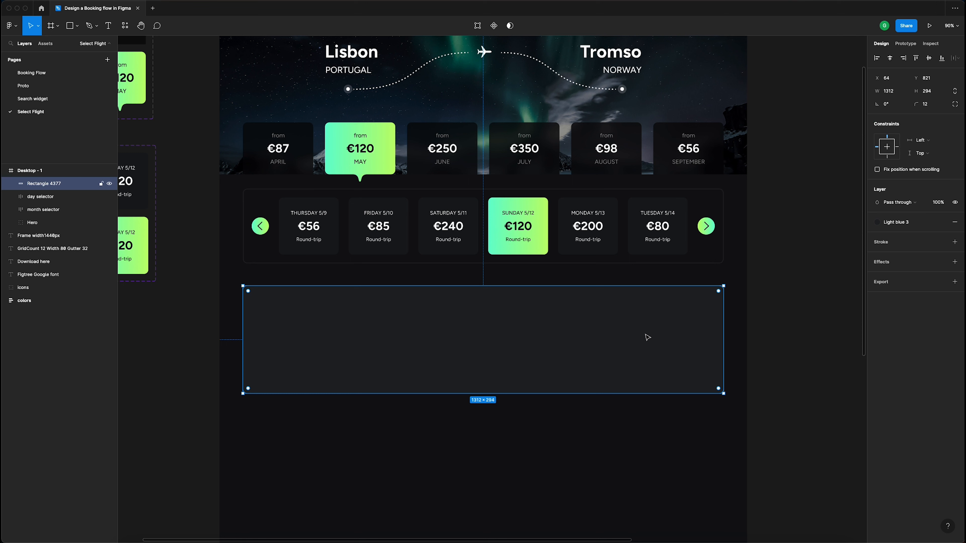
click(791, 322)
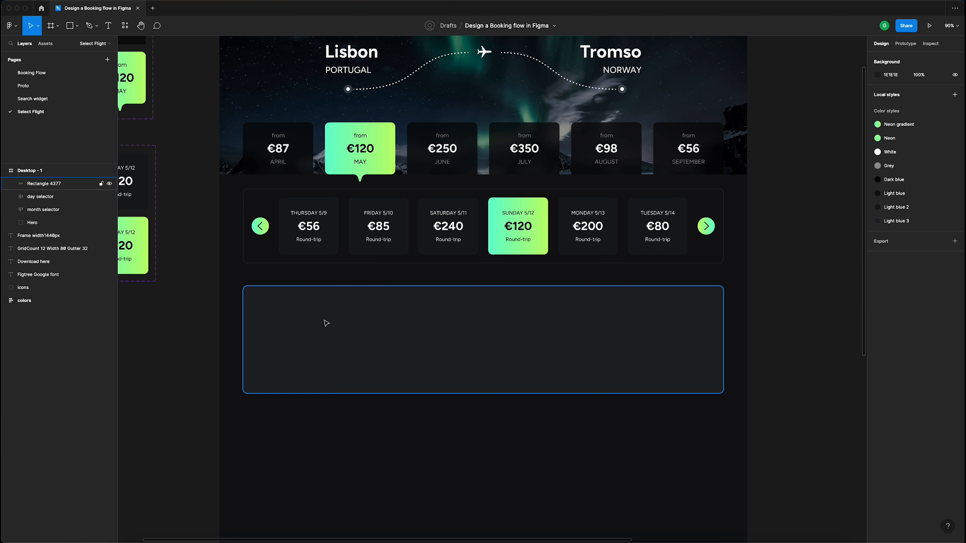
click(702, 317)
click(788, 309)
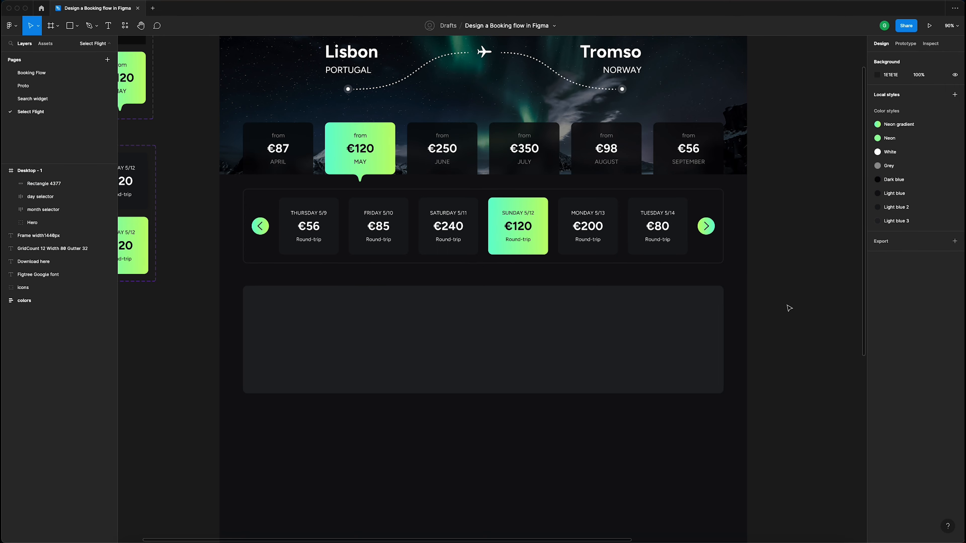
- Add the text LIS in white near the upper-left corner of the flight details card and set its font size to 18
ctrl+scroll(323, 416, up, 5)
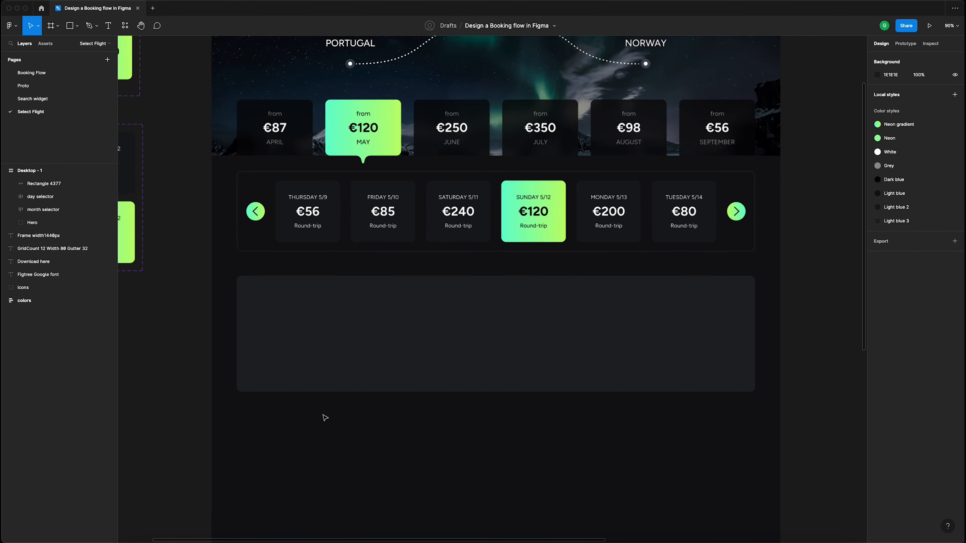
click(485, 329)
scroll(485, 329, right, 2)
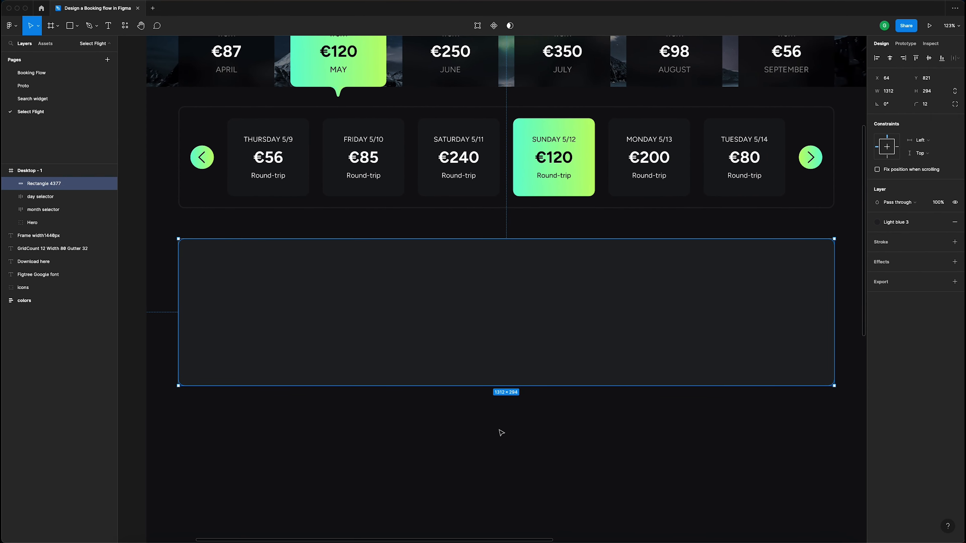
click(357, 413)
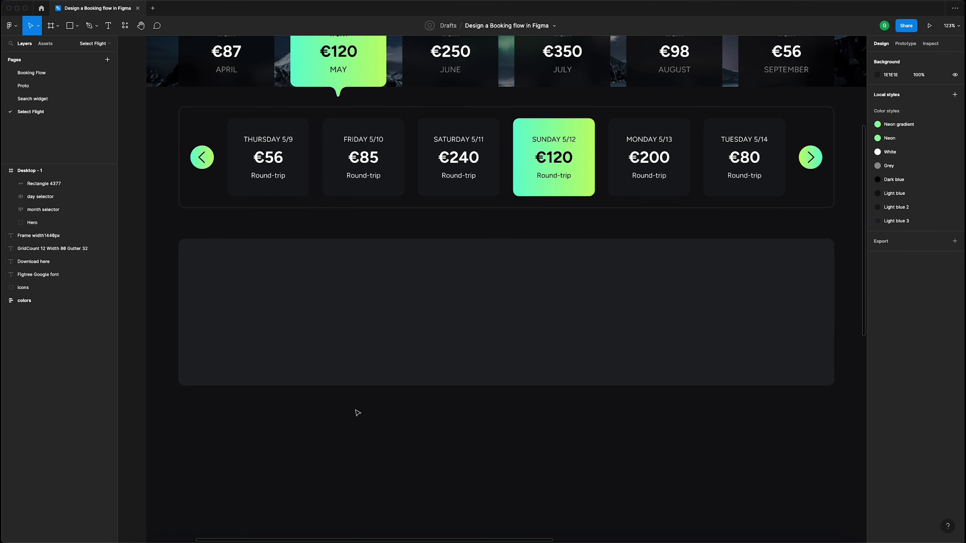
key(t)
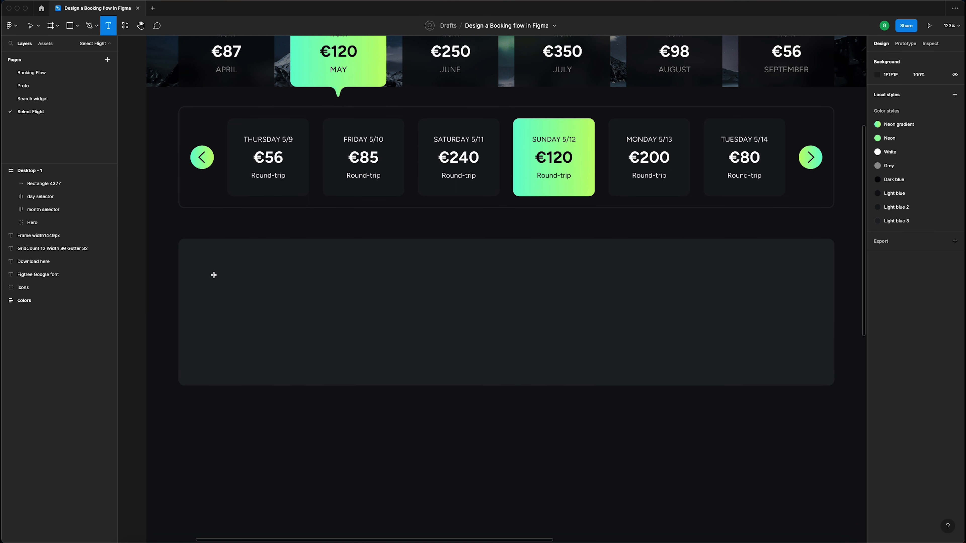
click(213, 275)
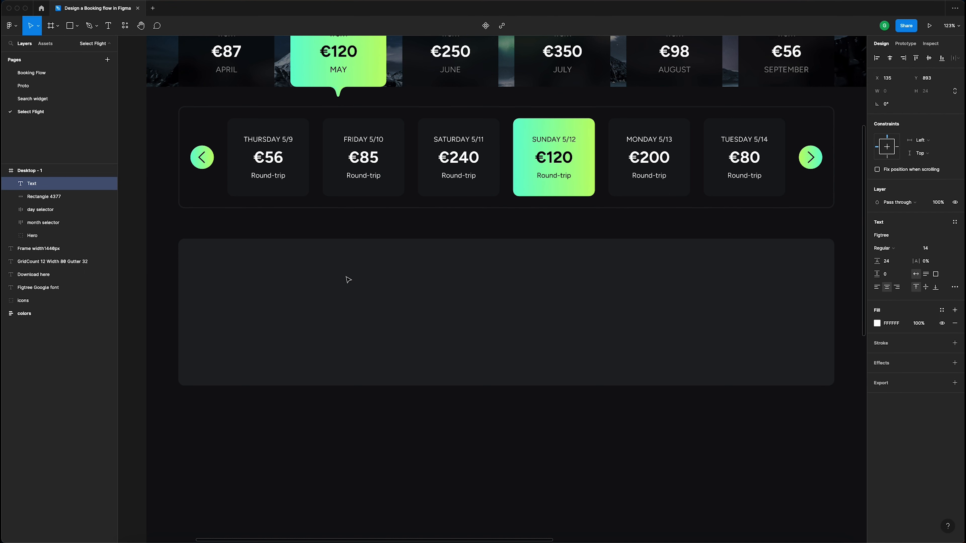
text(LIS)
key(Escape)
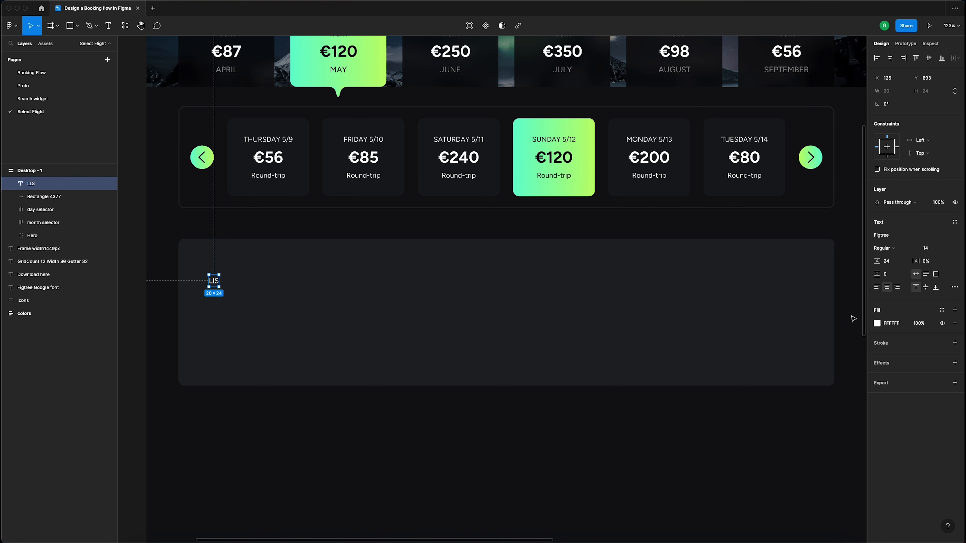
click(930, 248)
key(Return)
- Duplicate the LIS text directly below and change the copy to Lisbon
drag(215, 281, 213, 305)
double_click(212, 304)
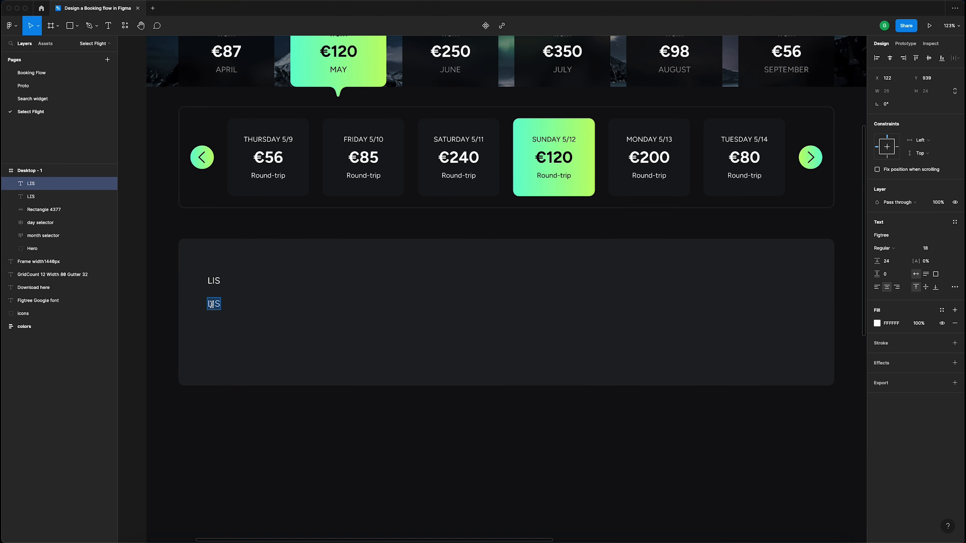
text(LISBON)
double_click(210, 304)
text(Lisbon)
key(Escape)
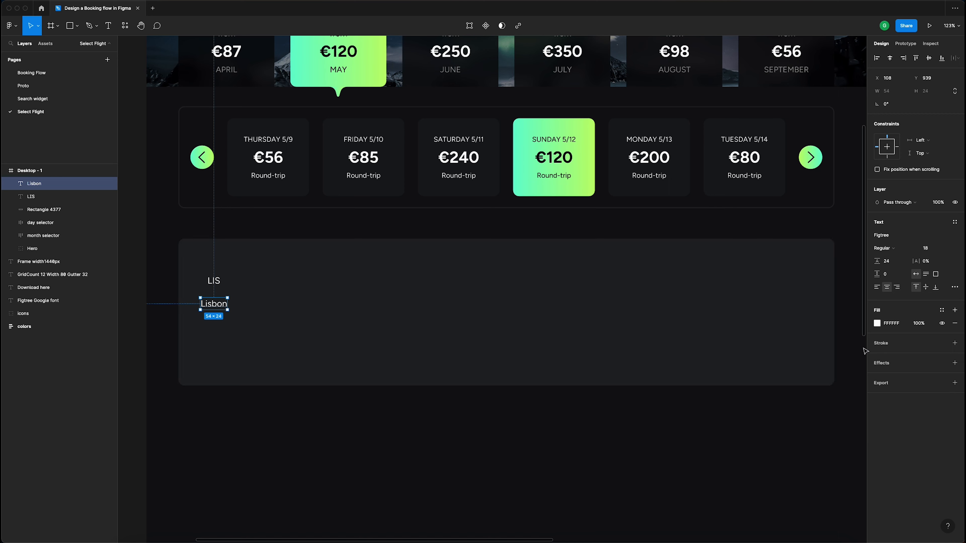
- Style the Lisbon text as Bold with font size 32 and line height 48
click(930, 248)
key(Return)
scroll(492, 259, down, 3)
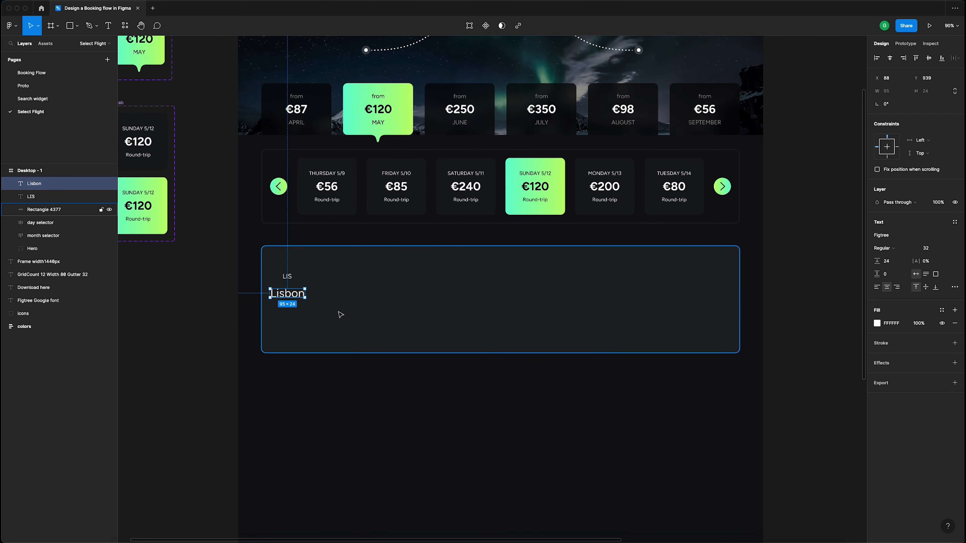
drag(288, 295, 299, 292)
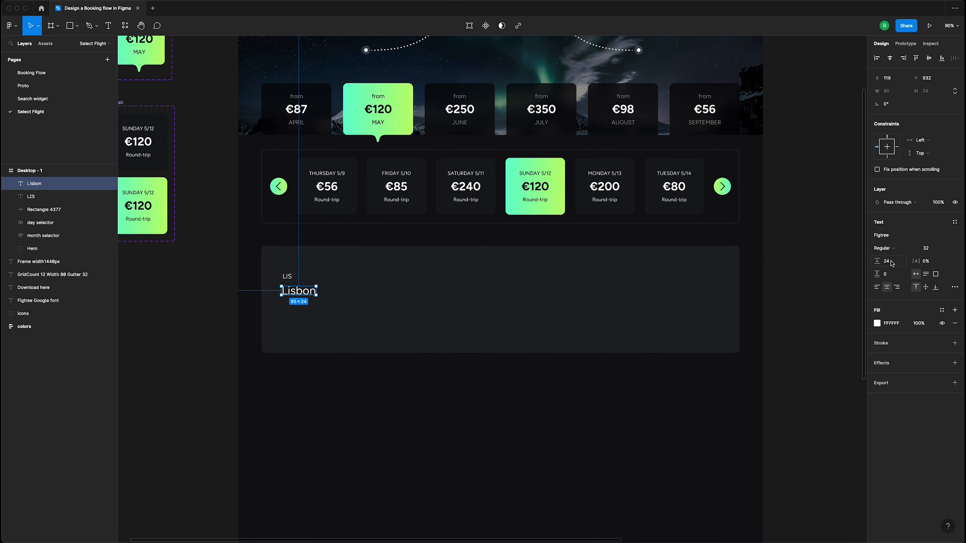
click(882, 248)
click(886, 272)
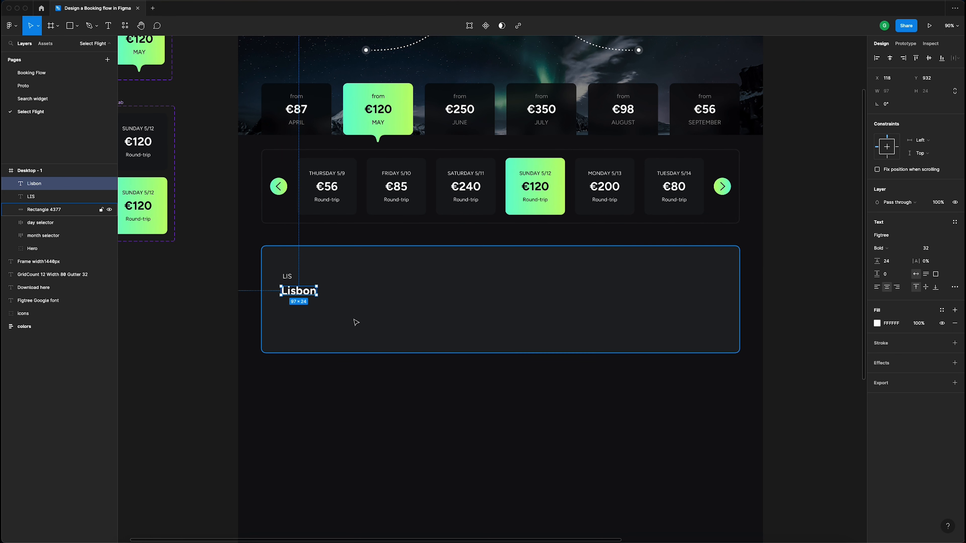
click(890, 262)
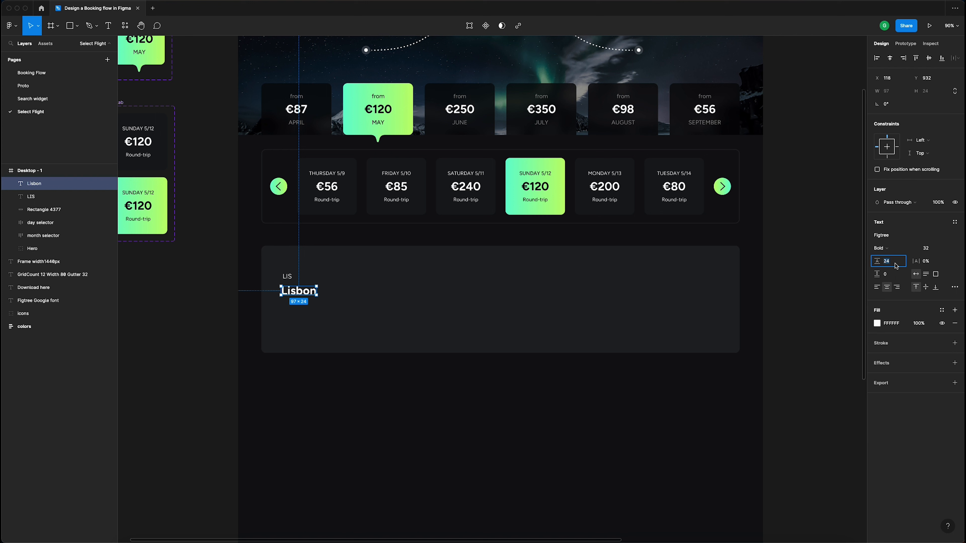
text(48)
key(Return)
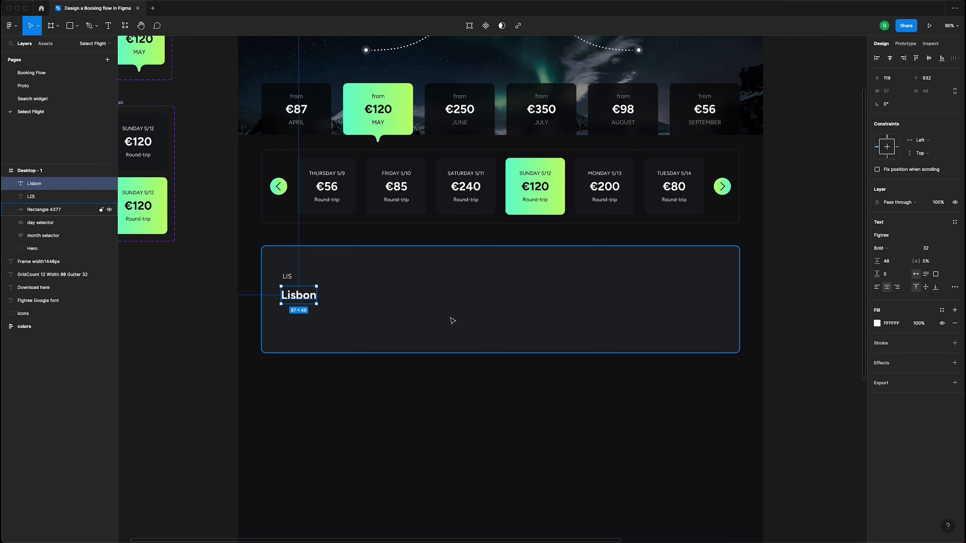
- Move the Lisbon text directly beneath LIS with their left edges aligned
drag(300, 297, 286, 281)
scroll(291, 281, up, 5)
click(290, 281)
drag(295, 322, 295, 320)
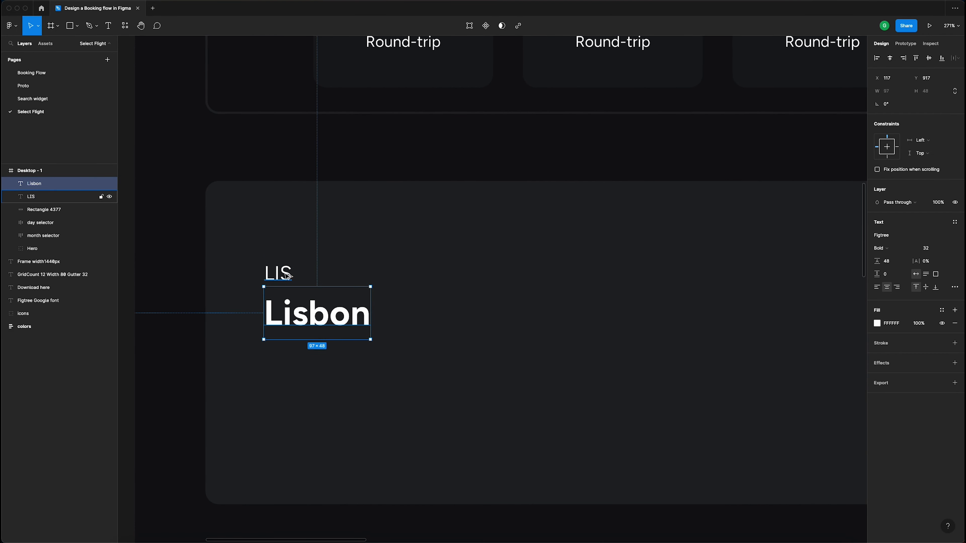
click(290, 280)
shift+click(308, 321)
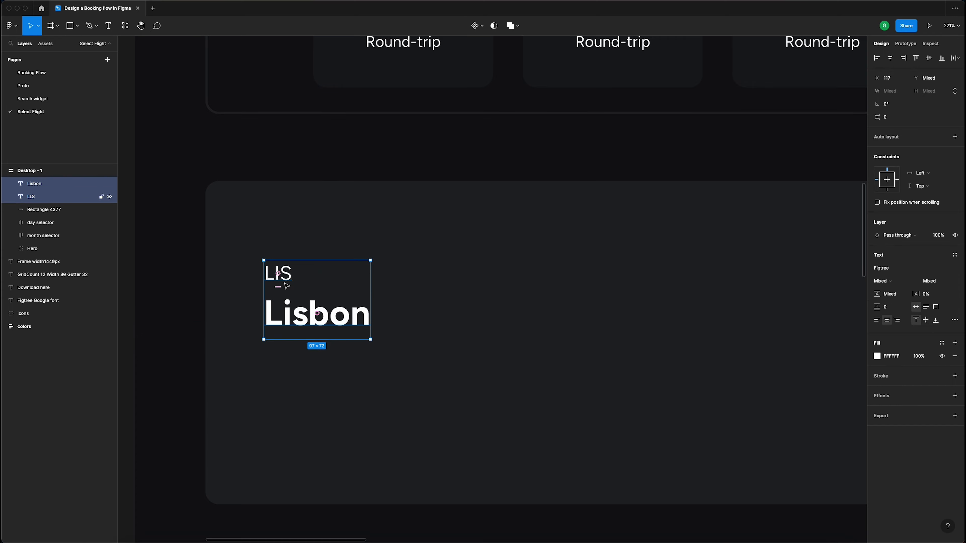
scroll(318, 315, down, 2)
scroll(318, 316, down, 3)
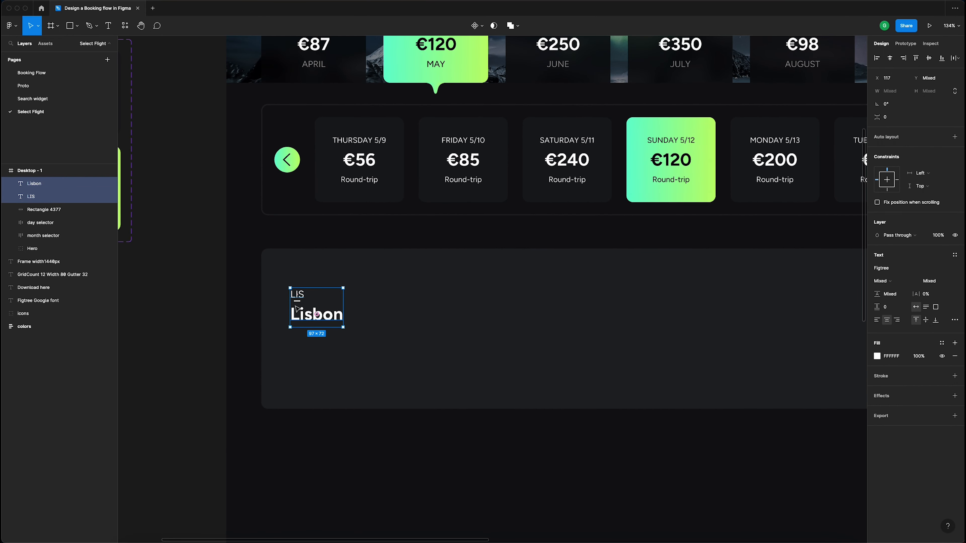
click(399, 466)
scroll(401, 466, down, 2)
scroll(401, 466, right, 2)
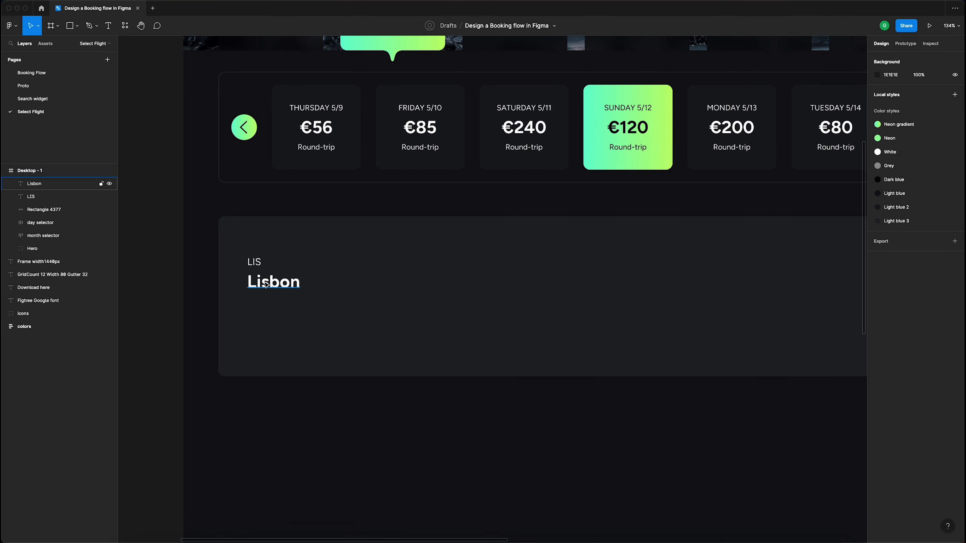
click(276, 283)
scroll(278, 294, down, 2)
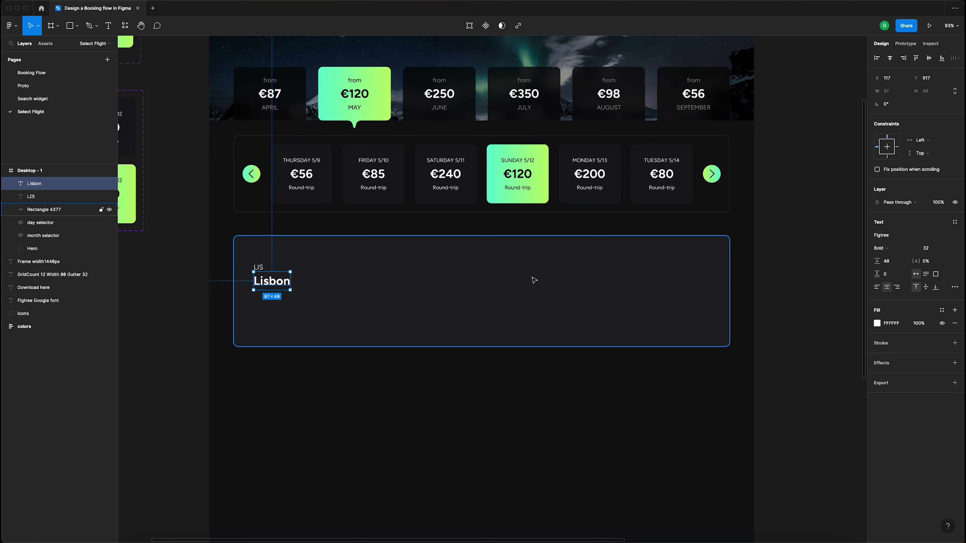
scroll(533, 279, up, 2)
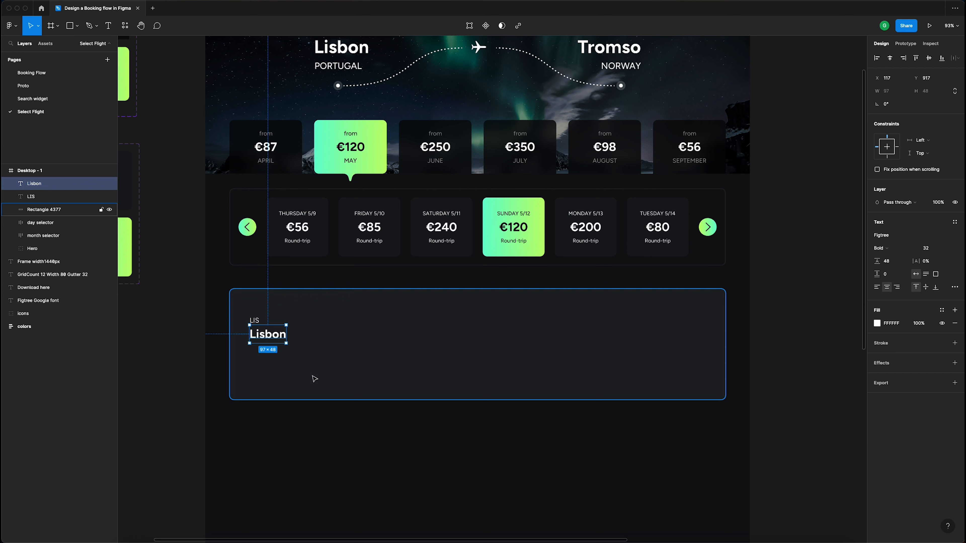
click(268, 379)
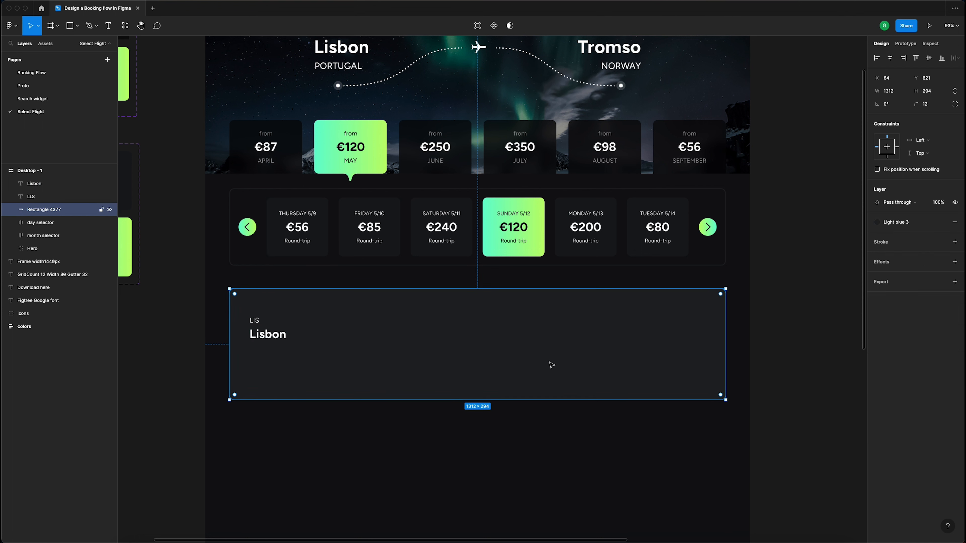
- Duplicate the Lisbon text below itself in the card and change the copy to 6:30 AM
click(268, 334)
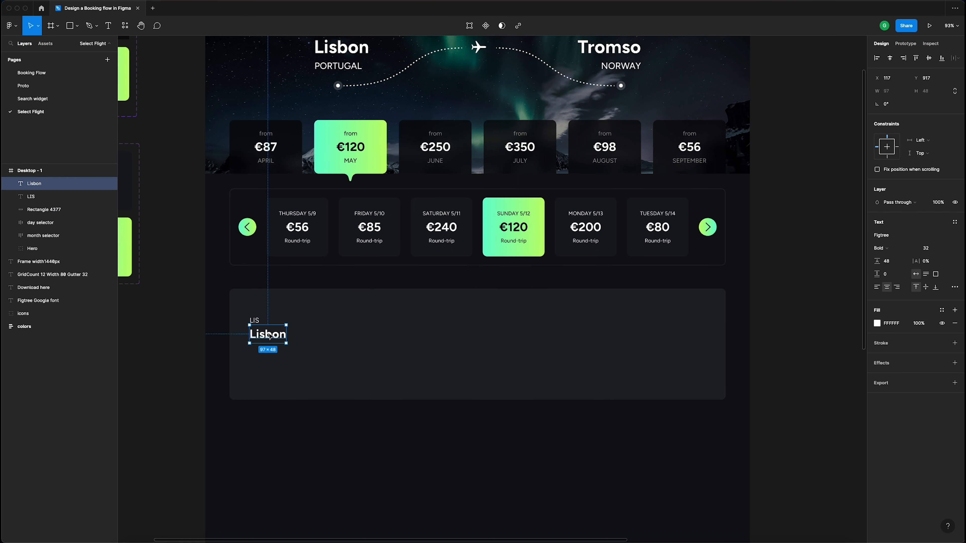
drag(268, 337, 269, 372)
double_click(268, 370)
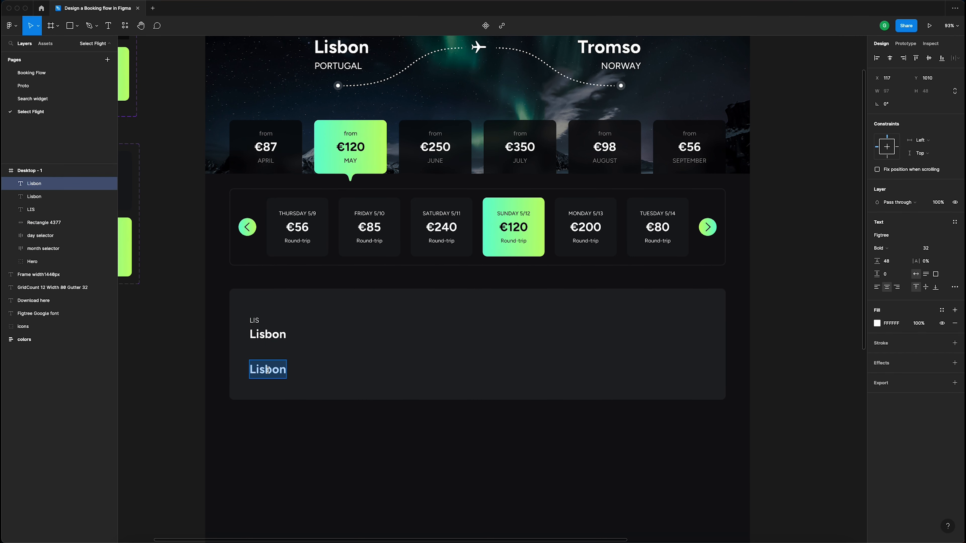
text(0)
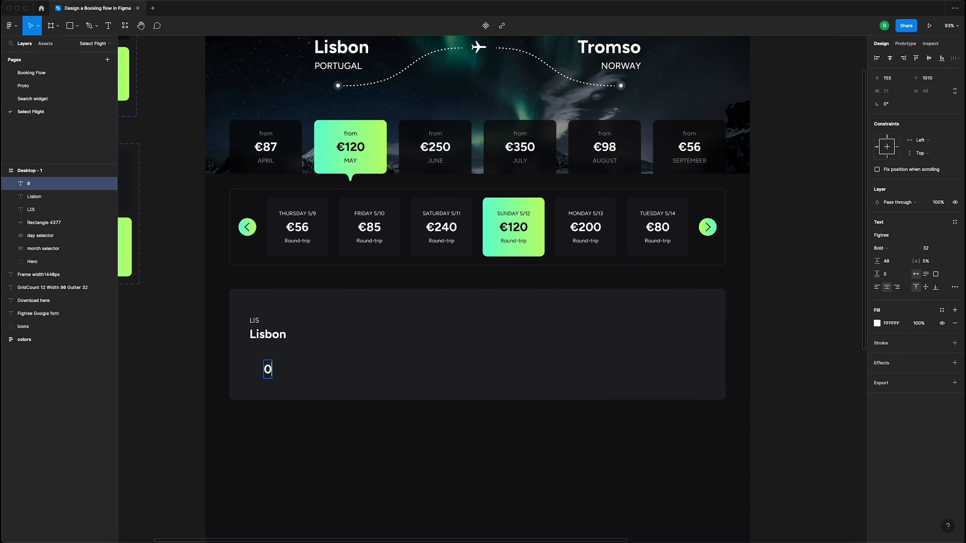
key(BackSpace)
text(6:30)
key(Escape)
double_click(276, 369)
click(276, 369)
text(AM)
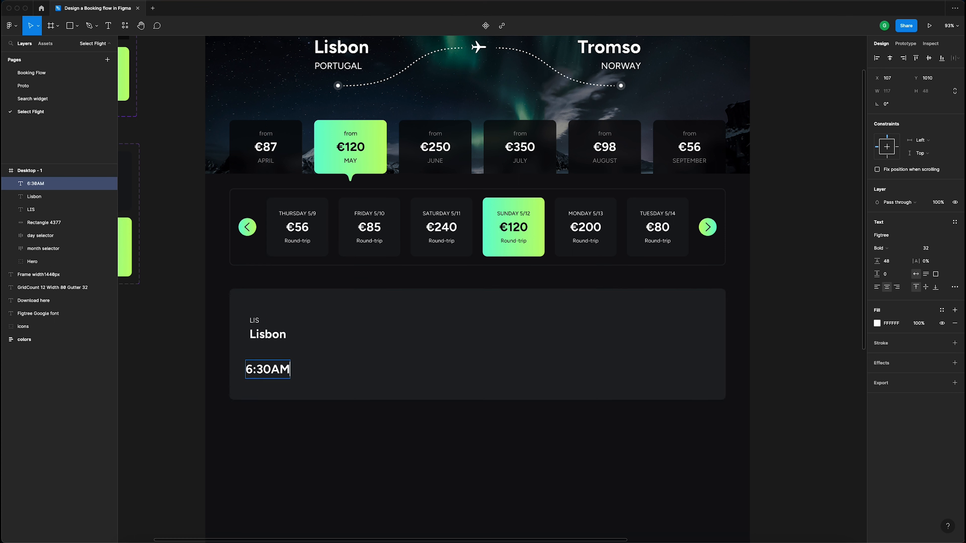
click(270, 369)
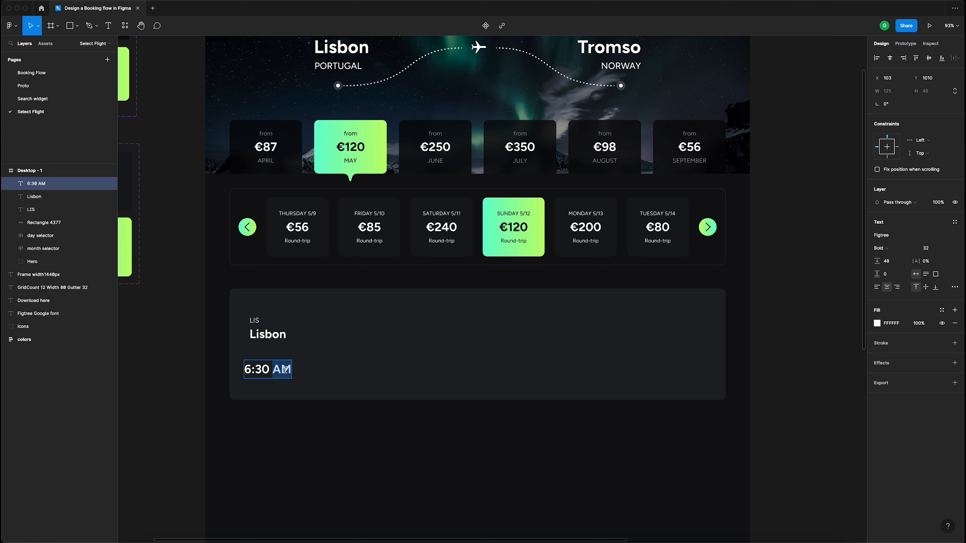
- Set the AM part of the time text to font size 18 and Regular weight
click(931, 250)
text(18)
key(Return)
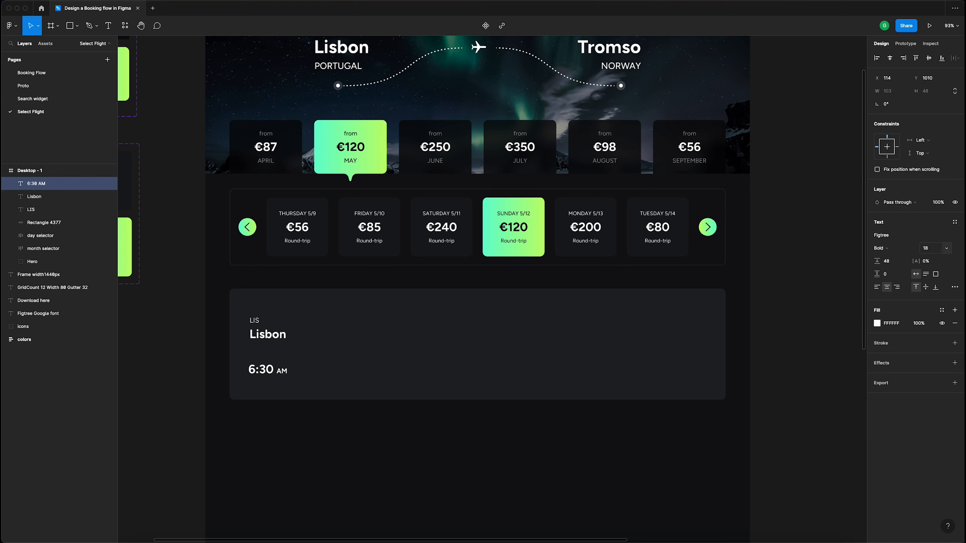
click(881, 248)
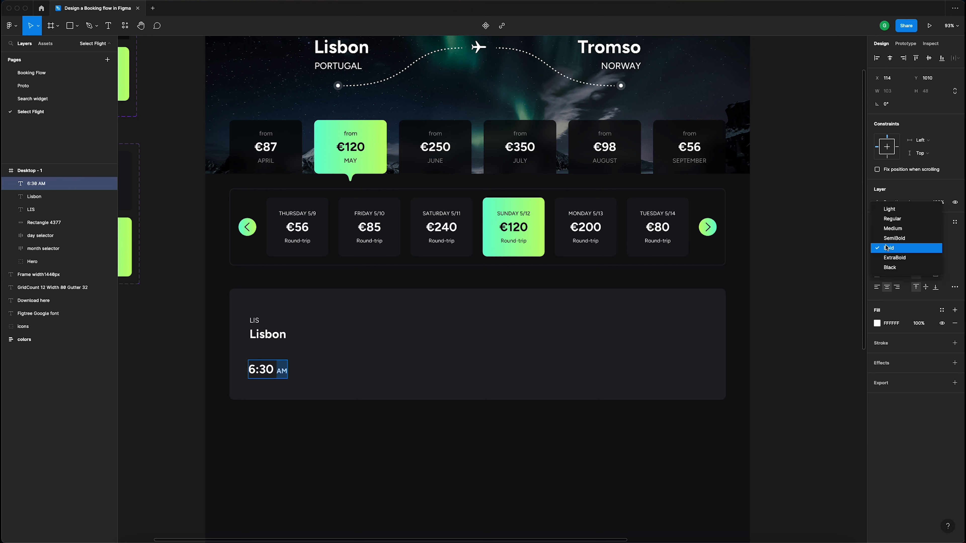
click(896, 223)
key(Escape)
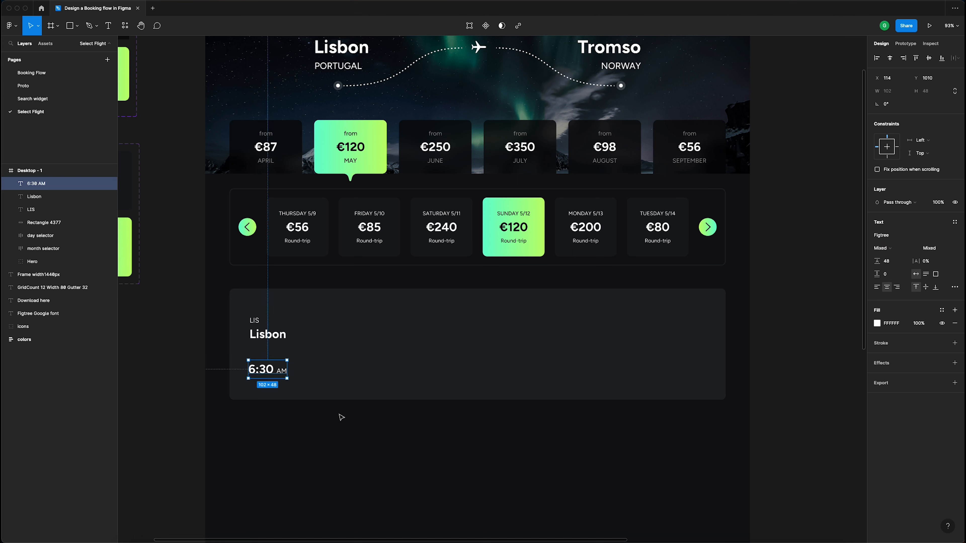
- Set the 6:30 part of the time text to font size 48 and move the text up under Lisbon, left-aligned
double_click(272, 372)
click(274, 370)
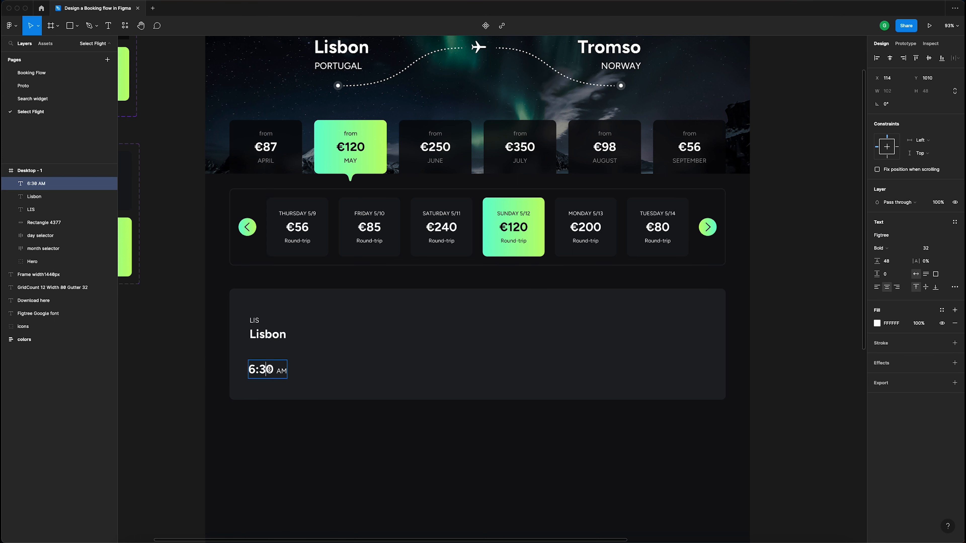
drag(274, 369, 233, 366)
click(293, 435)
double_click(266, 370)
click(267, 369)
click(930, 248)
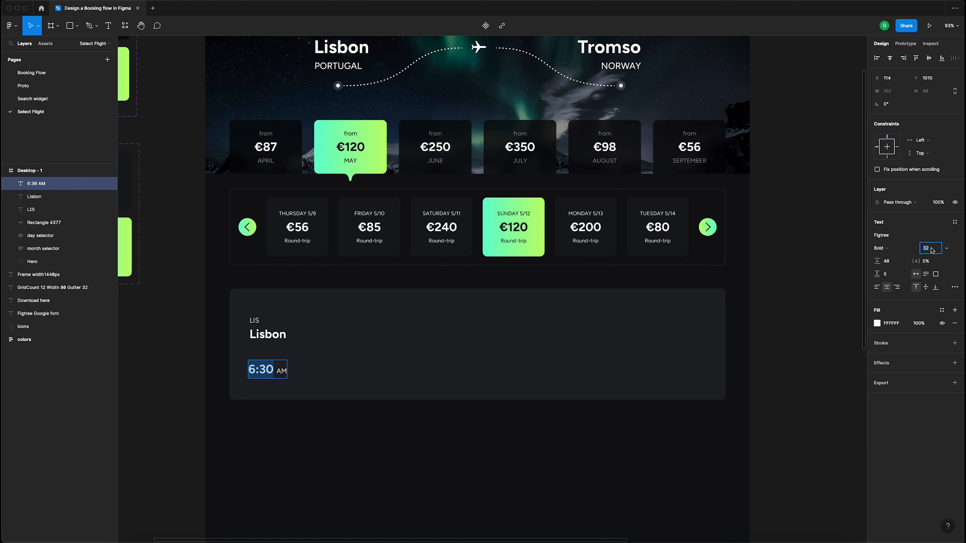
text(48)
key(Return)
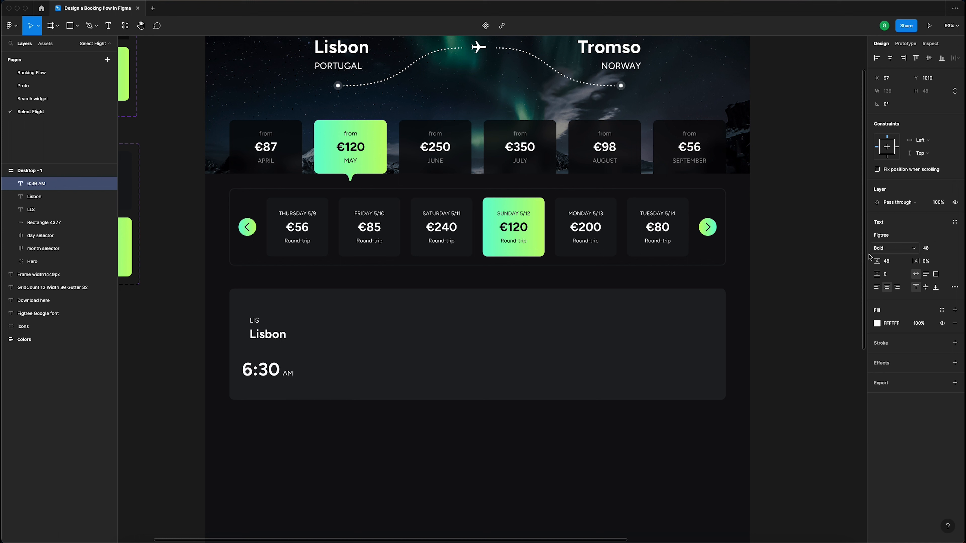
click(344, 461)
drag(265, 372, 273, 364)
click(408, 420)
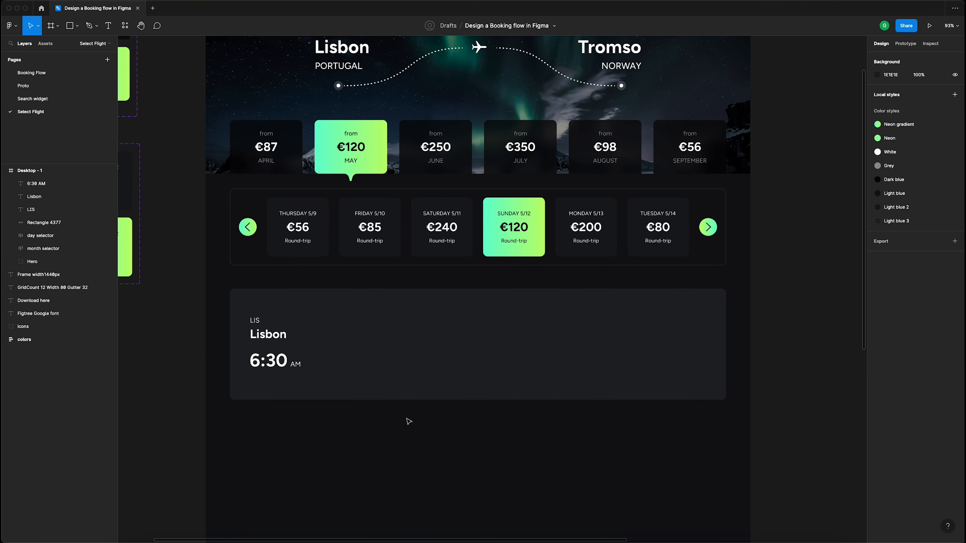
- Duplicate the LIS, Lisbon and 6:30 AM texts together horizontally, placing the copy just past the middle of the card
click(281, 338)
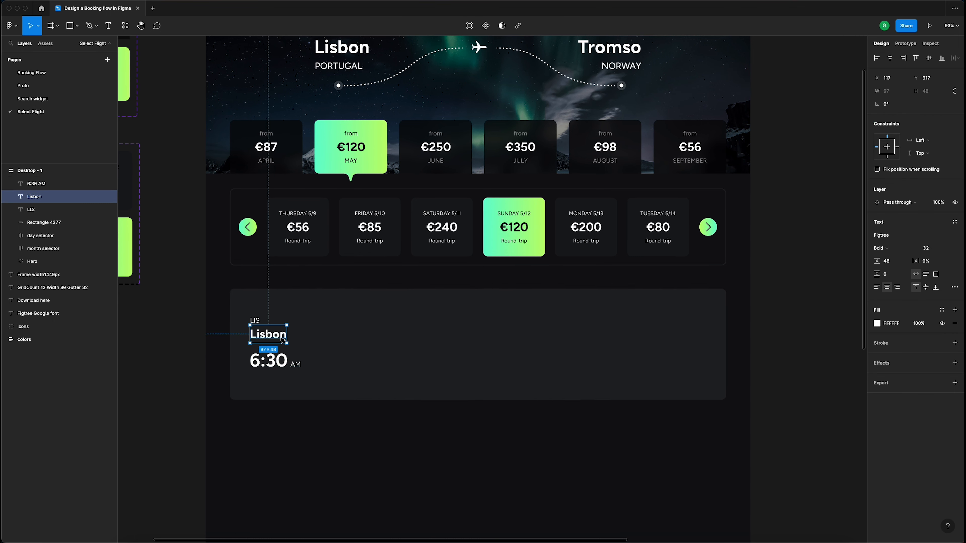
shift+click(281, 363)
shift+click(254, 320)
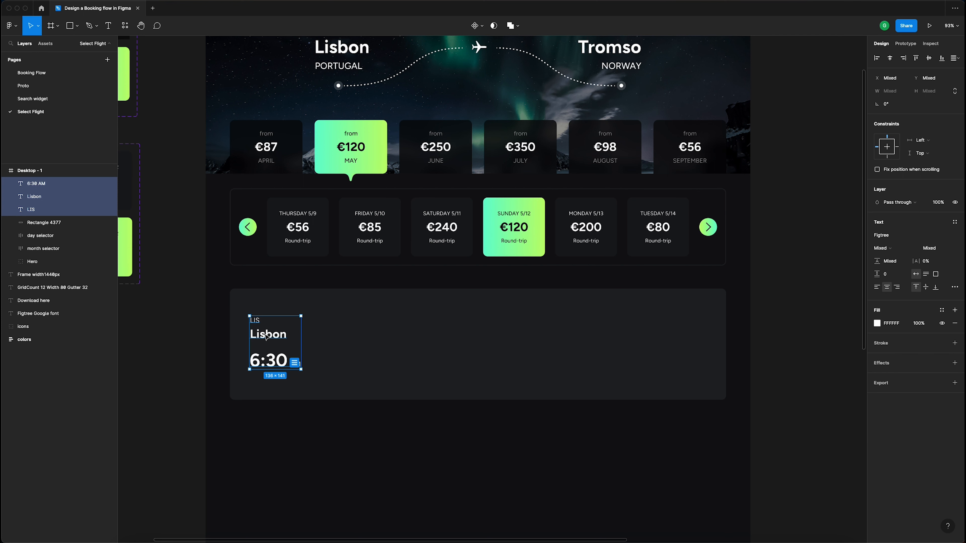
drag(268, 337, 519, 337)
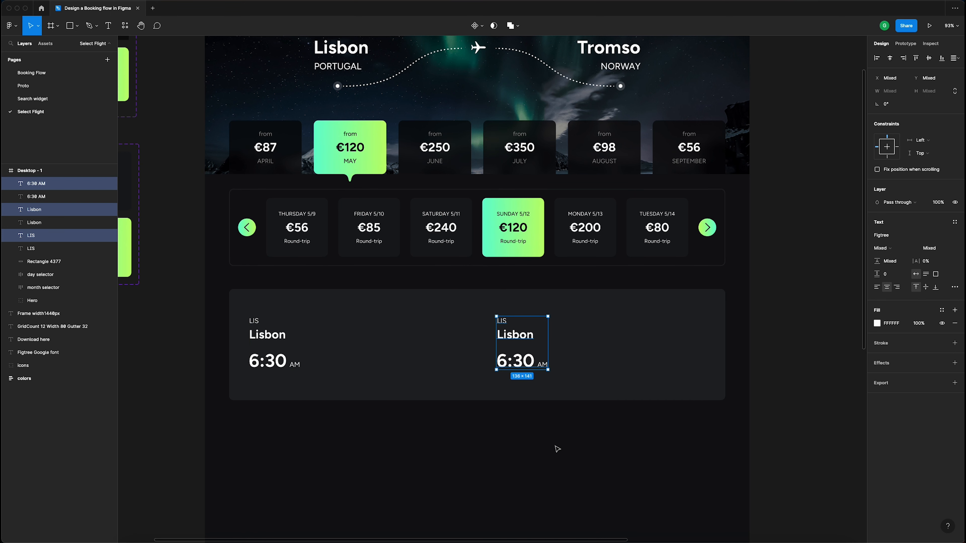
- Right-align the text in the copied LIS, Lisbon and 6:30 AM texts and line up their right edges
click(897, 288)
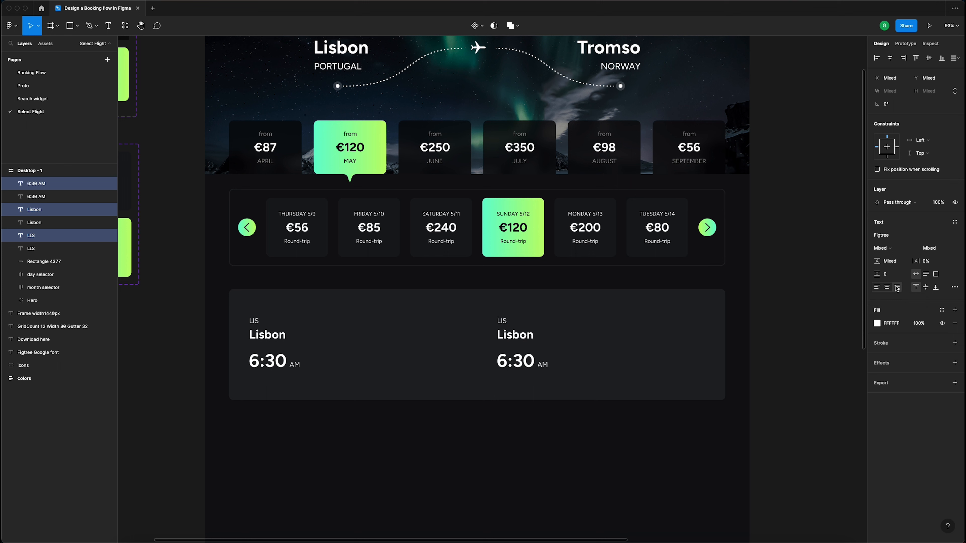
click(904, 60)
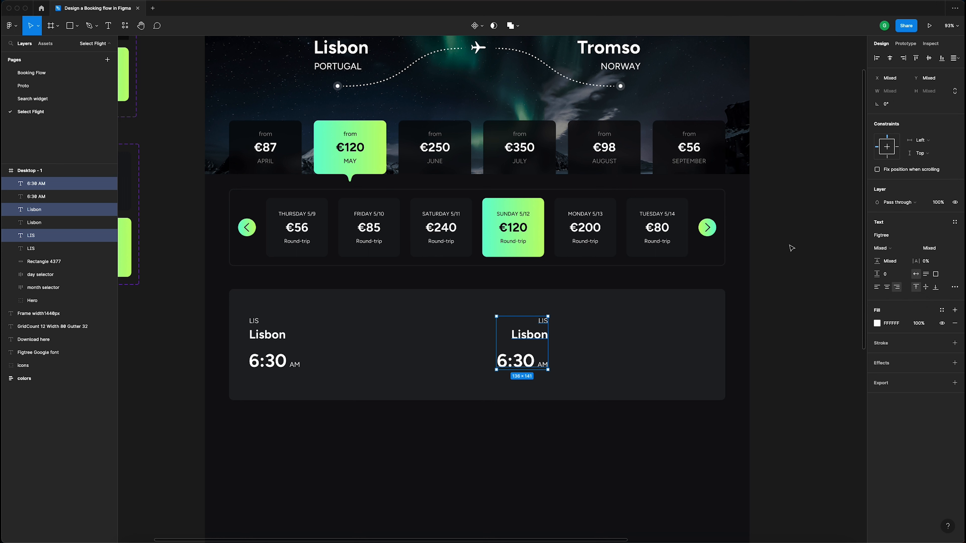
click(597, 450)
- Change the copied airport code to TOS and the copied city name to Tromso
click(543, 322)
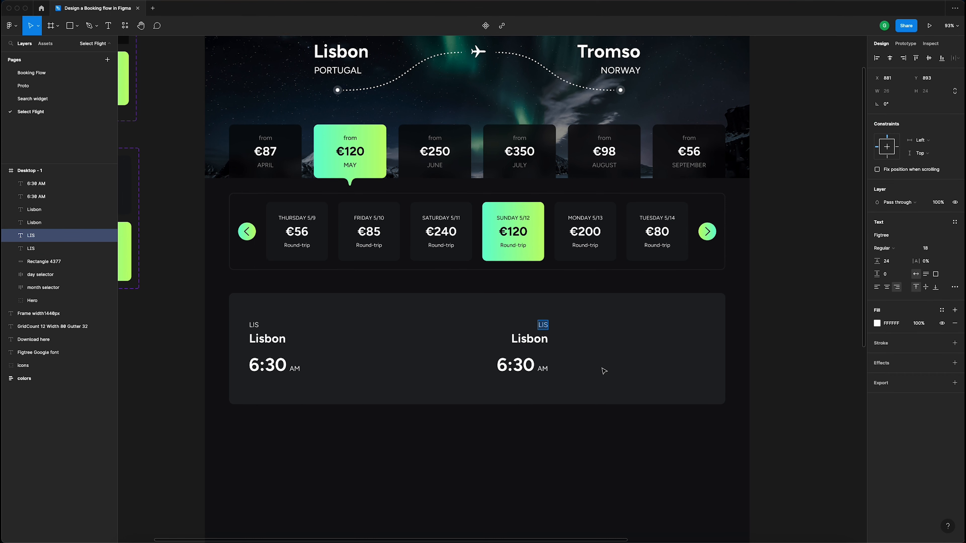
scroll(604, 366, up, 1)
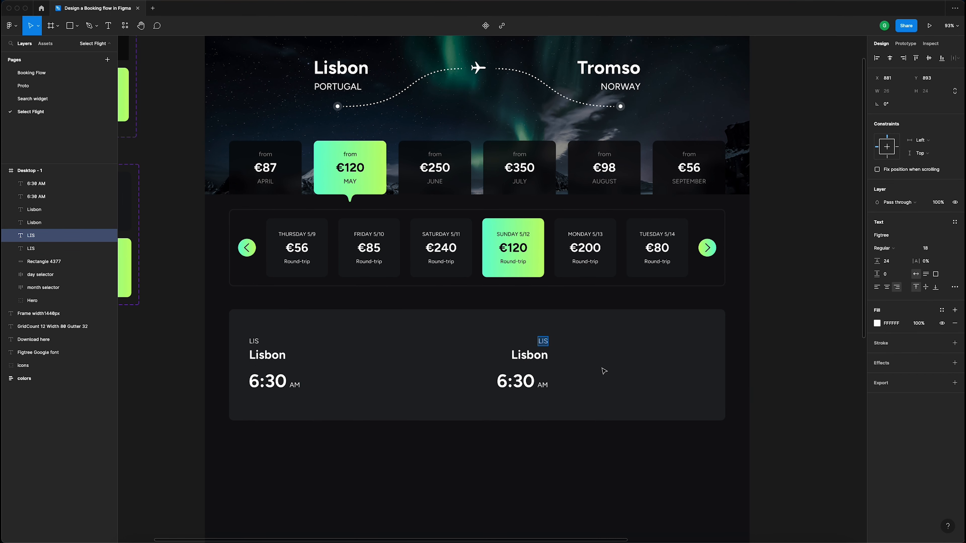
text(TOS)
double_click(531, 357)
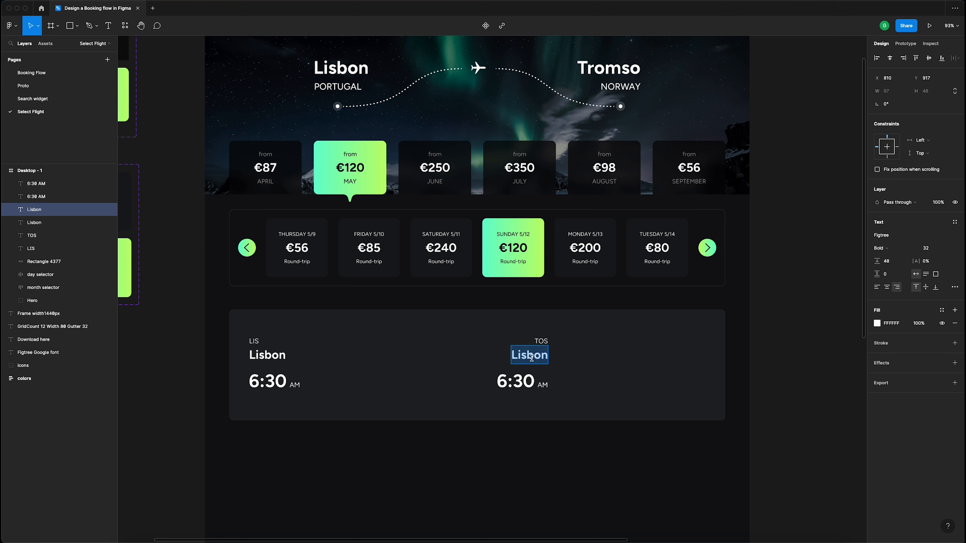
text(T)
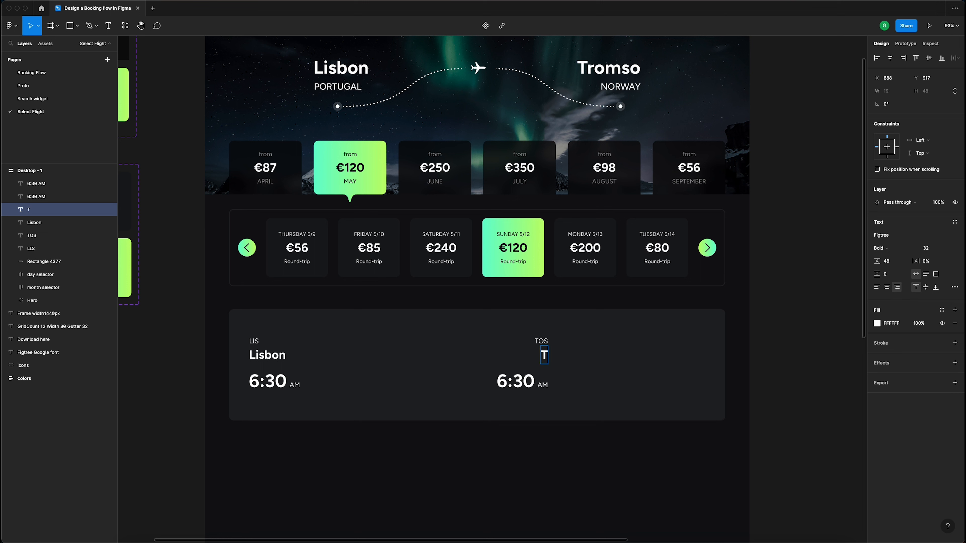
text(romso)
key(Escape)
- Change the time under Tromso to 10:30 AM
double_click(499, 376)
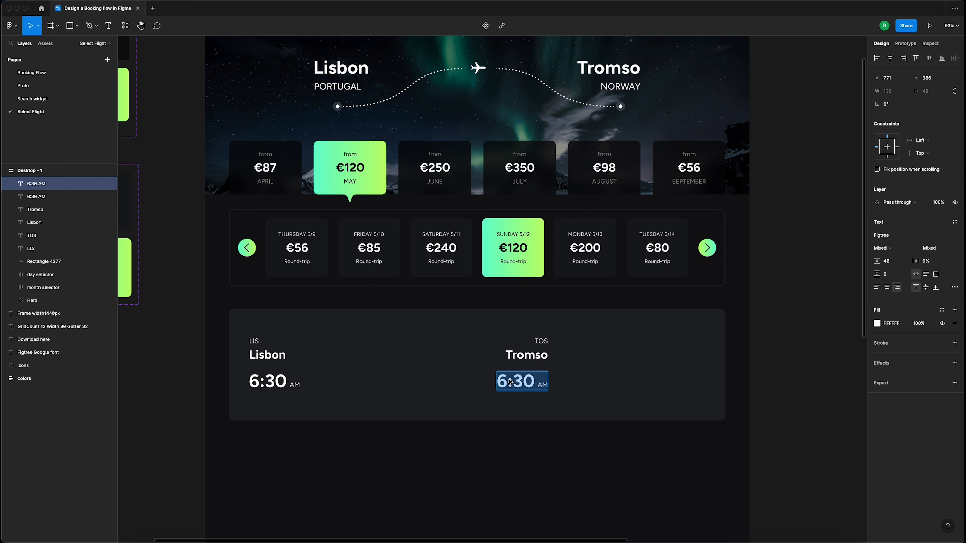
drag(508, 381, 479, 384)
text(10)
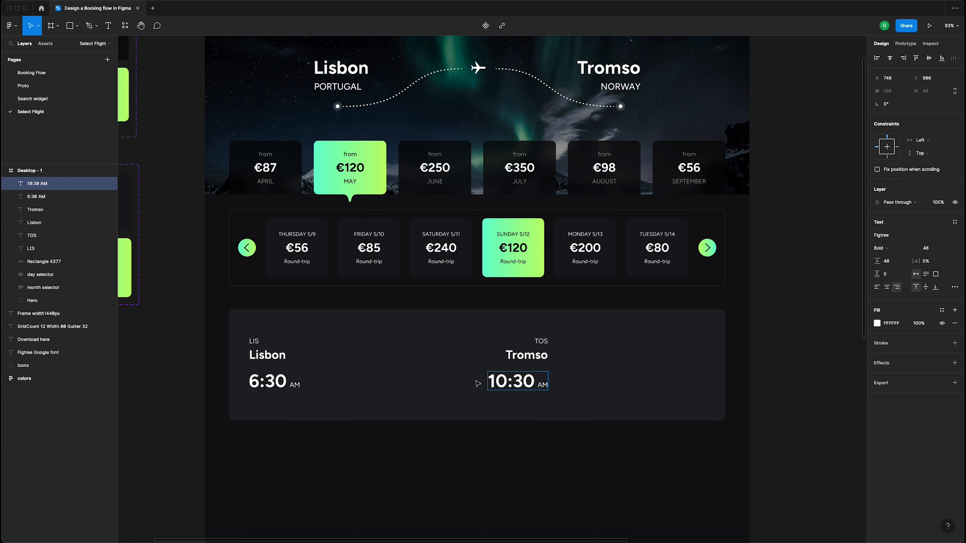
key(Escape)
key(Escape)
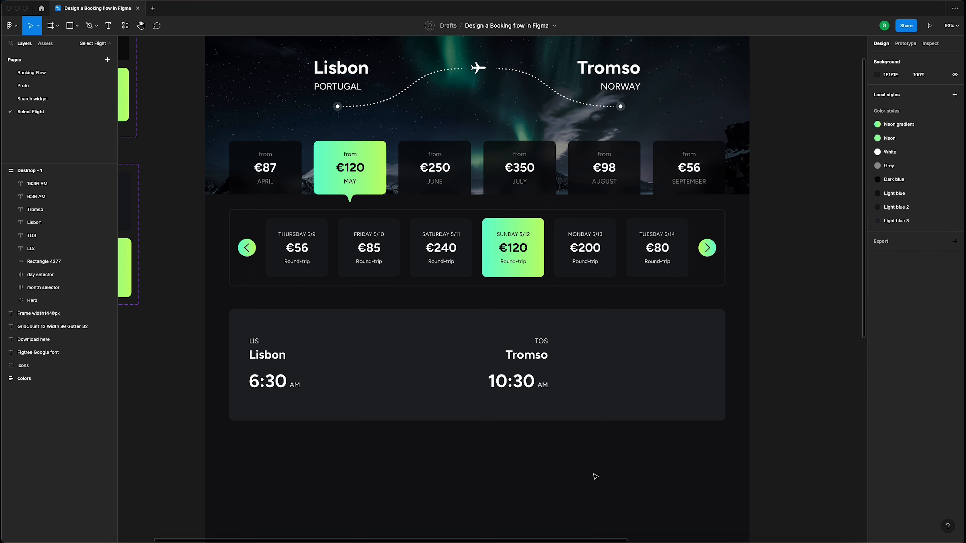
- Move the TOS, Tromso and 10:30 AM texts together horizontally, farther from the Lisbon texts in the card
click(529, 385)
shift+click(526, 355)
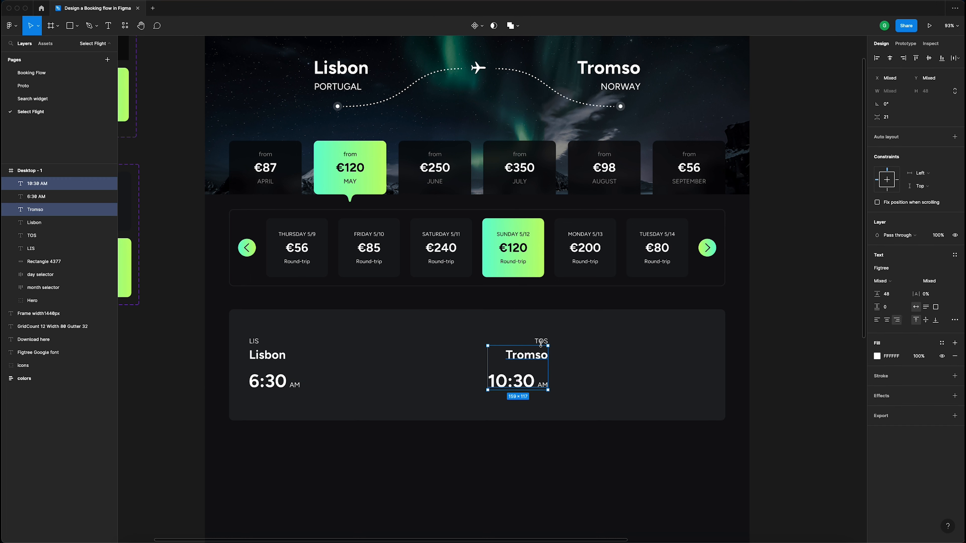
shift+click(540, 342)
drag(531, 358, 566, 361)
click(539, 442)
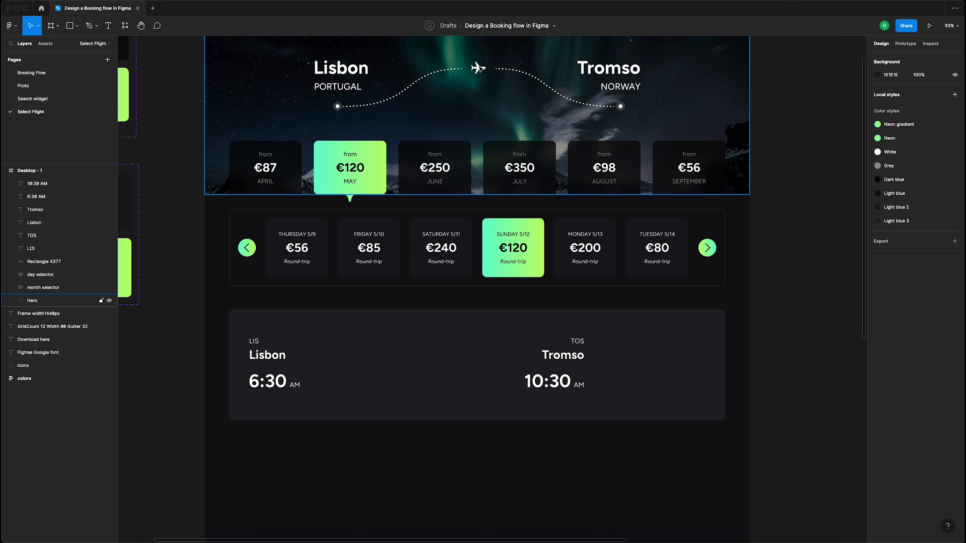
- Copy the airplane icon from the hero and place it in the flight card midway between Lisbon and Tromso
double_click(479, 68)
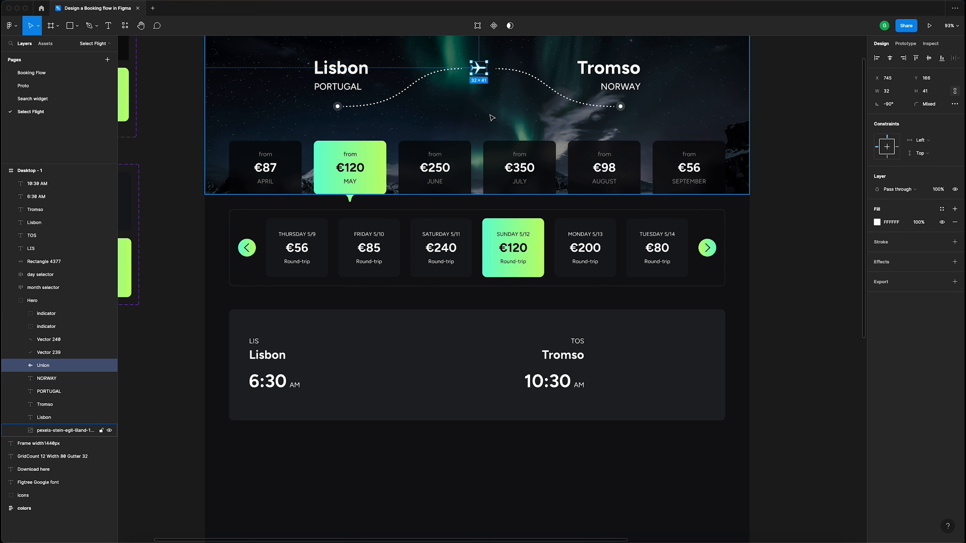
click(563, 361)
key(super+v)
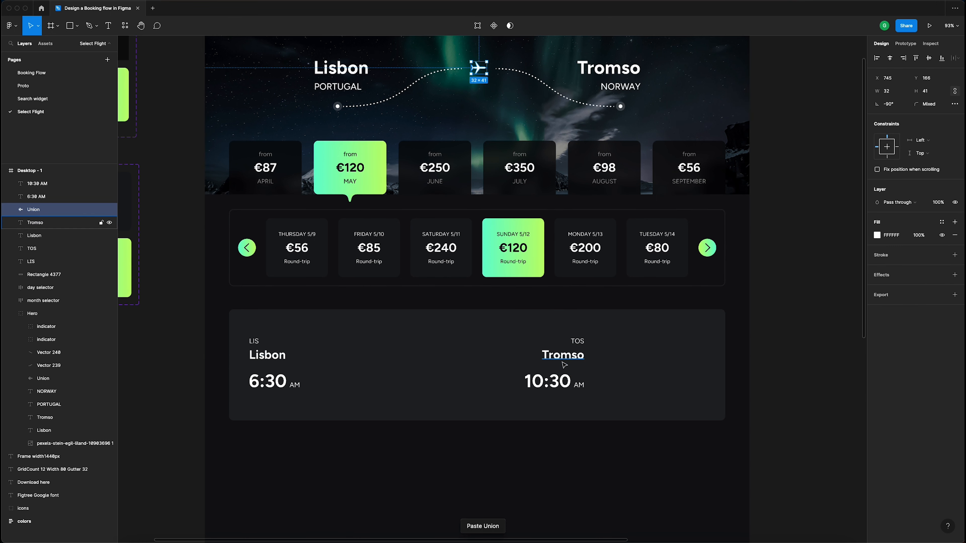
drag(476, 70, 424, 357)
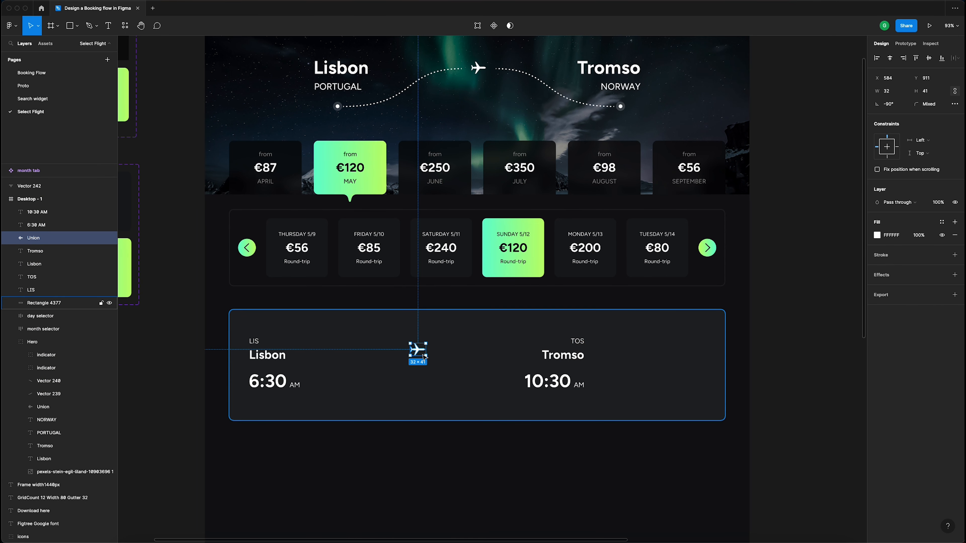
click(395, 440)
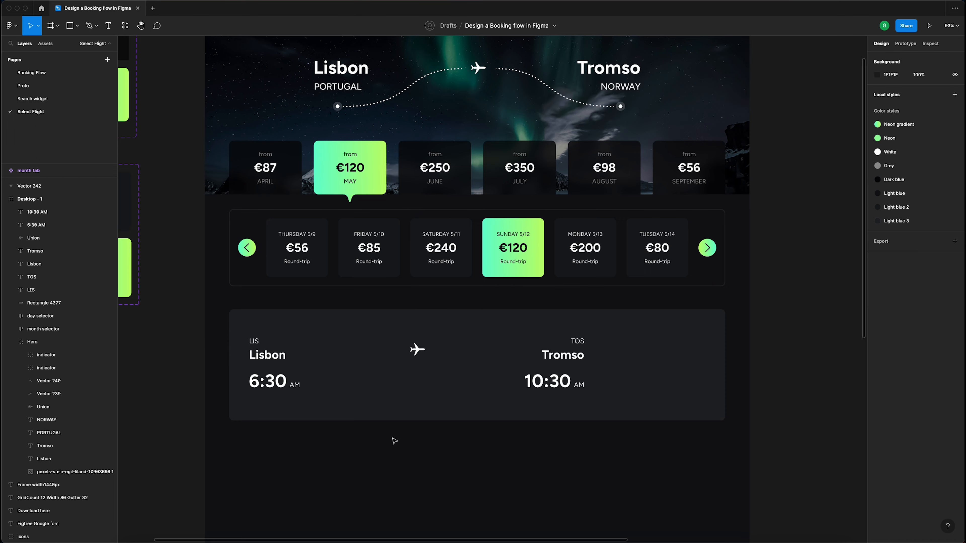
- Draw a straight horizontal line about 111 px long with the Pen tool just behind the card's airplane icon
scroll(393, 440, up, 3)
scroll(393, 439, up, 2)
click(425, 321)
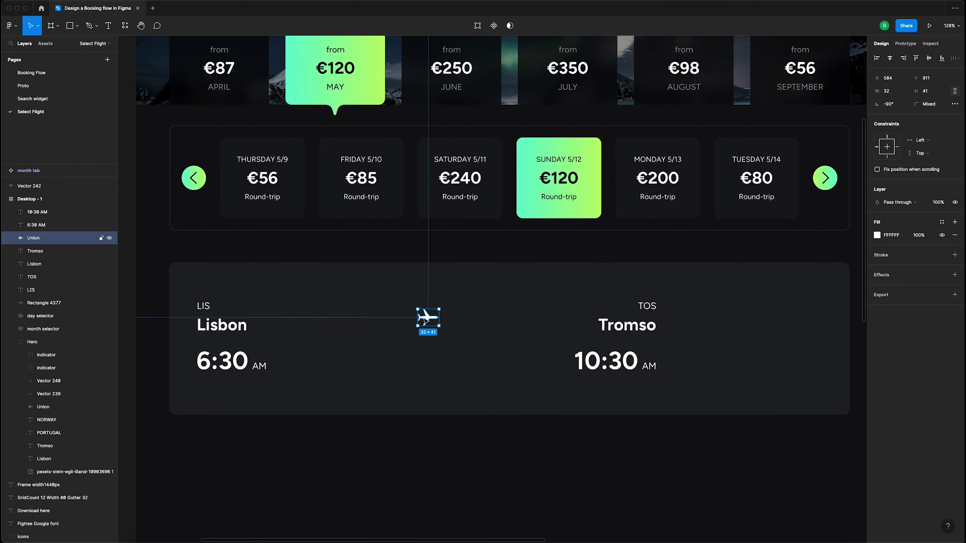
key(p)
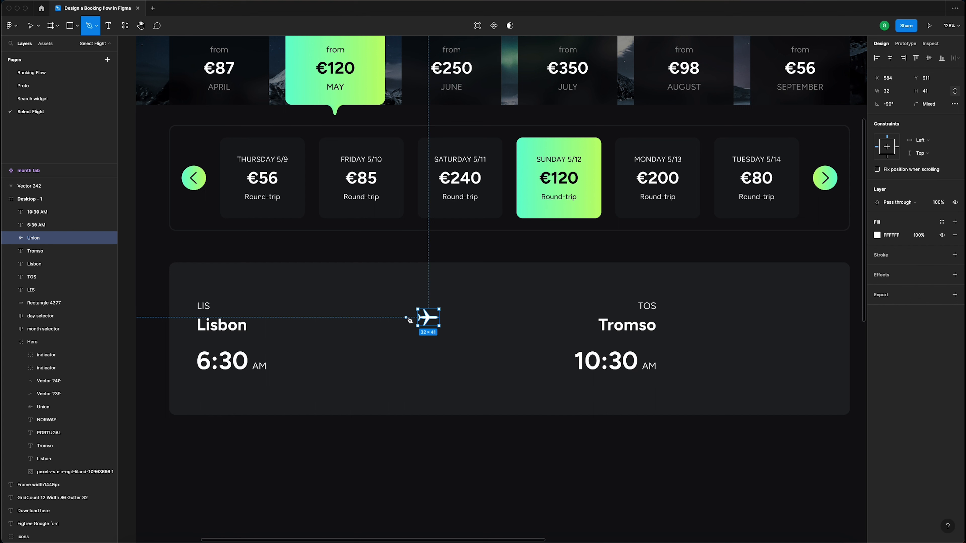
click(405, 317)
click(349, 317)
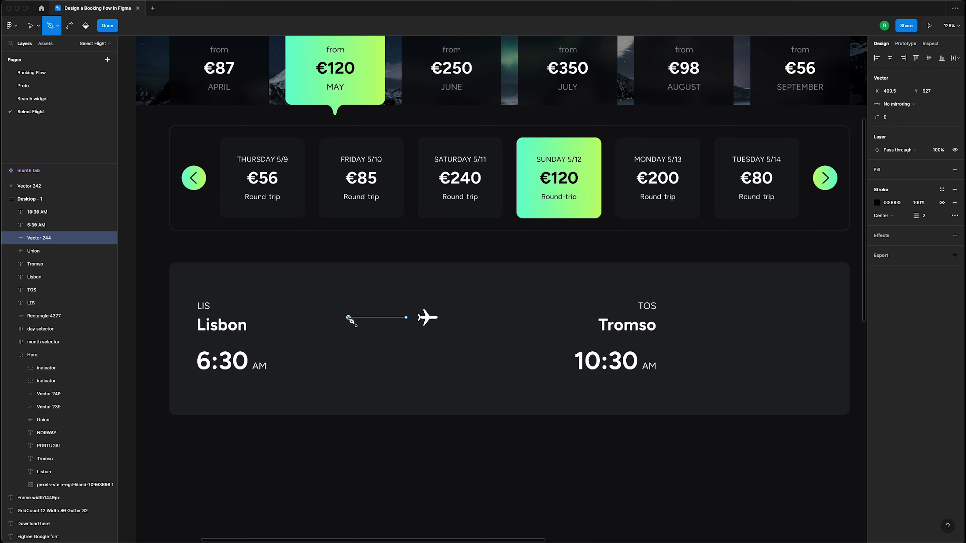
key(Escape)
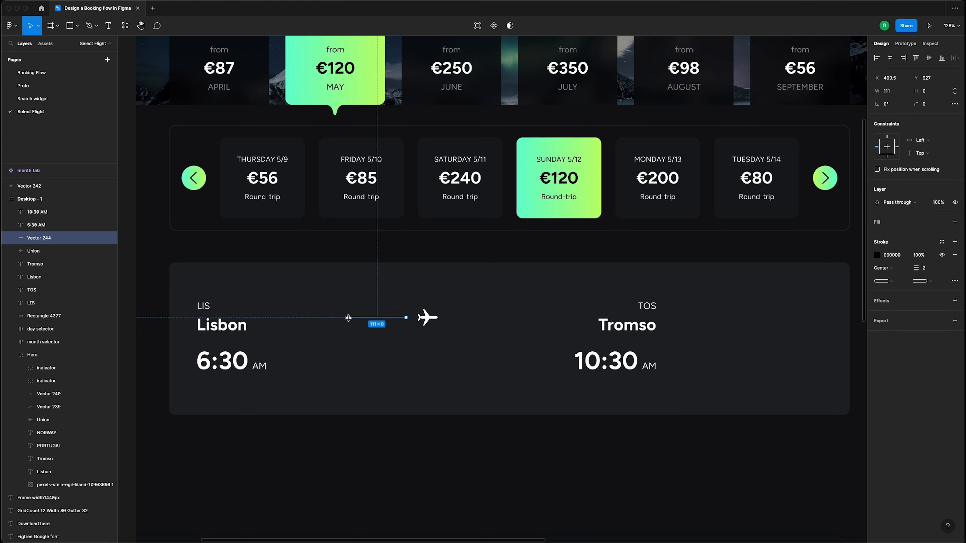
- Apply the White color style to the line's stroke and set its thickness to 3
click(942, 242)
click(909, 291)
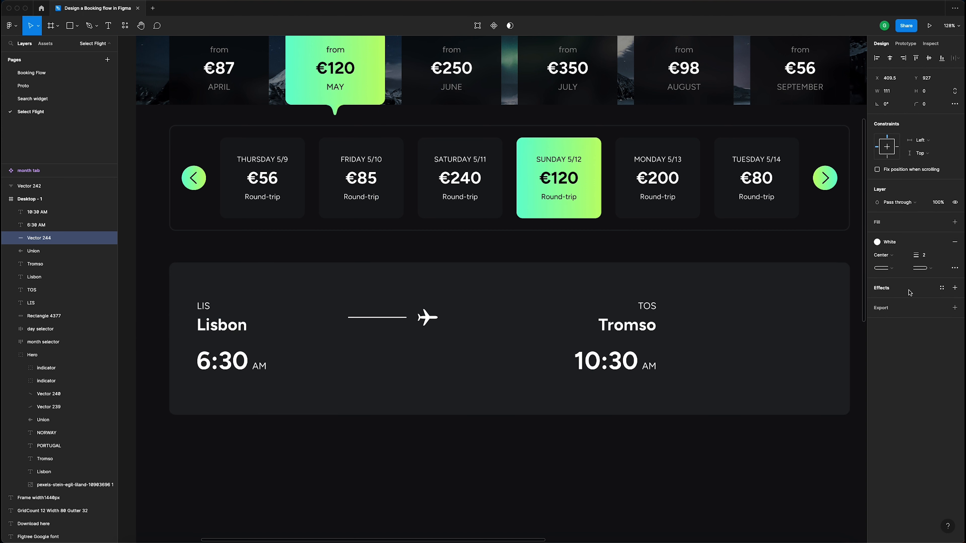
click(924, 257)
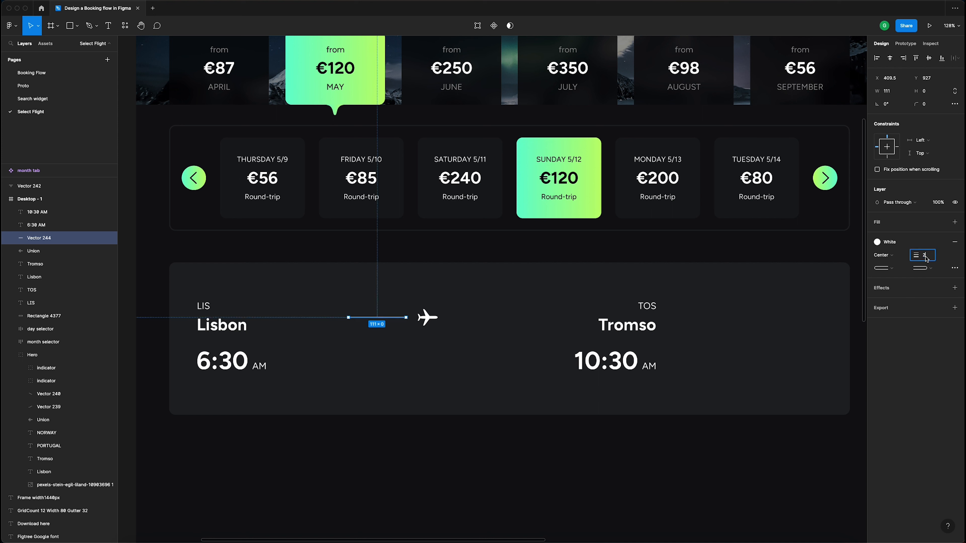
key(Return)
click(928, 258)
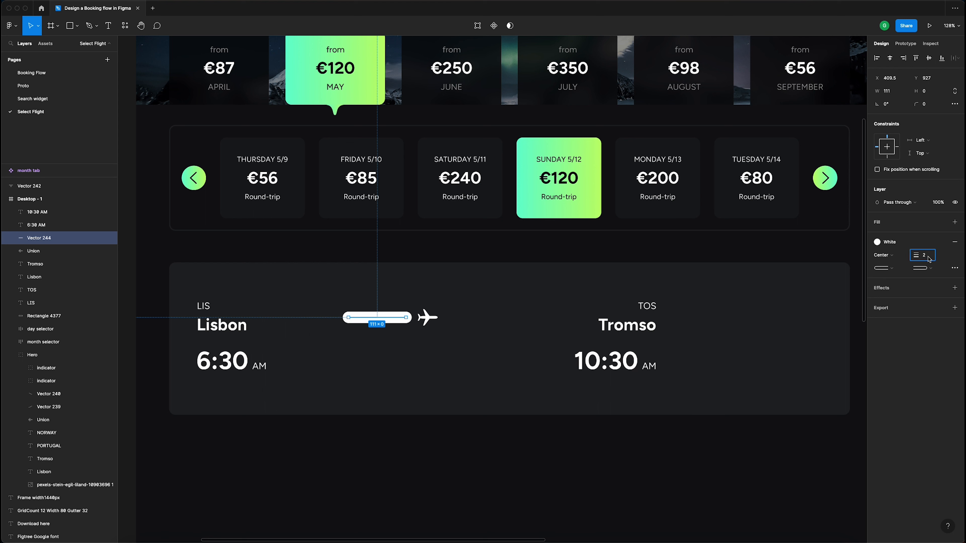
key(Return)
click(929, 260)
text(3)
key(Return)
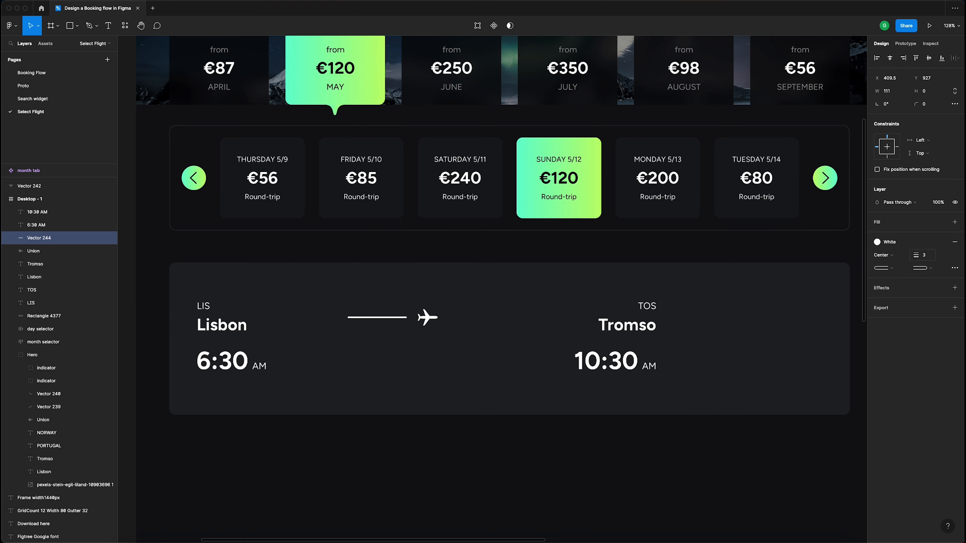
- Make the line's stroke dashed with a dash of 1 and a gap of 8
click(954, 268)
click(848, 290)
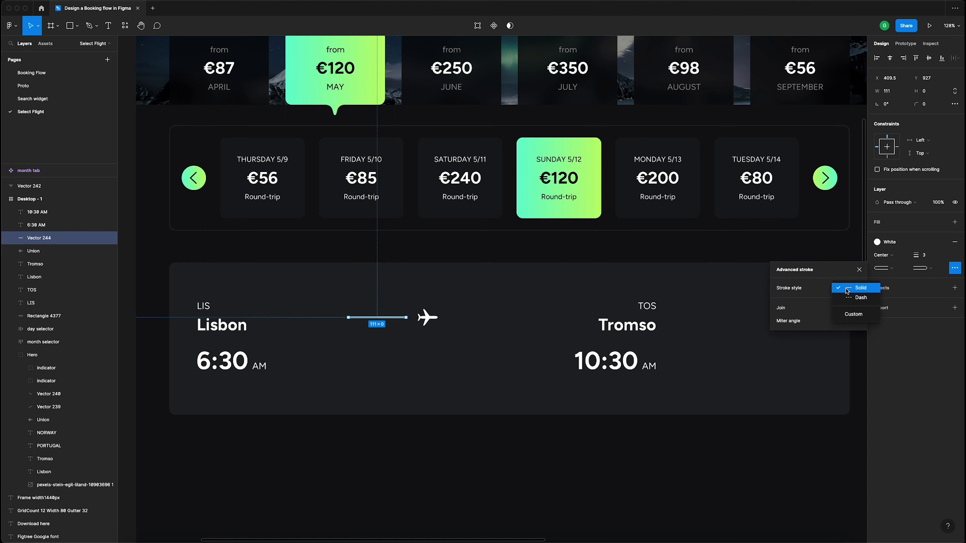
click(850, 297)
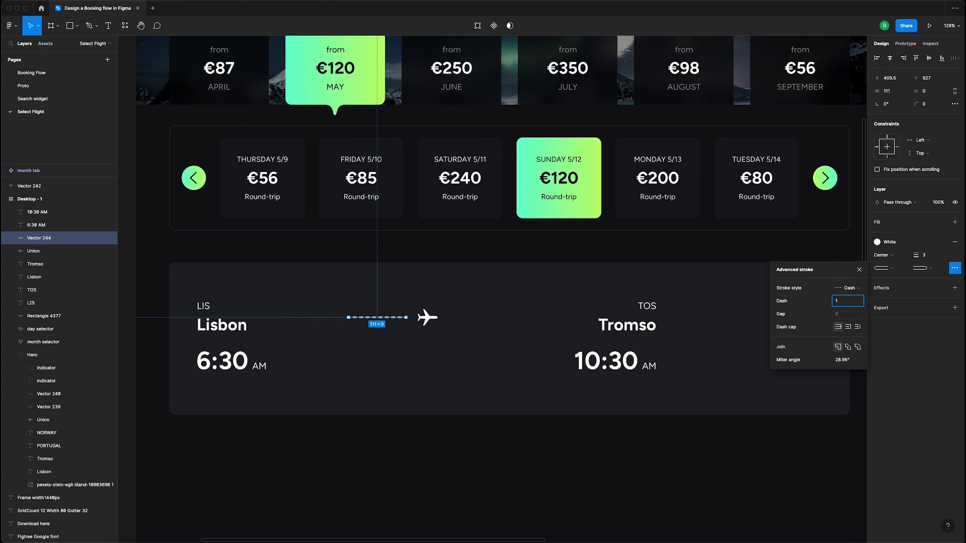
key(Tab)
key(BackSpace)
text(4)
key(Tab)
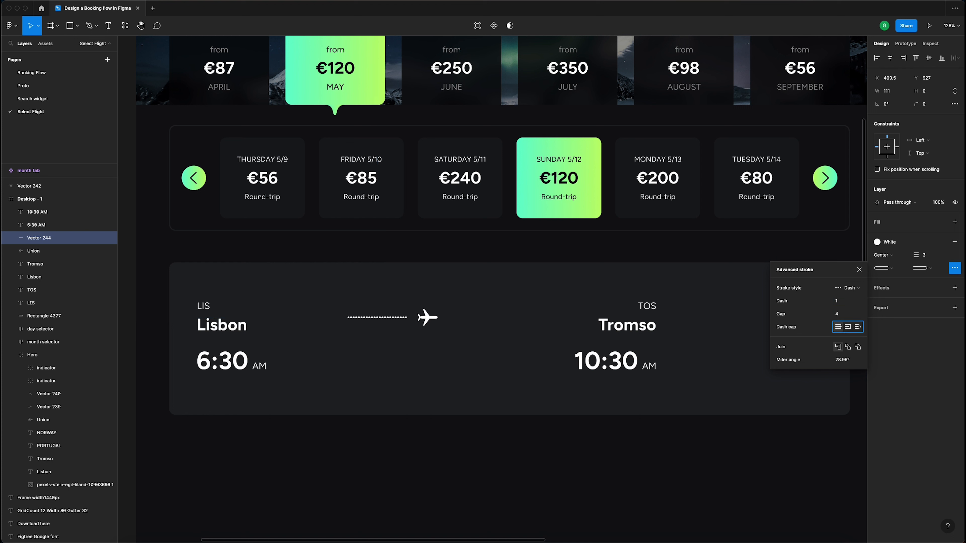
click(847, 315)
key(Tab)
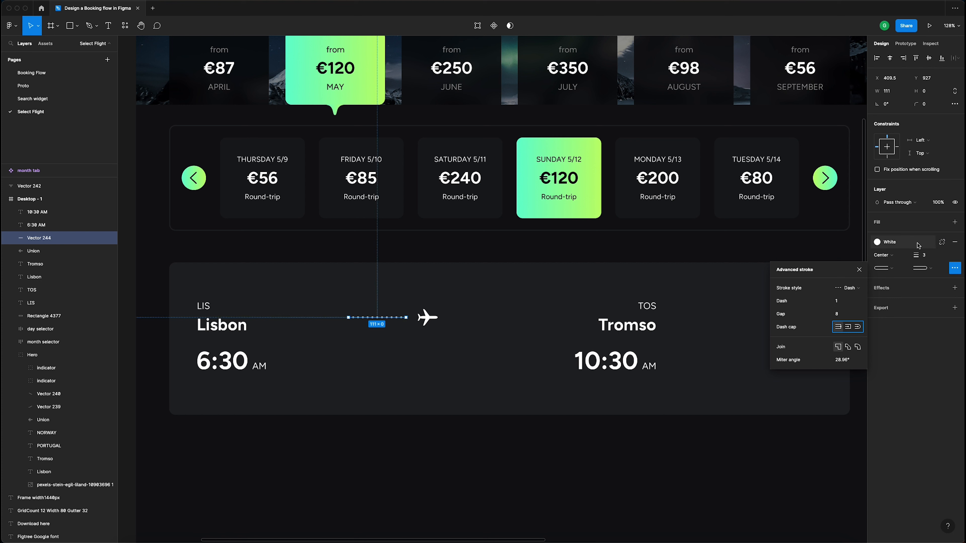
- Detach the White style from the line's stroke and change the stroke color to a linear gradient
click(911, 244)
click(911, 244)
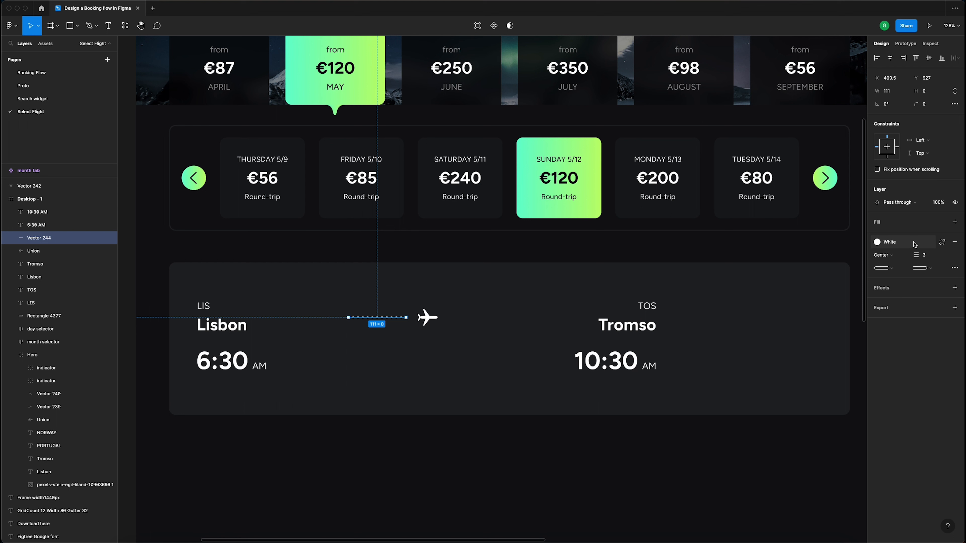
click(942, 244)
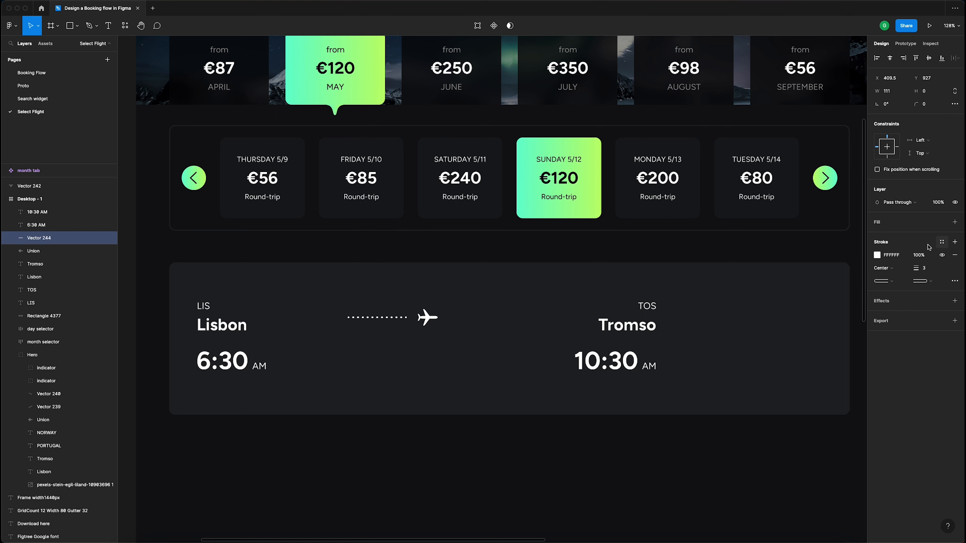
click(877, 256)
click(796, 261)
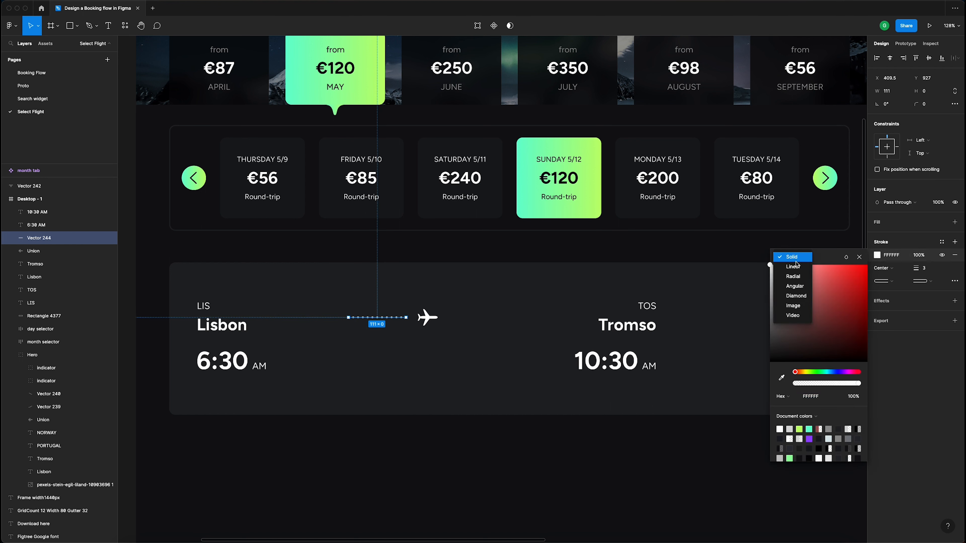
click(785, 269)
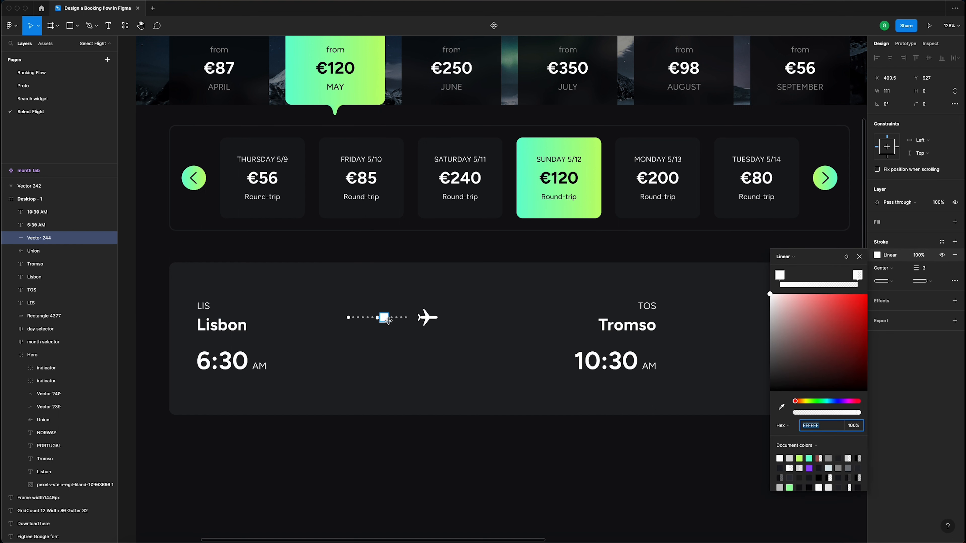
- Stretch the gradient along the whole dotted line so it fades from white near the airplane to transparent at the far end
click(377, 317)
drag(376, 317, 406, 318)
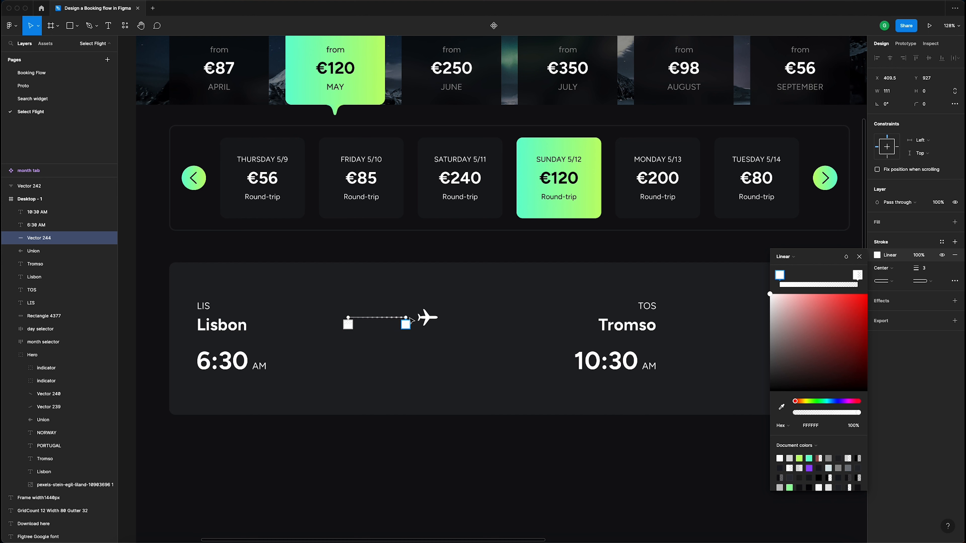
scroll(406, 317, up, 5)
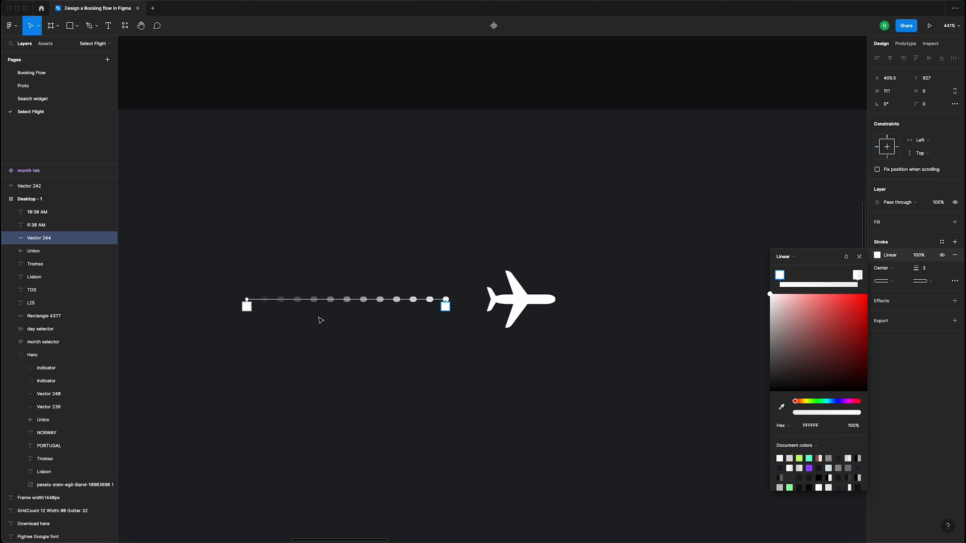
click(859, 276)
click(766, 261)
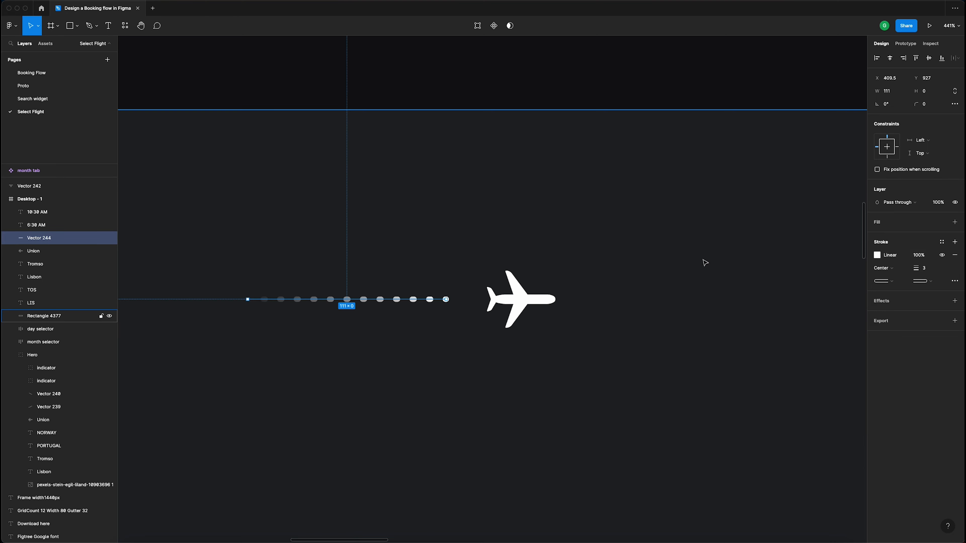
scroll(459, 246, down, 5)
click(457, 185)
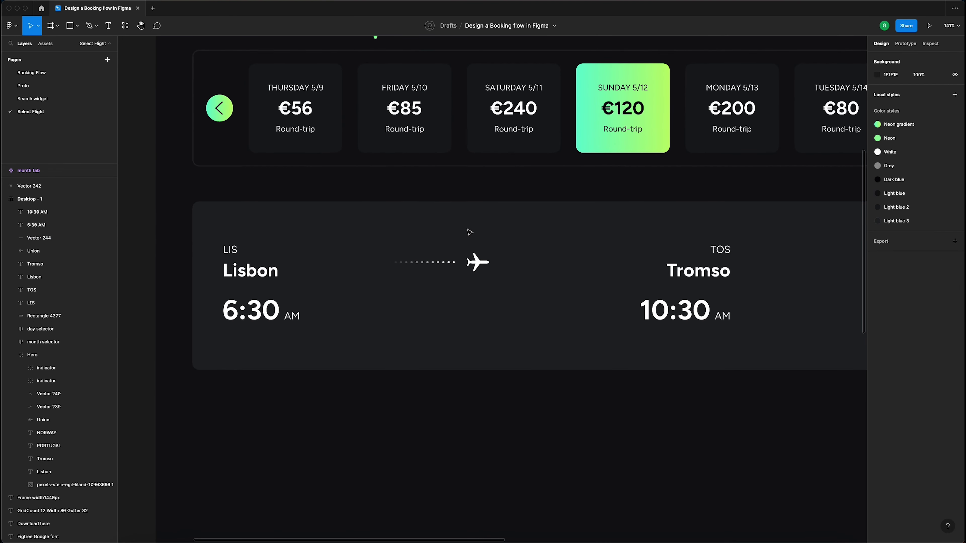
- Duplicate the dotted line to the other side of the airplane and flip the copy horizontally so it fades towards Tromso
click(437, 263)
scroll(494, 288, up, 1)
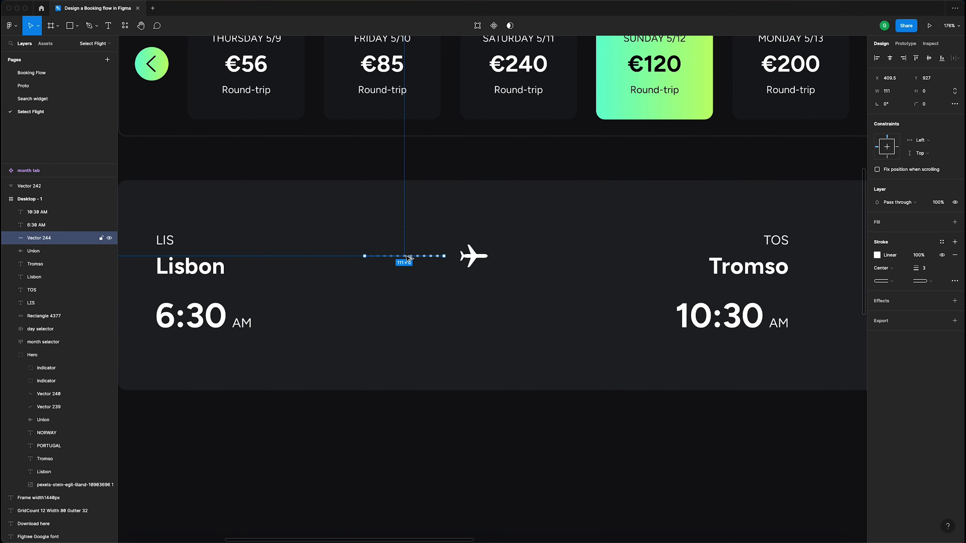
drag(406, 257, 549, 256)
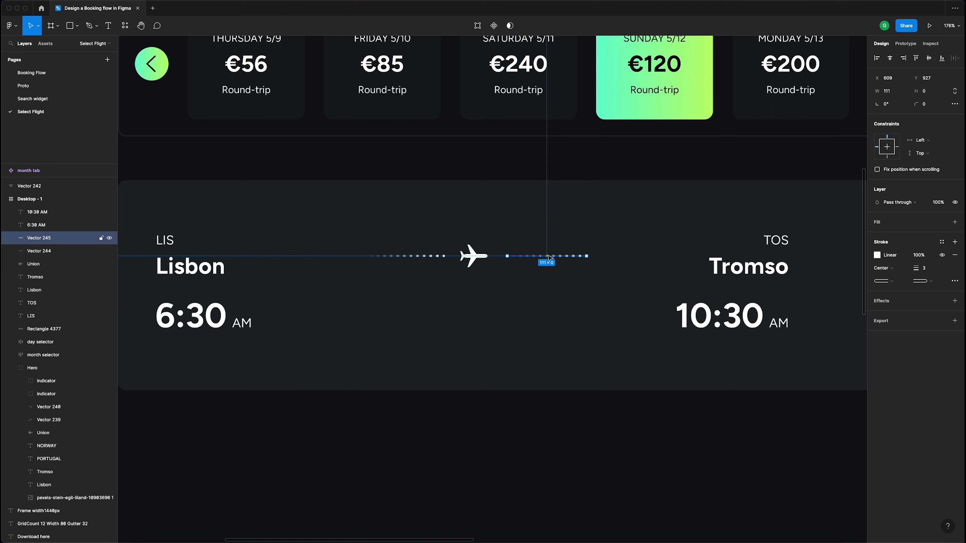
right_click(548, 257)
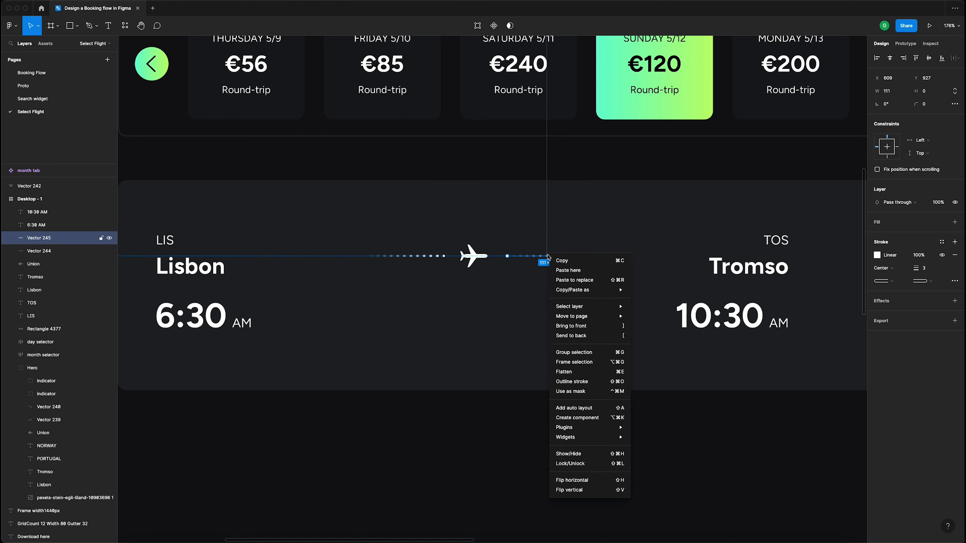
click(607, 483)
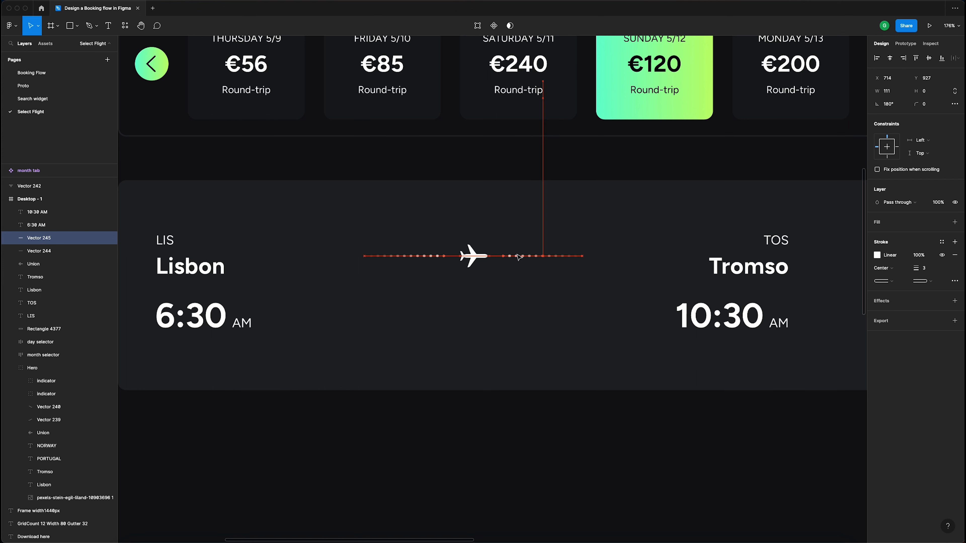
click(441, 256)
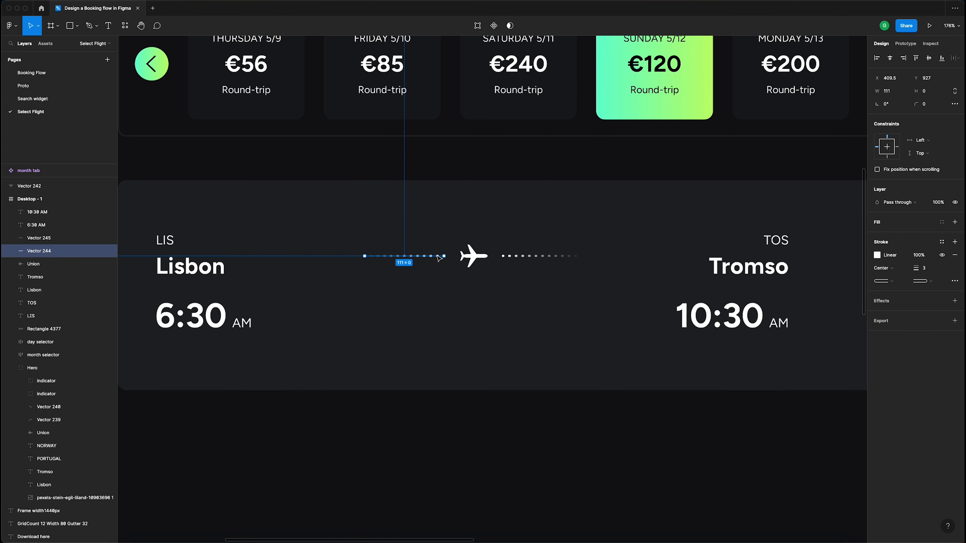
- Group the airplane with both dotted lines and apply auto layout to the group
click(519, 256)
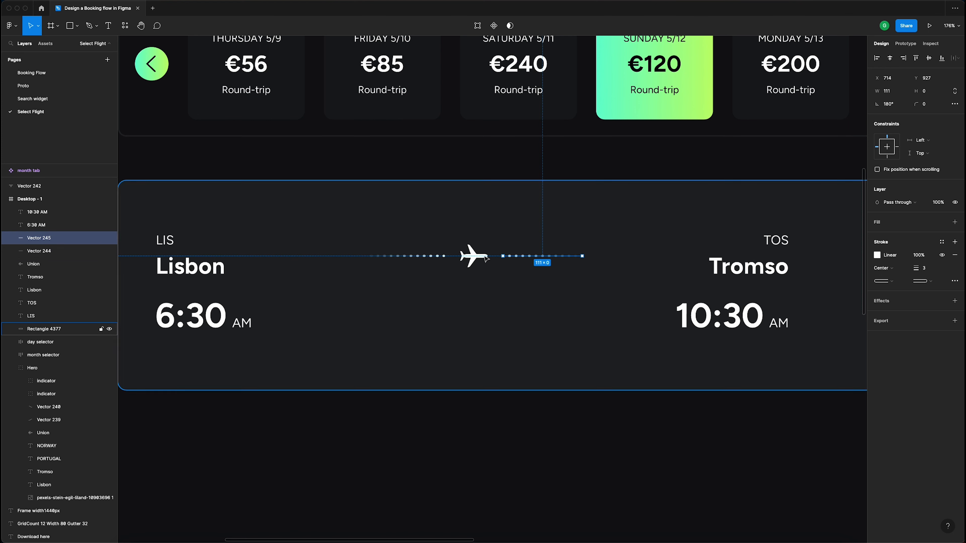
shift+click(473, 255)
shift+click(430, 256)
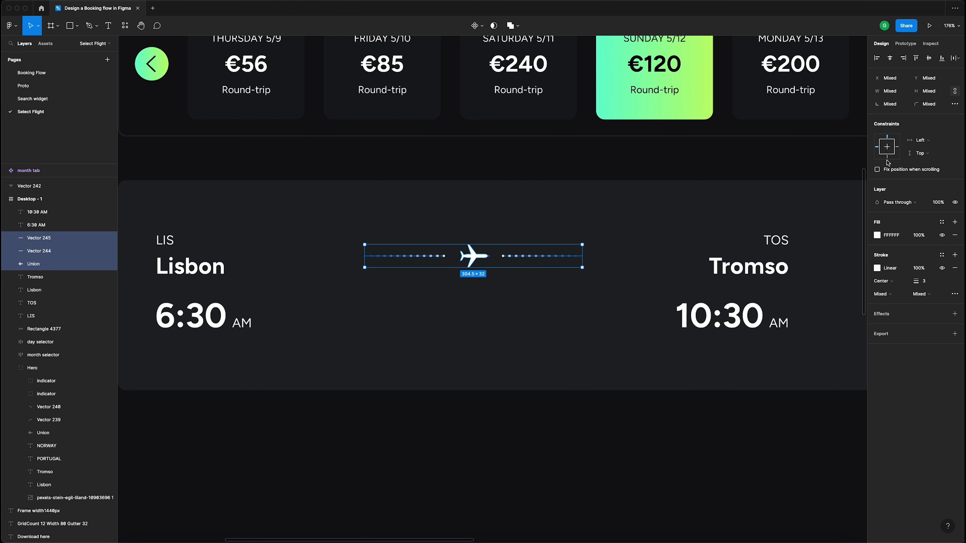
key(super+g)
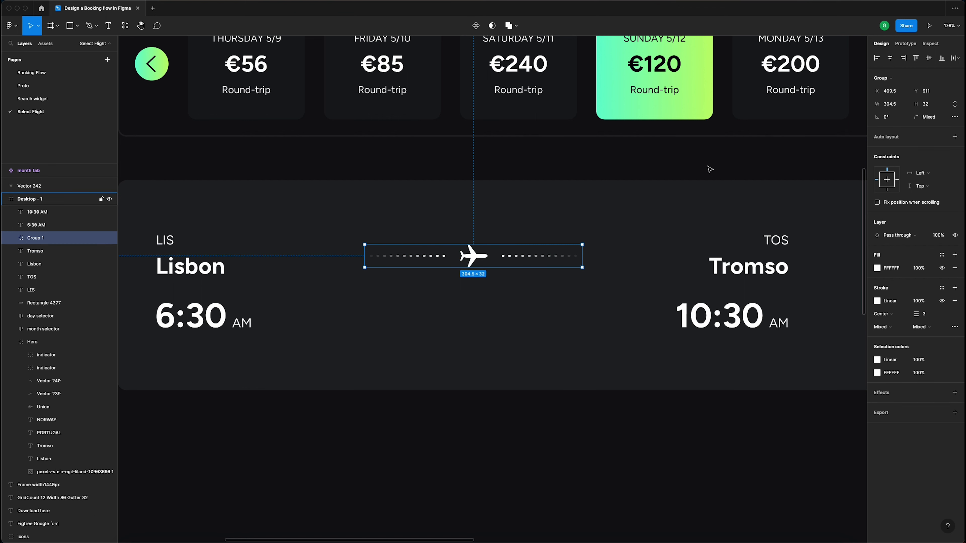
click(954, 137)
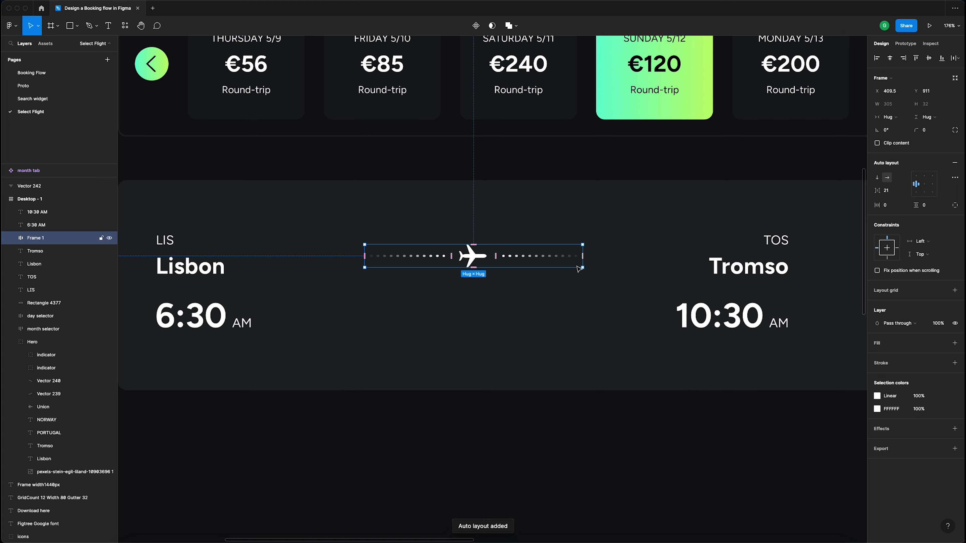
- Rename the airplane route frame as plane
double_click(44, 241)
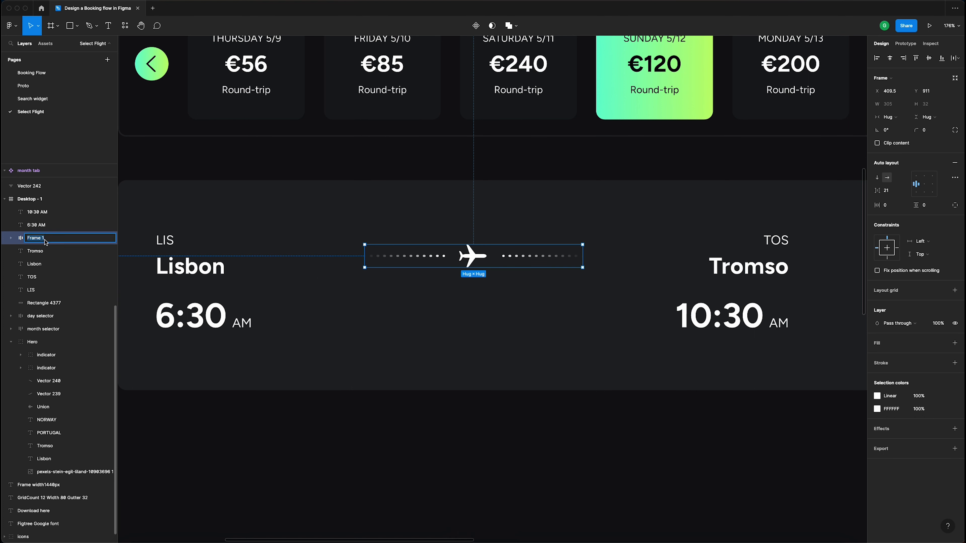
text(plane)
key(Return)
scroll(257, 243, down, 5)
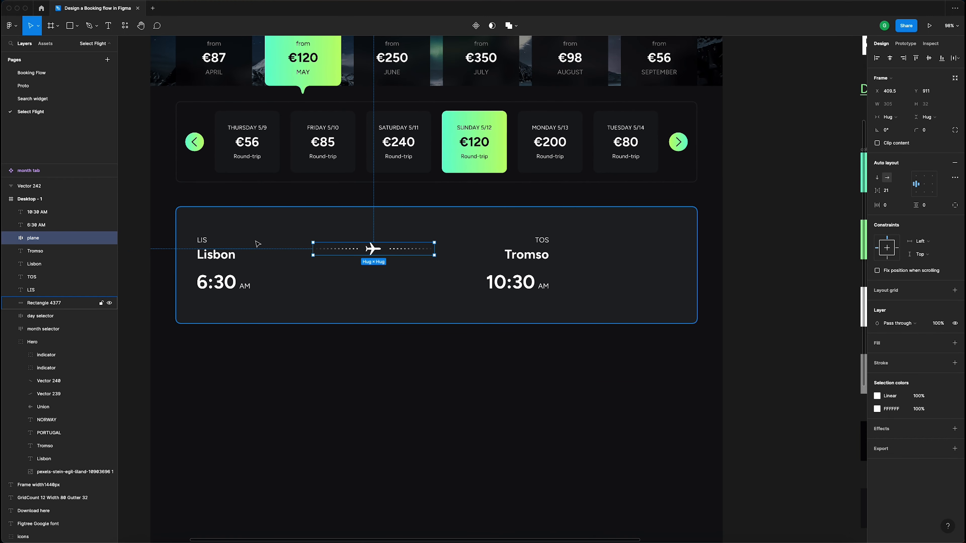
click(213, 254)
click(204, 241)
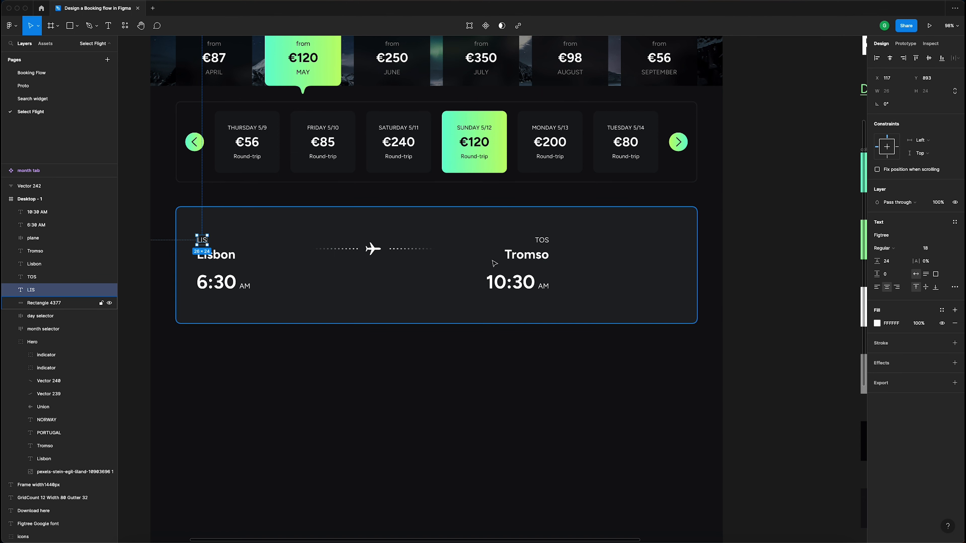
shift+click(215, 257)
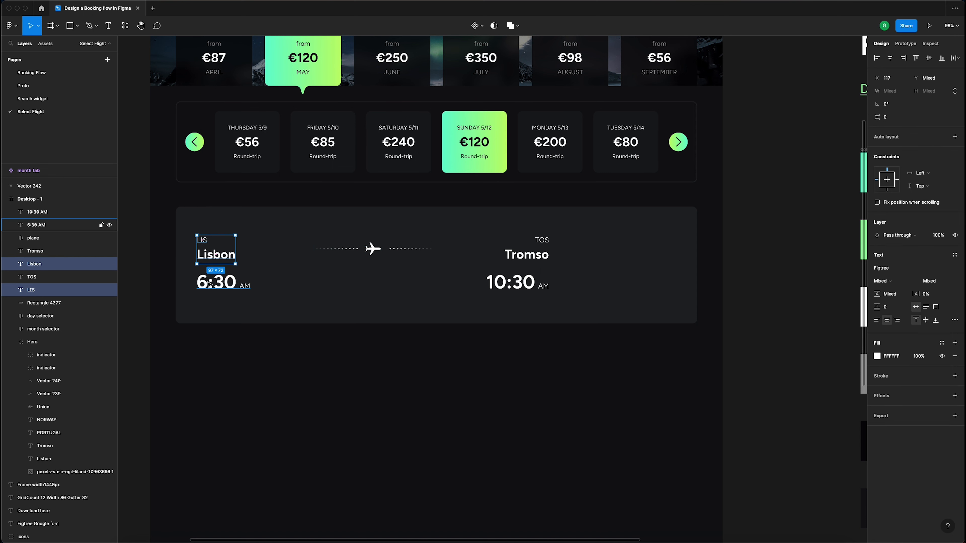
click(212, 256)
click(204, 242)
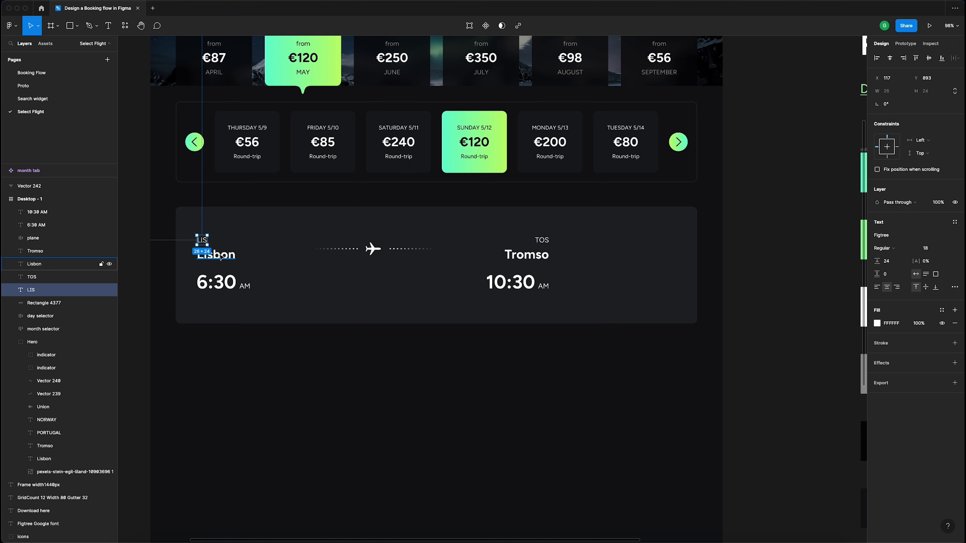
shift+click(220, 257)
shift+click(232, 284)
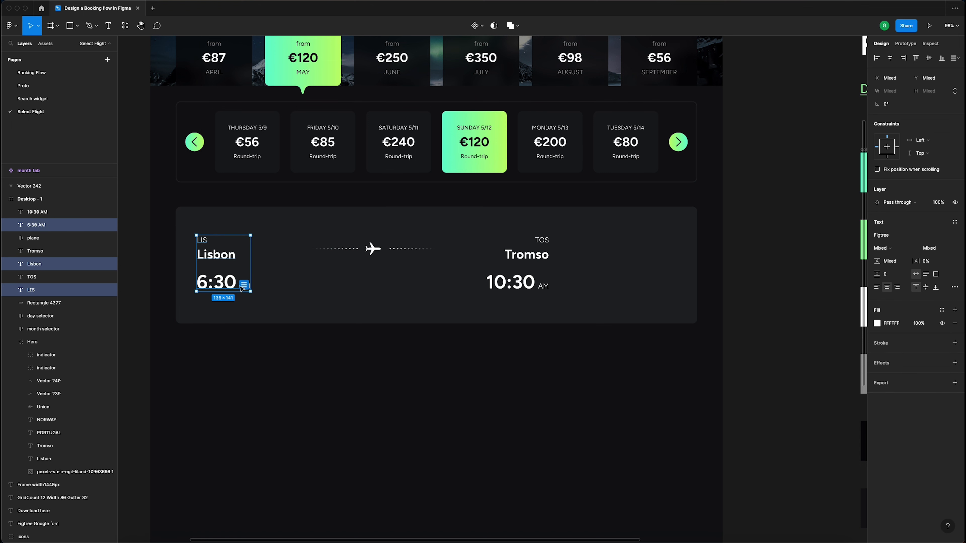
click(228, 257)
- Combine the LIS code and the Lisbon city name in the flight card into a vertical auto layout frame
scroll(203, 243, up, 5)
click(203, 242)
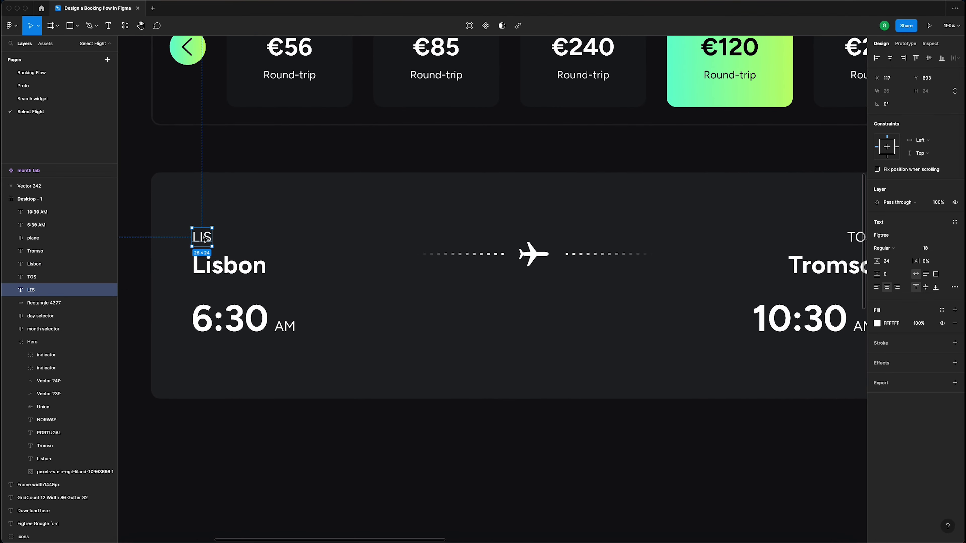
shift+click(229, 267)
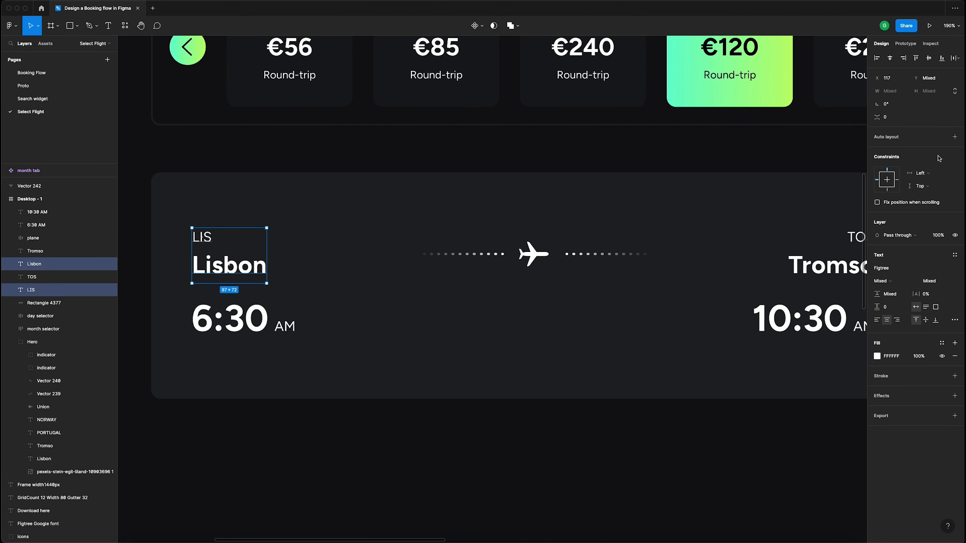
key(shift+a)
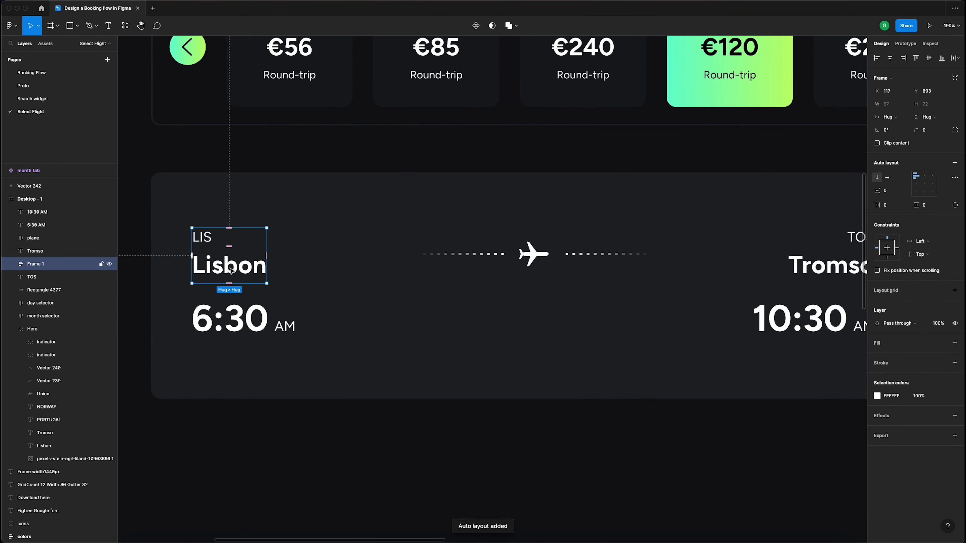
- Wrap the LIS/Lisbon frame and the 6:30 AM text in a vertical auto layout with 24 spacing between items
click(253, 318)
shift+click(229, 258)
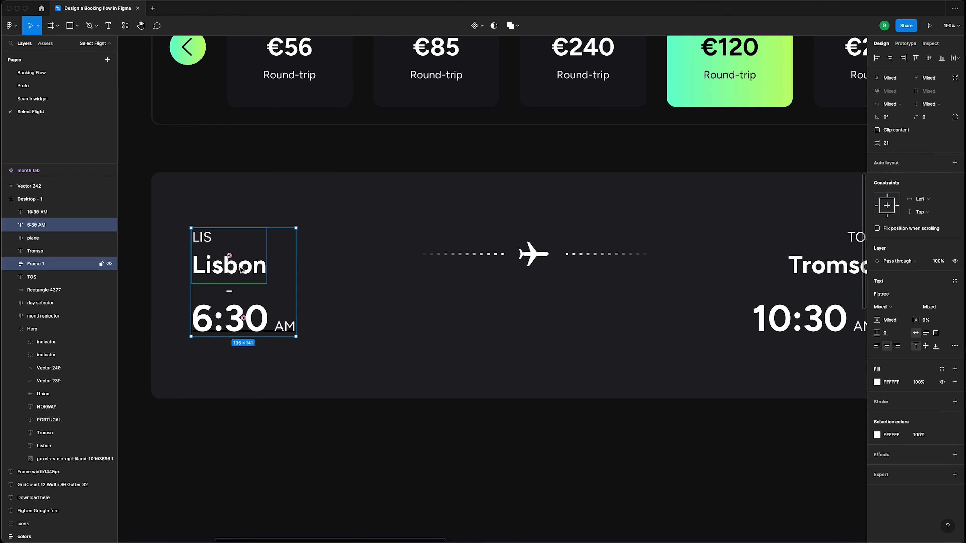
click(955, 164)
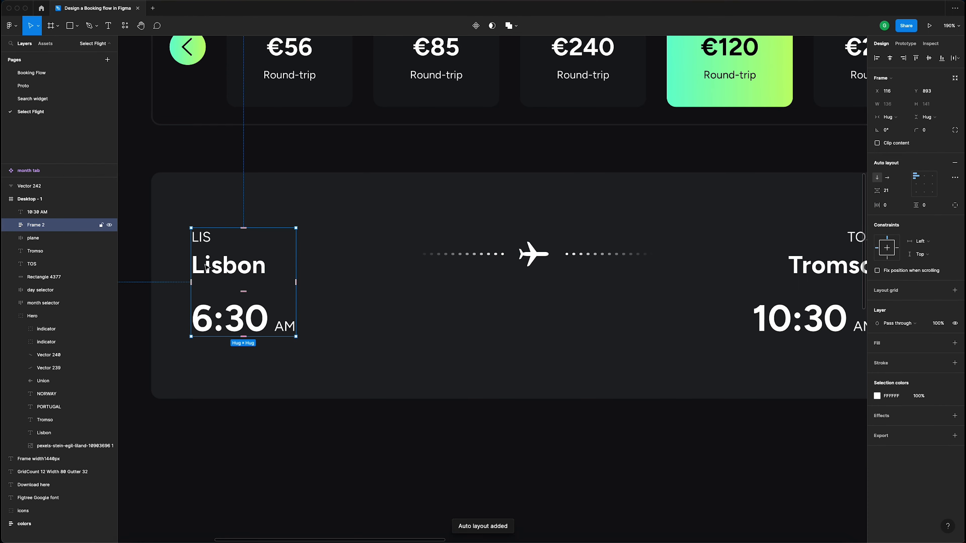
scroll(206, 266, down, 3)
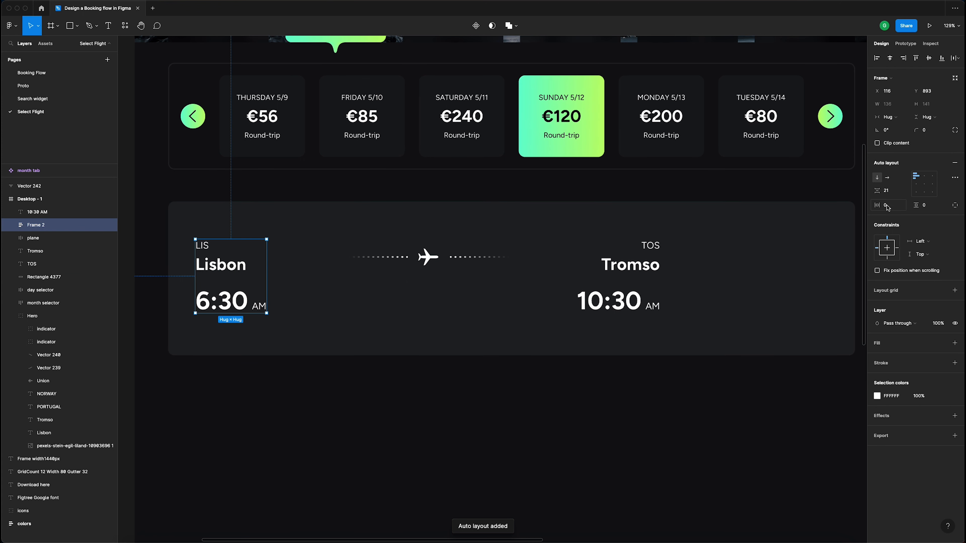
click(889, 191)
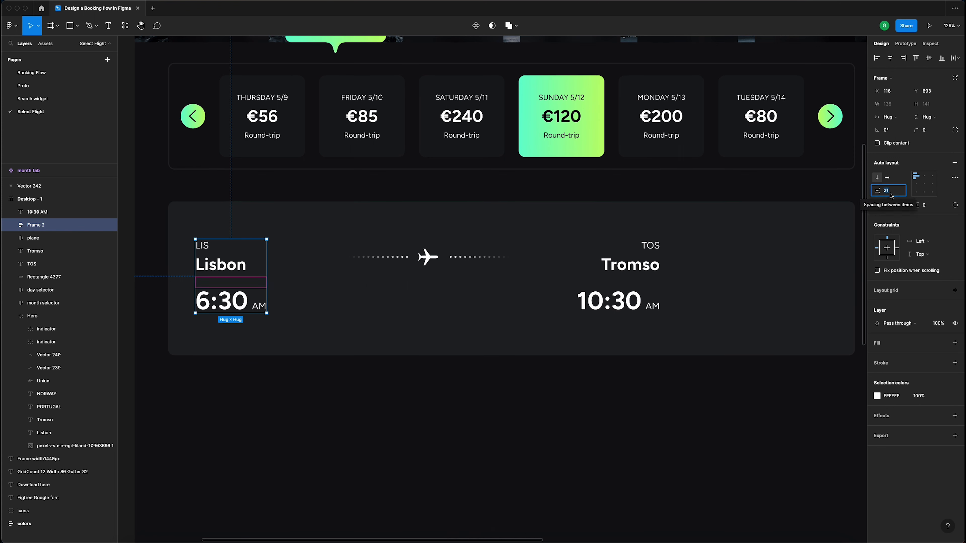
text(24)
key(Return)
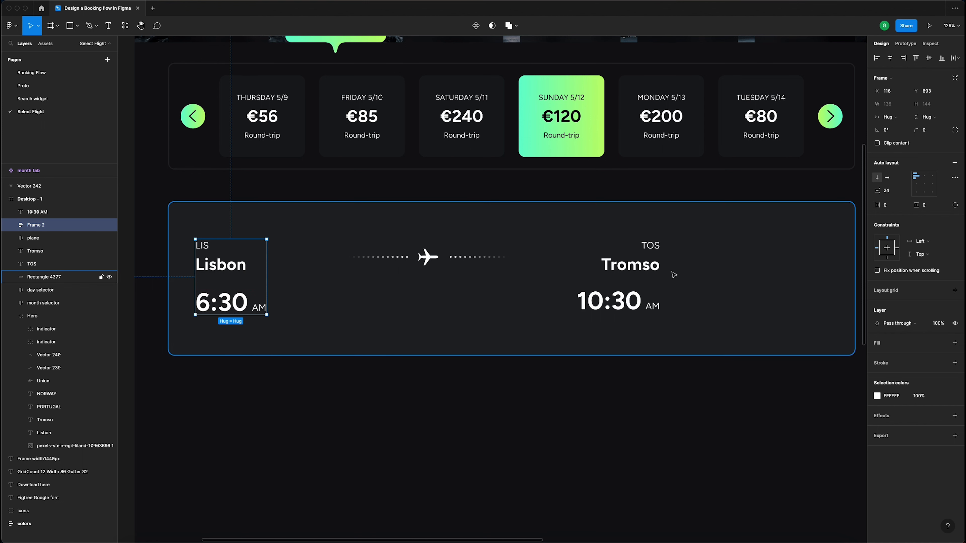
- Combine the TOS code and the Tromso city name in the flight card into a vertical auto layout frame
click(648, 266)
shift+click(651, 246)
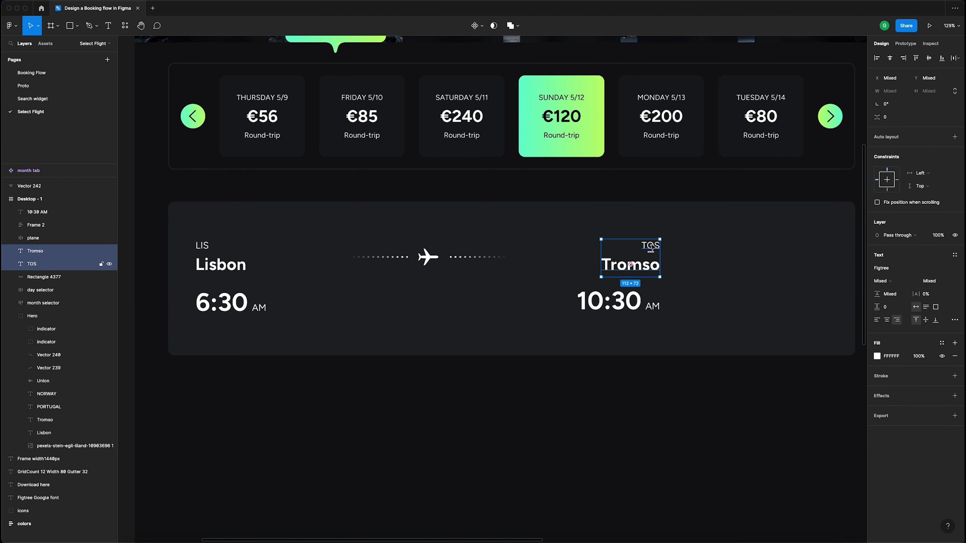
click(954, 137)
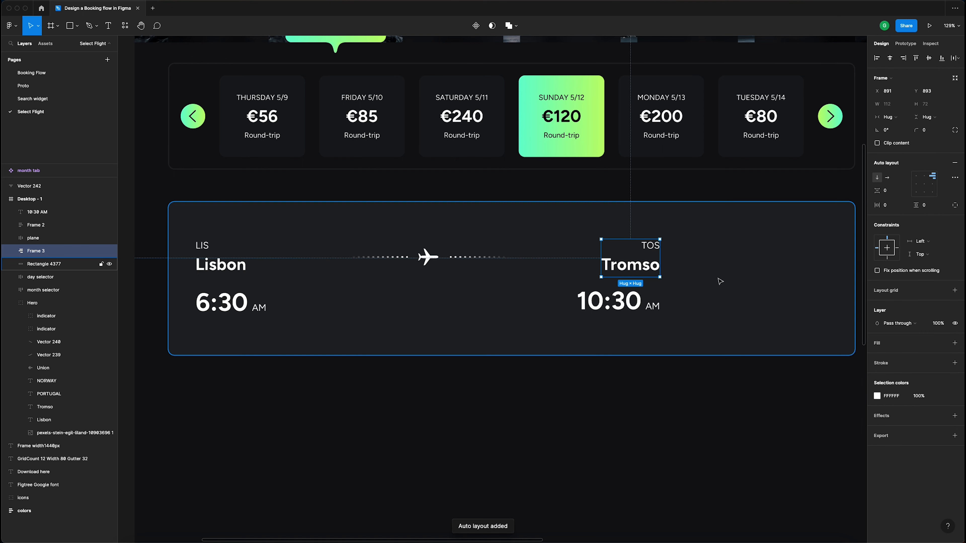
- Wrap the TOS/Tromso frame and the 10:30 AM text in a vertical auto layout with 24 spacing between items
click(646, 303)
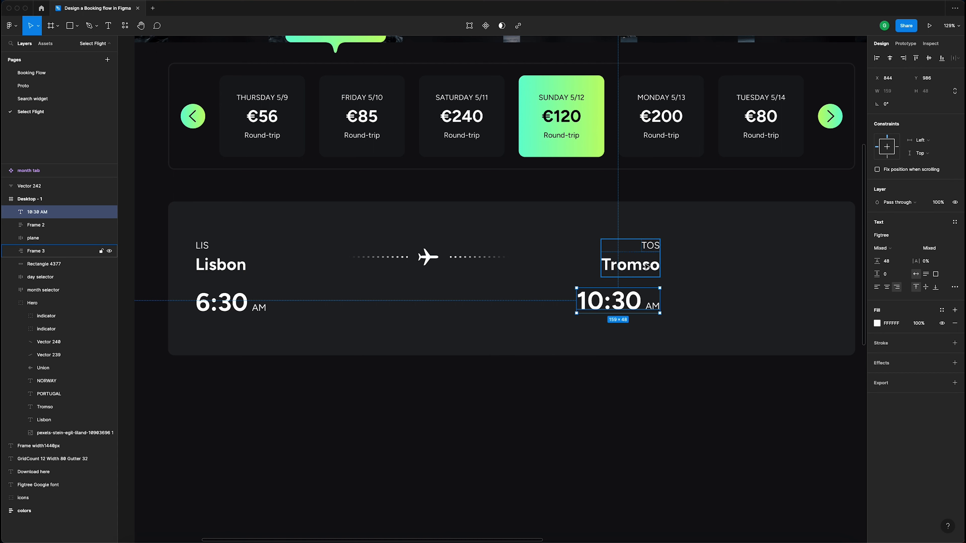
shift+click(644, 268)
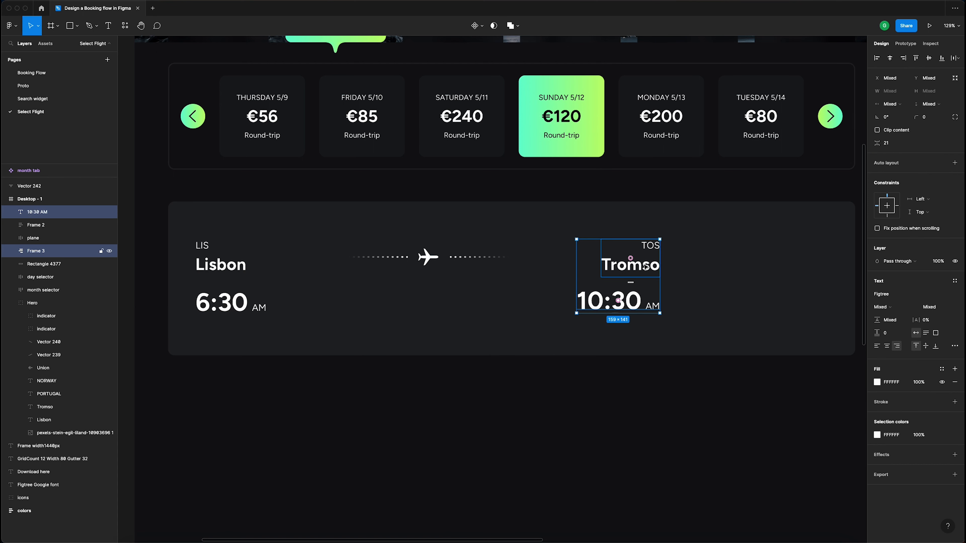
click(955, 163)
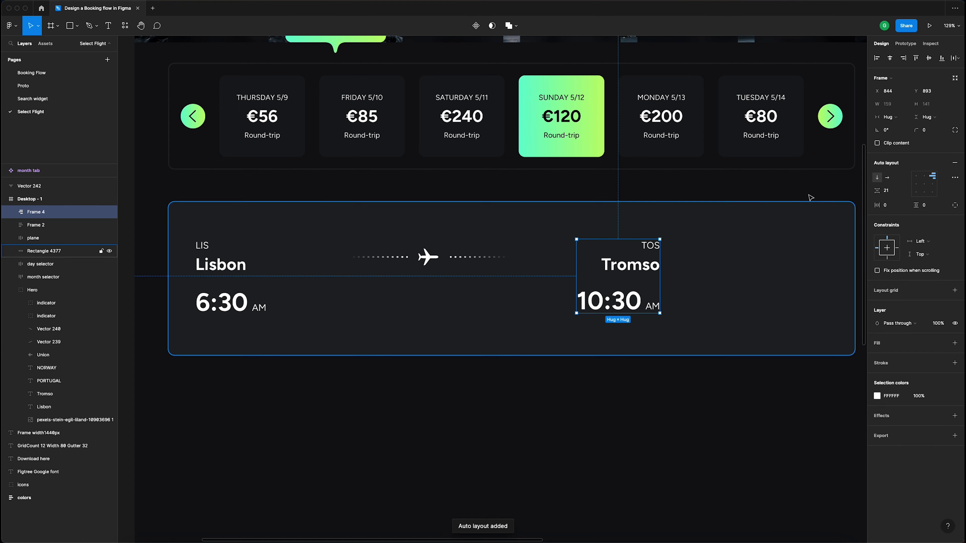
click(890, 193)
text(24)
key(Return)
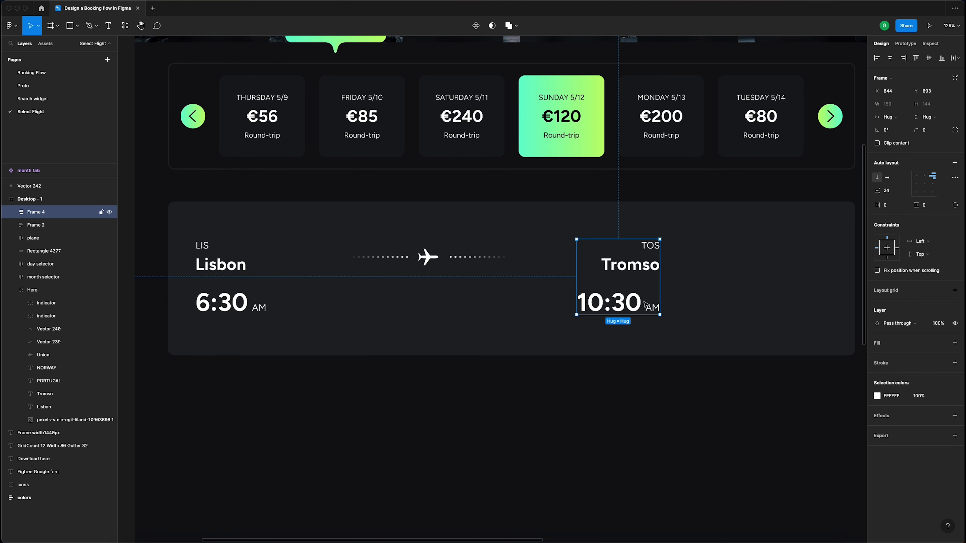
- Add the text "4:00 flight time" to the flight card and place it centered beneath the airplane
click(452, 318)
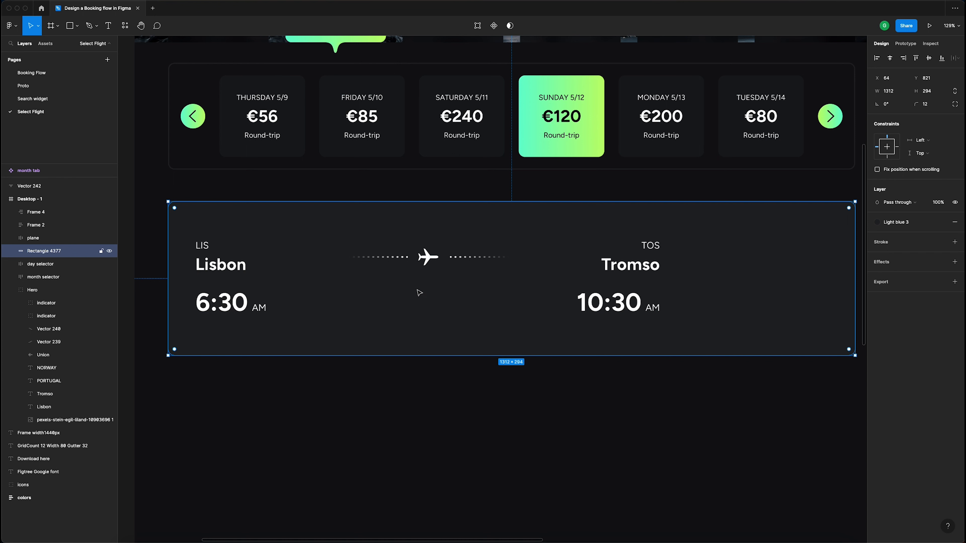
key(t)
click(404, 292)
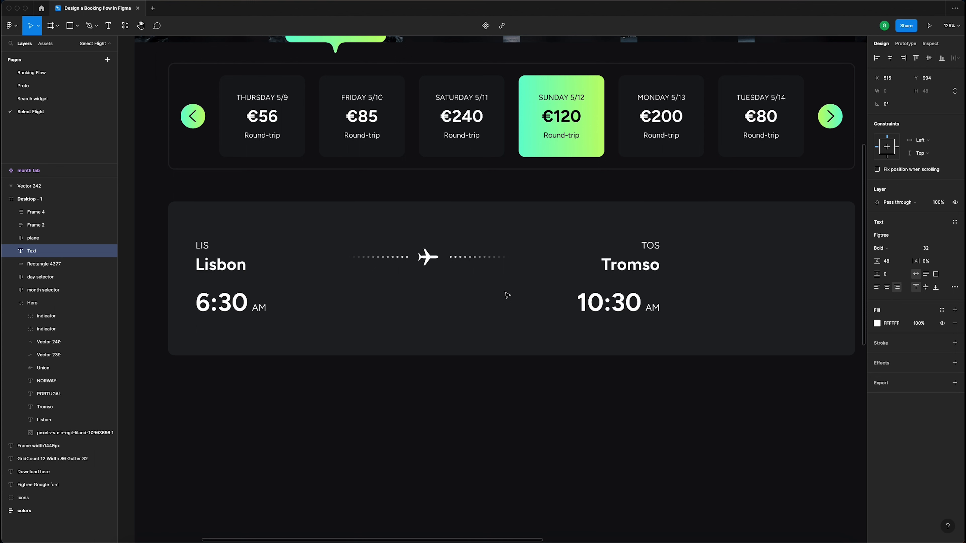
text(4:00)
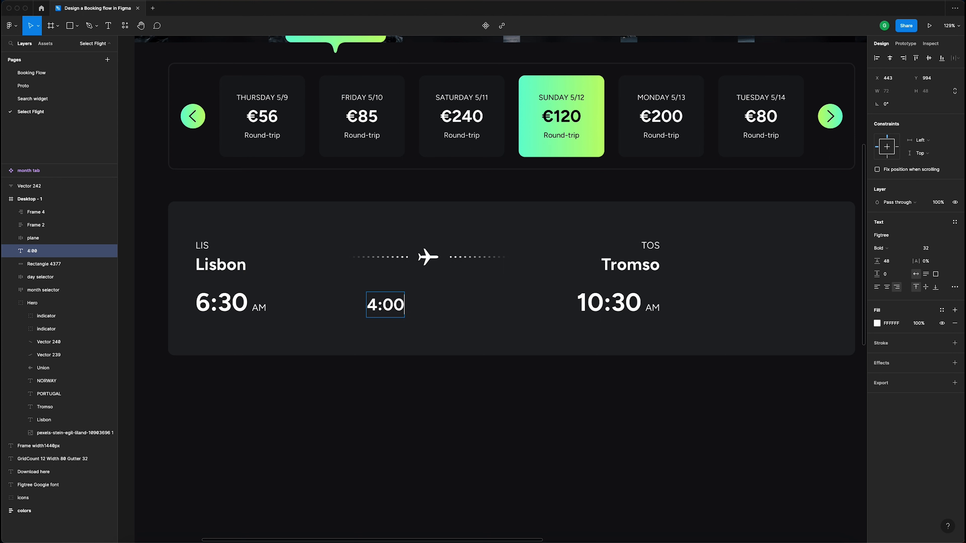
text(flight time)
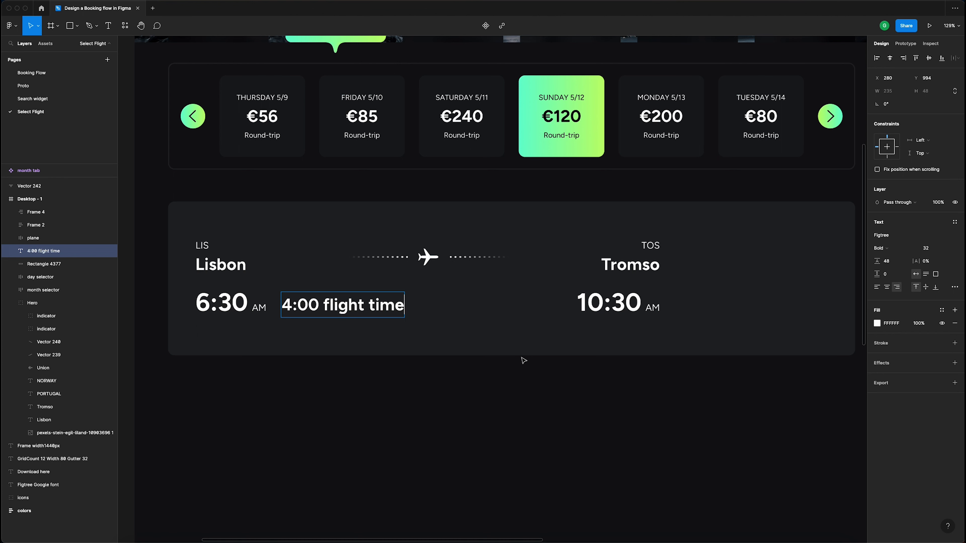
key(Escape)
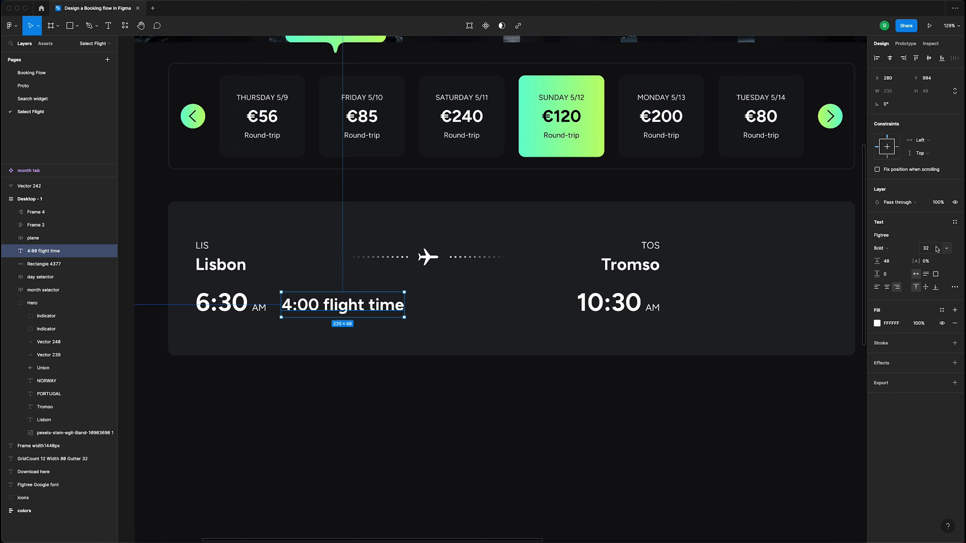
drag(384, 304, 471, 295)
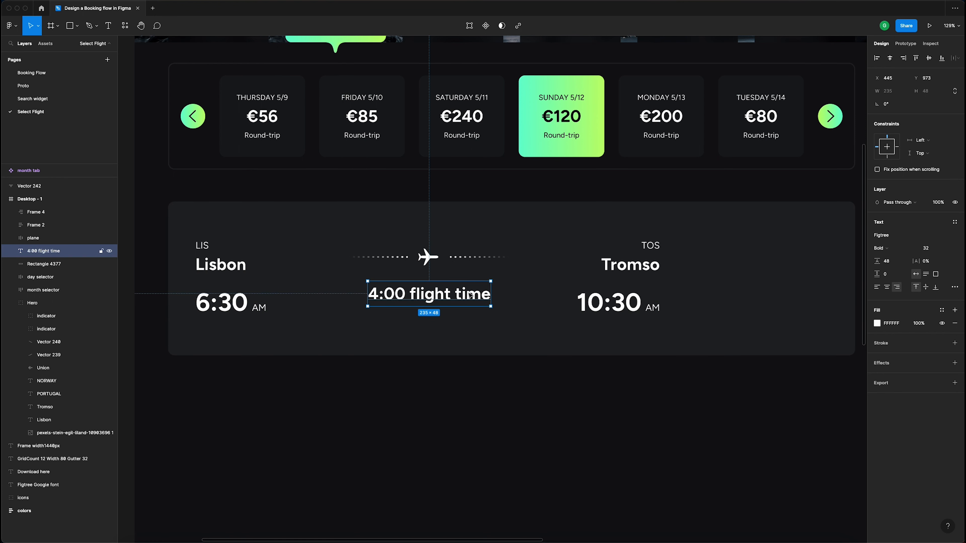
- Set the "4:00 flight time" text to font size 12 and Regular weight
click(937, 248)
key(Return)
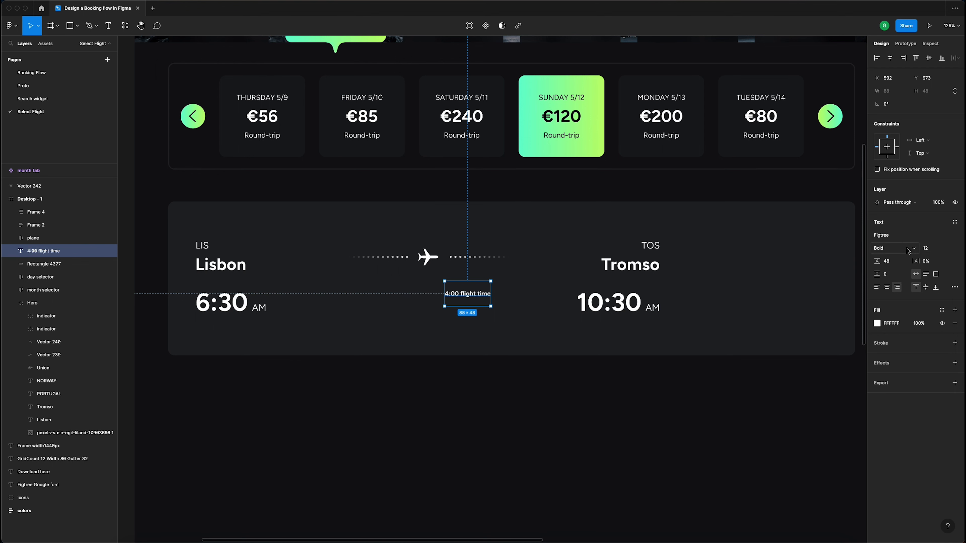
click(898, 249)
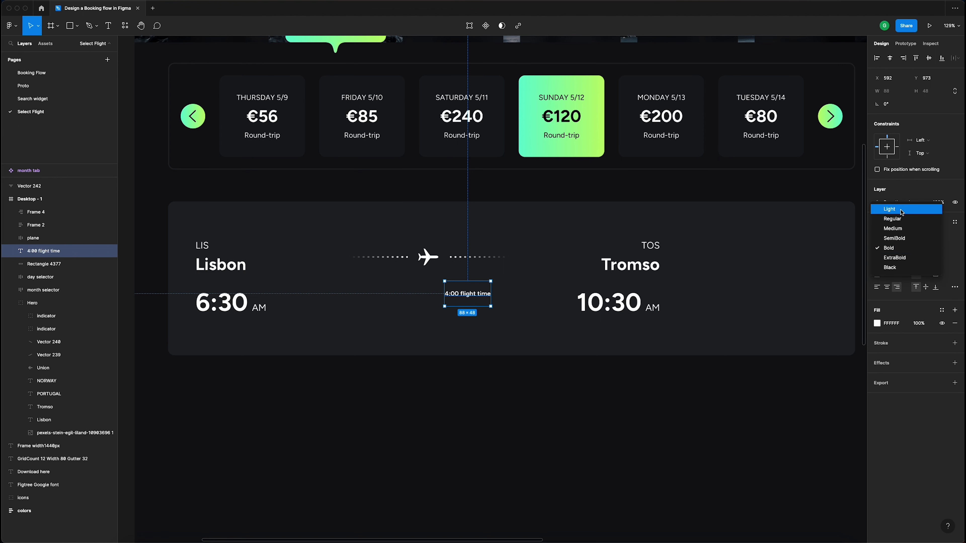
click(901, 220)
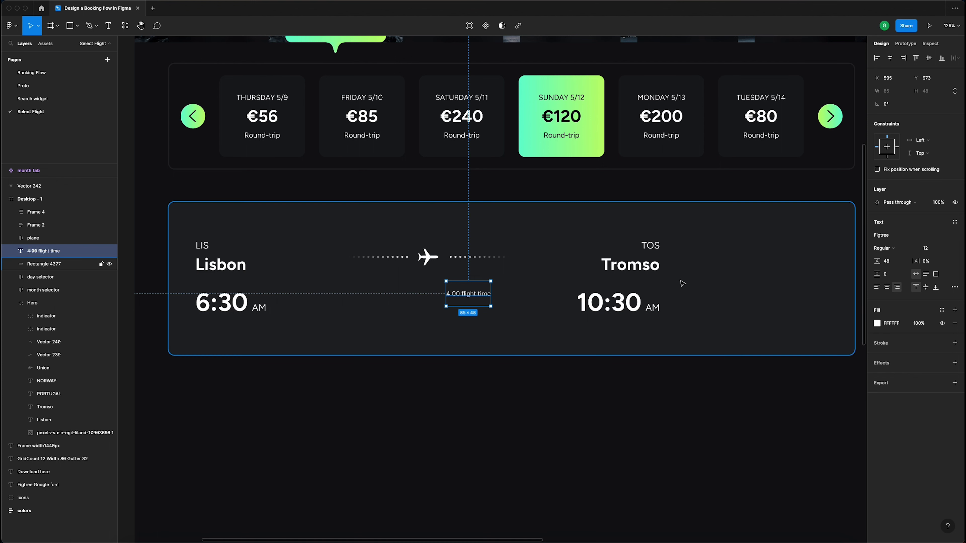
- Set the flight time text's line height to 20 and place it beneath the airplane, level with the departure and arrival times
drag(480, 297, 436, 291)
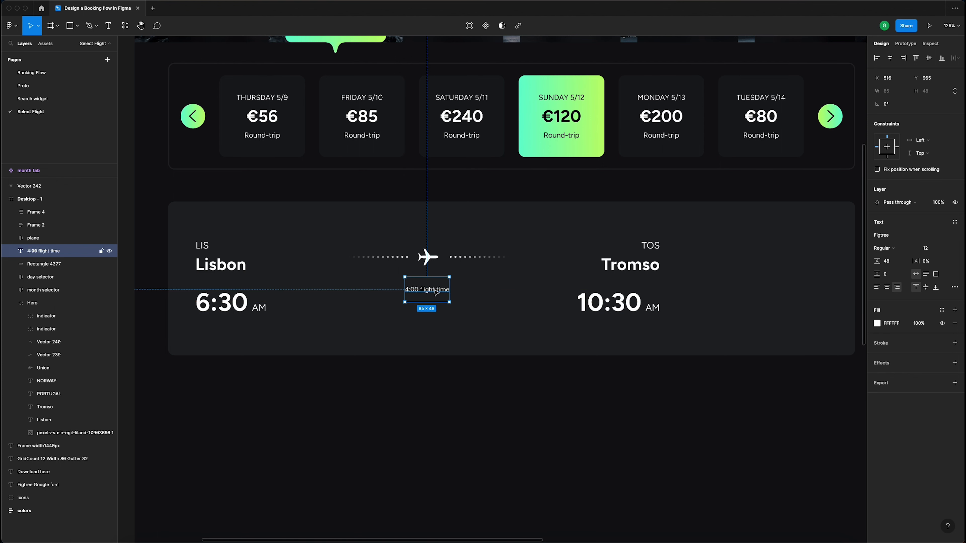
click(895, 264)
text(20)
key(Return)
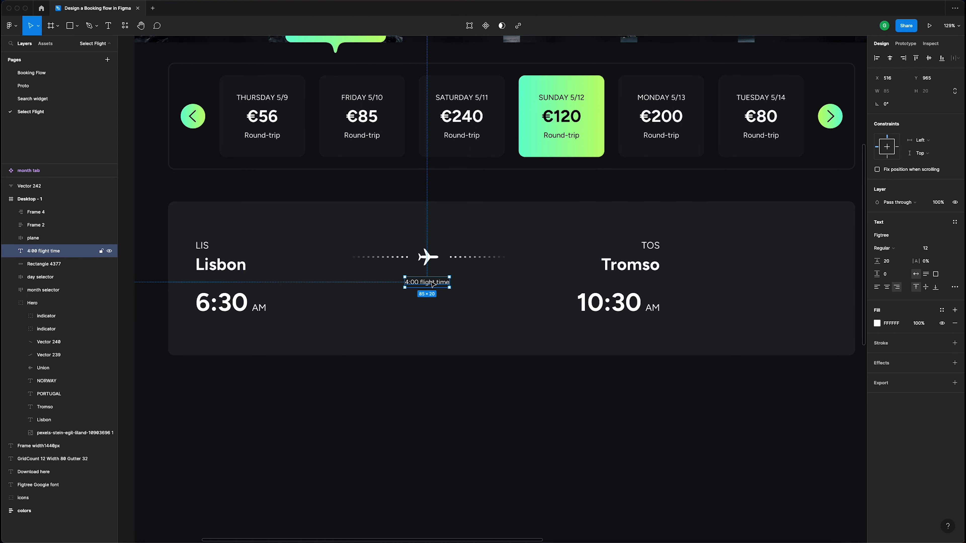
drag(433, 283, 432, 304)
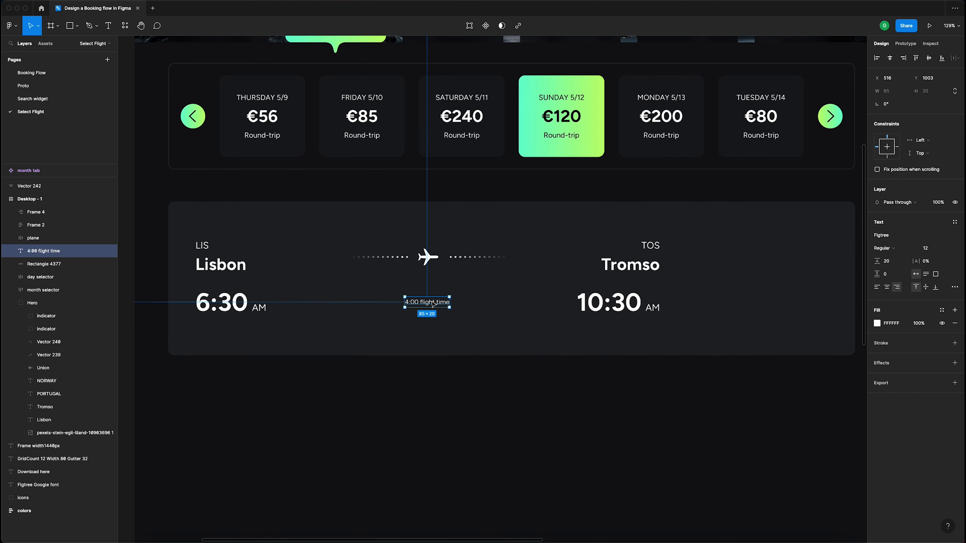
- Wrap the airplane route and the flight time text in a vertical auto layout with centered alignment
click(434, 261)
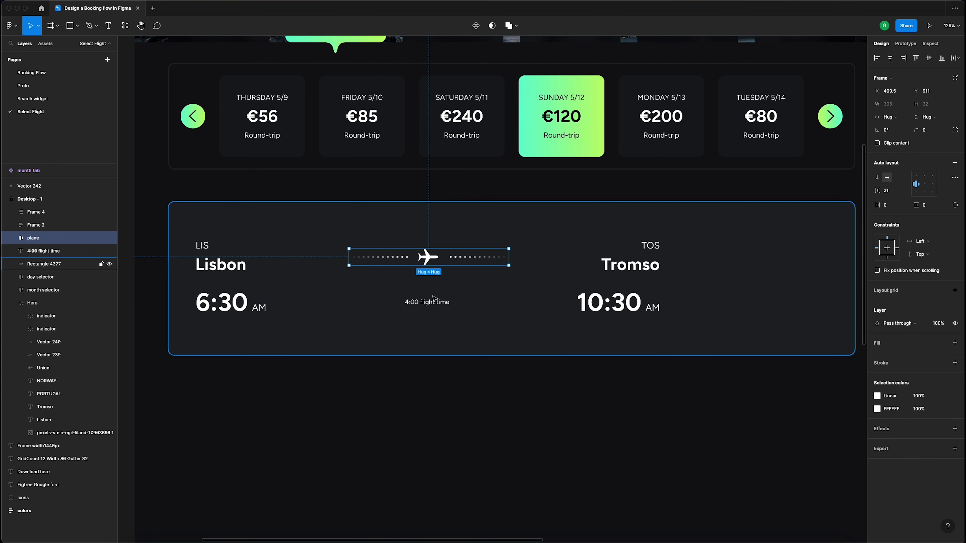
shift+click(426, 302)
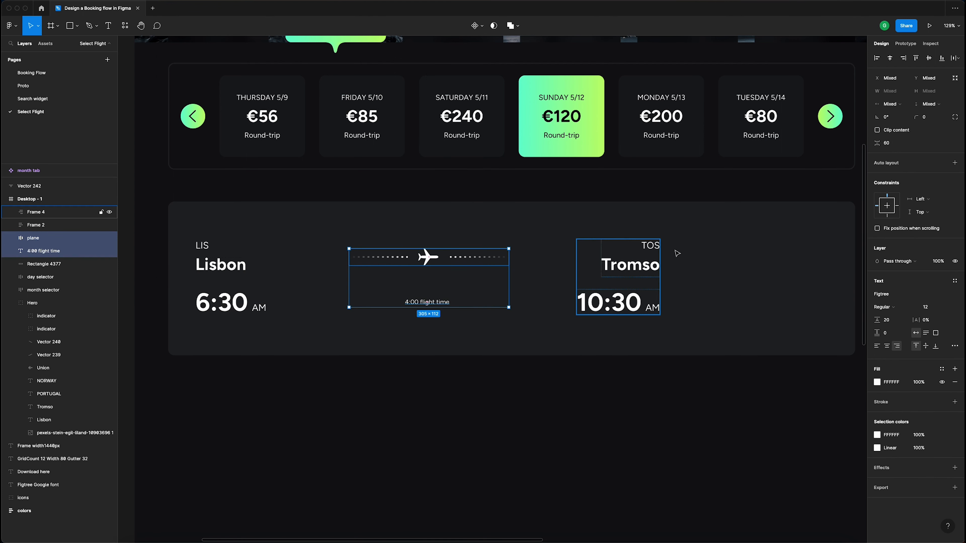
click(954, 162)
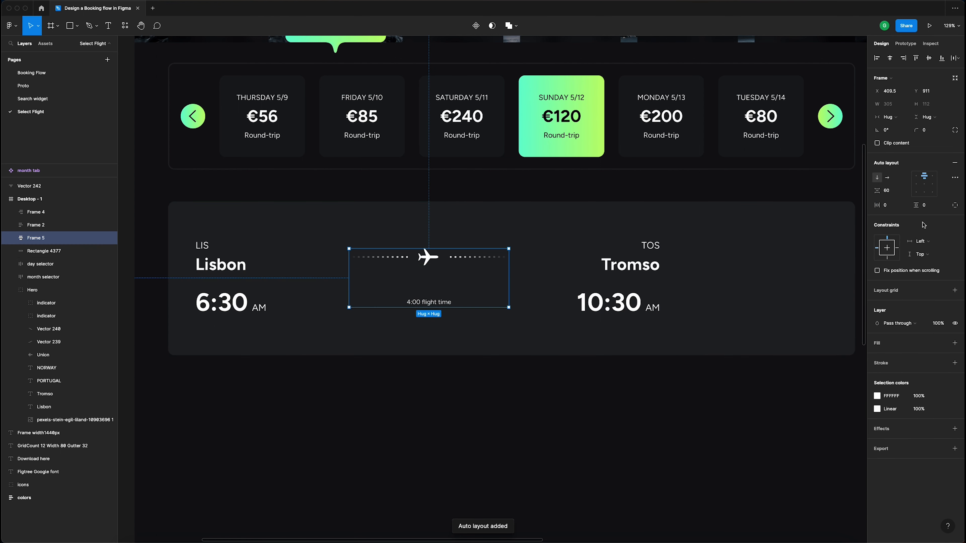
click(925, 184)
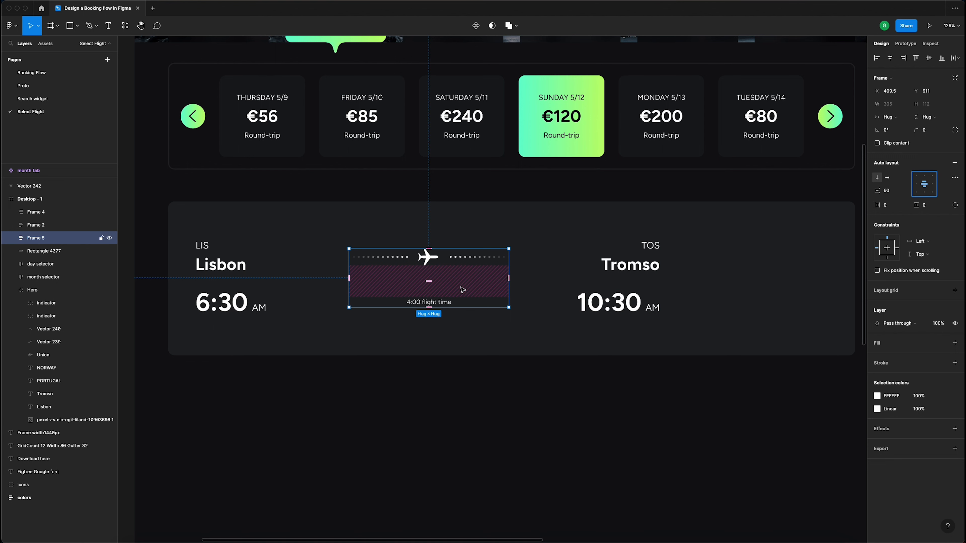
- Combine the Lisbon, airplane route and Tromso frames into one horizontal auto layout frame
click(628, 270)
click(242, 265)
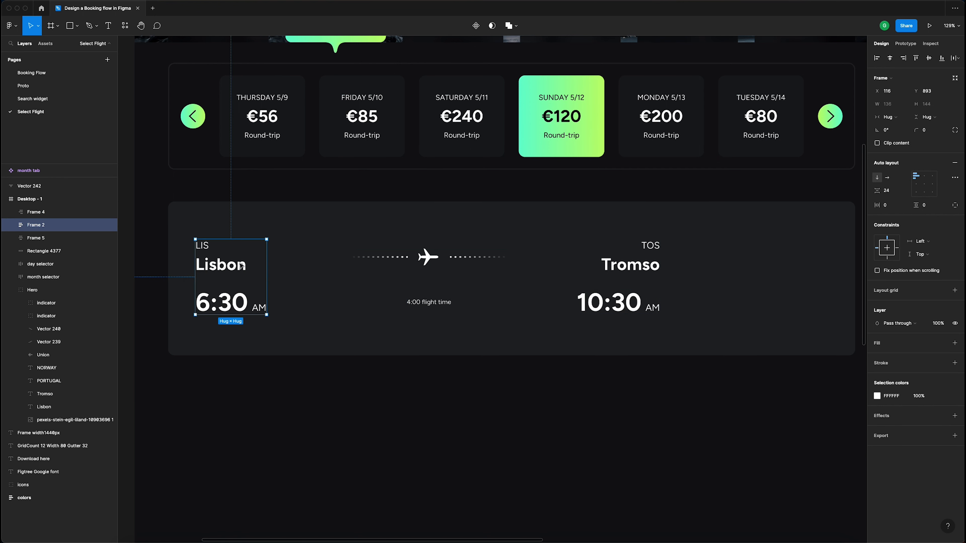
shift+click(430, 259)
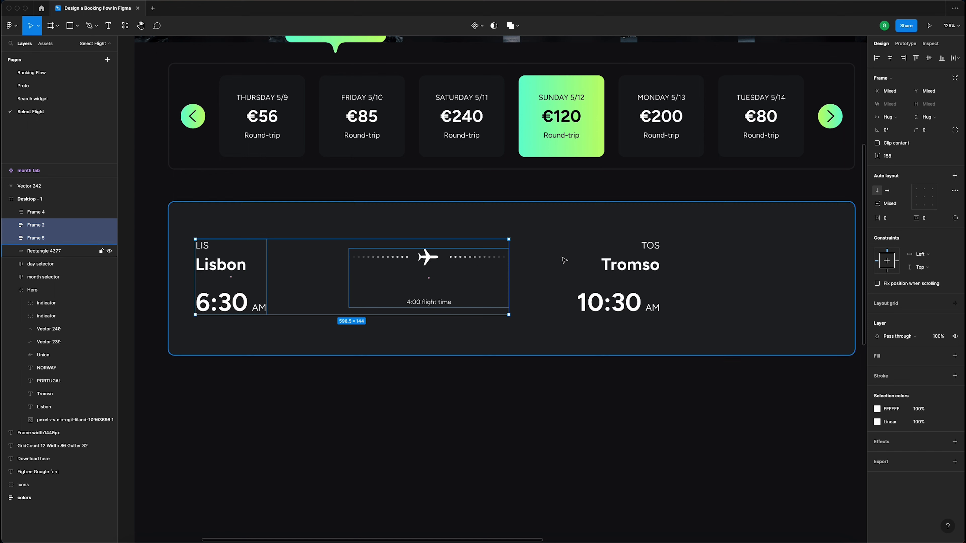
shift+click(634, 268)
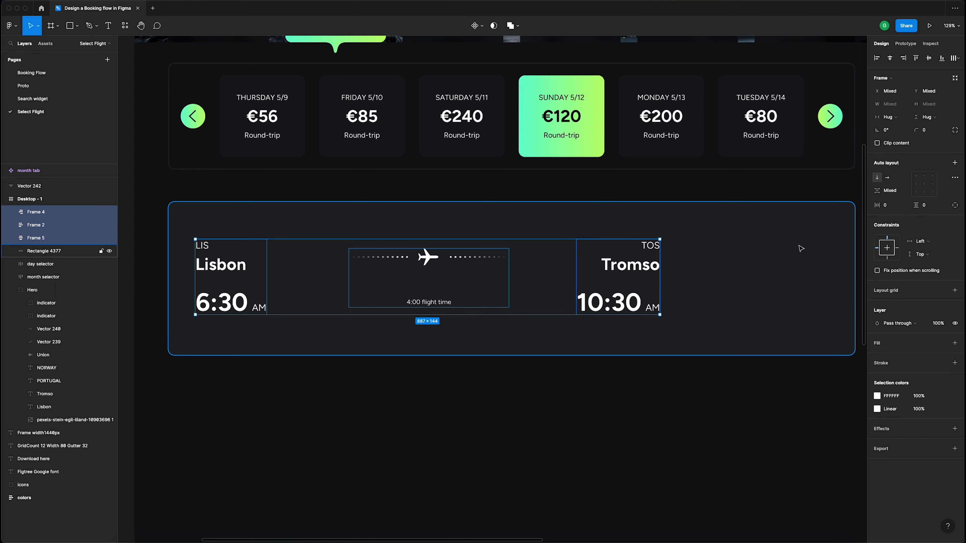
click(955, 163)
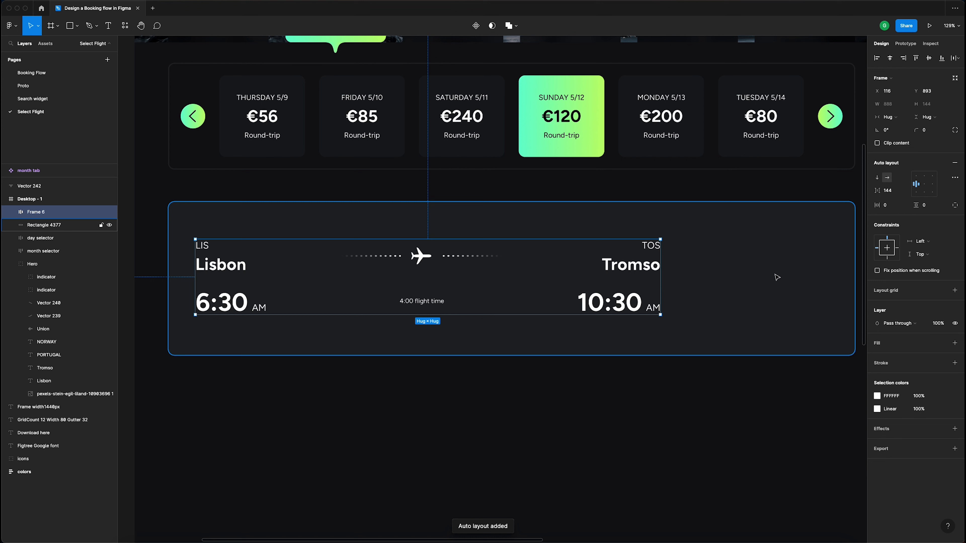
- Set the combined flight details frame's horizontal and vertical padding to 40
click(891, 206)
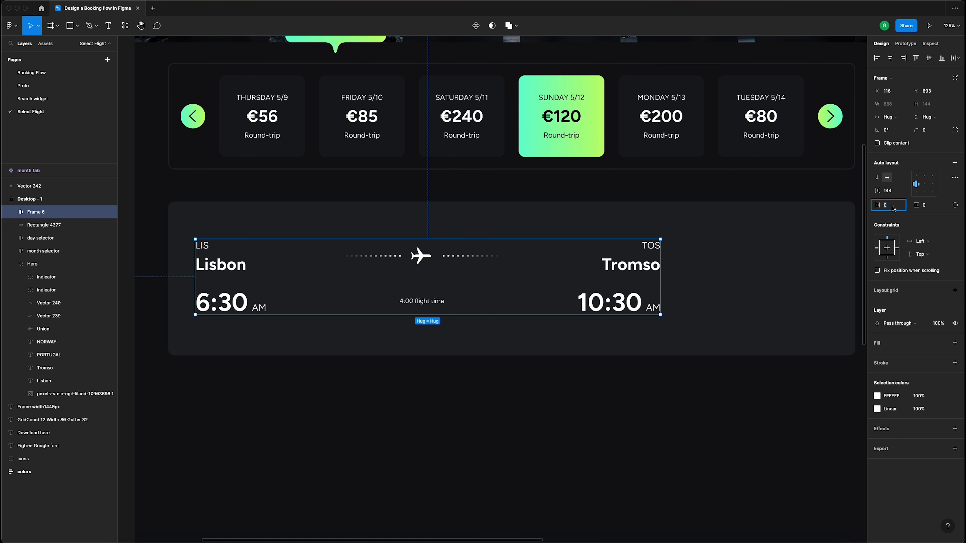
text(4)
key(Tab)
text(4)
key(Return)
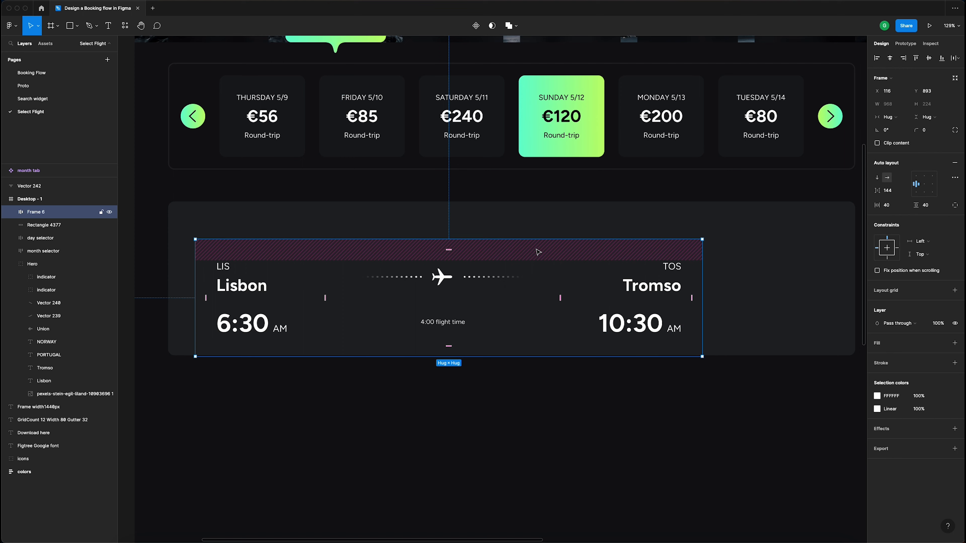
- Align the flight details frame with the card's upper-left corner and set the card rectangle's height to 224 to match it
drag(441, 306, 416, 269)
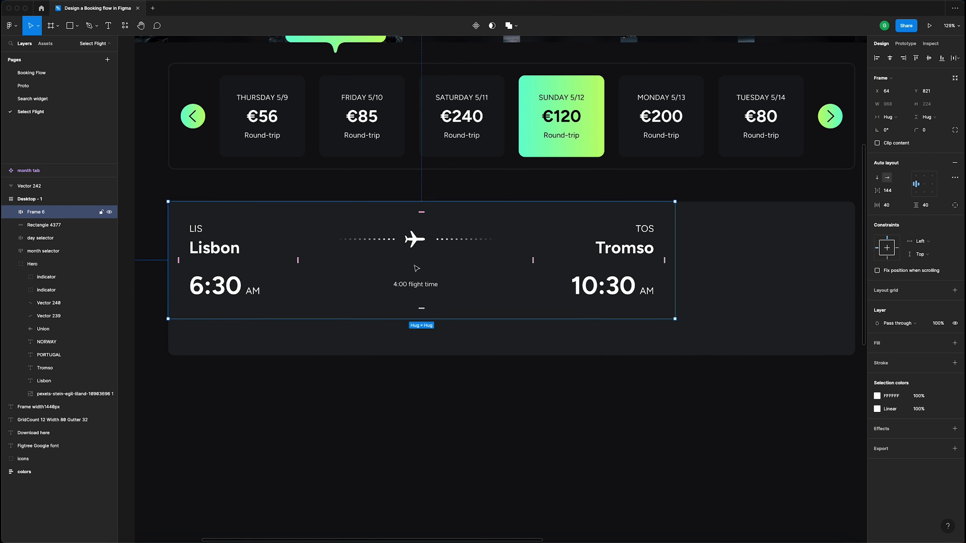
click(698, 256)
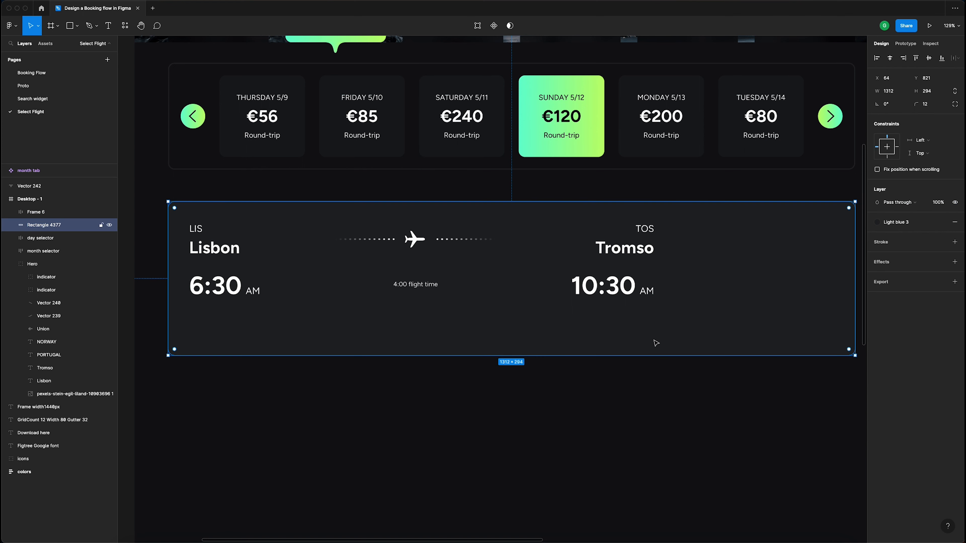
drag(652, 355, 650, 318)
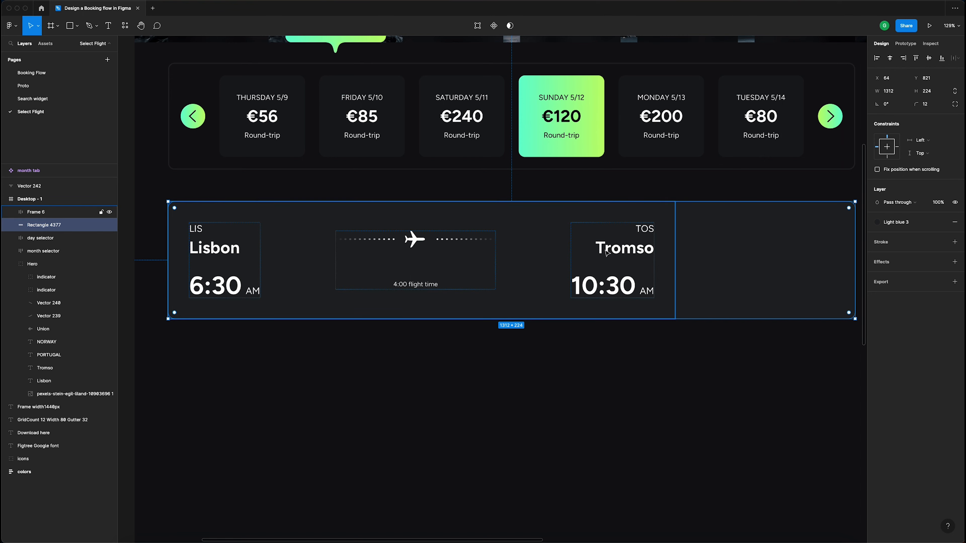
- Move the flight details frame out of the card to just beneath the rectangle
drag(596, 248, 703, 366)
click(942, 342)
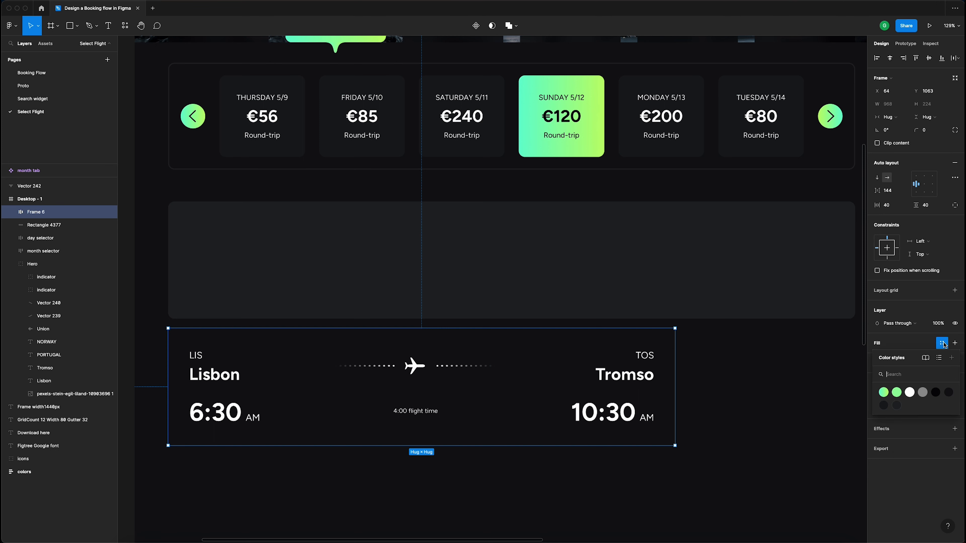
click(896, 405)
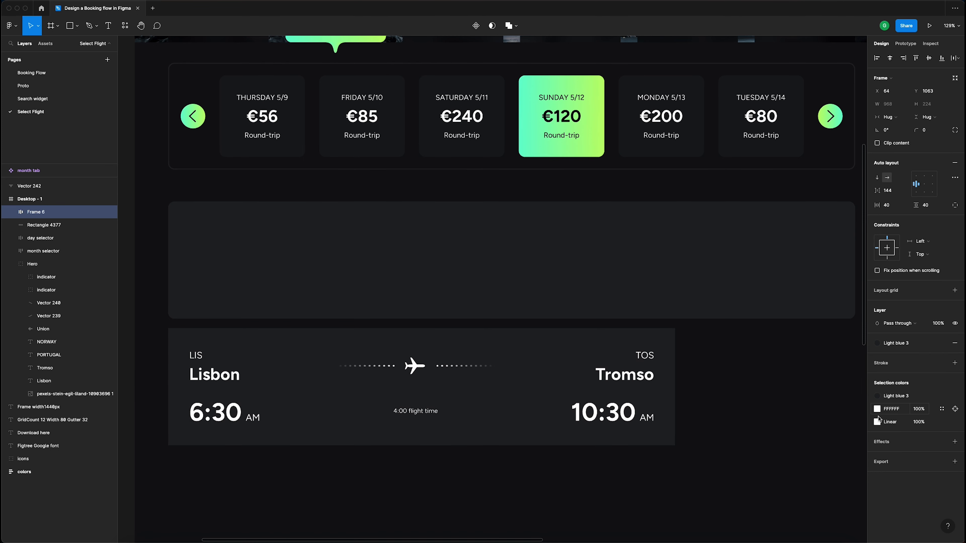
click(712, 371)
click(720, 267)
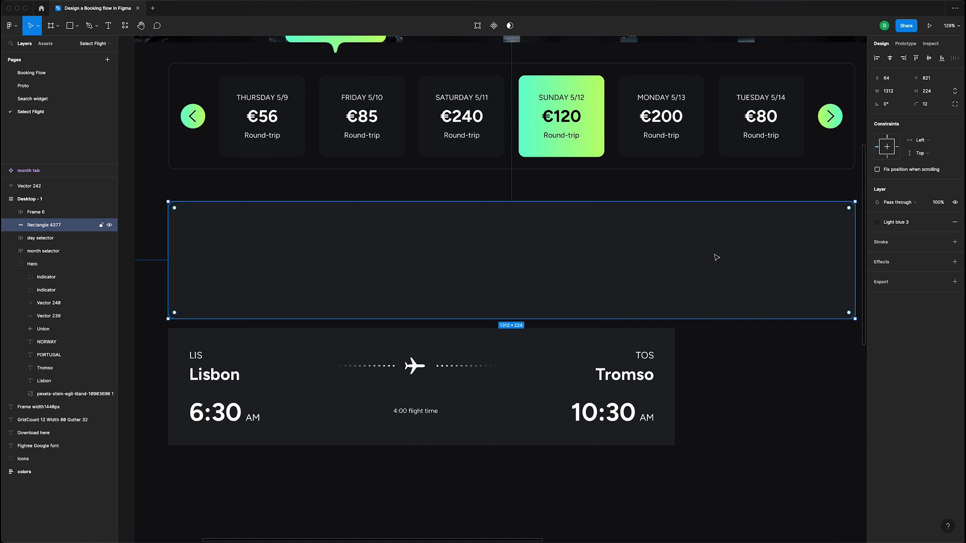
click(642, 361)
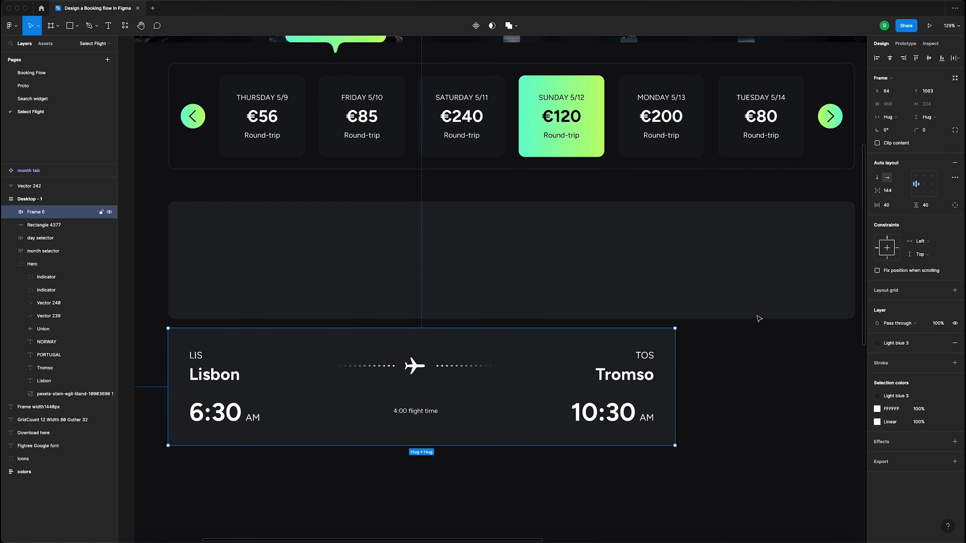
click(956, 345)
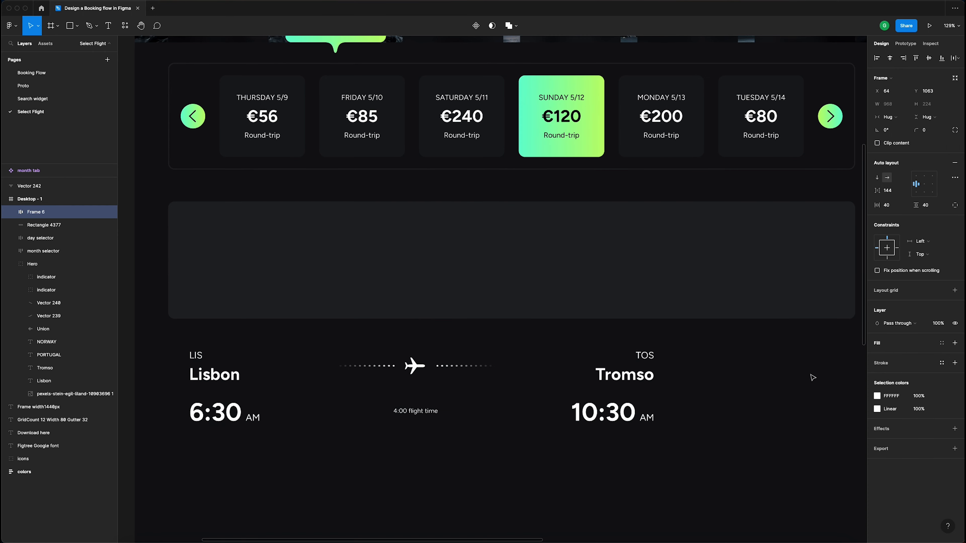
- Draw a small circle in the right part of the empty card rectangle and set its size to 8 × 8
click(722, 275)
scroll(725, 274, right, 2)
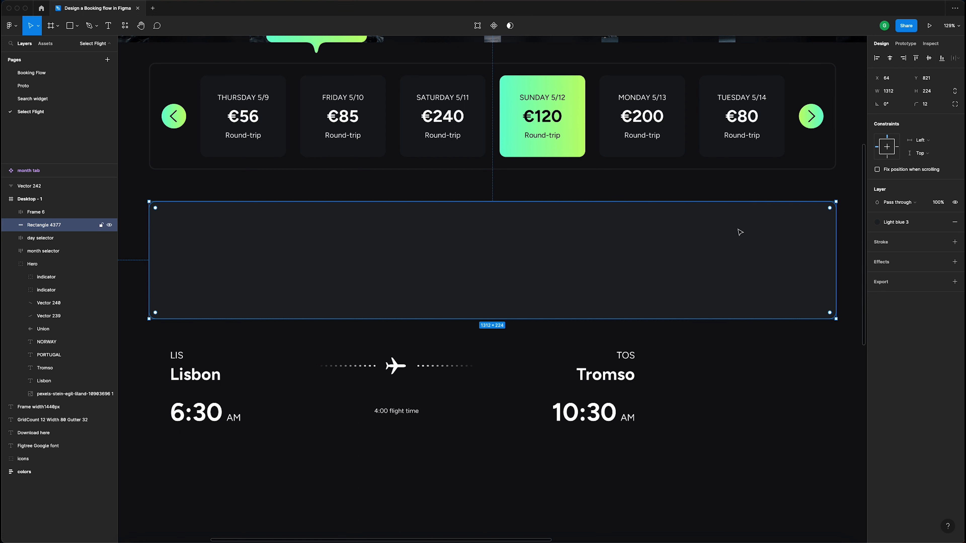
scroll(769, 227, right, 3)
scroll(709, 233, up, 5)
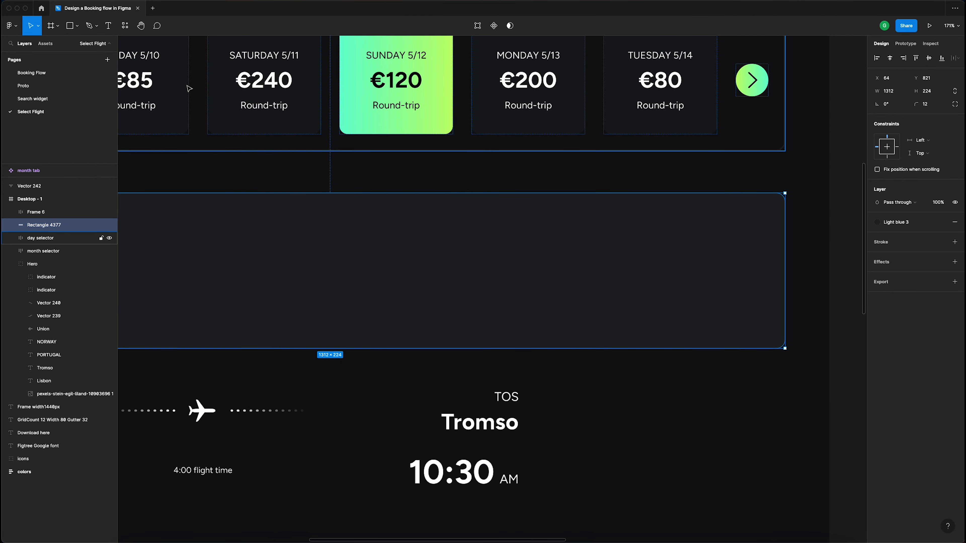
click(76, 25)
click(81, 76)
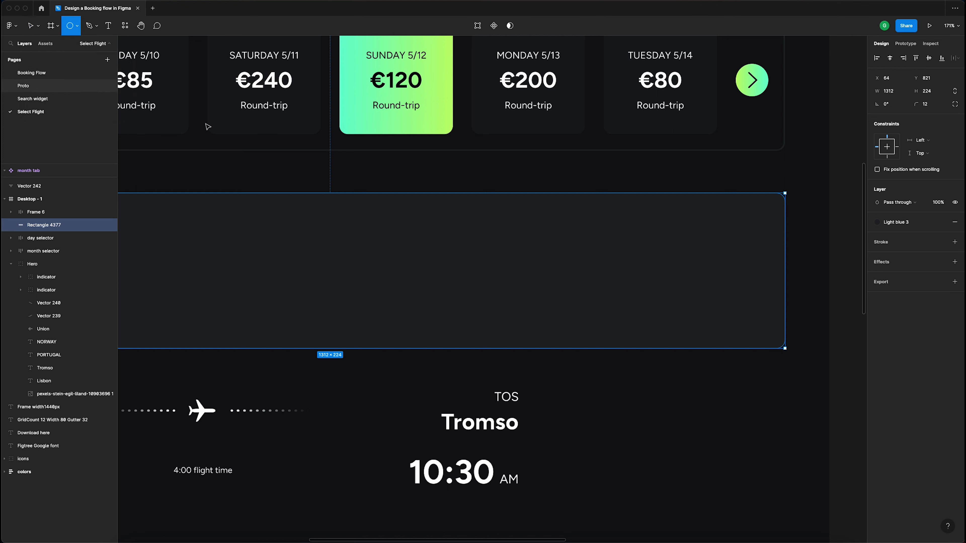
drag(605, 225, 610, 232)
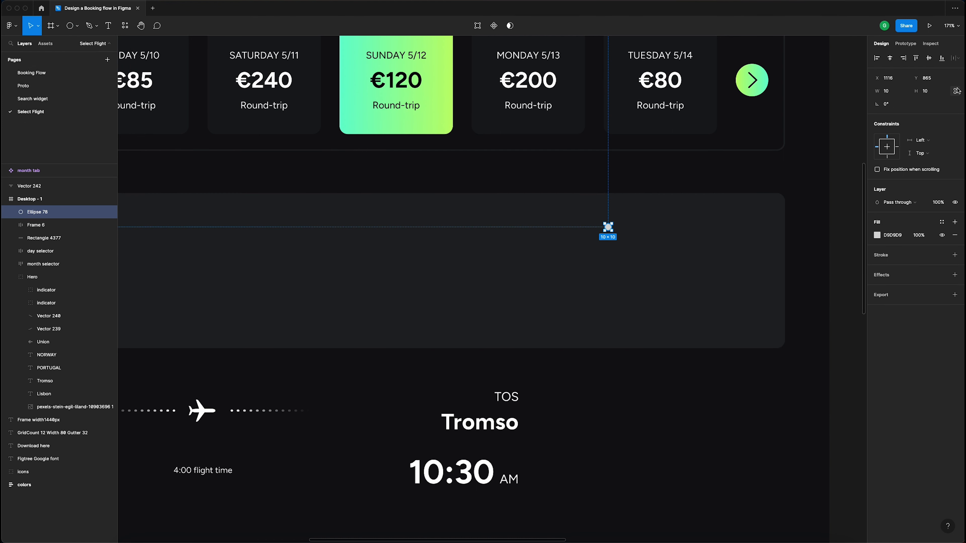
click(890, 94)
text(8)
key(Return)
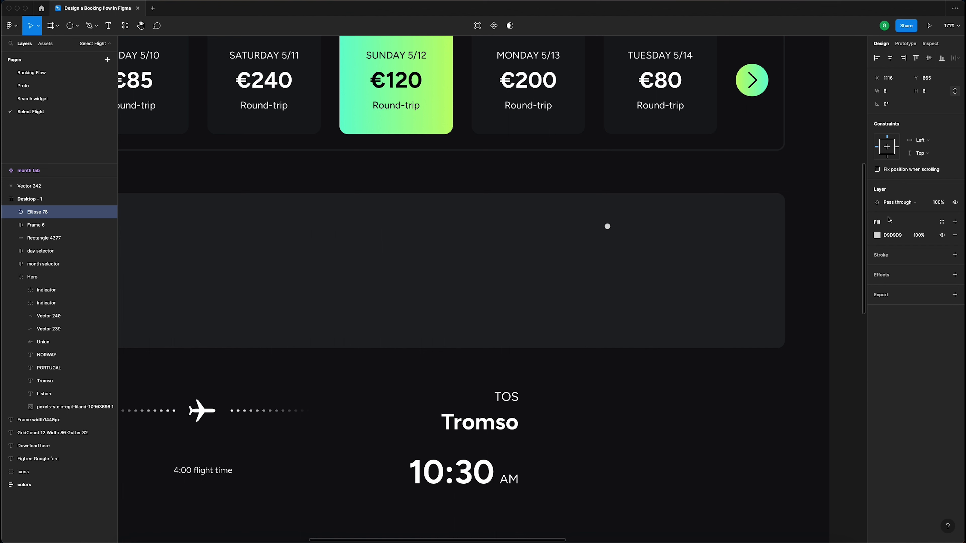
- Fill the small circle with the Neon gradient style and move it up near the card's upper edge
click(941, 222)
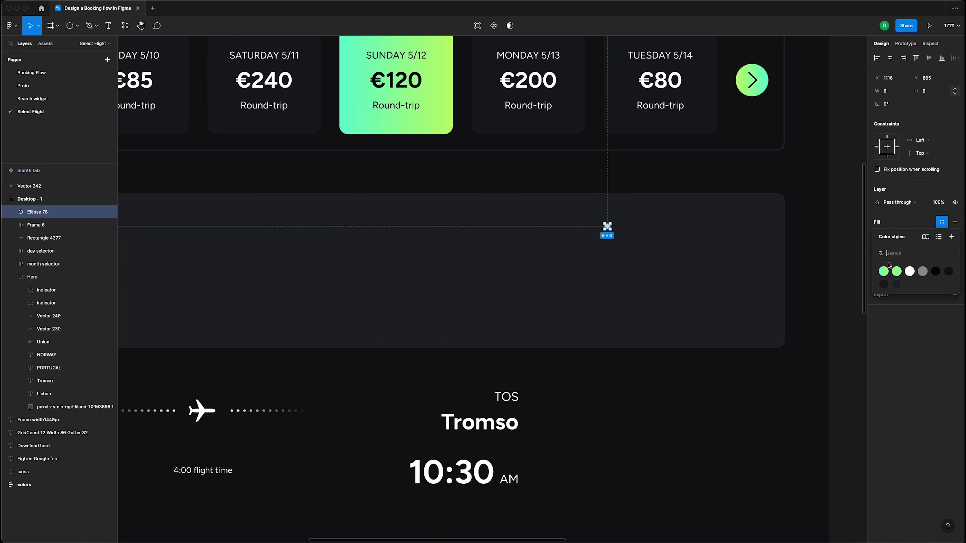
click(882, 271)
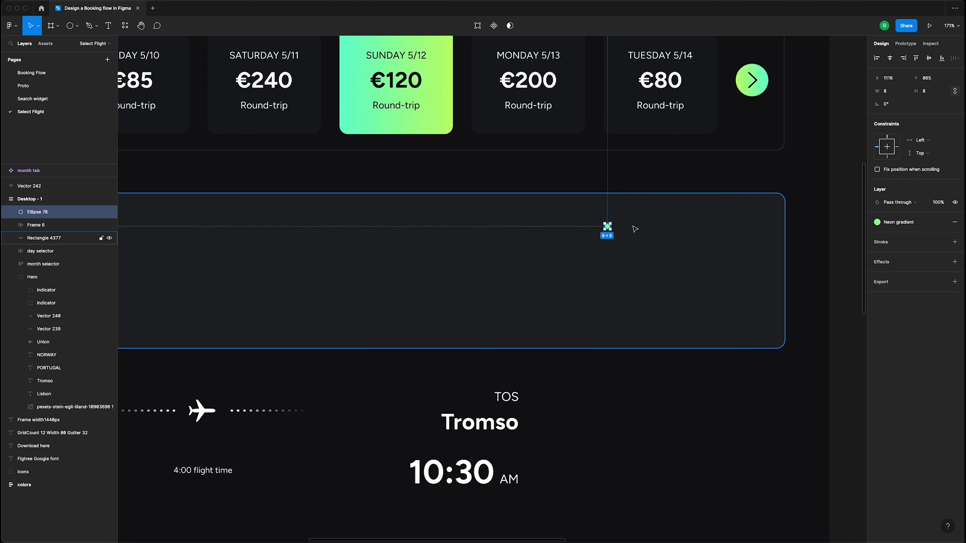
drag(607, 224, 607, 211)
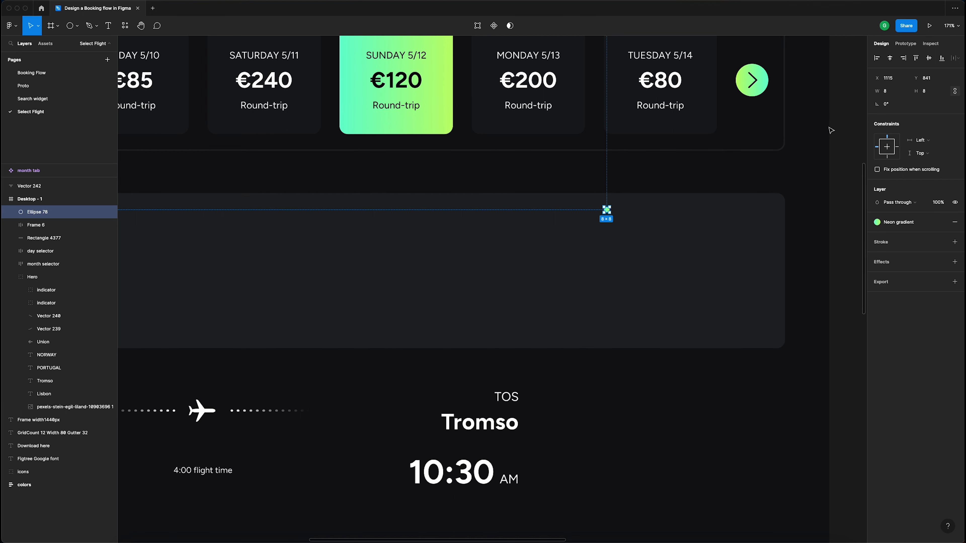
- Duplicate the small circle just beneath itself and fill both circles with the Dark blue style
scroll(621, 217, up, 5)
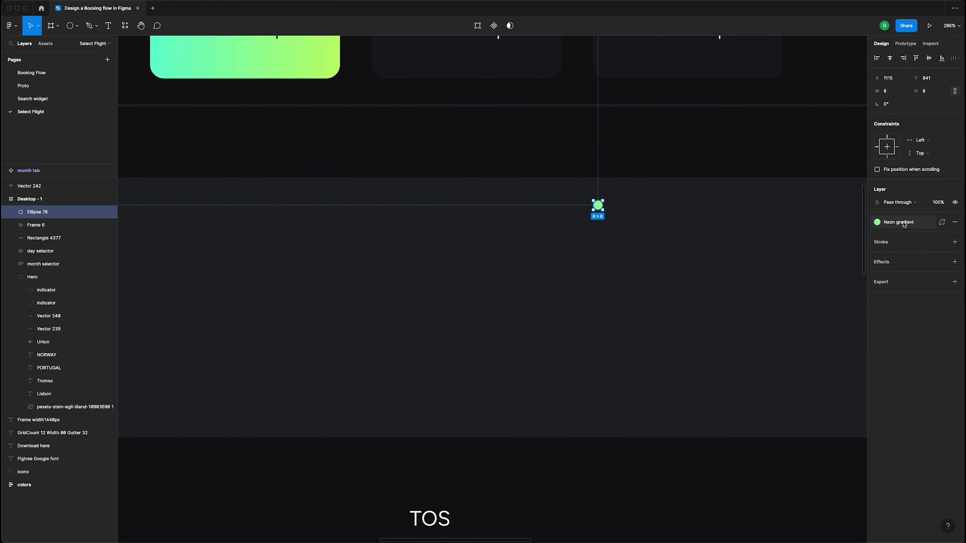
drag(598, 206, 601, 233)
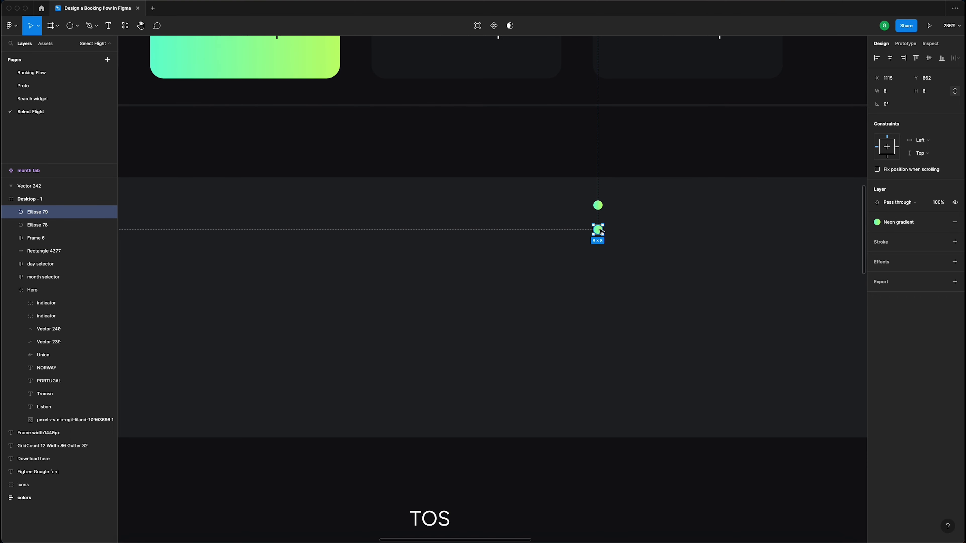
shift+click(598, 205)
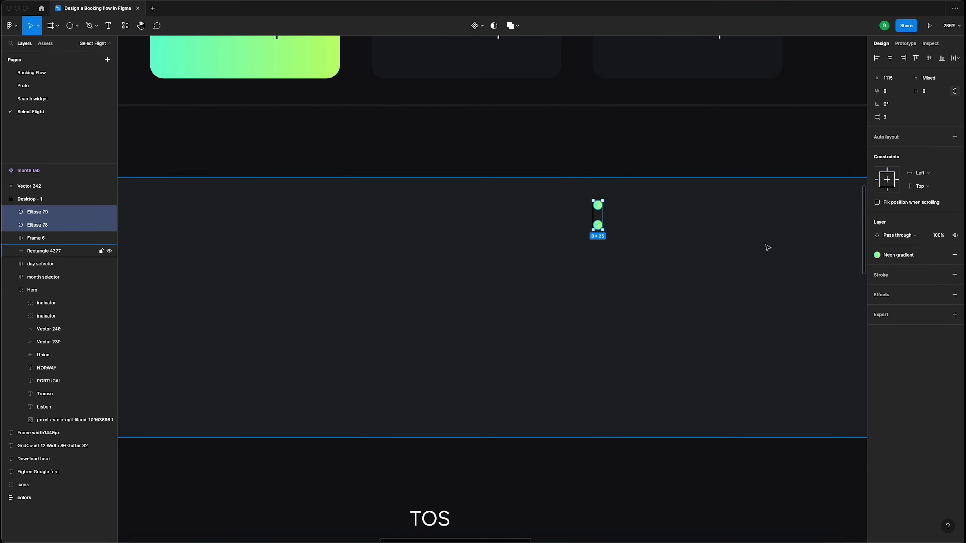
click(910, 261)
click(935, 304)
key(Escape)
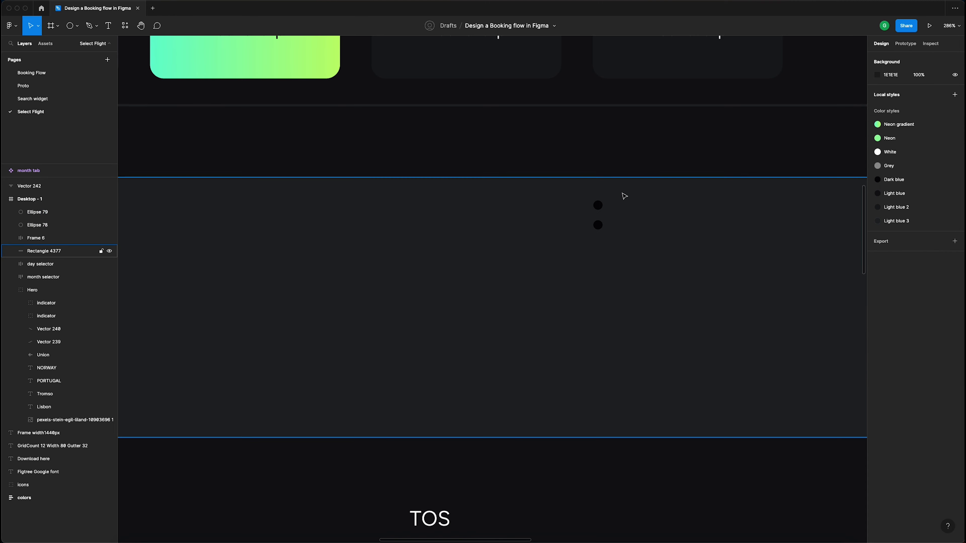
- Move both dark circles down together to leave space between them and the card's upper edge
click(599, 206)
shift+click(599, 225)
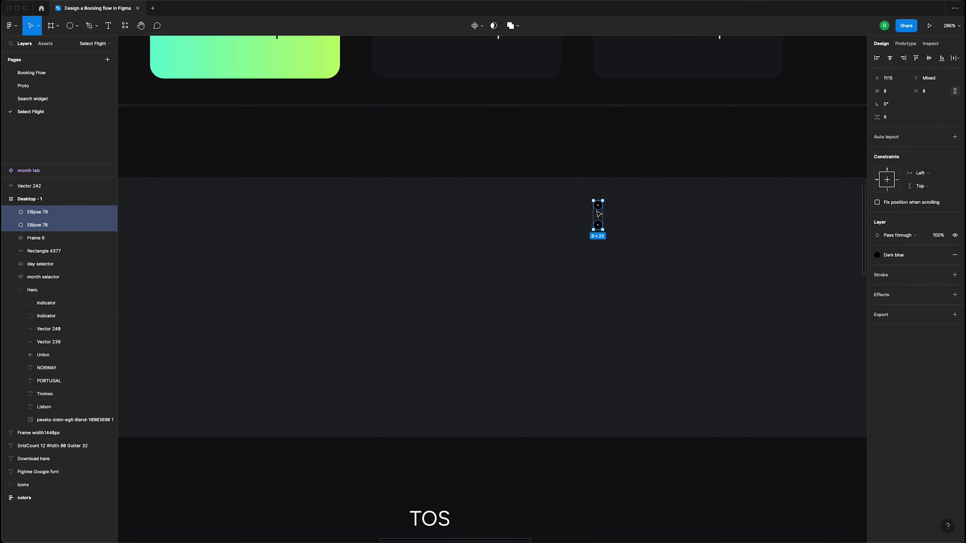
drag(601, 211, 601, 241)
click(672, 227)
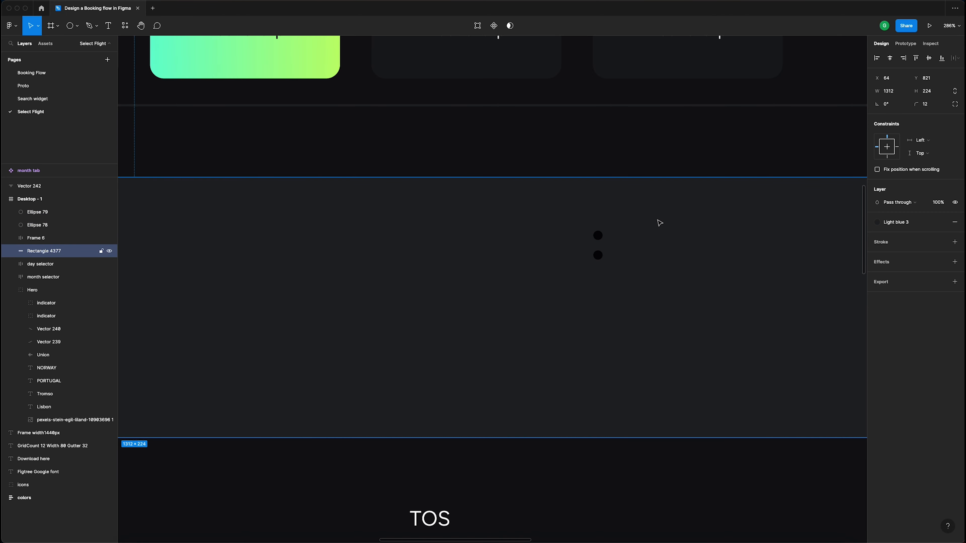
- Draw a rectangle about 23 high at the card's upper edge, set its width to 16 and centre it over the circles
click(77, 26)
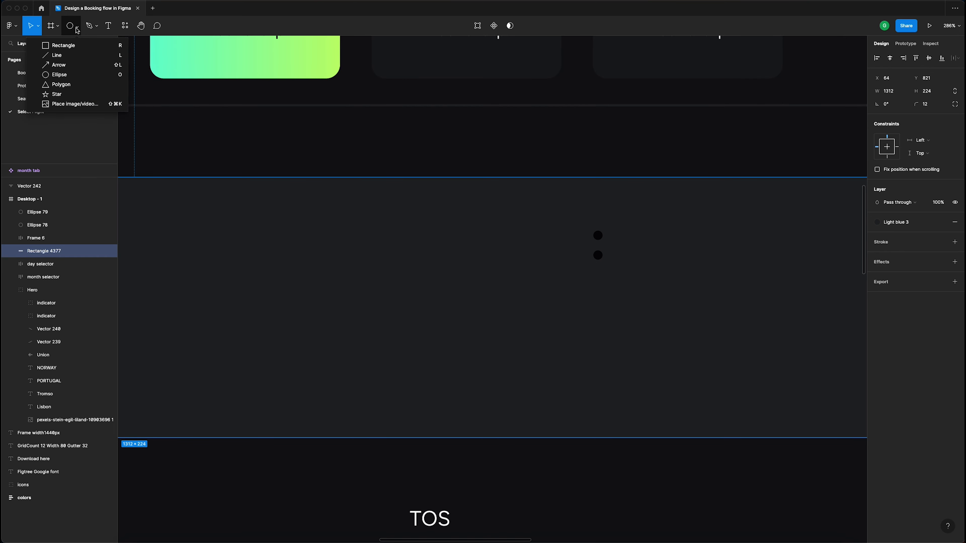
click(78, 48)
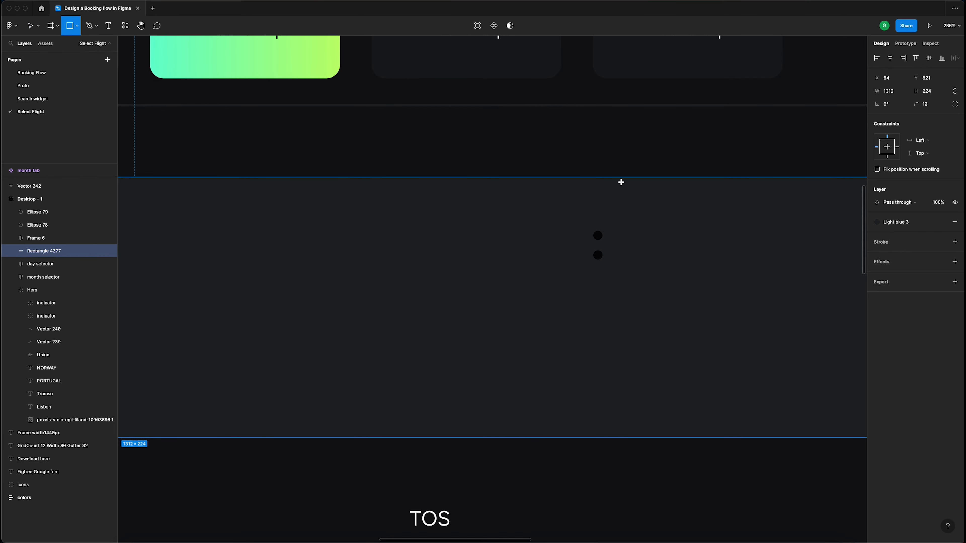
mouse_move(581, 178)
mouse_down()
mouse_move(586, 192)
mouse_move(619, 206)
mouse_up()
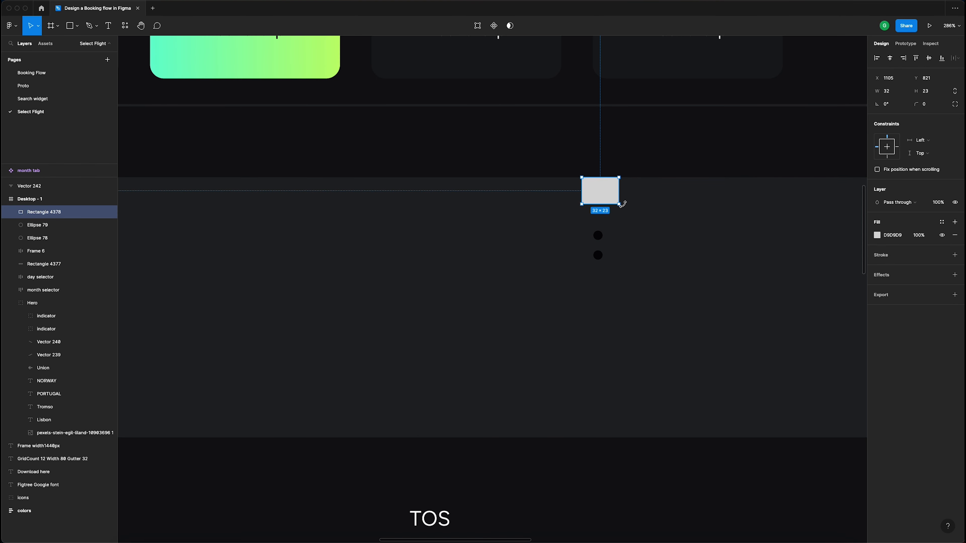
drag(619, 190, 607, 190)
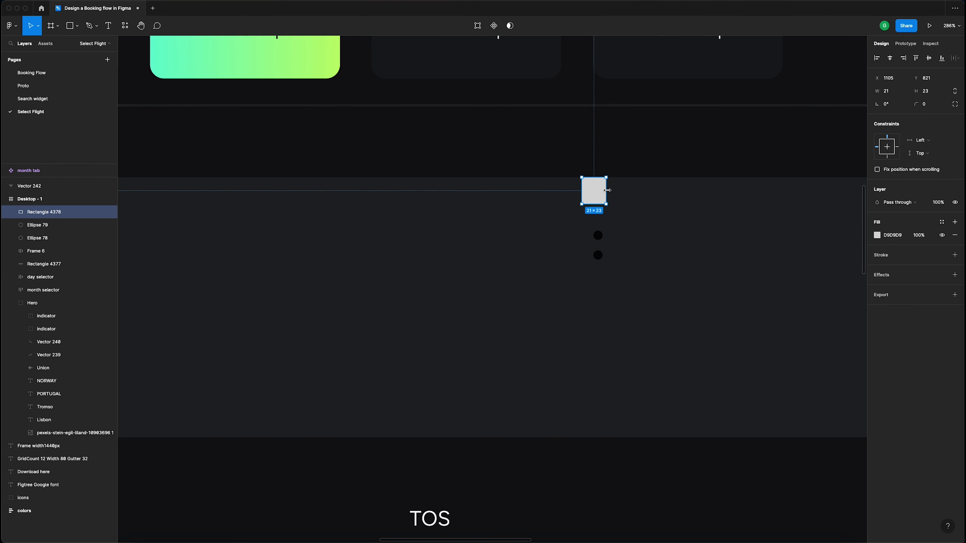
click(902, 90)
text(16)
key(Return)
drag(592, 193, 600, 194)
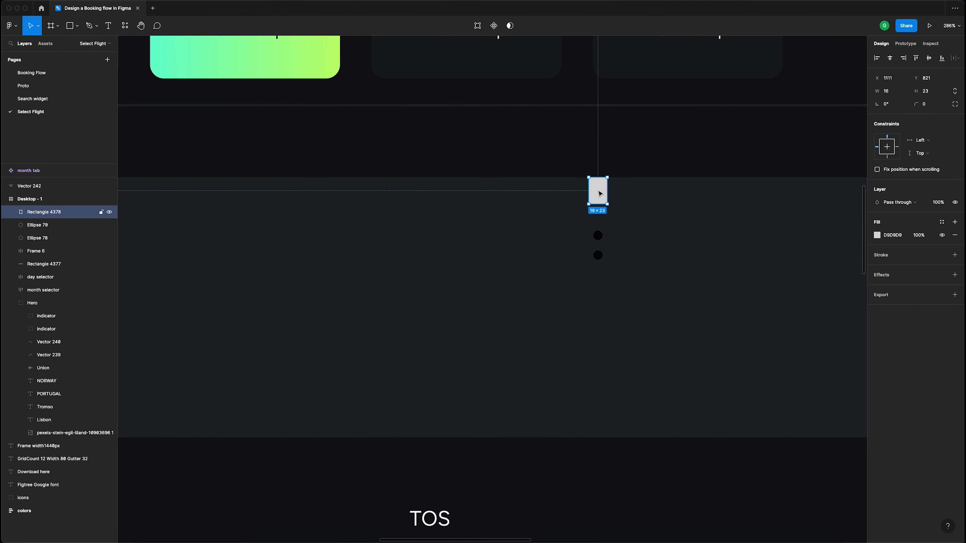
- Taper the small rectangle into a trapezoid by shifting its lower-right corner about 4 px and its lower-left corner 3 px inward
double_click(602, 194)
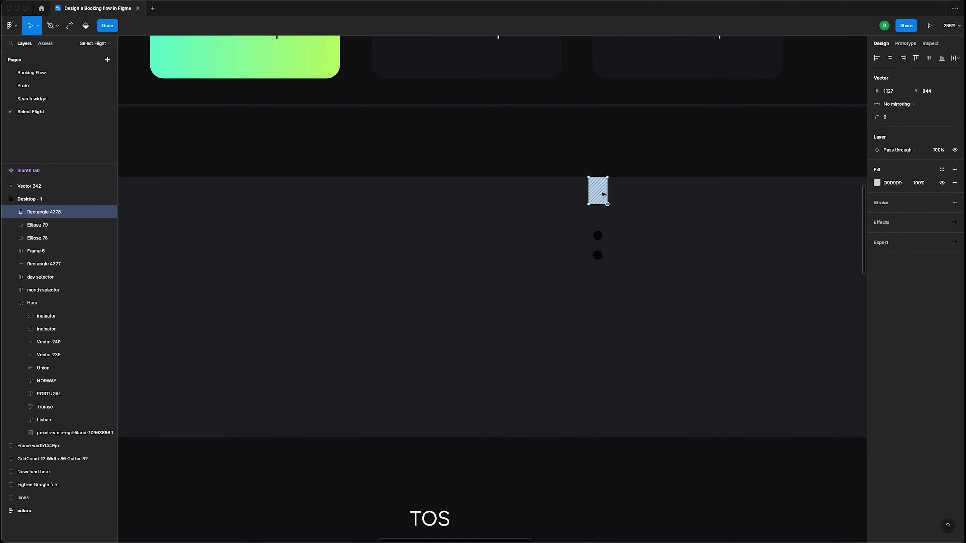
scroll(602, 194, up, 6)
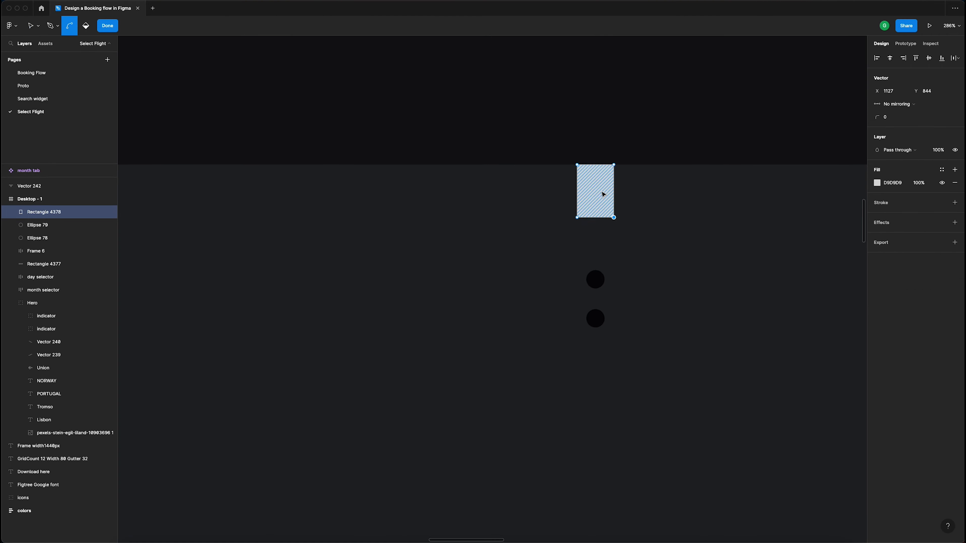
key(Left)
key(Left)
key(Left)
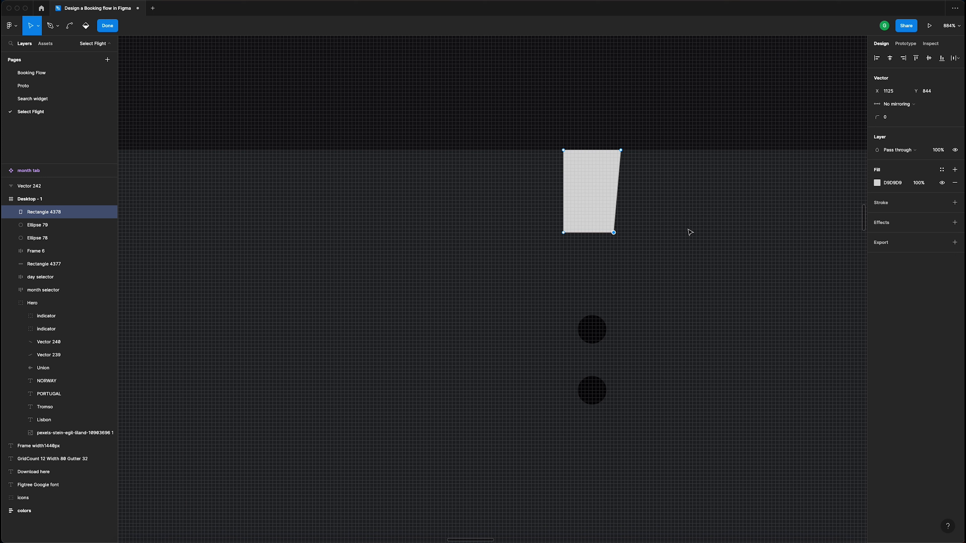
key(Right)
key(Right)
key(Right)
key(Left)
key(Left)
key(Left)
key(Left)
click(563, 232)
key(Right)
key(Right)
key(Right)
key(Right)
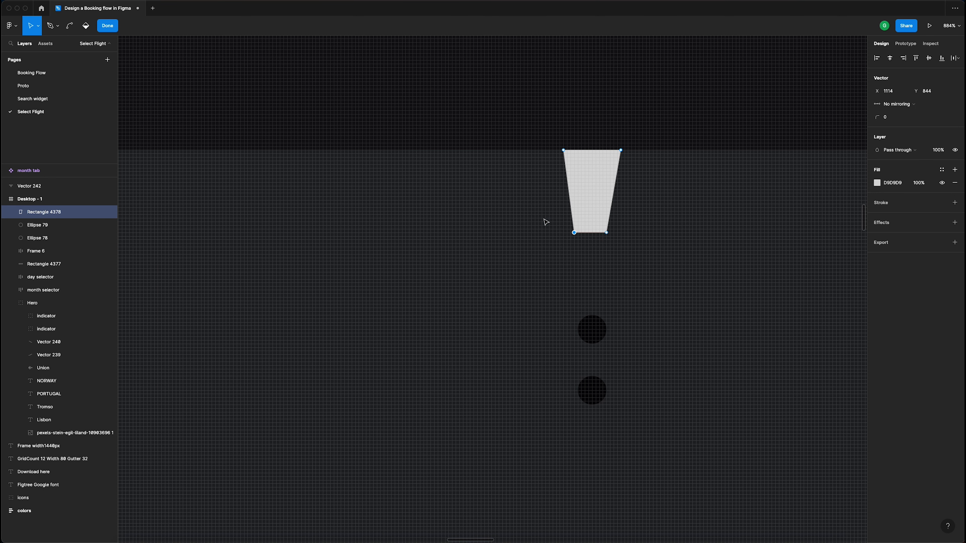
key(Escape)
- Duplicate the trapezoid straight down, flip the copy vertically and align it with the card's lower edge
scroll(599, 194, down, 6)
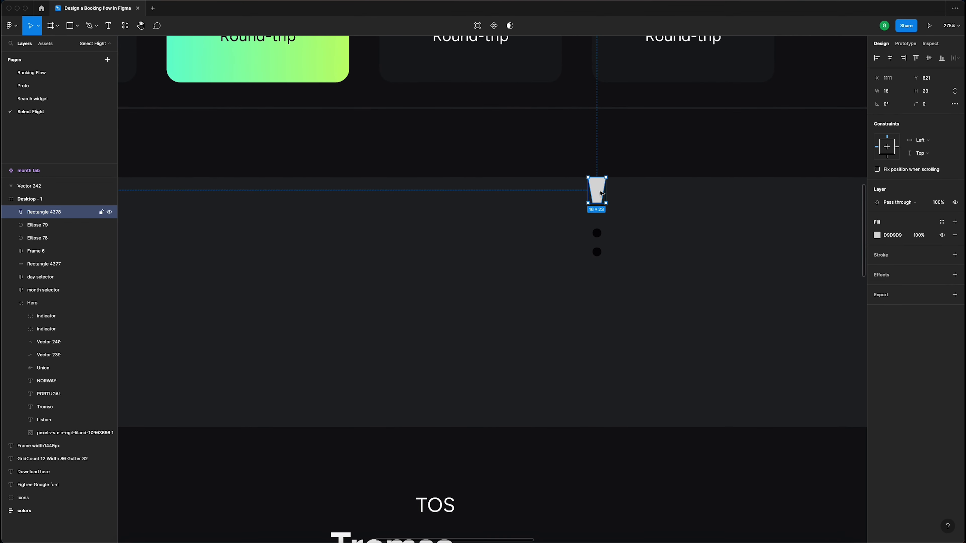
alt+drag(604, 192, 604, 386)
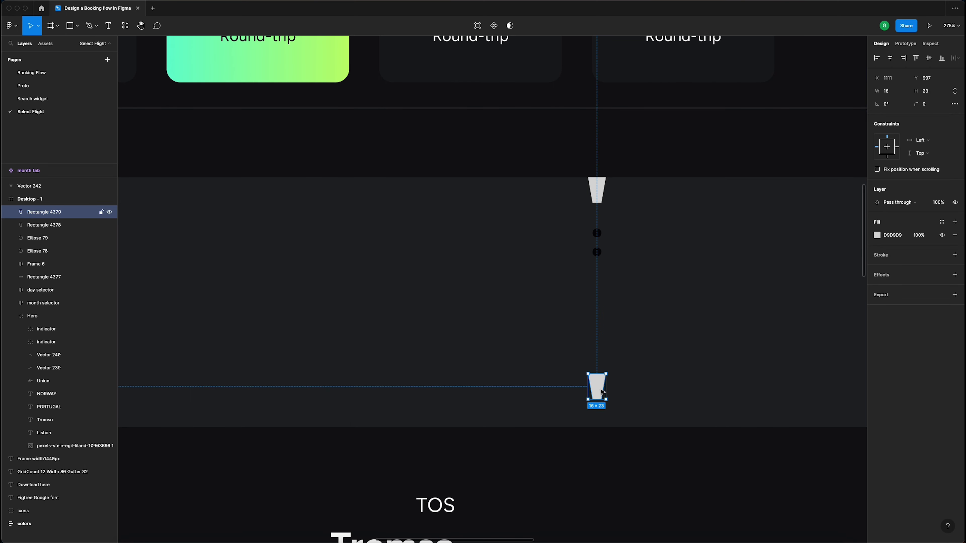
right_click(602, 392)
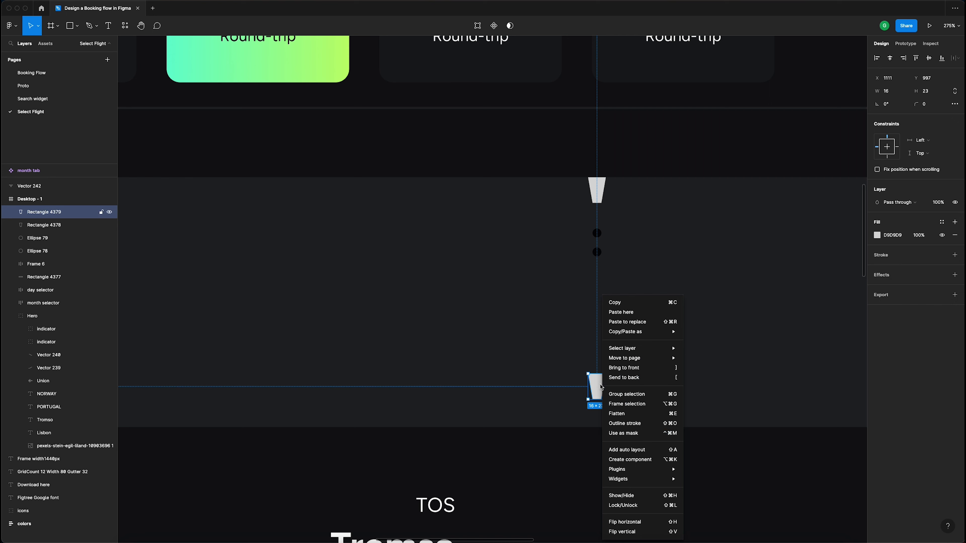
click(644, 531)
drag(600, 389, 599, 414)
scroll(600, 409, down, 6)
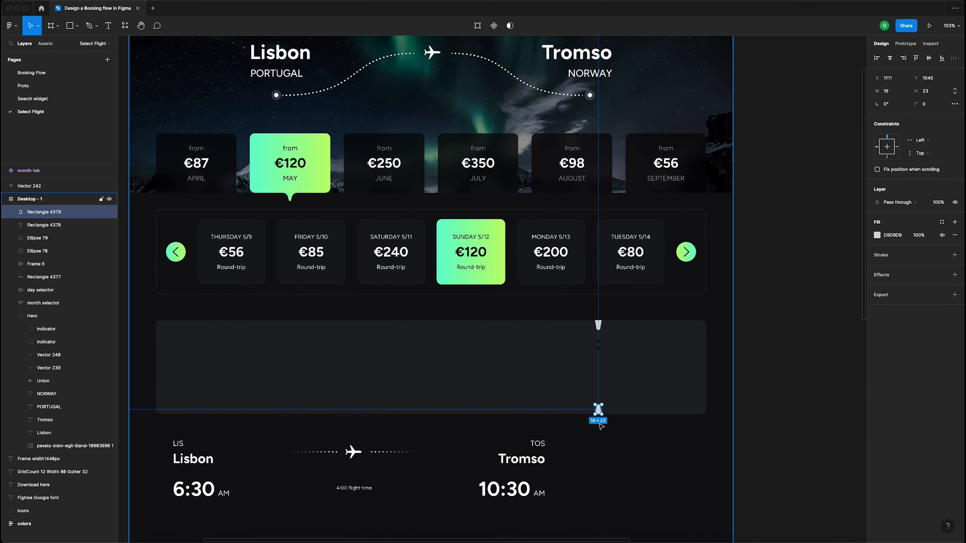
- Subtract both trapezoids and the two circles from the card rectangle as a boolean selection
scroll(600, 425, up, 6)
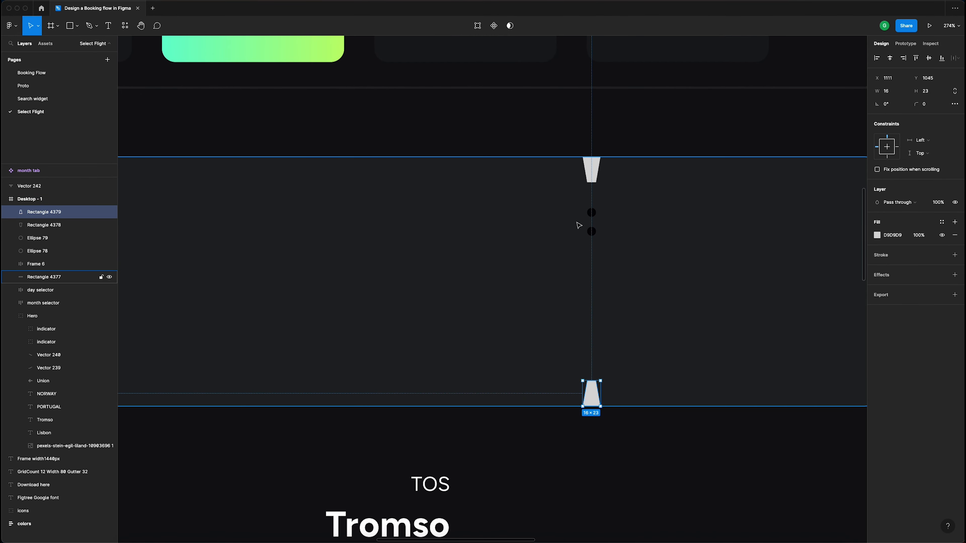
click(593, 171)
shift+click(591, 213)
shift+click(591, 232)
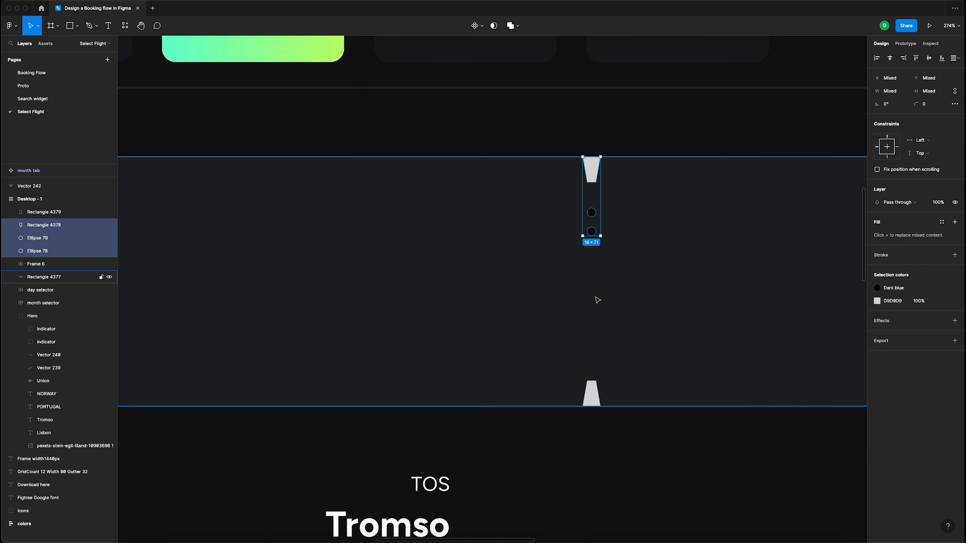
shift+click(592, 391)
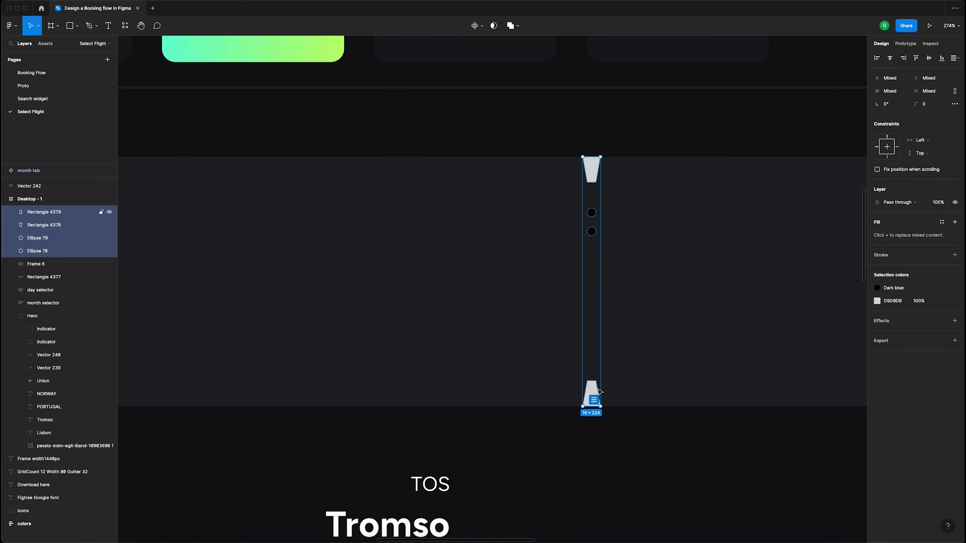
shift+click(636, 212)
scroll(623, 212, down, 5)
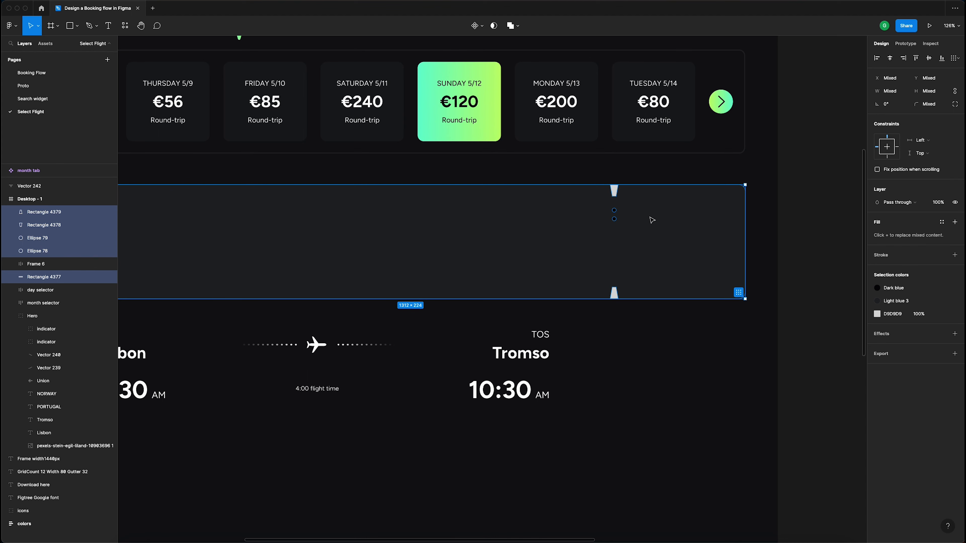
scroll(622, 222, up, 5)
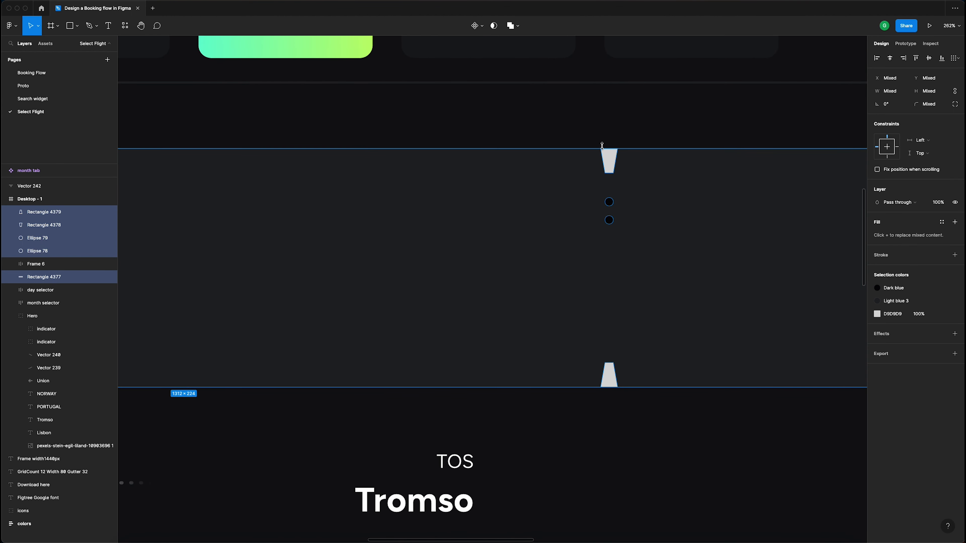
scroll(614, 161, down, 3)
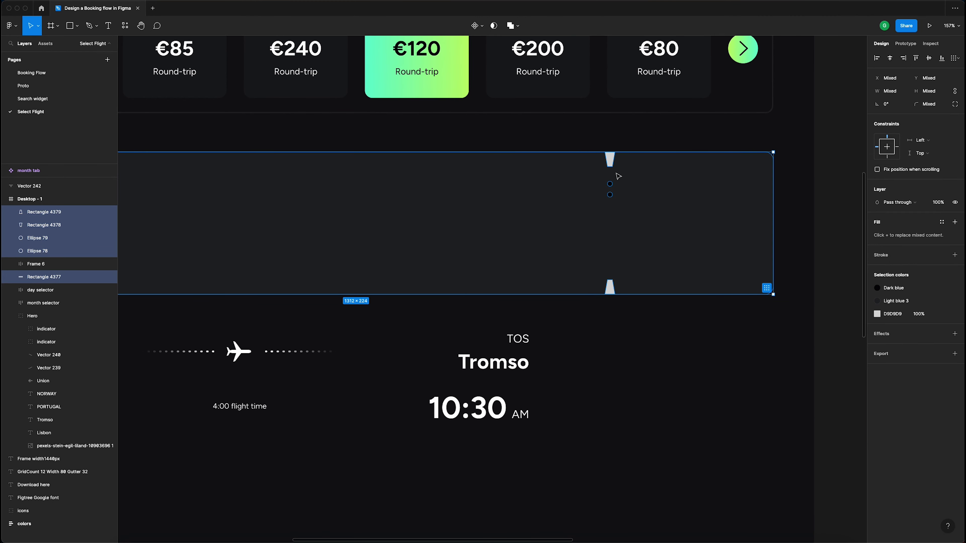
click(519, 25)
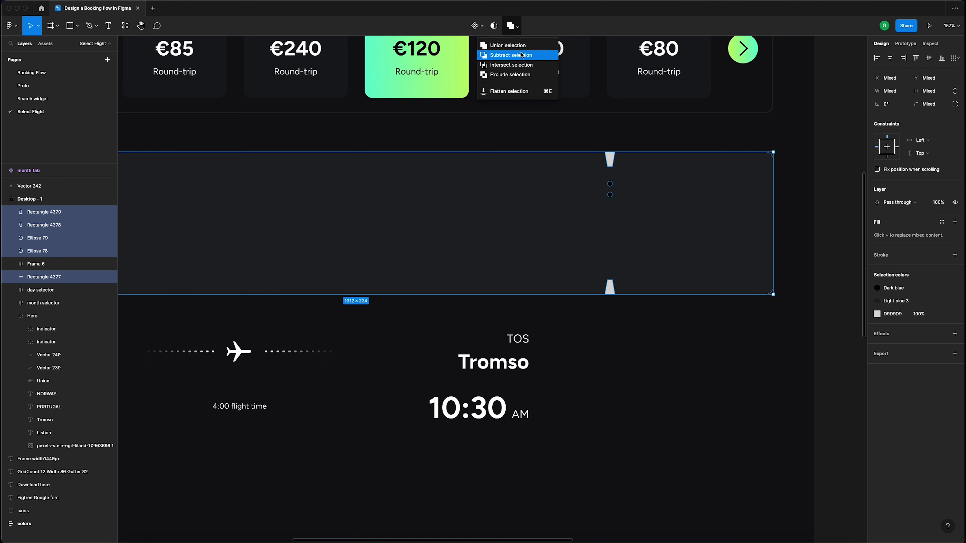
click(499, 58)
click(621, 140)
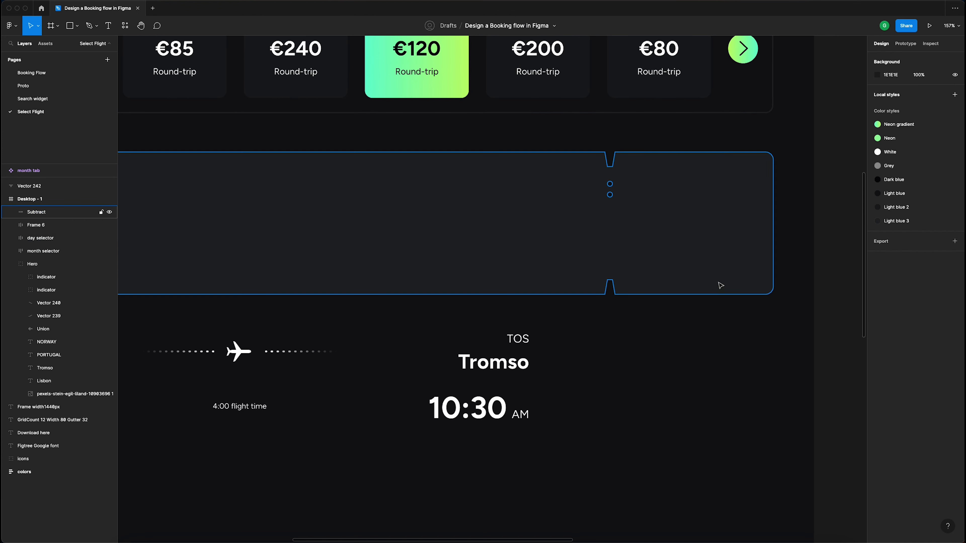
- Examine the individual shapes inside the card's Subtract group, from the base rectangle to the circles and trapezoids
scroll(746, 164, up, 5)
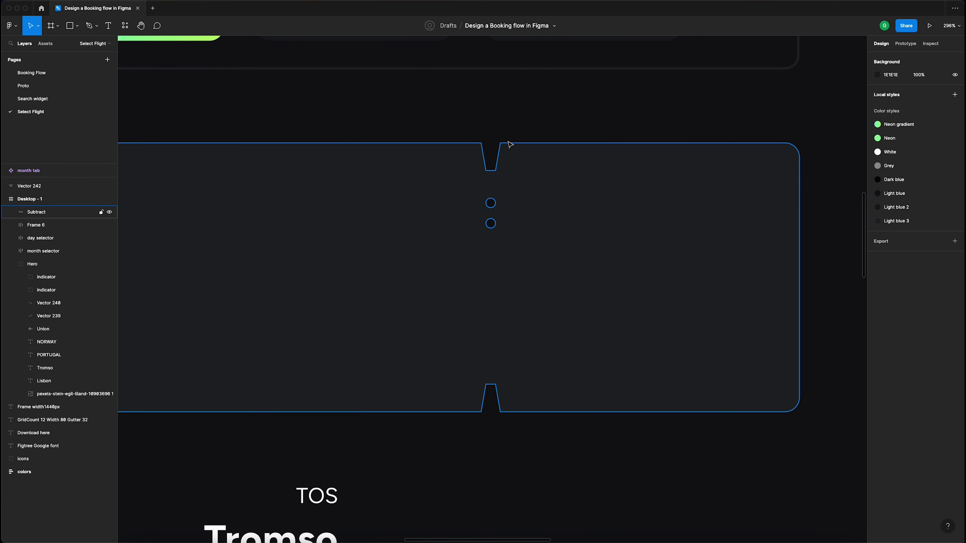
double_click(537, 179)
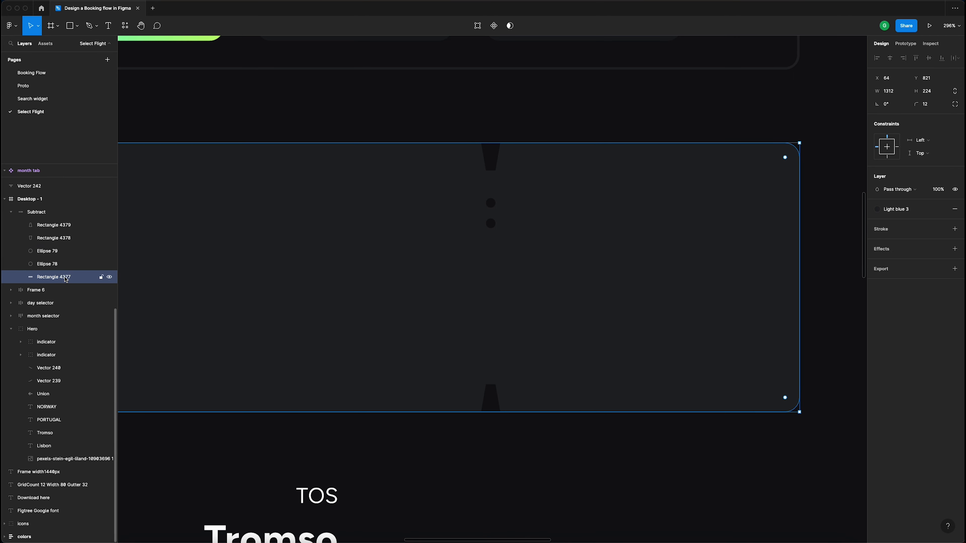
click(61, 264)
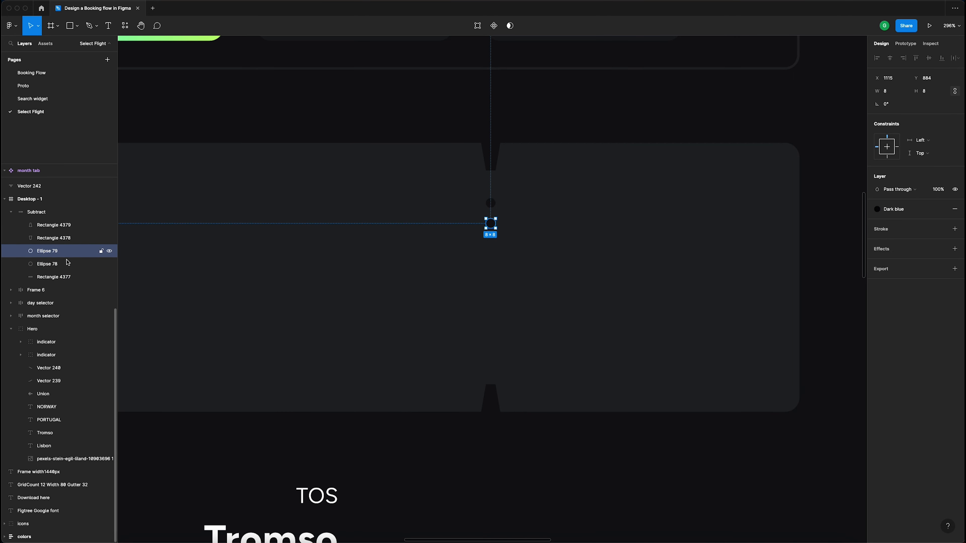
click(75, 280)
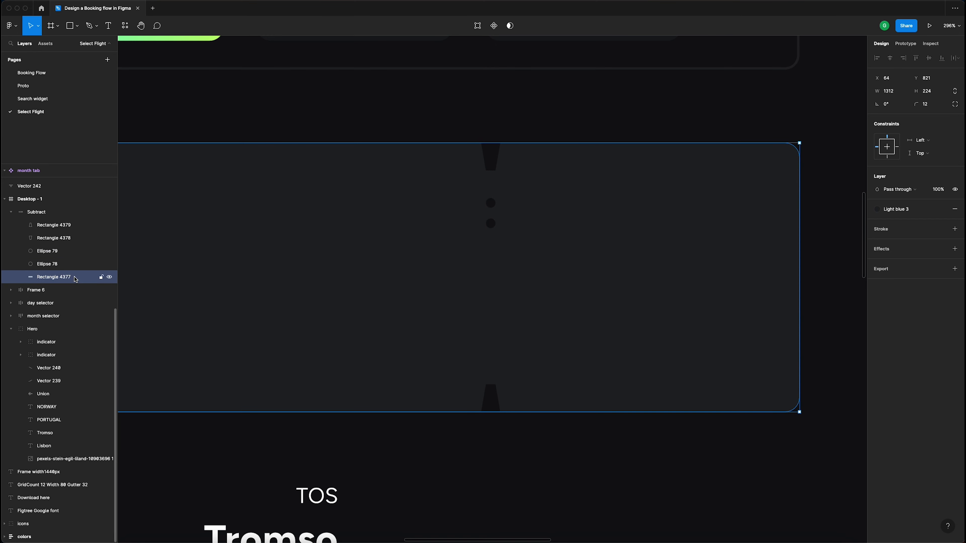
click(64, 263)
click(61, 251)
click(59, 238)
click(57, 226)
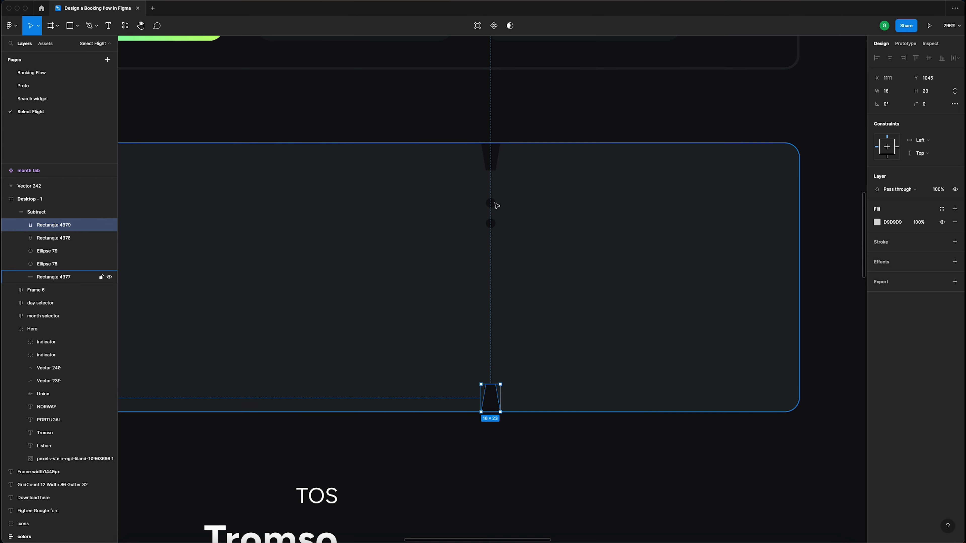
- Move the two circle cutouts up to just beneath the upper notch, with 8 px of spacing between them
click(491, 204)
shift+click(491, 224)
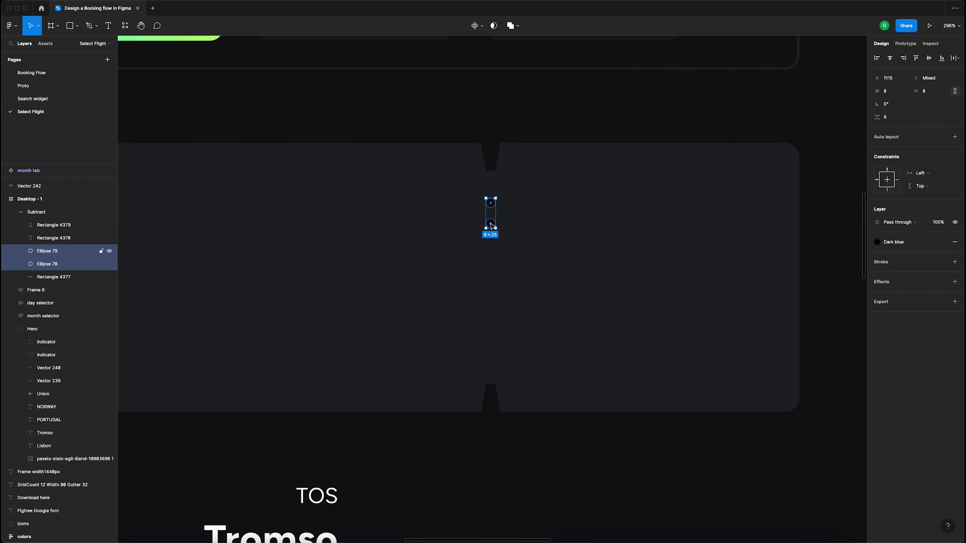
drag(492, 224, 492, 209)
click(499, 209)
click(492, 209)
key(alt)
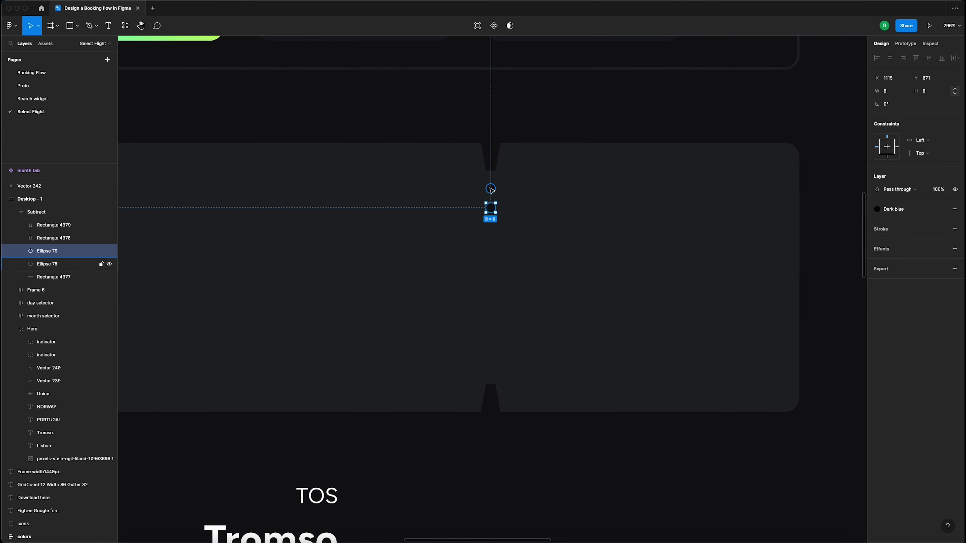
shift+click(490, 189)
key(alt)
key(Up)
key(Up)
key(Up)
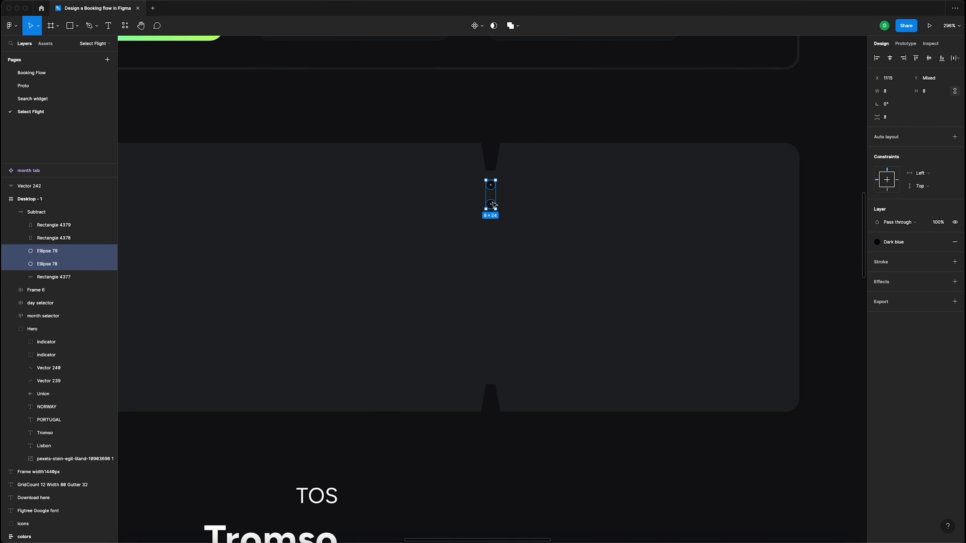
- Duplicate the circle pair directly beneath itself and repeat until four evenly spaced copies reach the lower notch
drag(494, 206, 496, 243)
key(ctrl+d)
key(ctrl+d)
key(ctrl+d)
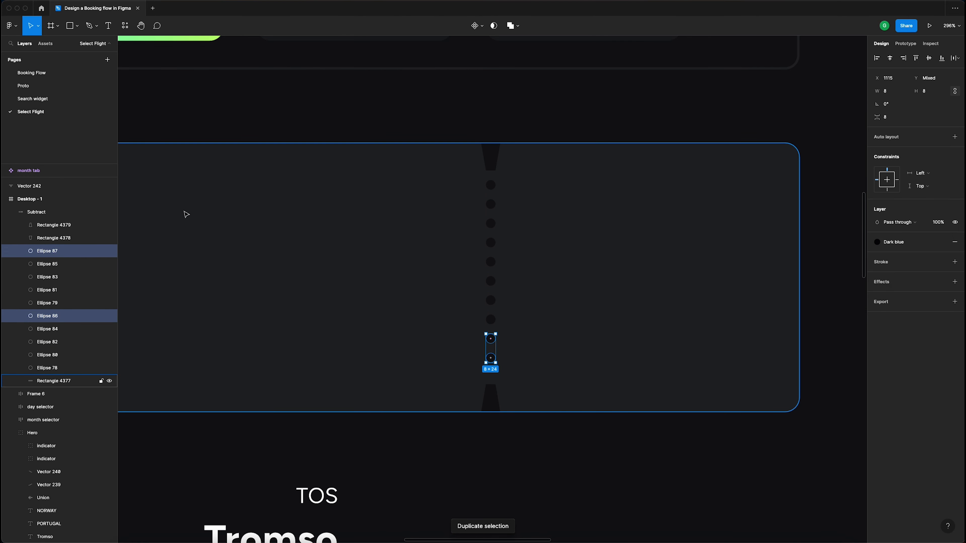
- Move the whole column of ten perforation circles, Ellipse 78 through Ellipse 87, down by 3 px between the ticket notches
click(71, 264)
click(71, 251)
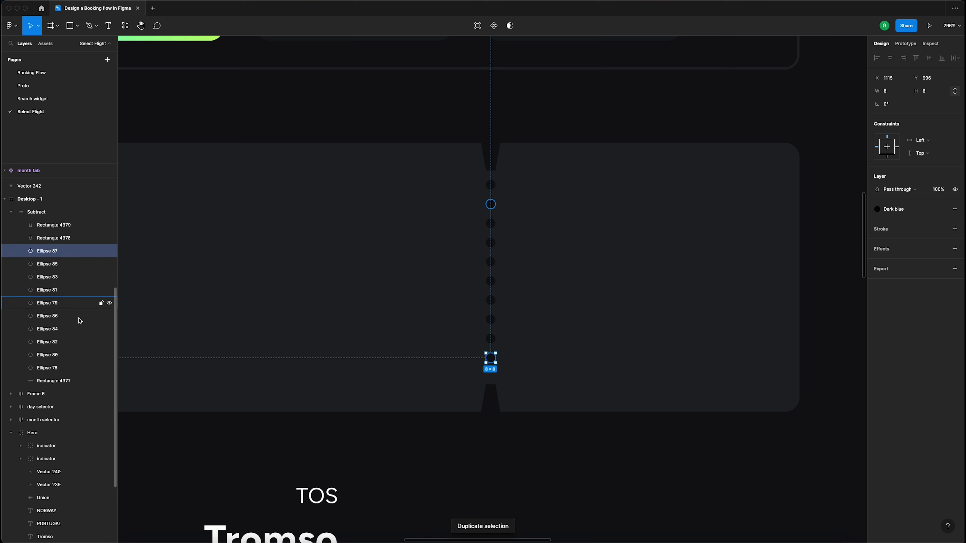
shift+click(76, 367)
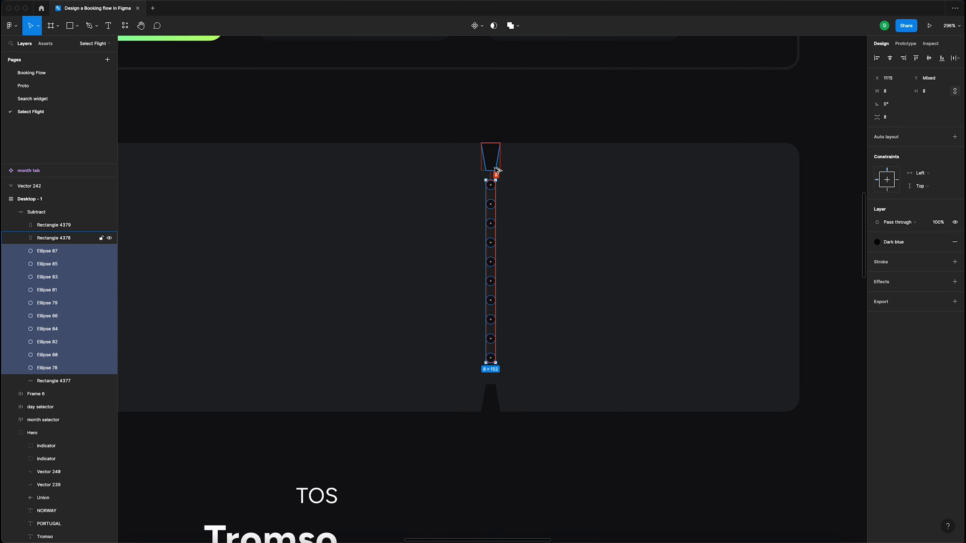
key(Down)
key(Down)
key(Down)
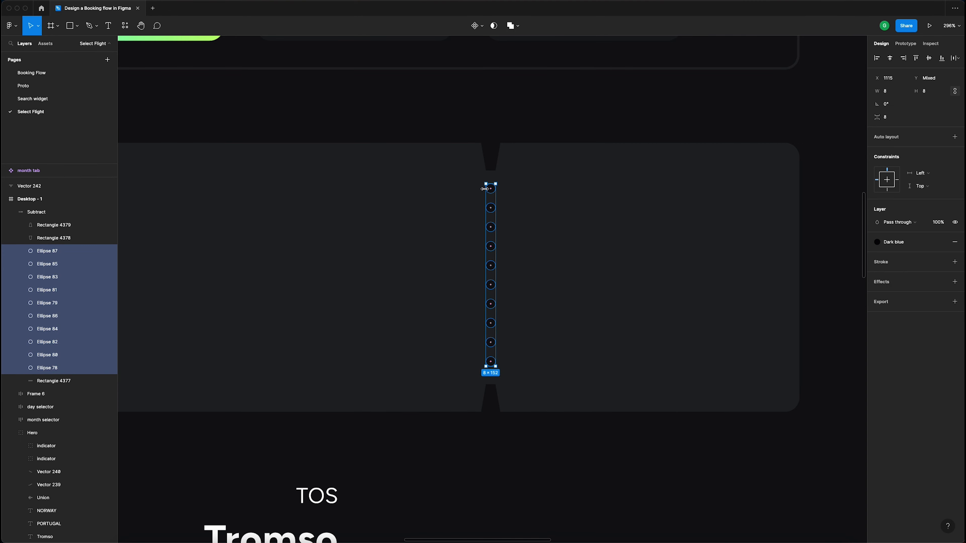
- Combine the ten perforation circles inside the Subtract shape into a single Union
click(77, 251)
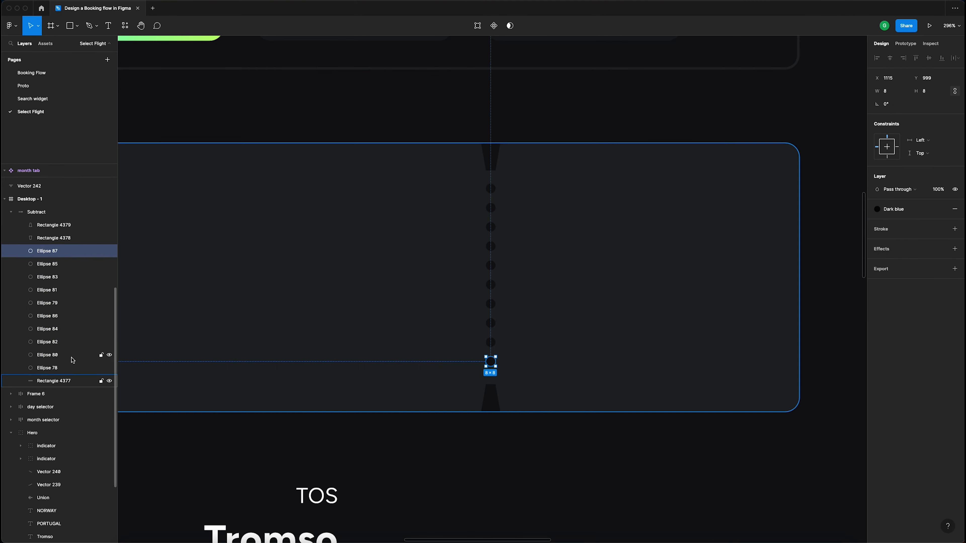
shift+click(72, 367)
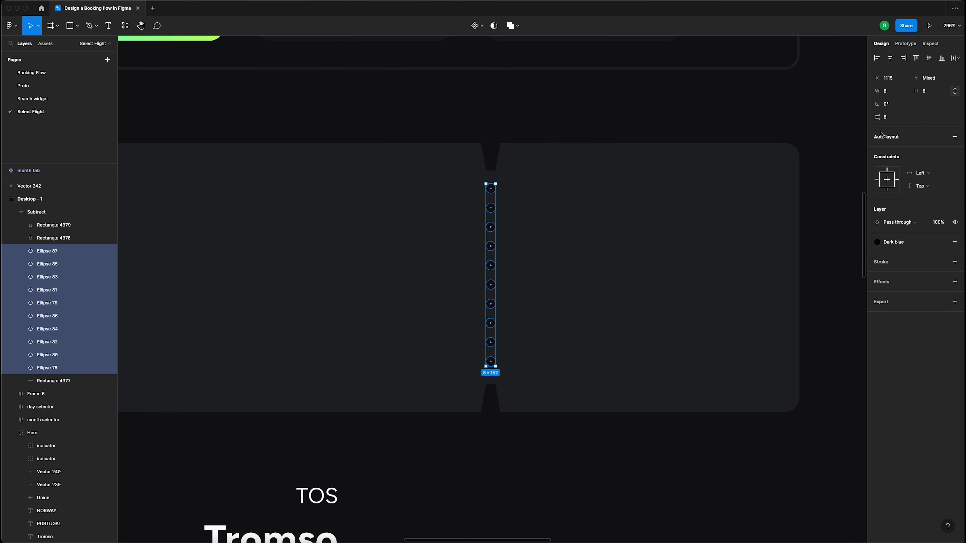
click(898, 118)
click(516, 26)
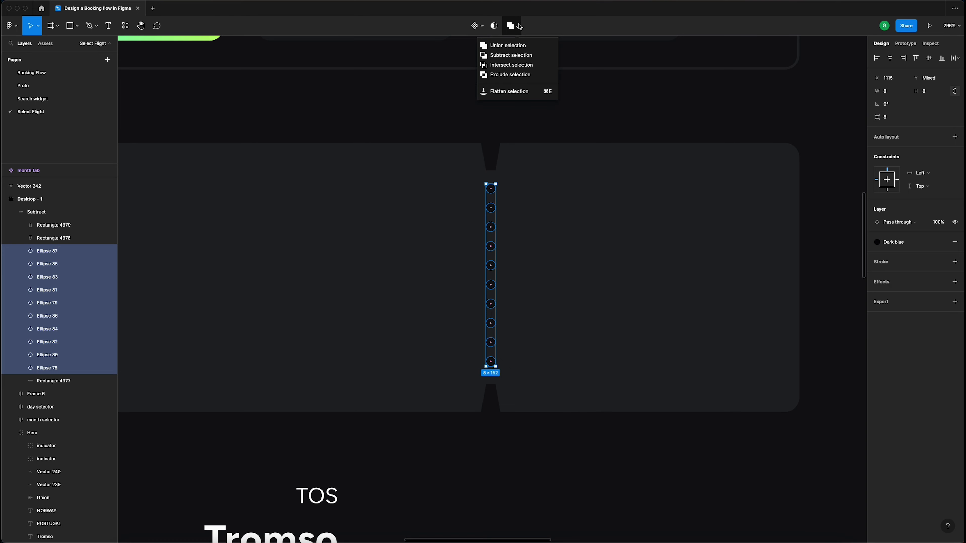
click(510, 46)
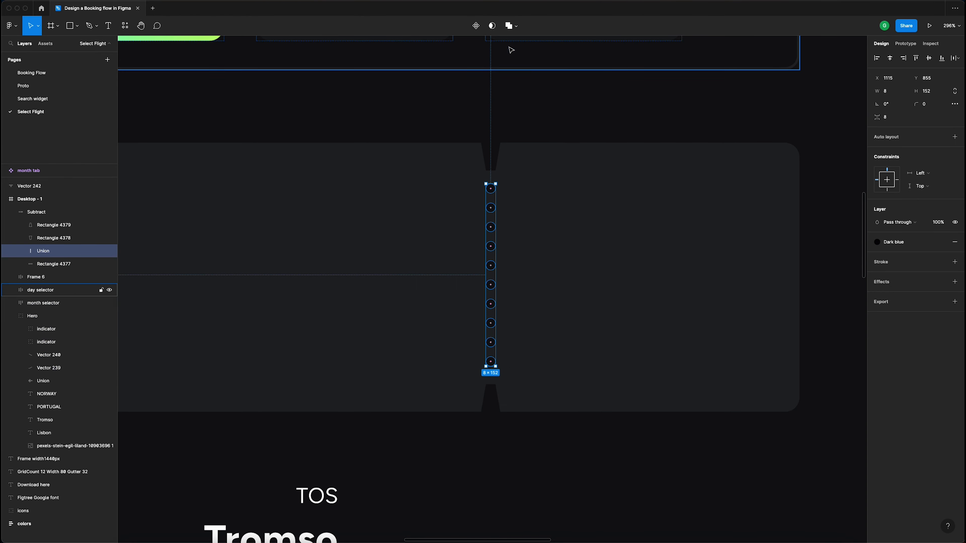
click(21, 252)
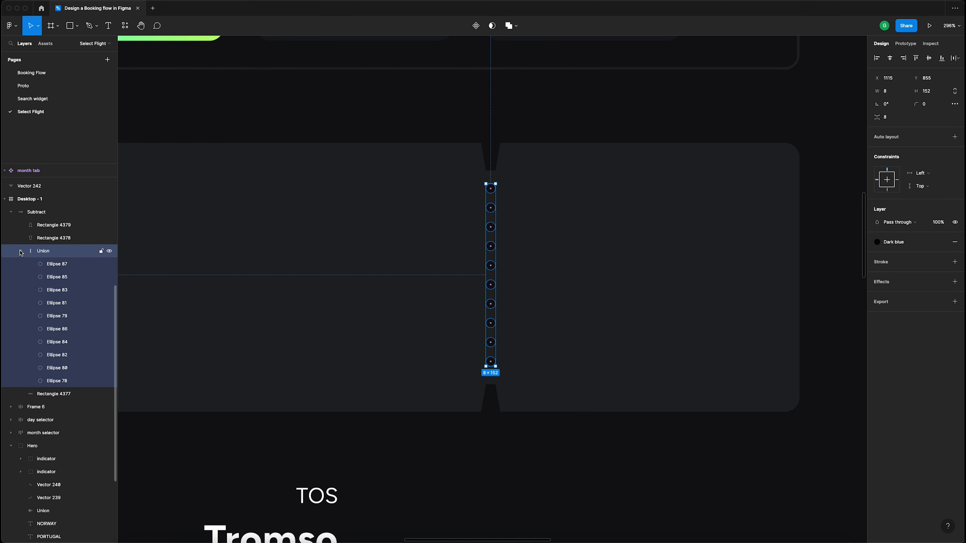
click(21, 251)
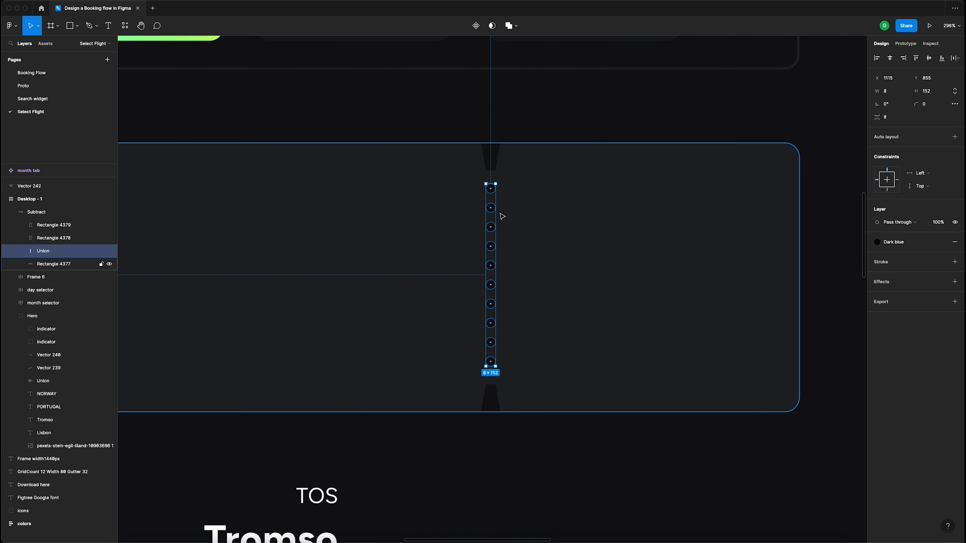
click(60, 216)
scroll(649, 183, down, 5)
click(626, 143)
click(800, 287)
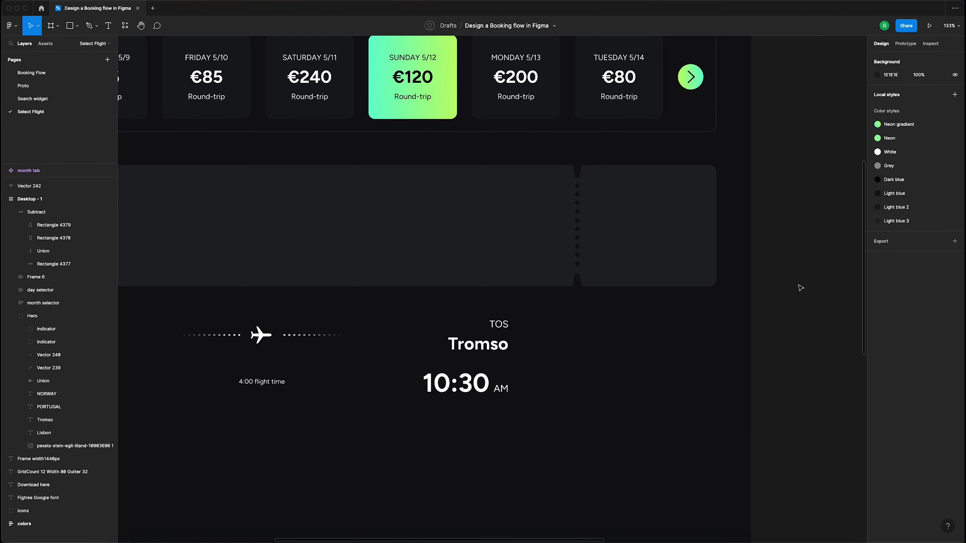
- Set the corner radius of the ticket's base rectangle, Rectangle 4377, to 0
scroll(606, 322, up, 1)
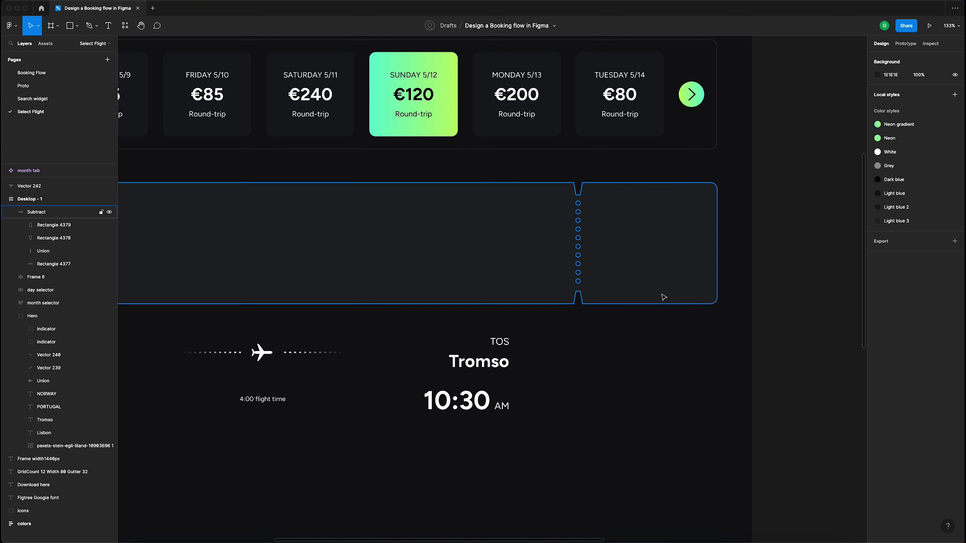
super+click(669, 265)
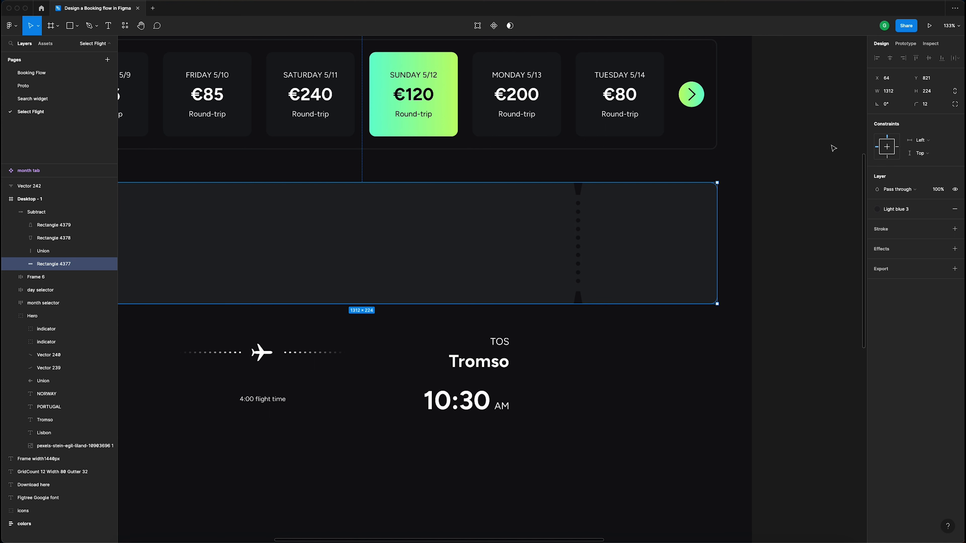
click(929, 106)
text(0)
click(806, 135)
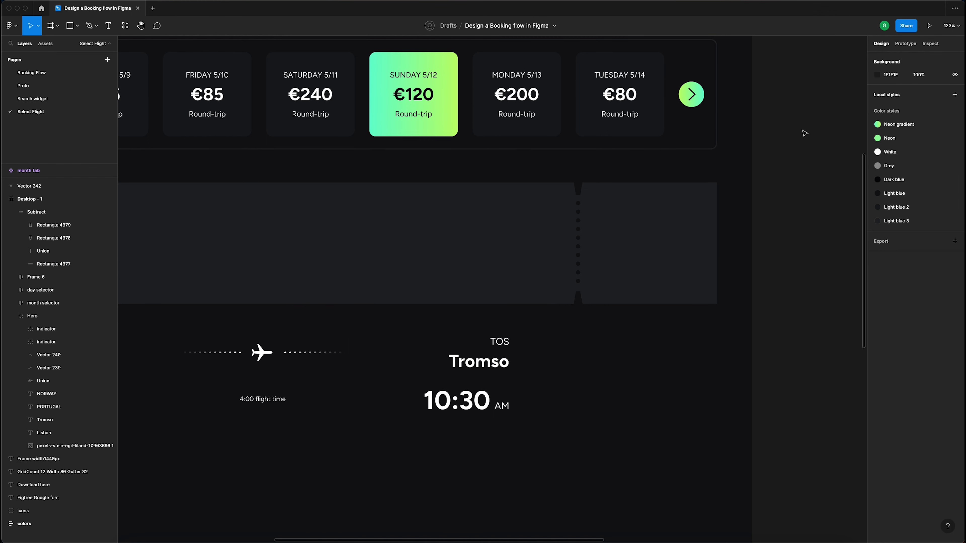
- Round the corners of the whole Subtract ticket shape, trying a radius of 8 and settling on 12
click(53, 215)
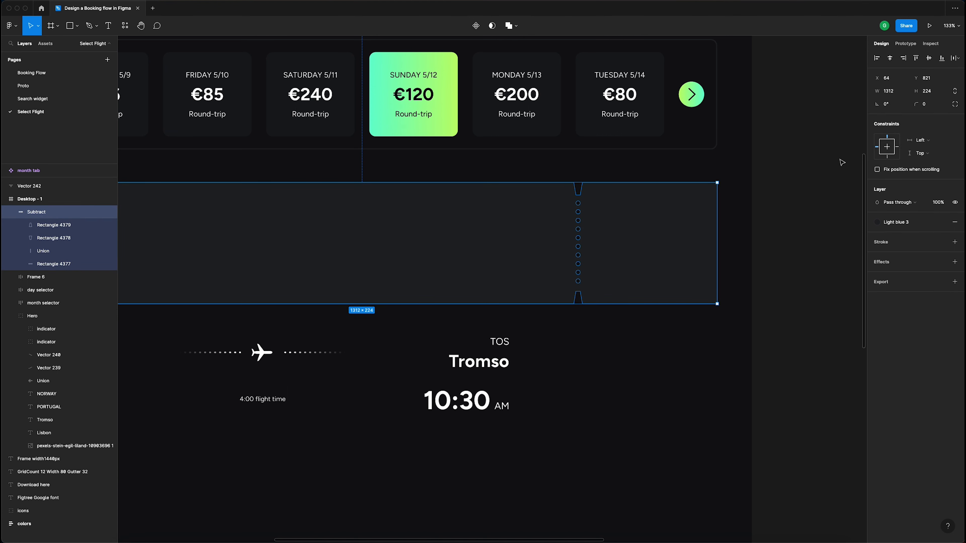
click(927, 106)
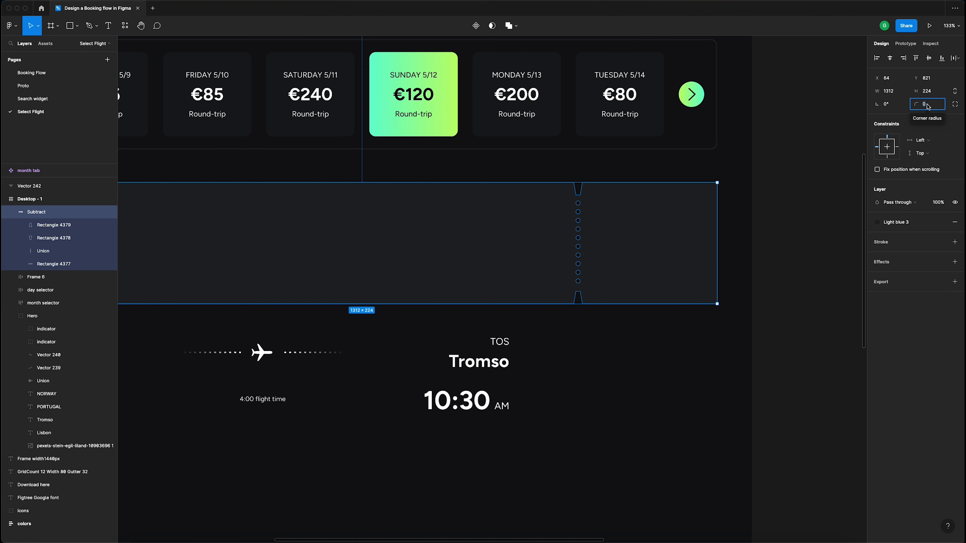
text(8)
key(Return)
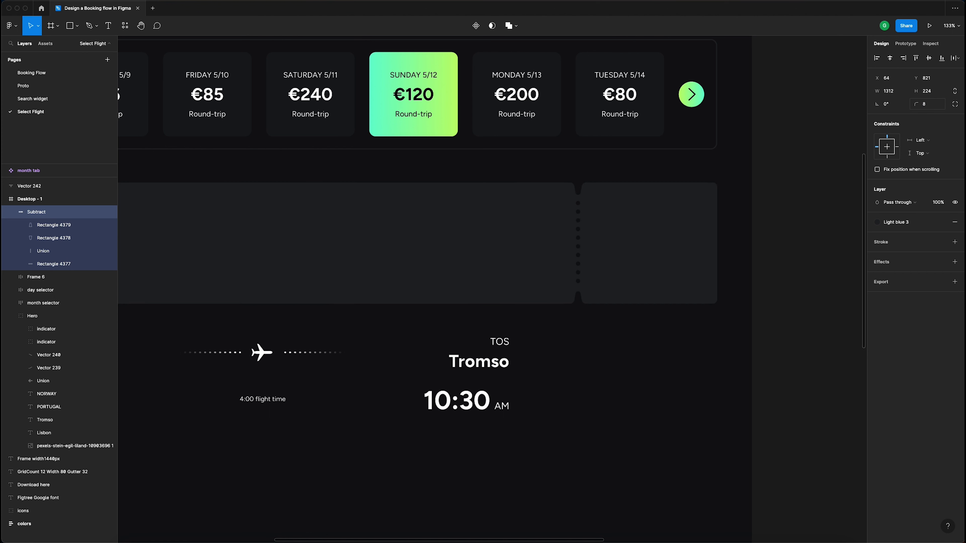
click(927, 107)
text(12)
key(Return)
click(765, 228)
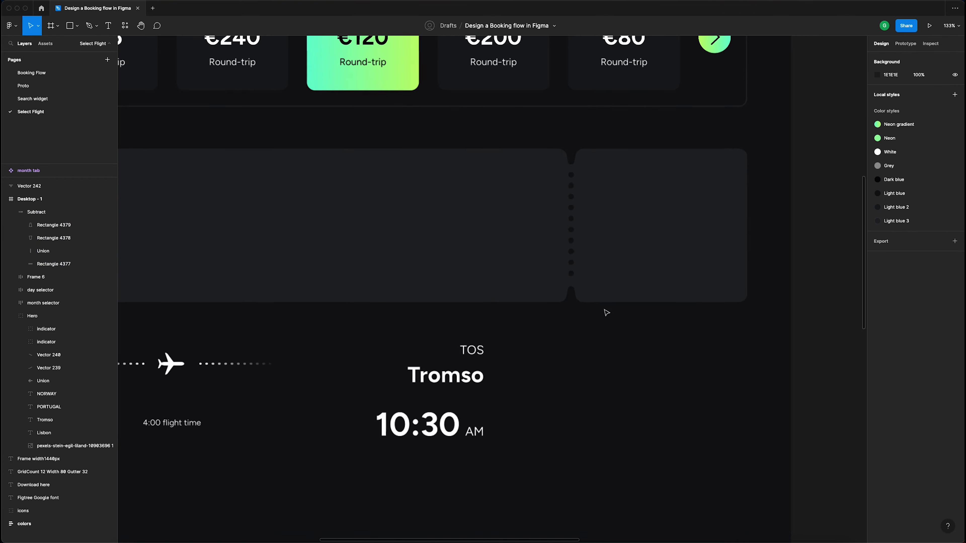
scroll(525, 277, up, 10)
scroll(523, 269, up, 5)
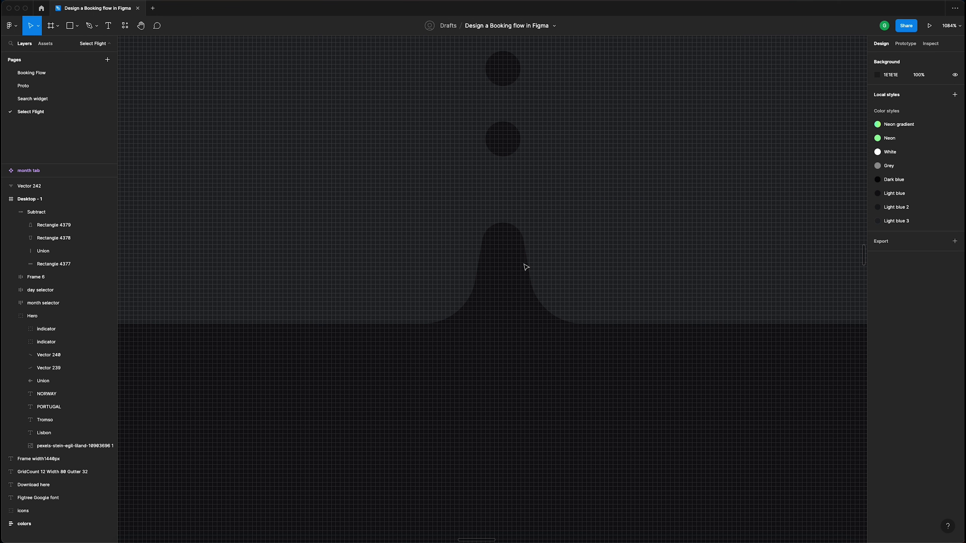
scroll(526, 268, down, 15)
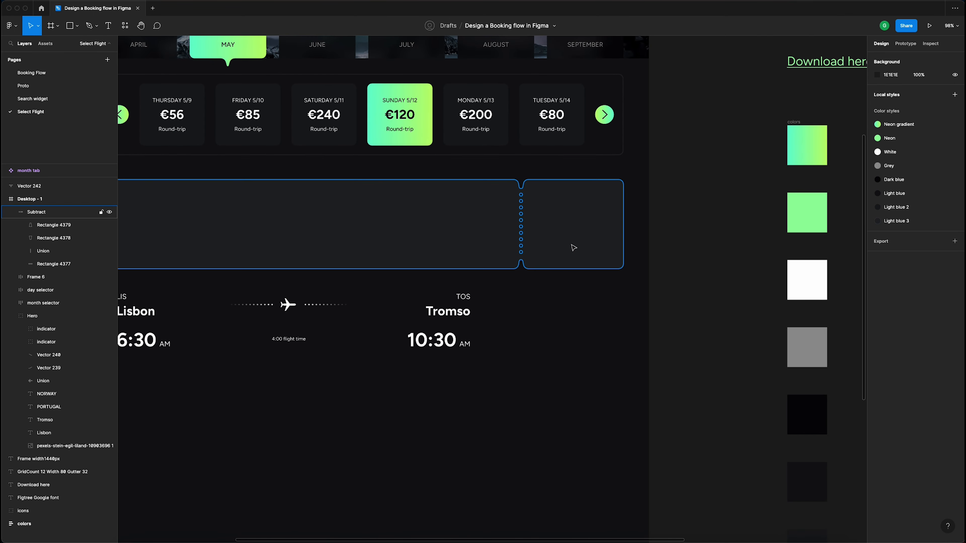
- Try narrowing the Subtract ticket shape to 424 px wide, examine its notches and perforation holes, and undo the resize
click(10, 213)
click(49, 213)
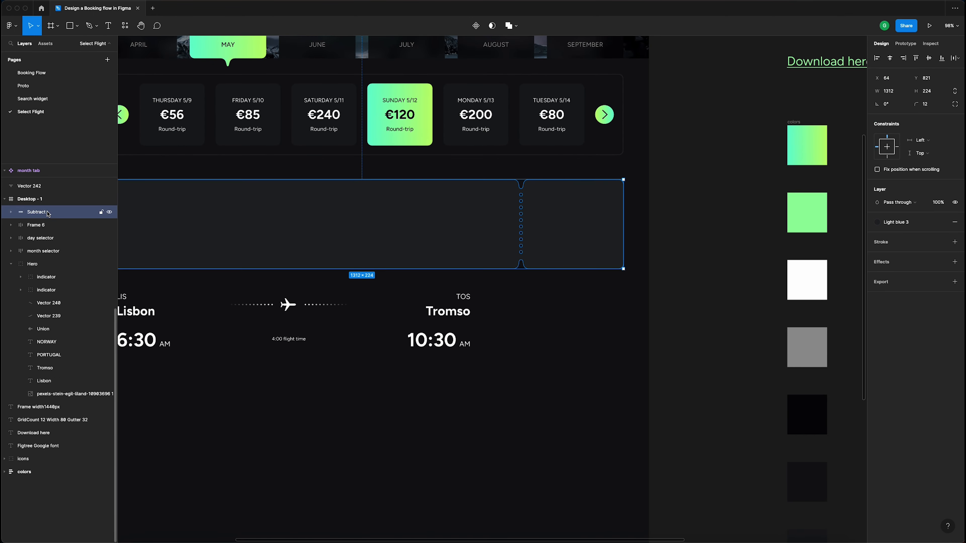
scroll(741, 213, left, 5)
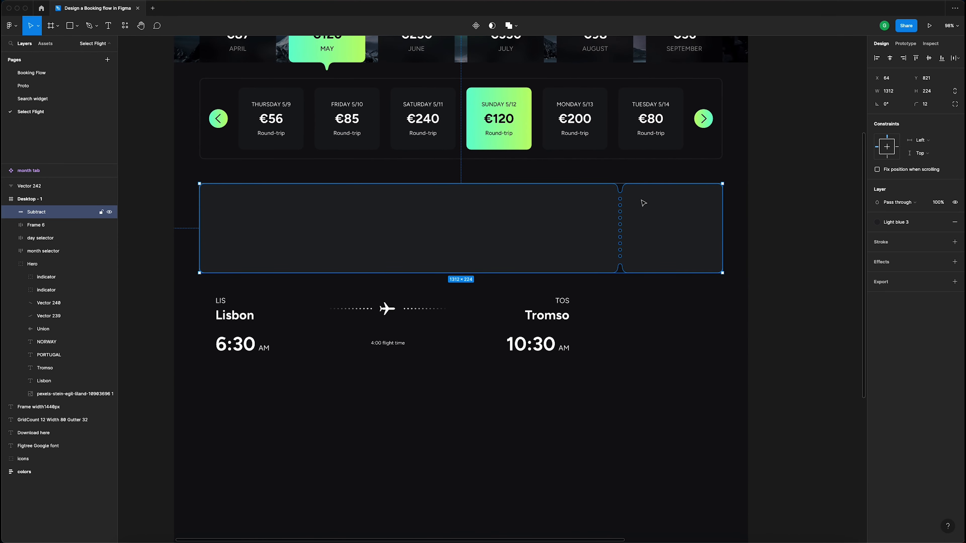
scroll(557, 207, up, 2)
scroll(722, 230, left, 1)
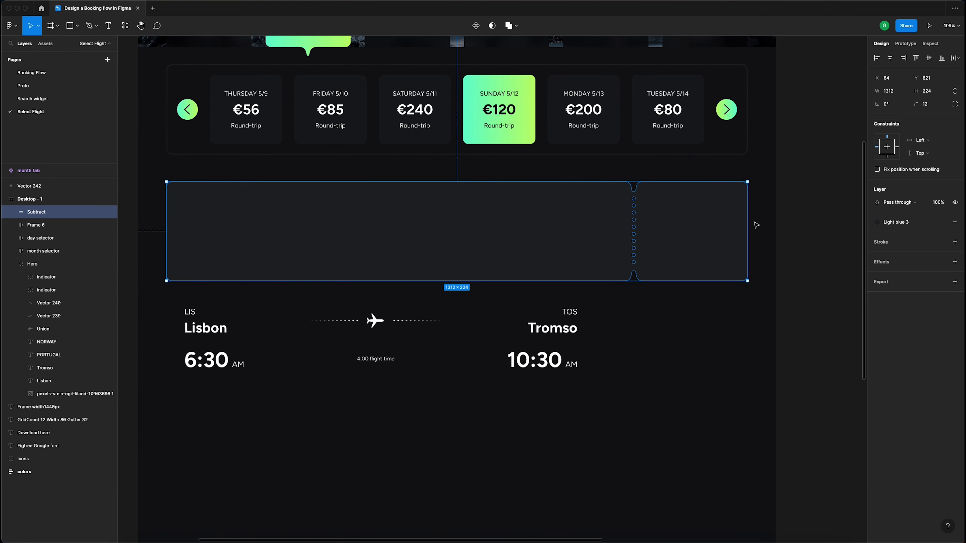
drag(749, 220, 355, 214)
scroll(317, 208, up, 5)
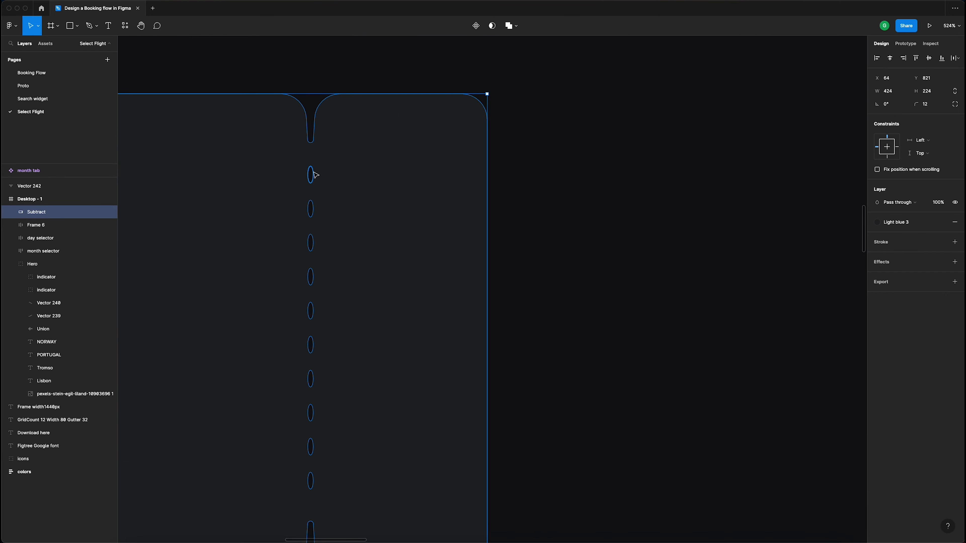
scroll(313, 175, down, 5)
scroll(314, 175, up, 2)
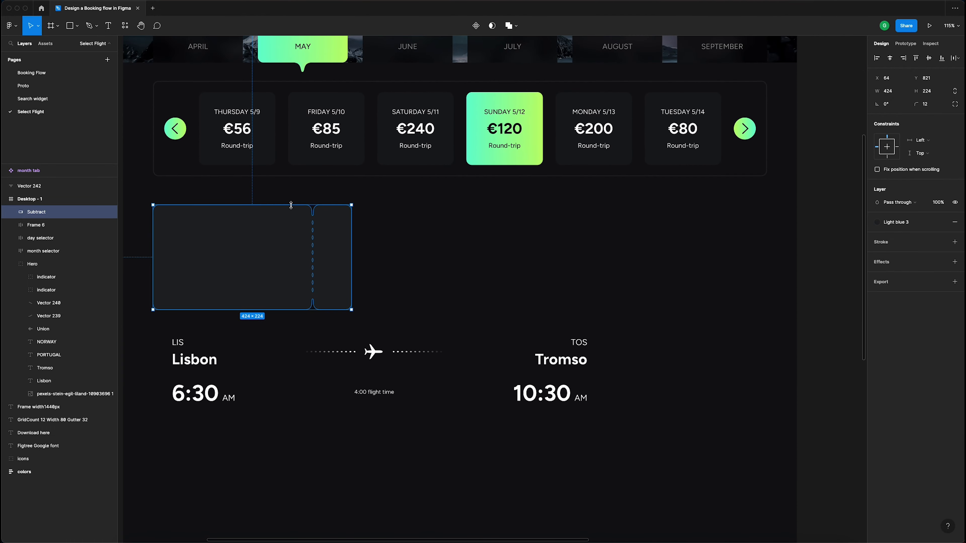
scroll(291, 209, up, 5)
scroll(358, 190, down, 4)
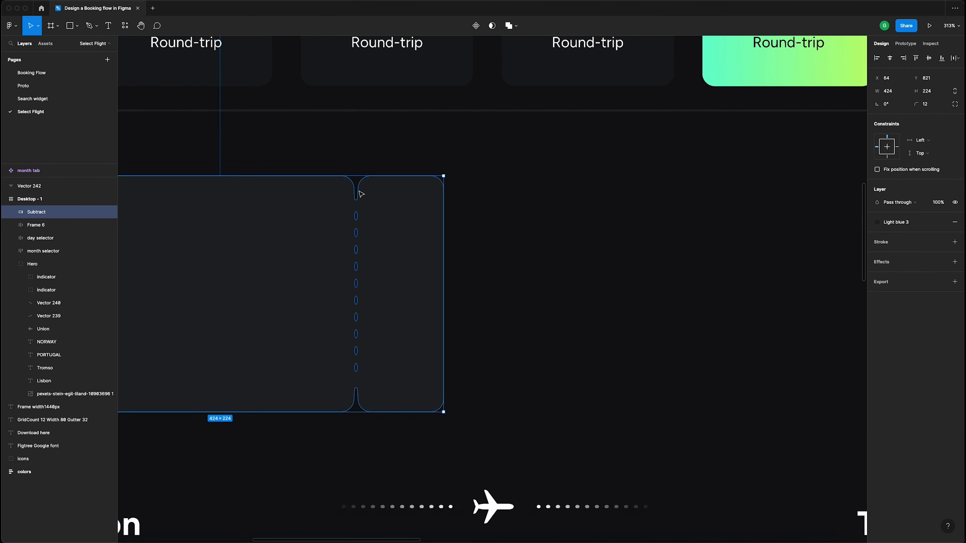
scroll(485, 210, down, 4)
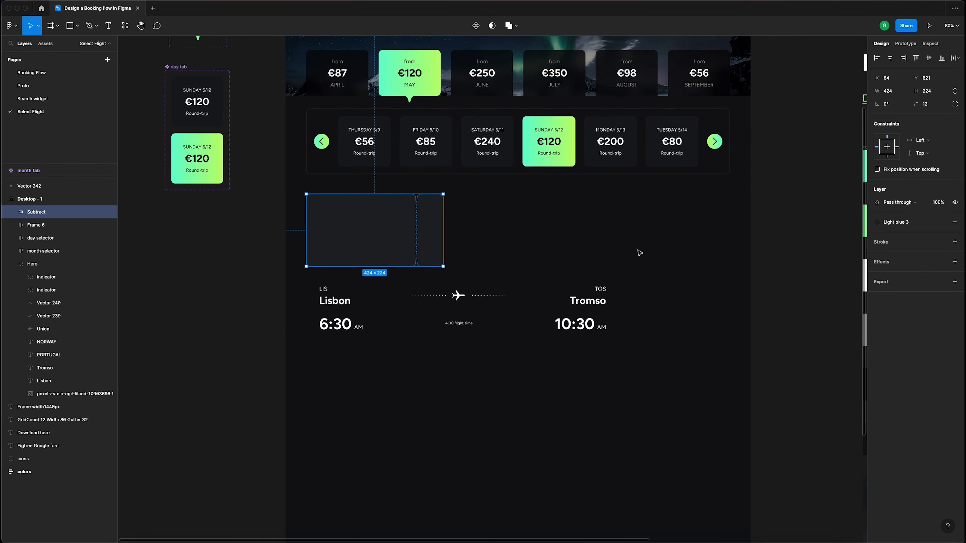
key(super+z)
- Group the Subtract ticket shape on its own and convert the group into a frame
scroll(646, 222, up, 3)
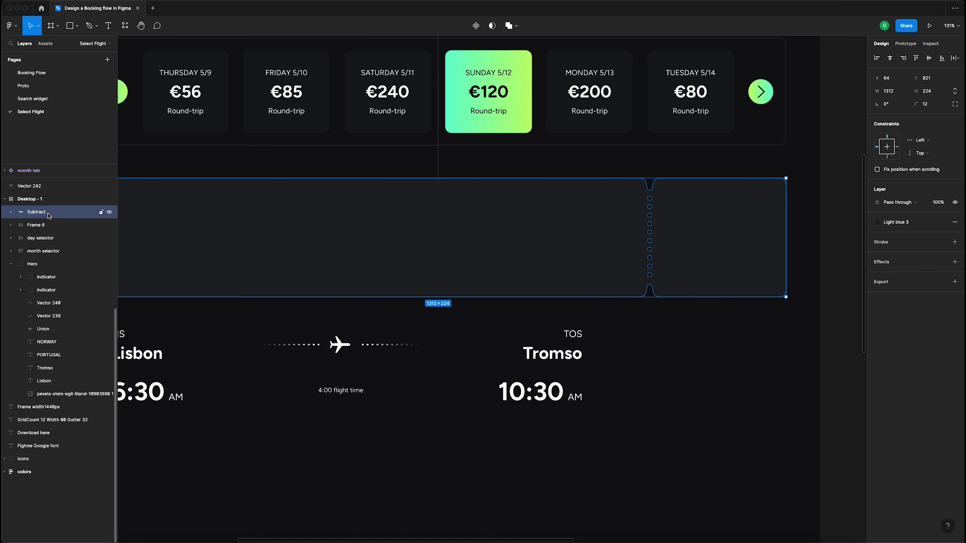
key(shift+0)
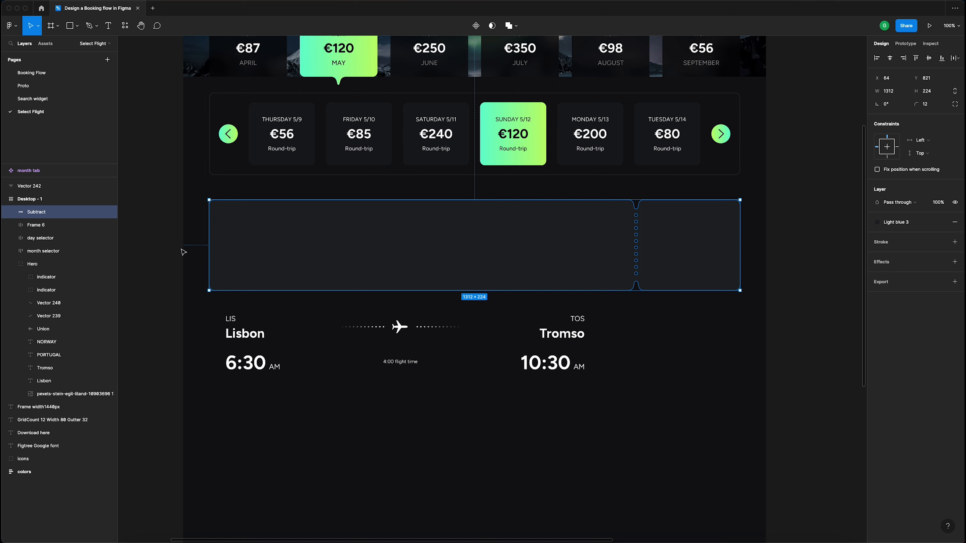
scroll(379, 244, up, 2)
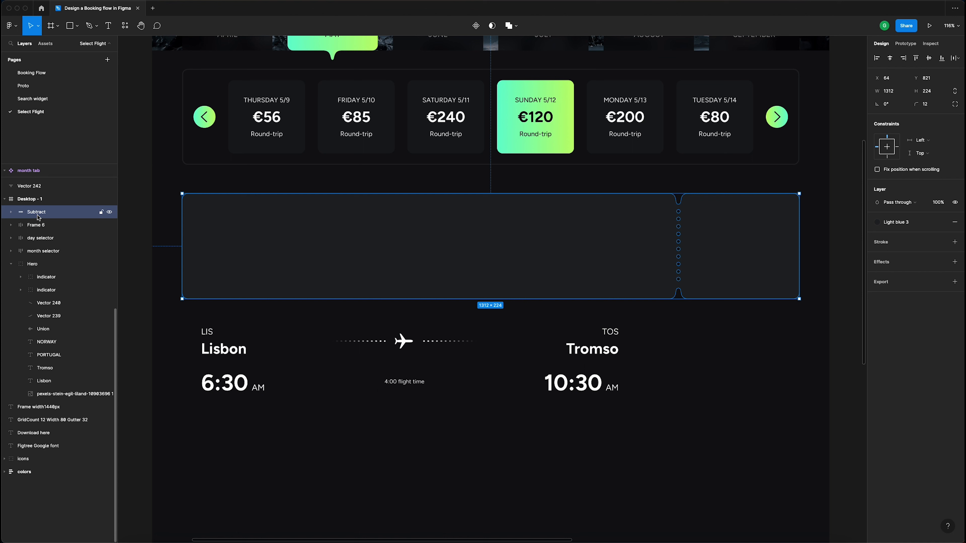
key(super+d)
key(super+z)
key(super+g)
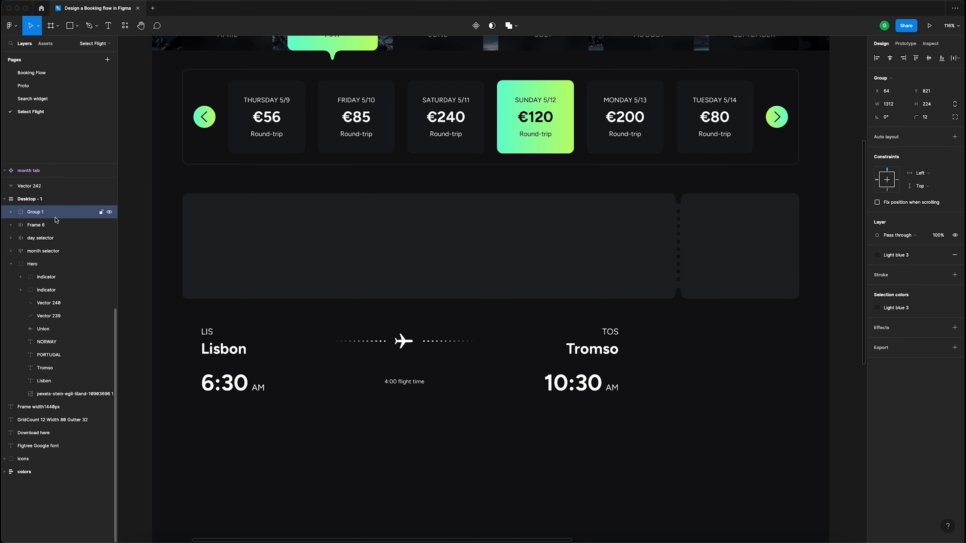
click(886, 78)
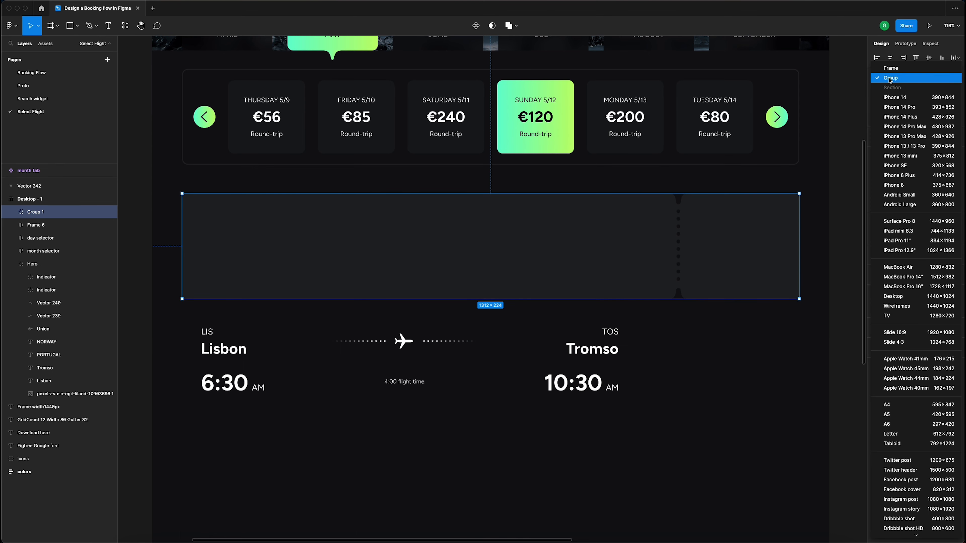
click(896, 79)
click(893, 80)
click(893, 68)
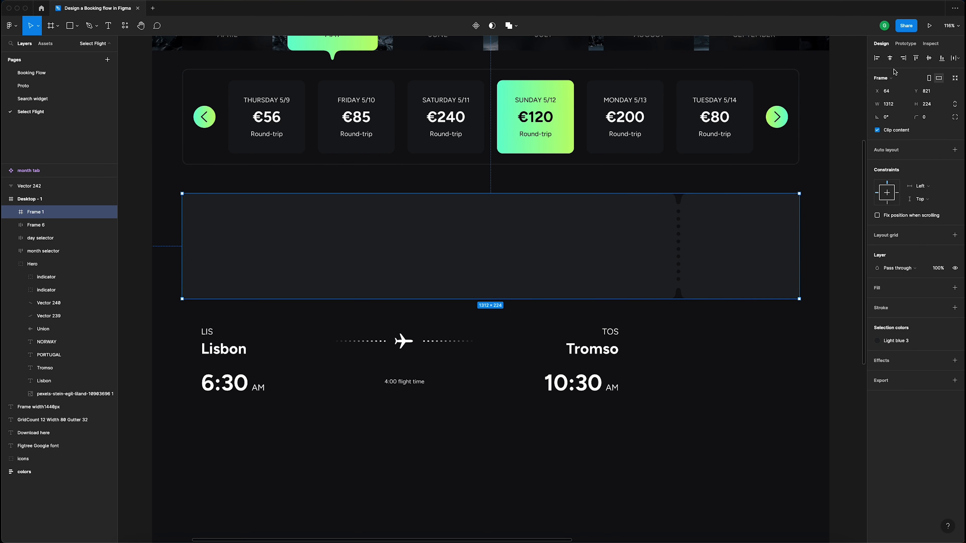
- Set the horizontal constraint of Rectangle 4377, the ticket's base inside the Subtract shape, to Left and right
click(10, 212)
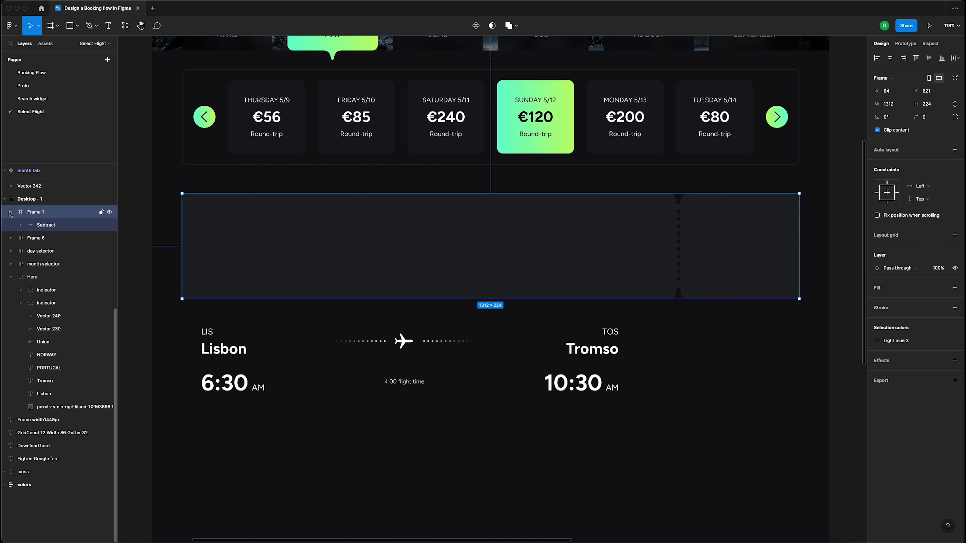
click(21, 225)
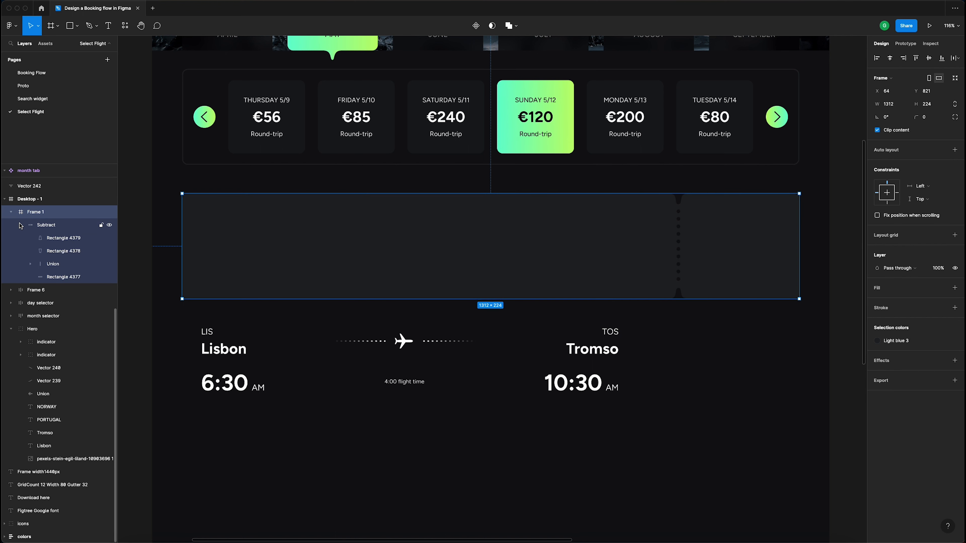
click(59, 278)
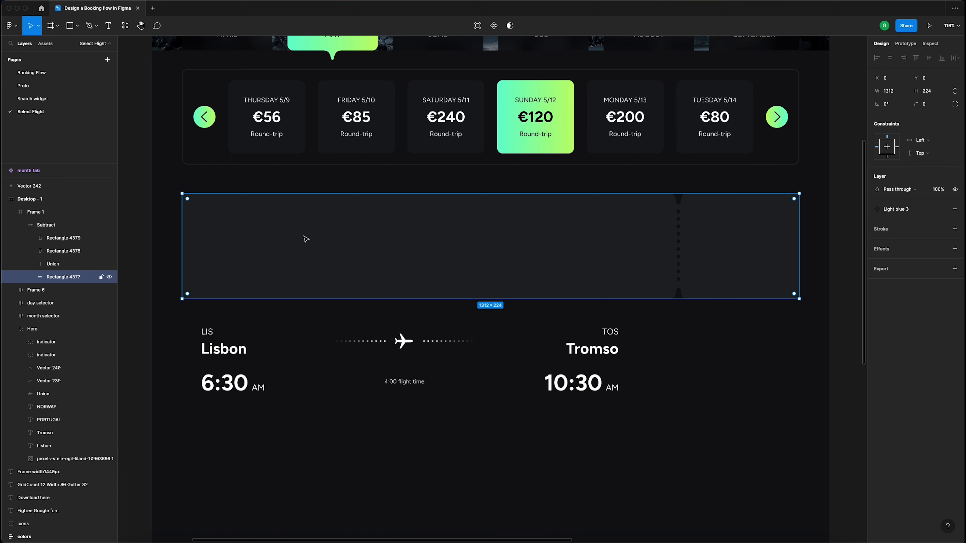
click(929, 141)
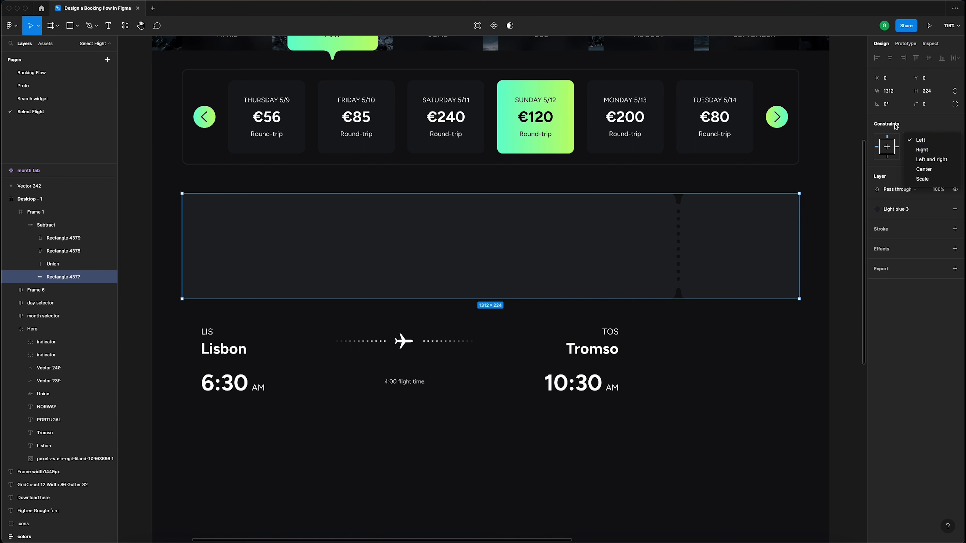
click(941, 161)
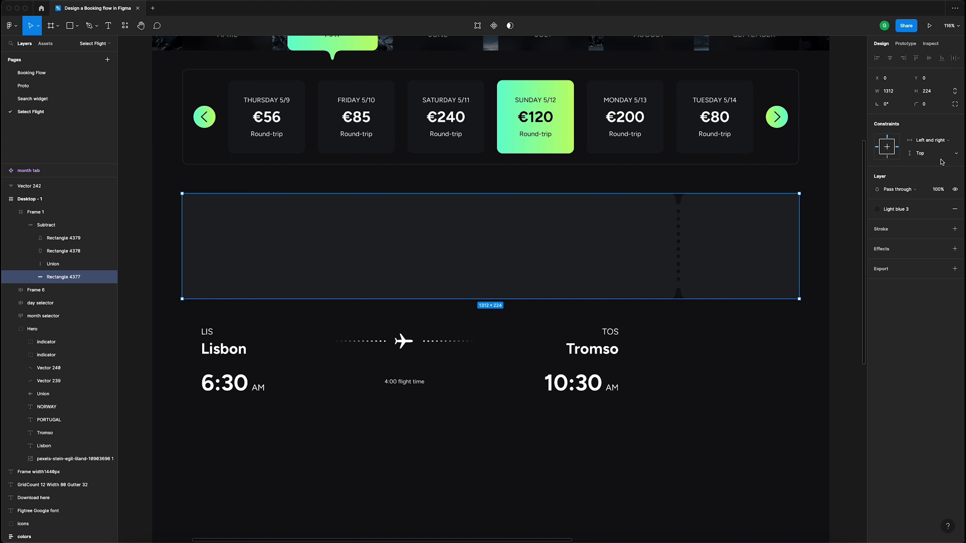
- Set the horizontal constraint of the Union perforation holes and the two notch rectangles, 4378 and 4379, to Right
click(59, 265)
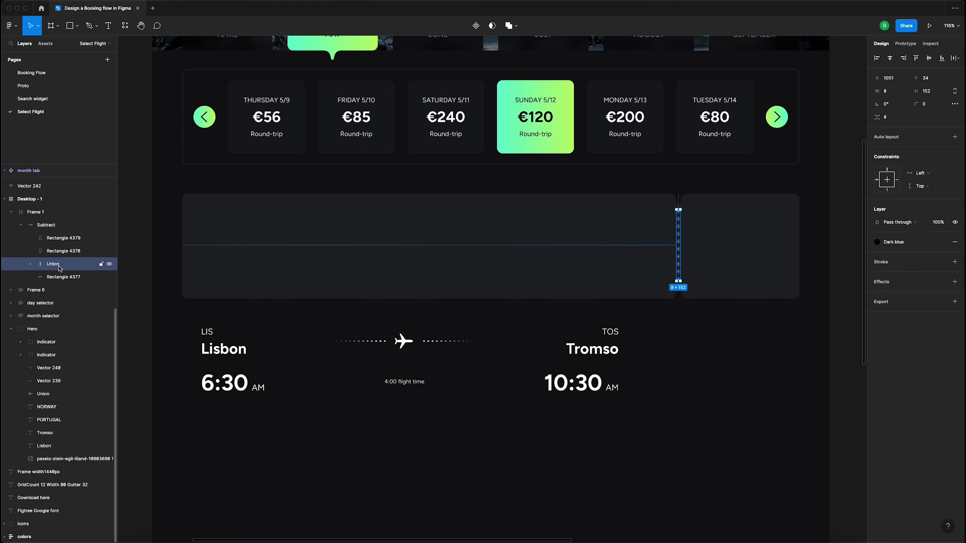
click(897, 180)
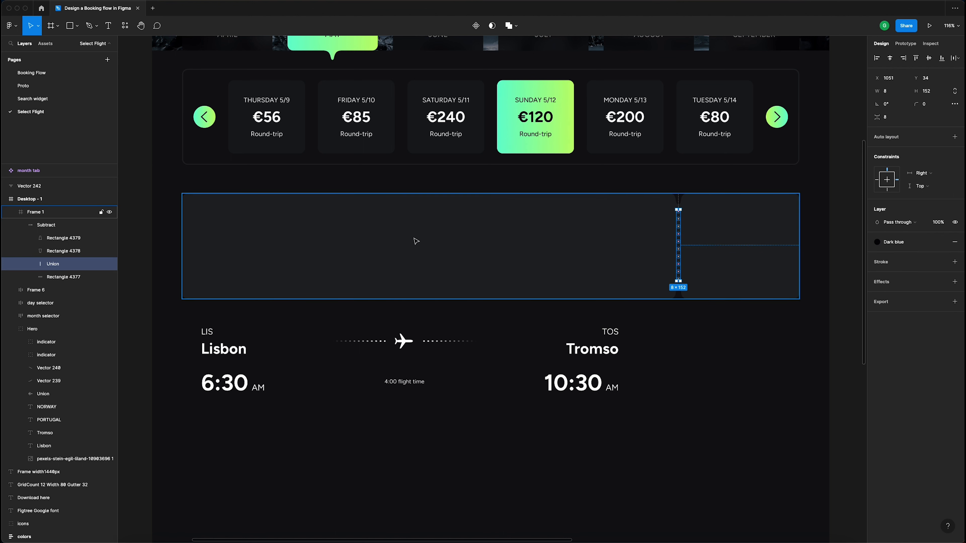
click(57, 252)
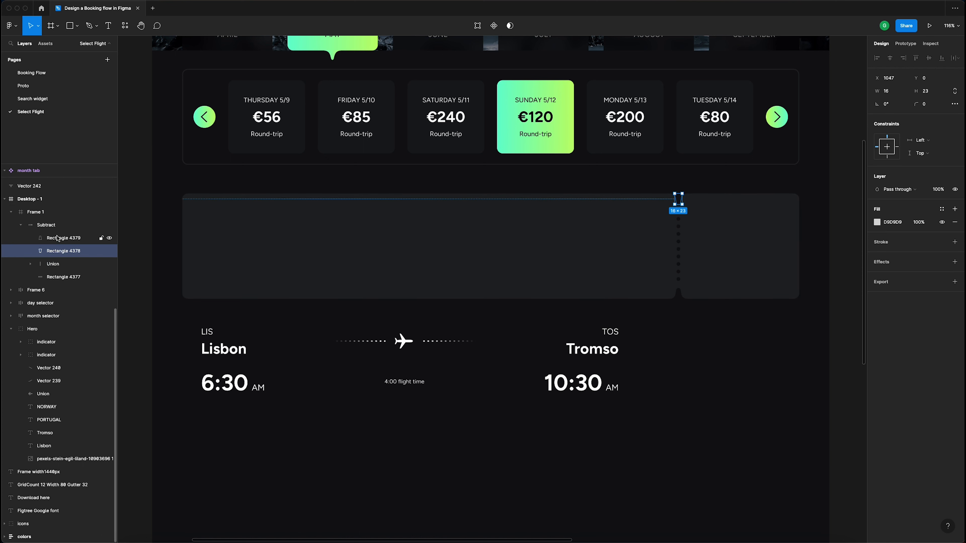
shift+click(57, 239)
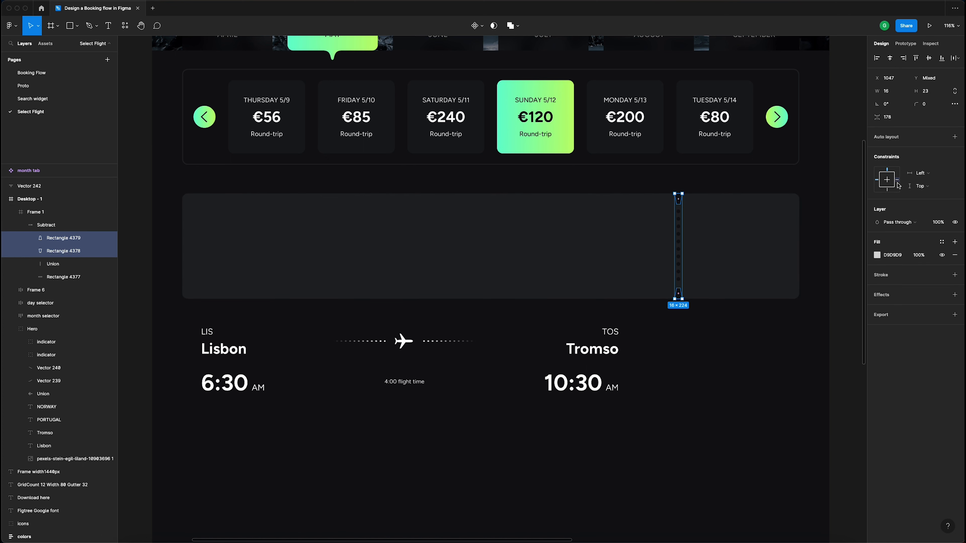
- Try resizing the ticket frame from its right edge to test the constraints of its shapes
click(853, 197)
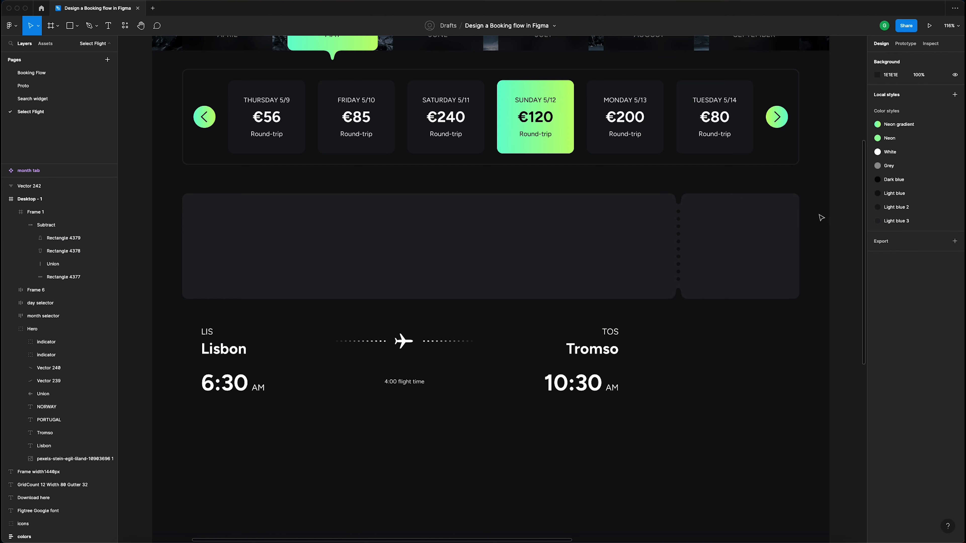
click(635, 229)
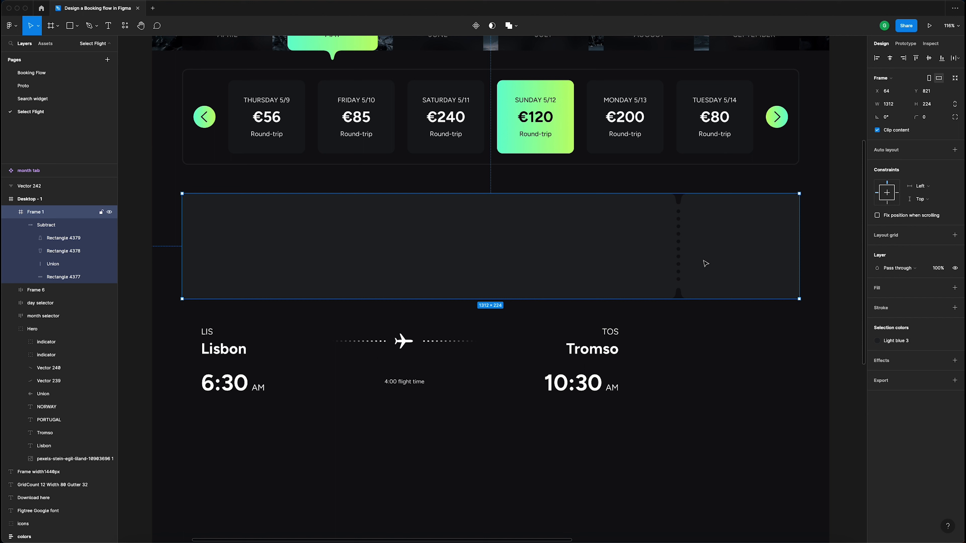
mouse_move(800, 222)
mouse_down()
mouse_move(438, 220)
mouse_move(797, 226)
mouse_up()
- Rename the ticket frame as "bacground card" and turn it into a component
double_click(43, 212)
text(bacground card)
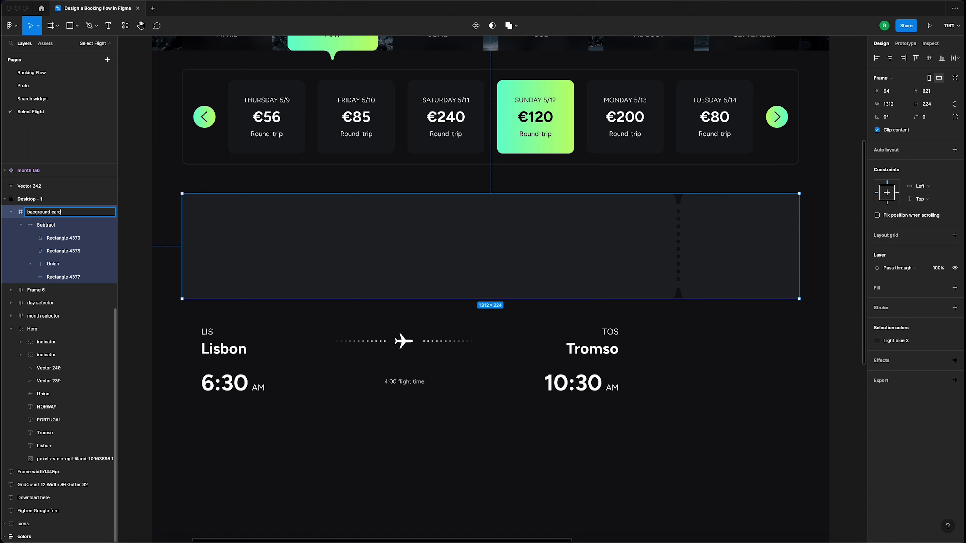
key(Return)
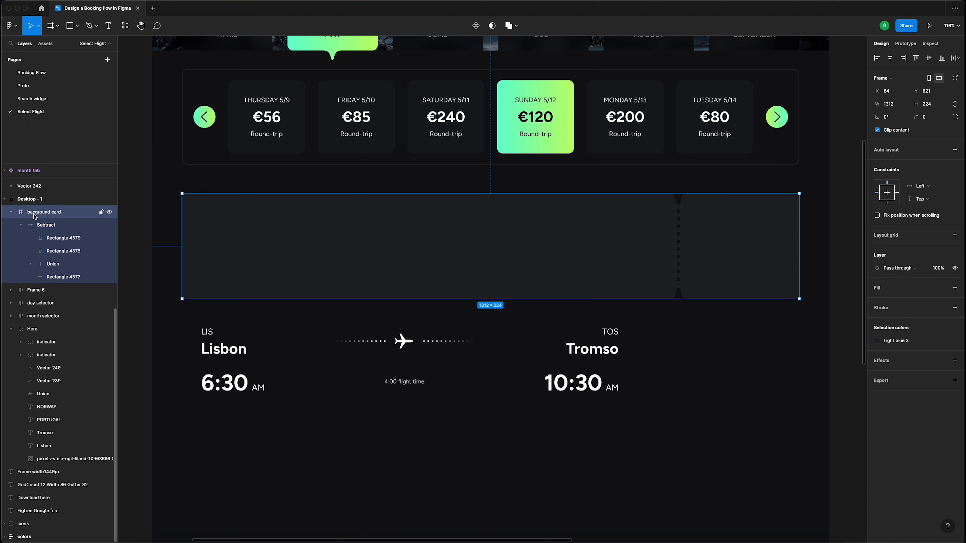
click(11, 213)
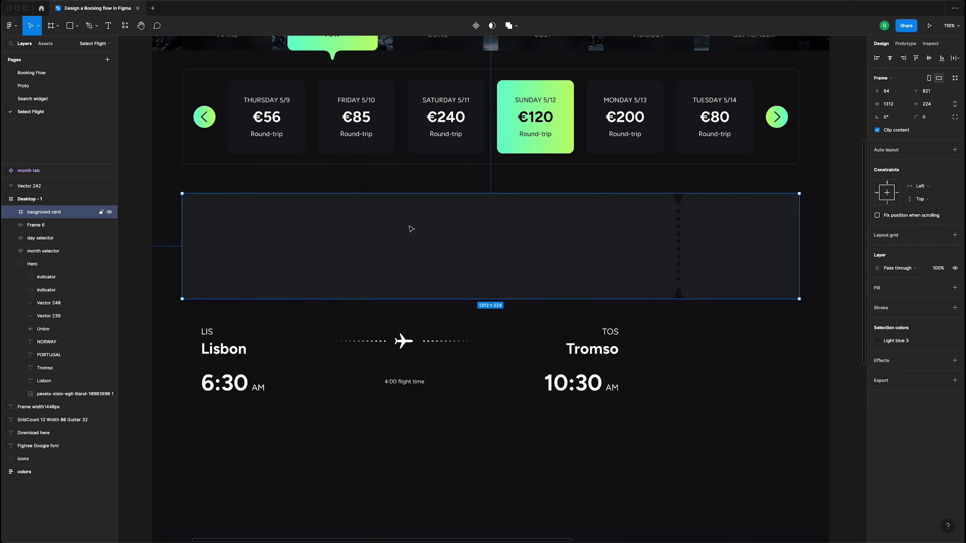
click(475, 26)
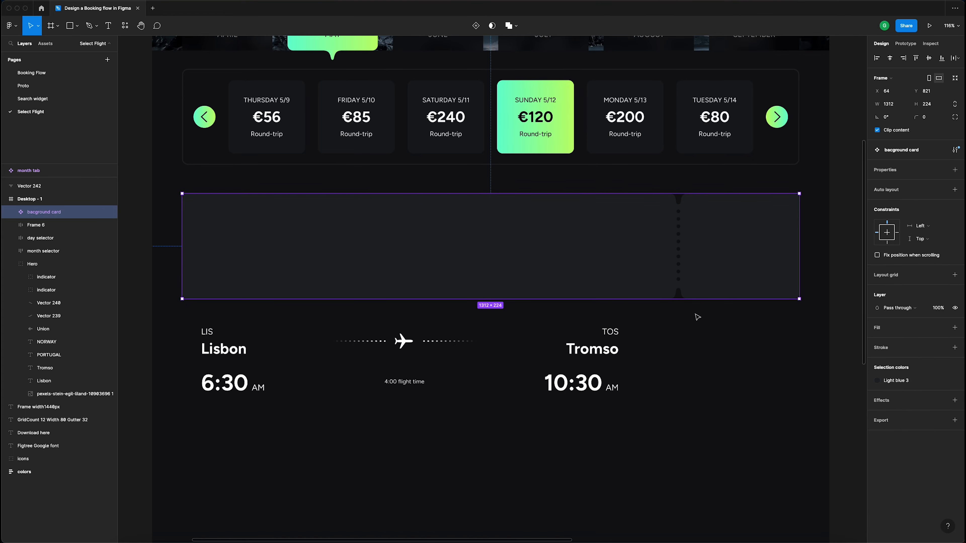
- Move the flight details in Frame 6 into the bacground card component, above the Subtract shape and flush with the card's left edge
scroll(692, 317, down, 5)
scroll(691, 317, right, 2)
click(605, 338)
scroll(589, 341, up, 3)
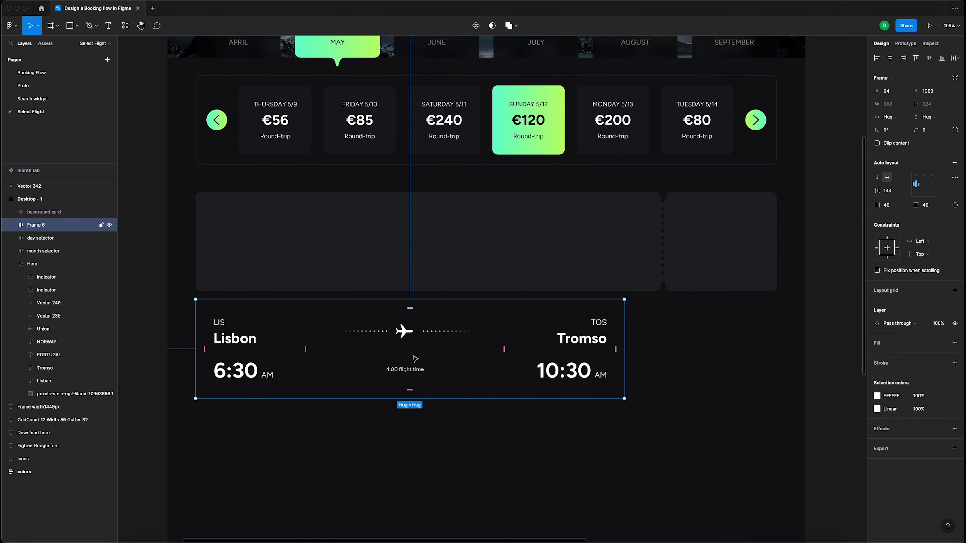
click(578, 227)
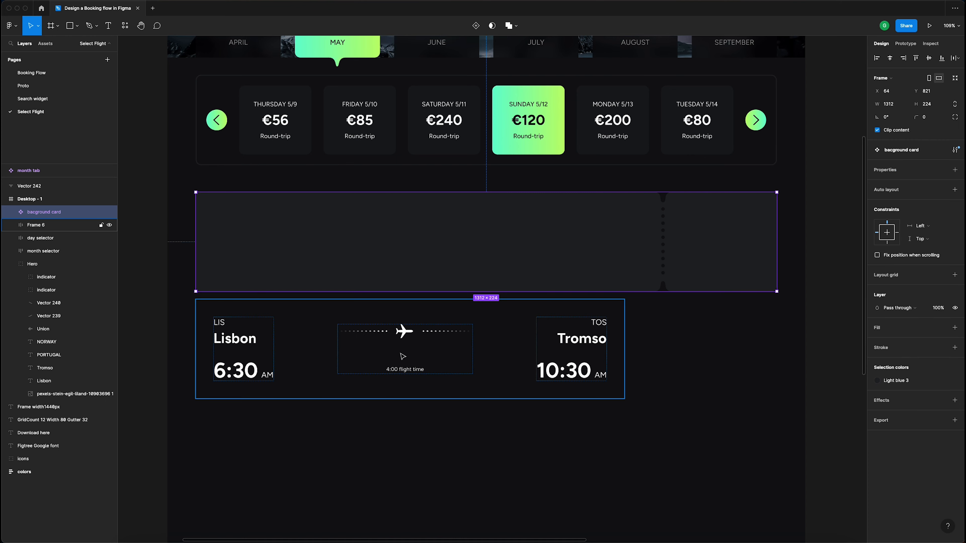
drag(403, 356, 405, 246)
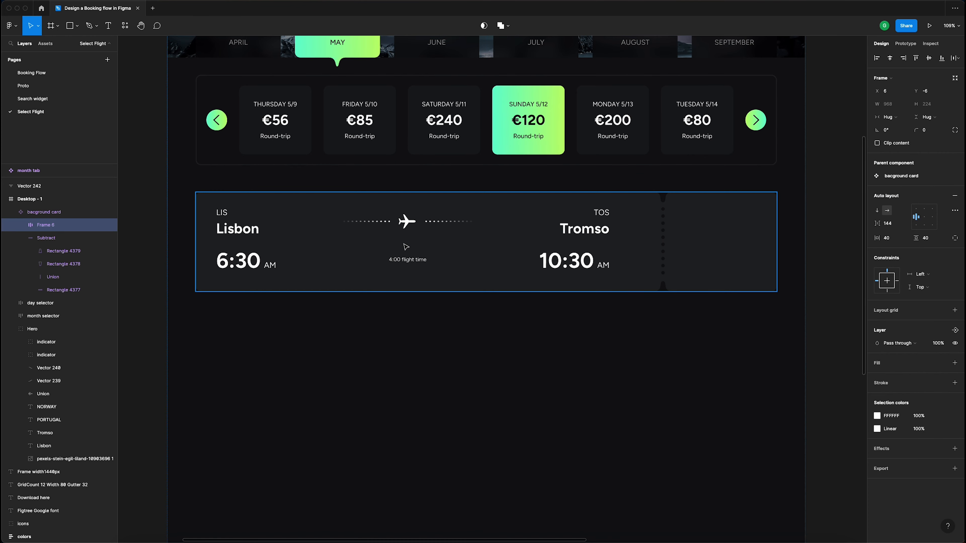
drag(46, 210, 49, 223)
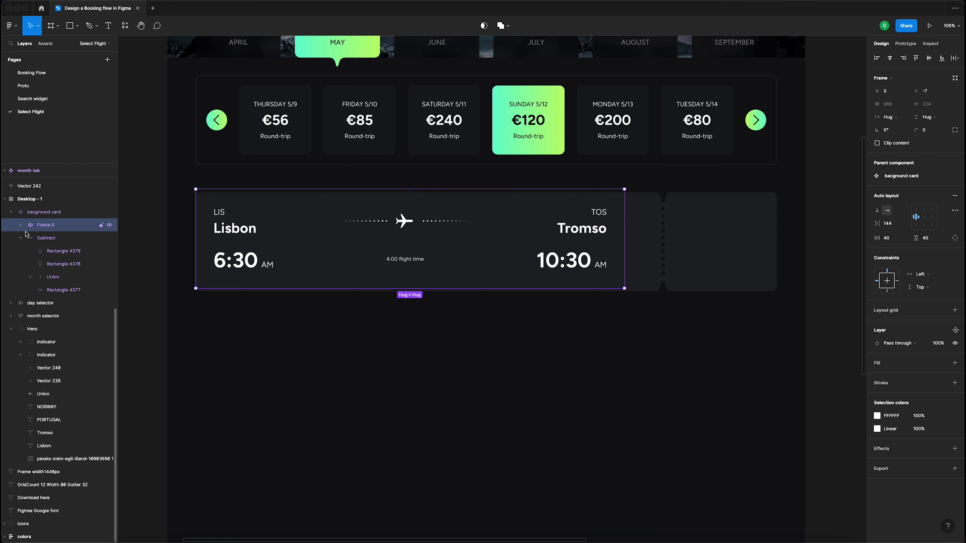
- Align Frame 6 with the card's top edge and widen it to 1055 px so it reaches the perforation line
click(21, 238)
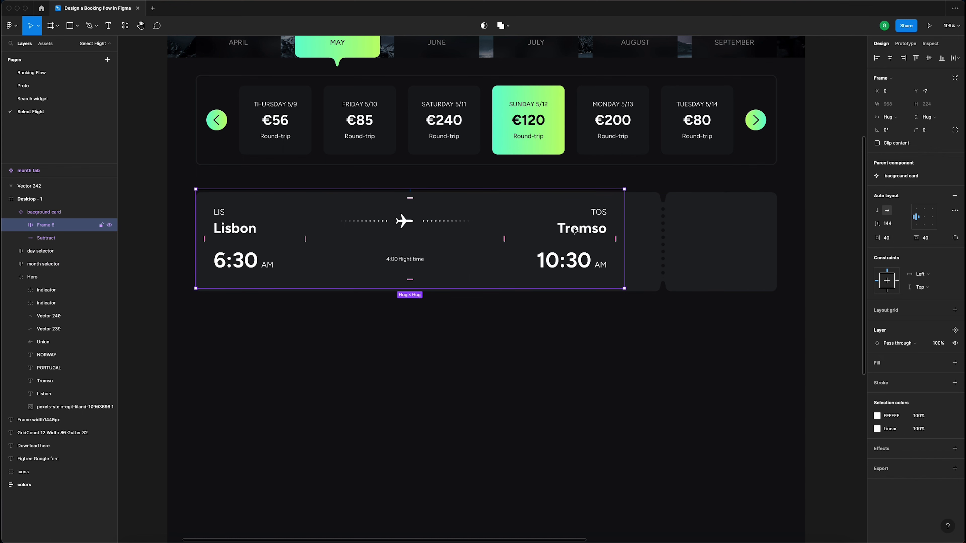
drag(571, 230, 663, 227)
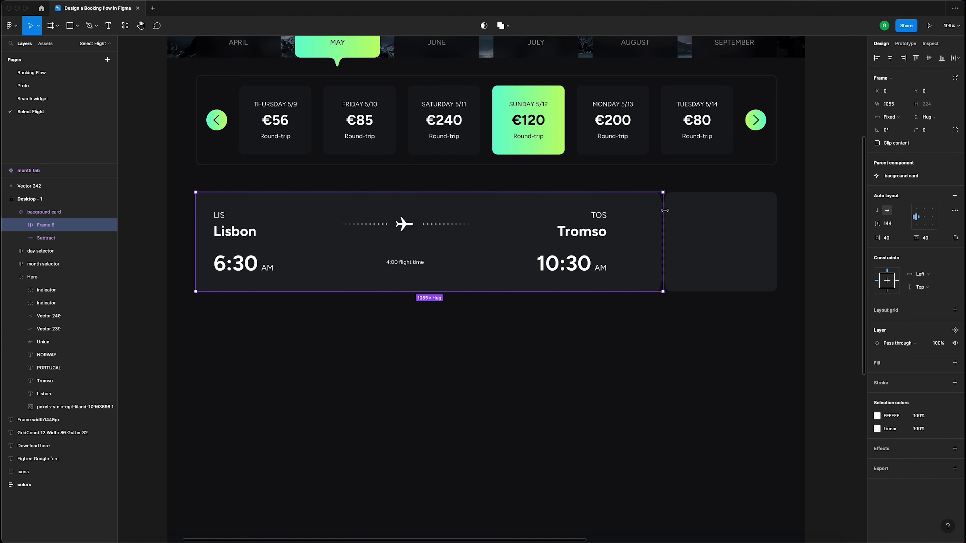
scroll(665, 211, up, 5)
scroll(665, 211, down, 2)
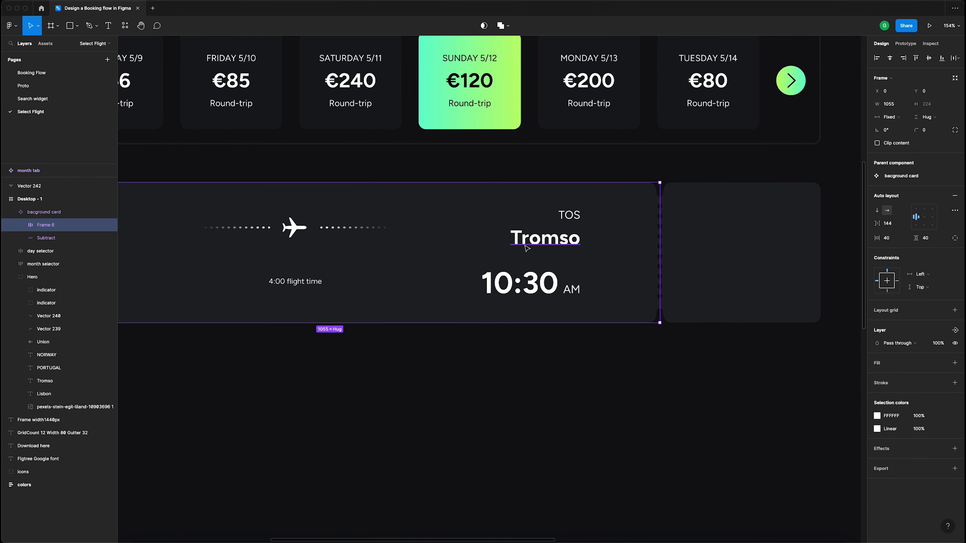
scroll(525, 248, down, 3)
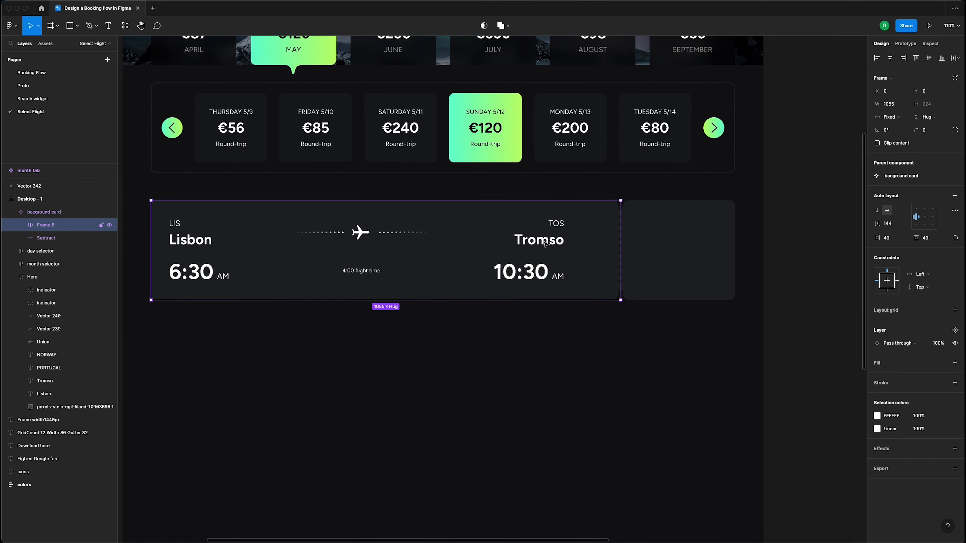
- Check the three child frames of Frame 6 and set its auto layout spacing mode to Space between
click(21, 228)
click(67, 240)
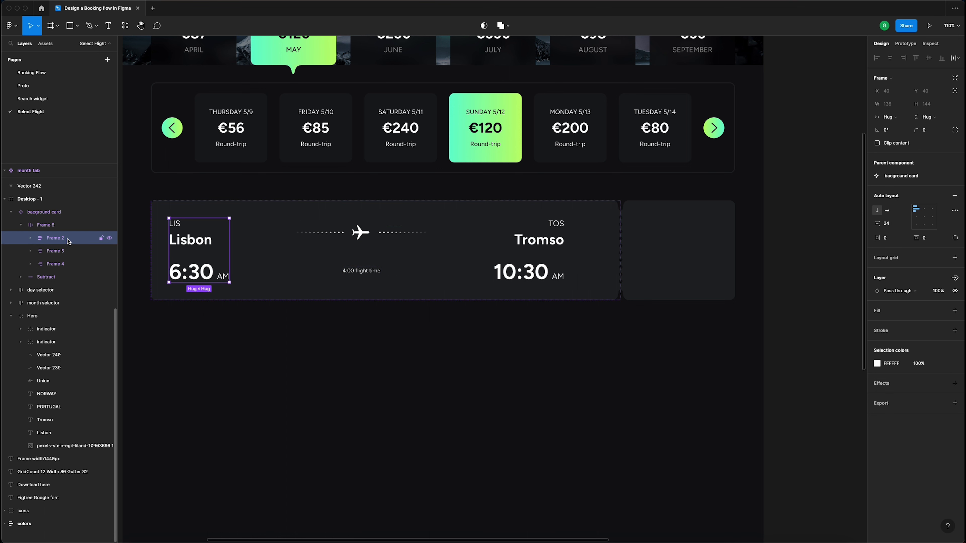
click(68, 252)
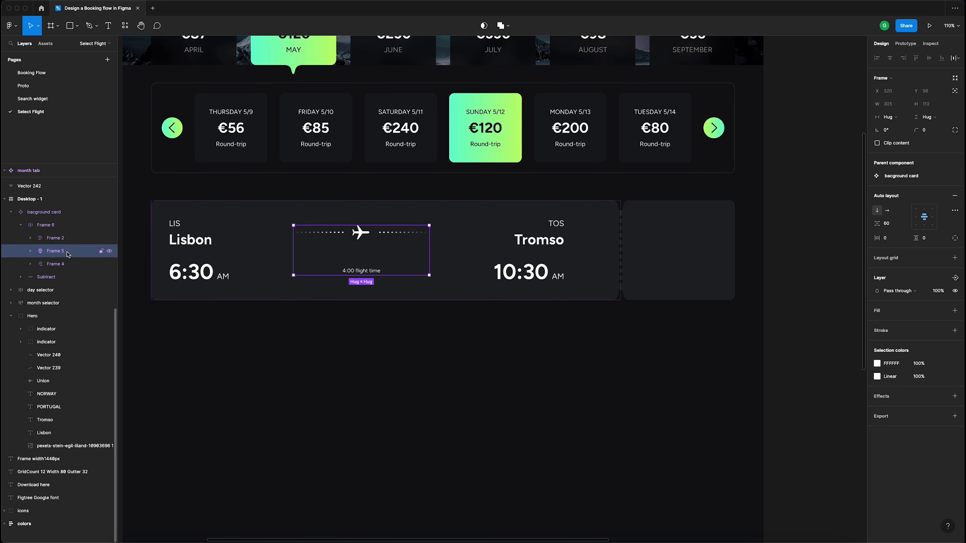
click(69, 265)
click(50, 226)
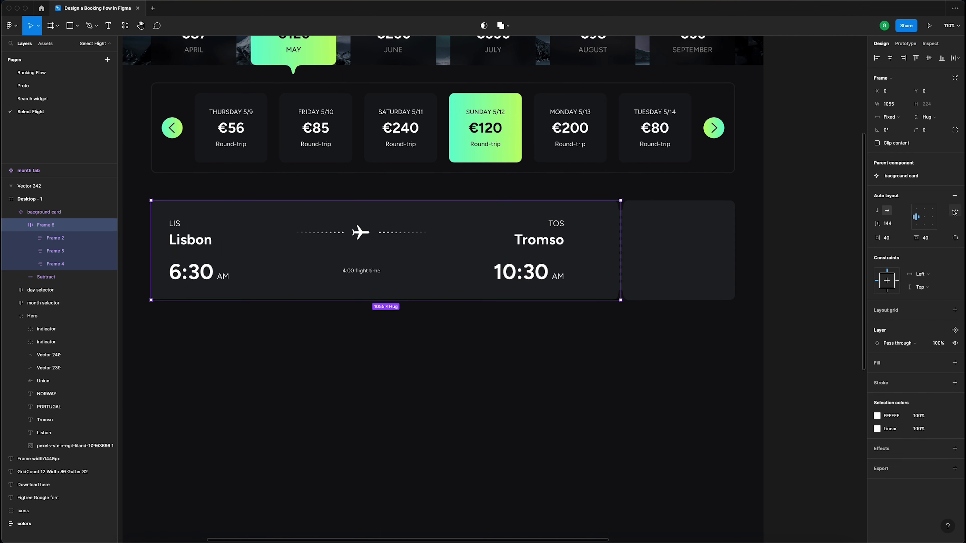
click(955, 210)
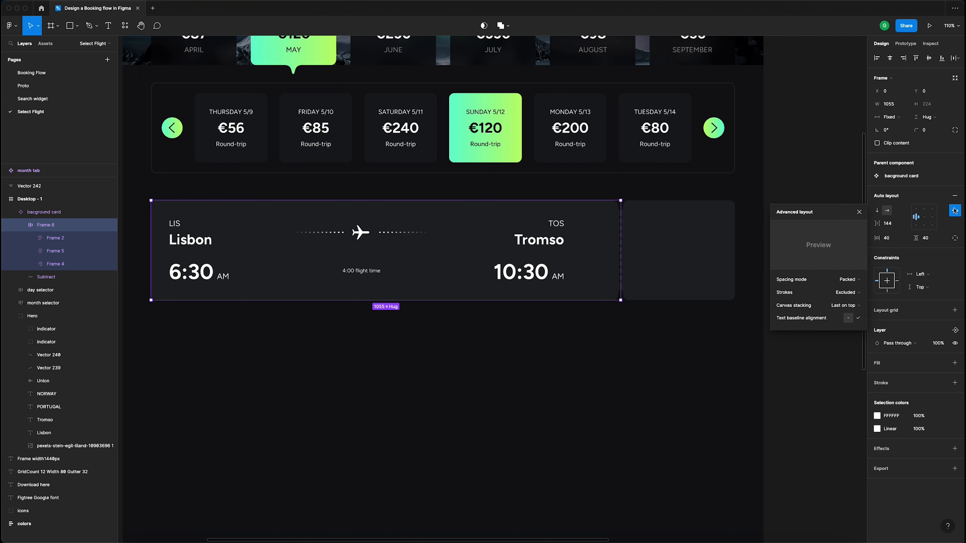
click(851, 280)
click(848, 292)
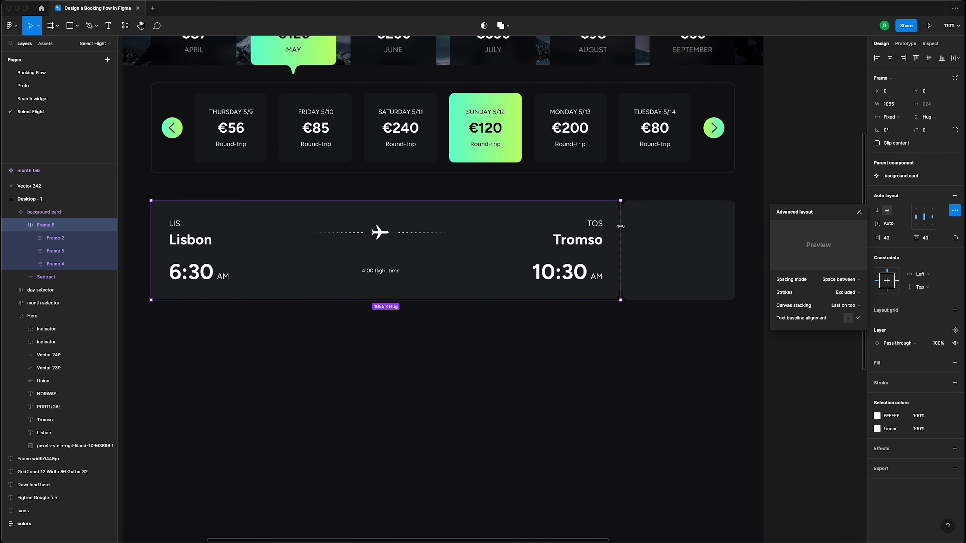
click(859, 213)
click(799, 199)
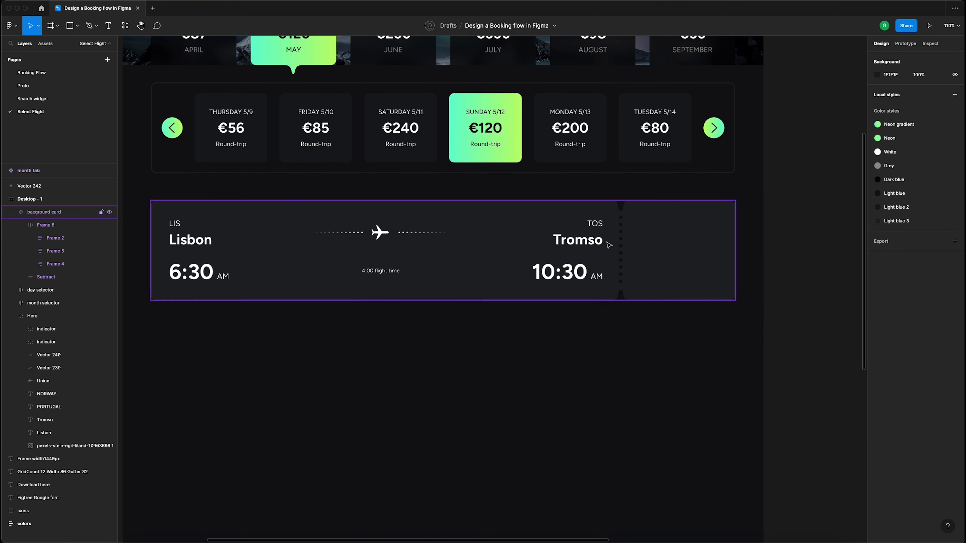
- Examine the ticket card's flight details, perforation and empty stub section
click(590, 239)
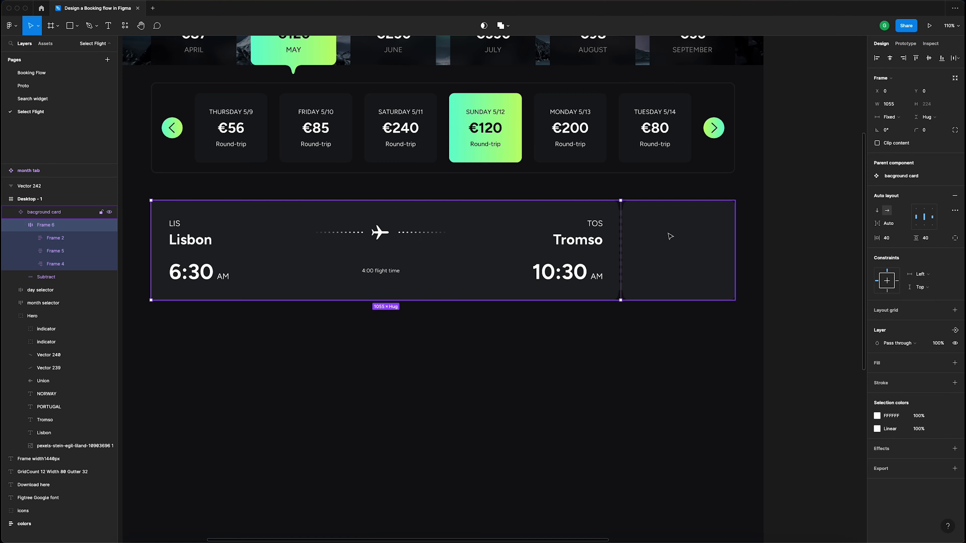
click(797, 228)
scroll(798, 230, down, 1)
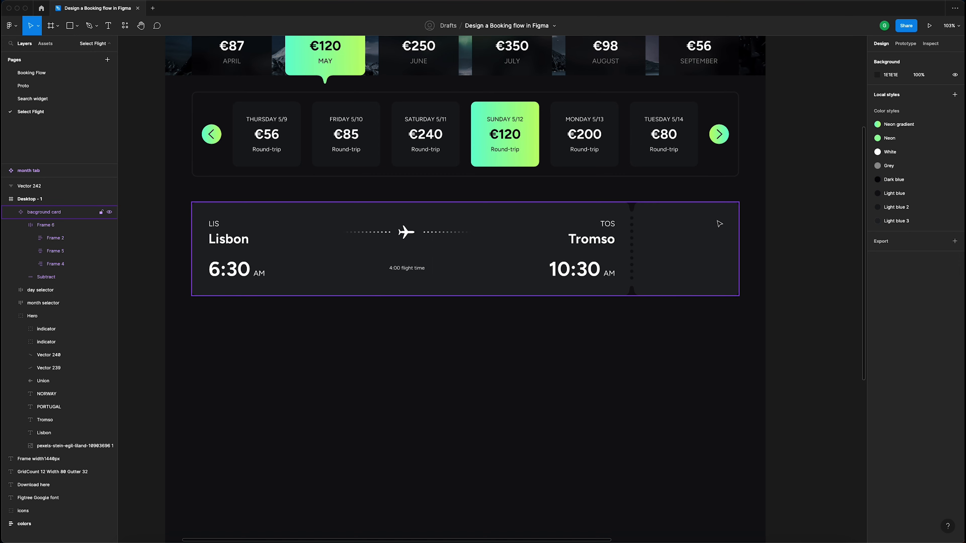
scroll(754, 232, up, 5)
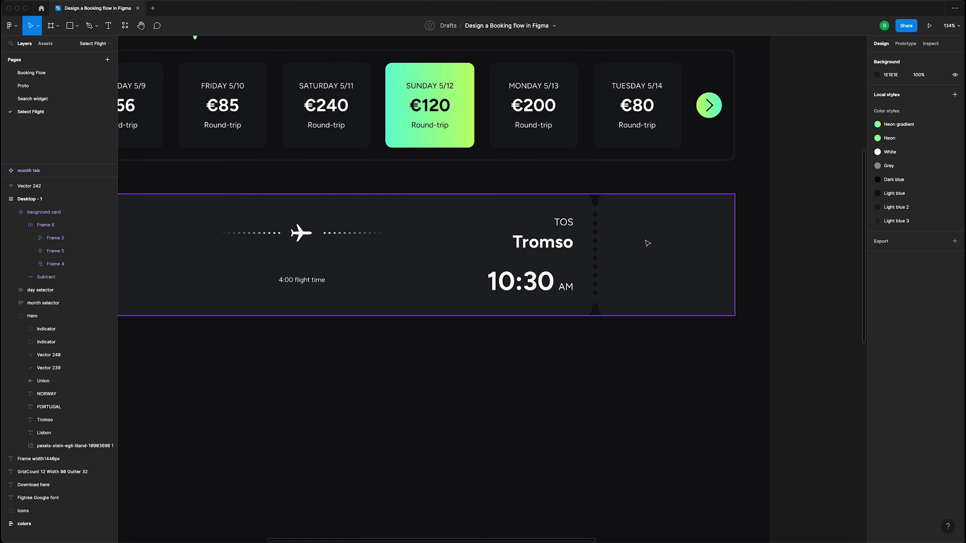
scroll(646, 240, down, 5)
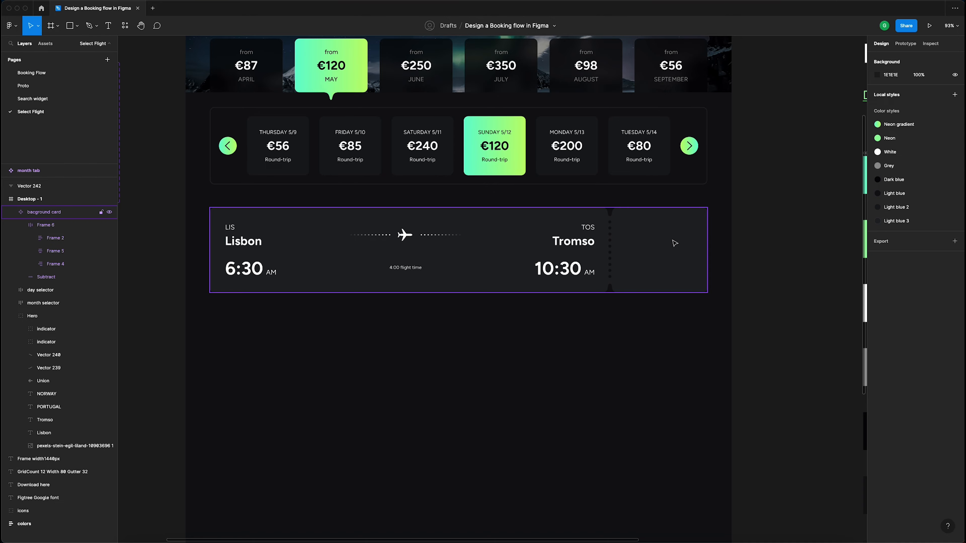
ctrl+scroll(656, 231, up, 5)
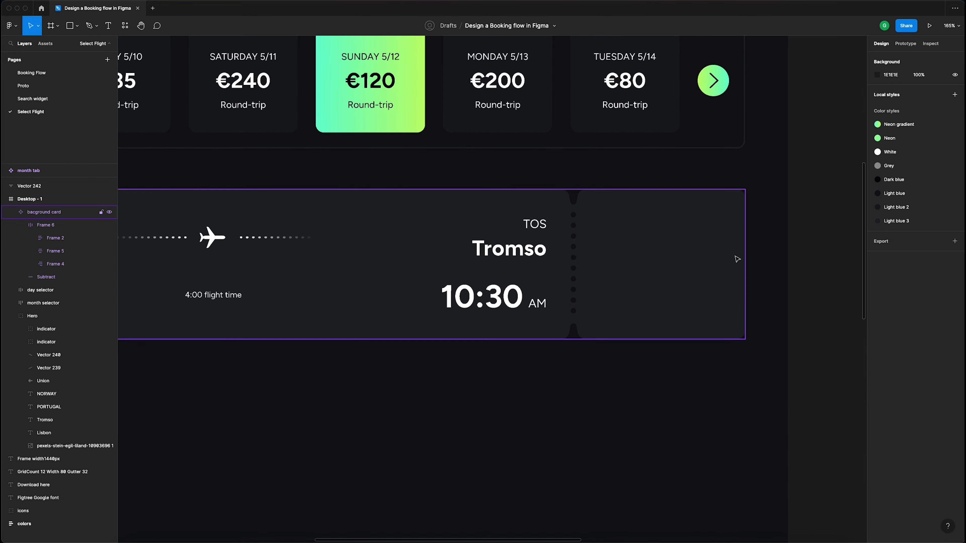
ctrl+scroll(716, 244, down, 4)
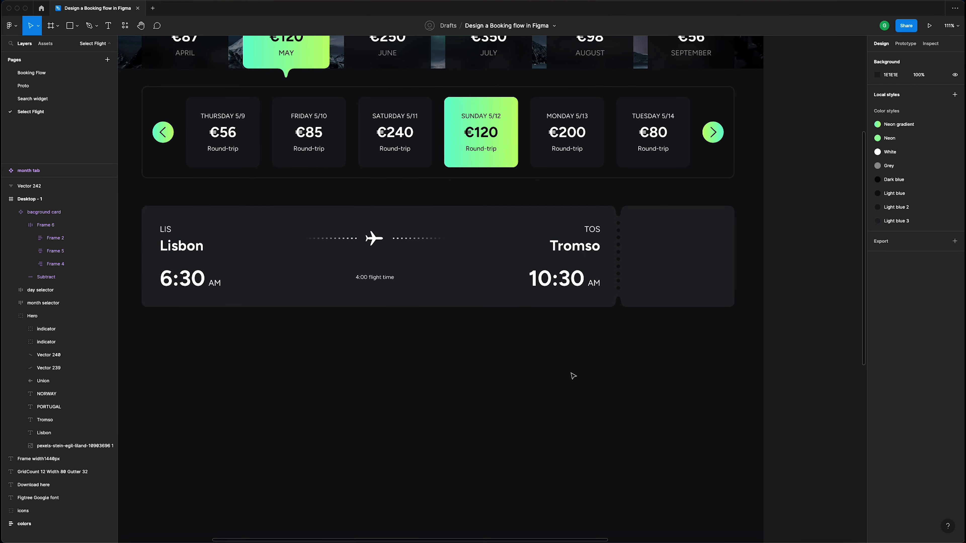
- Add the text "Standard price" in the empty area below the ticket card
ctrl+scroll(619, 379, up, 3)
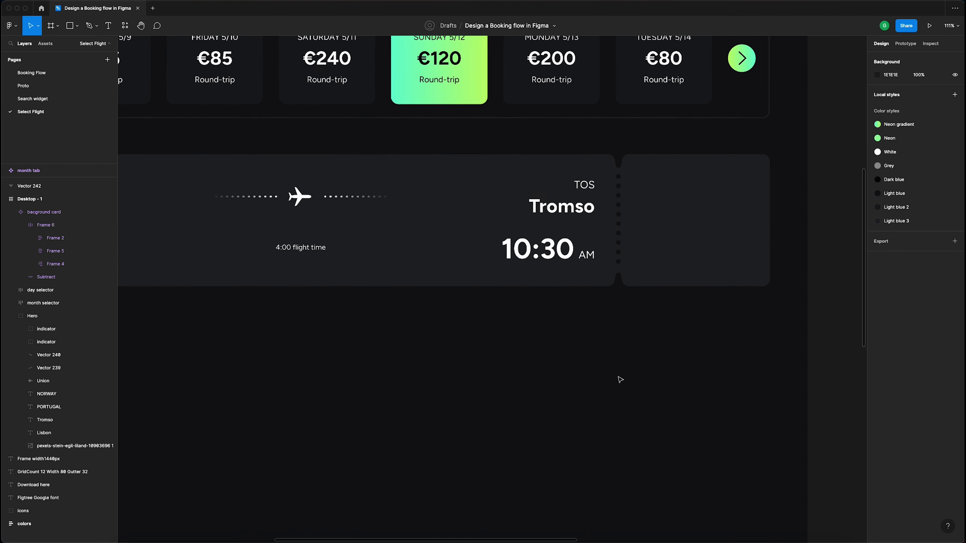
key(t)
click(571, 357)
text(S)
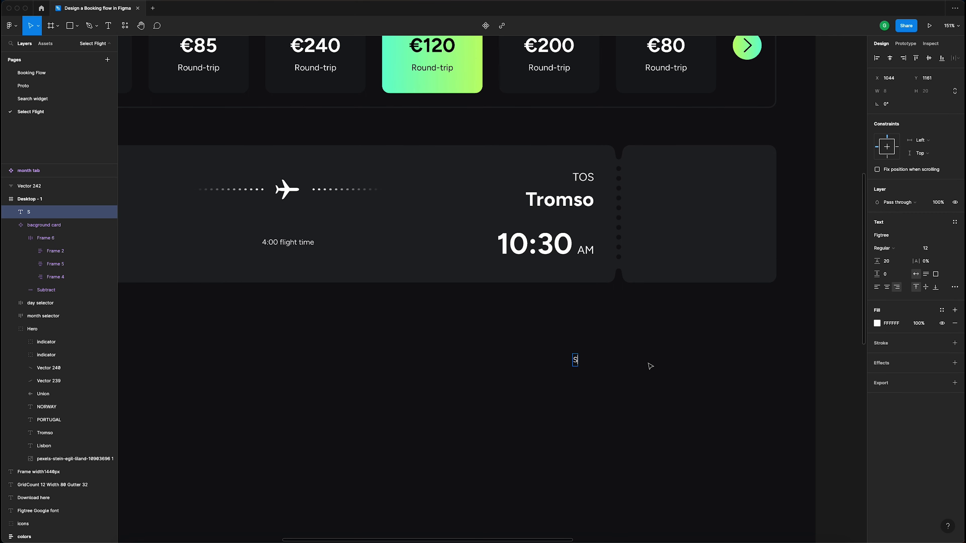
text(tandard pri)
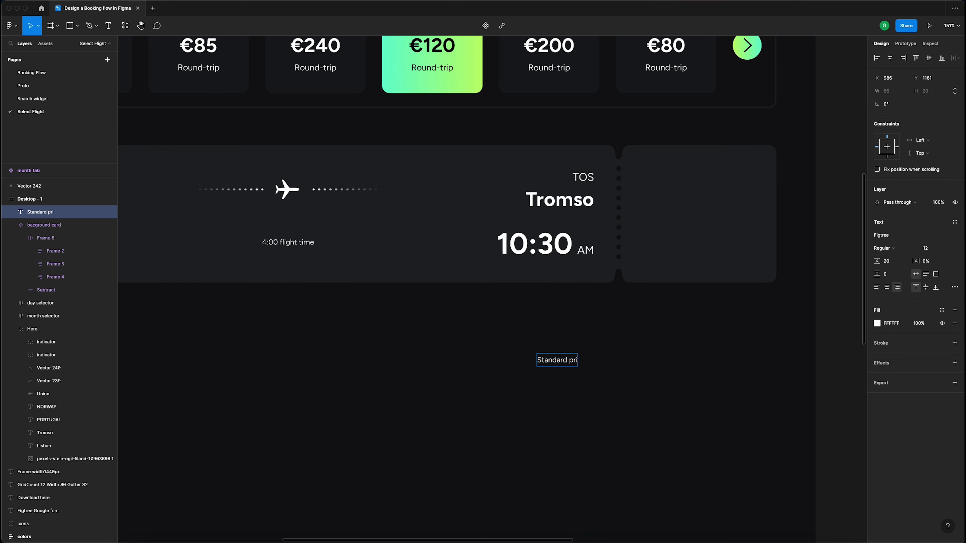
text(ce)
key(Escape)
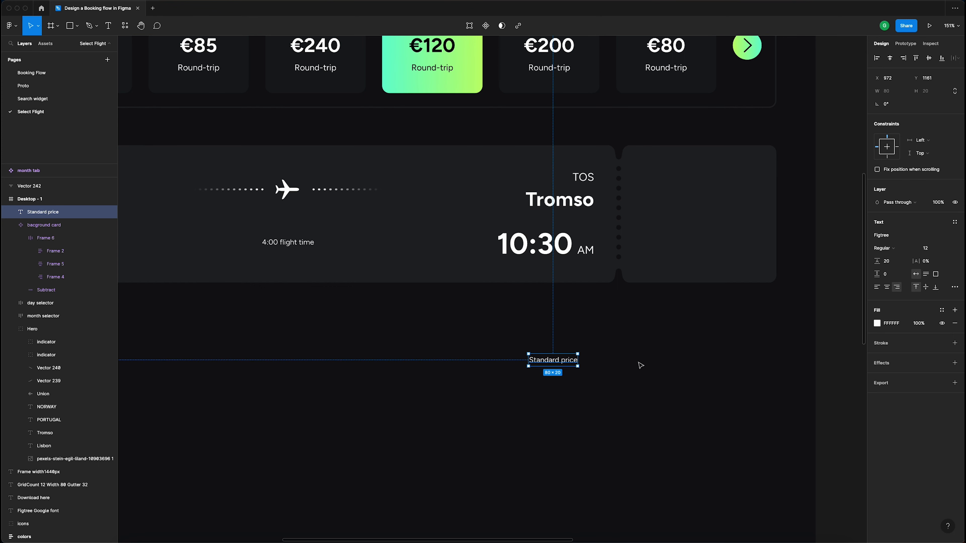
- Duplicate the Standard price label directly beneath itself and change the copy's text to "€120"
alt+drag(568, 364, 564, 384)
scroll(565, 384, down, 5)
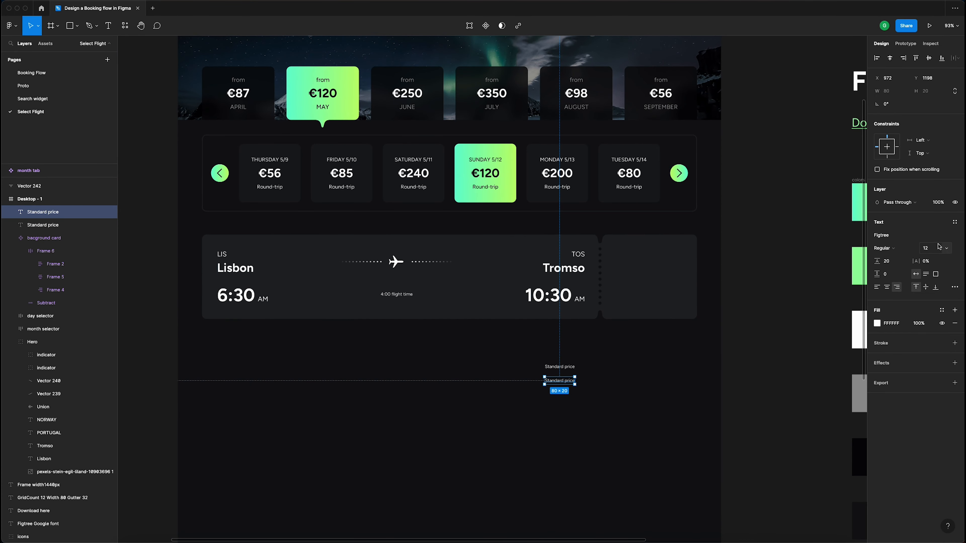
double_click(558, 381)
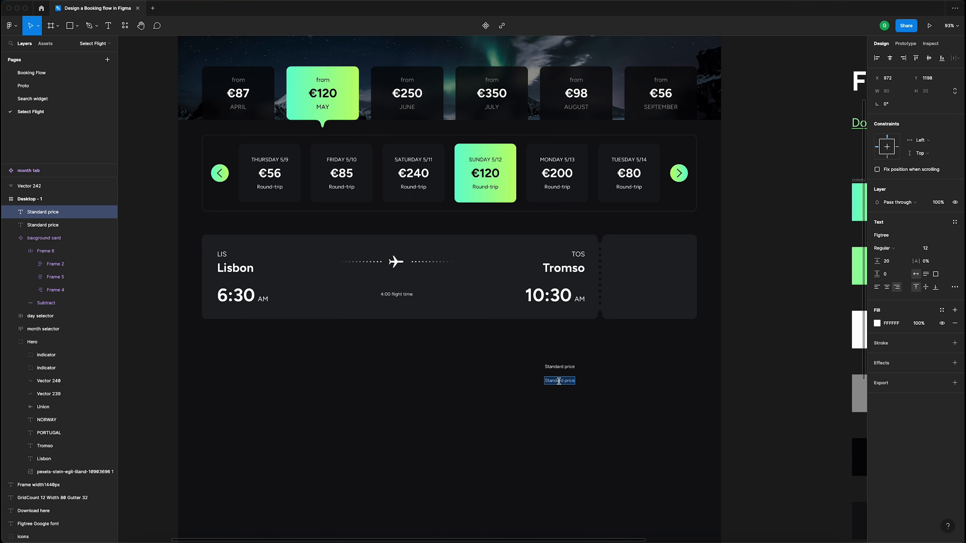
text(€120)
key(Escape)
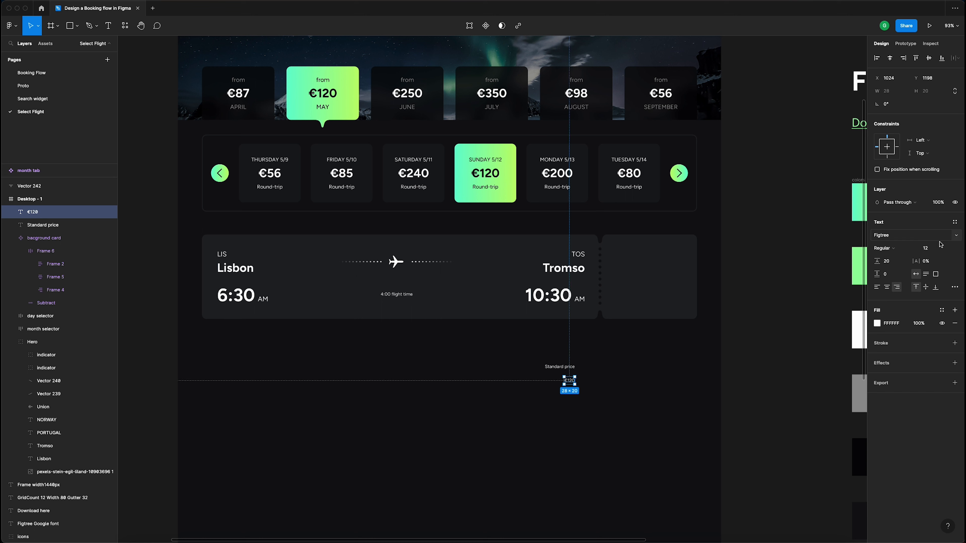
- Format the €120 text as Bold, size 32 with line height 48, and left-align it close beneath the Standard price label
click(936, 250)
text(32)
key(Return)
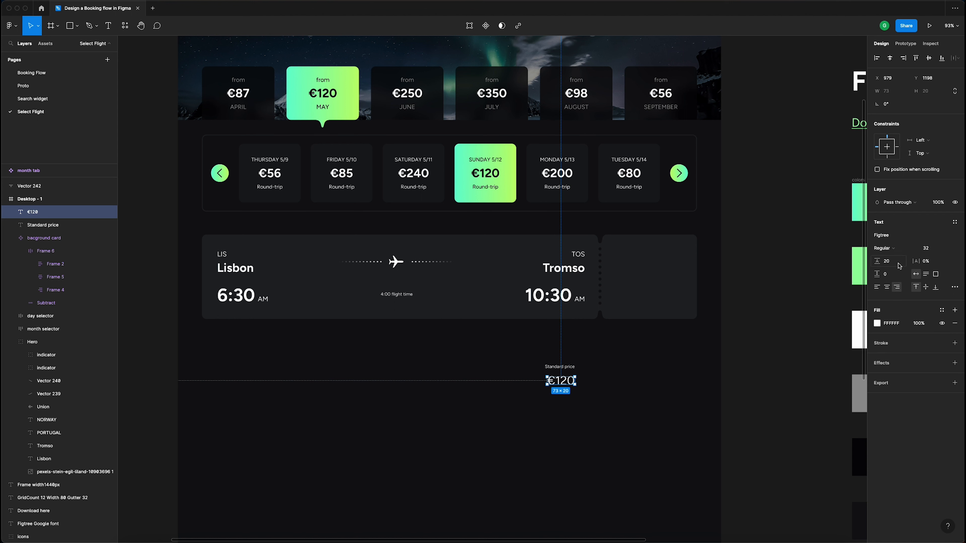
click(890, 247)
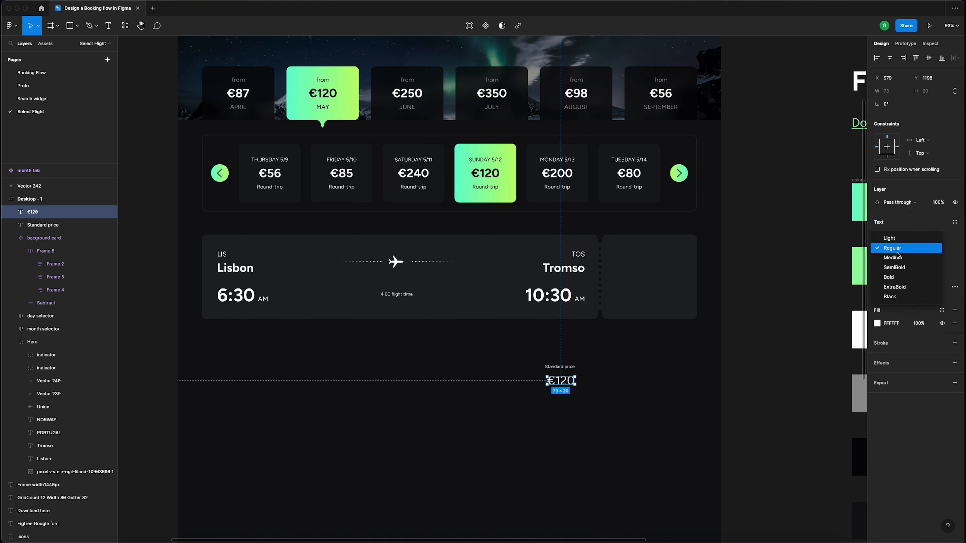
click(897, 281)
click(898, 264)
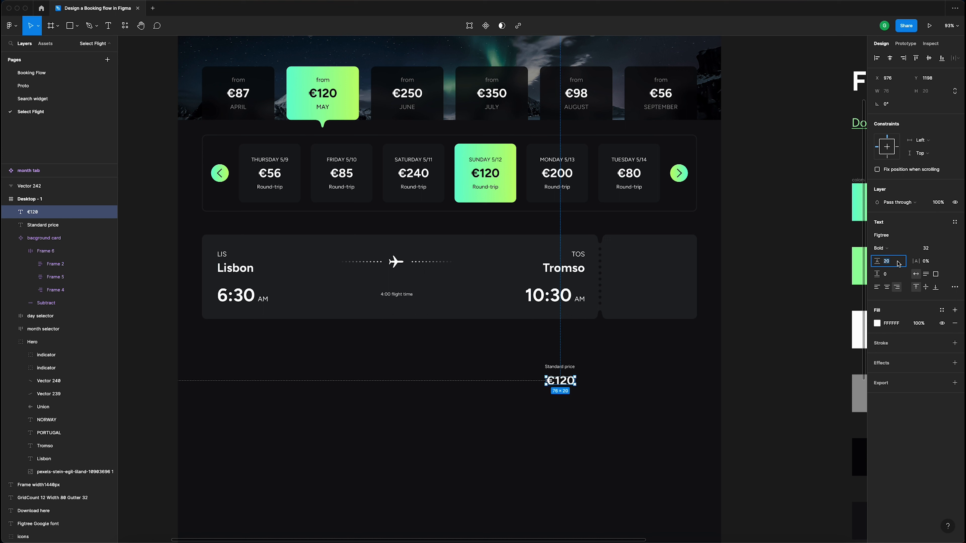
text(48)
key(Return)
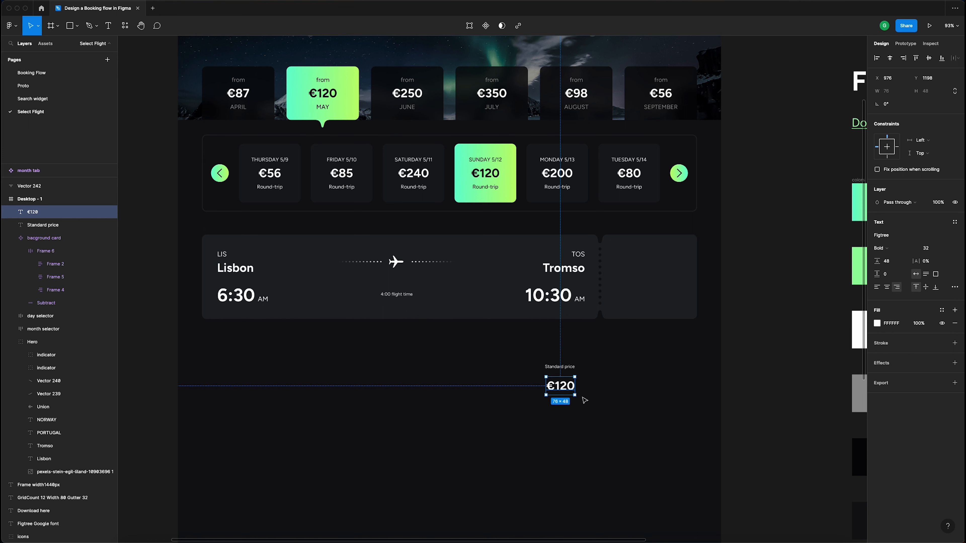
drag(567, 392, 565, 385)
click(622, 386)
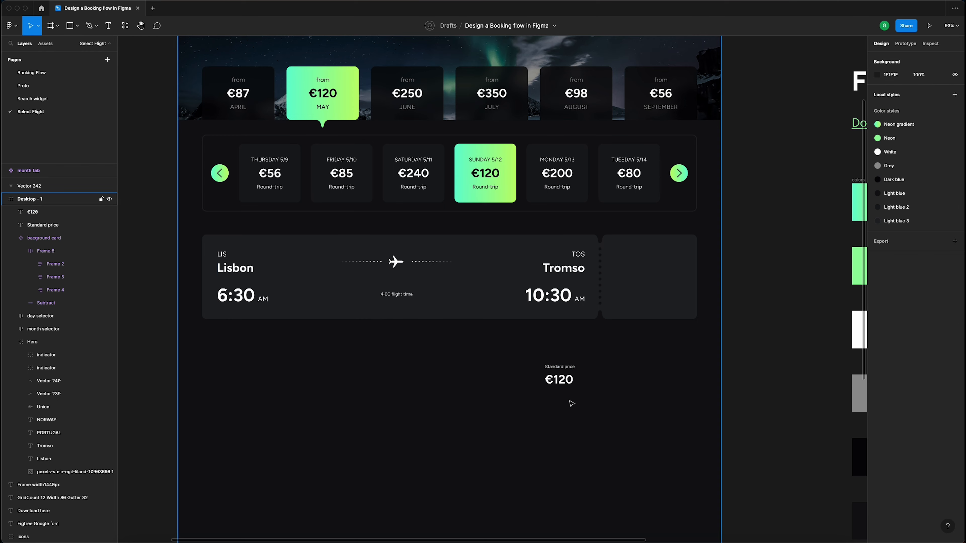
- Draw a 24 × 24 px circle just left of the Standard price and €120 texts
scroll(566, 399, up, 5)
scroll(566, 399, up, 5)
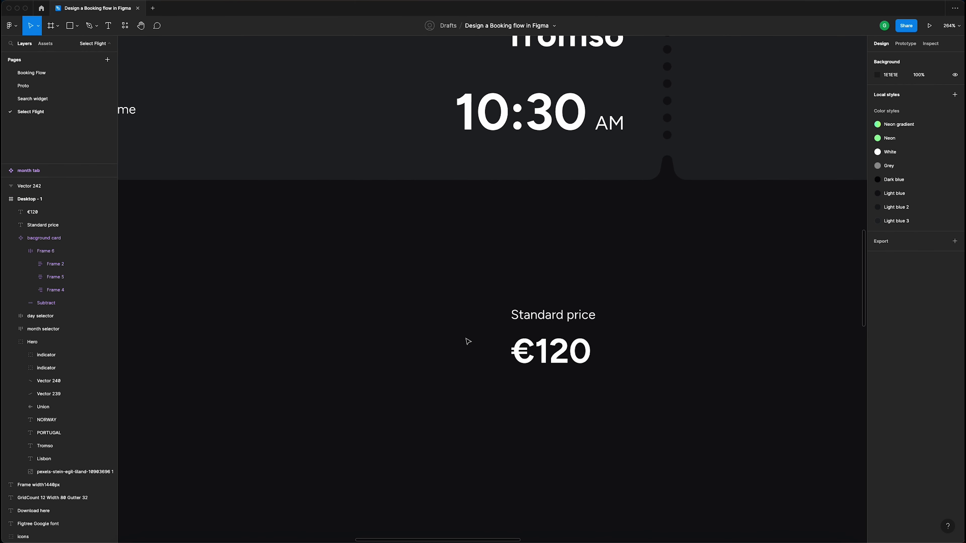
key(p)
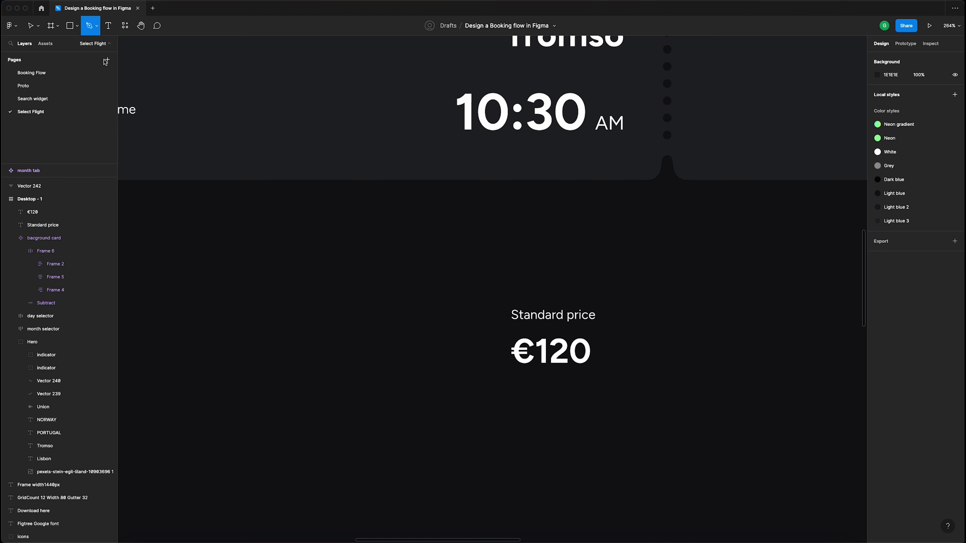
click(77, 25)
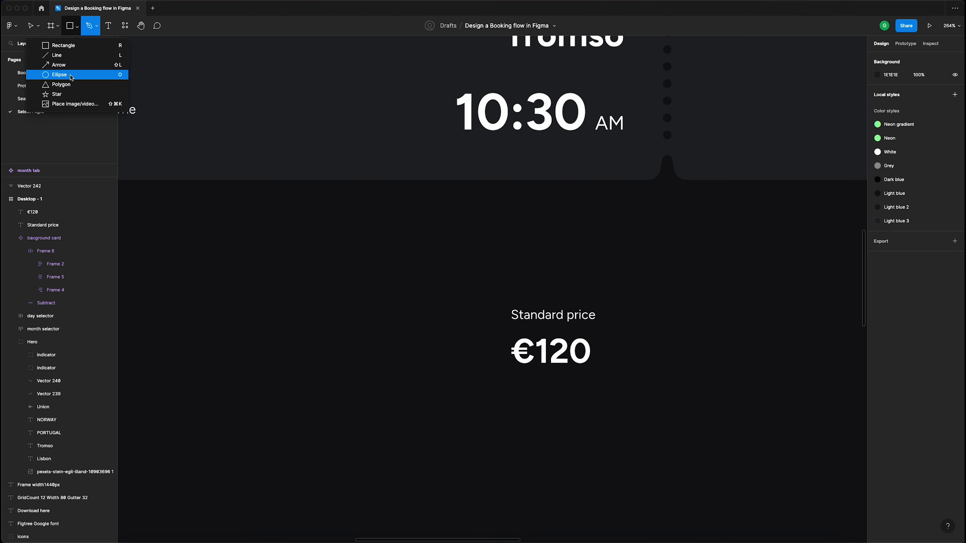
click(61, 75)
mouse_move(467, 326)
mouse_down()
mouse_move(494, 353)
mouse_move(479, 338)
mouse_up()
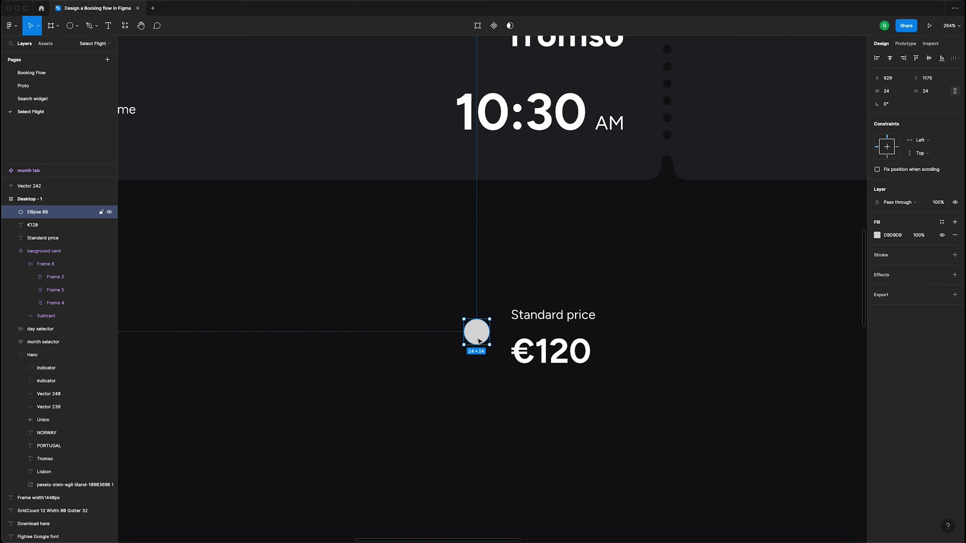
- Draw an open three-point check mark, 10 × 8 px, inside the circle with the Pen tool
scroll(478, 338, up, 10)
key(p)
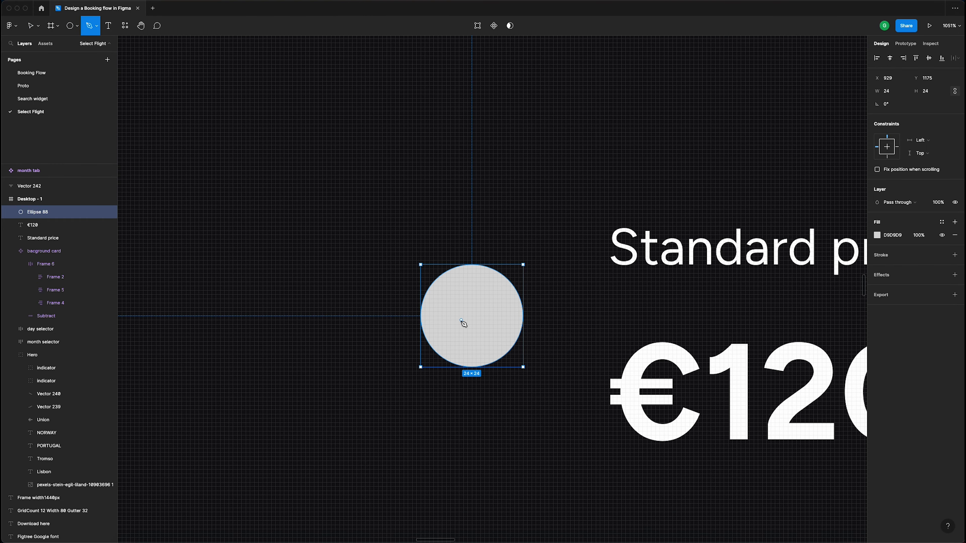
click(450, 316)
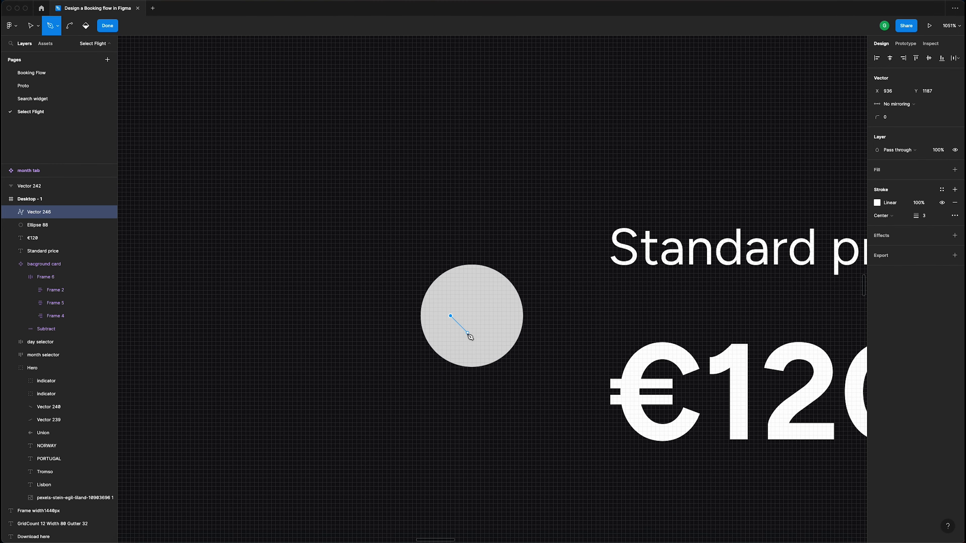
click(468, 333)
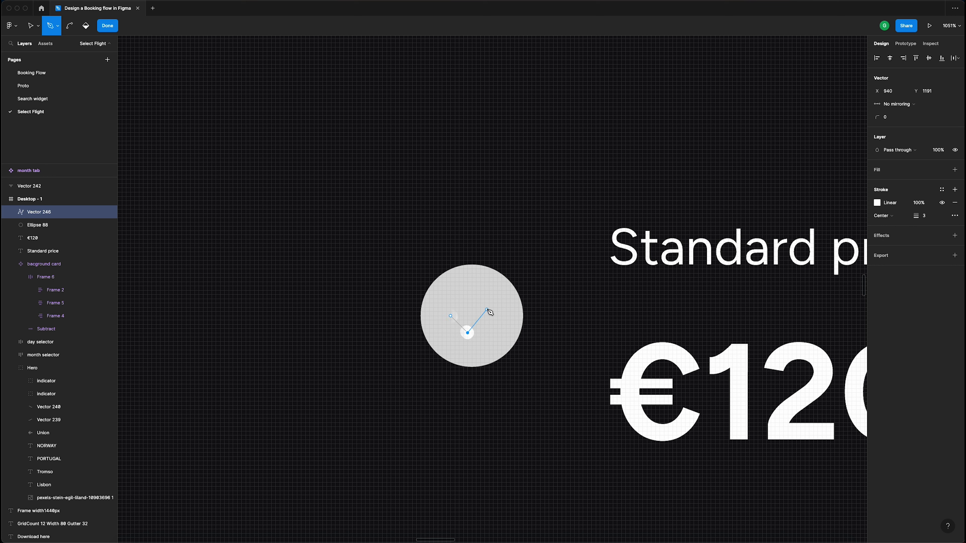
click(493, 298)
key(Escape)
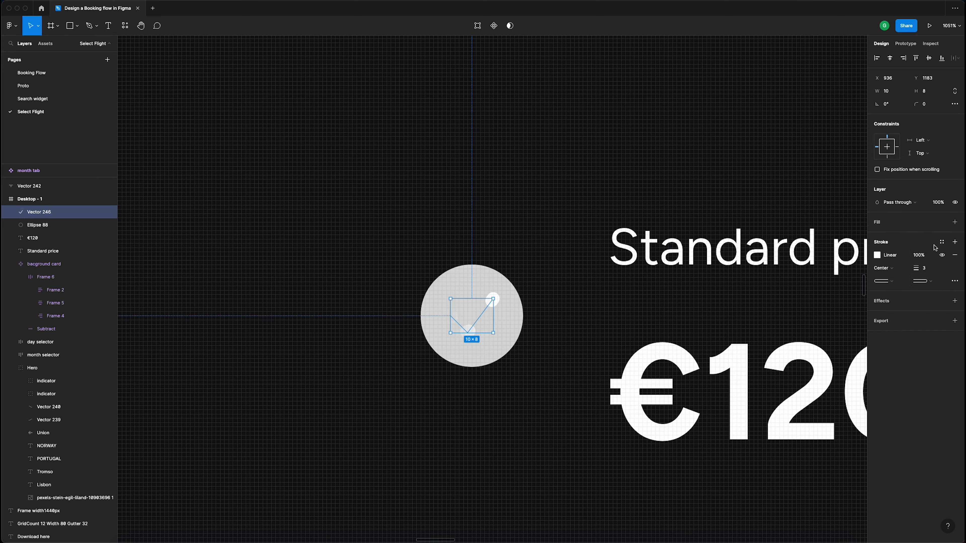
- Give the check mark a solid Dark blue stroke with a weight of 2
click(941, 242)
click(924, 290)
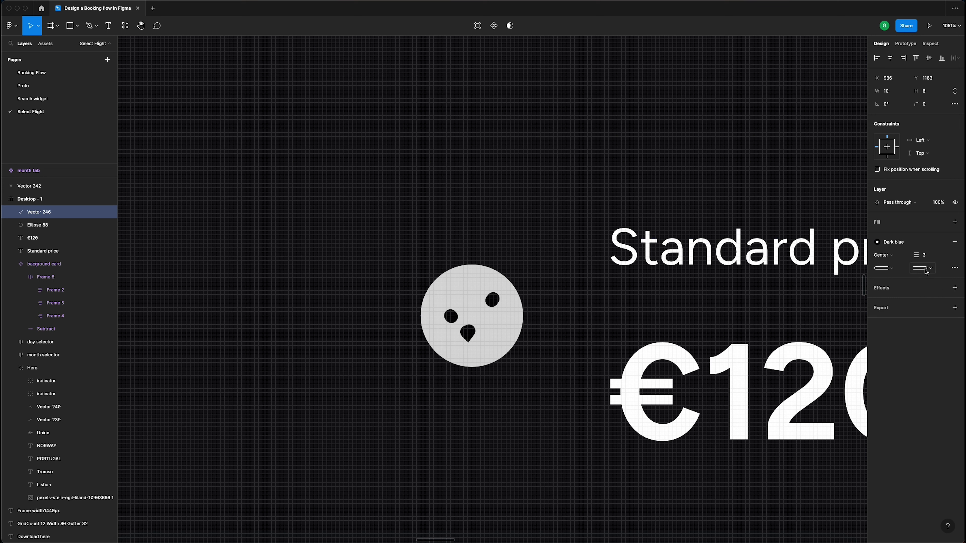
click(930, 256)
text(2)
key(Return)
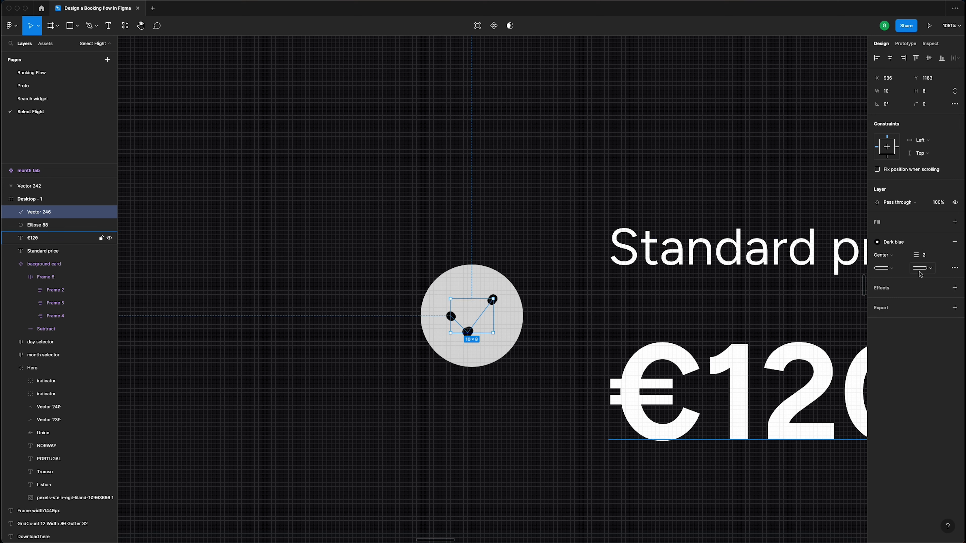
click(954, 267)
click(851, 289)
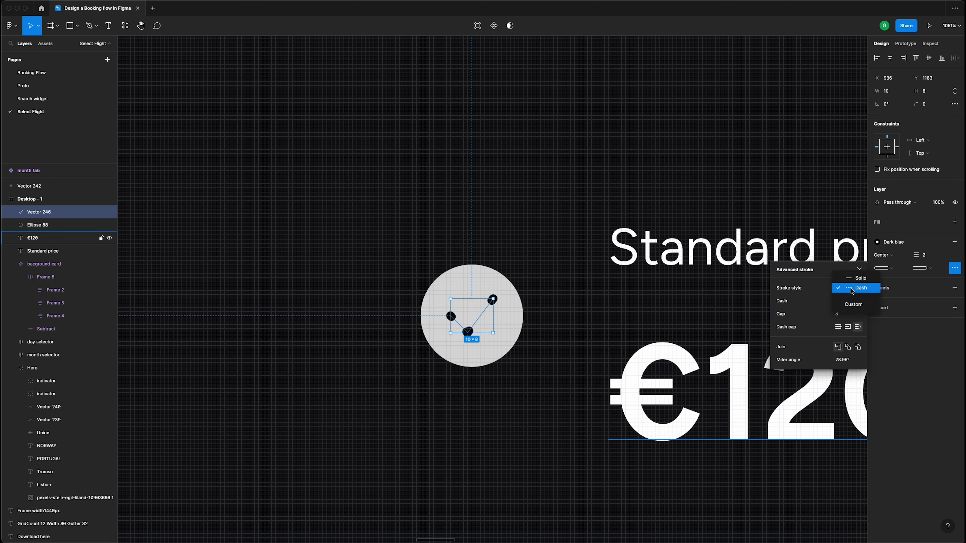
click(852, 289)
click(488, 189)
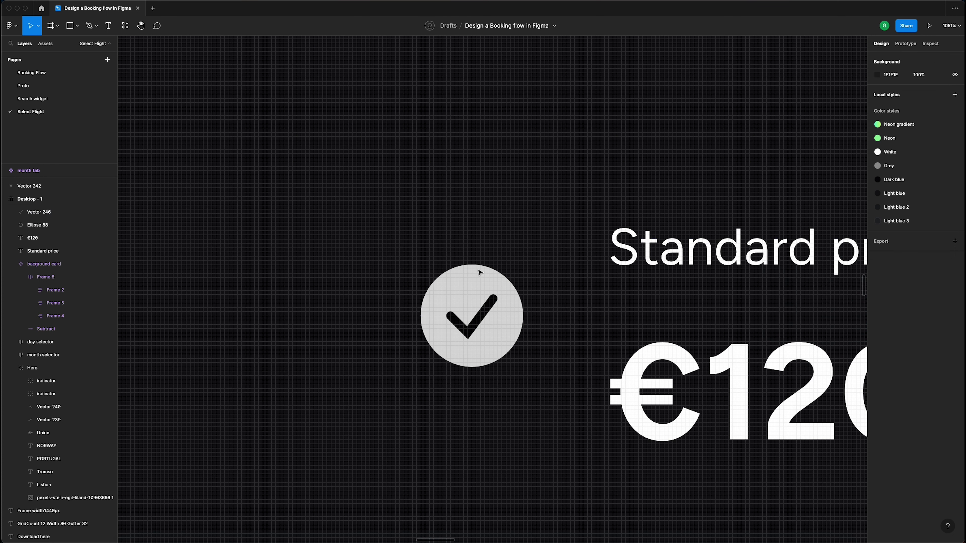
- Fill the circle with the Dark blue style and set the check mark's stroke to the White style
click(480, 270)
click(941, 222)
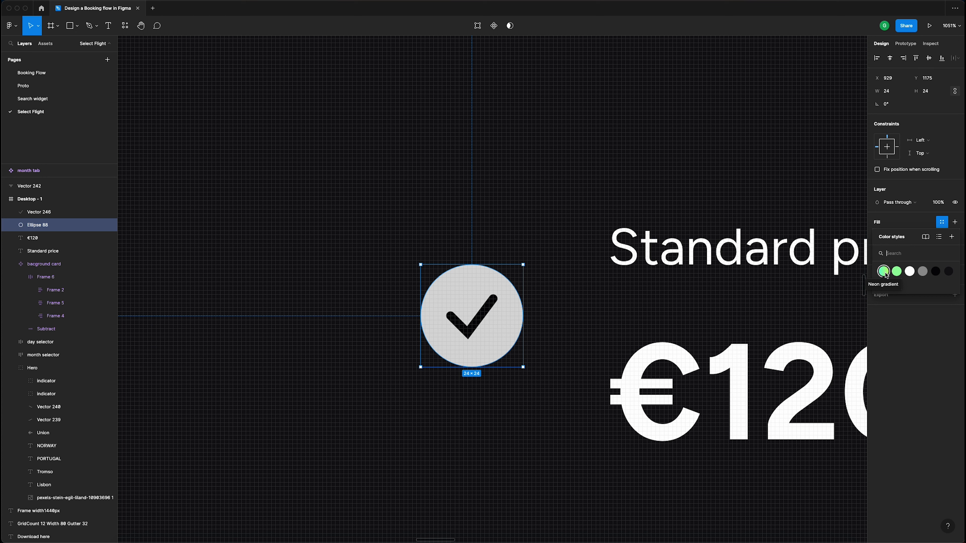
click(935, 271)
click(489, 306)
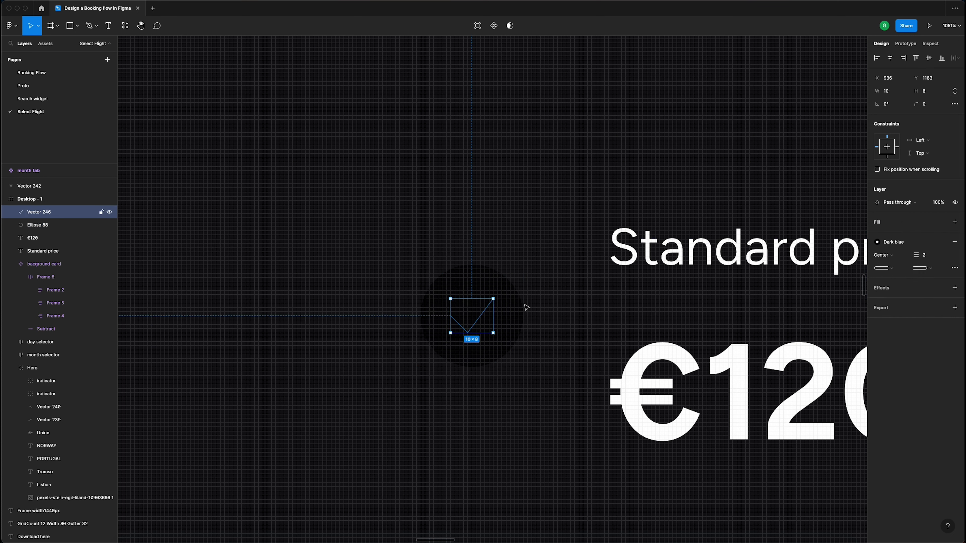
click(919, 244)
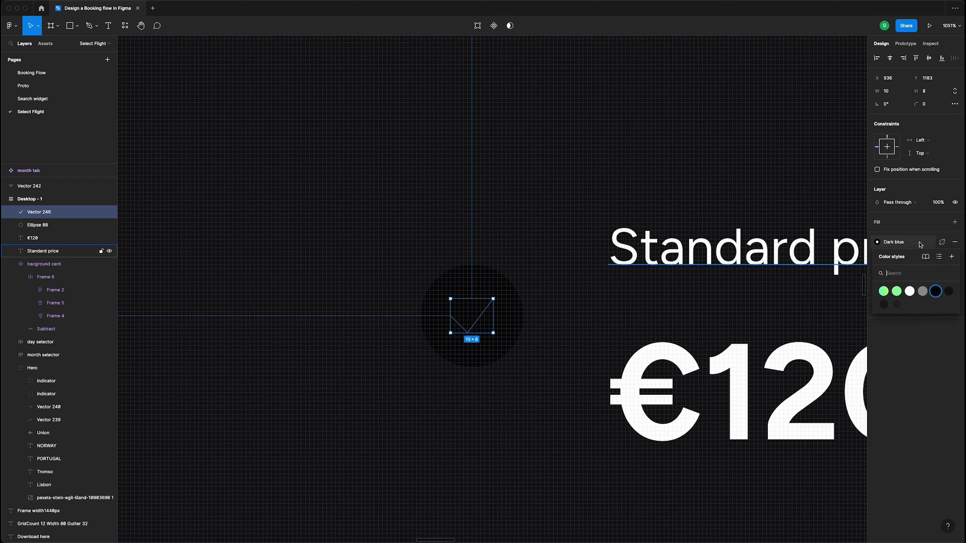
click(909, 291)
click(603, 134)
- Group the check mark with its circle and move the group slightly down and right, nearer the price texts
scroll(603, 133, down, 5)
drag(672, 108, 478, 181)
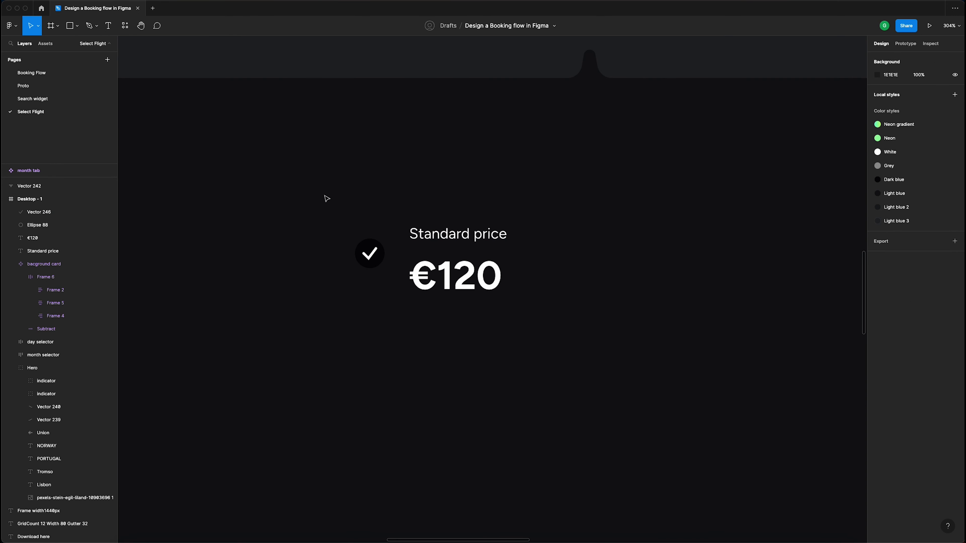
drag(318, 189, 560, 344)
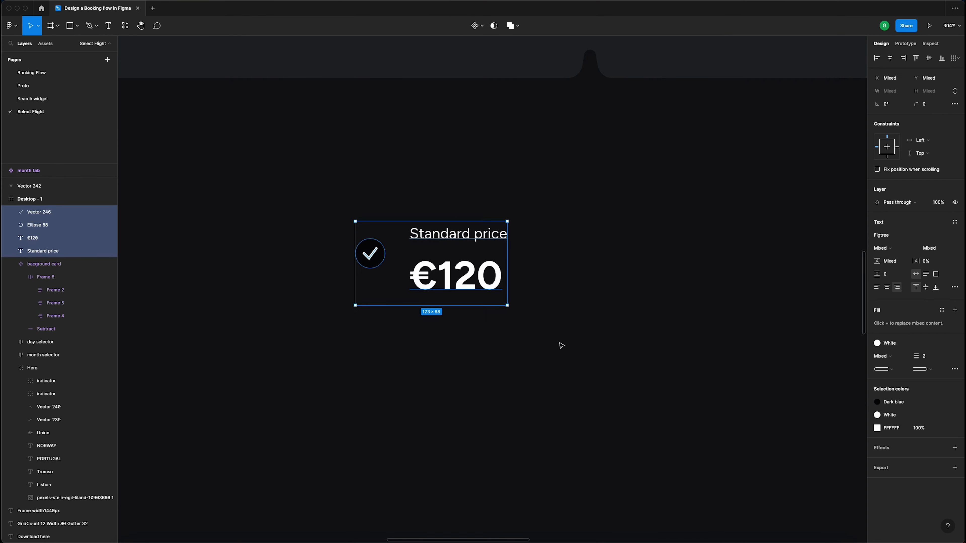
click(356, 206)
drag(346, 225, 402, 290)
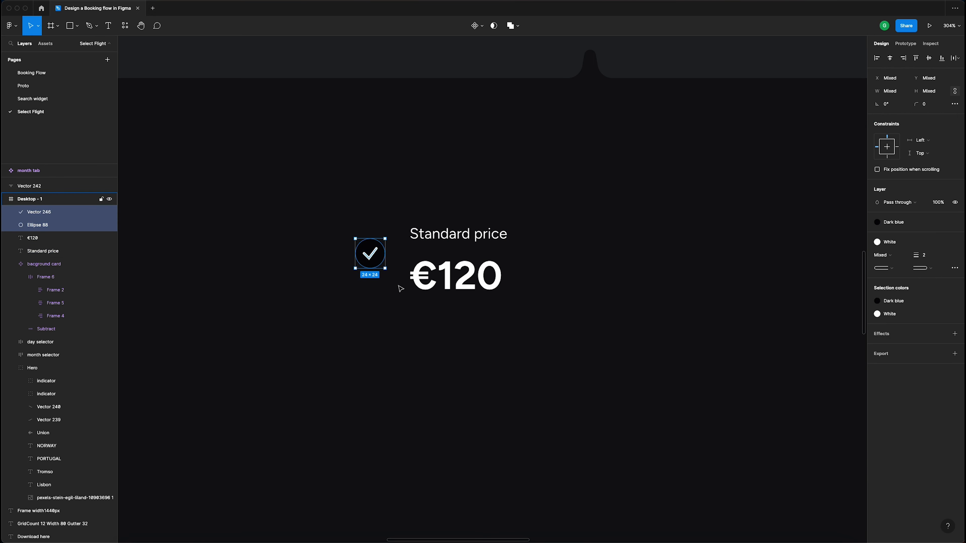
key(super+g)
drag(374, 253, 377, 260)
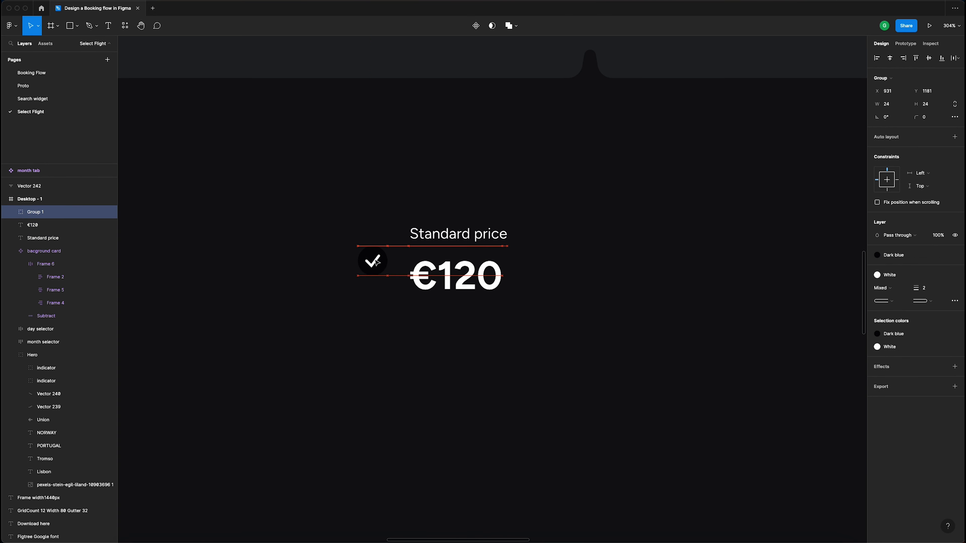
- Combine the Standard price and €120 texts into a vertical auto layout frame
drag(403, 209, 530, 327)
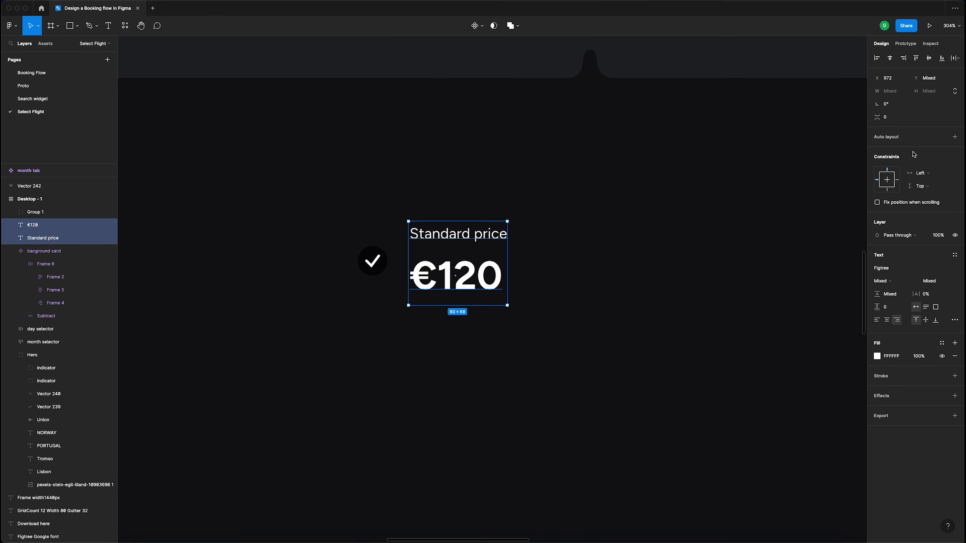
click(955, 137)
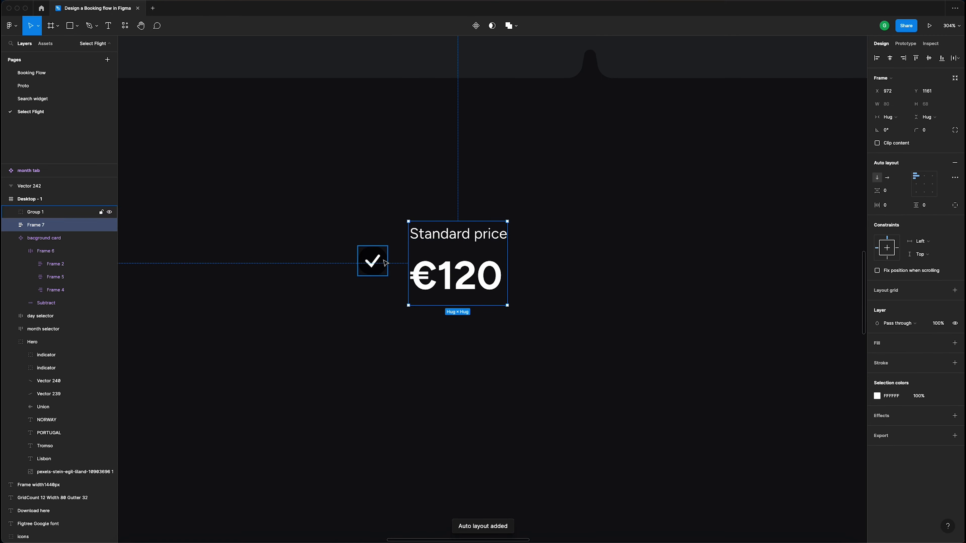
- Combine the check mark group and the Standard price text frame into one horizontal auto layout frame
click(373, 261)
drag(319, 207, 358, 238)
drag(435, 280, 574, 340)
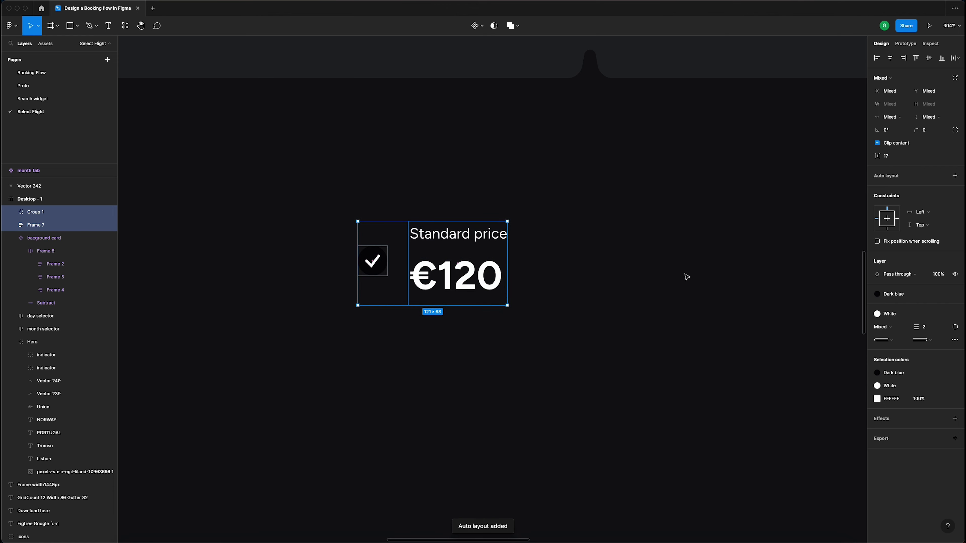
click(573, 308)
drag(613, 314, 301, 211)
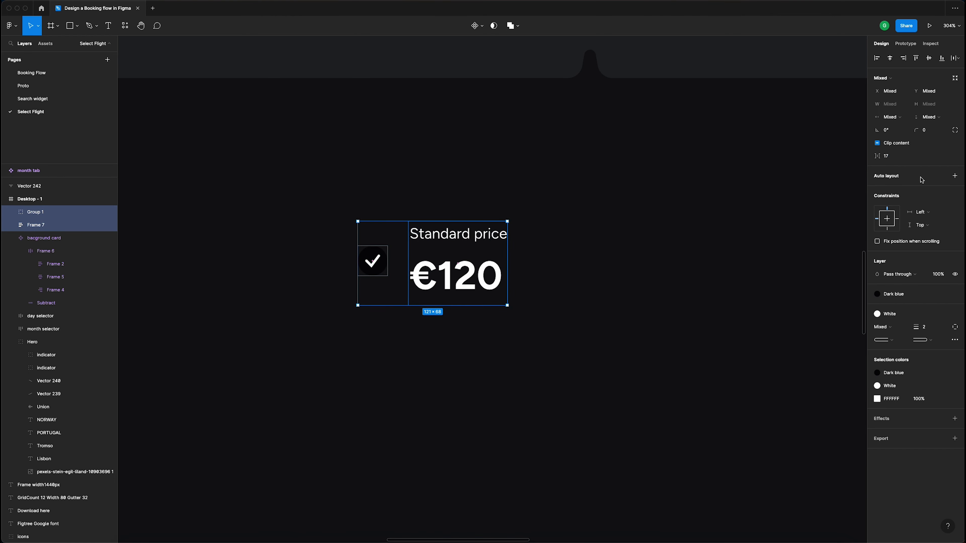
click(956, 178)
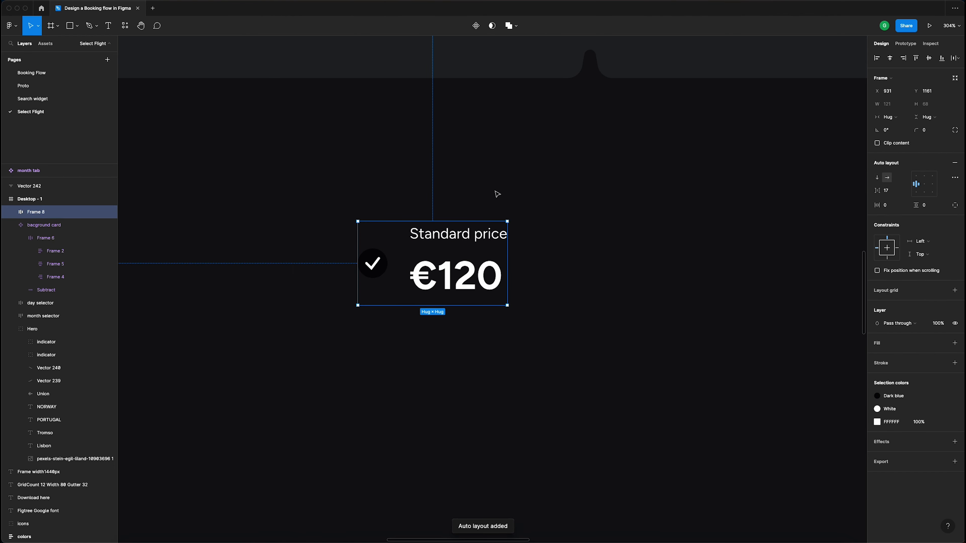
- Move the price frame out of the desktop frame to the empty canvas below the day tab component
scroll(498, 194, down, 5)
scroll(493, 212, left, 3)
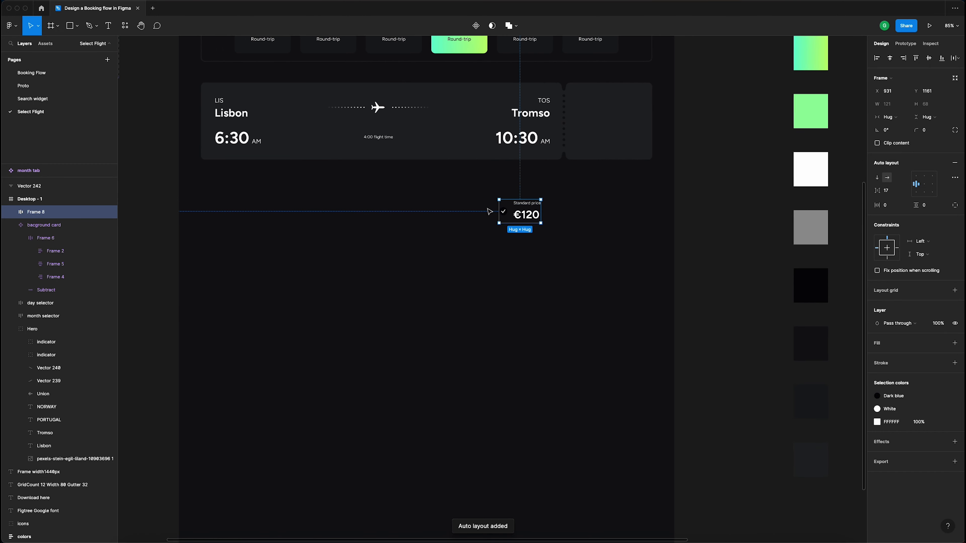
scroll(524, 210, down, 1)
scroll(524, 210, down, 3)
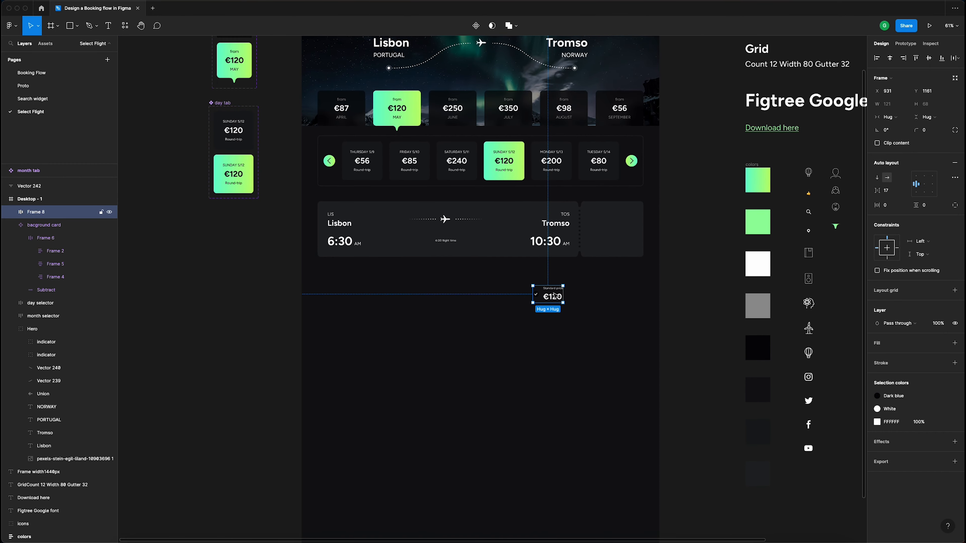
drag(554, 298, 238, 232)
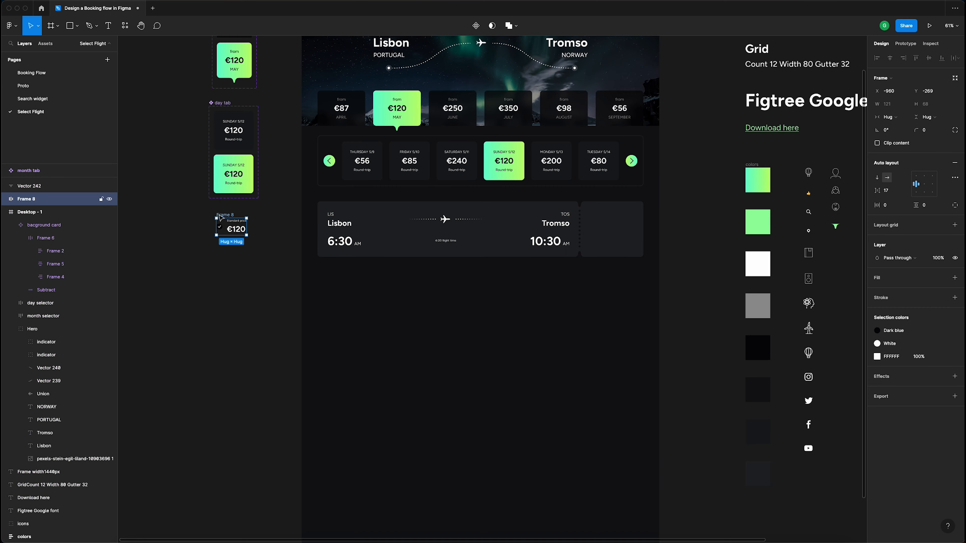
- Set the price frame's horizontal and vertical padding to 16 and its item spacing to 16
scroll(219, 217, up, 5)
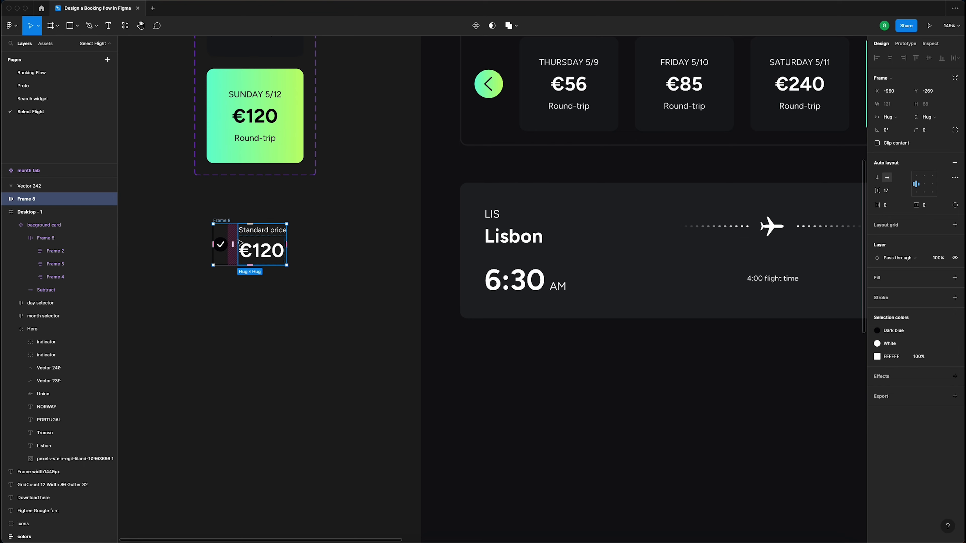
scroll(230, 244, up, 5)
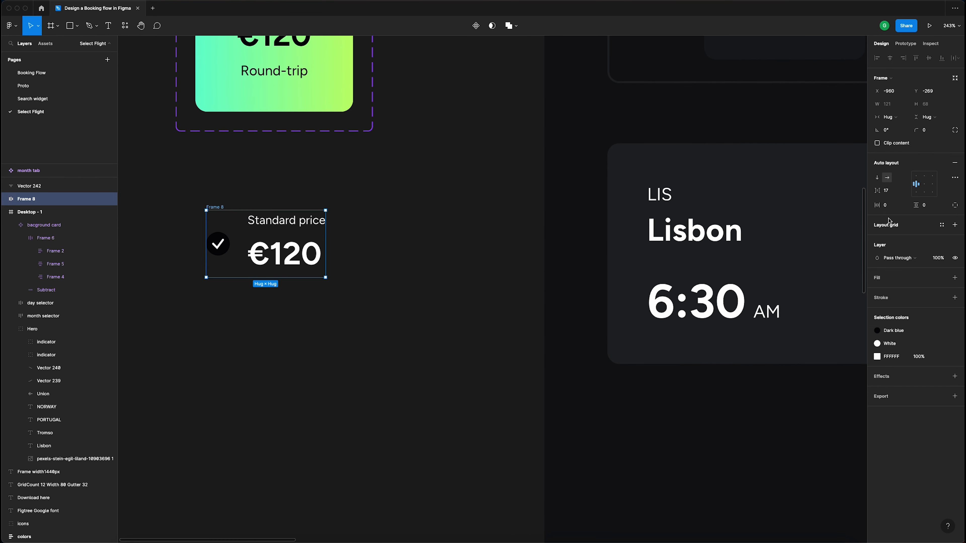
click(894, 208)
text(16)
key(Tab)
text(1)
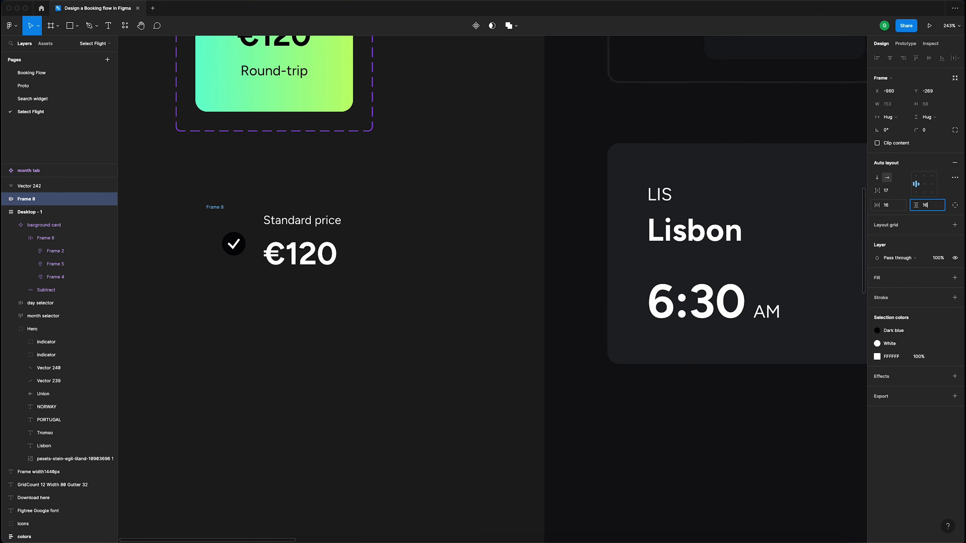
text(6)
key(Return)
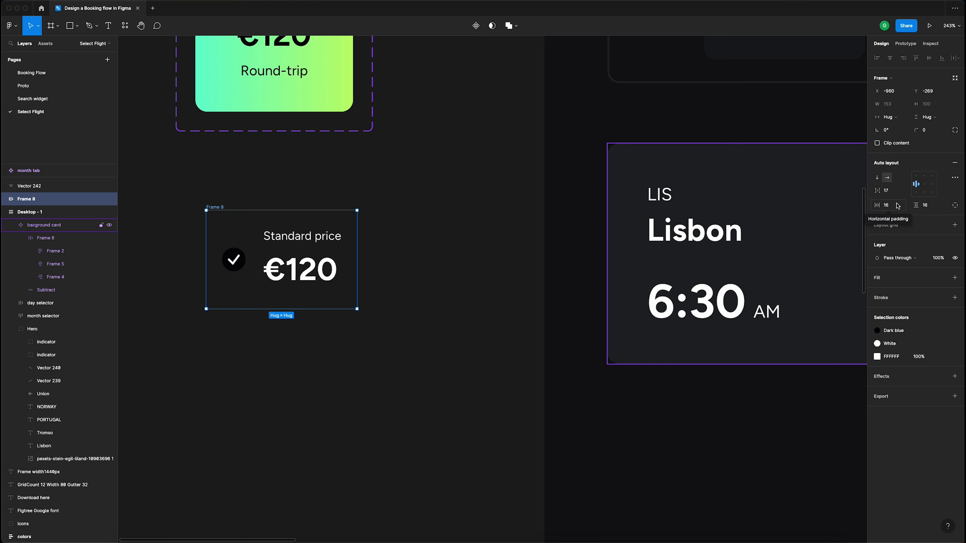
click(895, 192)
text(16)
key(Return)
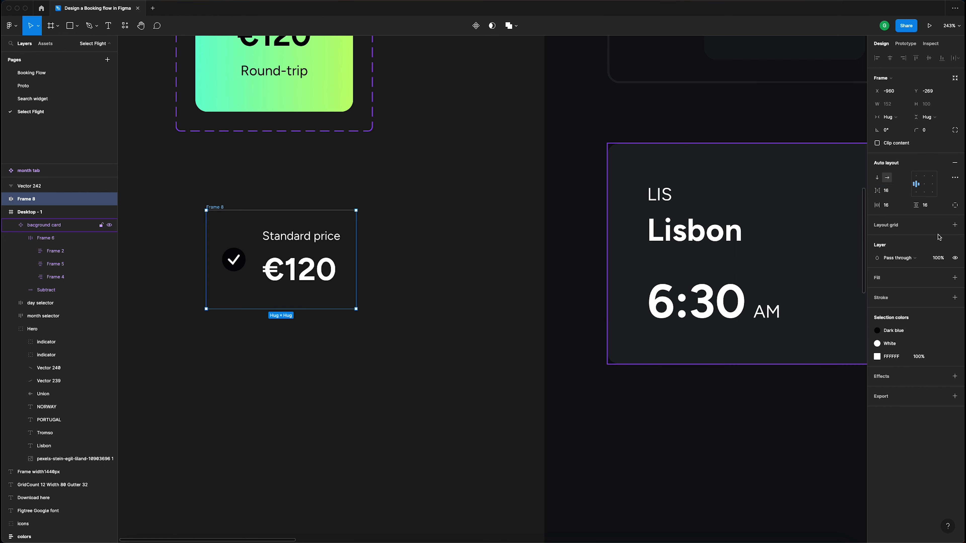
- Fill the price frame with the Light blue 2 color style and move it slightly up and left
click(943, 279)
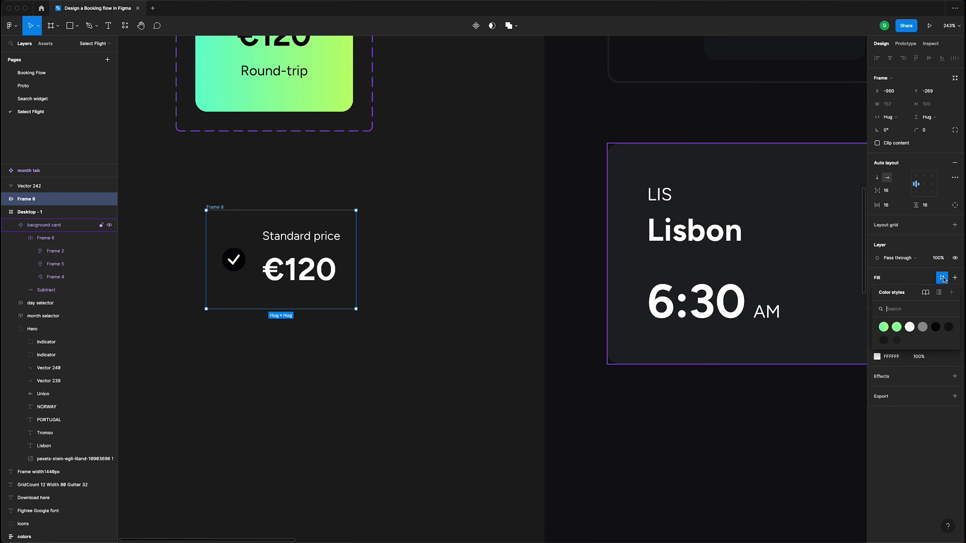
click(937, 328)
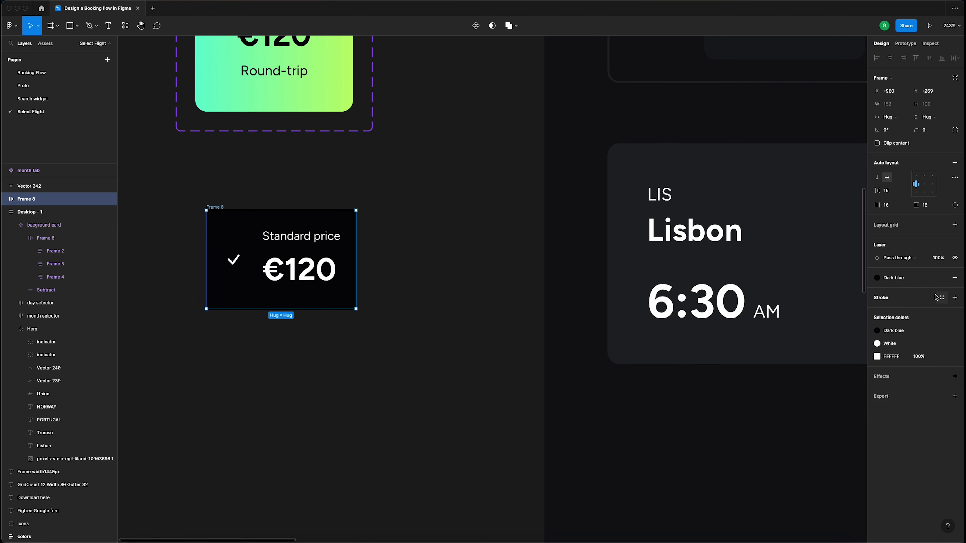
click(943, 278)
click(896, 340)
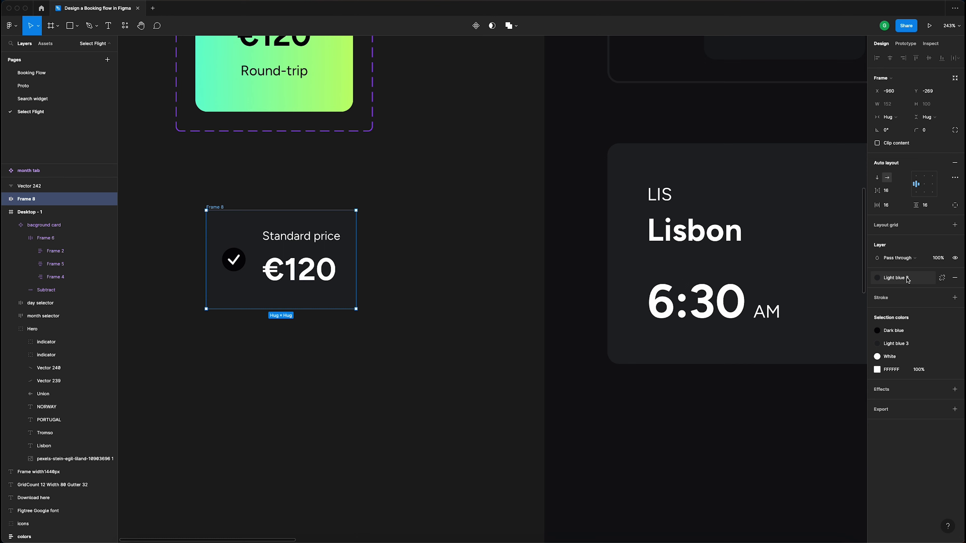
click(451, 185)
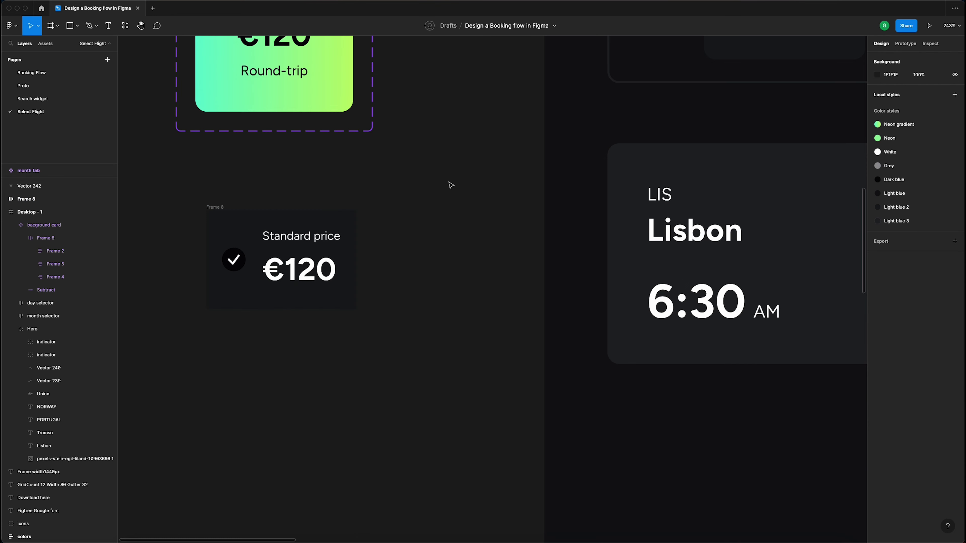
drag(213, 208, 198, 201)
- Round the price frame's corners with a radius of 12
scroll(307, 193, down, 3)
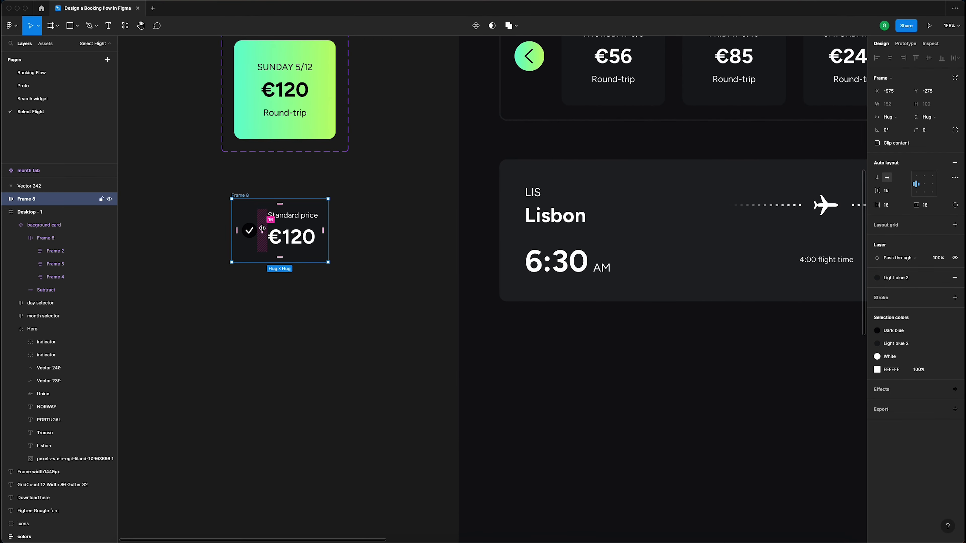
scroll(262, 228, up, 3)
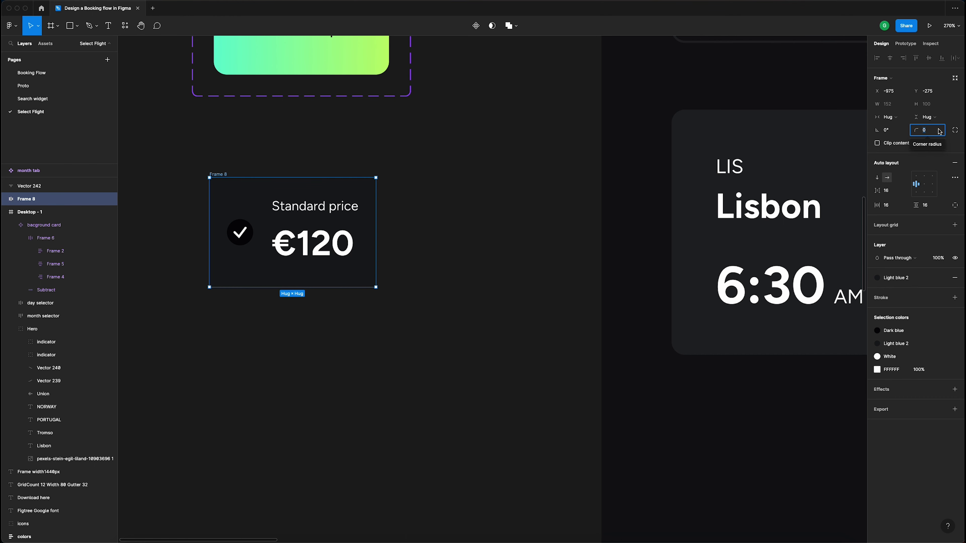
text(12)
key(Return)
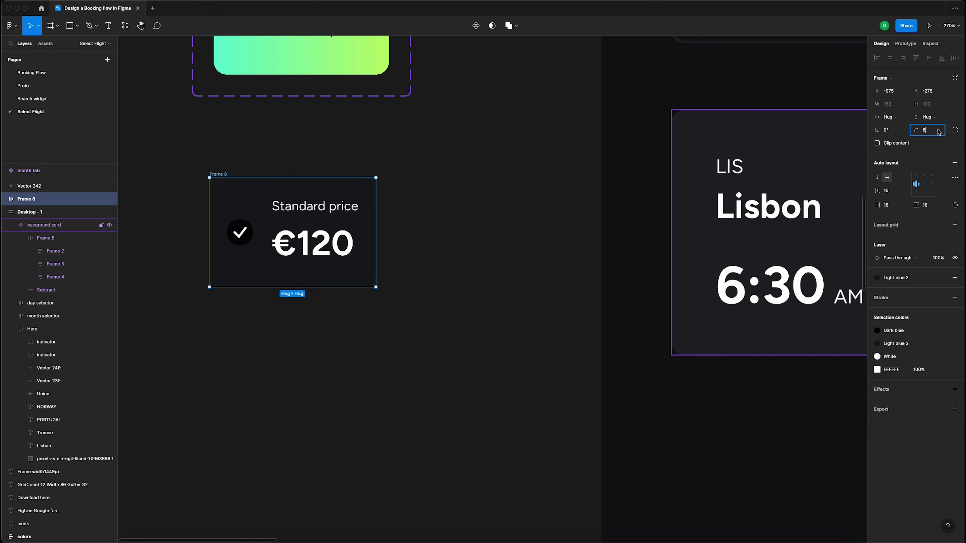
text(12)
key(Return)
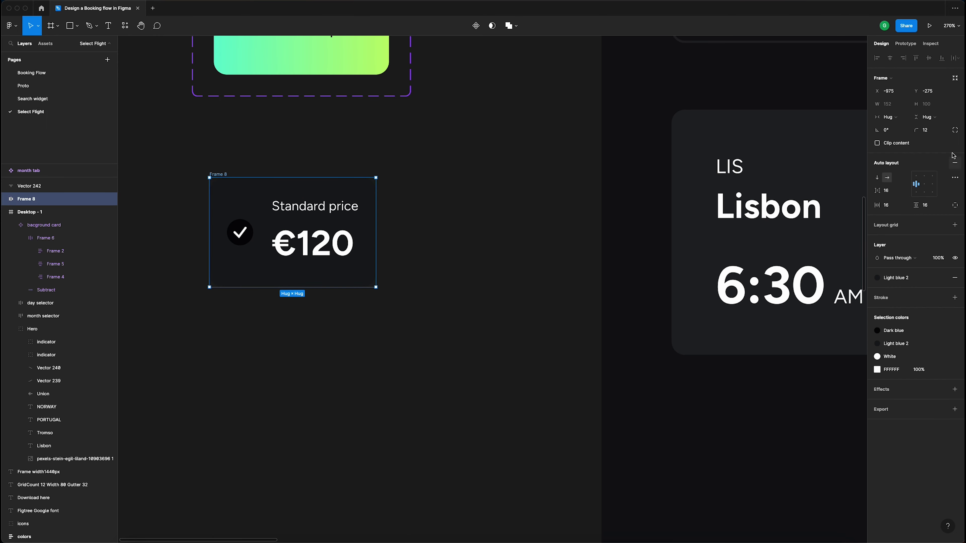
click(335, 163)
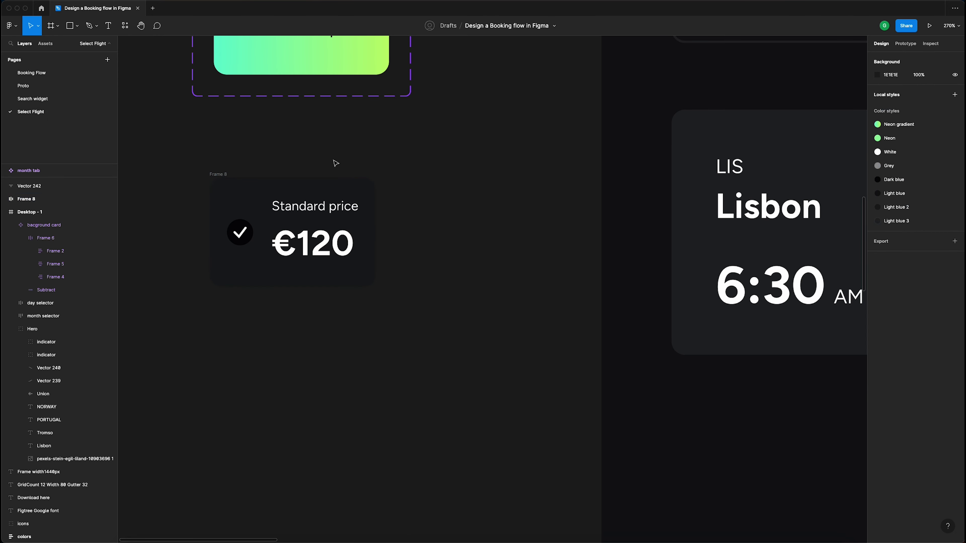
- Convert the price frame into a component named "Price button" and add a second variant to it
click(211, 174)
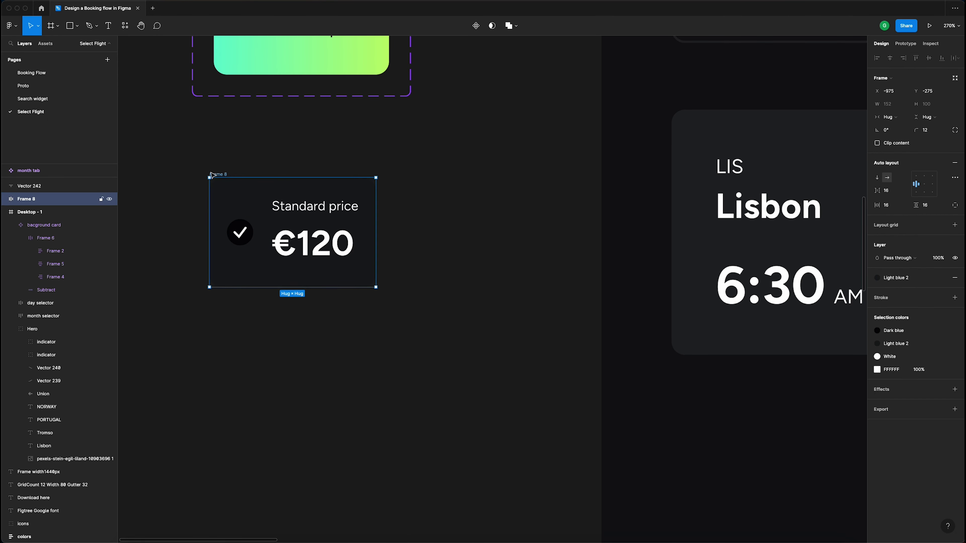
click(476, 26)
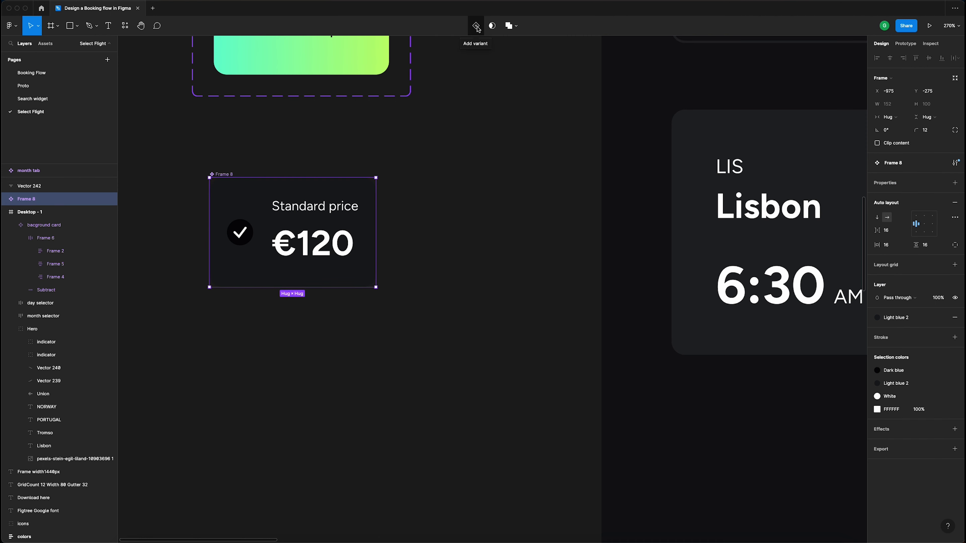
double_click(34, 200)
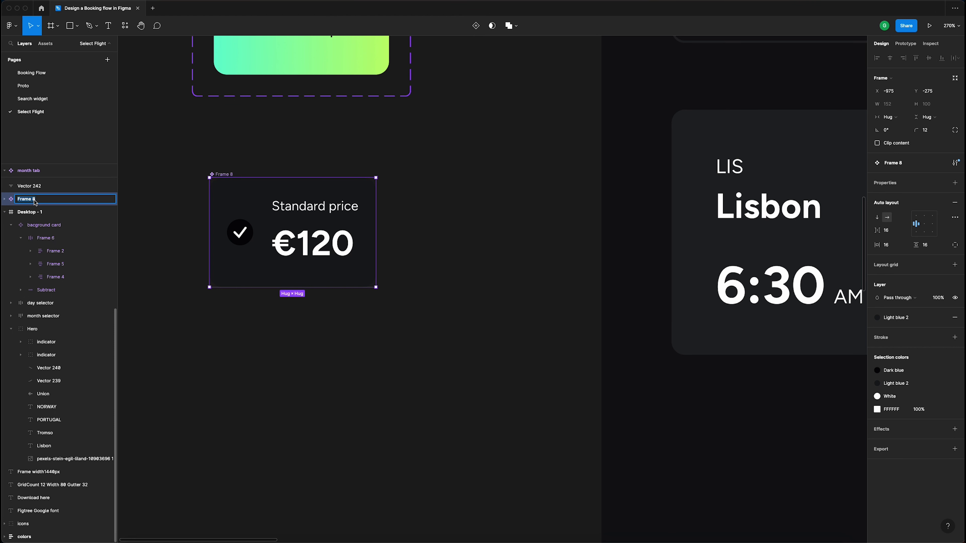
text(Price button)
key(Return)
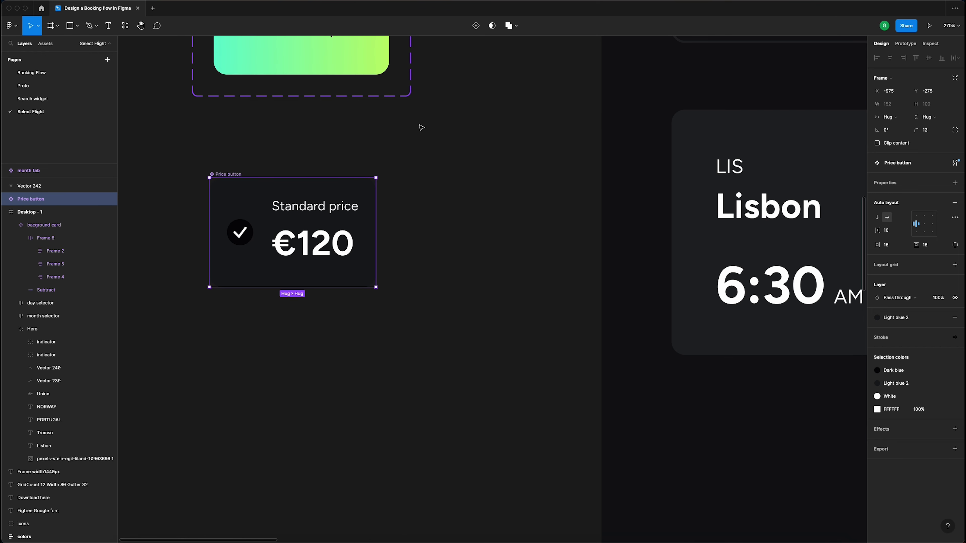
click(476, 26)
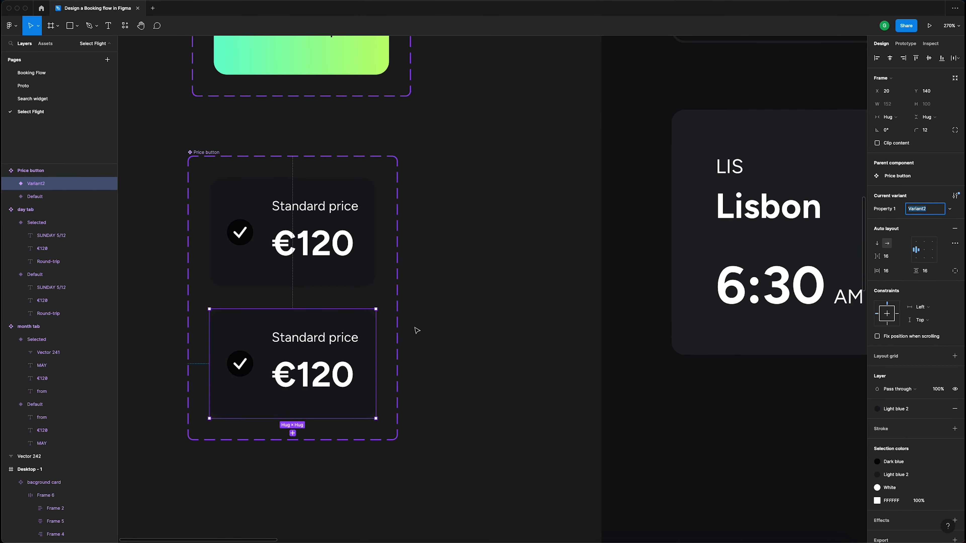
- Replace the unlinked FFFFFF color with the White color style in both Price button variants
click(317, 344)
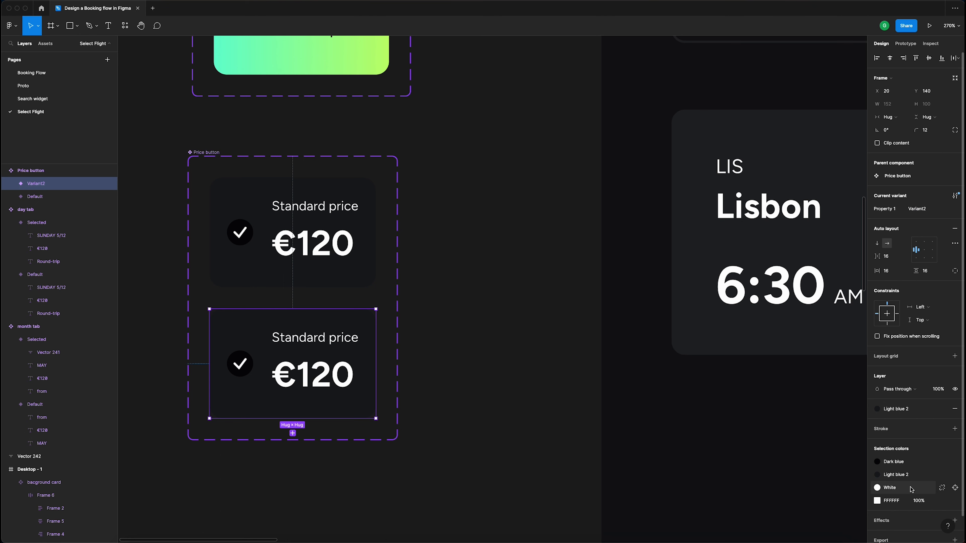
key(Tab)
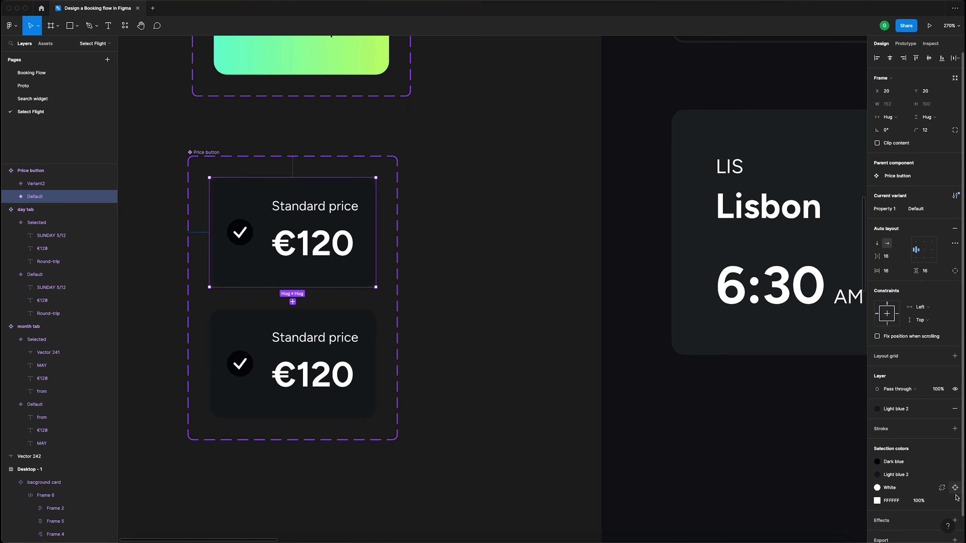
click(942, 500)
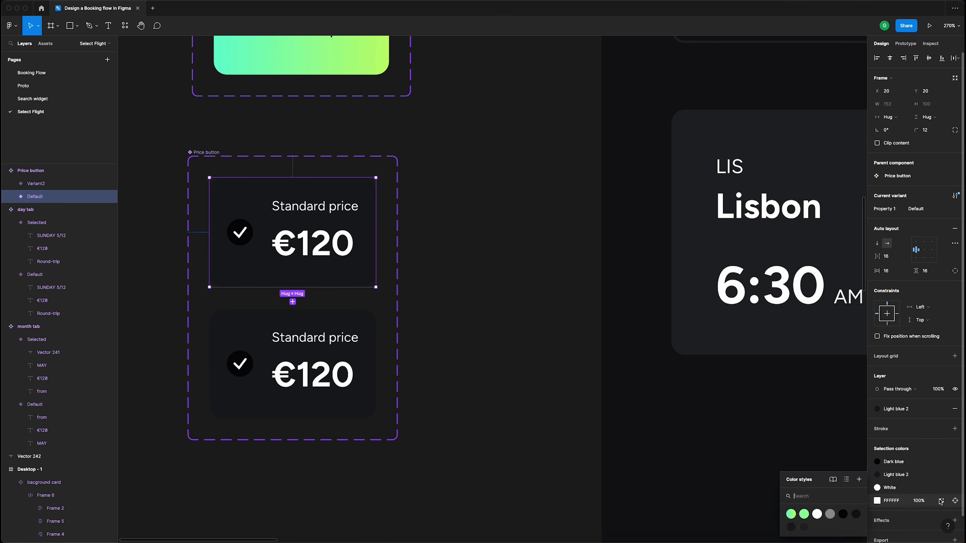
key(Escape)
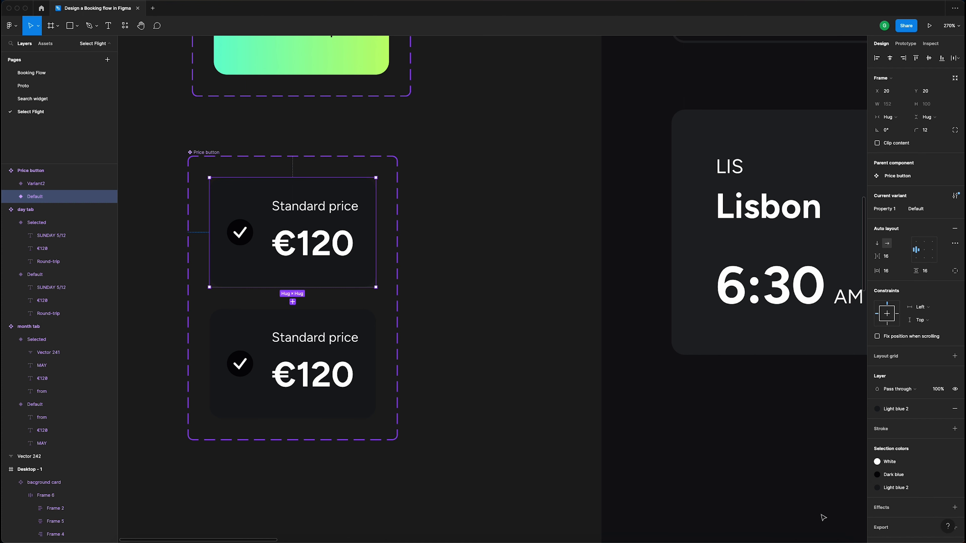
click(267, 350)
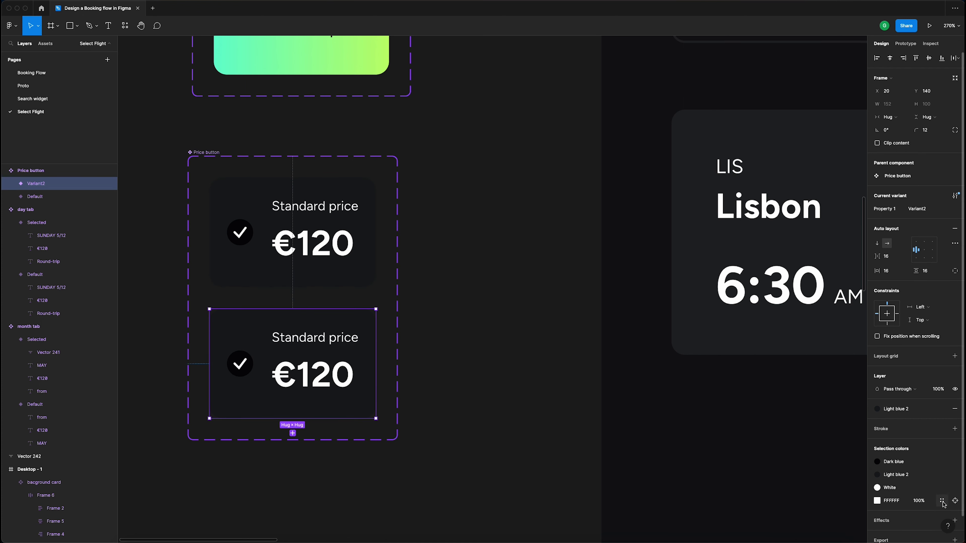
click(942, 501)
click(817, 514)
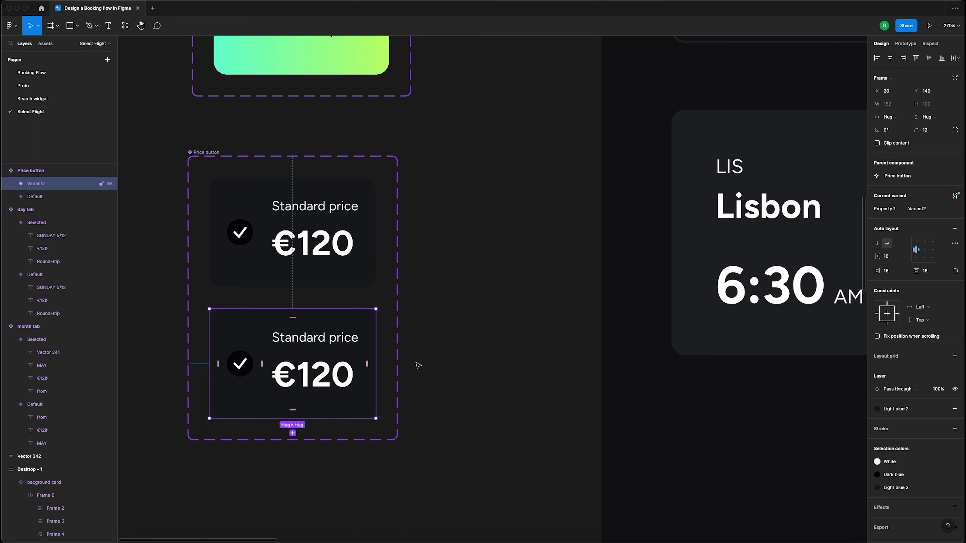
- Name the second Price button variant "Selected" and fill it with the Neon gradient style
click(934, 209)
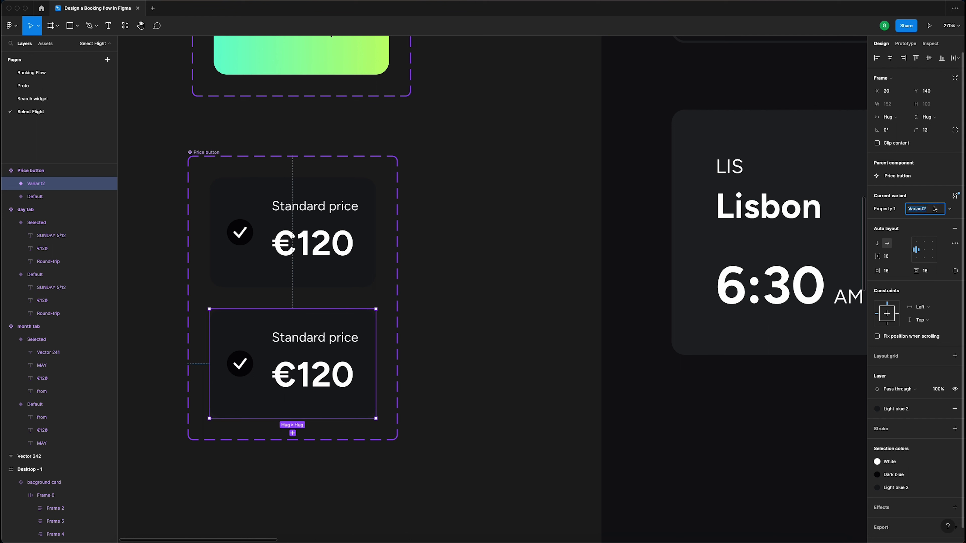
text(Selected)
key(Return)
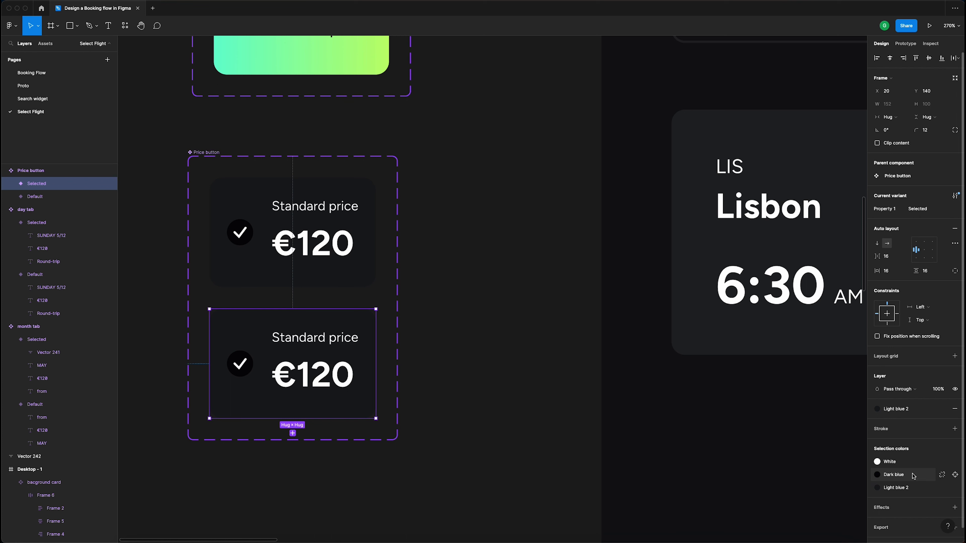
click(914, 410)
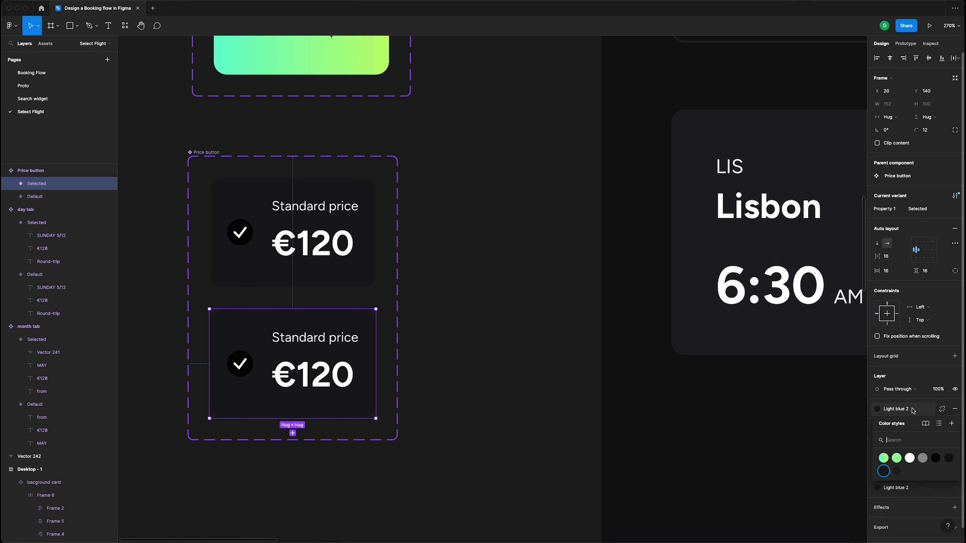
click(882, 458)
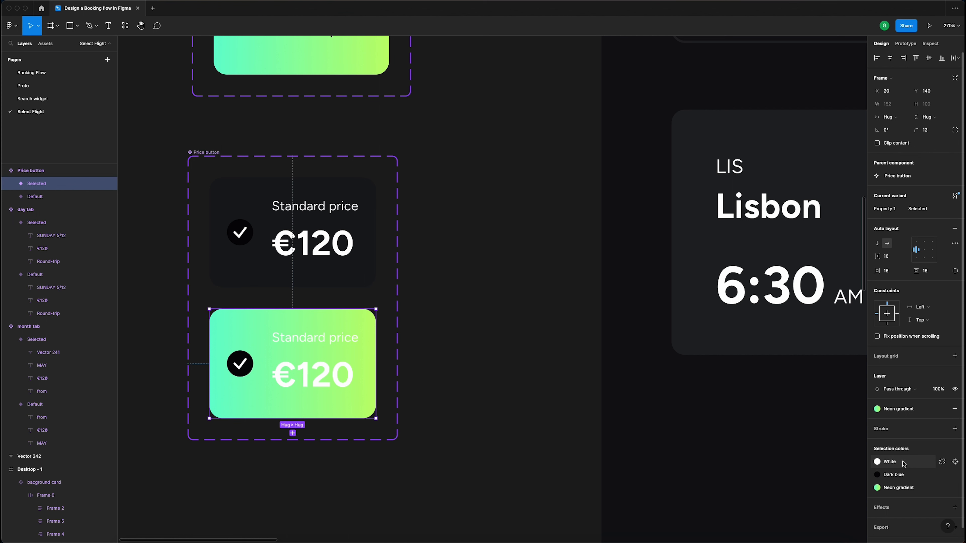
- Replace the White color with the Dark blue style throughout the Selected variant of the Price button
click(904, 463)
click(842, 496)
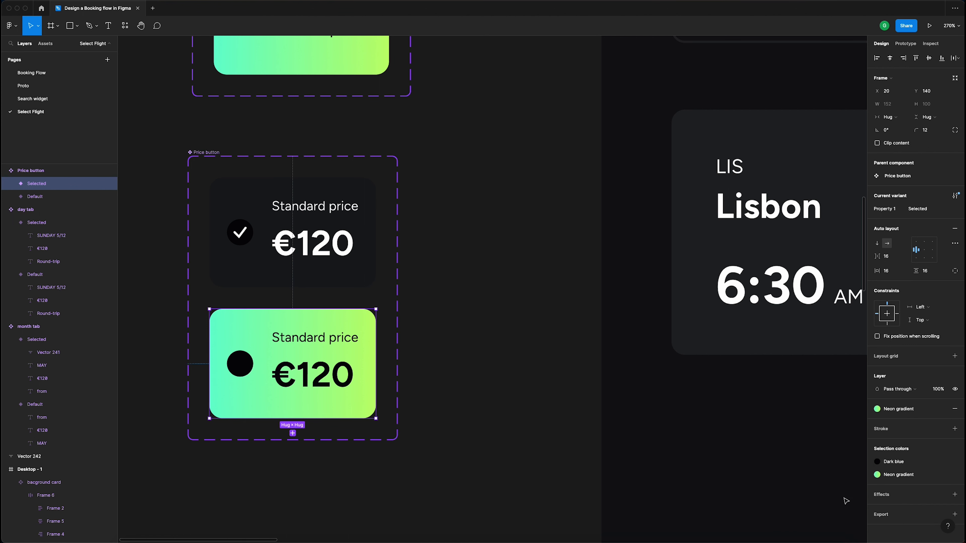
click(441, 286)
scroll(441, 284, down, 5)
drag(462, 268, 296, 295)
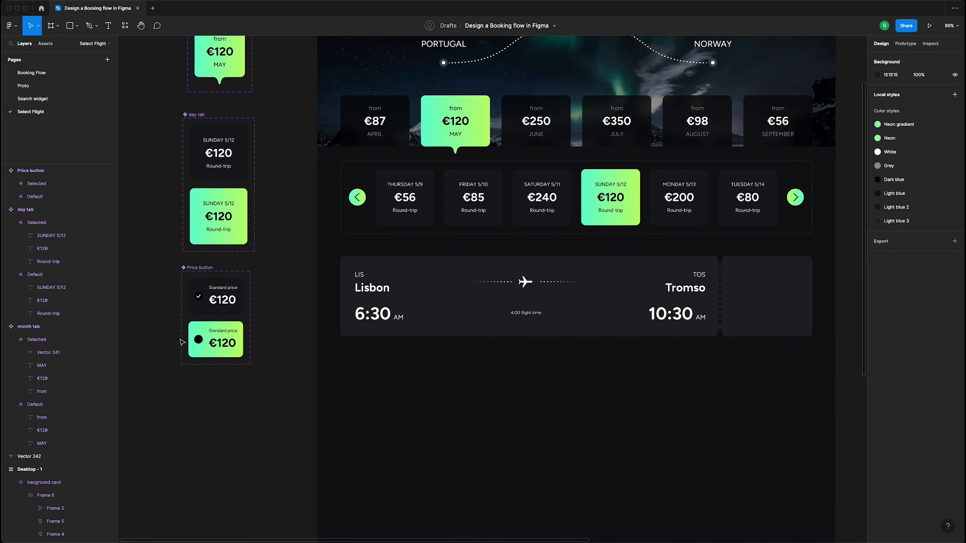
- Apply the Neon gradient style to the checkmark's stroke in the Selected variant of the Price button
scroll(181, 337, up, 5)
double_click(261, 346)
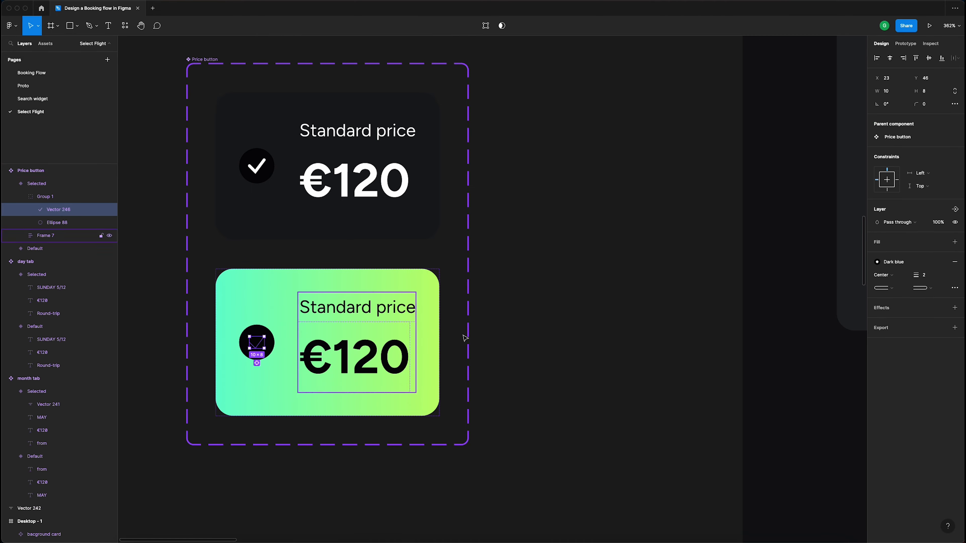
scroll(533, 315, down, 3)
click(908, 266)
click(883, 311)
click(546, 224)
- Find the Price button among the local components and place an instance in the flight card's section beyond the dotted divider
scroll(546, 224, down, 4)
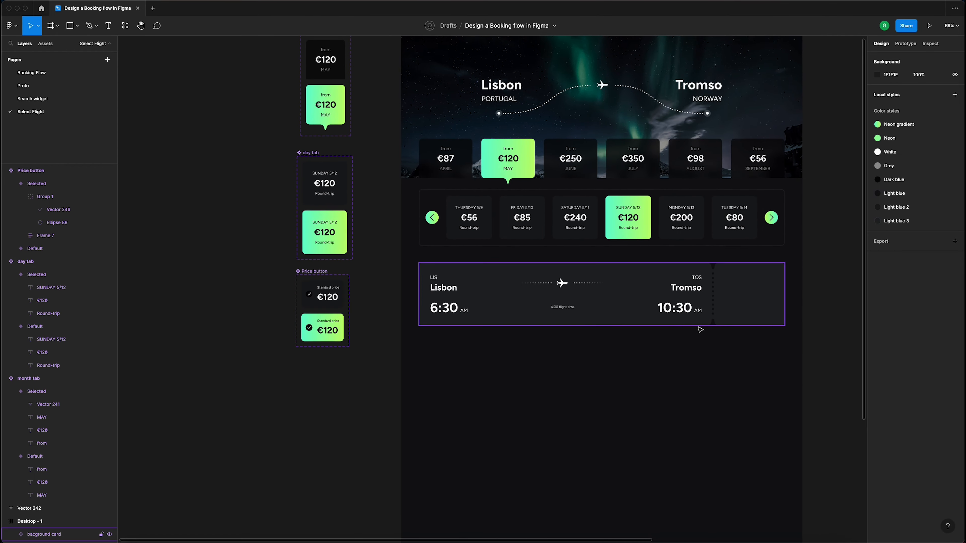
scroll(815, 302, up, 3)
click(722, 267)
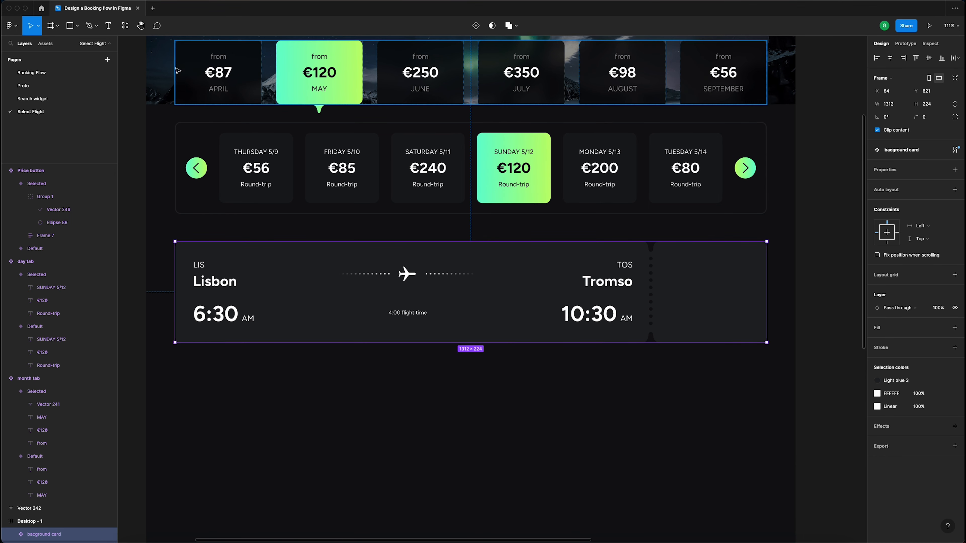
click(124, 25)
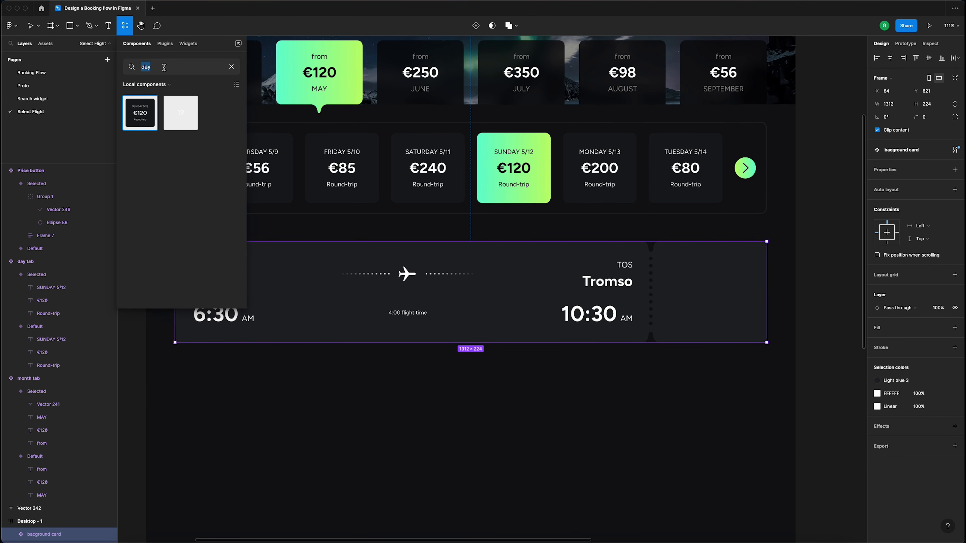
key(BackSpace)
text(pice)
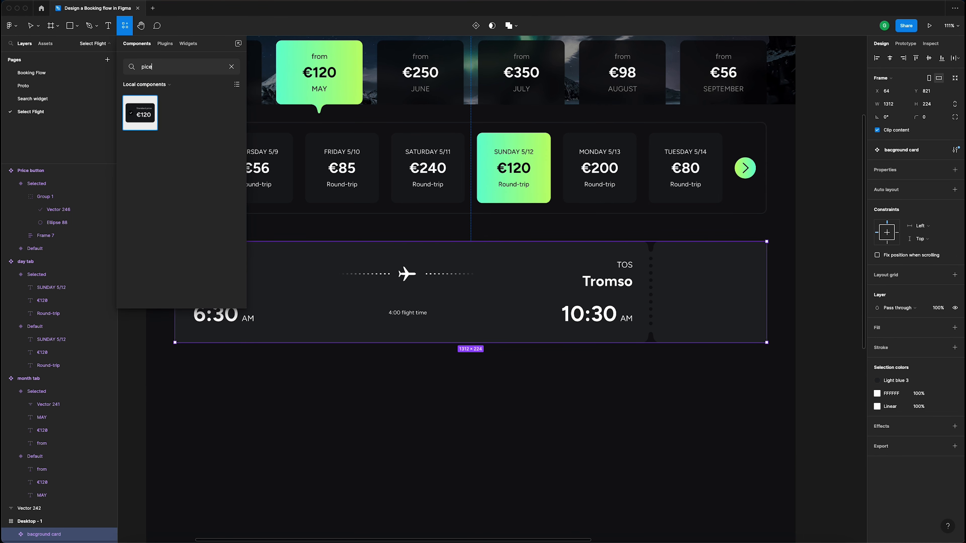
drag(141, 116, 719, 296)
scroll(722, 296, up, 5)
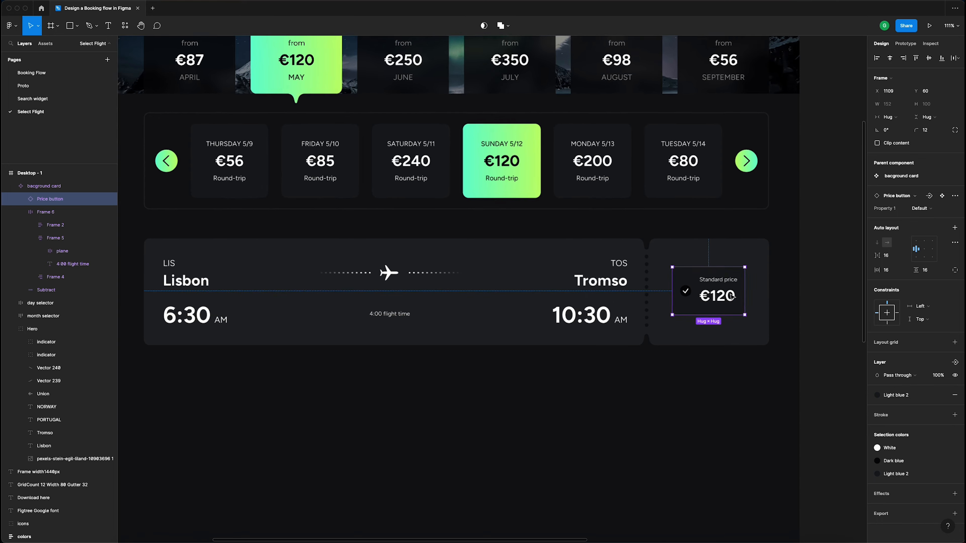
scroll(731, 297, down, 5)
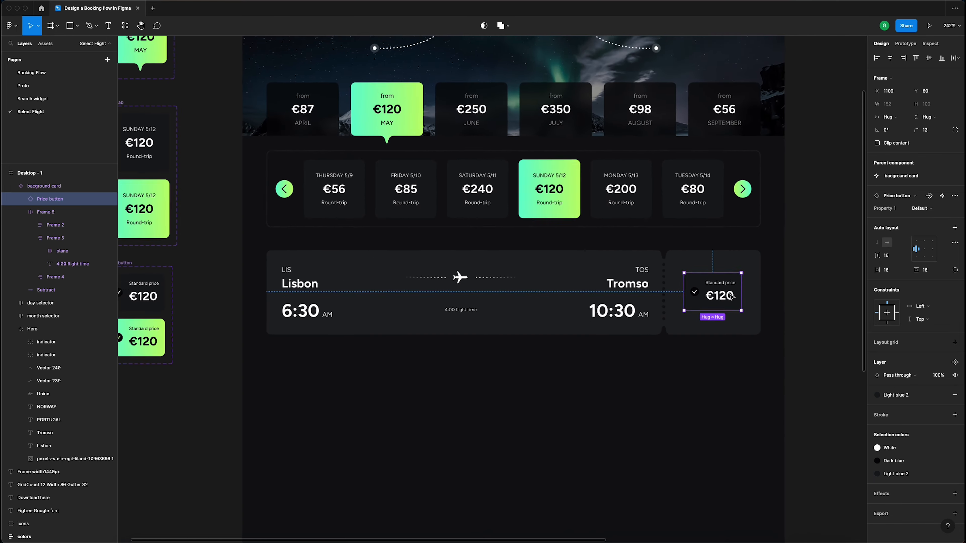
click(830, 274)
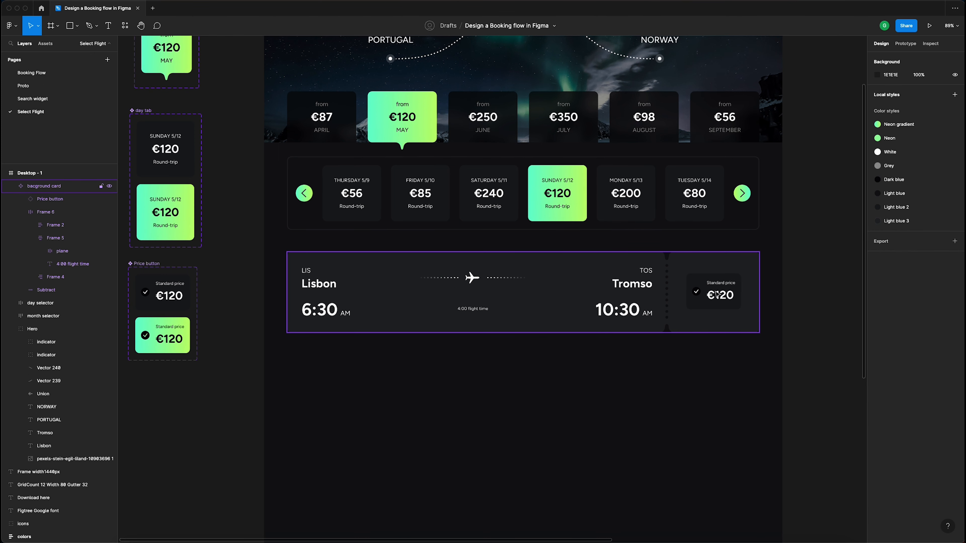
scroll(719, 295, left, 1)
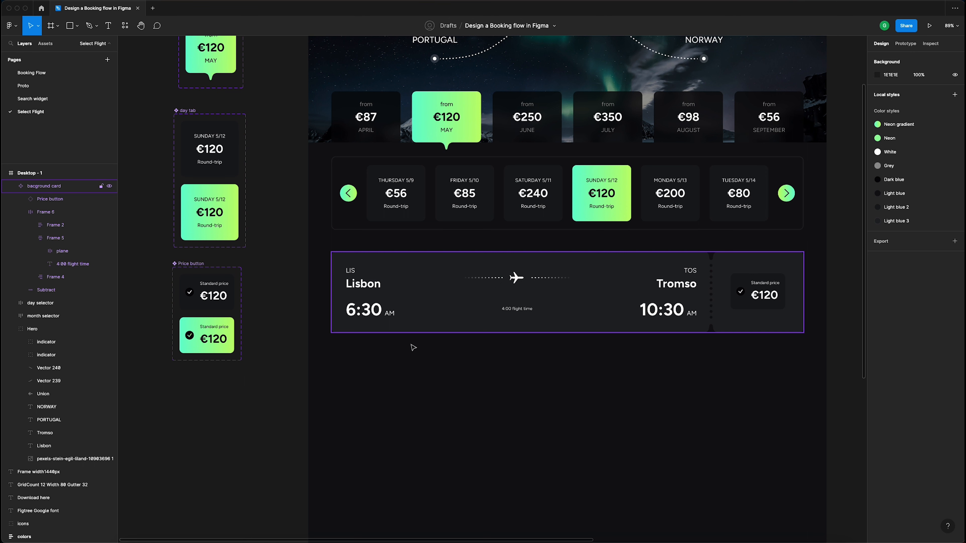
- Remove the fill from the Default Price button variant and give it a stroke in the Light blue style
click(224, 298)
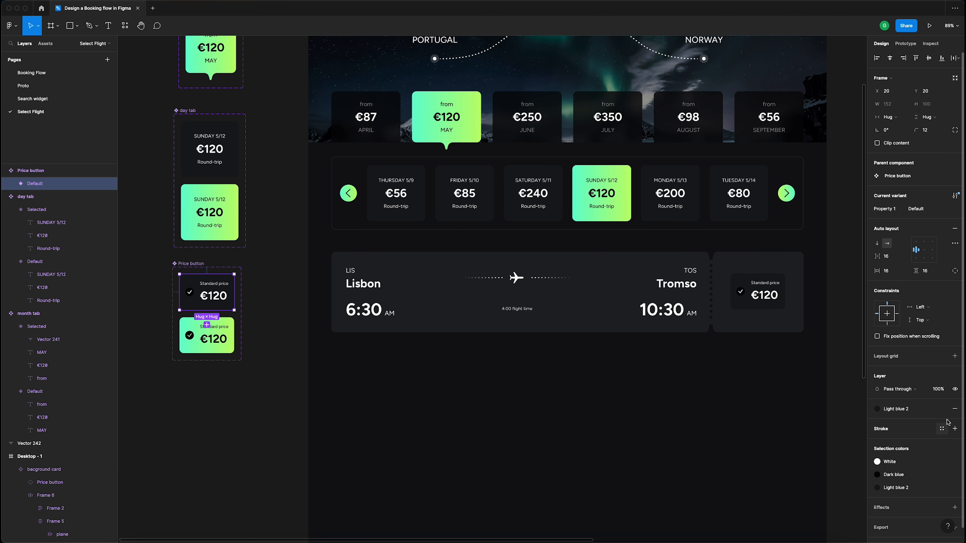
click(954, 408)
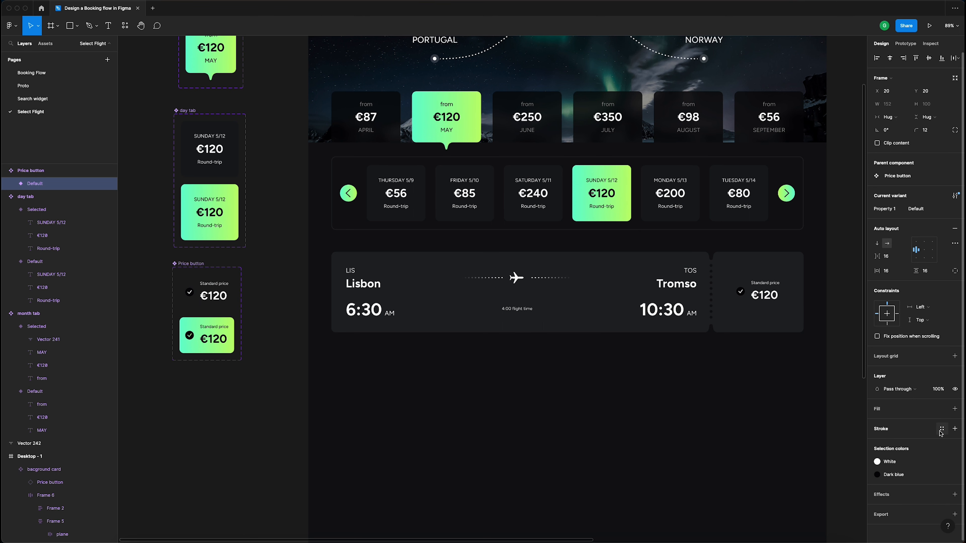
click(941, 429)
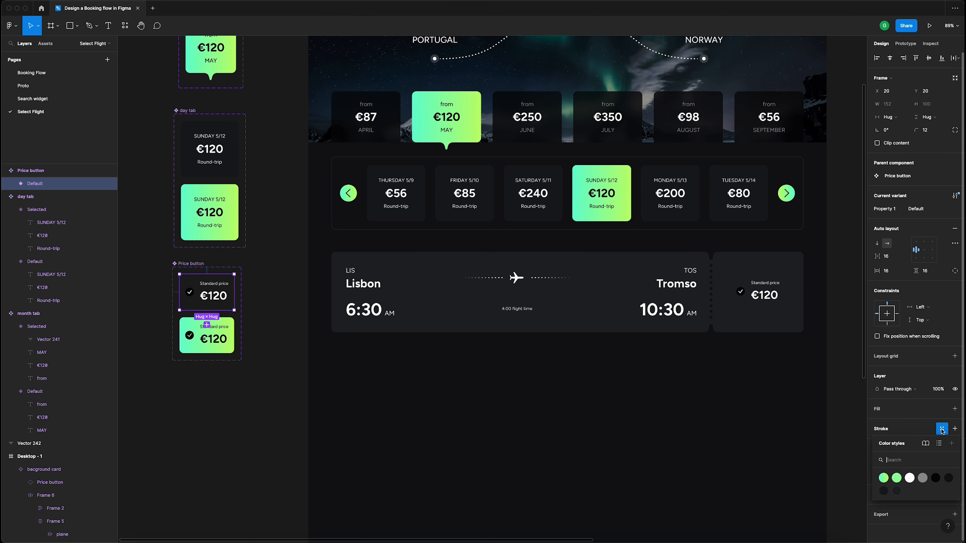
click(883, 491)
click(942, 429)
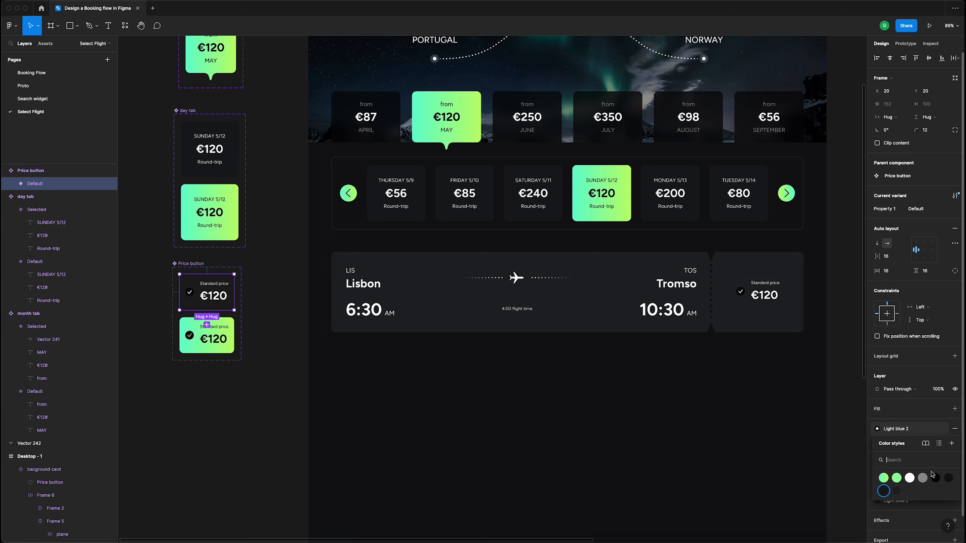
click(948, 478)
click(830, 283)
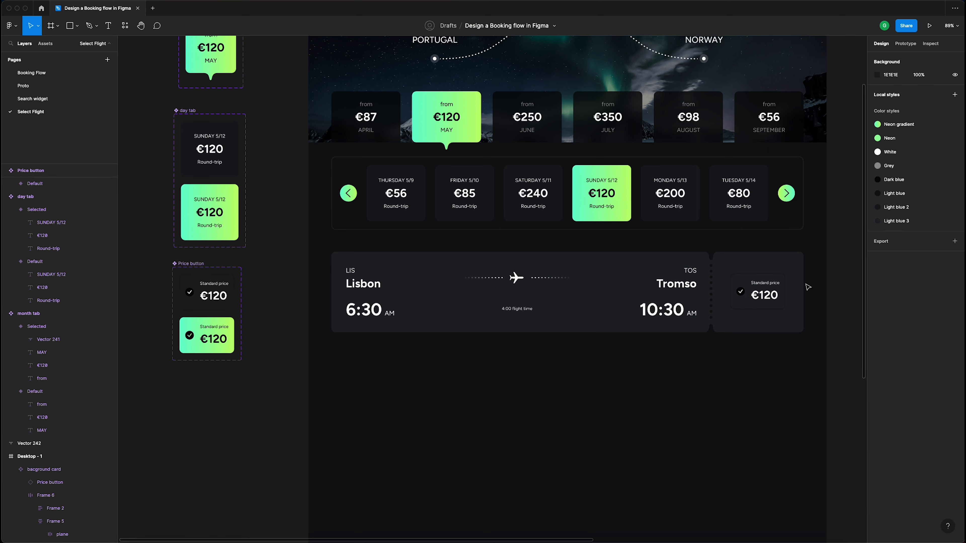
click(768, 291)
click(768, 291)
click(829, 274)
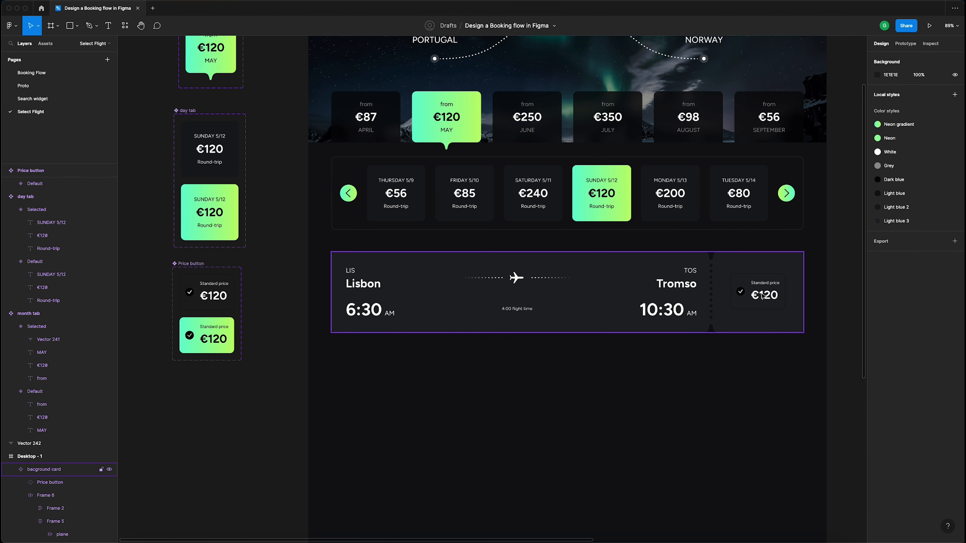
click(762, 297)
- Set the auto layout's horizontal padding to 20 for both the Default and Selected Price button variants
click(209, 302)
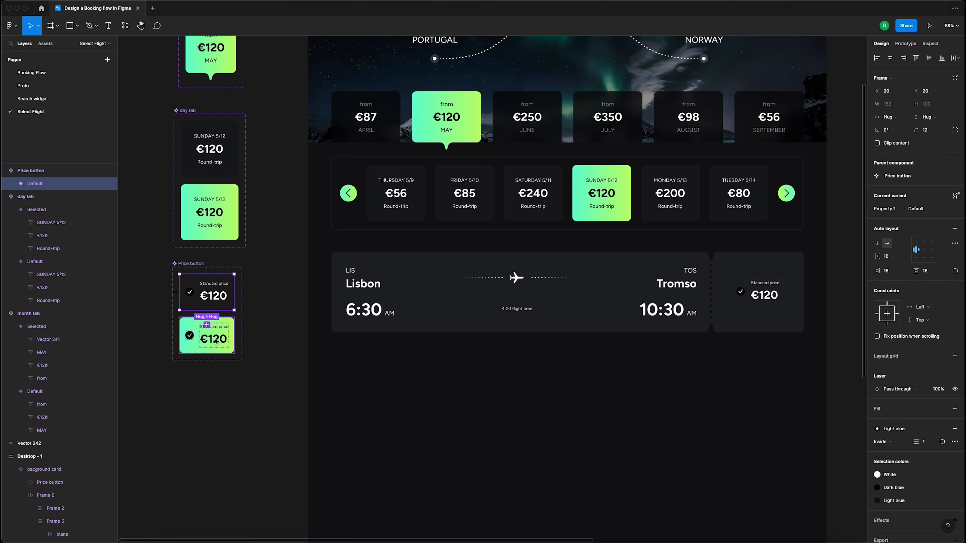
shift+click(207, 335)
click(895, 288)
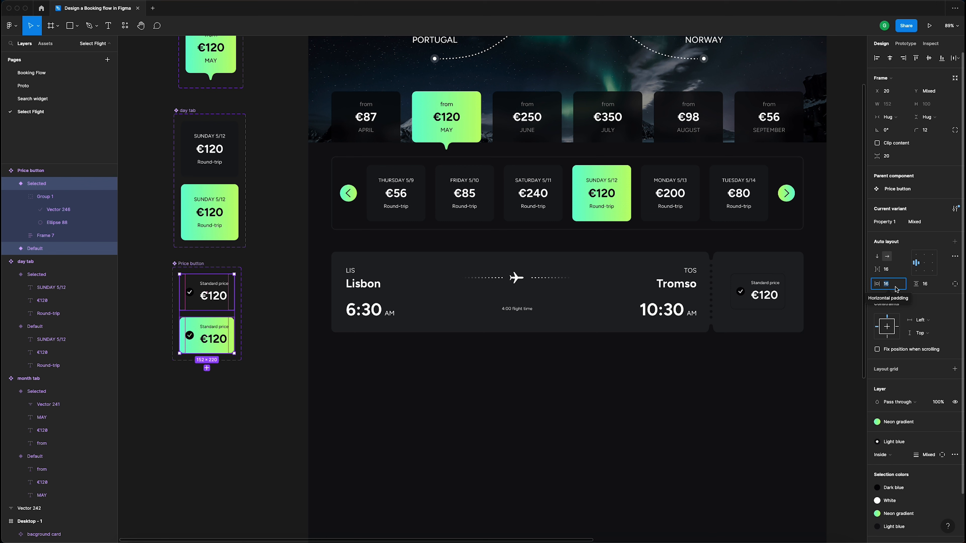
text(20)
key(Return)
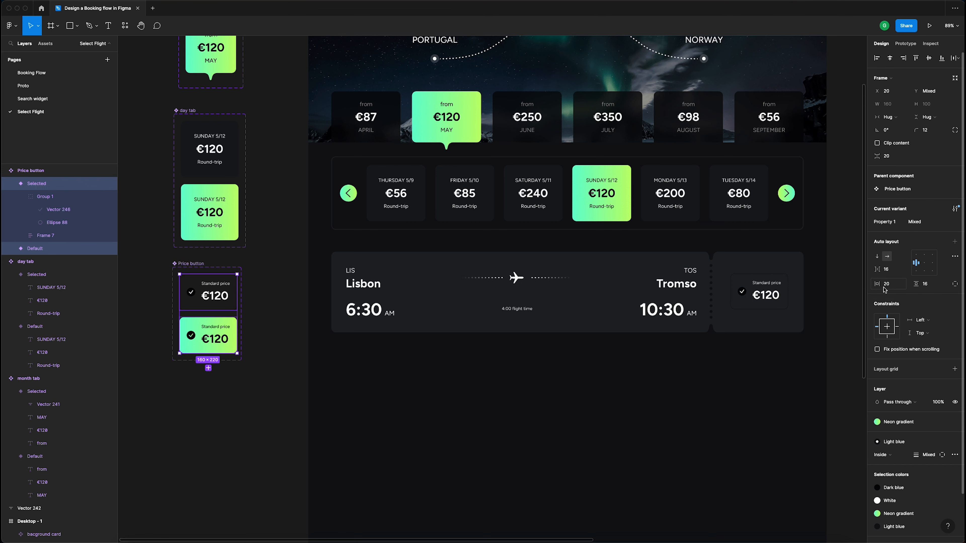
click(840, 259)
- Reposition the price button in the flight card's price section to X 1110, Y 62
double_click(765, 294)
drag(772, 294, 771, 295)
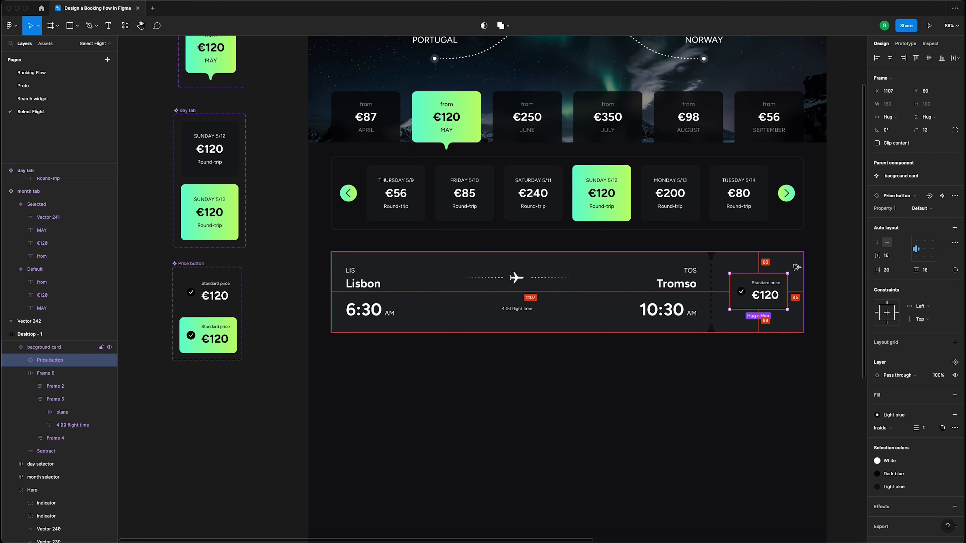
key(Down)
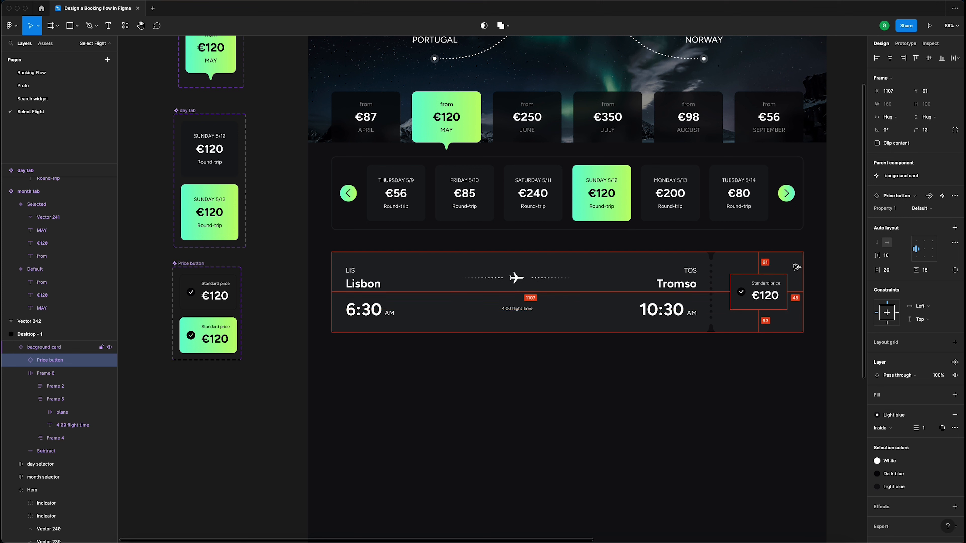
key(Down)
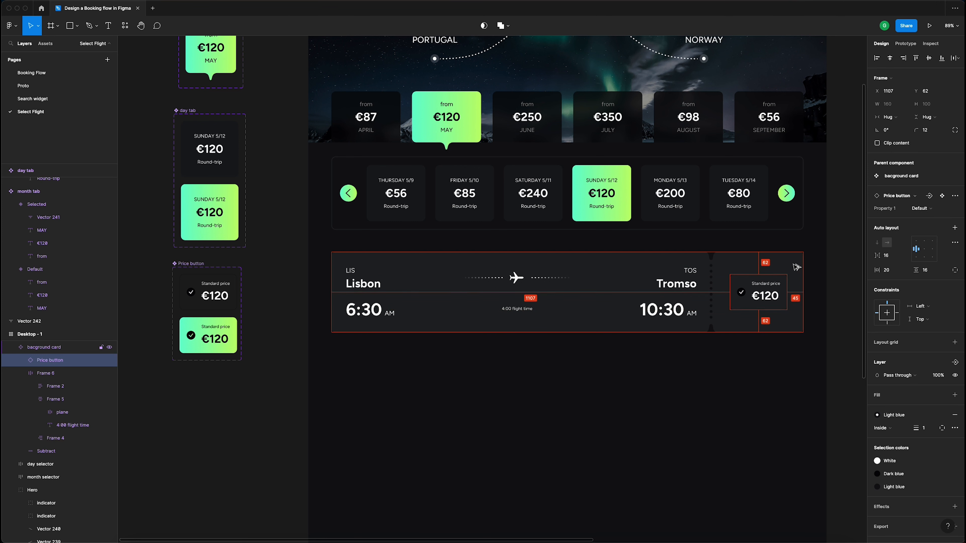
key(Right)
key(Right)
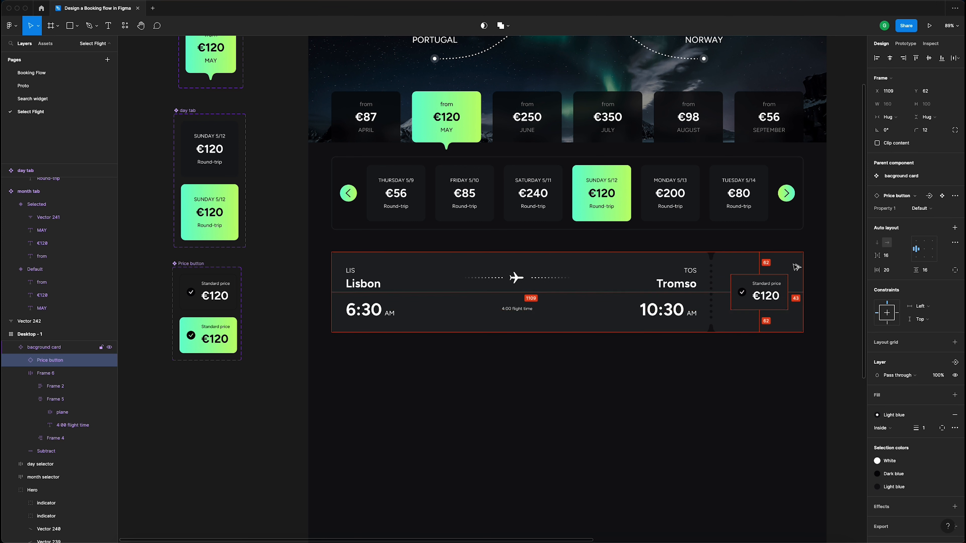
key(Right)
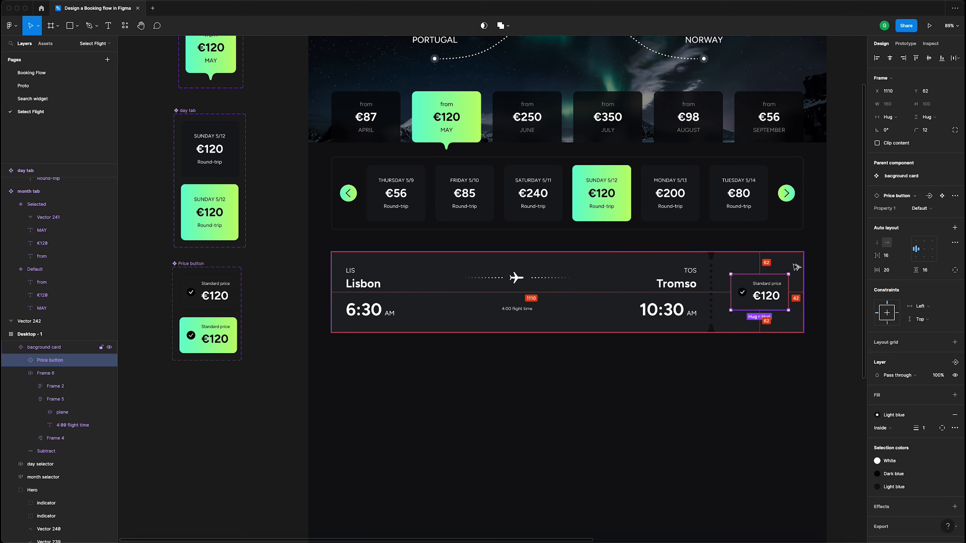
scroll(818, 267, up, 5)
scroll(713, 259, down, 5)
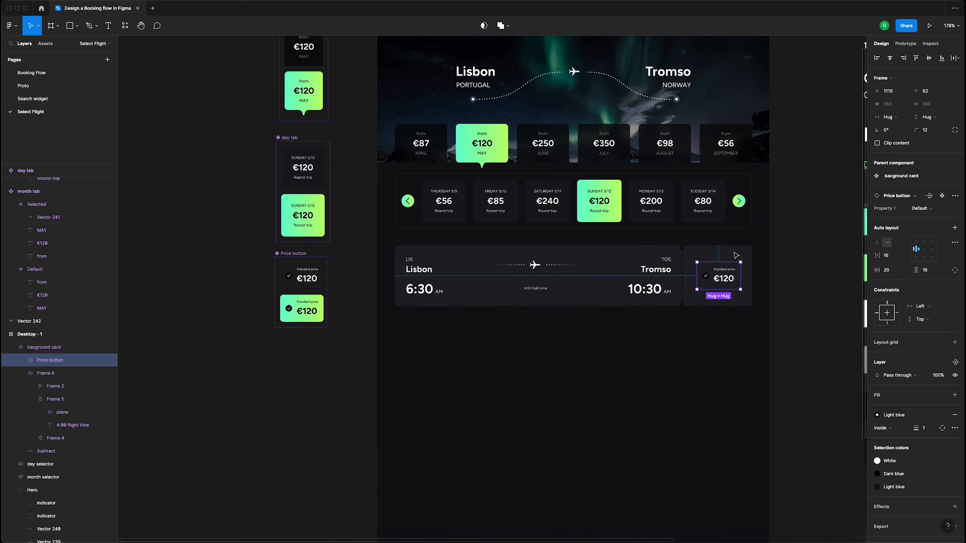
- Try narrowing the flight card component to a width of 1147 and undo the resize
click(723, 281)
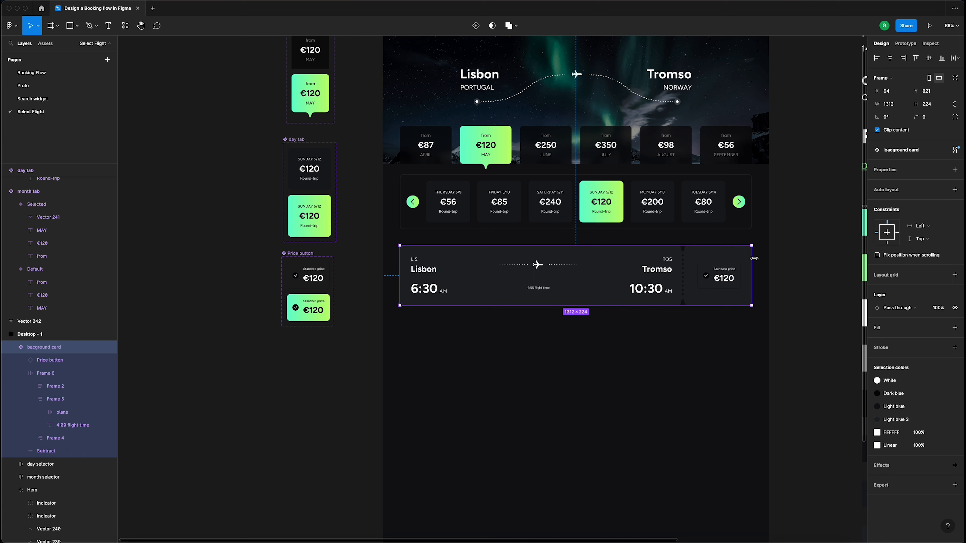
drag(747, 258, 708, 258)
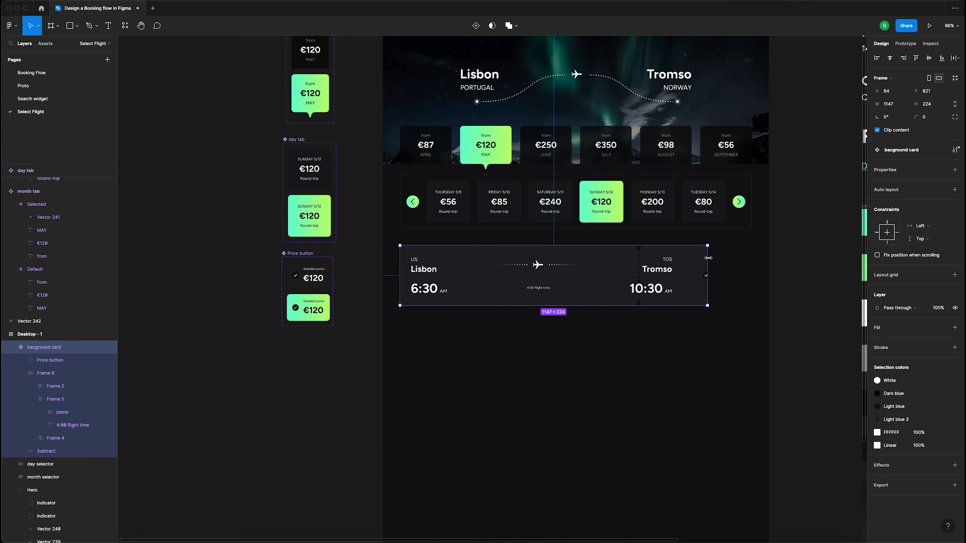
key(ctrl+z)
- Wrap the flight card's Price button instance in its own auto layout frame
double_click(664, 270)
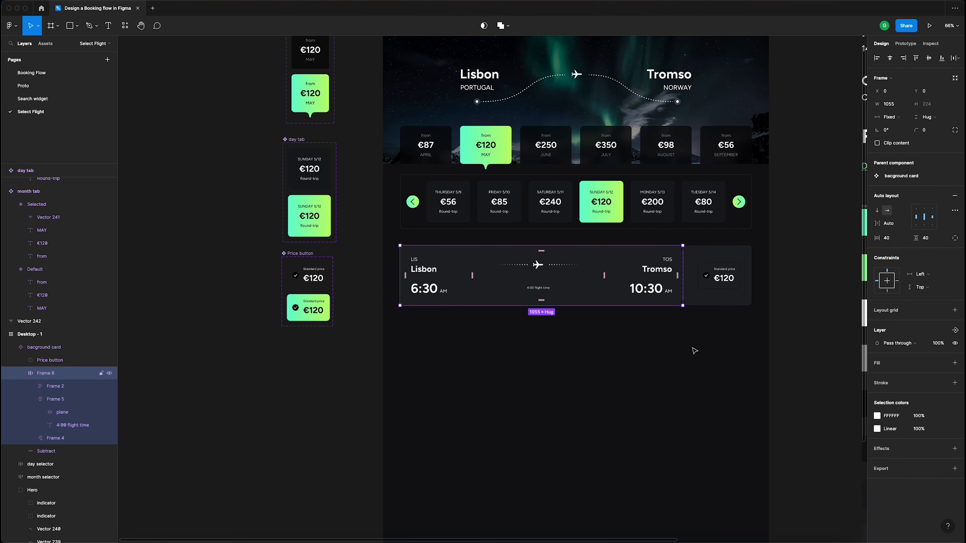
scroll(752, 375, up, 4)
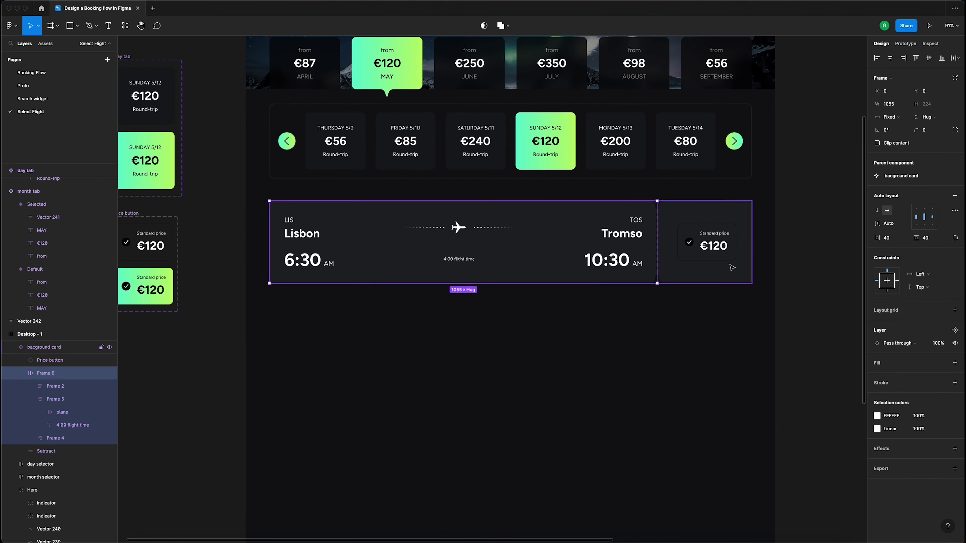
click(722, 244)
scroll(727, 241, up, 4)
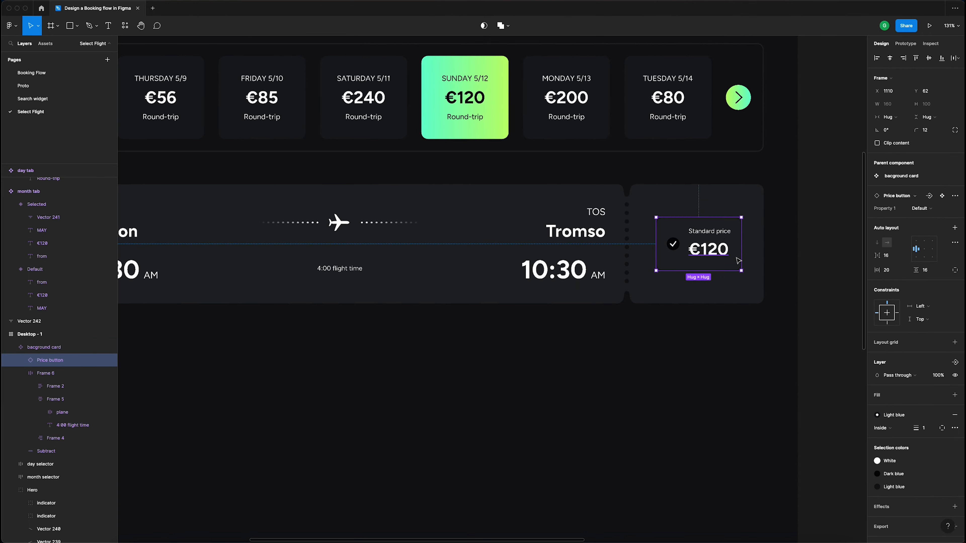
click(25, 373)
scroll(794, 286, down, 4)
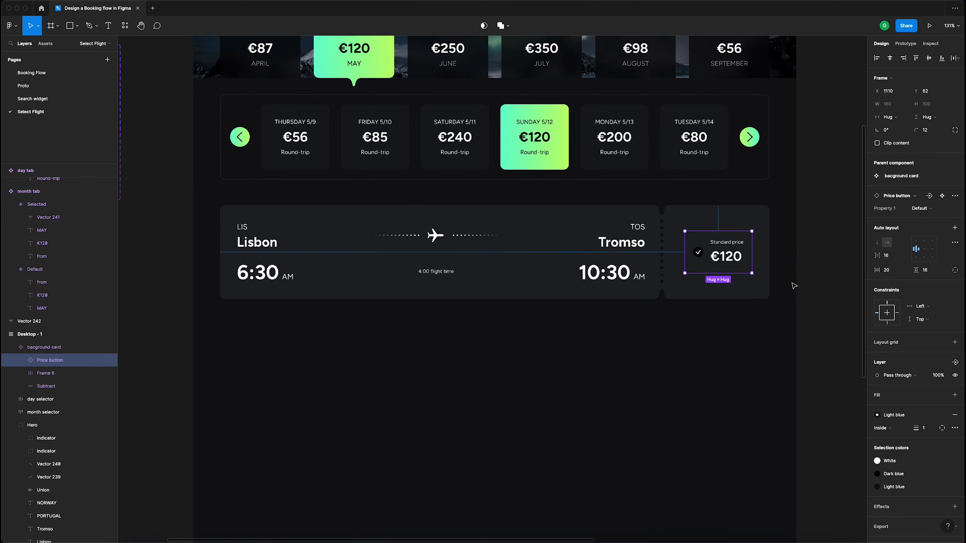
key(ctrl+g)
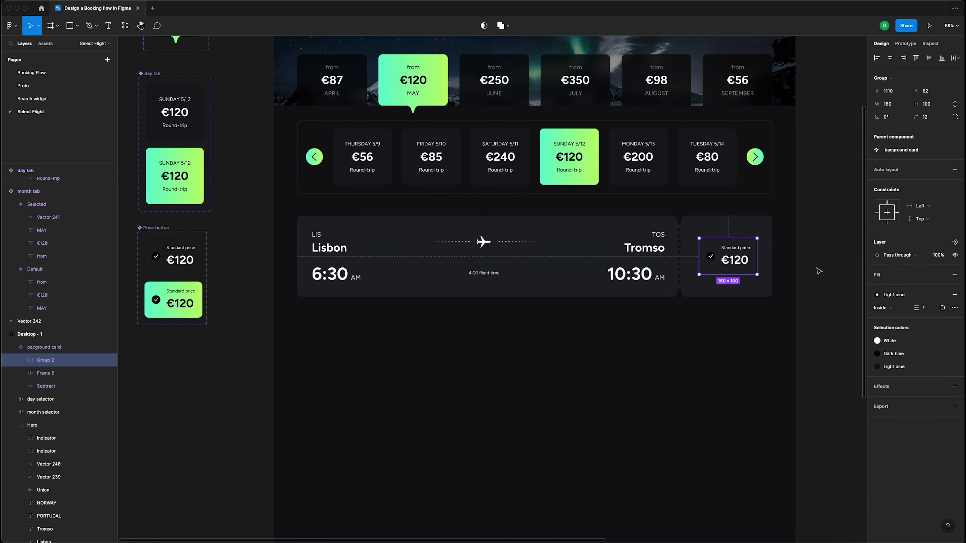
click(954, 169)
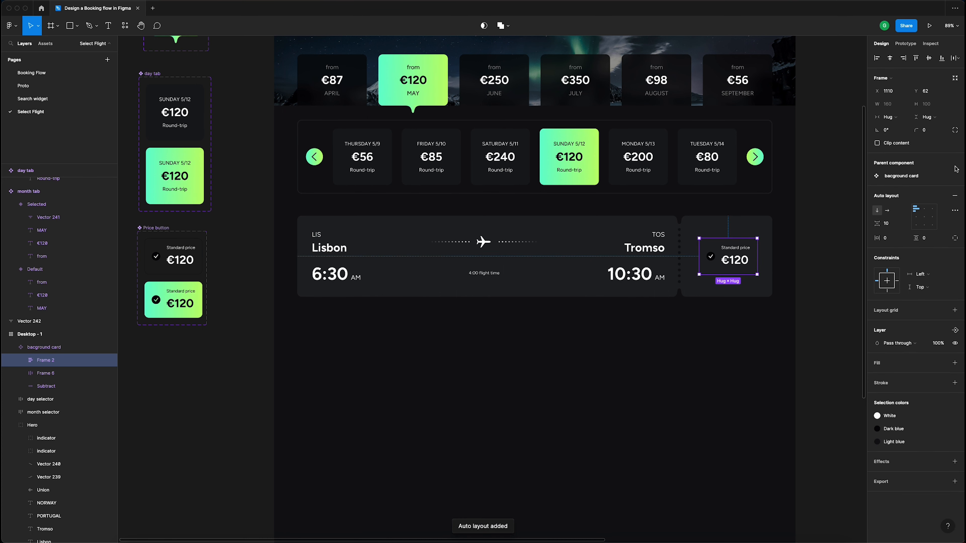
- Set the horizontal and vertical padding of the auto layout frame around the price button to 40
click(896, 240)
text(40)
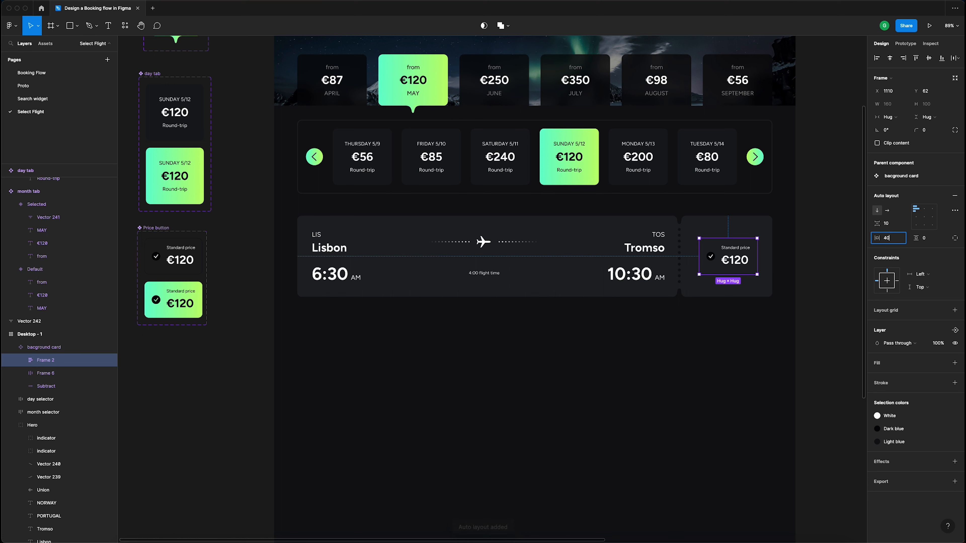
key(Tab)
text(40)
key(Return)
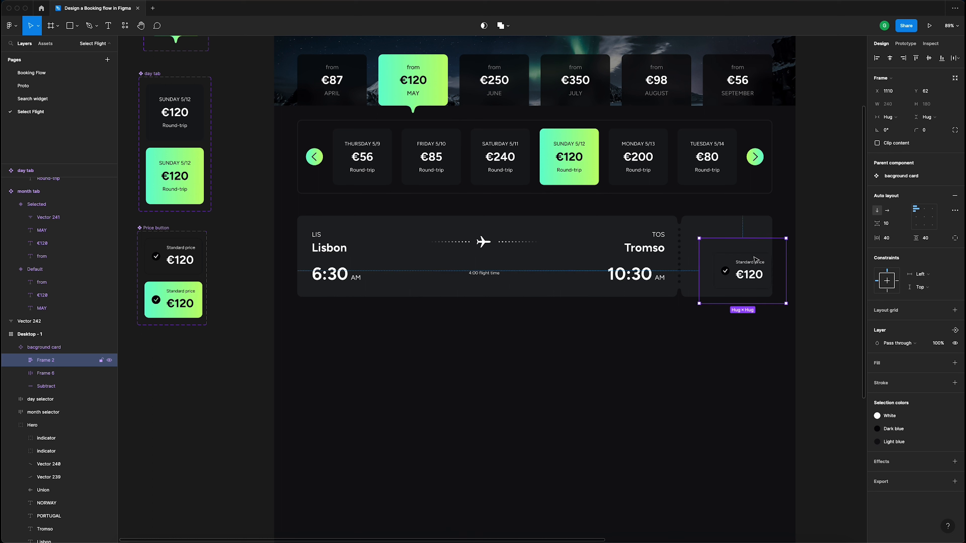
- Move the padded price button frame into the card's price section at X 1067, Y 22
drag(757, 263, 738, 251)
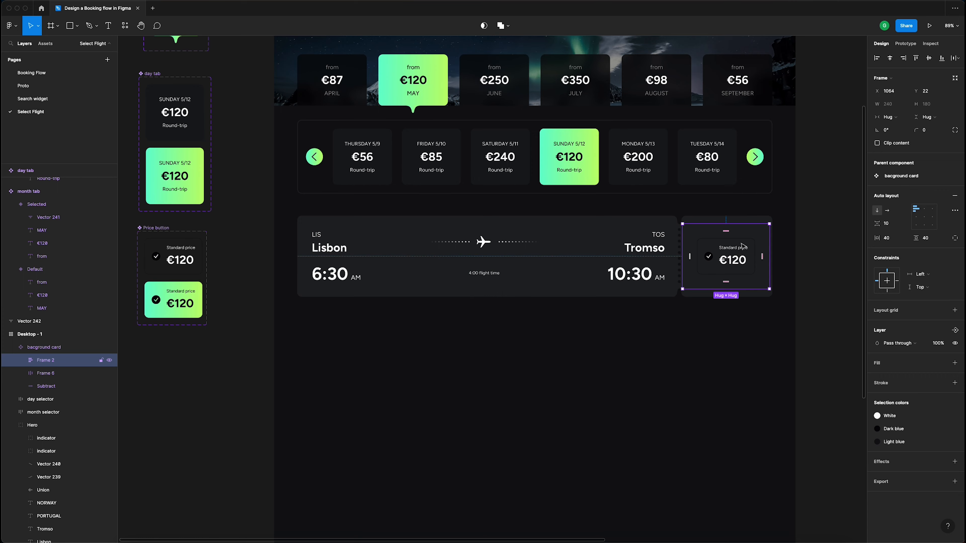
ctrl+scroll(739, 249, up, 3)
click(641, 251)
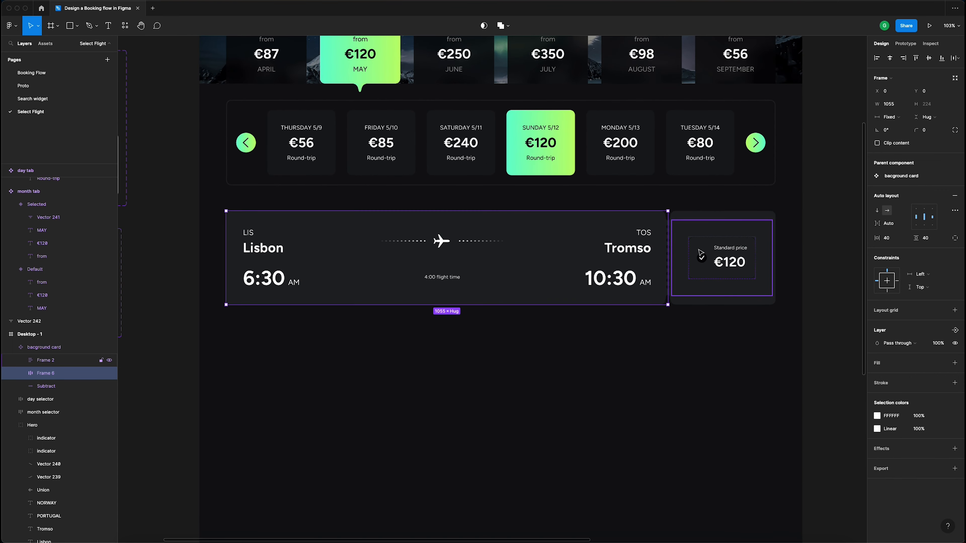
click(722, 254)
ctrl+scroll(735, 257, up, 4)
drag(738, 258, 739, 259)
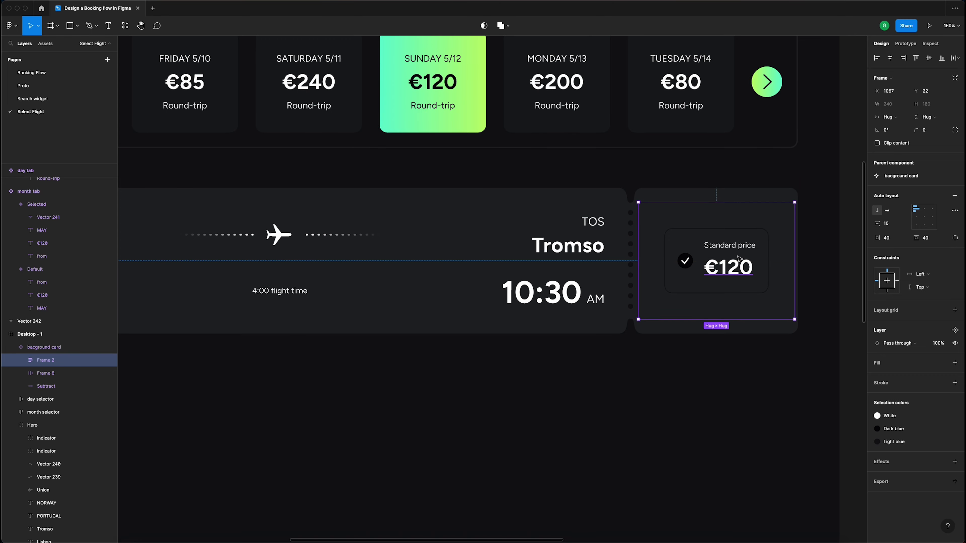
ctrl+scroll(737, 259, down, 5)
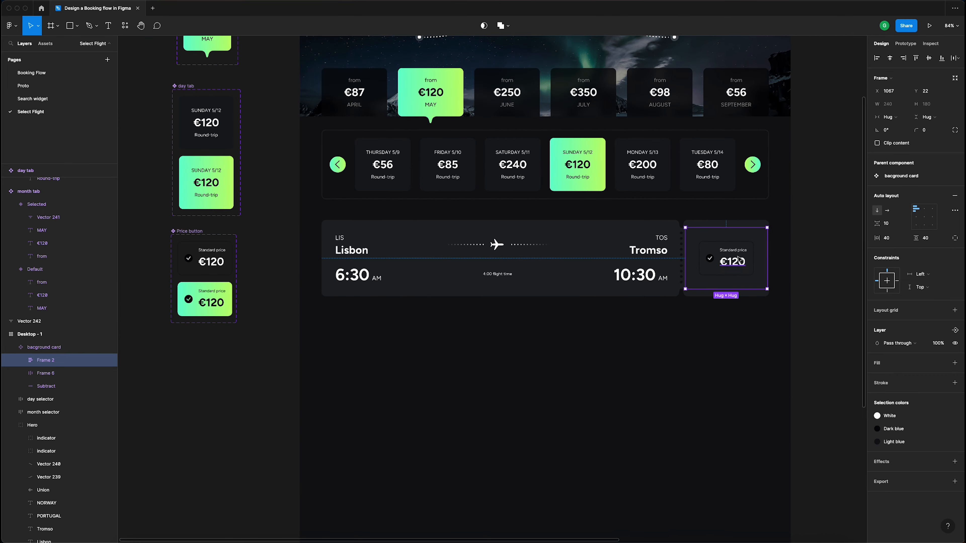
- Combine the flight details frame and the price button frame into one auto layout frame
click(664, 252)
shift+click(734, 254)
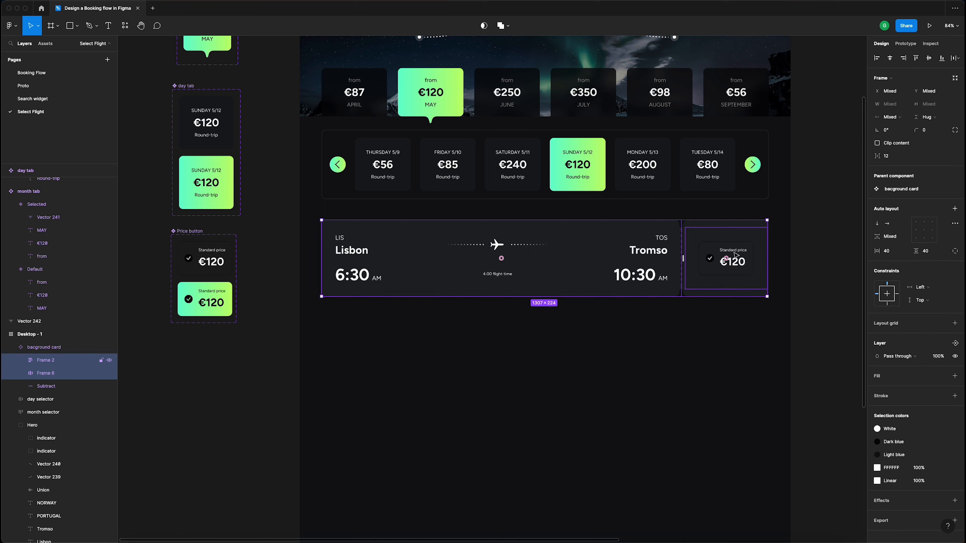
click(642, 251)
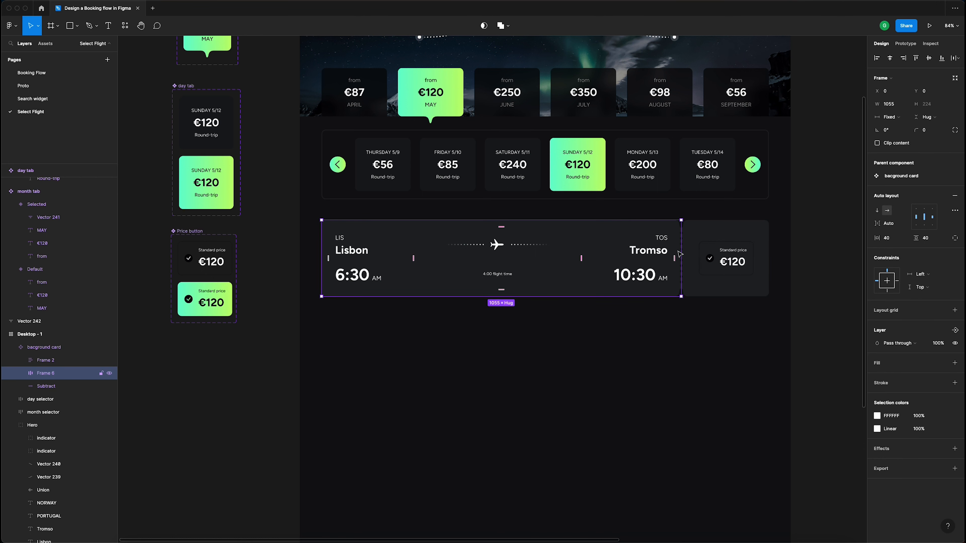
shift+click(717, 254)
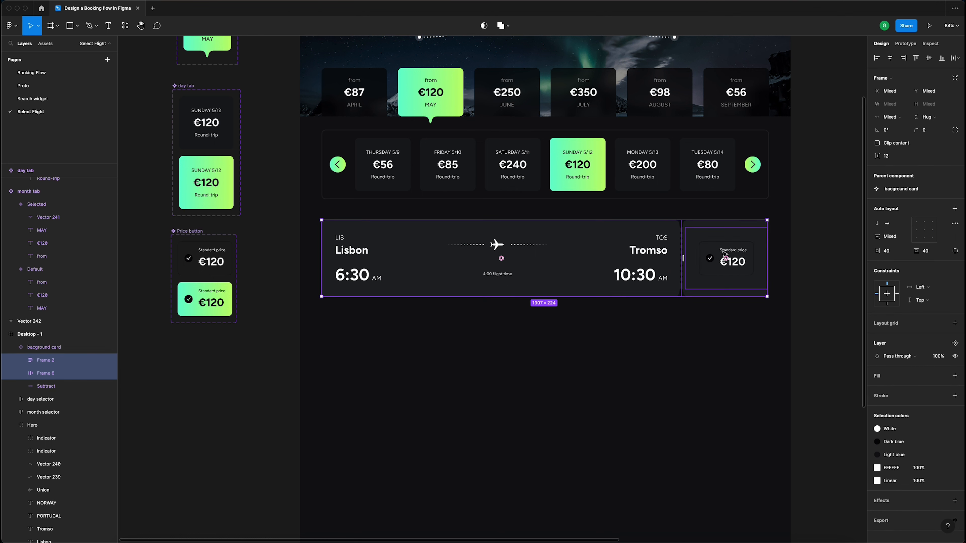
click(656, 251)
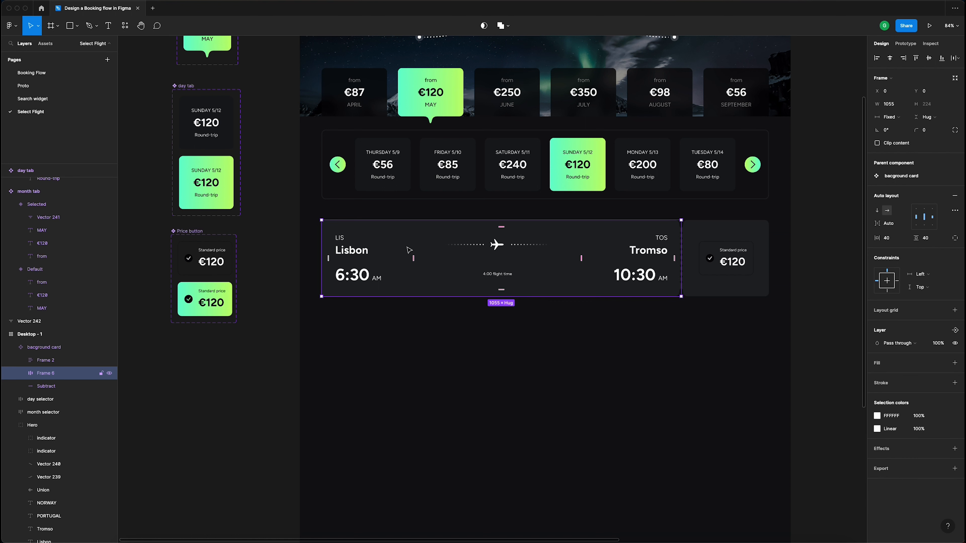
shift+click(737, 257)
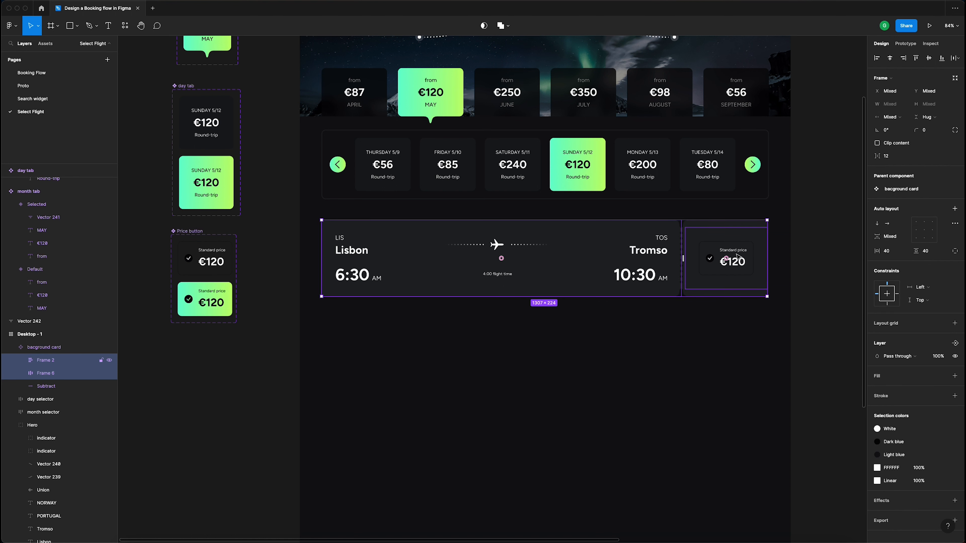
click(955, 208)
- Set the spacing between the flight details and price button frames in the combined auto layout to 0
click(733, 252)
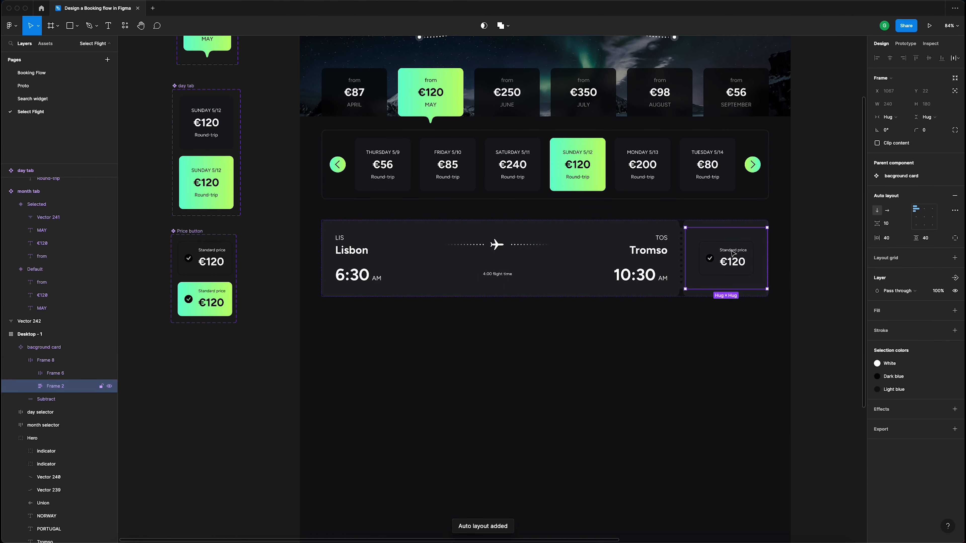
click(801, 222)
click(643, 256)
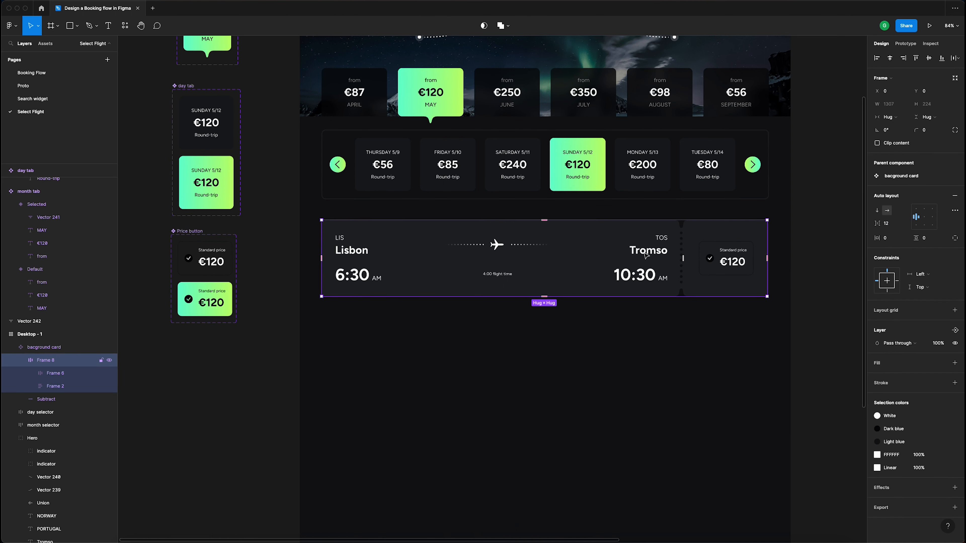
click(893, 227)
text(0)
key(Return)
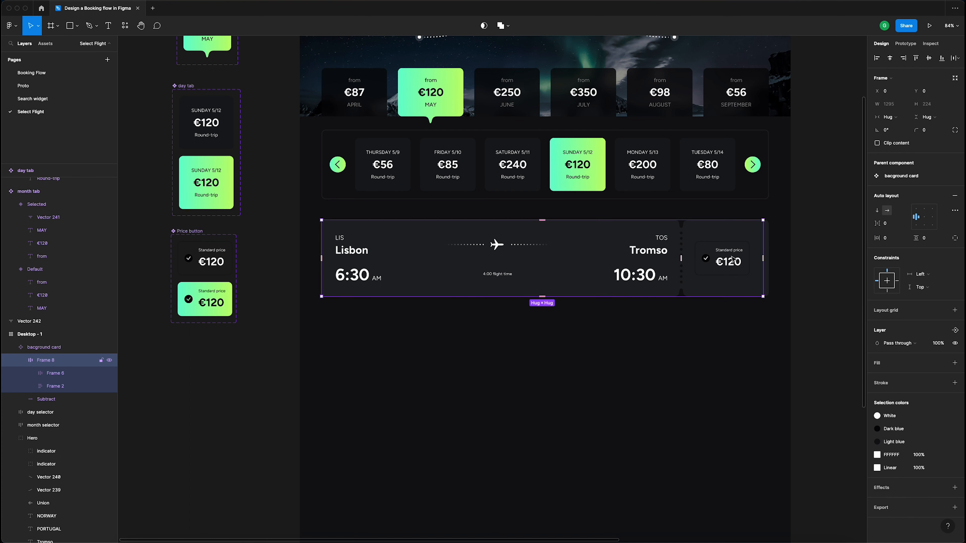
- Set the price button frame's width to Fill container and widen the combined auto layout frame to 1312
double_click(732, 260)
scroll(731, 262, up, 5)
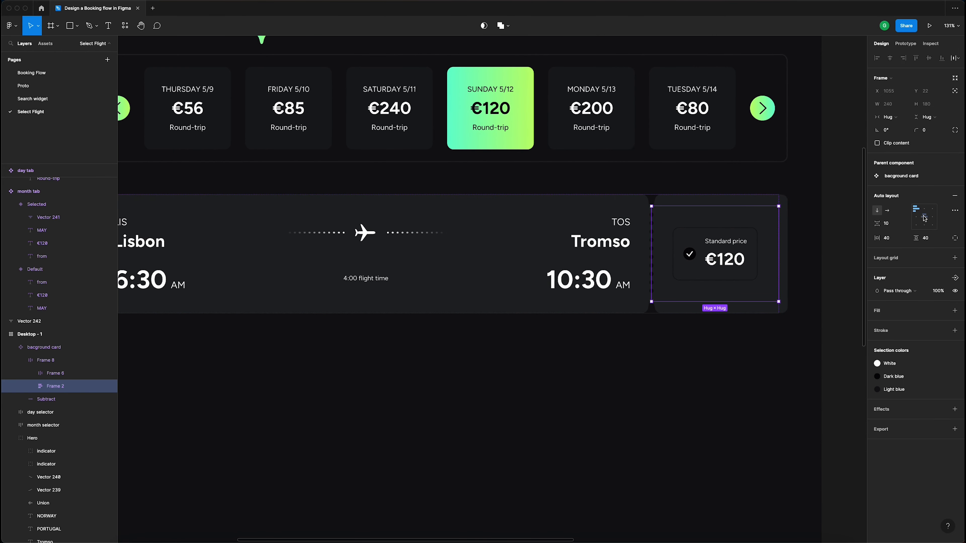
click(893, 117)
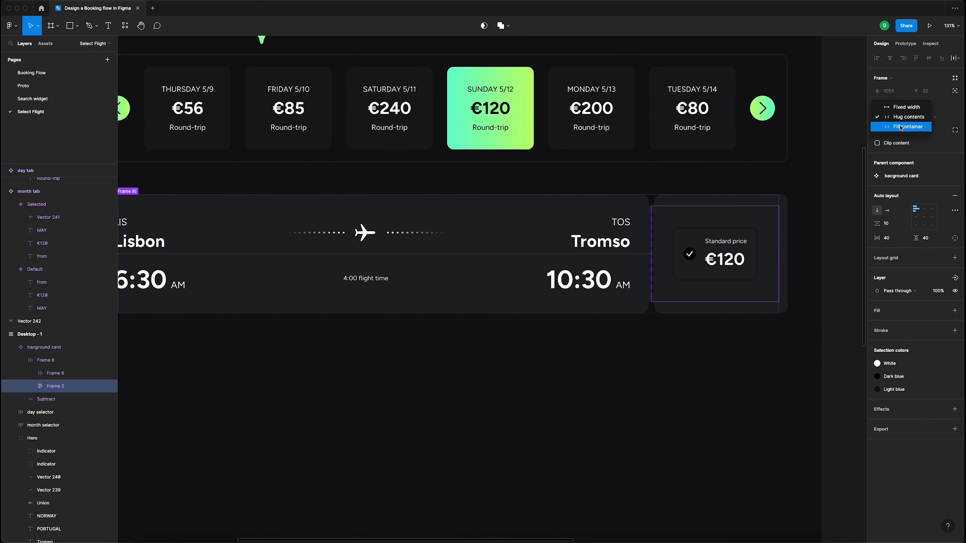
click(906, 106)
click(826, 210)
double_click(725, 238)
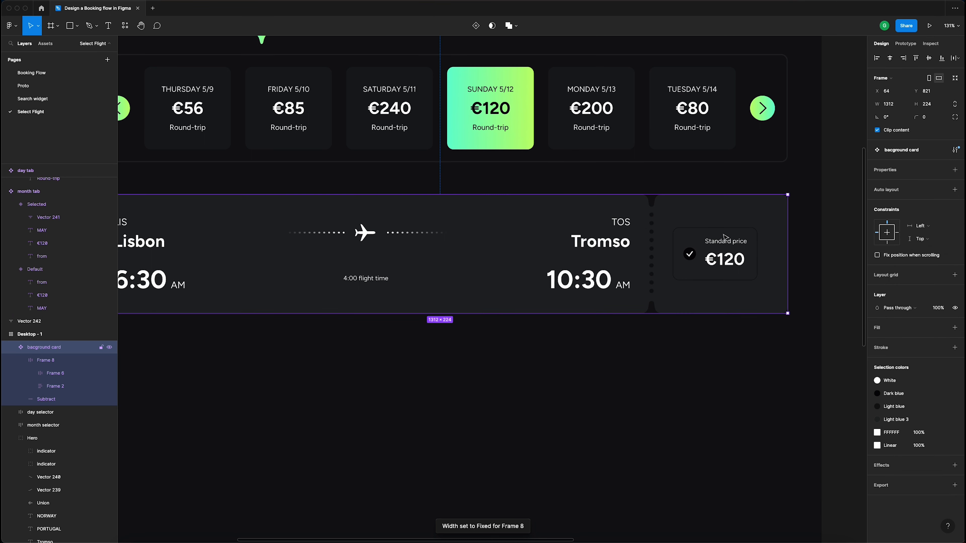
drag(782, 223, 786, 223)
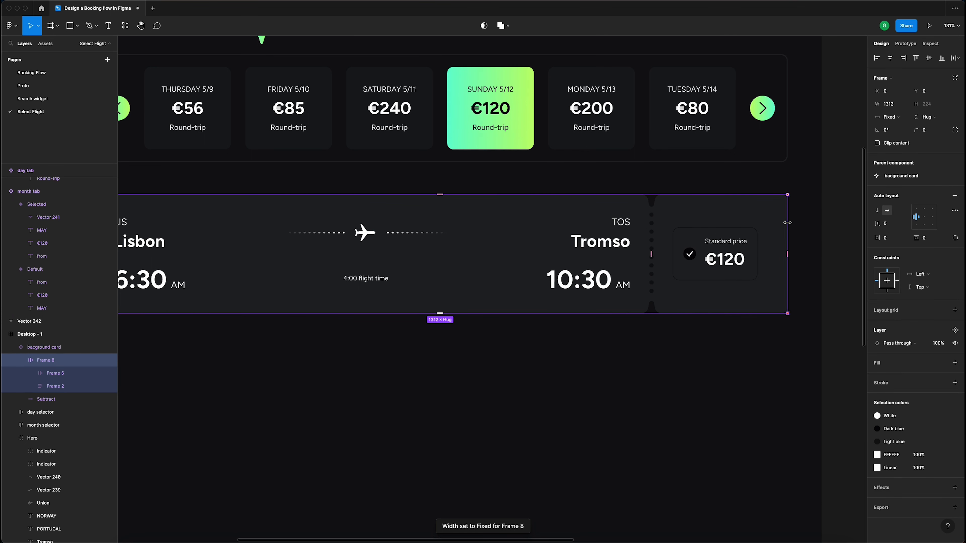
click(716, 259)
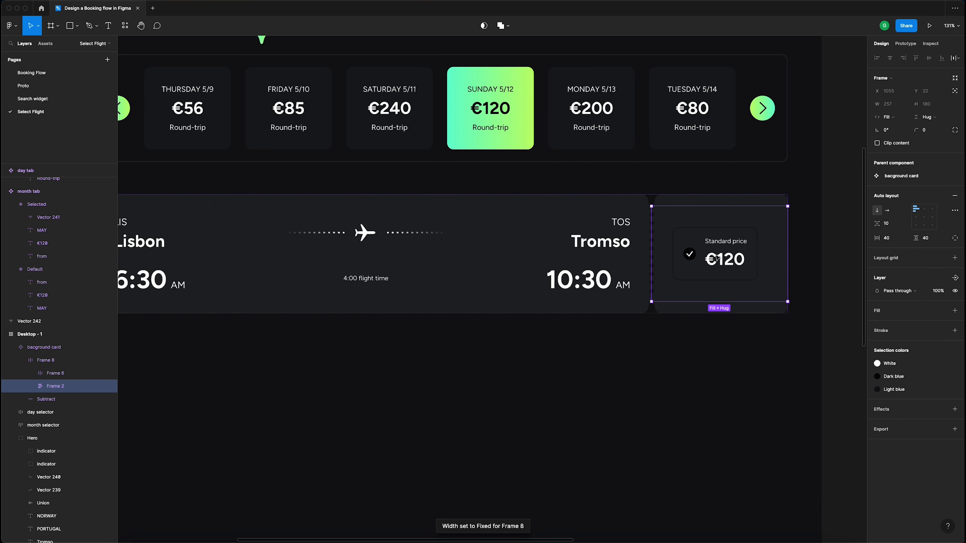
- Try setting the flight details frame's width to Fill container and undo the change
click(573, 254)
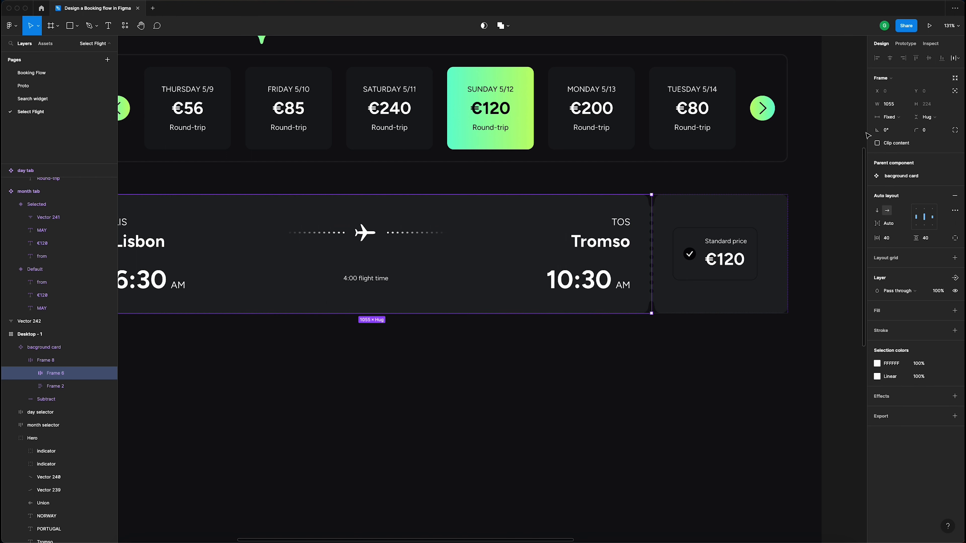
click(894, 118)
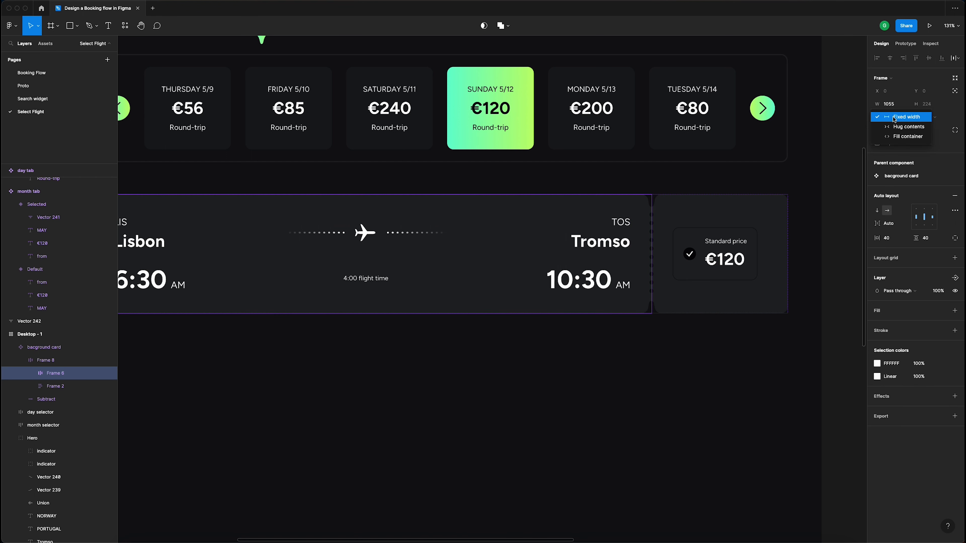
click(896, 138)
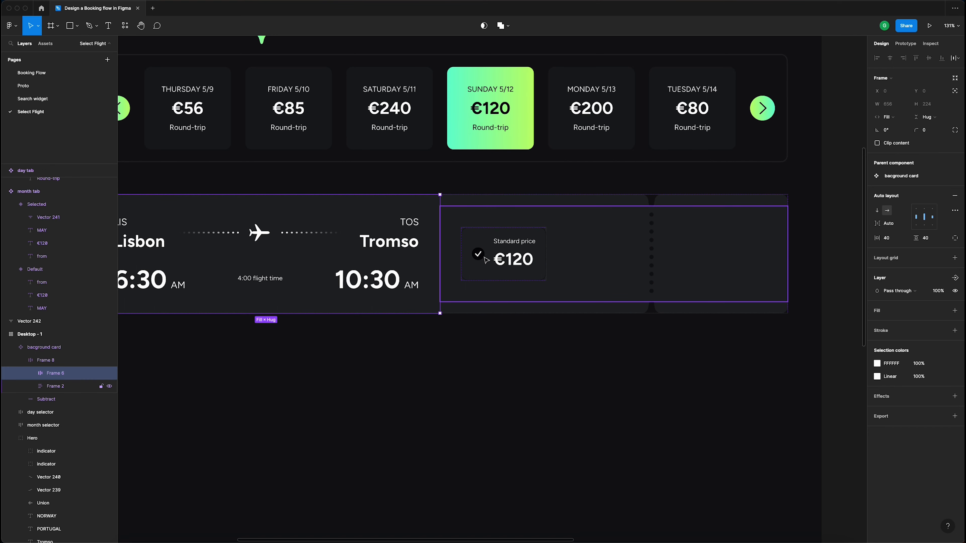
click(491, 261)
scroll(512, 258, down, 3)
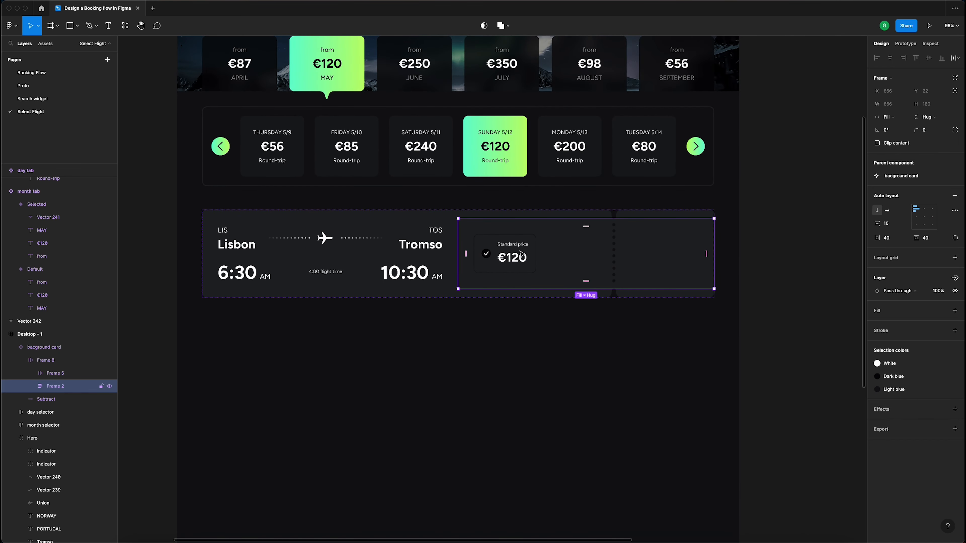
click(414, 253)
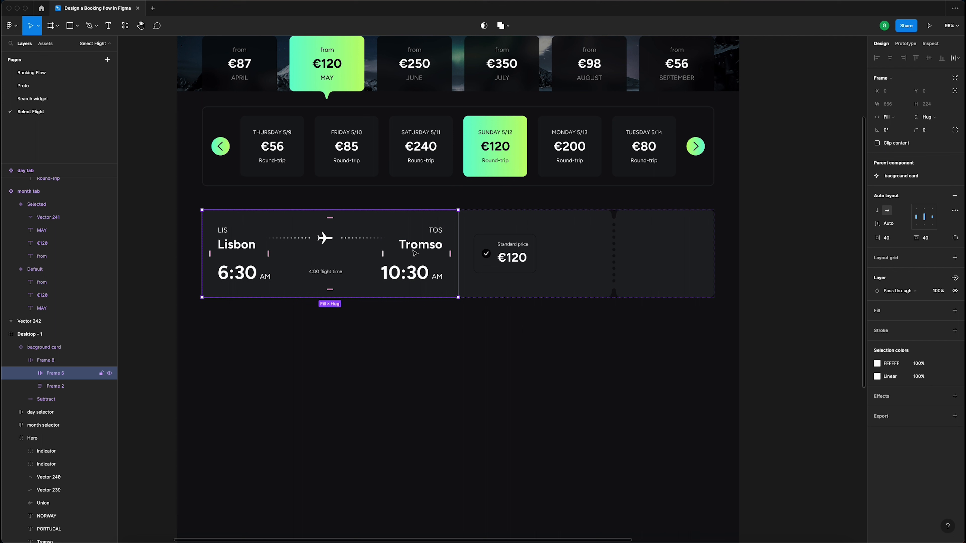
key(ctrl+z)
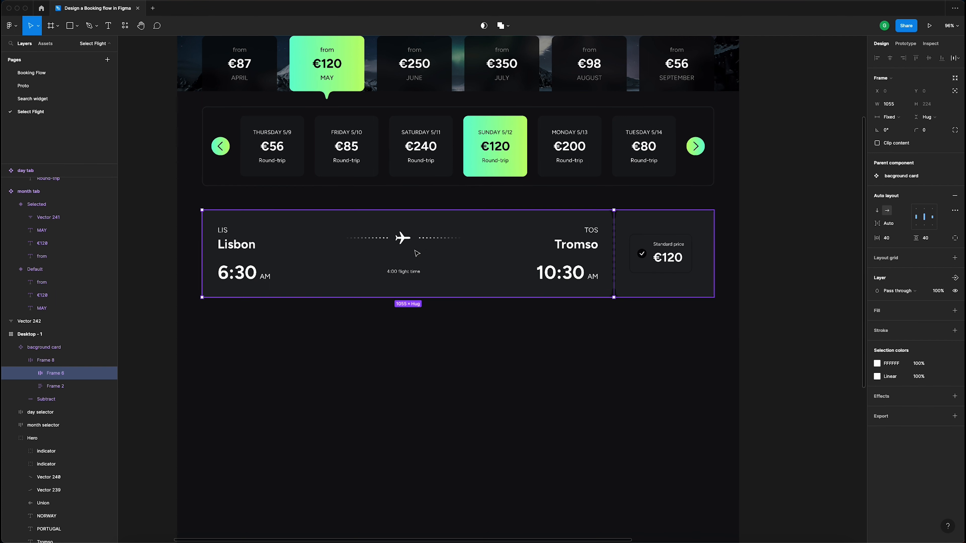
- Try narrowing the flight card component to a width of 1235 and undo the resize
click(808, 224)
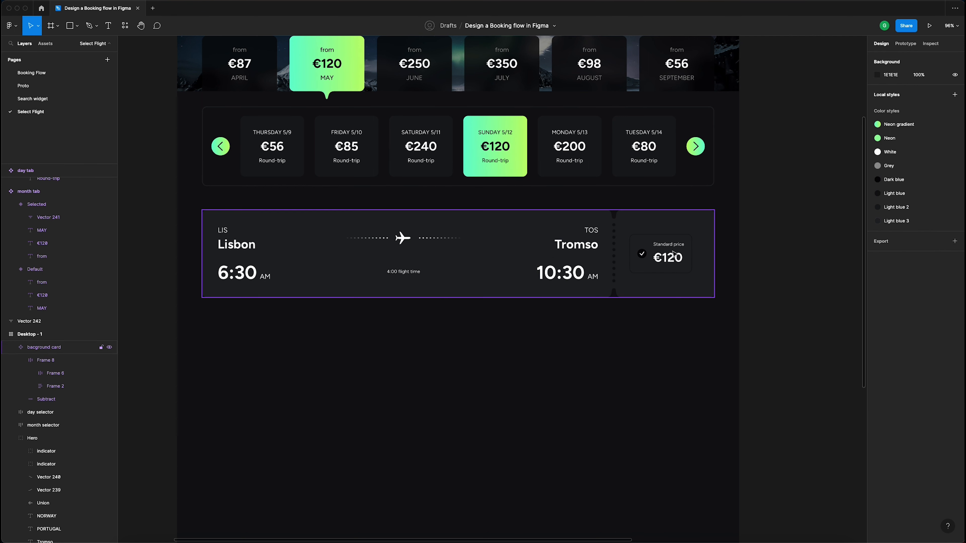
click(714, 249)
drag(714, 250, 684, 247)
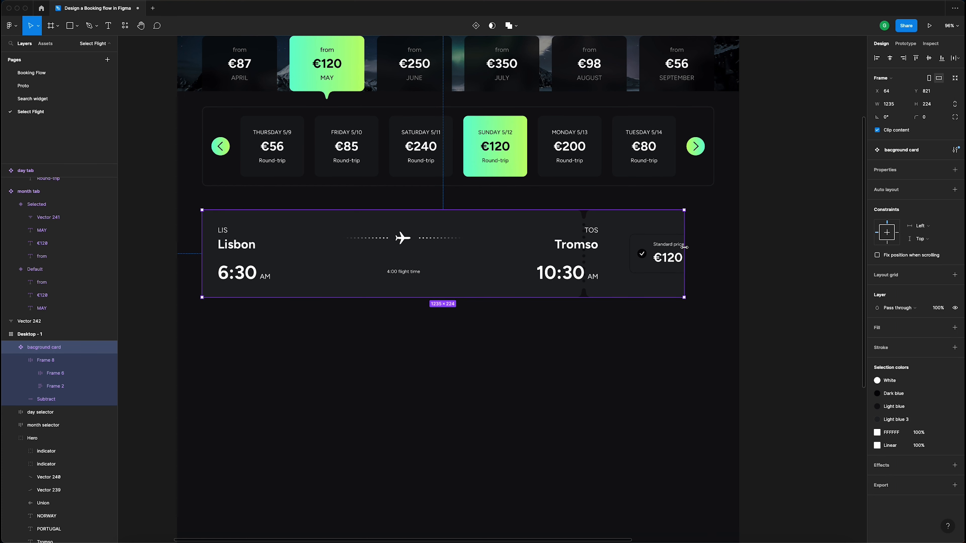
key(ctrl+z)
- Examine the width sizing options and nested frames of the combined auto layout frame inside the card component
double_click(661, 260)
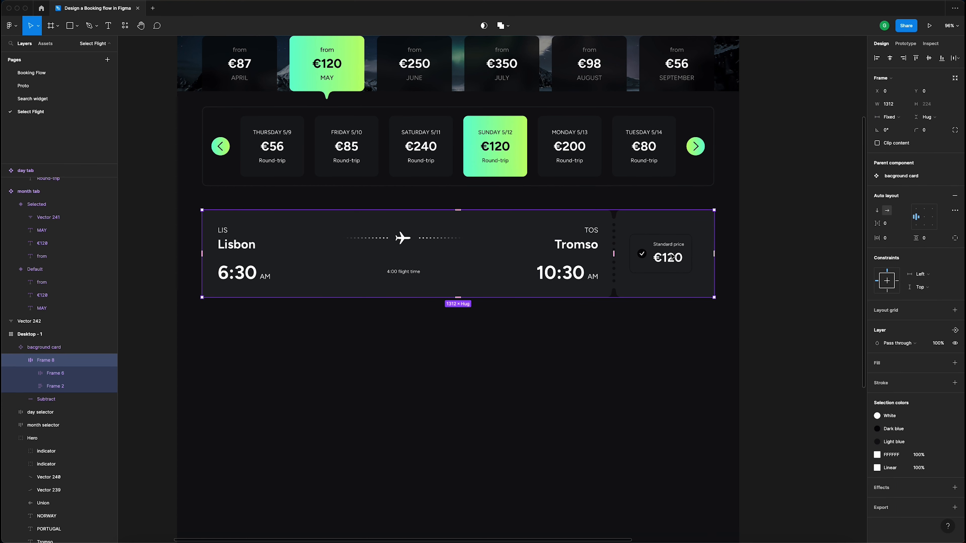
click(671, 258)
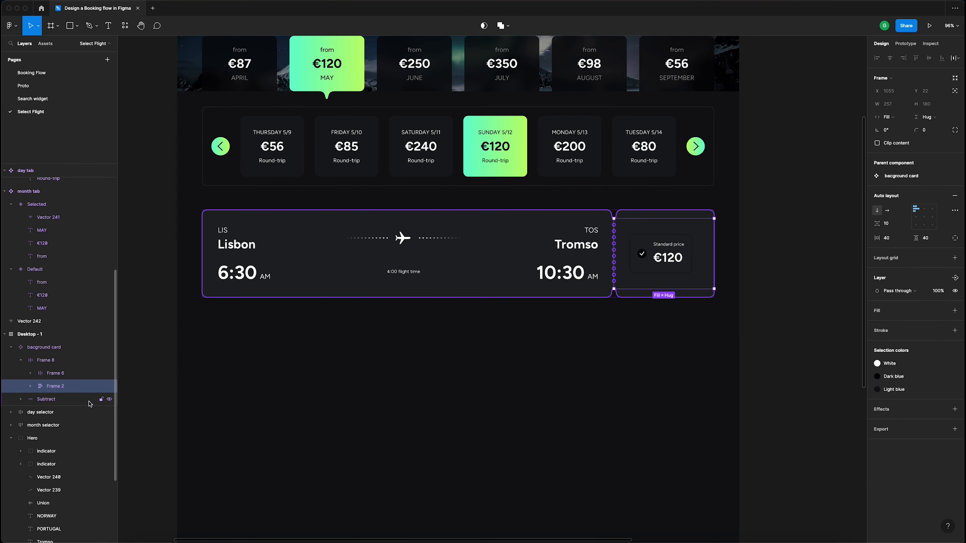
click(44, 361)
click(895, 118)
click(898, 117)
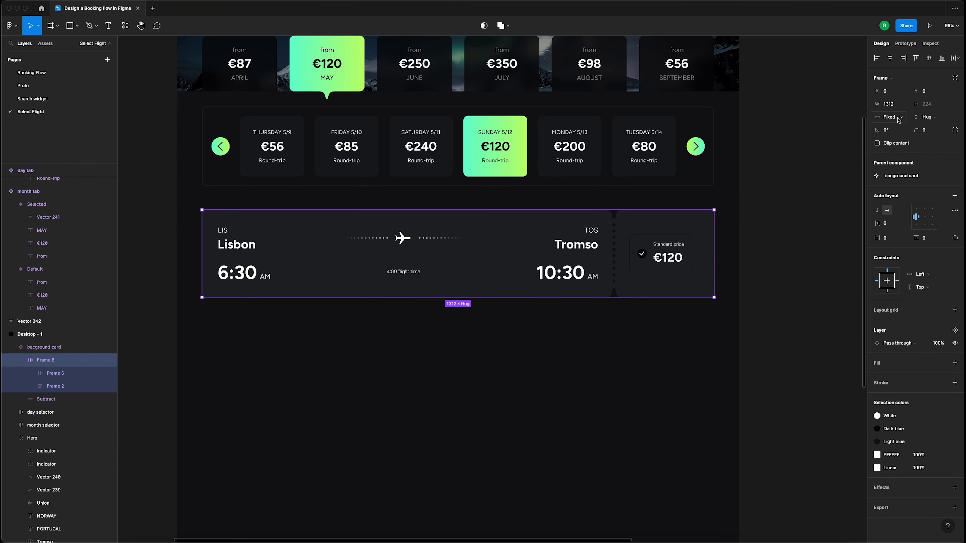
click(899, 118)
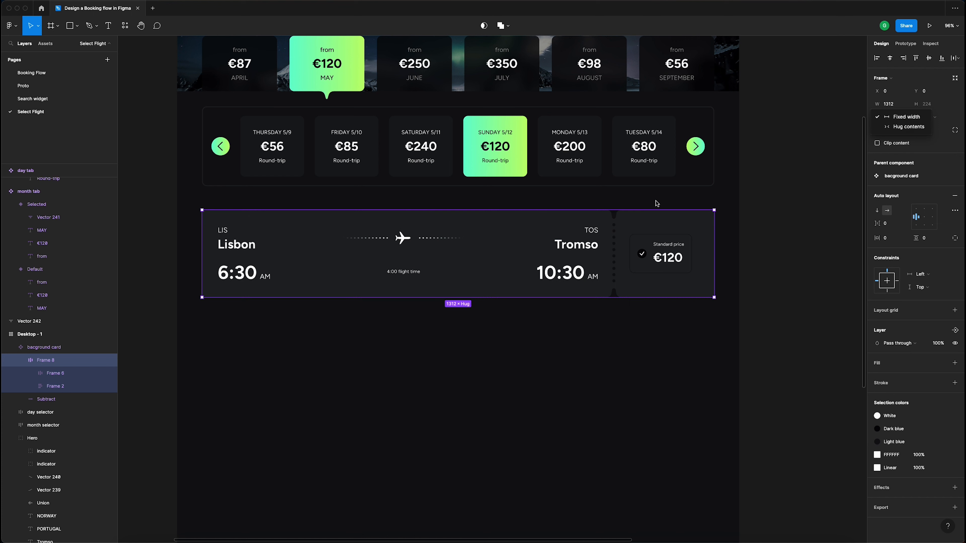
click(24, 361)
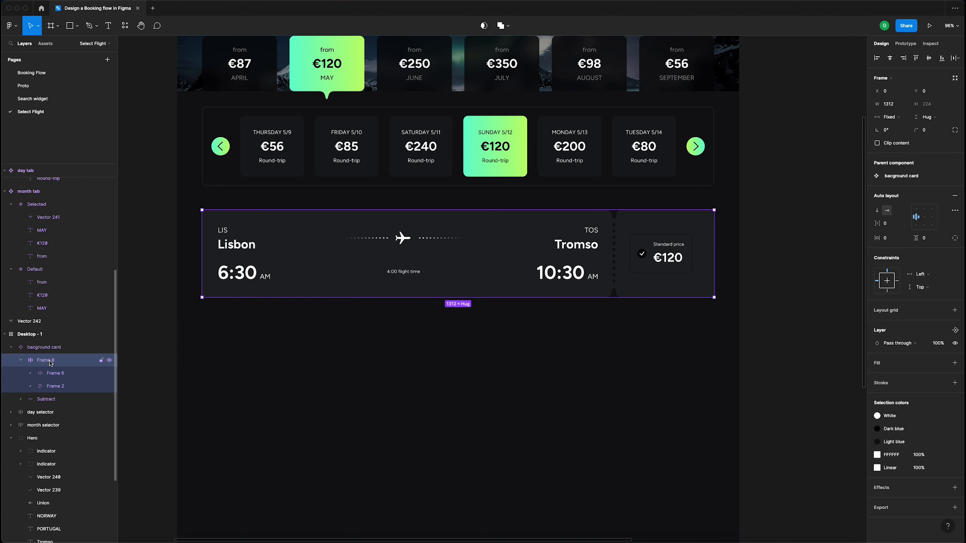
click(21, 360)
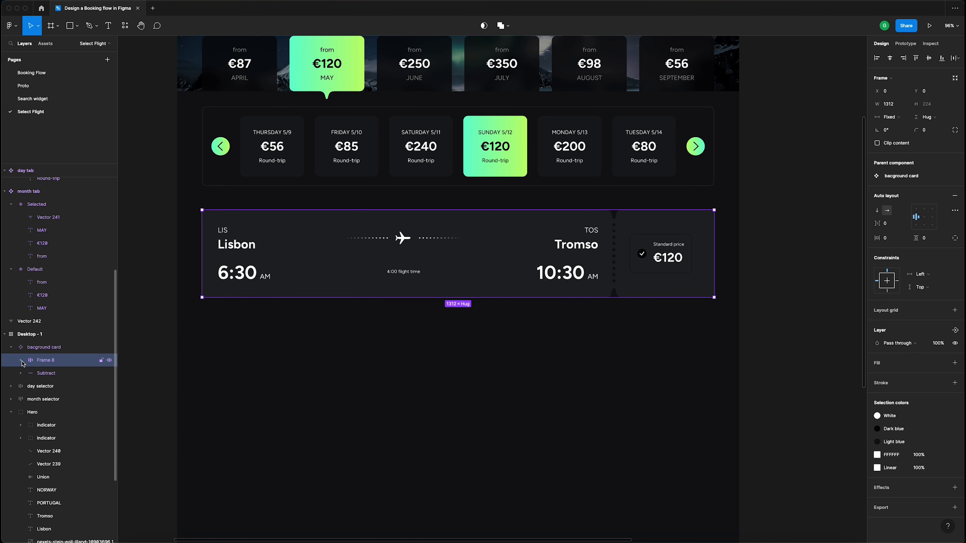
click(21, 361)
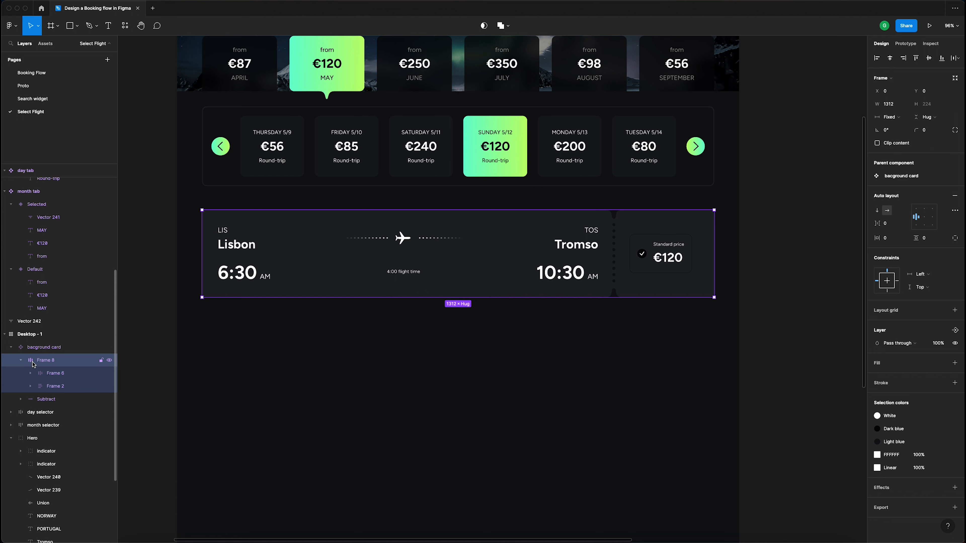
- Set the flight details frame's width to Fill container inside the combined auto layout frame
click(64, 374)
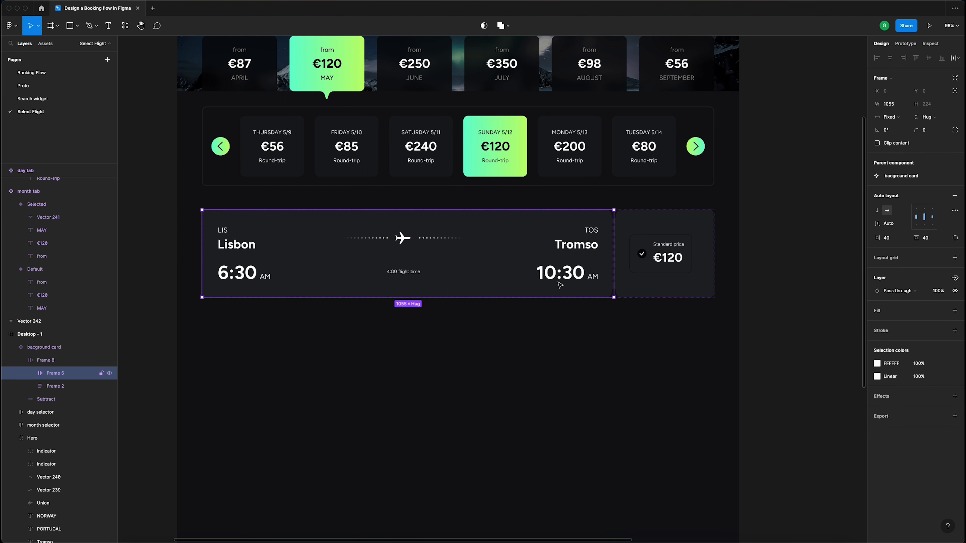
click(896, 118)
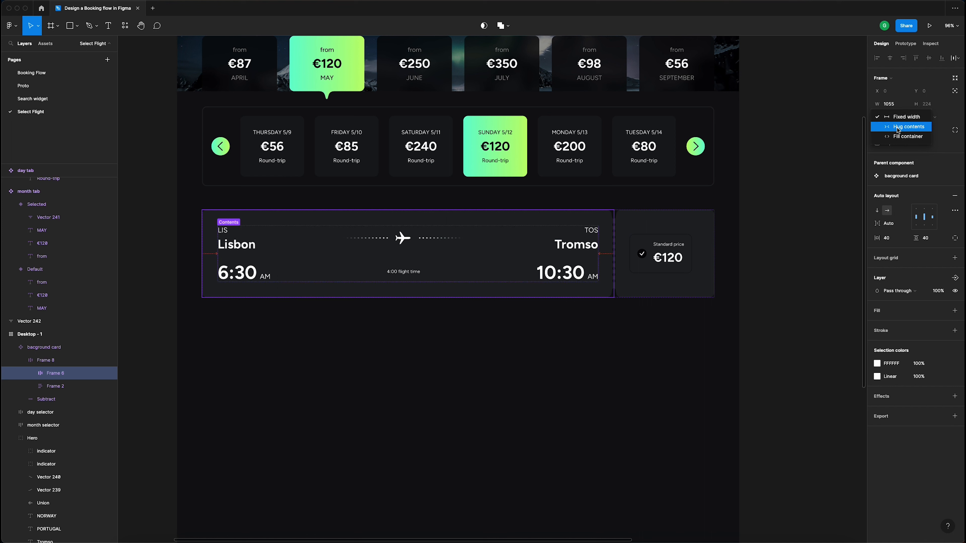
click(897, 137)
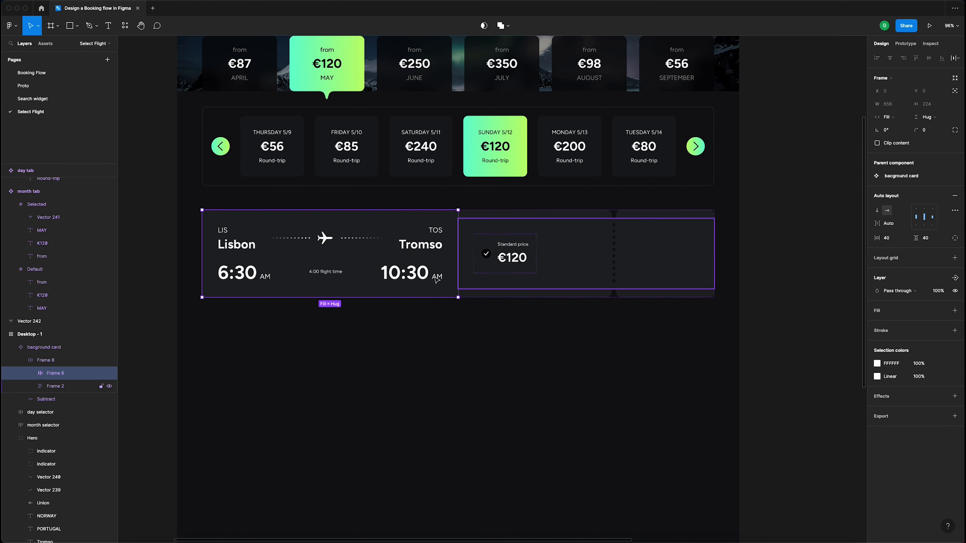
- Change the price button frame to a fixed width and narrow it to 257, ending at the ticket's dotted divider
click(559, 256)
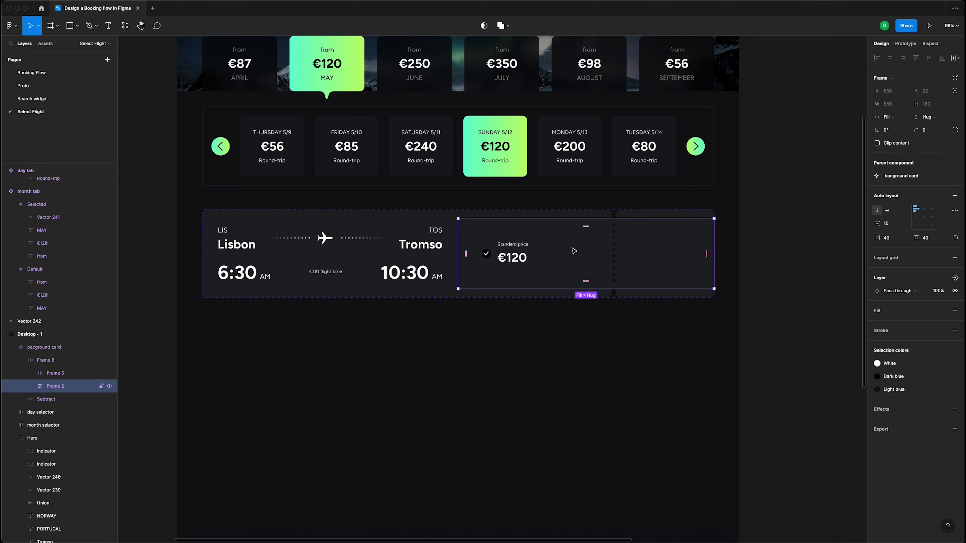
click(887, 117)
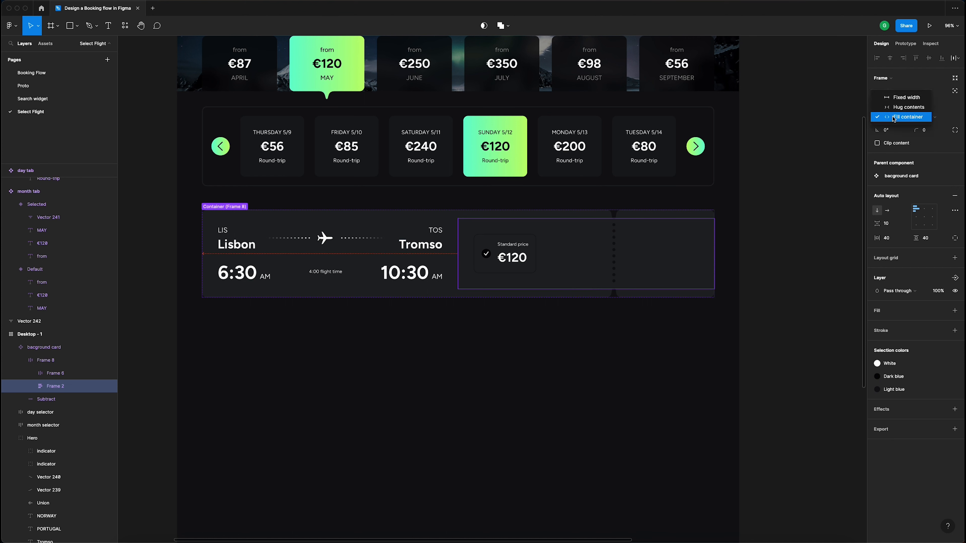
click(902, 107)
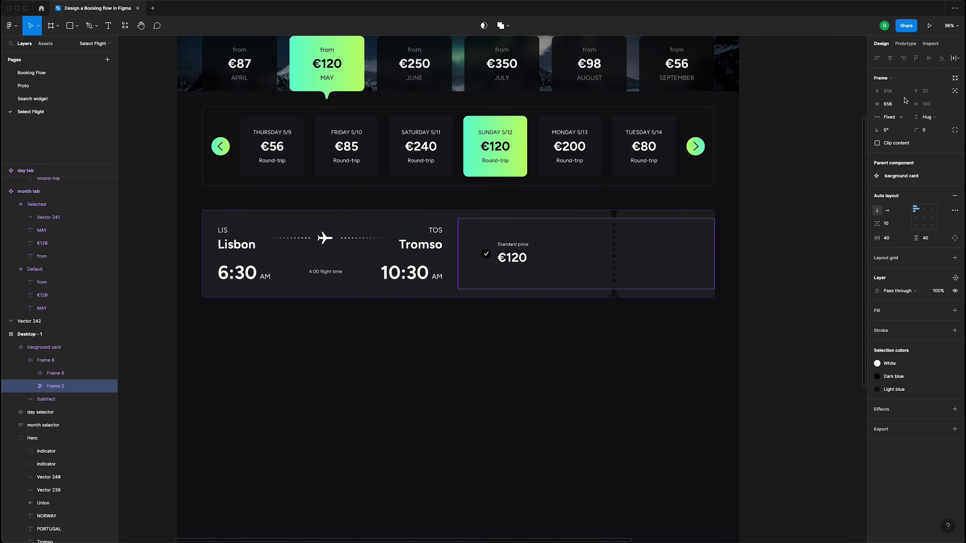
click(376, 257)
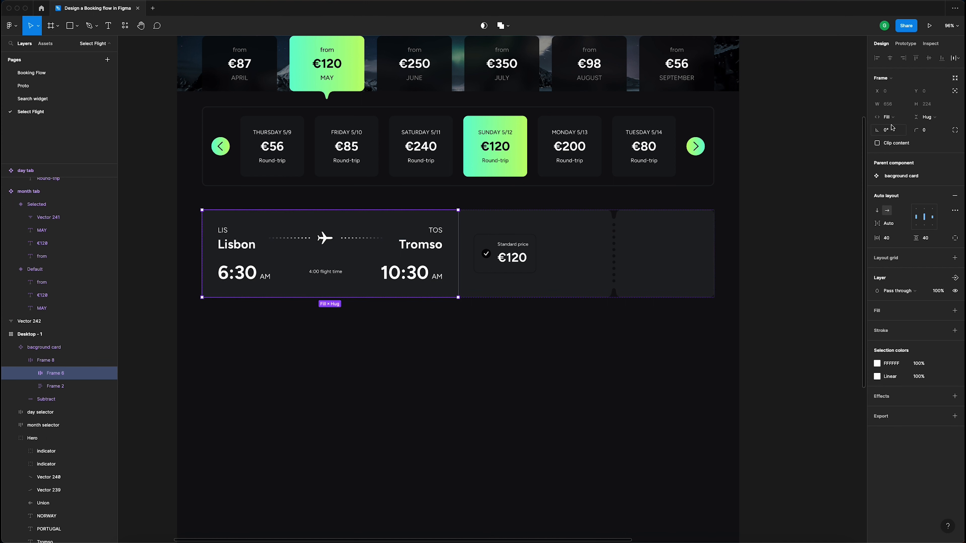
click(895, 118)
click(904, 118)
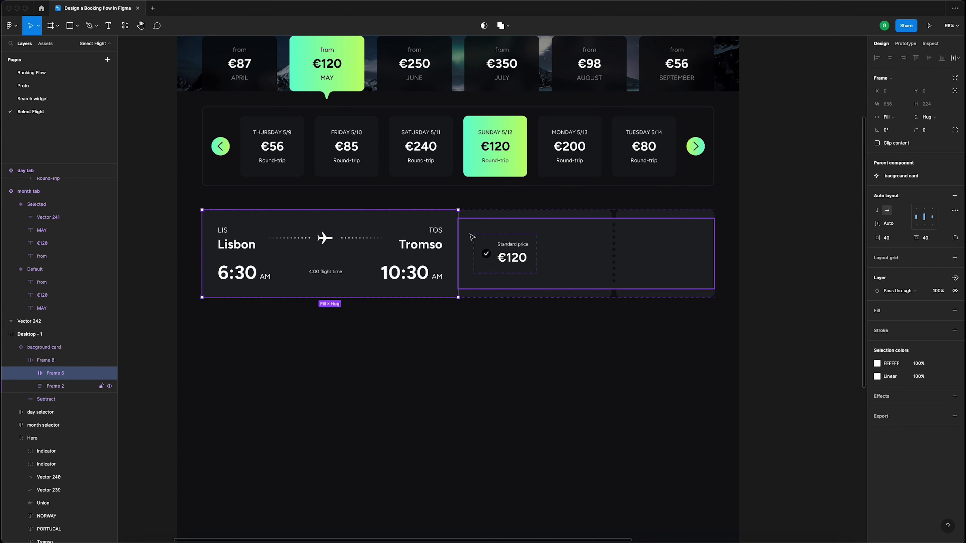
click(572, 235)
drag(458, 241, 620, 242)
click(786, 222)
- Try narrowing the flight card component to a width of 1271 and undo the resize
click(711, 245)
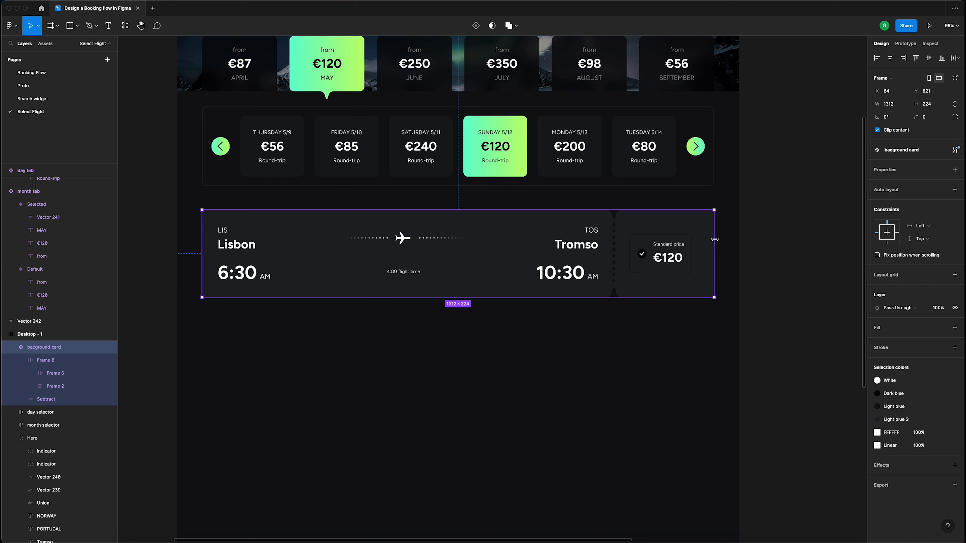
drag(714, 239, 699, 239)
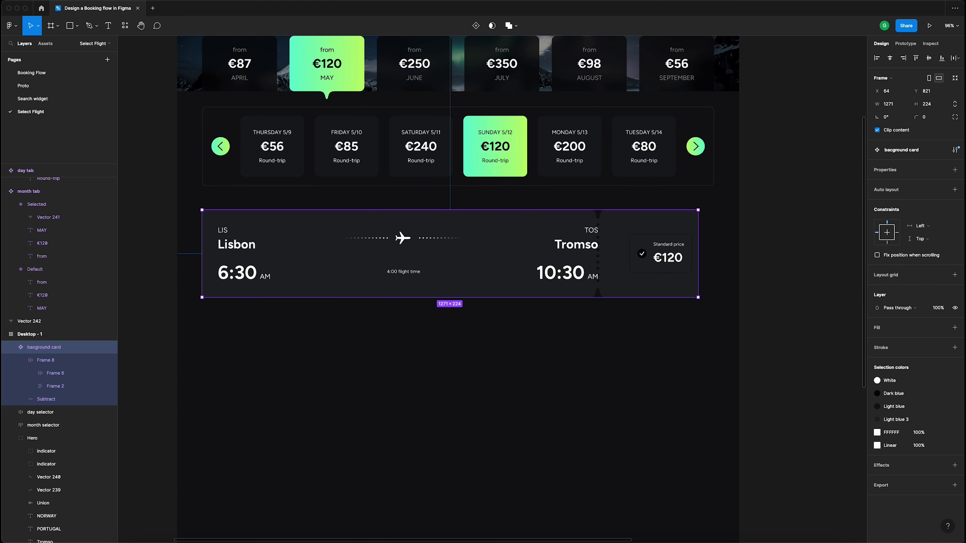
key(ctrl+z)
- Set the combined auto layout frame's width to Hug contents
double_click(672, 250)
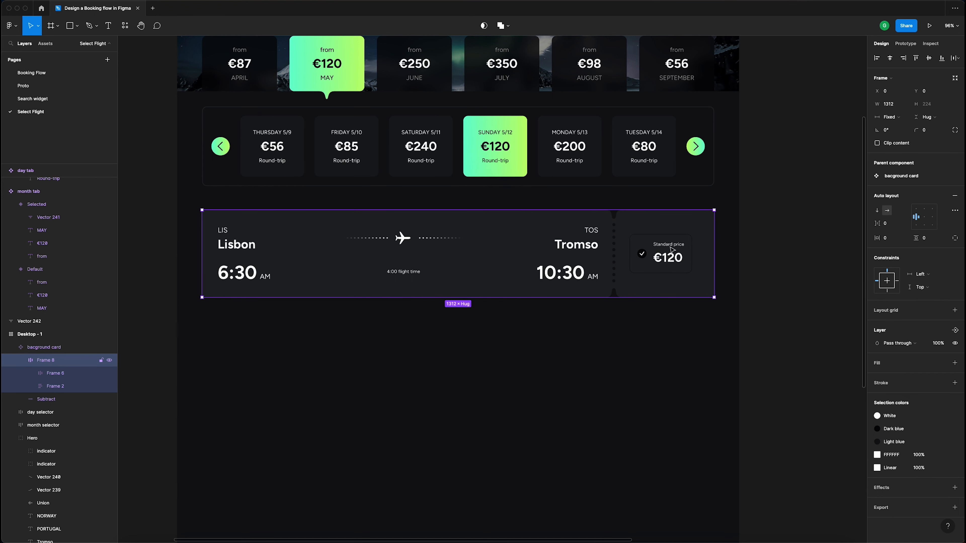
click(893, 117)
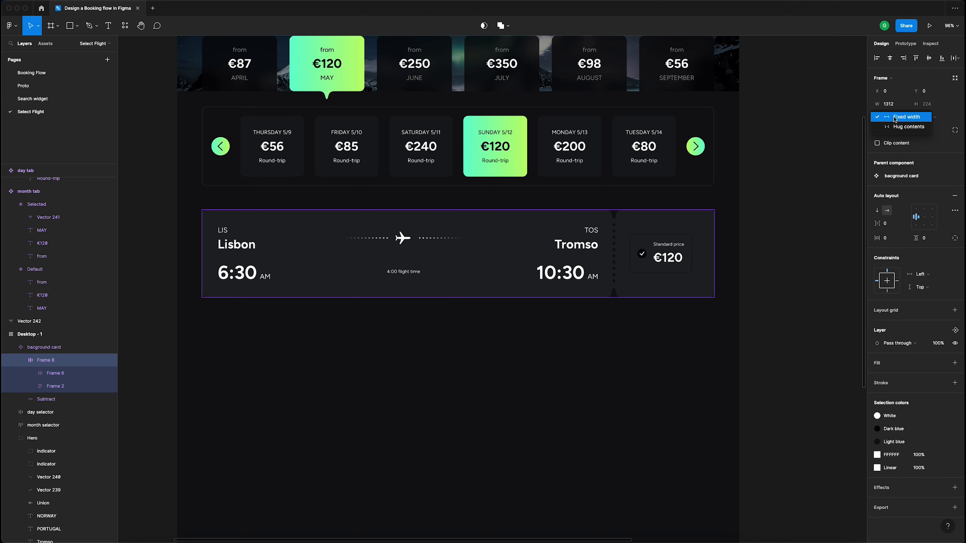
click(894, 118)
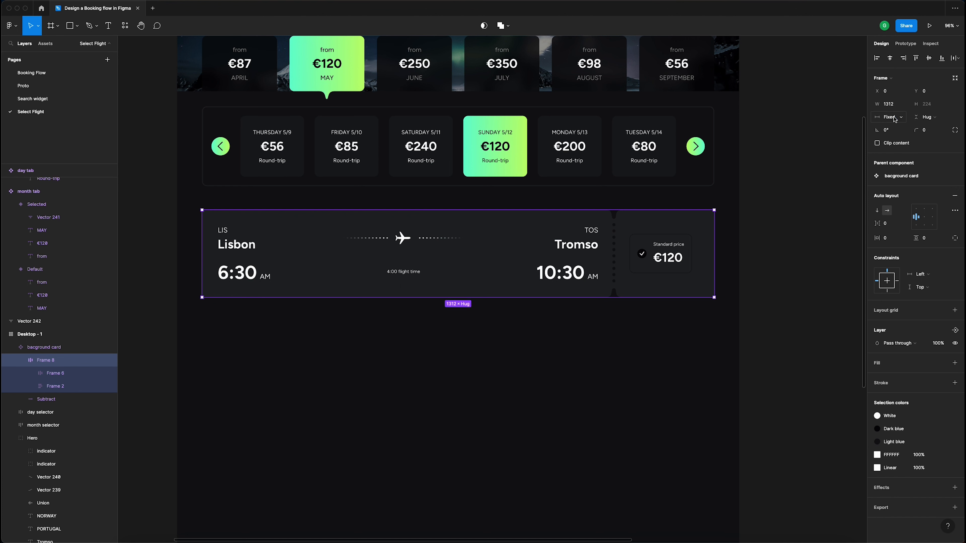
click(898, 119)
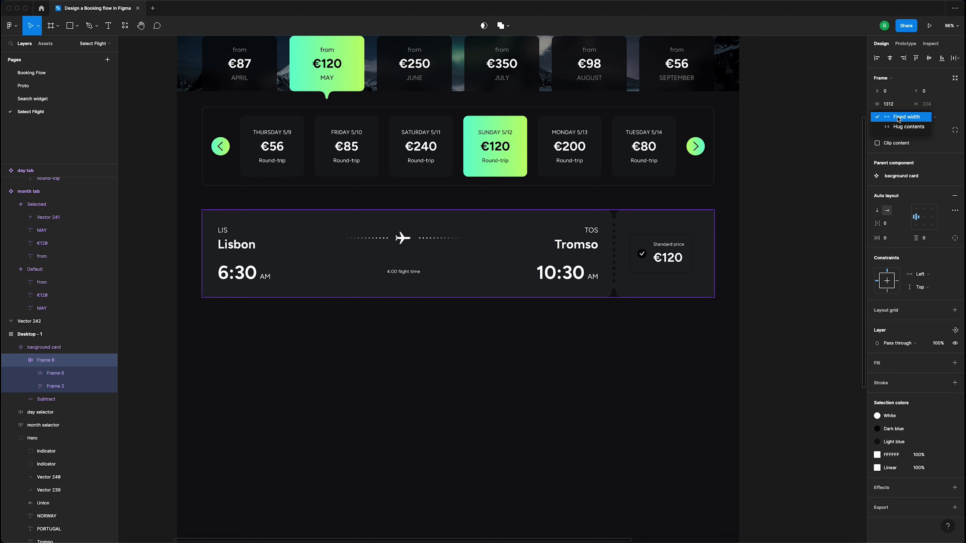
click(897, 128)
click(817, 152)
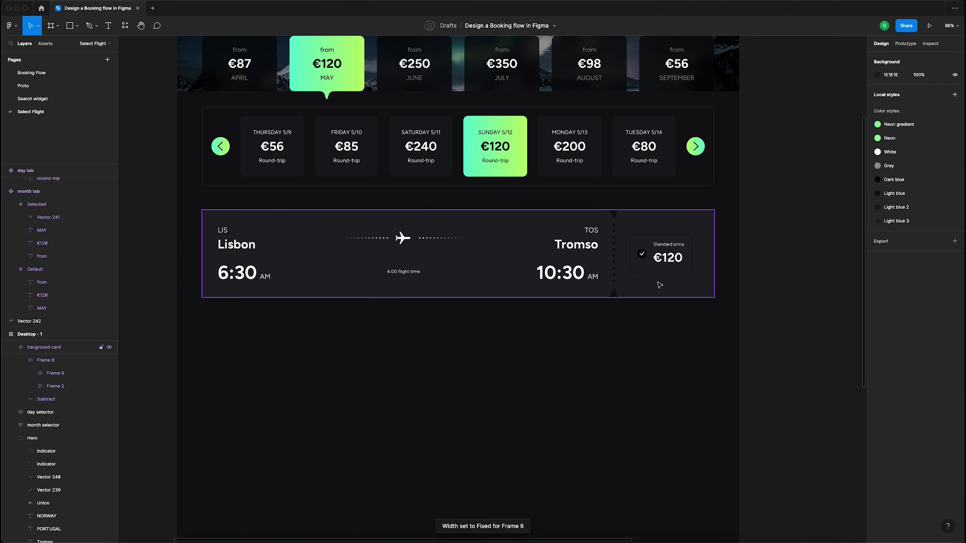
- Try narrowing the flight card component to a width of 1235 with the hugging inner frame and undo the resize
click(660, 282)
drag(716, 243, 685, 245)
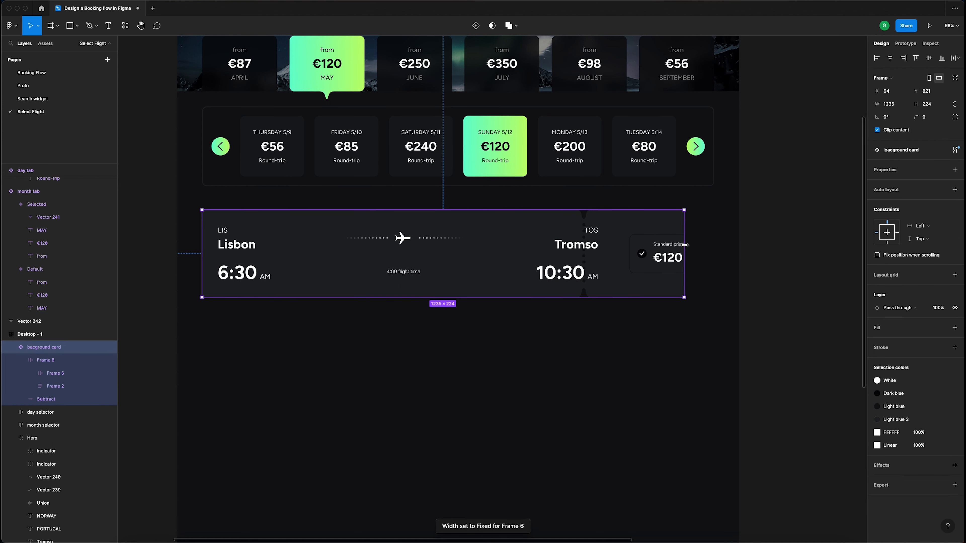
key(super+z)
- Move the combined auto layout frame out of the bacground card component, placing it directly above it in Desktop - 1
double_click(658, 249)
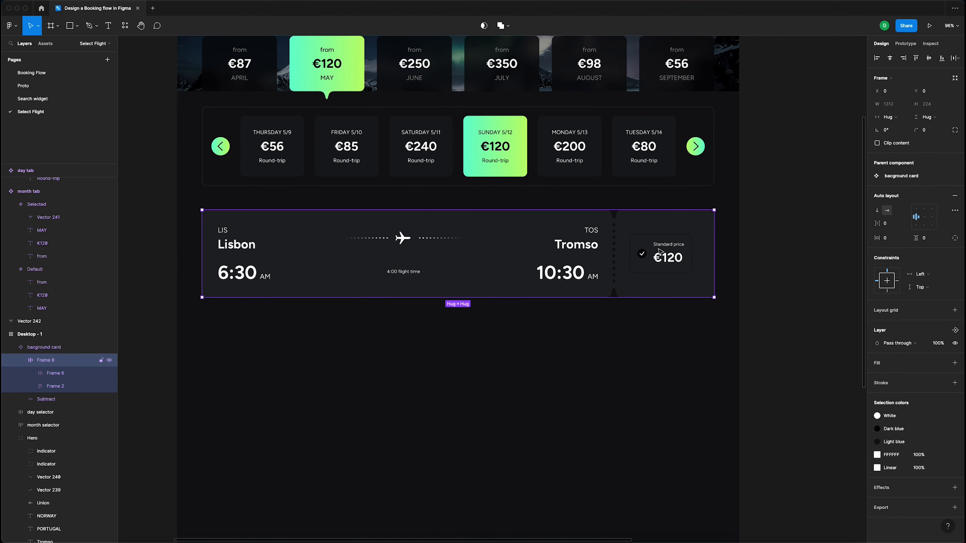
click(22, 360)
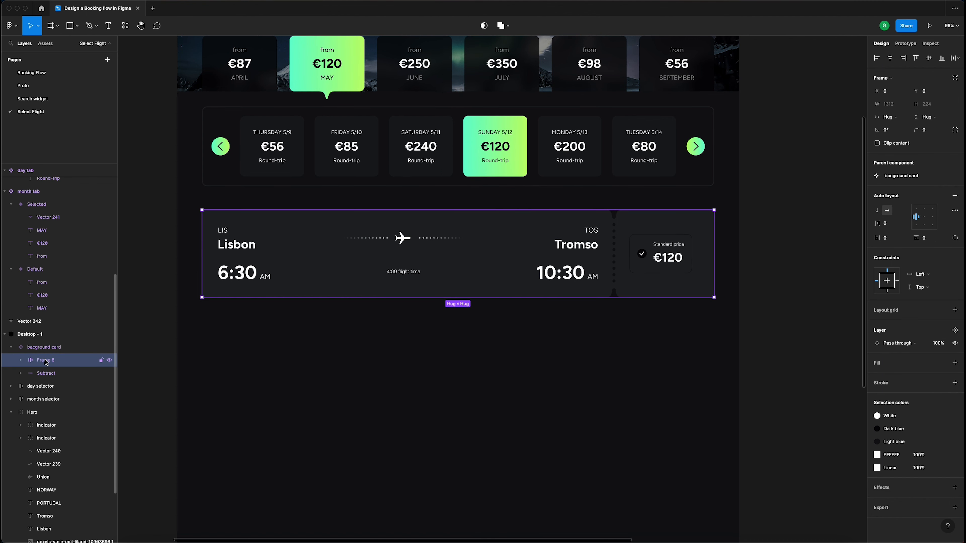
drag(44, 364, 46, 346)
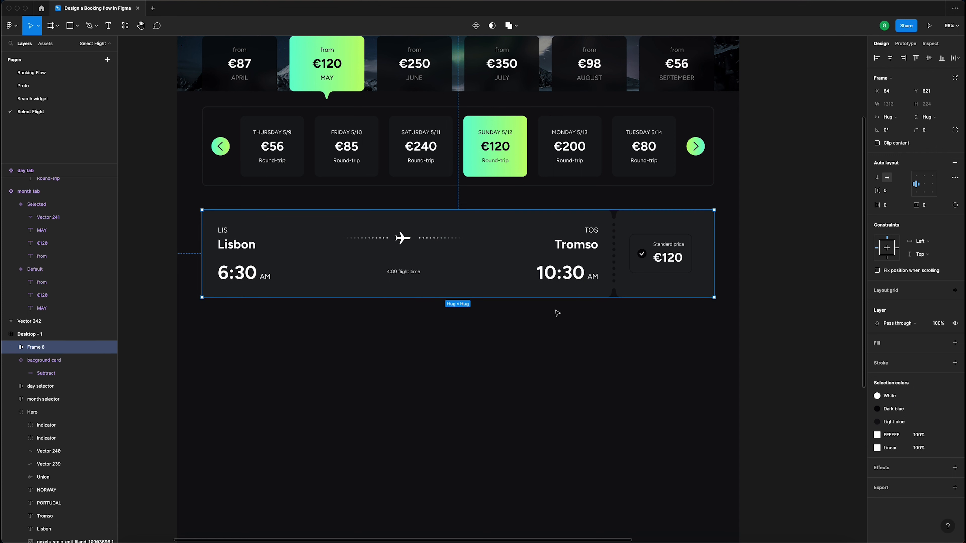
- Center the price button both horizontally and vertically within its auto layout frame
double_click(672, 264)
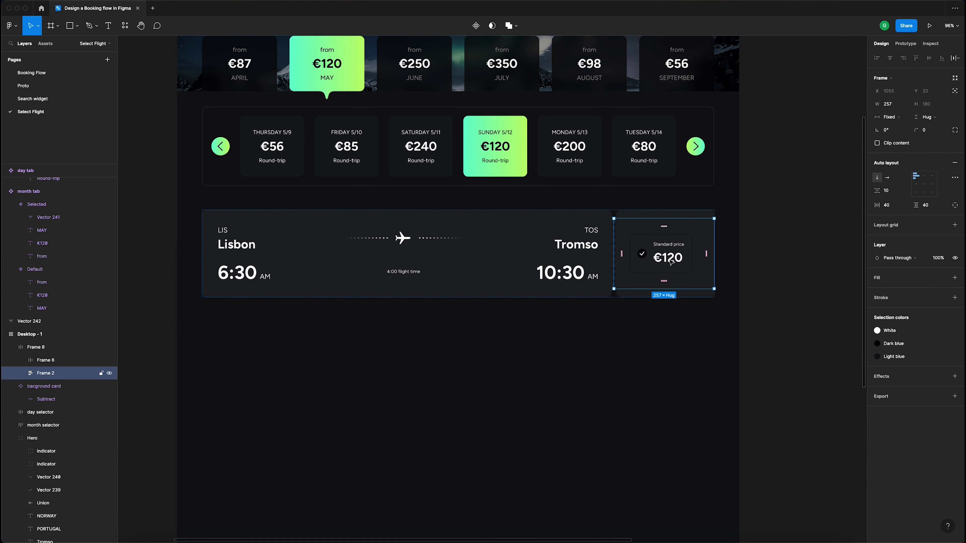
click(924, 184)
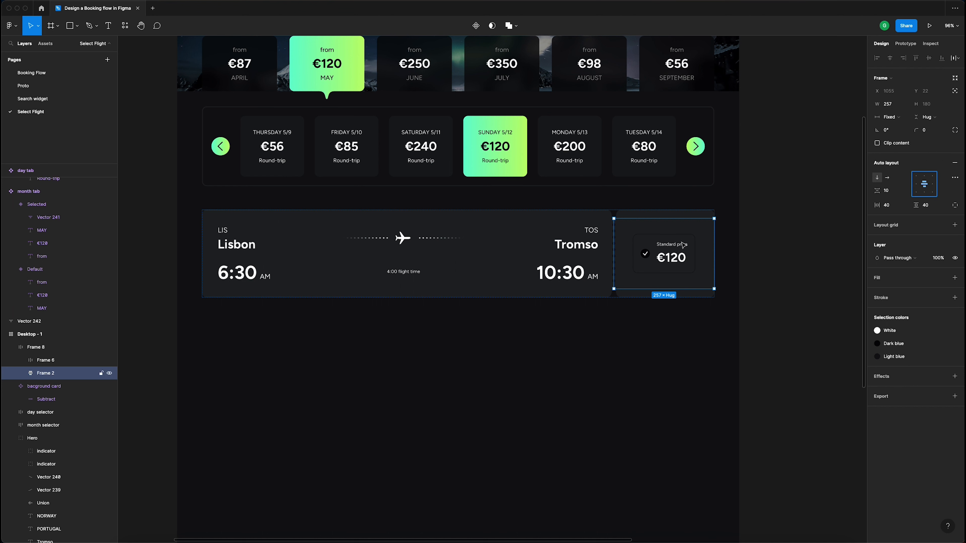
click(11, 347)
- Rename the combined auto layout frame as "flight card infos"
click(37, 350)
double_click(41, 349)
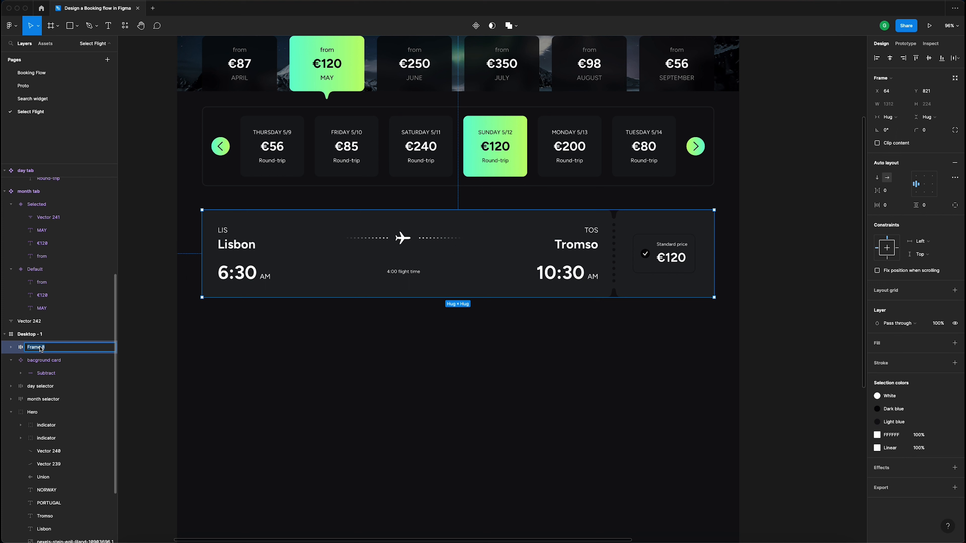
text(flight card infos)
key(Return)
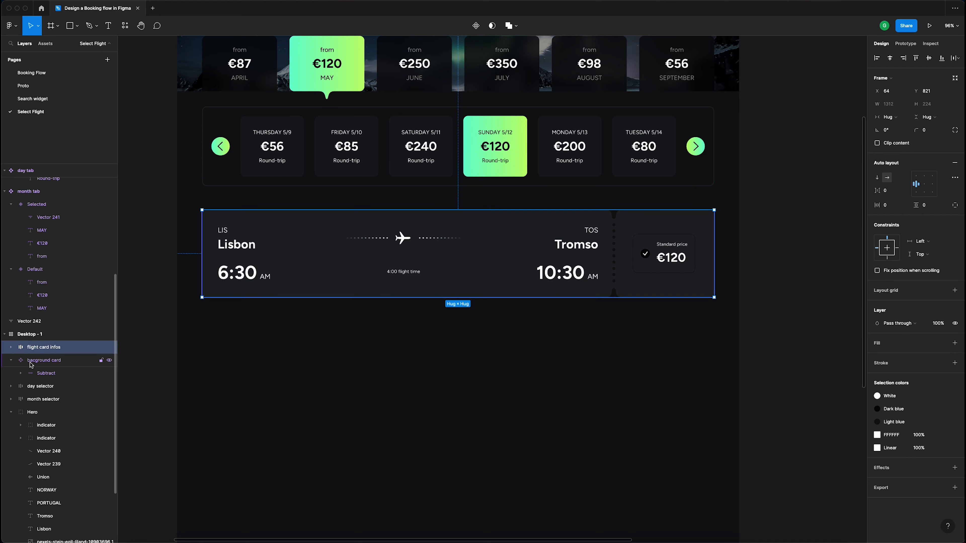
- Group the flight card infos frame with the bacground card component in Desktop - 1
click(12, 361)
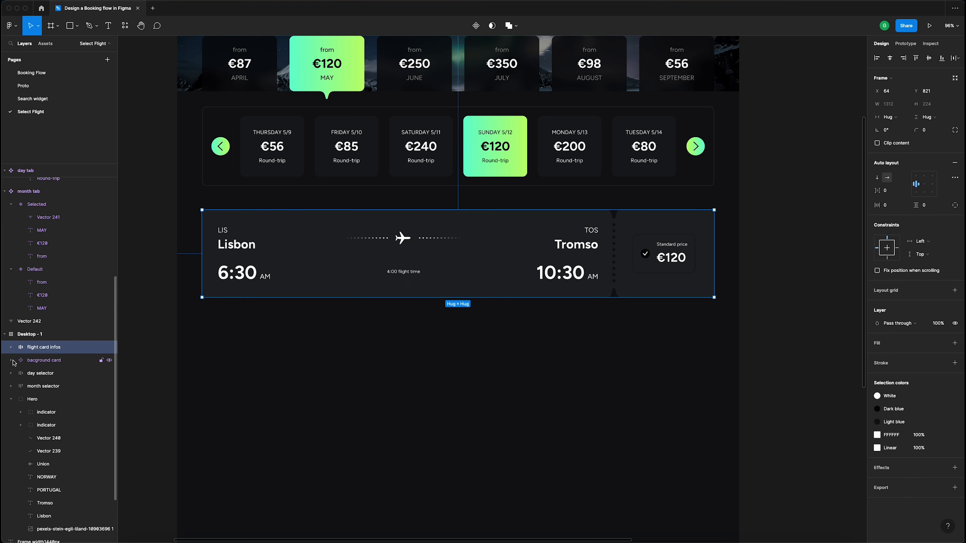
click(49, 361)
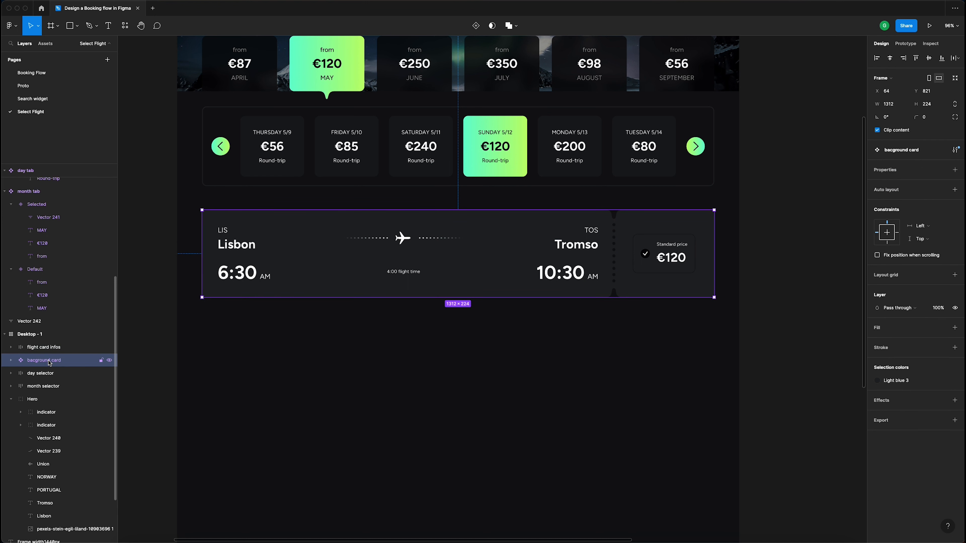
shift+click(57, 348)
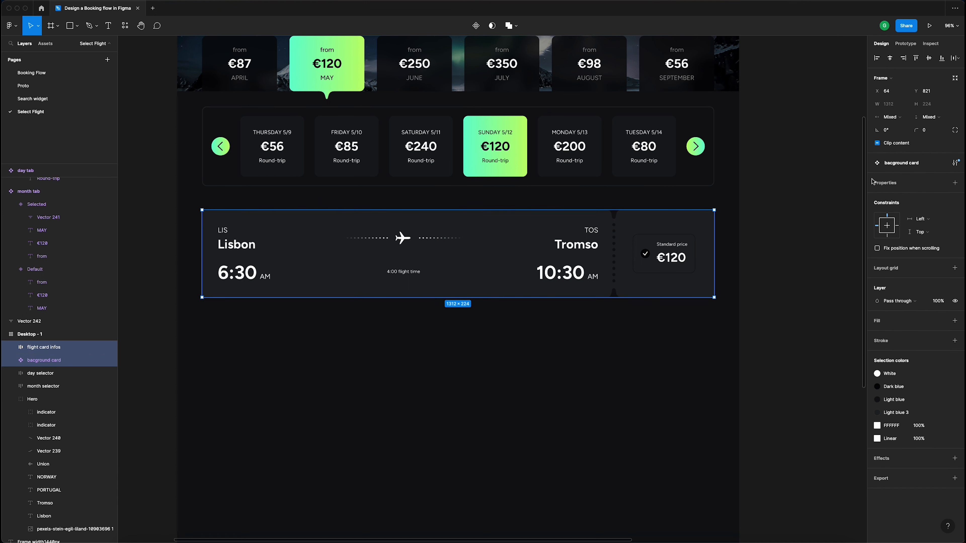
key(super+g)
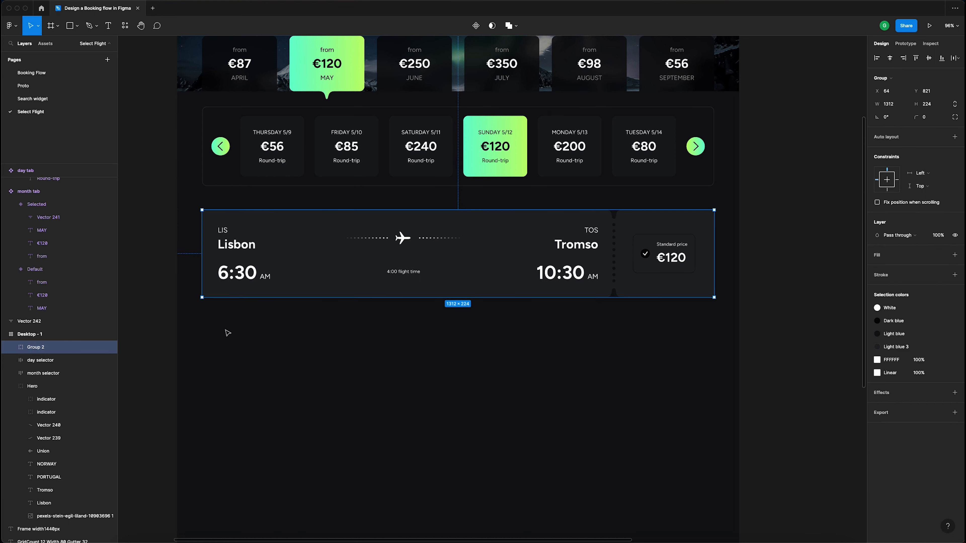
- Rename the new group as "Flight card" and turn it into a component
double_click(34, 348)
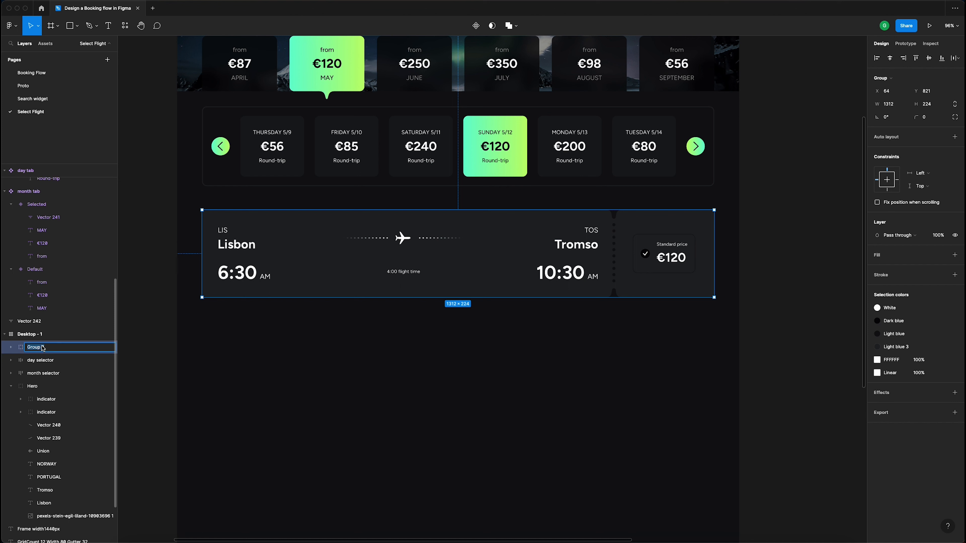
text(Flight card)
key(Return)
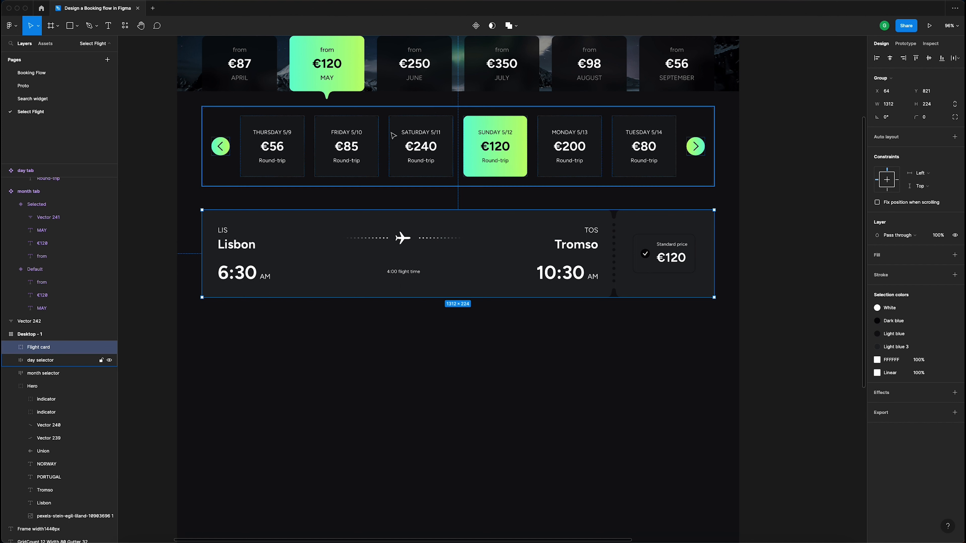
click(474, 25)
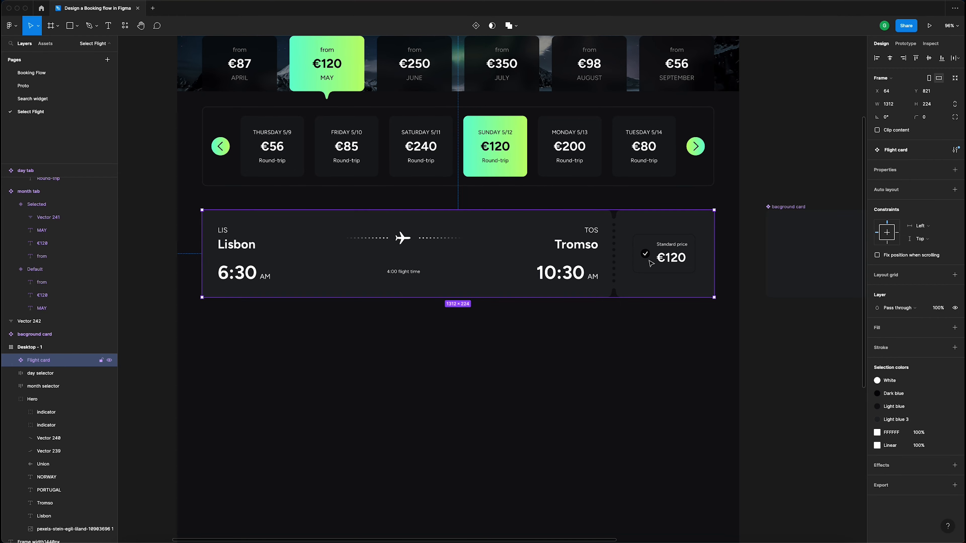
- Move the bacground card main component outside Desktop - 1, placing it below the column of color swatches
scroll(694, 255, down, 5)
scroll(652, 252, right, 3)
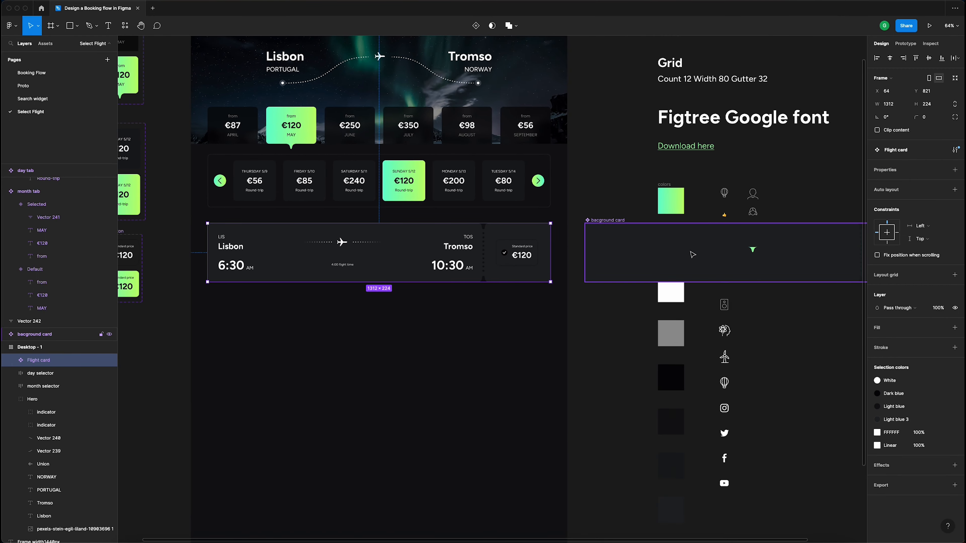
scroll(652, 252, down, 3)
drag(645, 249, 765, 249)
click(581, 256)
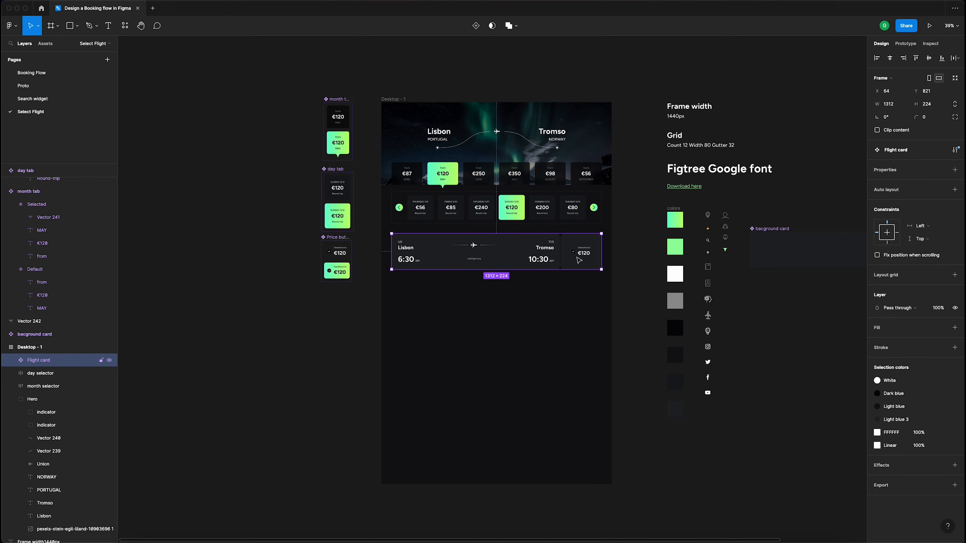
scroll(582, 258, up, 5)
scroll(562, 255, down, 3)
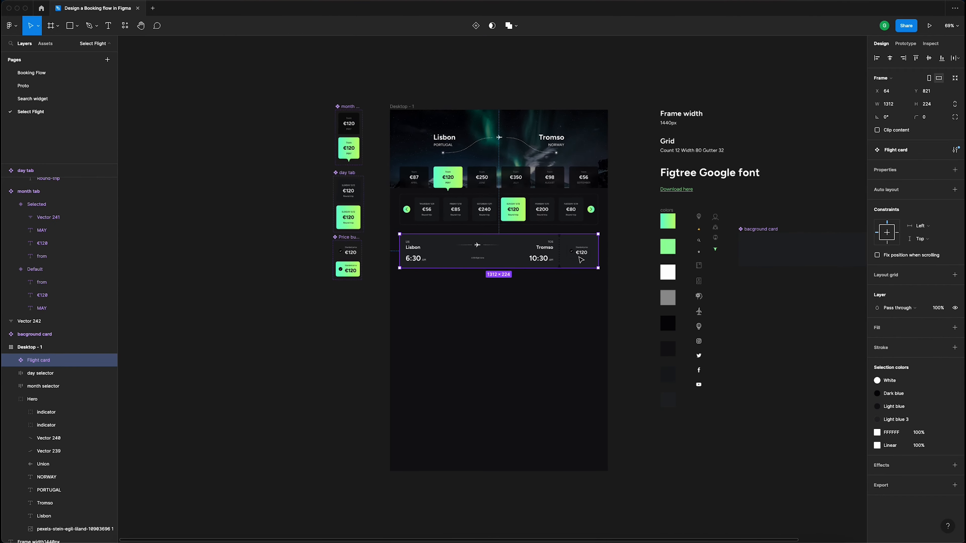
drag(744, 235, 690, 443)
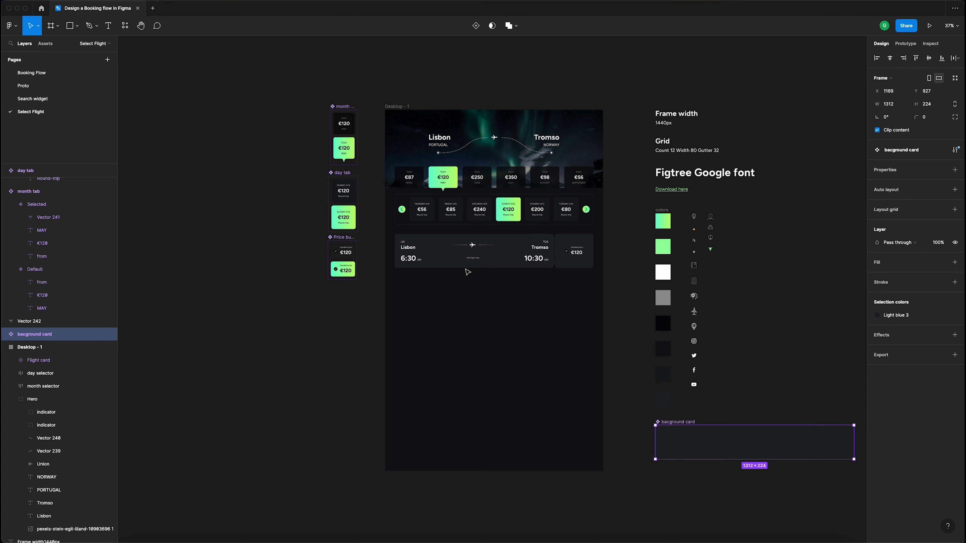
- Correct the spelling of the bacground card component's name to "background card"
double_click(29, 335)
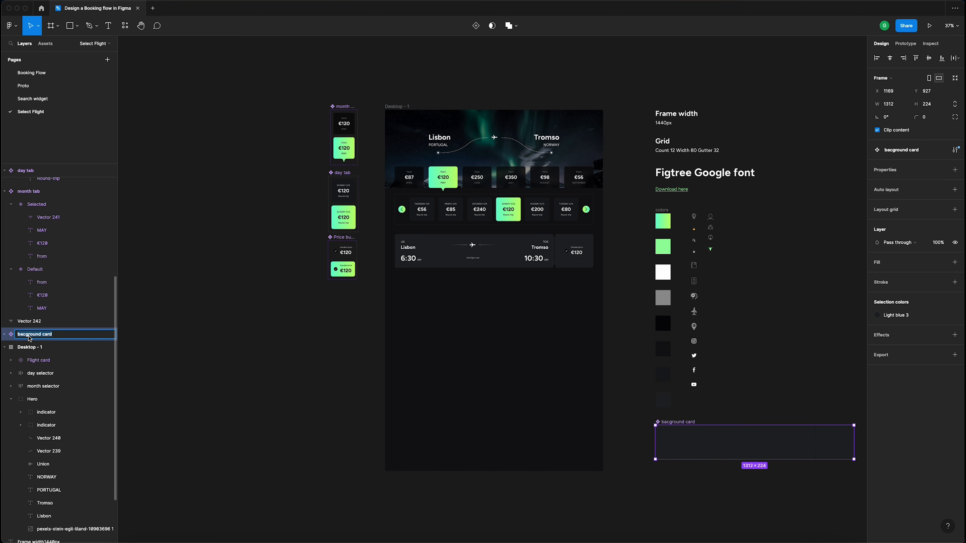
click(24, 337)
text(k)
key(BackSpace)
text(k)
key(Return)
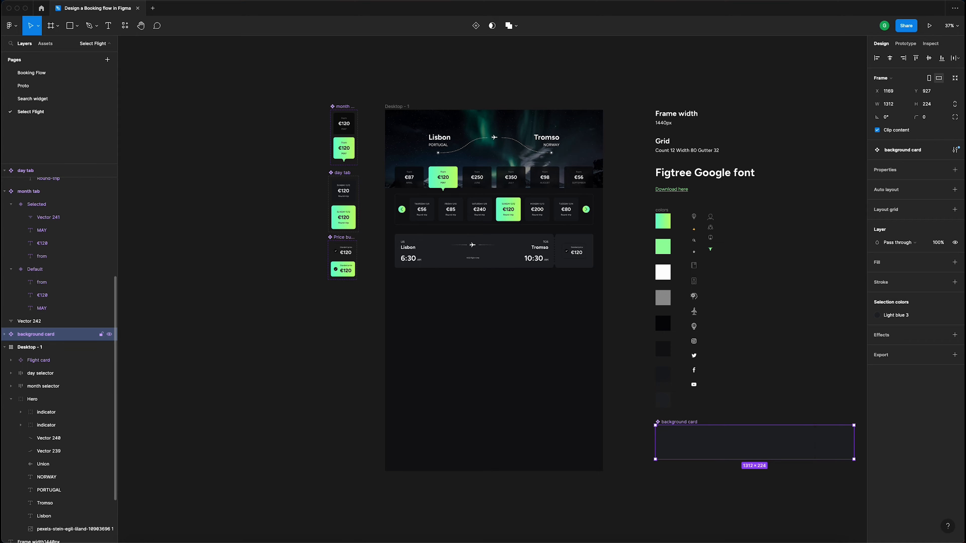
- Try narrowing the Flight card component to a width of 1098 and undo the resize
scroll(498, 244, up, 5)
click(646, 270)
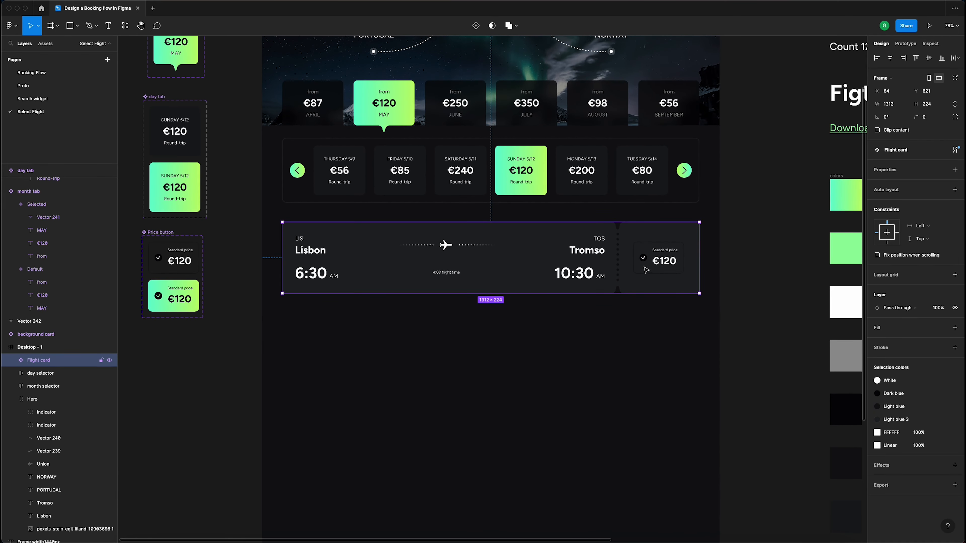
drag(699, 245, 632, 245)
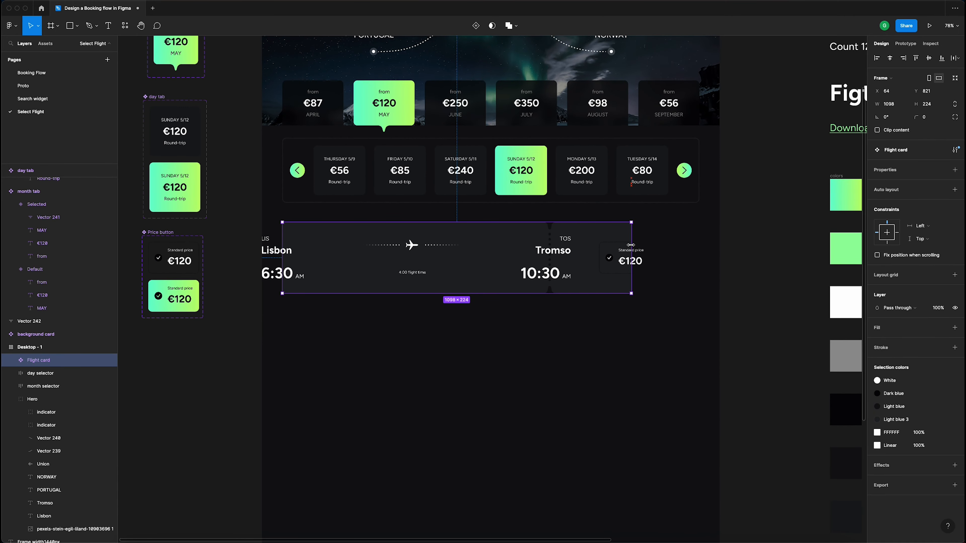
key(super+z)
- Check the horizontal resizing options of the flight card infos frame and its inner flight details frame
double_click(604, 258)
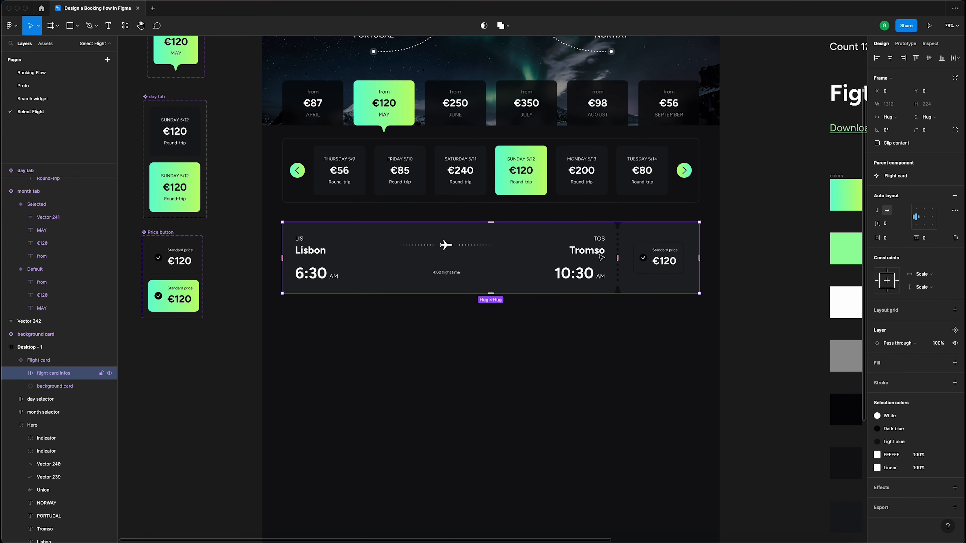
click(896, 117)
click(896, 117)
click(599, 252)
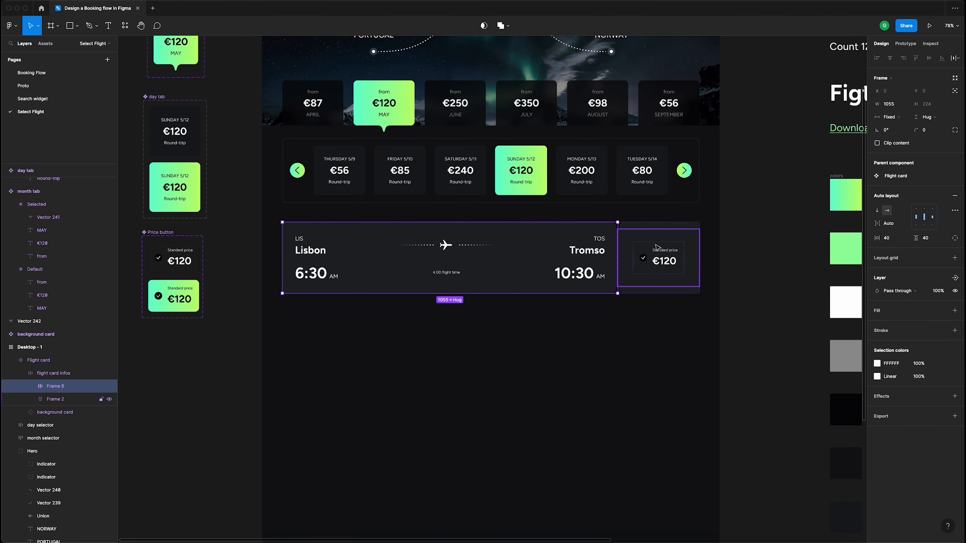
click(65, 376)
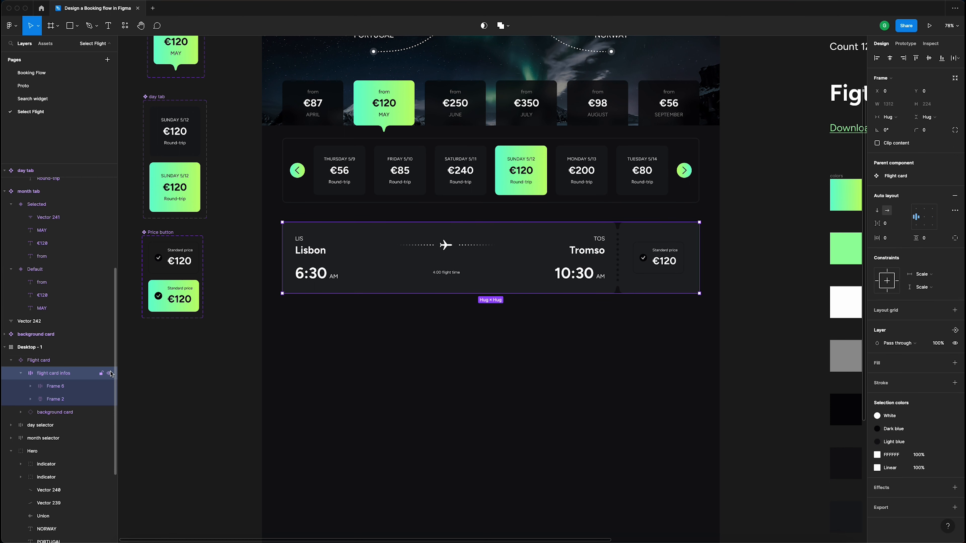
click(894, 117)
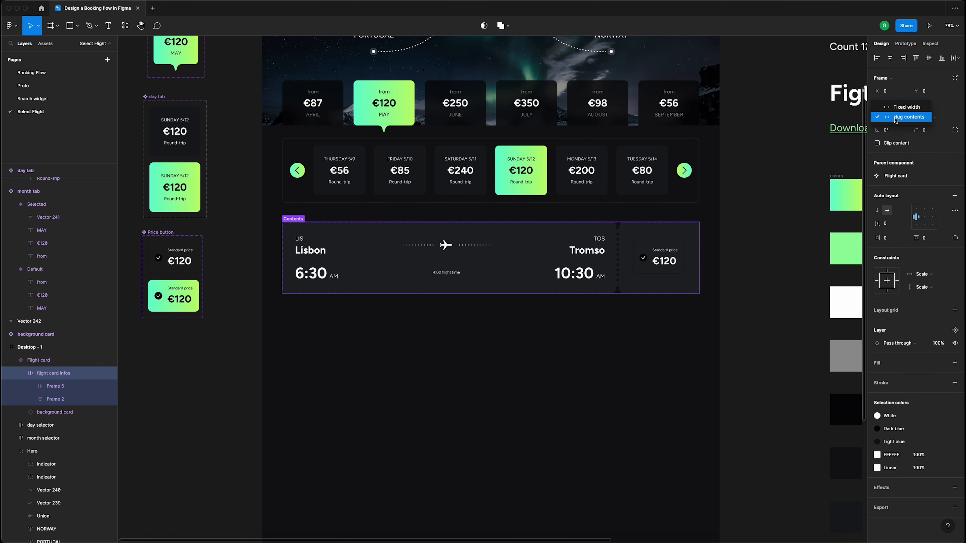
click(894, 118)
click(755, 206)
- Set the inner flight details frame of the Flight card to fill its container horizontally
scroll(723, 232, up, 2)
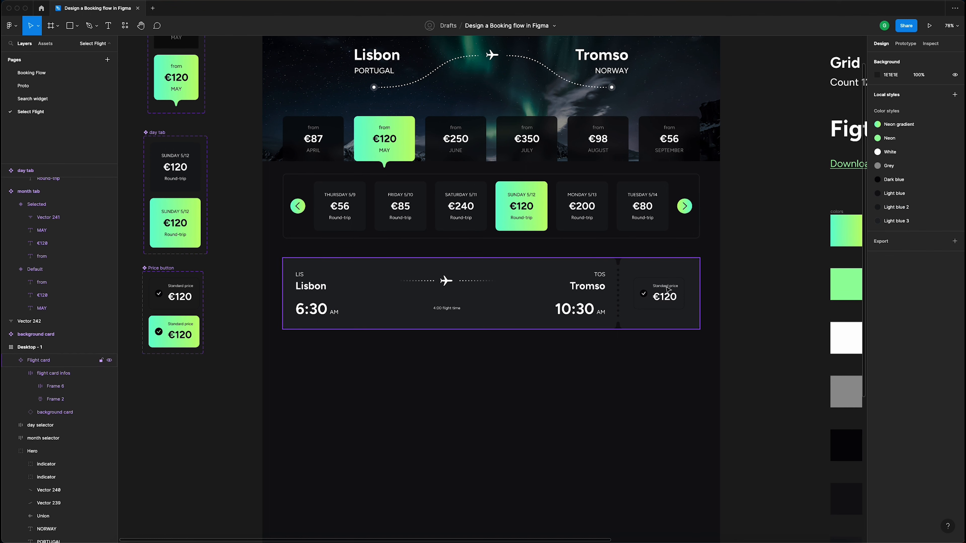
click(661, 297)
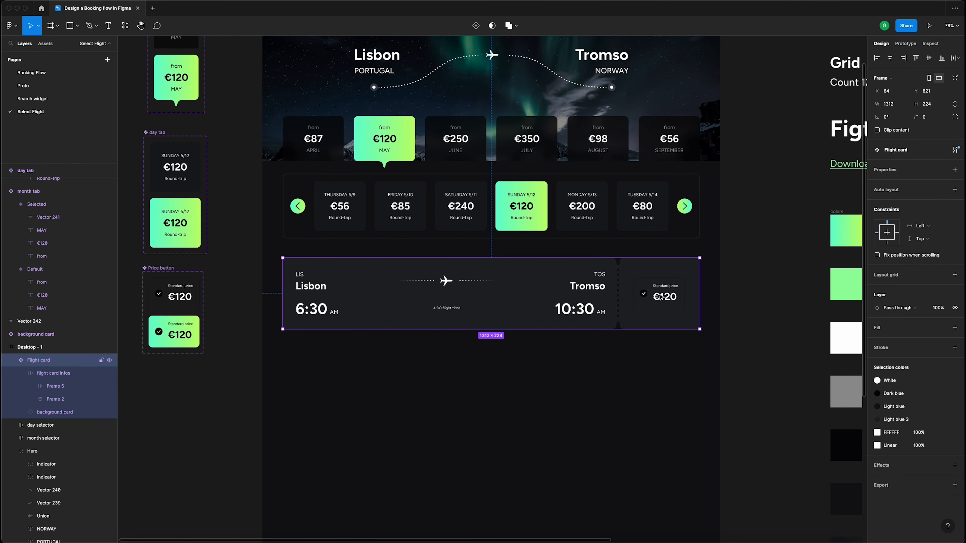
key(Escape)
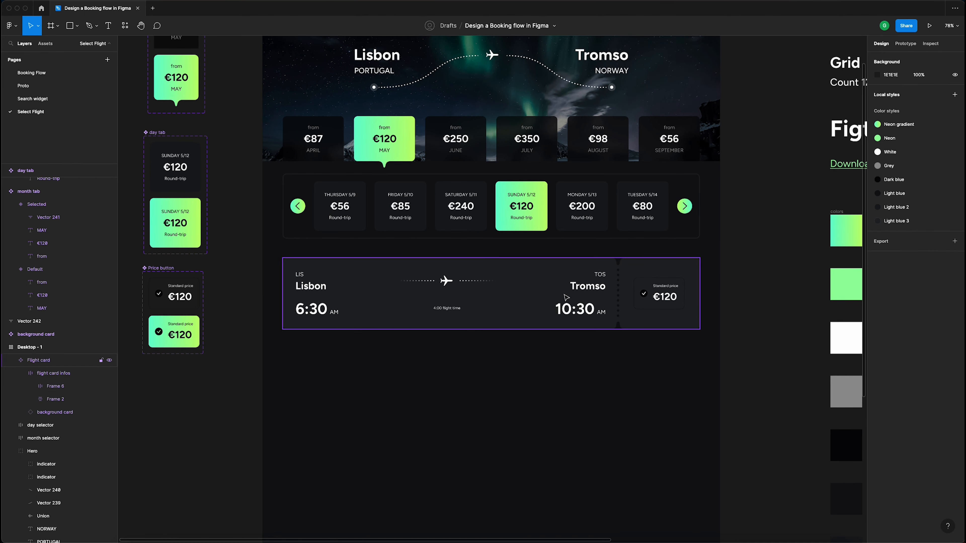
double_click(566, 297)
double_click(583, 290)
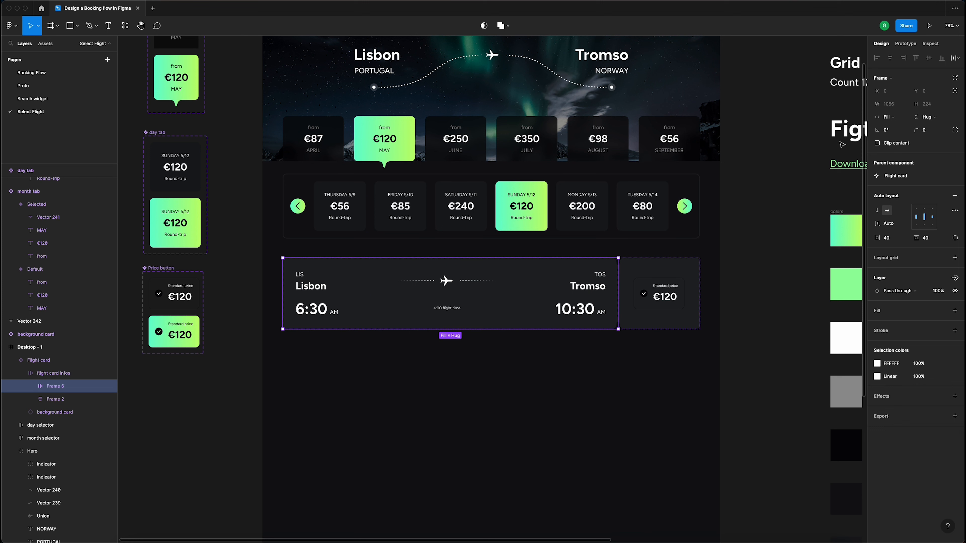
click(892, 118)
click(898, 118)
- Check the resizing settings of the frame around the price button and of the whole Flight card component
click(672, 290)
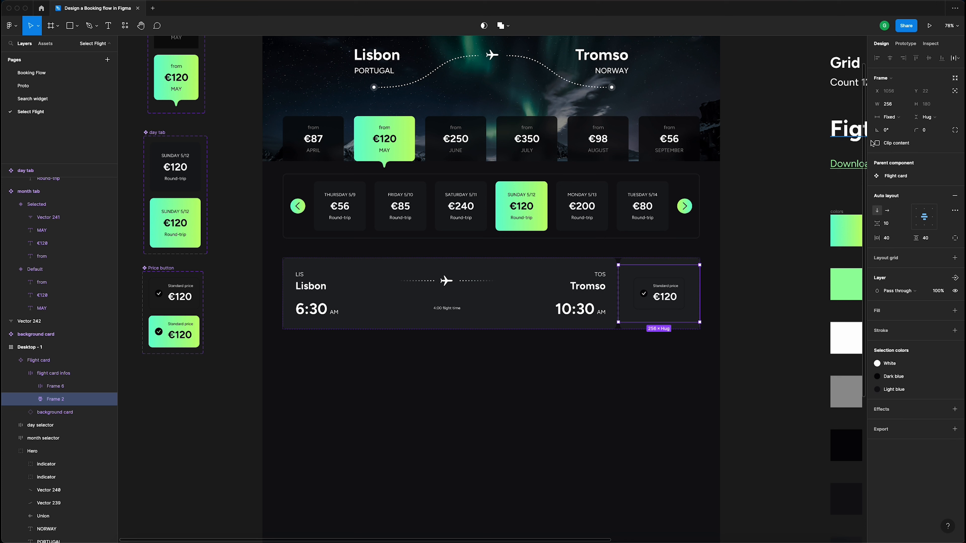
click(768, 229)
click(680, 289)
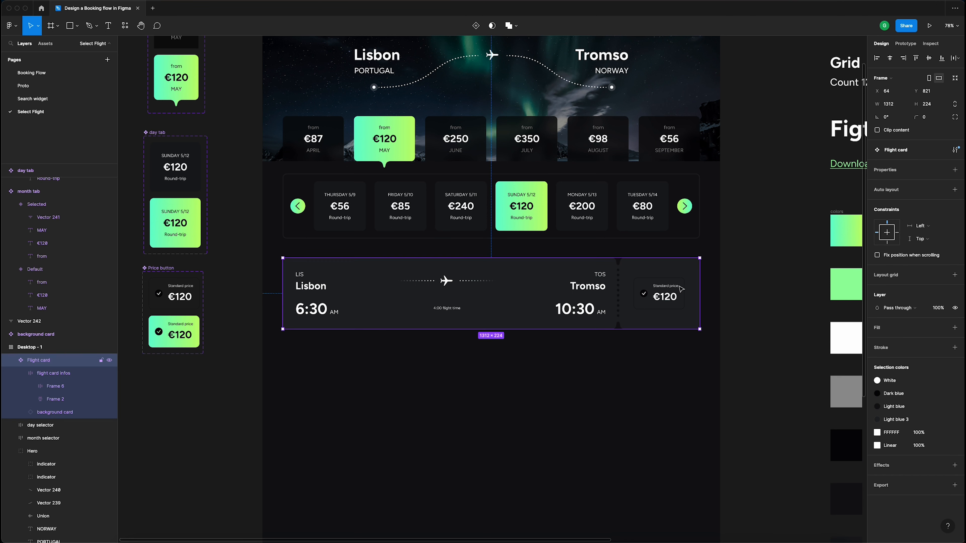
mouse_move(699, 292)
mouse_down()
mouse_move(578, 292)
mouse_move(699, 287)
mouse_up()
click(749, 282)
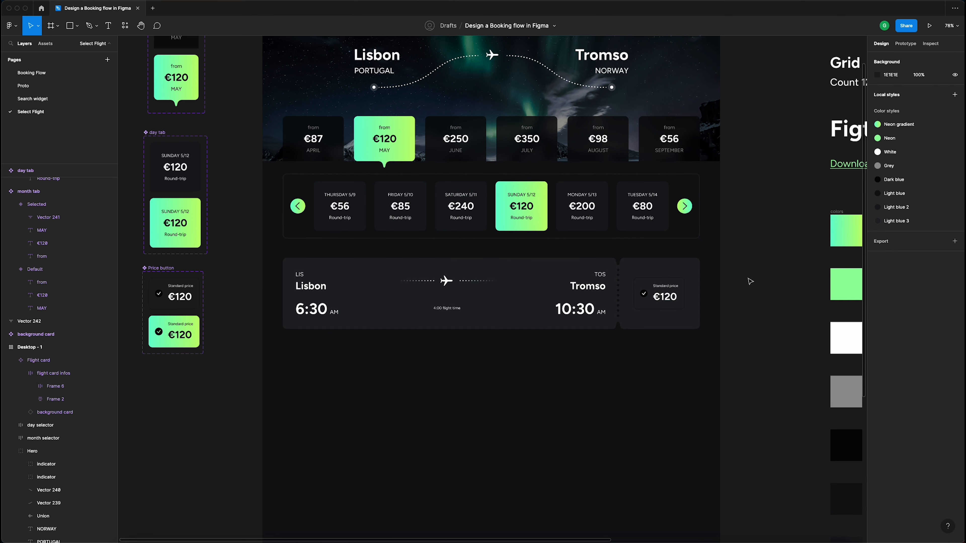
- Duplicate the Flight card component directly below the original with a 40 px gap
click(640, 285)
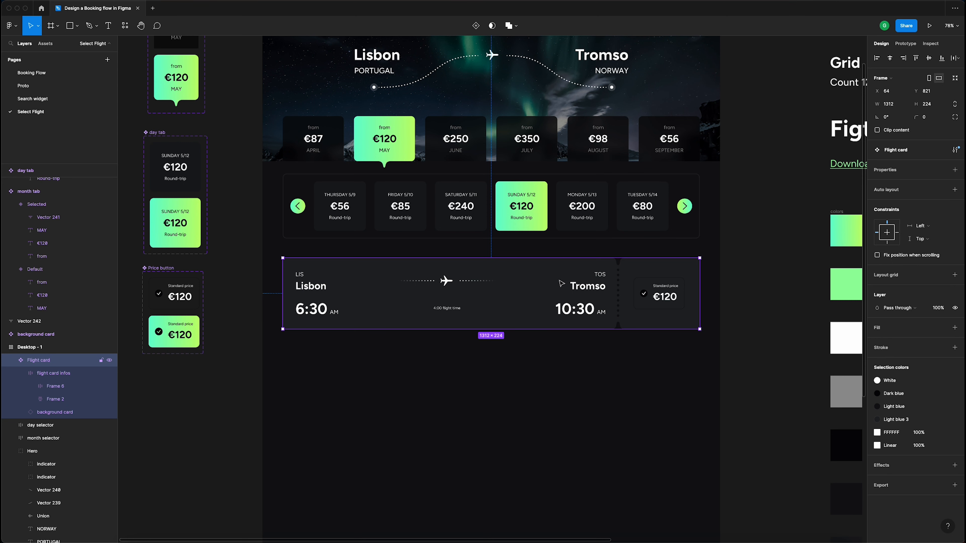
drag(547, 278, 545, 364)
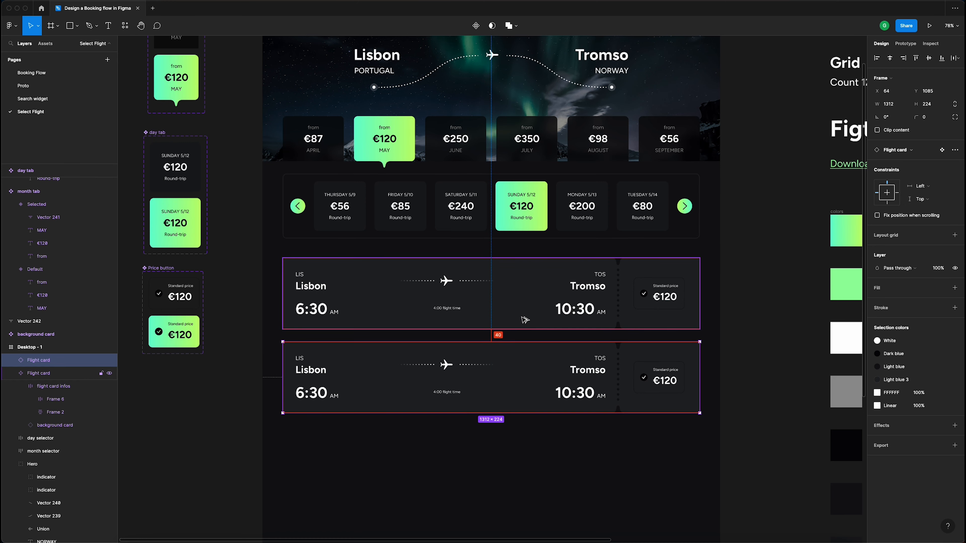
- Change the copied flight card's departure time to 10:30 AM and its arrival time to 14:30 PM
ctrl+scroll(524, 320, up, 3)
scroll(509, 345, down, 1)
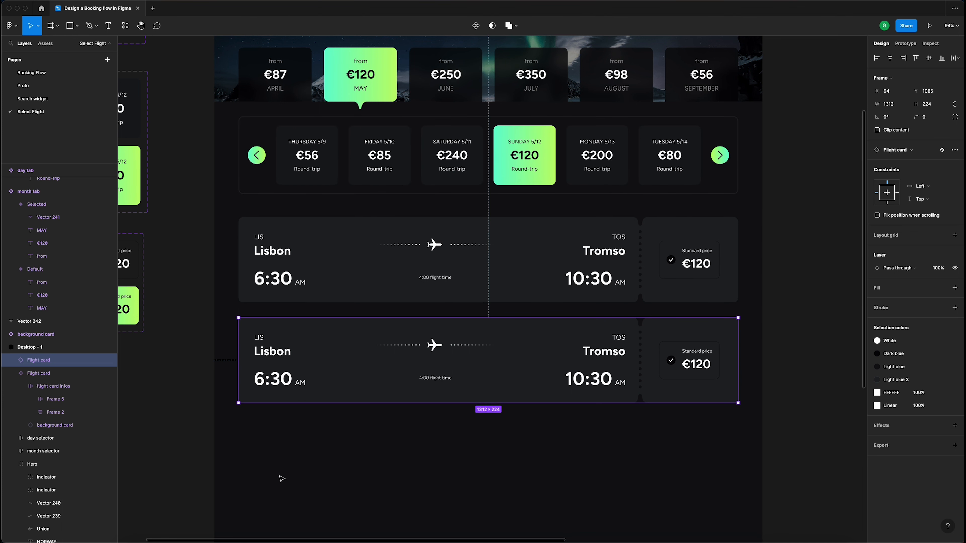
super+click(259, 381)
drag(259, 382, 254, 377)
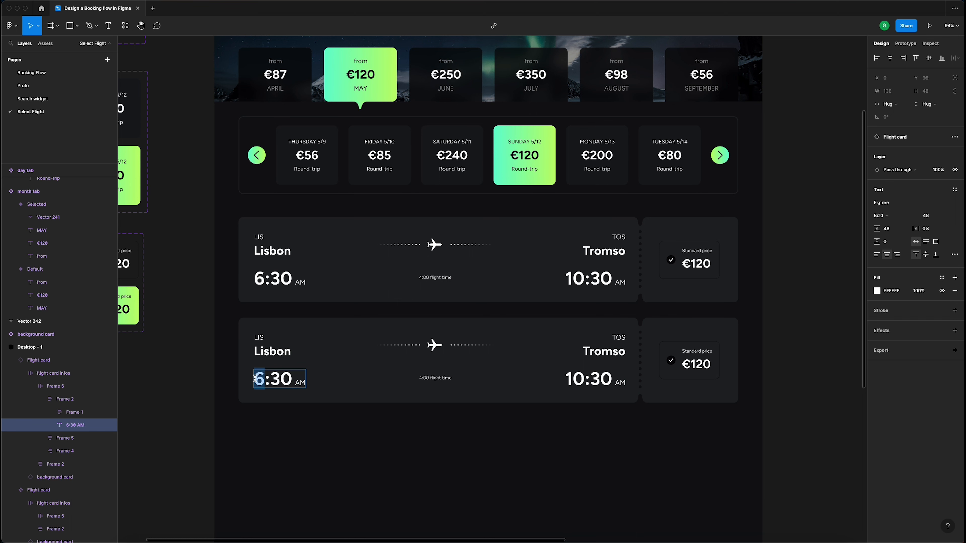
text(10)
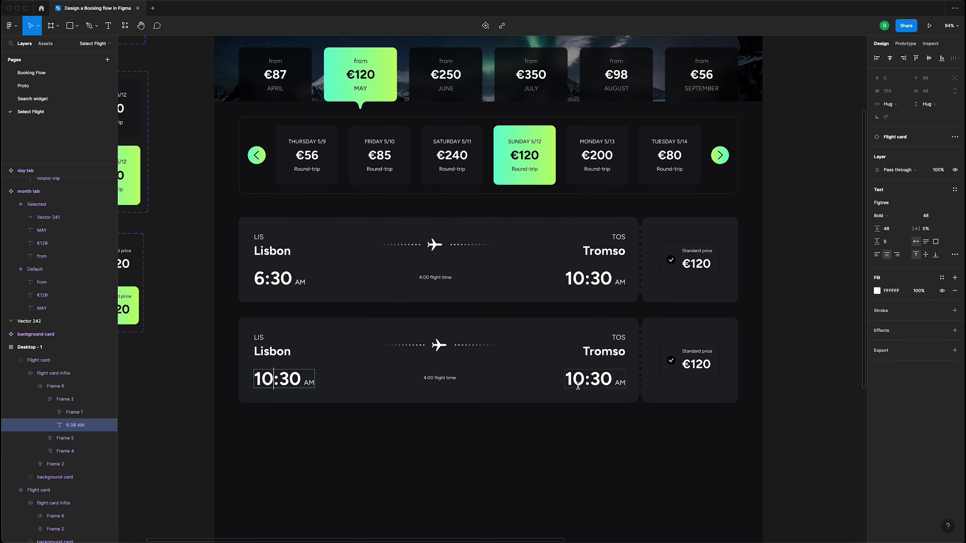
drag(583, 378, 544, 380)
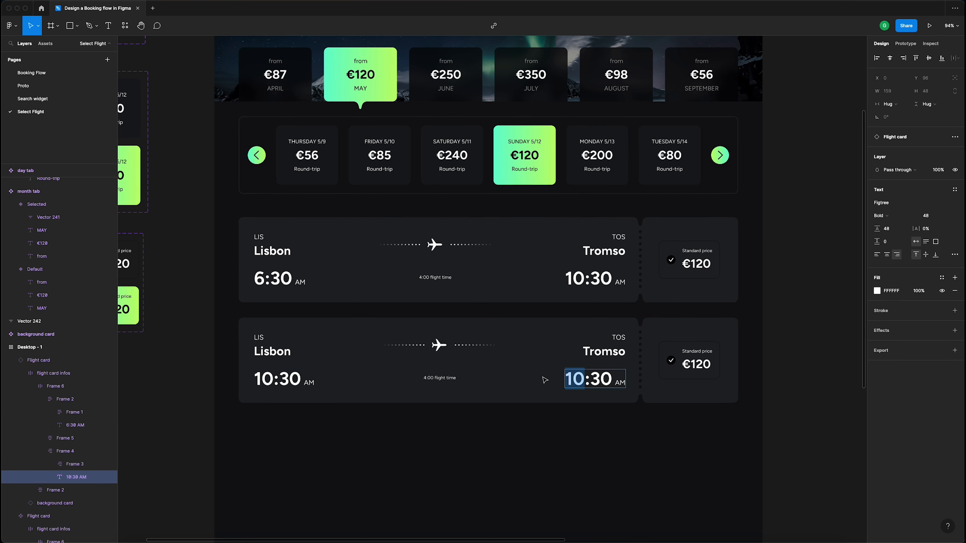
text(14)
drag(615, 380, 625, 381)
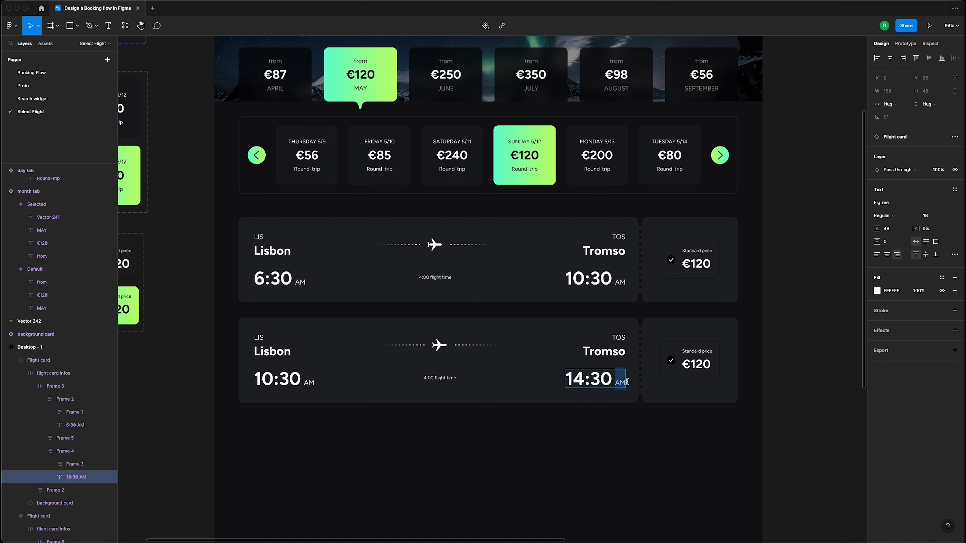
text(PM)
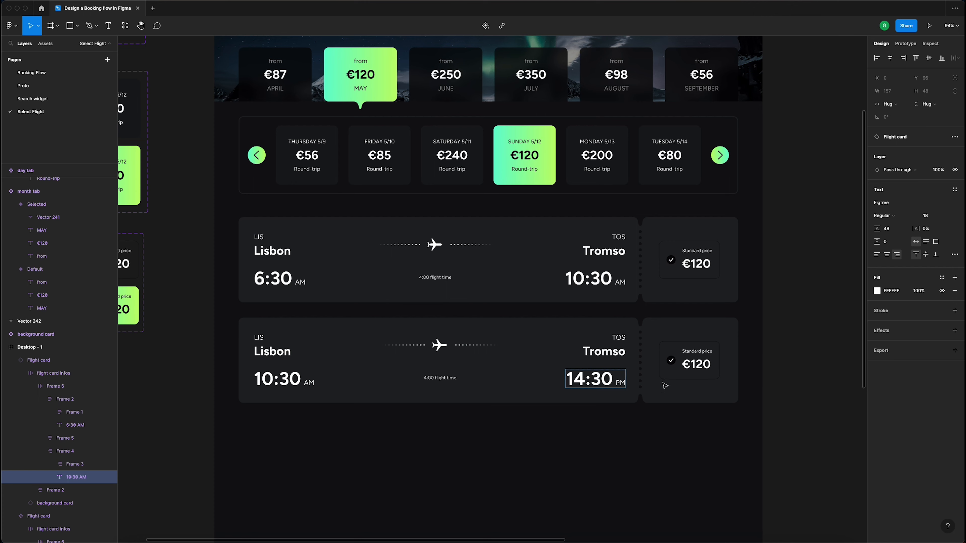
click(780, 352)
- Duplicate the 10:30 AM flight card directly below itself as a third card in the list
scroll(777, 346, down, 3)
click(651, 308)
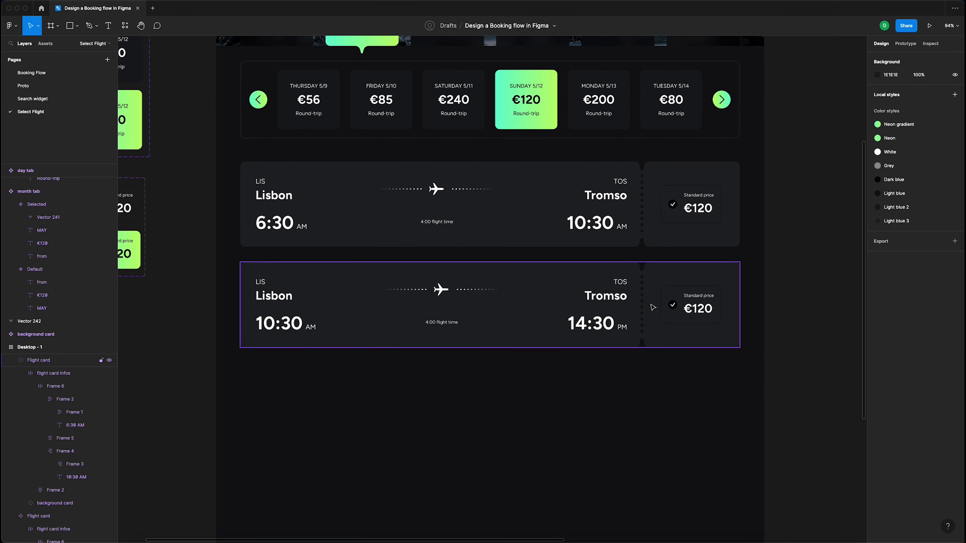
drag(624, 283, 628, 386)
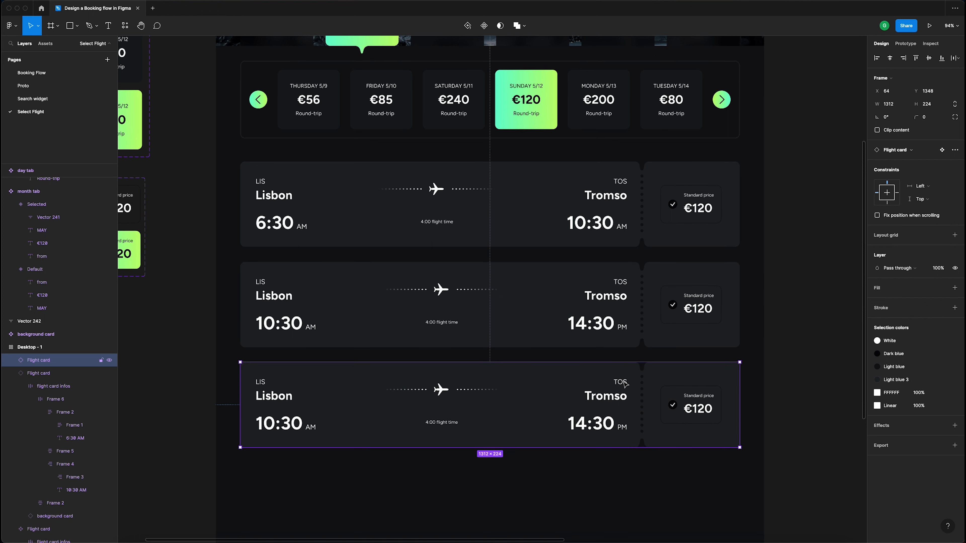
- Change the third flight card's departure time to 12:00 AM and its arrival time to 16:00 PM
double_click(276, 425)
click(275, 425)
mouse_move(275, 425)
mouse_down()
mouse_move(247, 426)
mouse_move(283, 420)
mouse_up()
text(12:0)
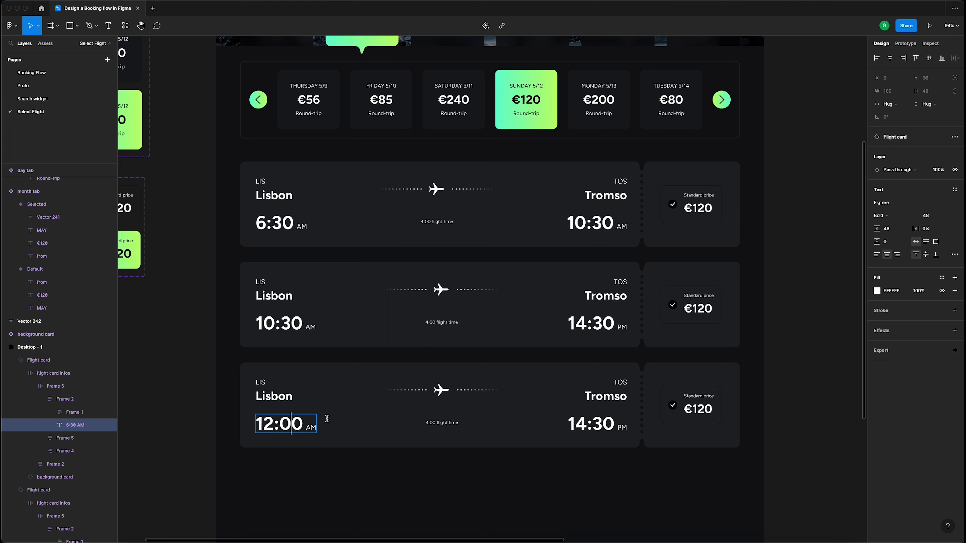
drag(587, 421, 614, 423)
text(16:00)
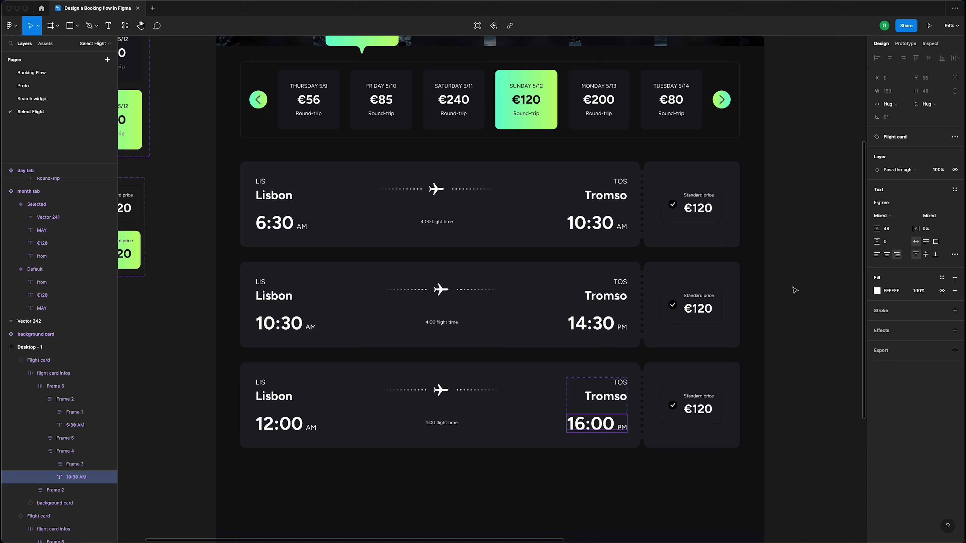
click(797, 300)
- Switch the price button nested in the 10:30 AM flight card to its Selected variant
scroll(797, 299, down, 2)
scroll(799, 298, up, 1)
scroll(800, 298, right, 1)
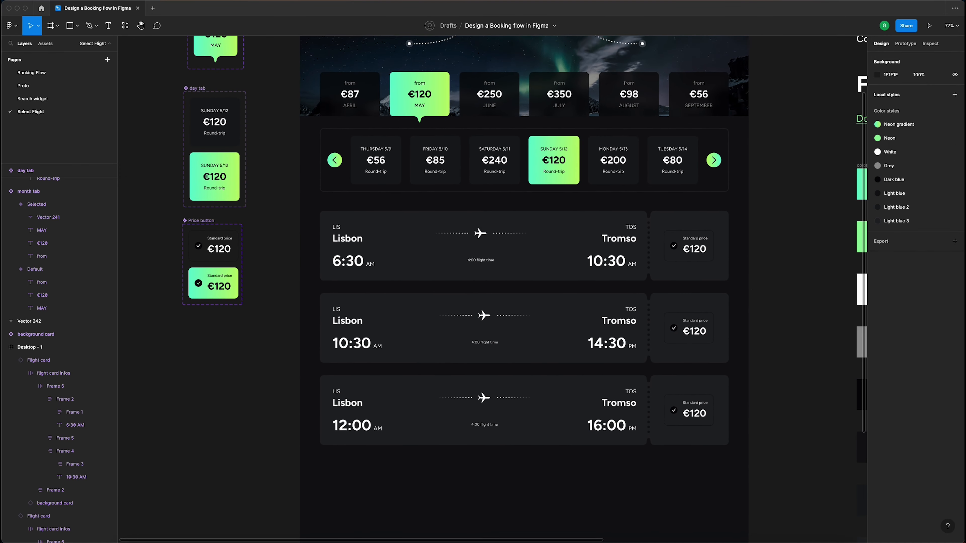
click(692, 333)
click(692, 332)
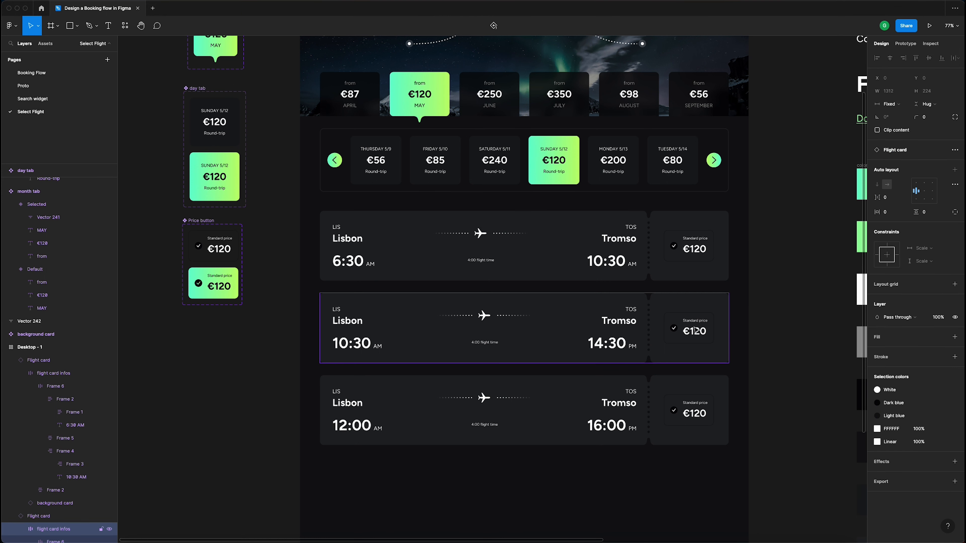
double_click(693, 330)
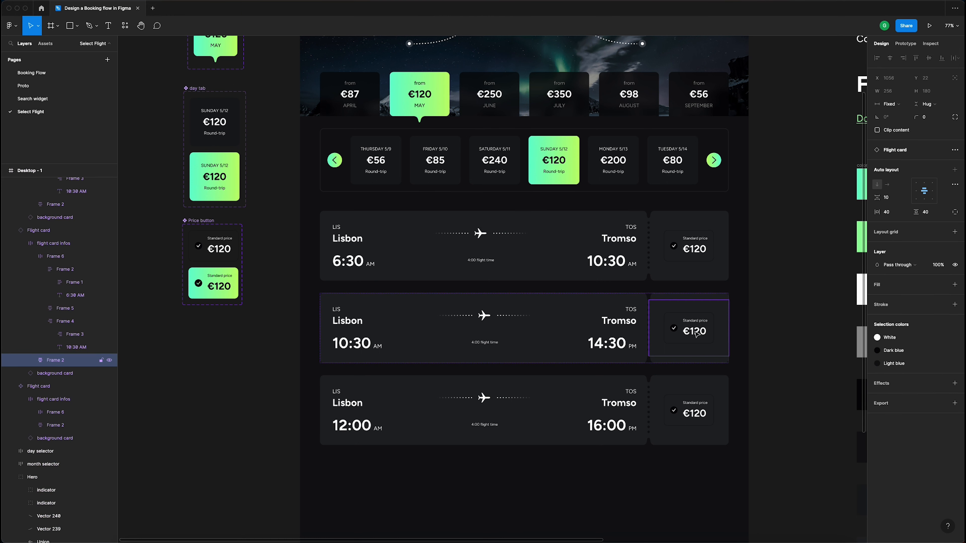
click(805, 304)
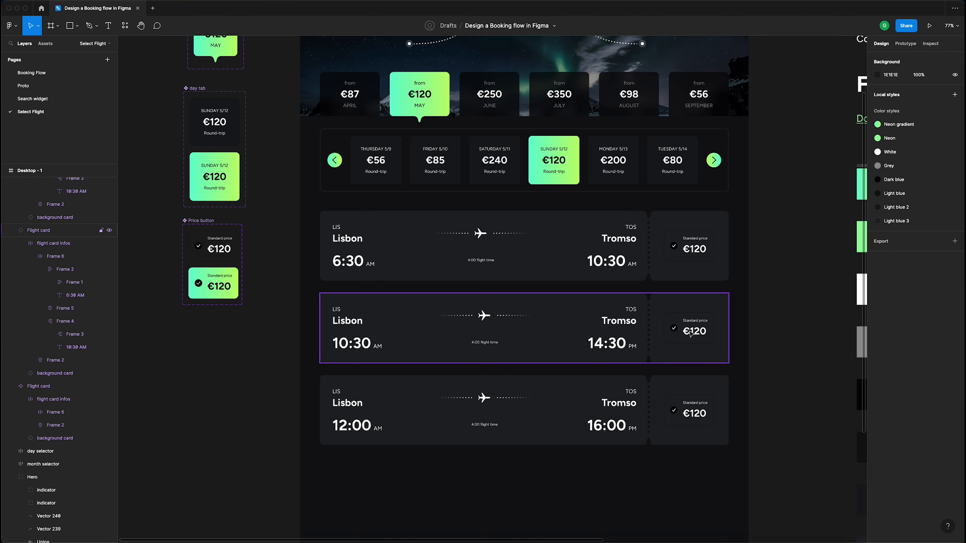
click(691, 333)
double_click(697, 332)
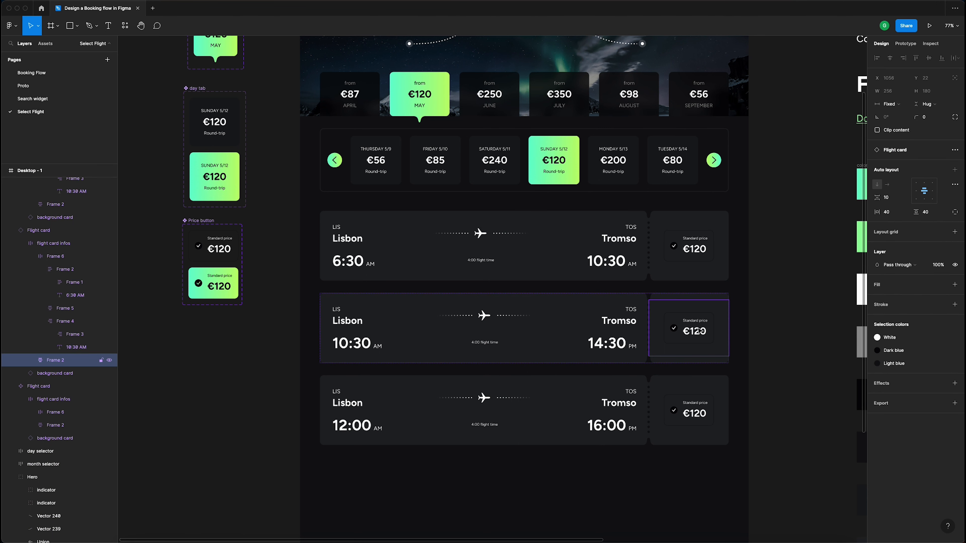
double_click(699, 331)
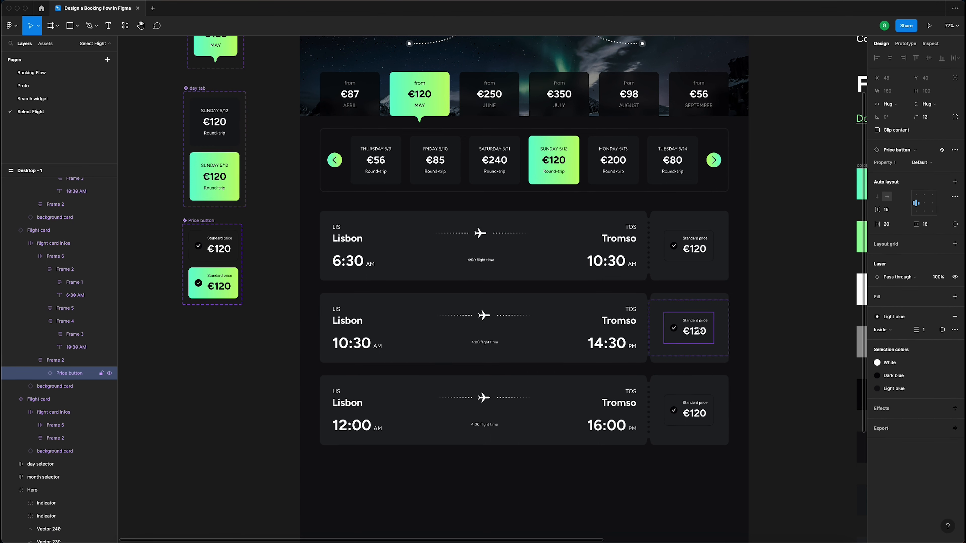
click(930, 164)
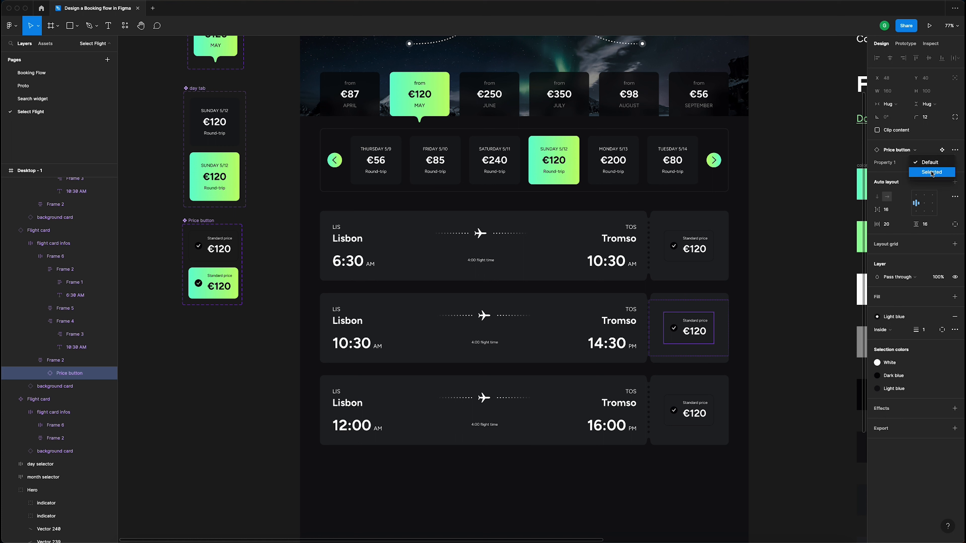
click(931, 173)
click(786, 244)
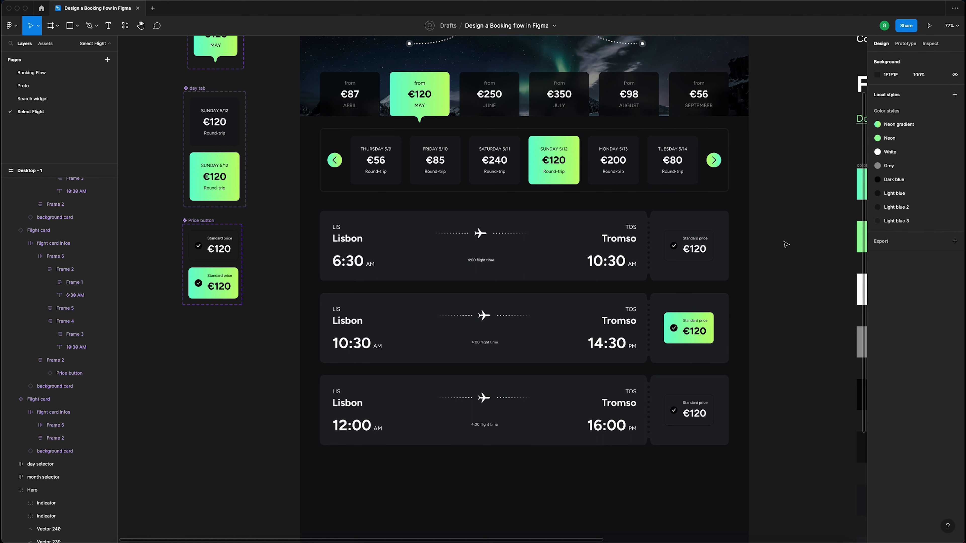
- Add a second variant to the background card component beside the Desktop - 1 frame
scroll(724, 243, right, 2)
scroll(724, 238, down, 5)
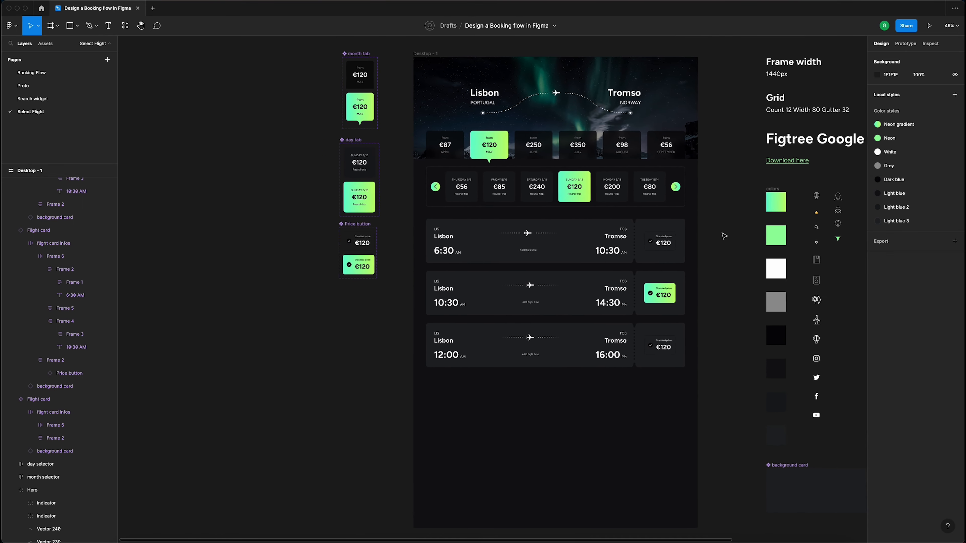
scroll(722, 235, right, 5)
scroll(722, 236, down, 2)
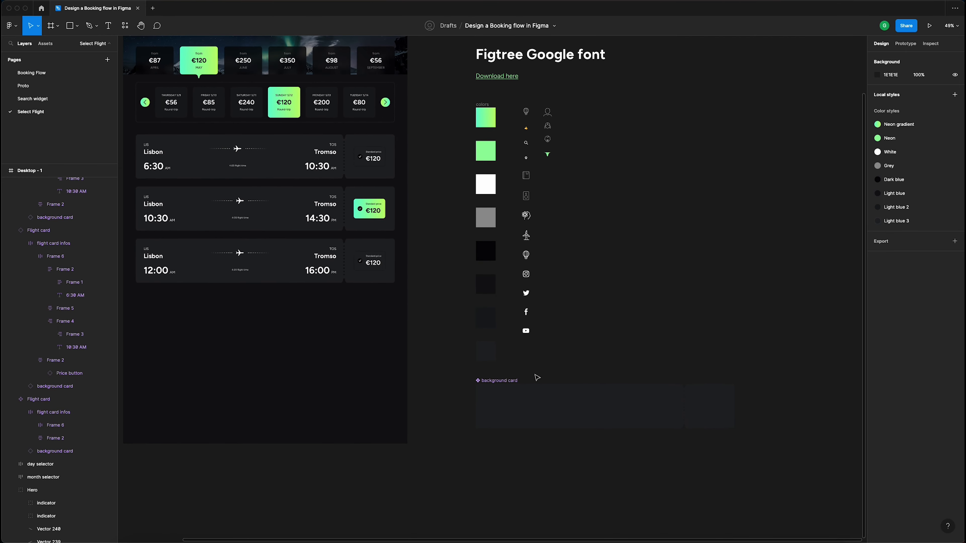
drag(504, 384, 504, 377)
scroll(657, 414, up, 3)
scroll(657, 414, down, 5)
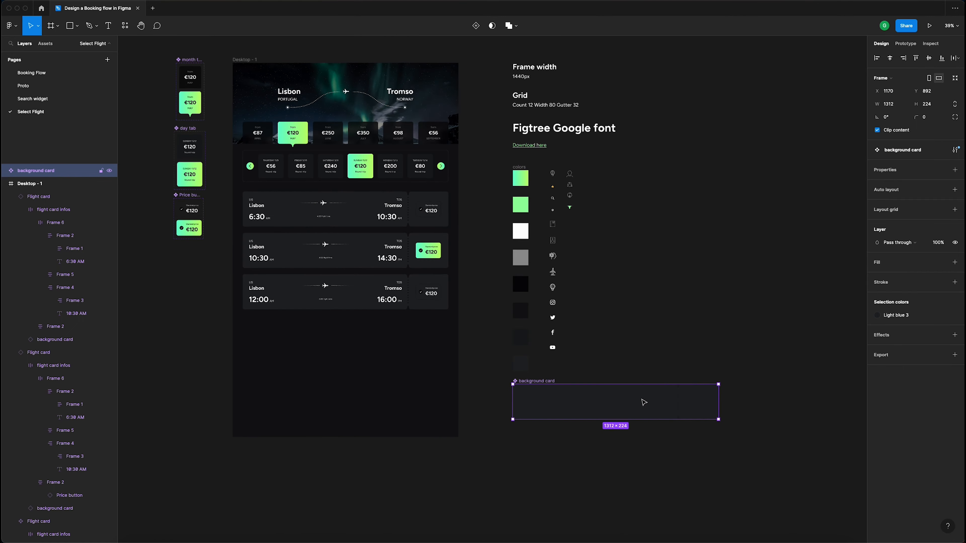
scroll(261, 228, up, 5)
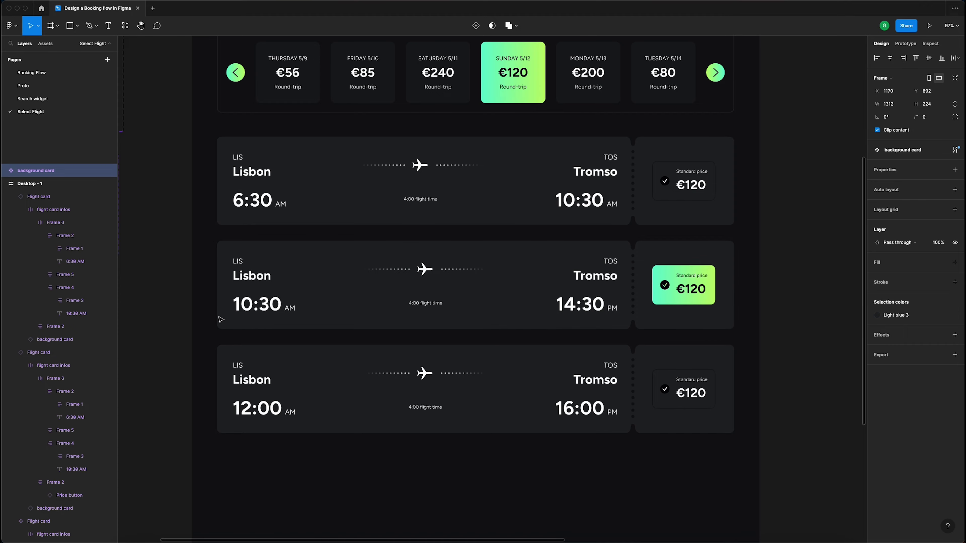
scroll(221, 319, down, 5)
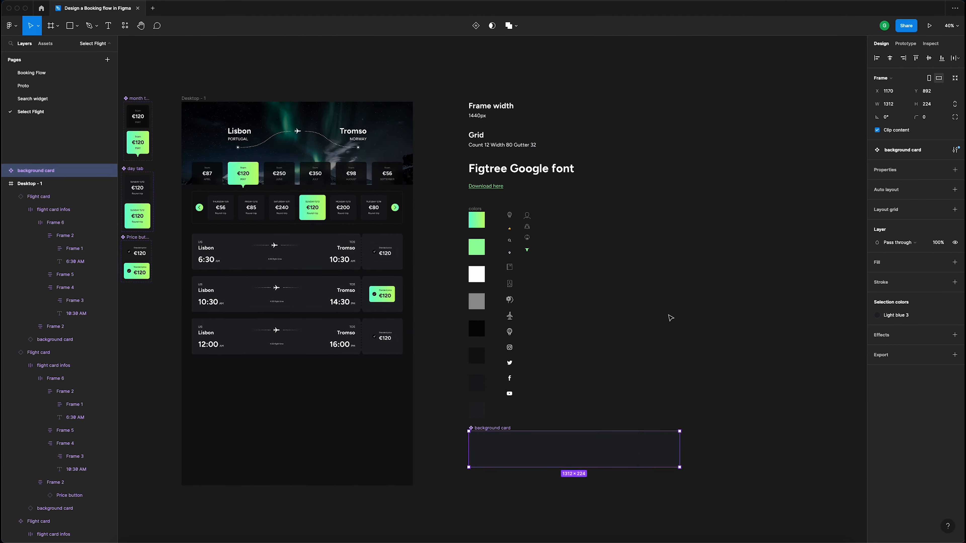
scroll(670, 318, down, 2)
scroll(650, 399, up, 5)
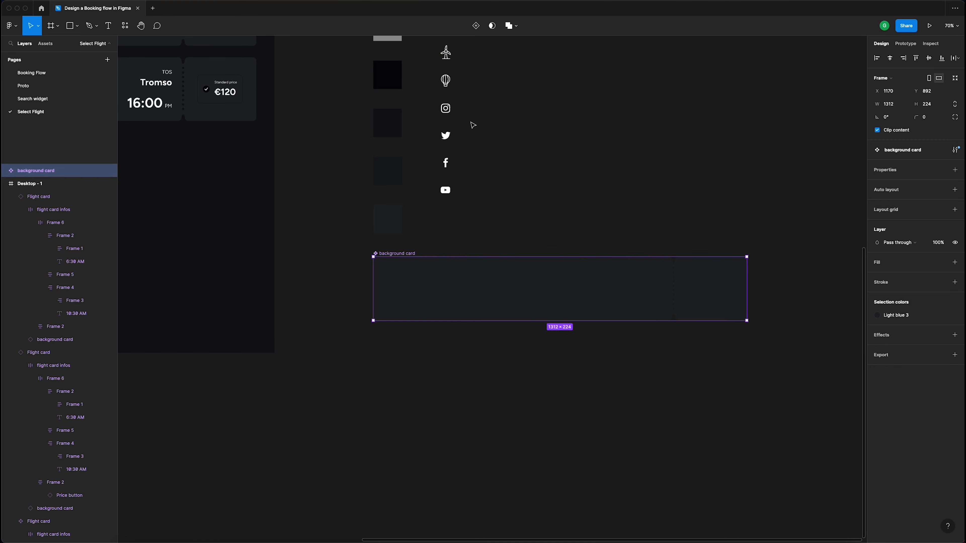
click(475, 27)
scroll(690, 372, up, 5)
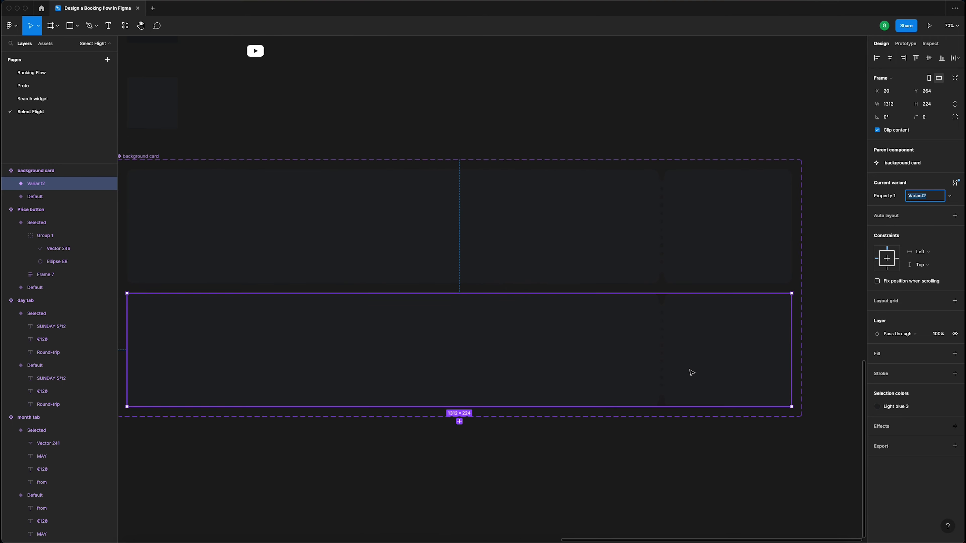
- Duplicate the Subtract shape inside the background card's Variant2
super+click(661, 313)
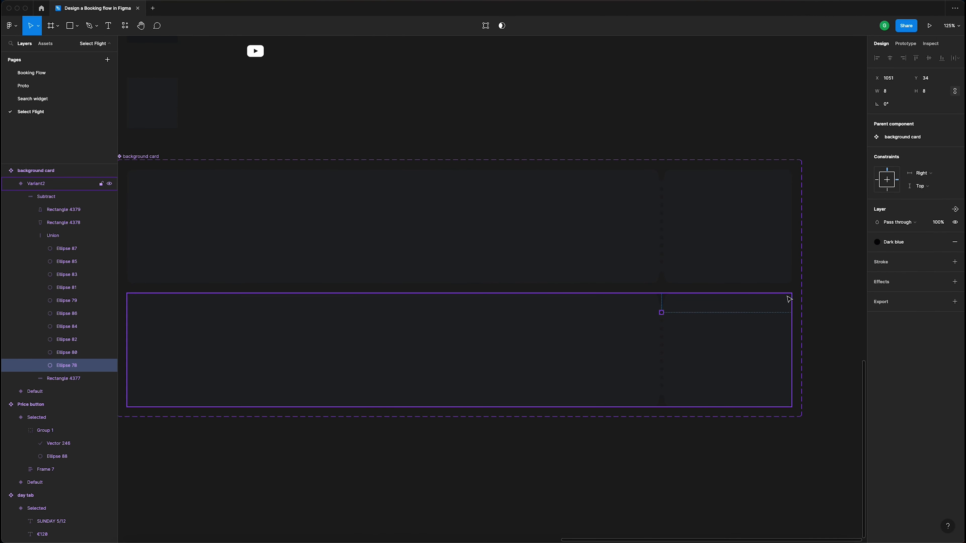
click(827, 288)
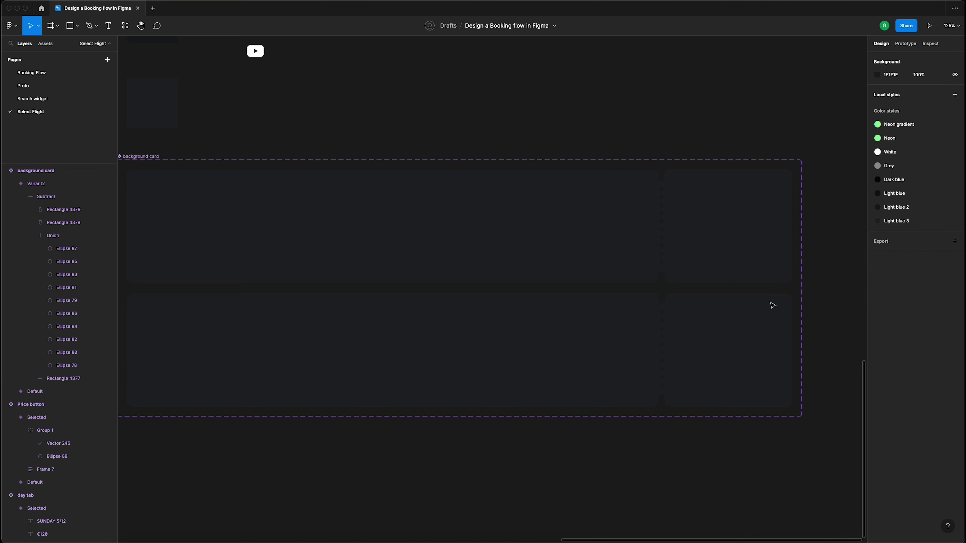
click(665, 302)
click(20, 197)
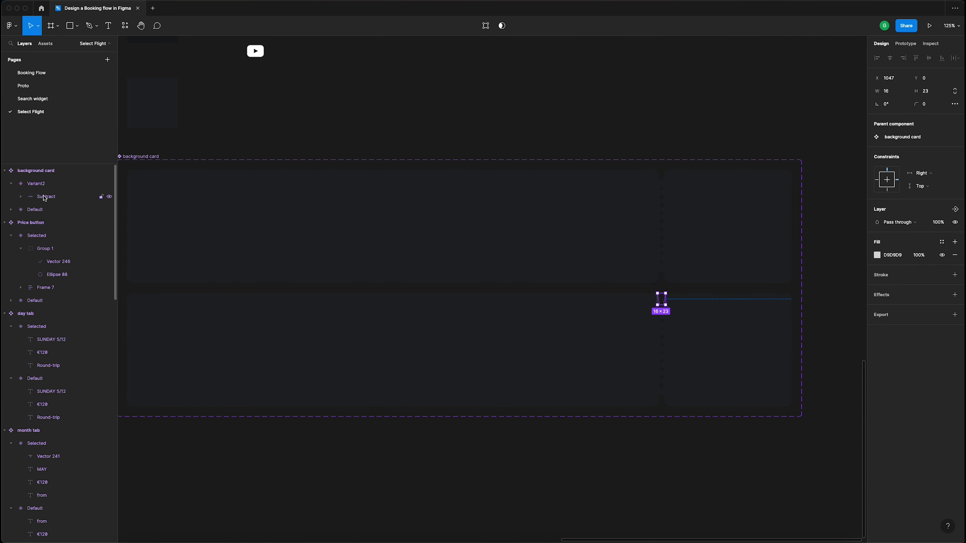
click(45, 197)
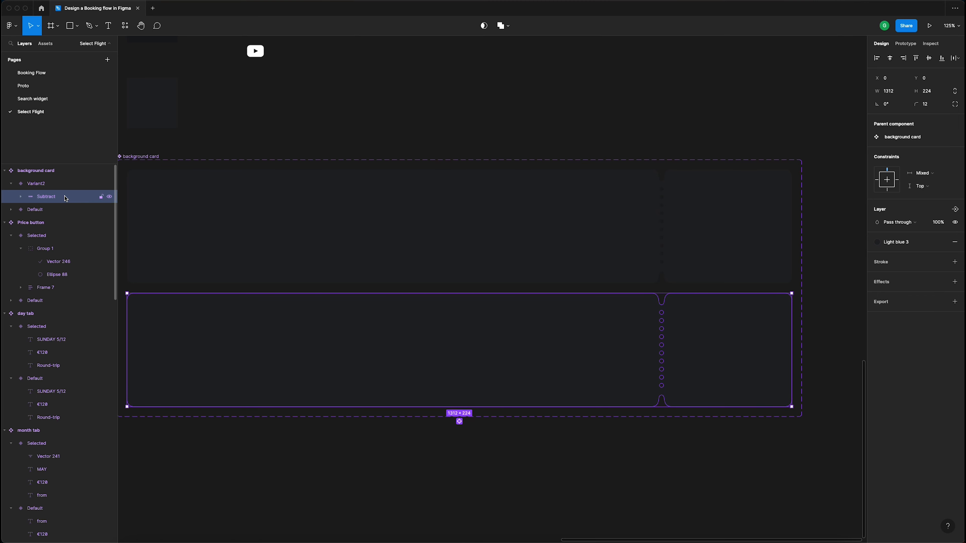
key(ctrl+d)
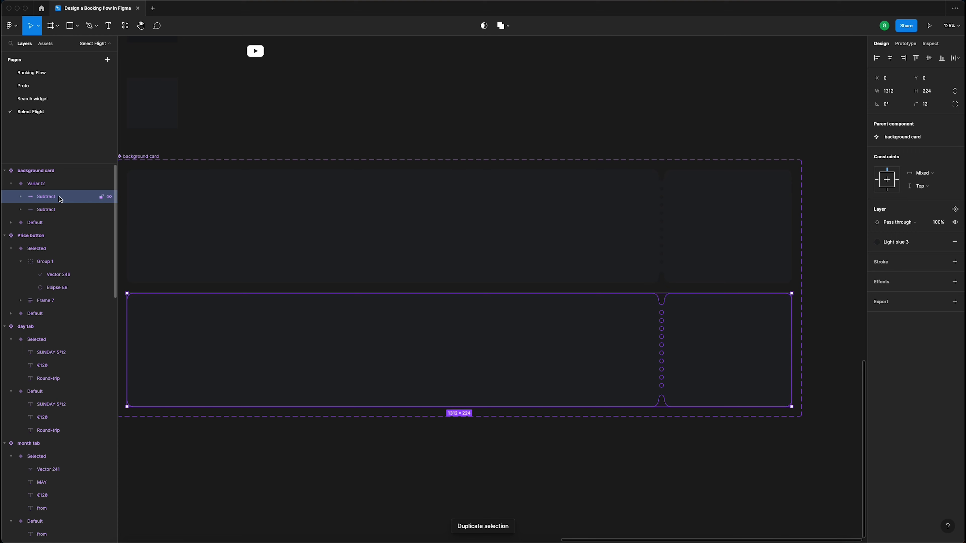
- Delete the Union group of perforation ellipses from the upper Subtract copy in Variant2
click(20, 198)
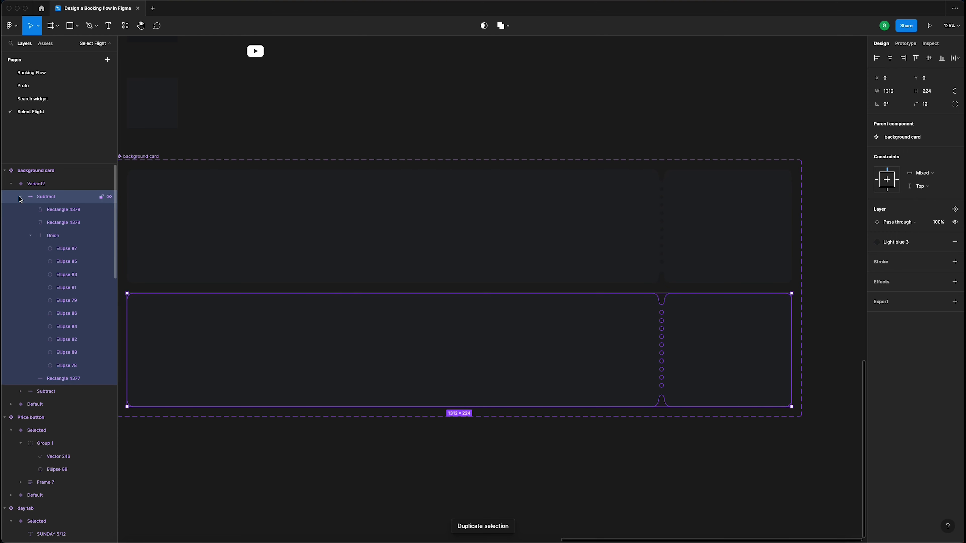
click(61, 237)
key(Delete)
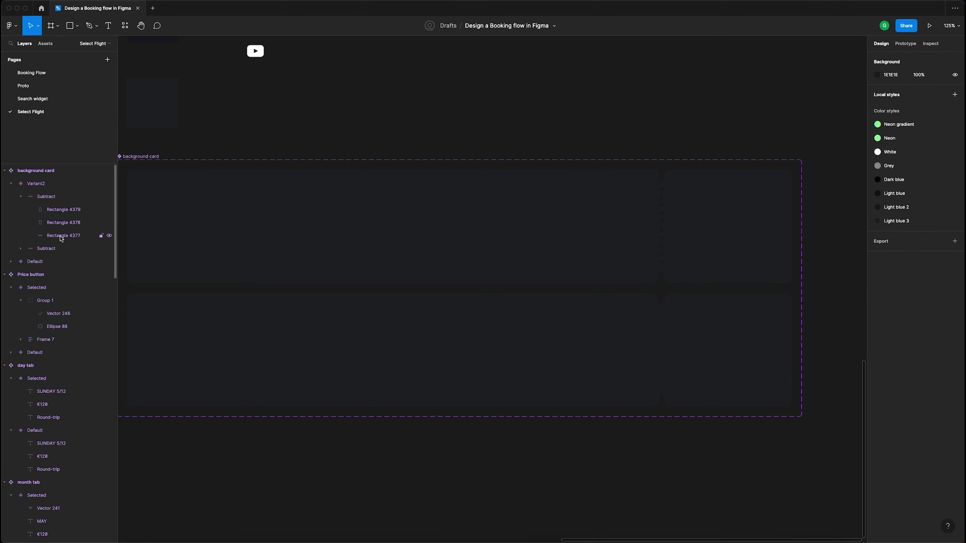
- Give the upper Subtract shape in Variant2 a Neon gradient inside stroke of width 3 and remove its Light blue 3 fill
click(60, 198)
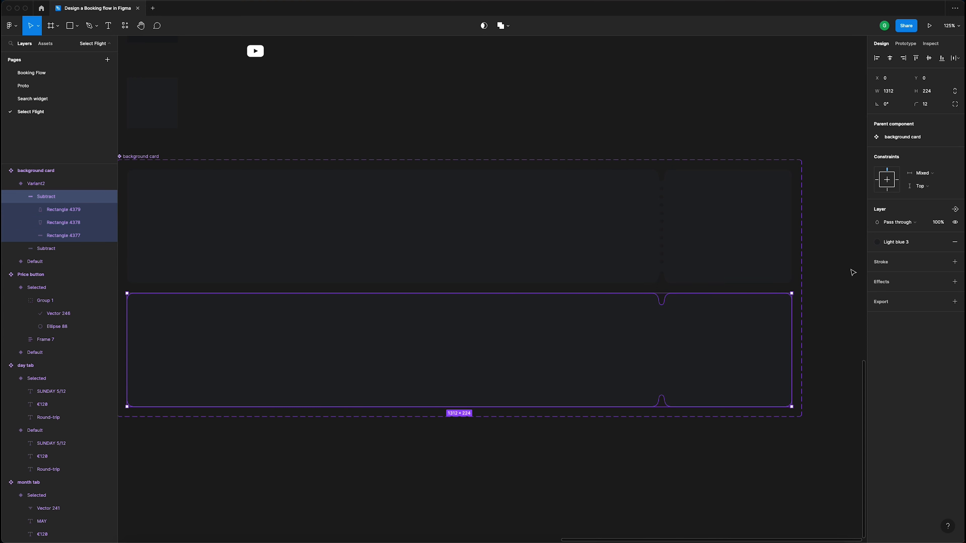
click(945, 267)
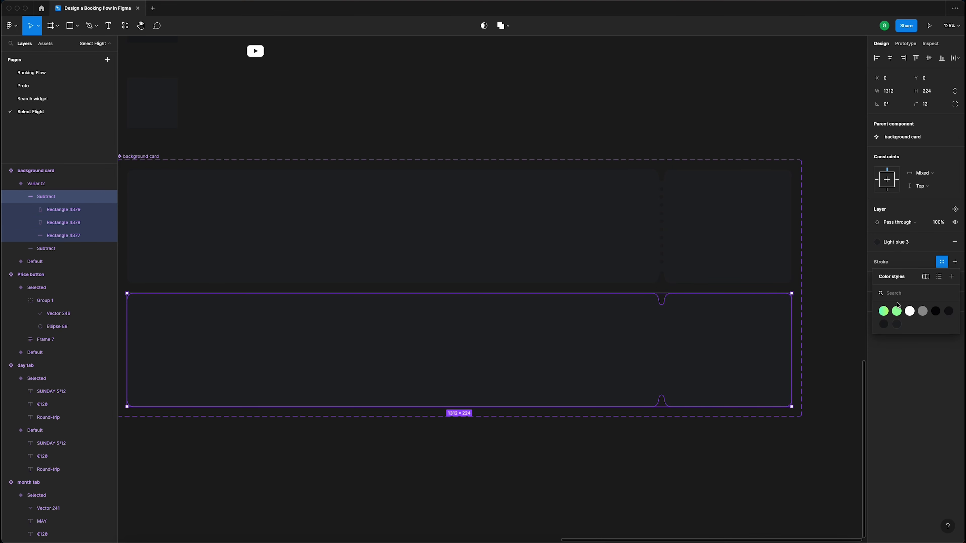
click(881, 311)
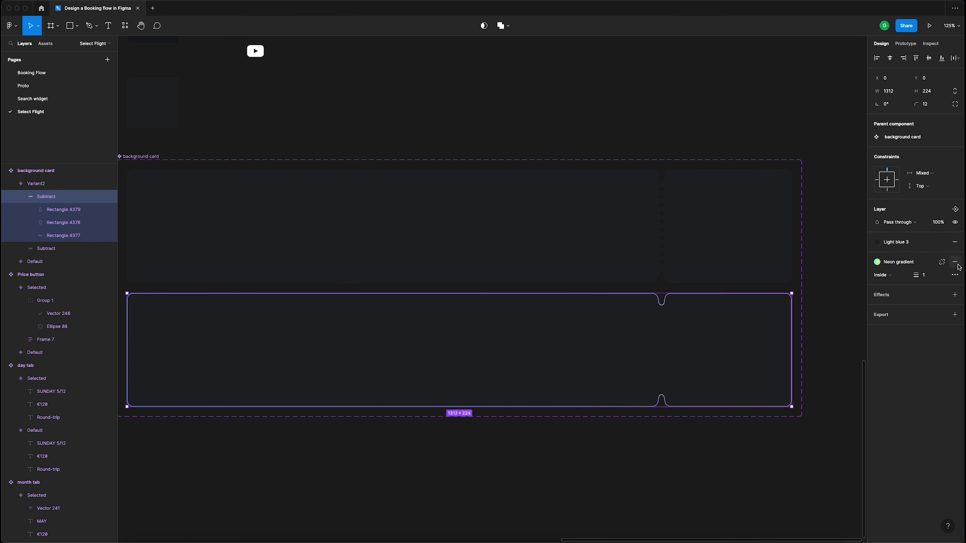
click(956, 243)
key(Return)
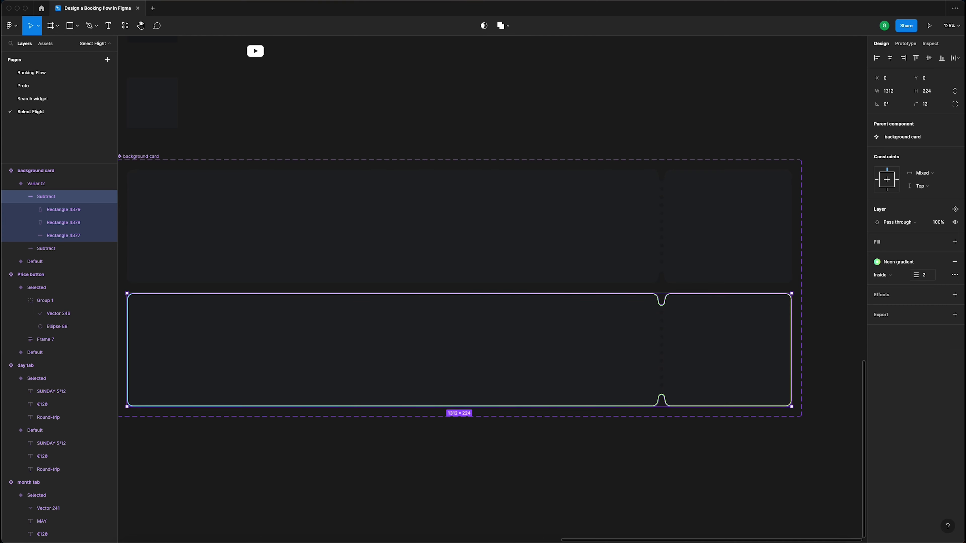
click(930, 278)
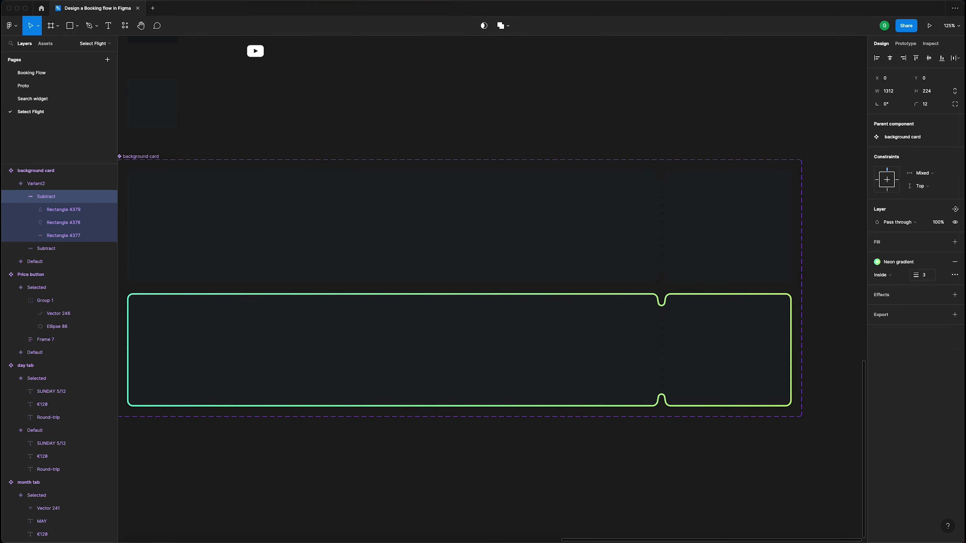
click(758, 127)
- Switch the background card instance in the middle (10:30 AM) flight card to Variant2
scroll(758, 127, down, 5)
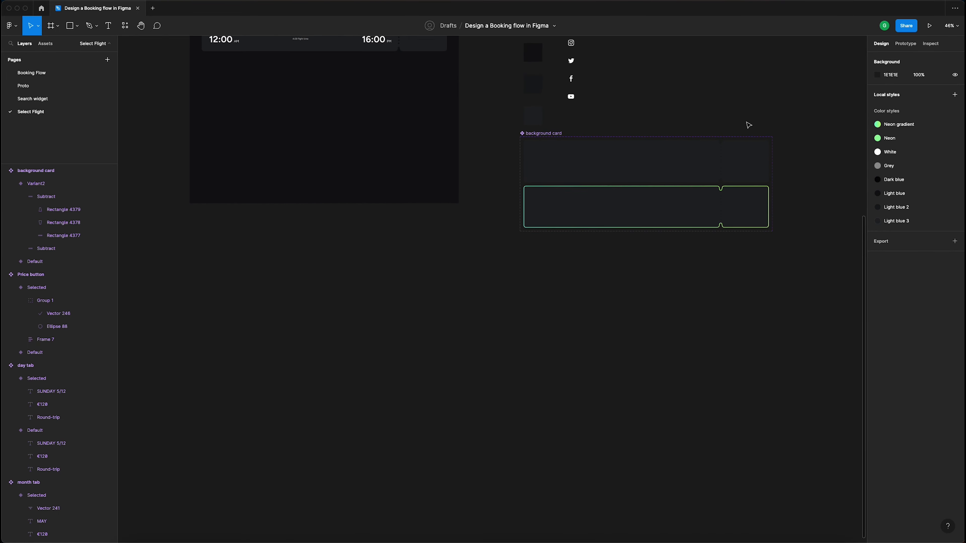
scroll(751, 125, up, 10)
click(254, 189)
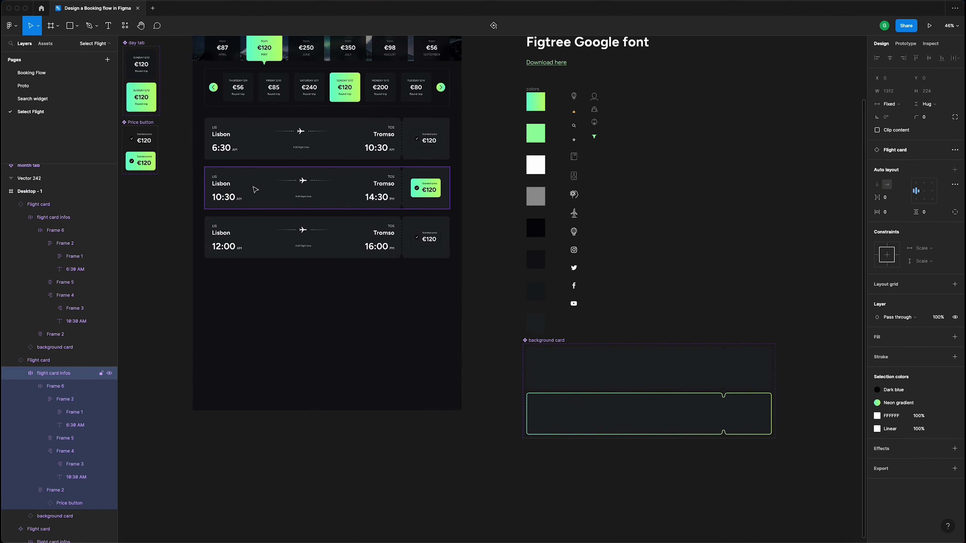
click(31, 387)
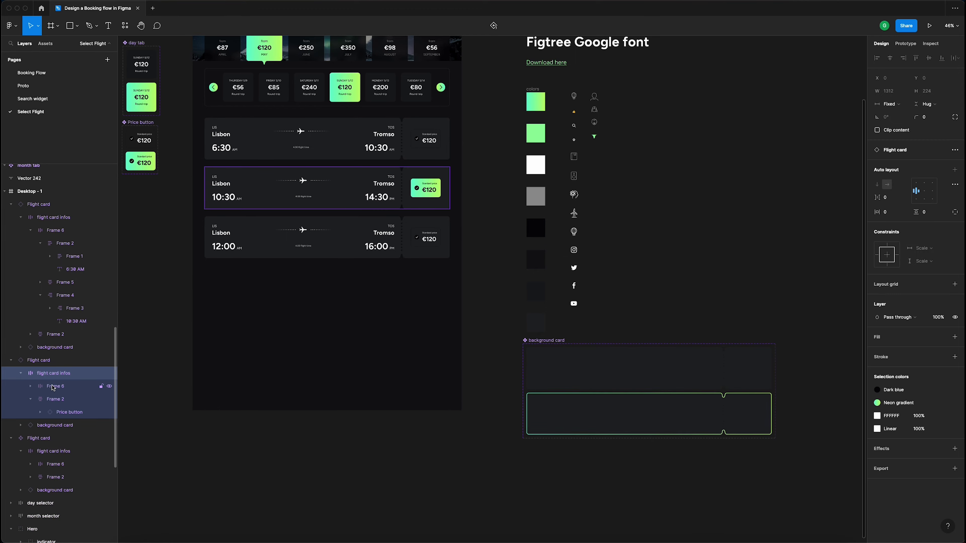
scroll(255, 155, up, 5)
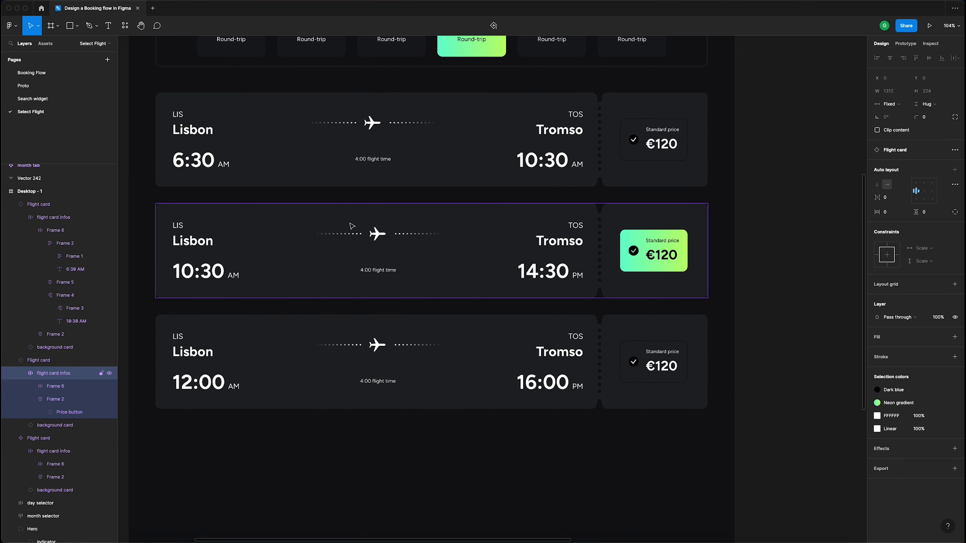
click(31, 400)
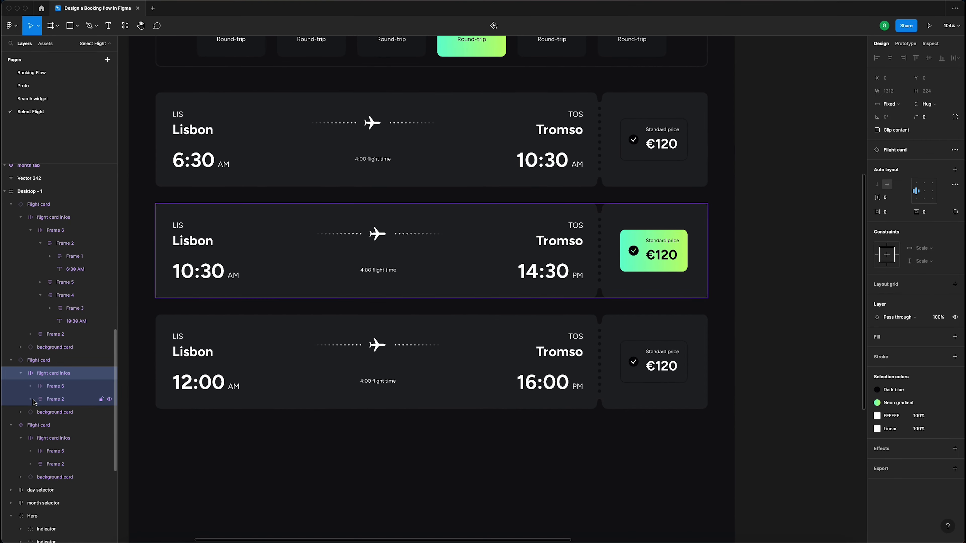
click(62, 413)
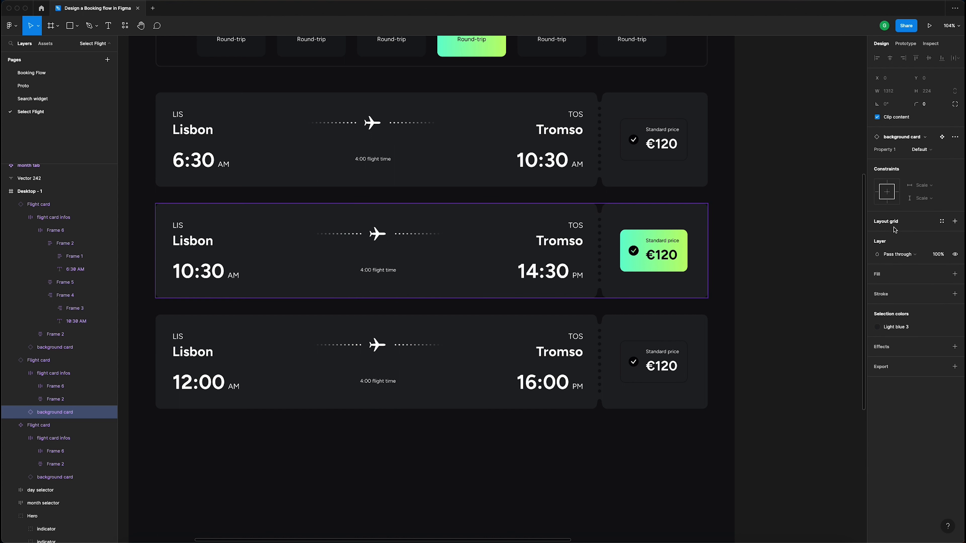
click(921, 149)
click(928, 160)
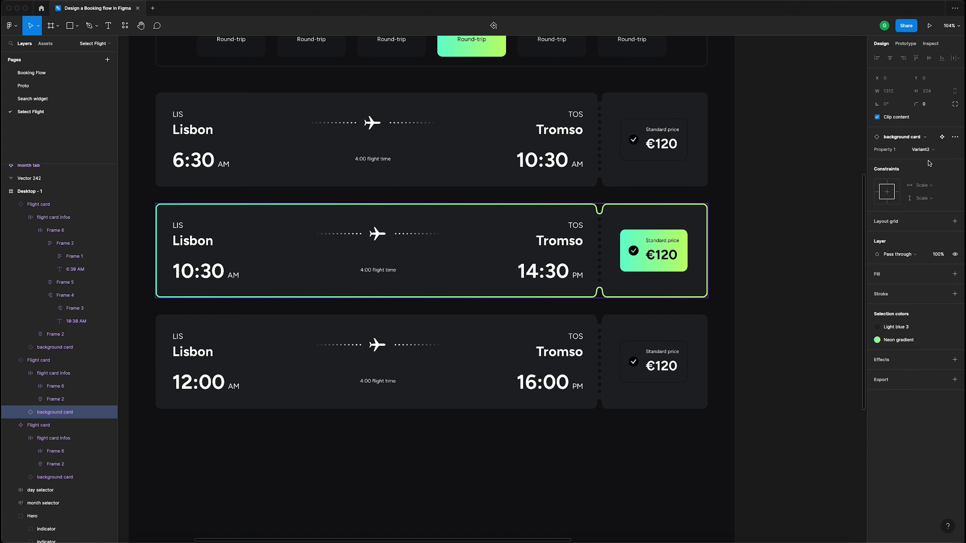
click(759, 202)
- Rename the neon-outlined variant of the background card component to Selected
scroll(759, 202, down, 3)
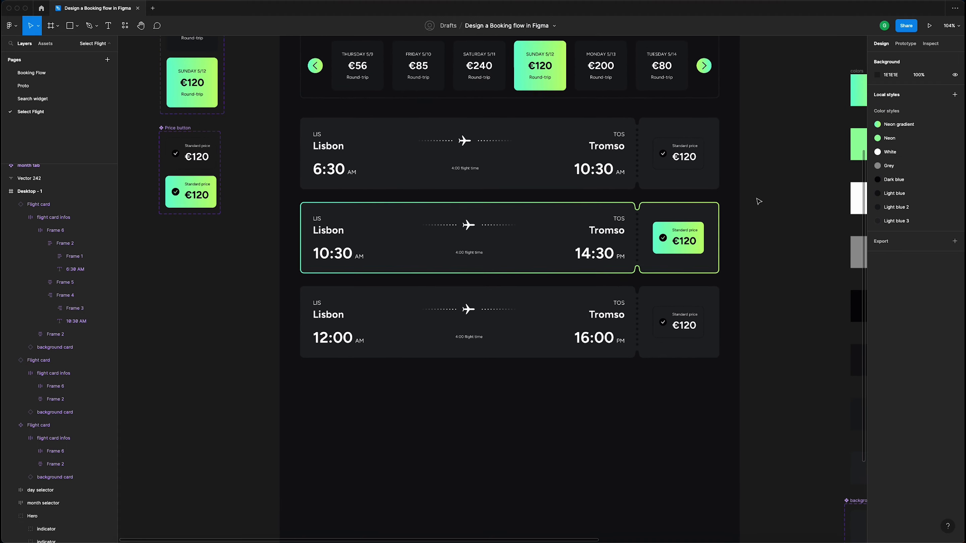
scroll(711, 250, up, 4)
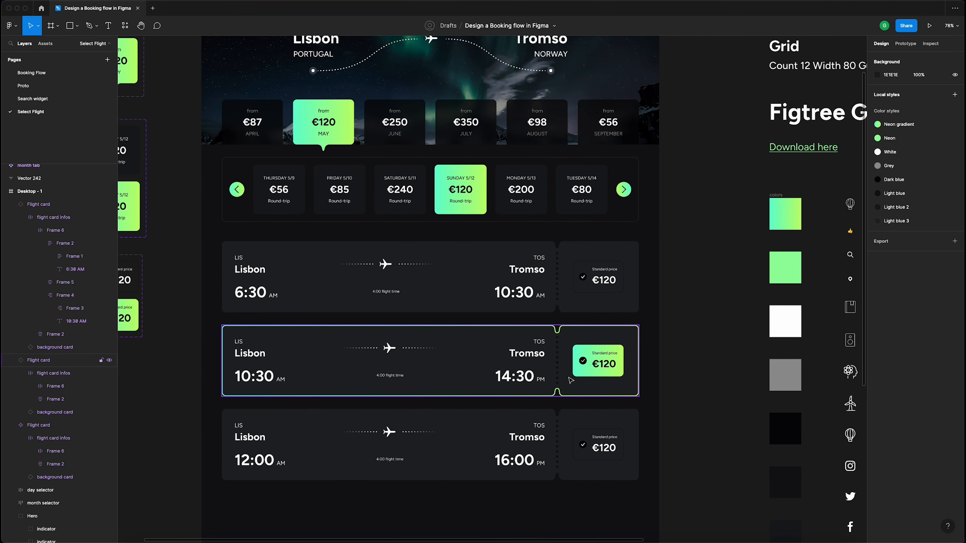
scroll(698, 338, right, 8)
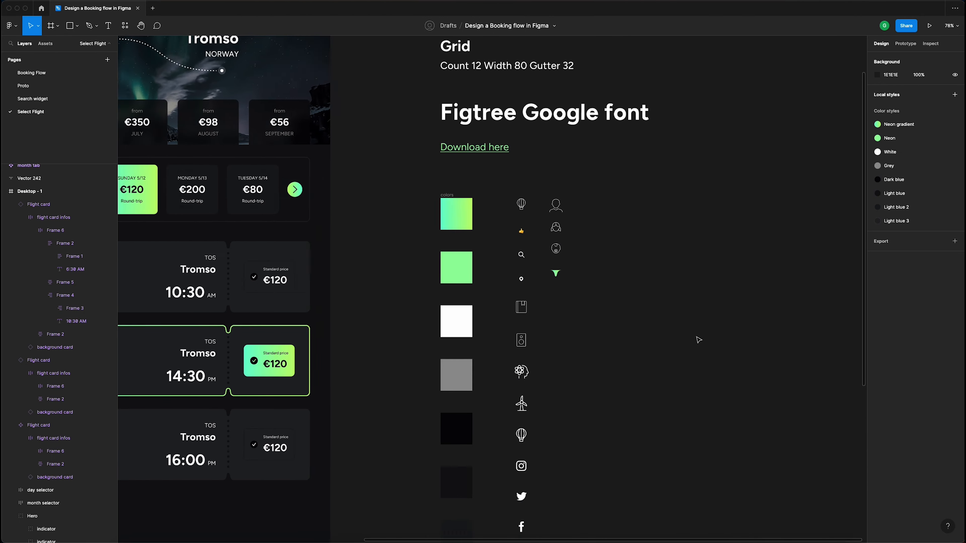
scroll(698, 338, down, 10)
click(479, 377)
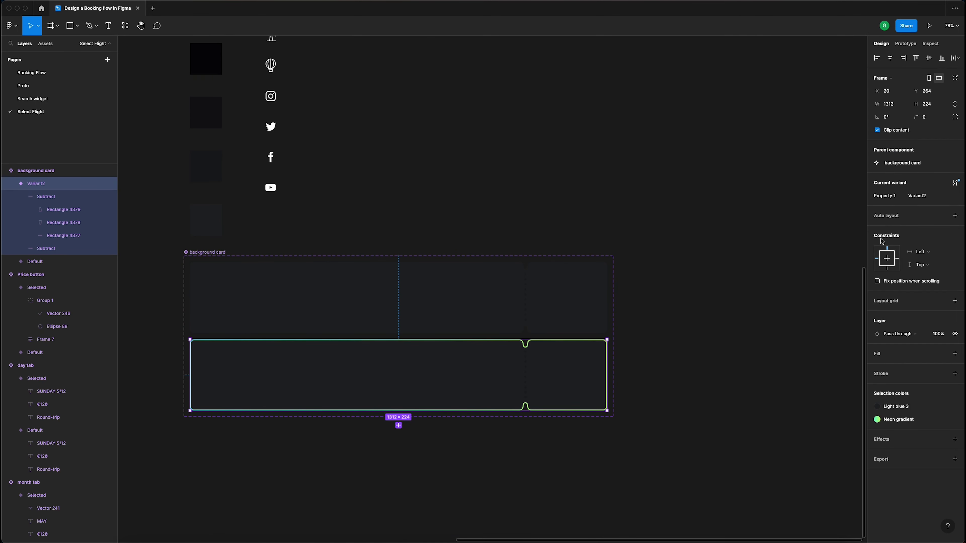
click(919, 195)
text(Selected)
key(Return)
click(728, 139)
- Review the hero, month selector, day selector and three flight cards in the Desktop - 1 frame
scroll(729, 139, left, 10)
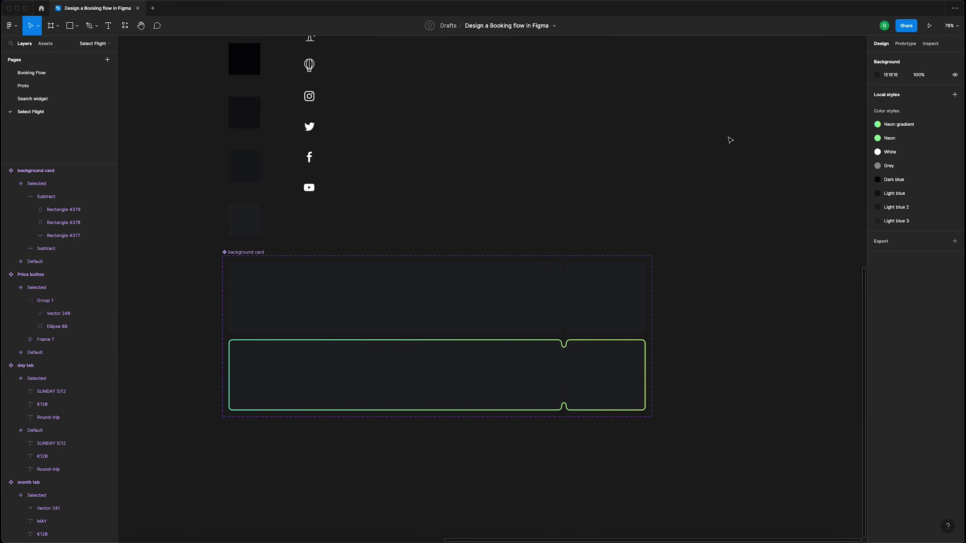
scroll(692, 140, left, 2)
scroll(655, 143, up, 10)
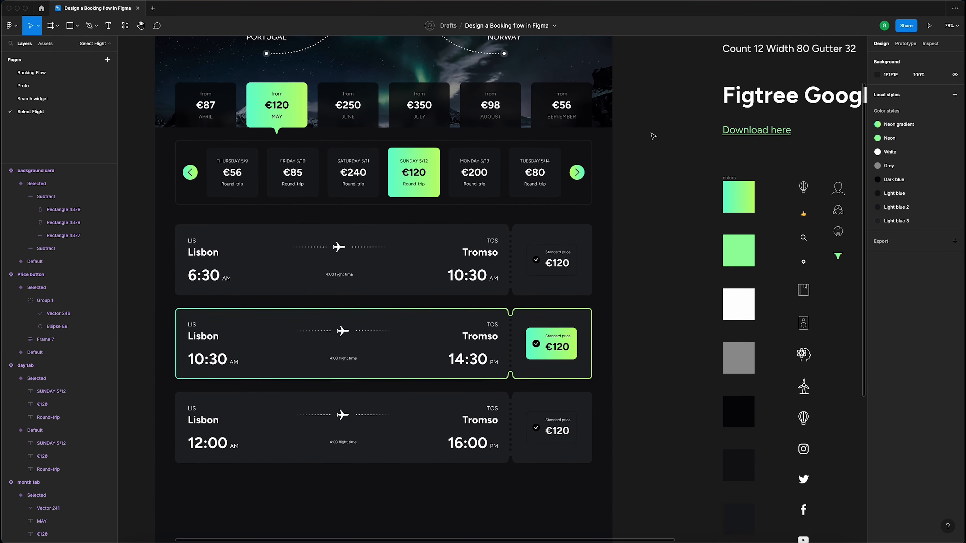
scroll(652, 136, up, 5)
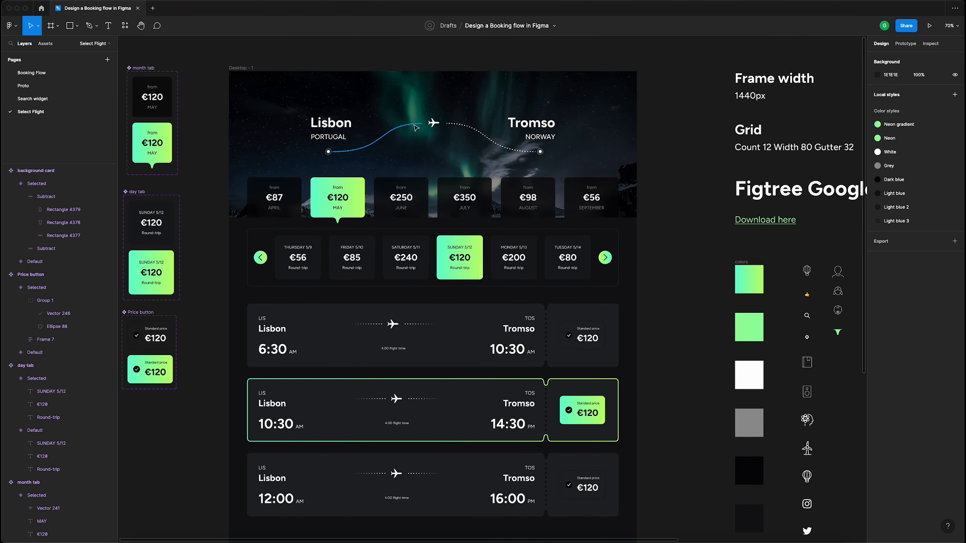
scroll(413, 146, up, 3)
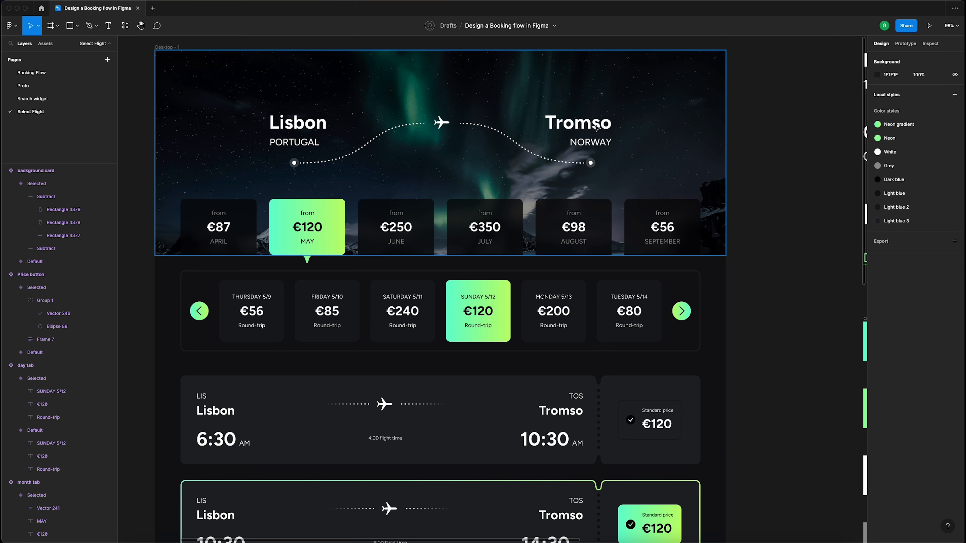
scroll(596, 130, down, 3)
click(595, 146)
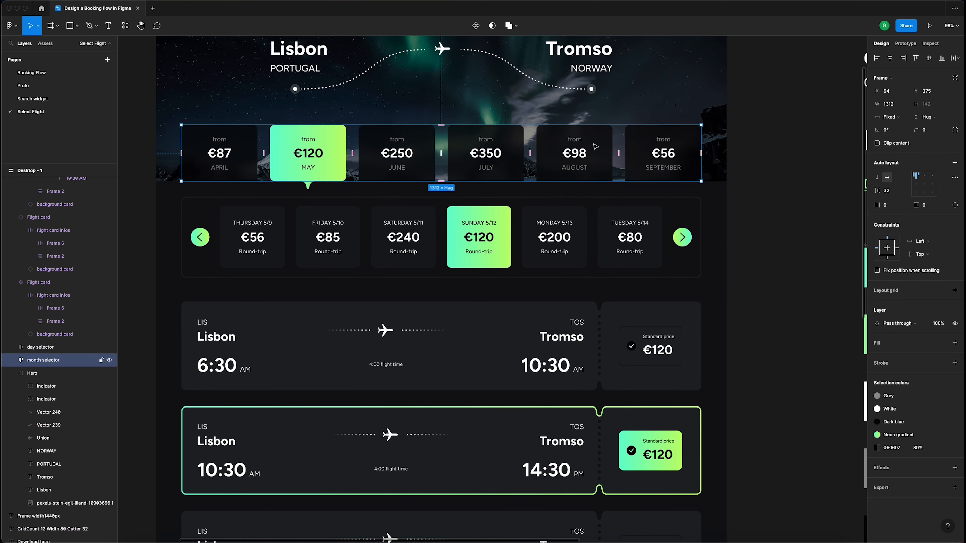
scroll(595, 147, down, 3)
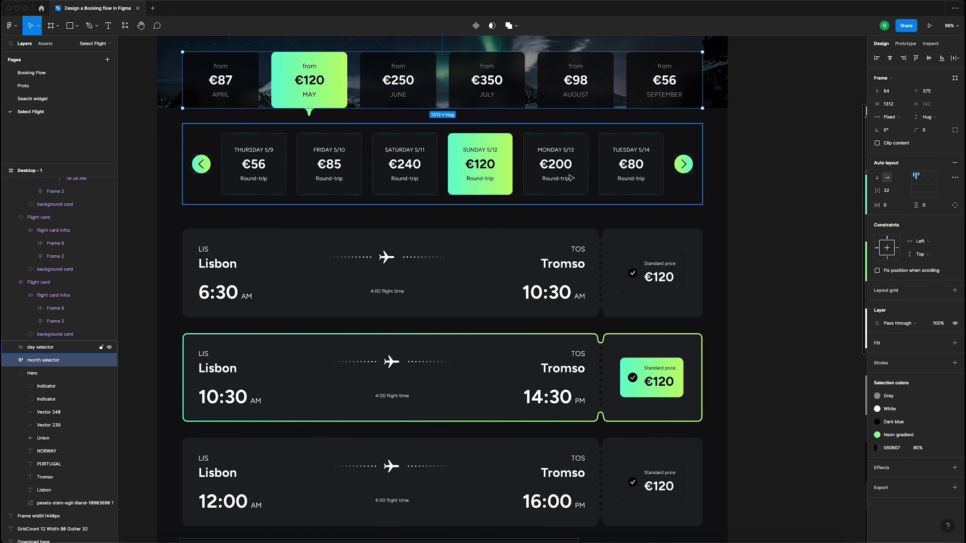
scroll(548, 323, down, 6)
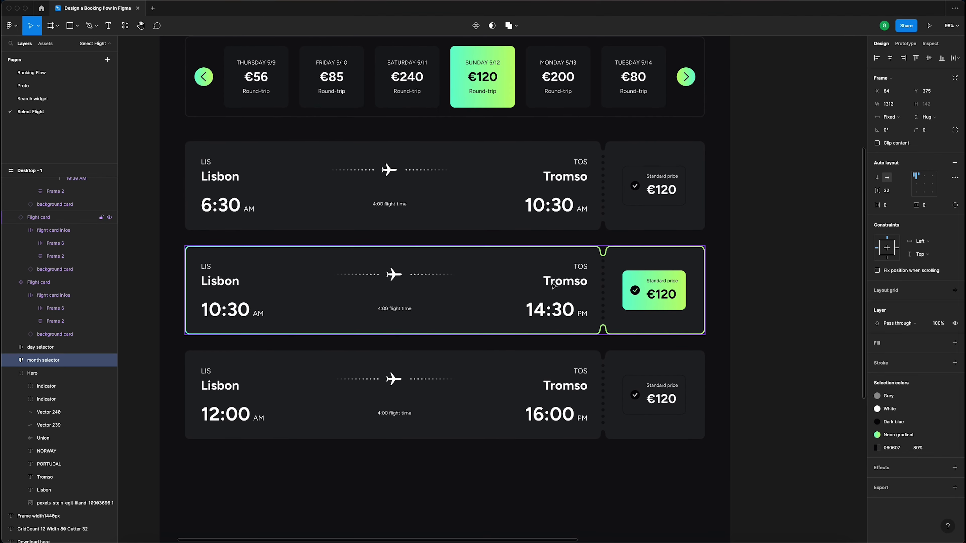
key(minus)
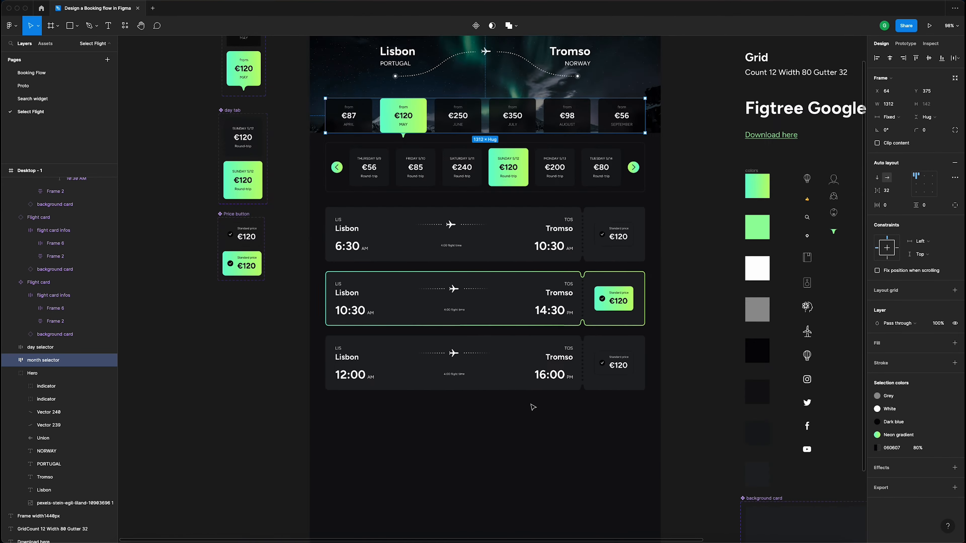
scroll(578, 422, up, 5)
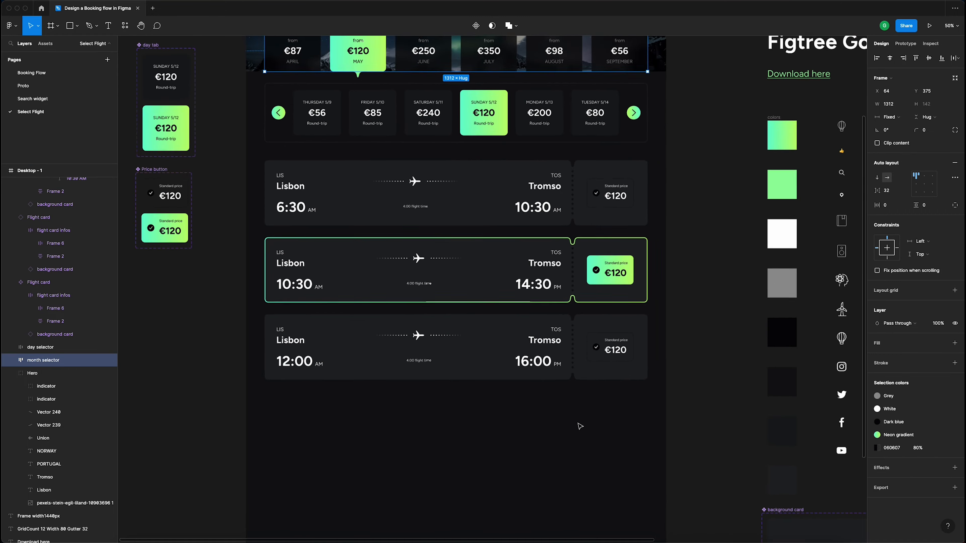
click(587, 409)
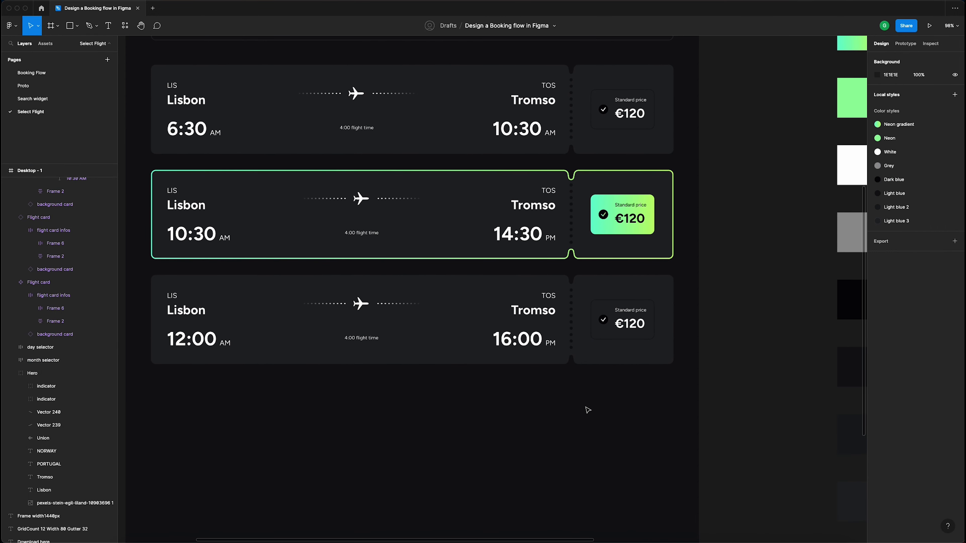
- Add the text "SELECT RETURN FLIGHT" below the last flight card in the Desktop - 1 frame
key(t)
click(560, 391)
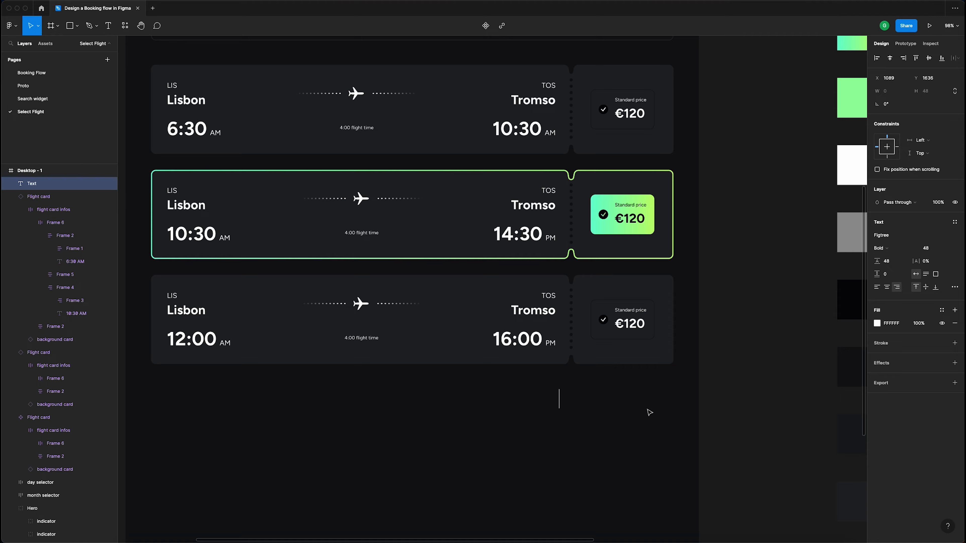
ctrl+scroll(649, 412, down, 5)
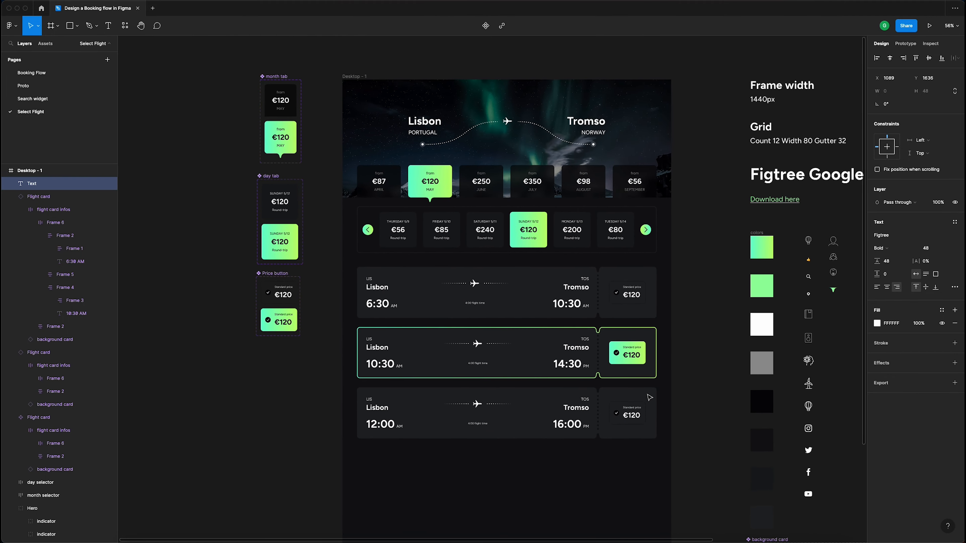
scroll(647, 395, up, 2)
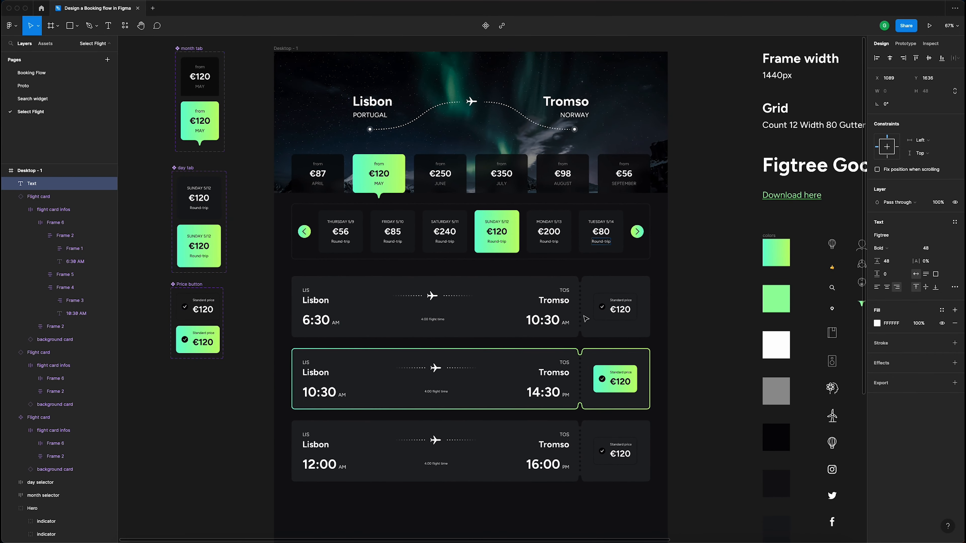
scroll(623, 449, down, 3)
ctrl+scroll(604, 442, up, 5)
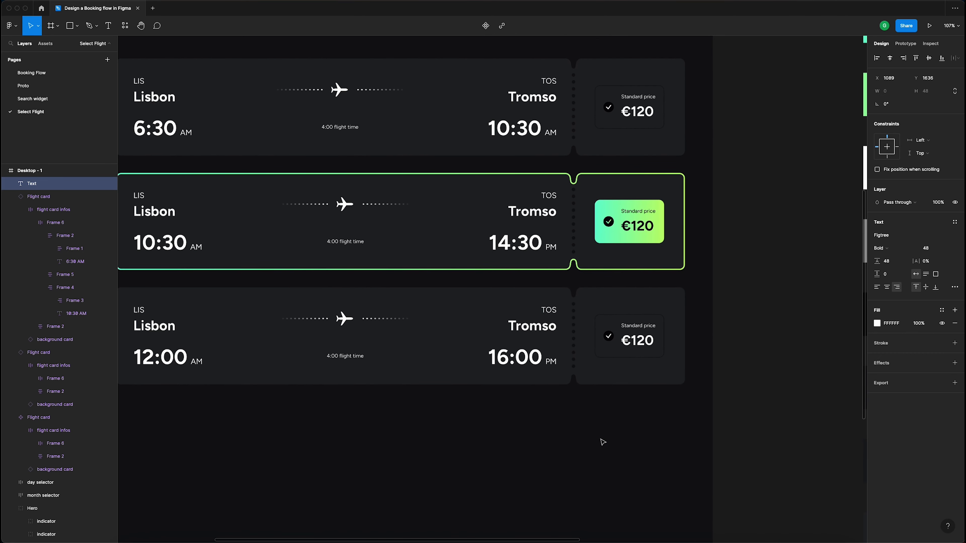
text(SELECT)
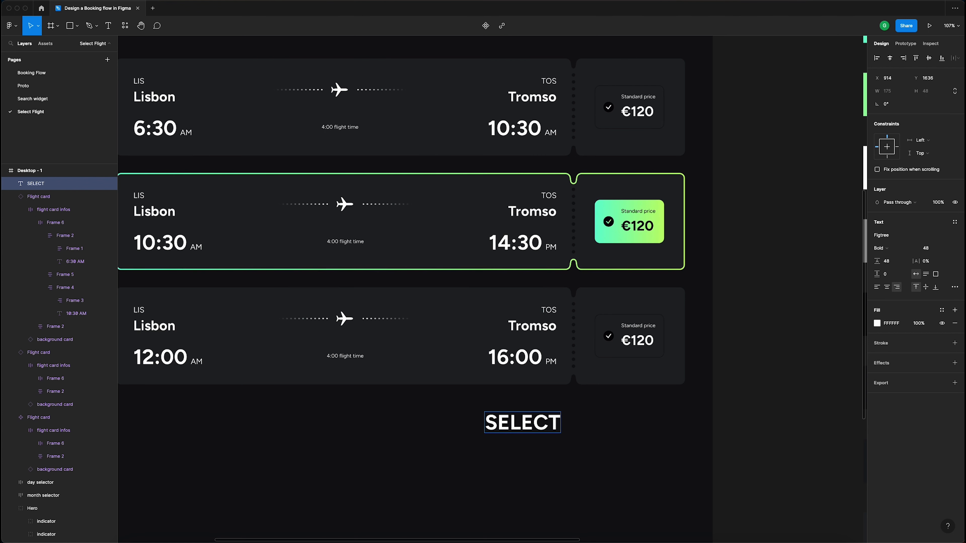
text( T)
key(BackSpace)
key(BackSpace)
text(RETURN)
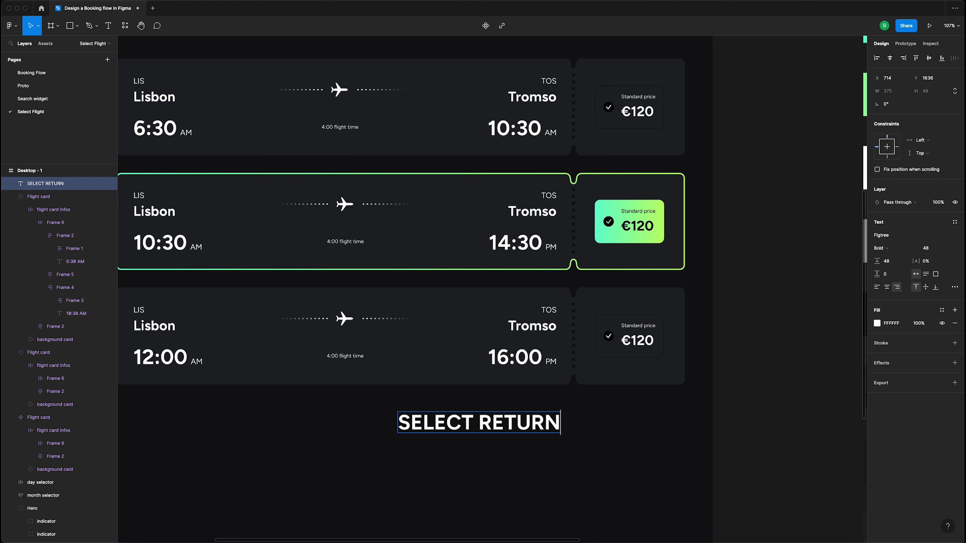
text( FLIGHT)
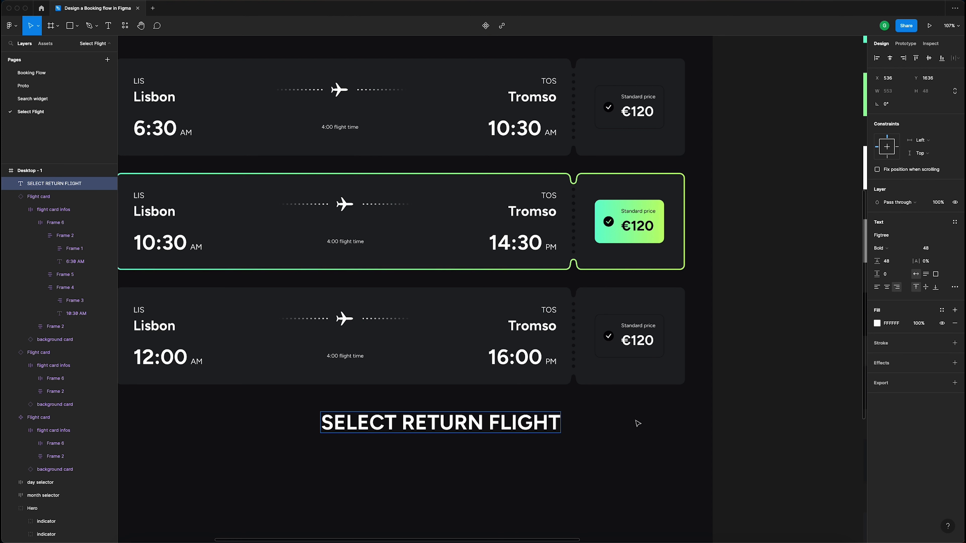
key(Escape)
- Set the font size of the SELECT RETURN FLIGHT text to 24
click(930, 249)
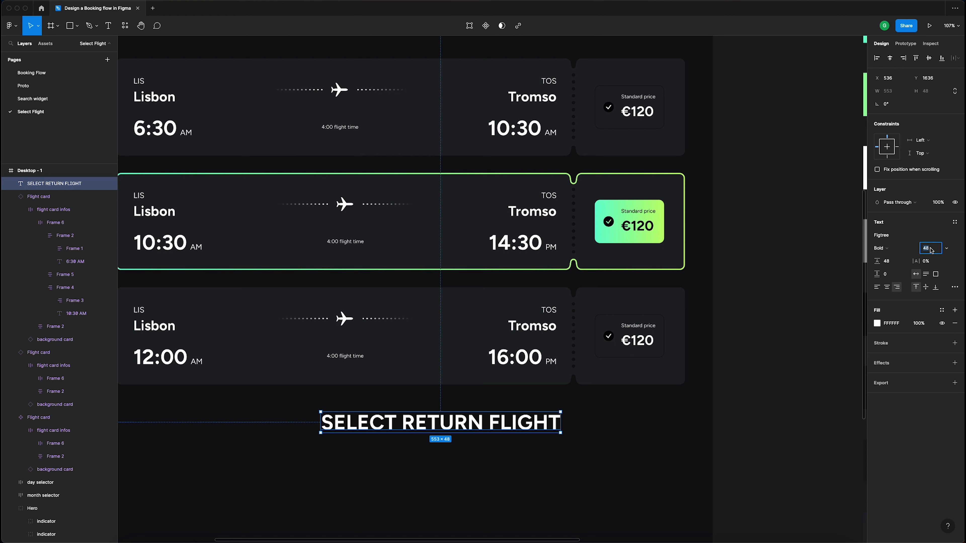
text(24)
key(Return)
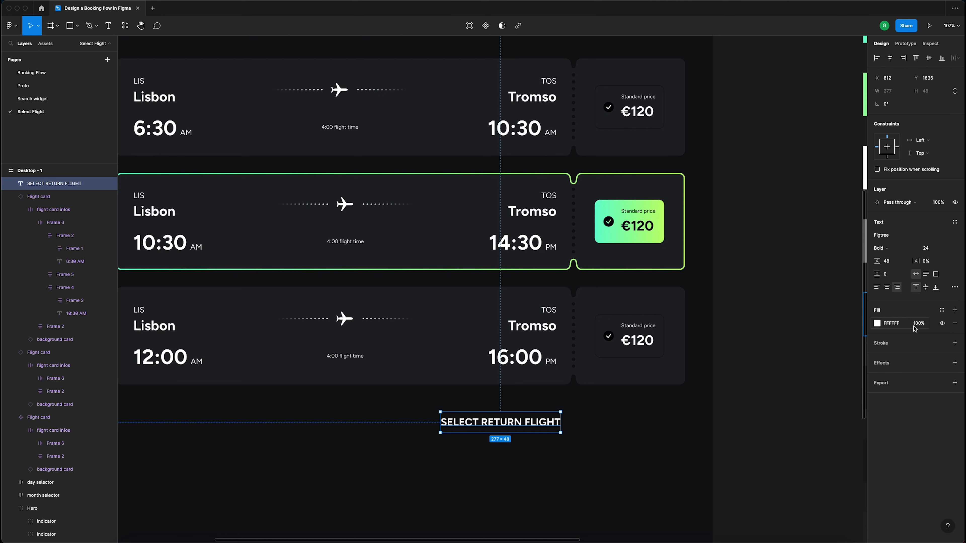
- Wrap the SELECT RETURN FLIGHT text in an auto layout frame with horizontal padding 24 and vertical padding 12
key(super+g)
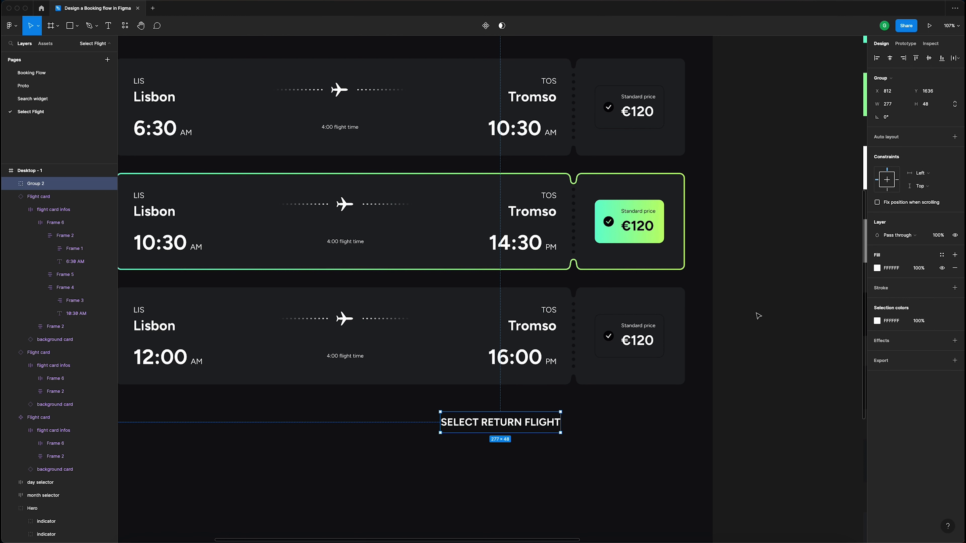
click(954, 139)
click(891, 209)
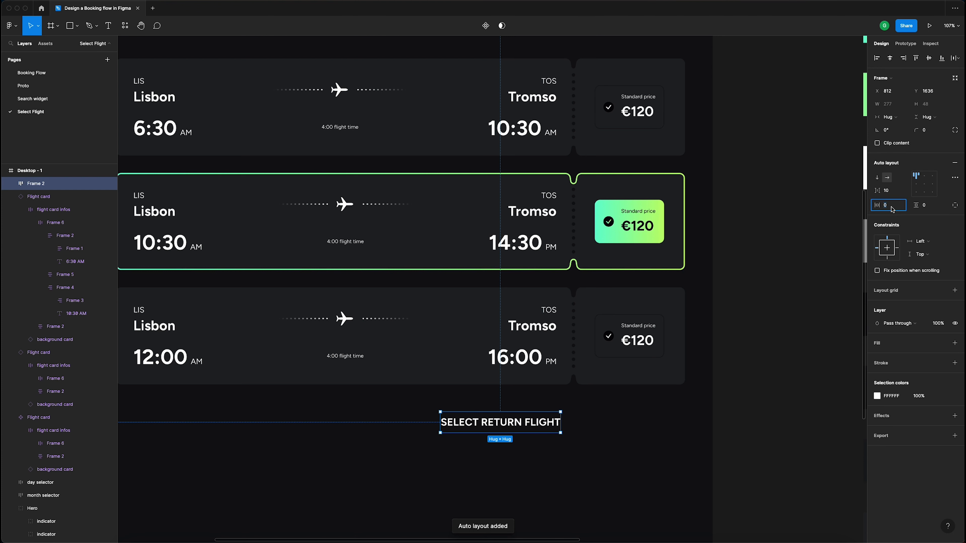
text(24)
key(Tab)
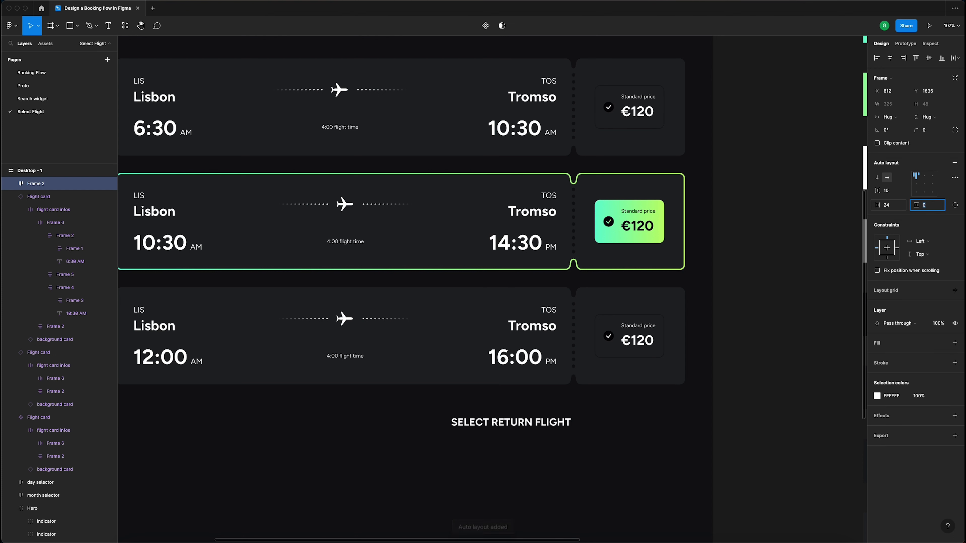
text(8)
key(Return)
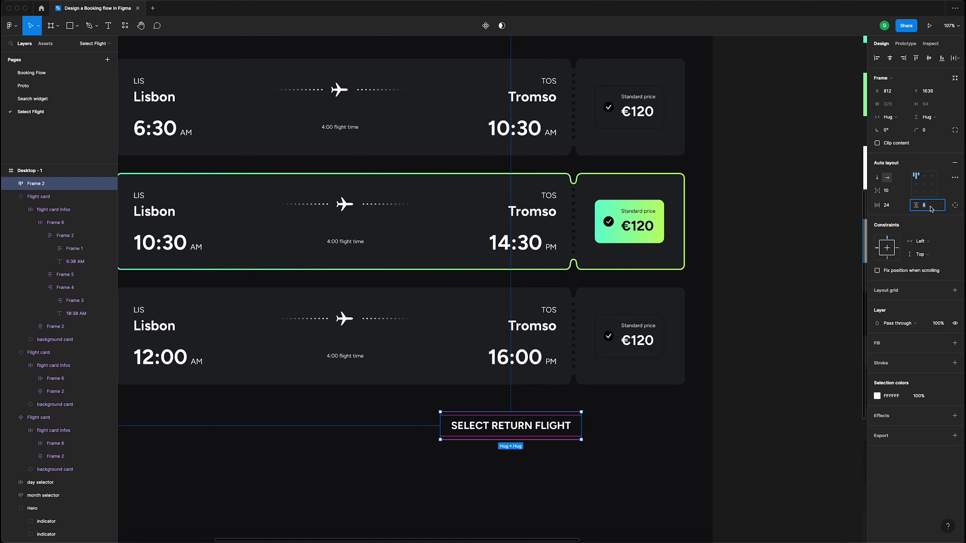
key(Return)
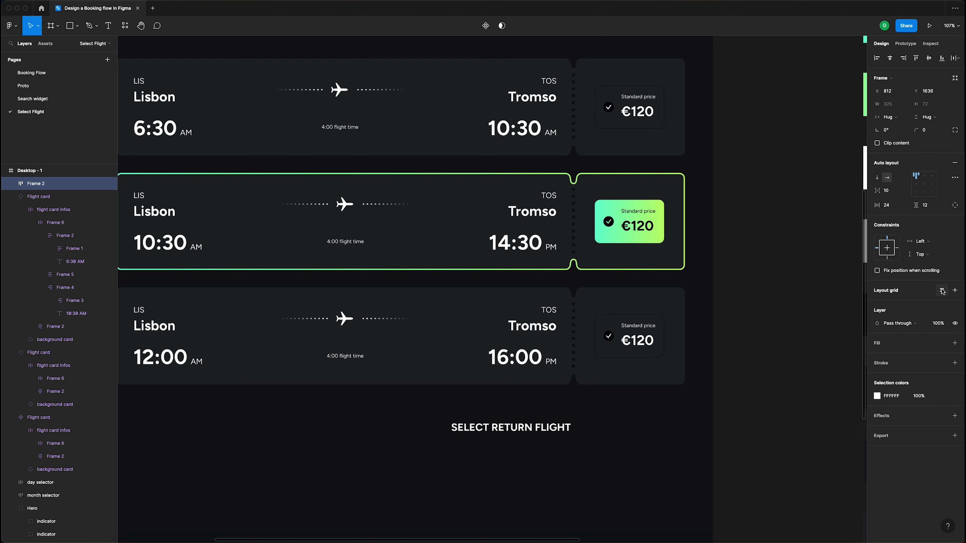
- Fill the SELECT RETURN FLIGHT button frame with the Neon gradient style and set its corner radius to 32
click(941, 343)
click(883, 393)
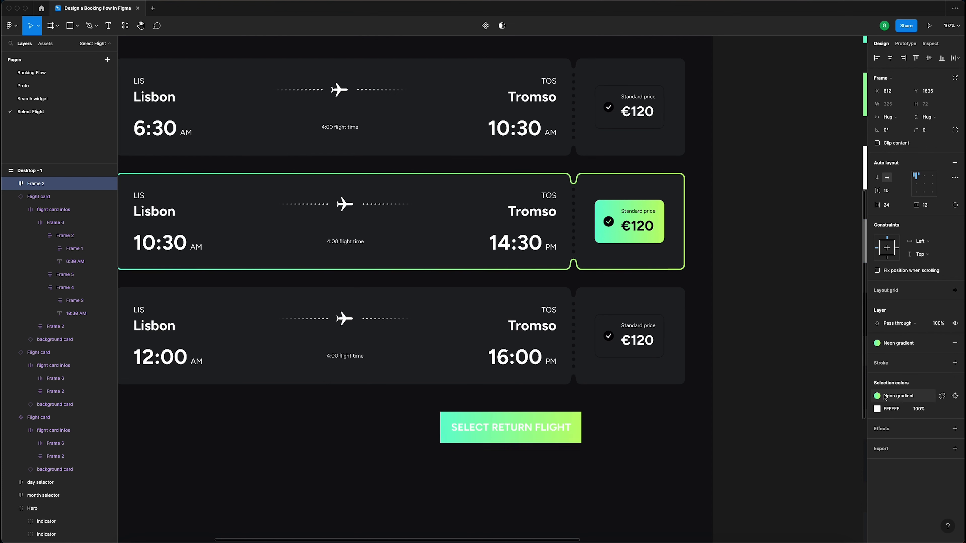
click(930, 130)
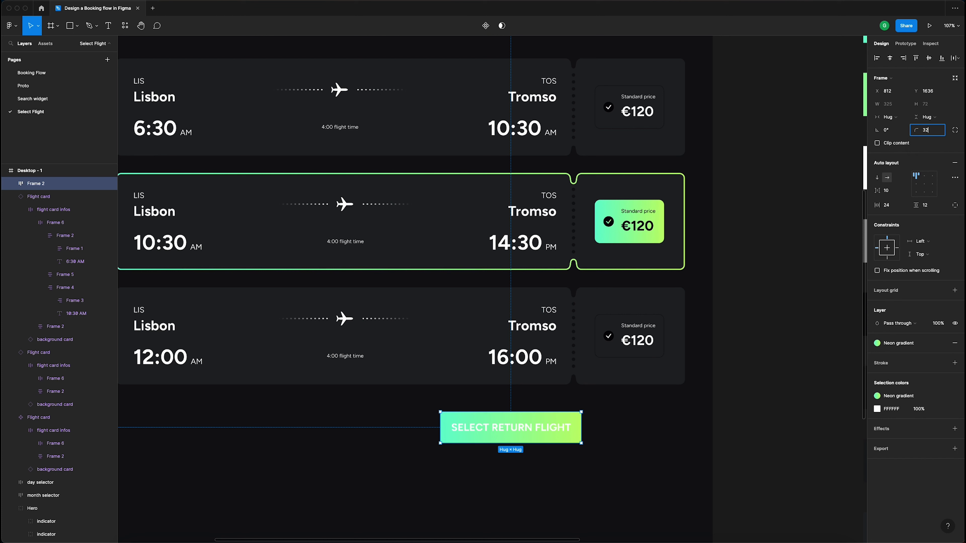
text(32)
key(Return)
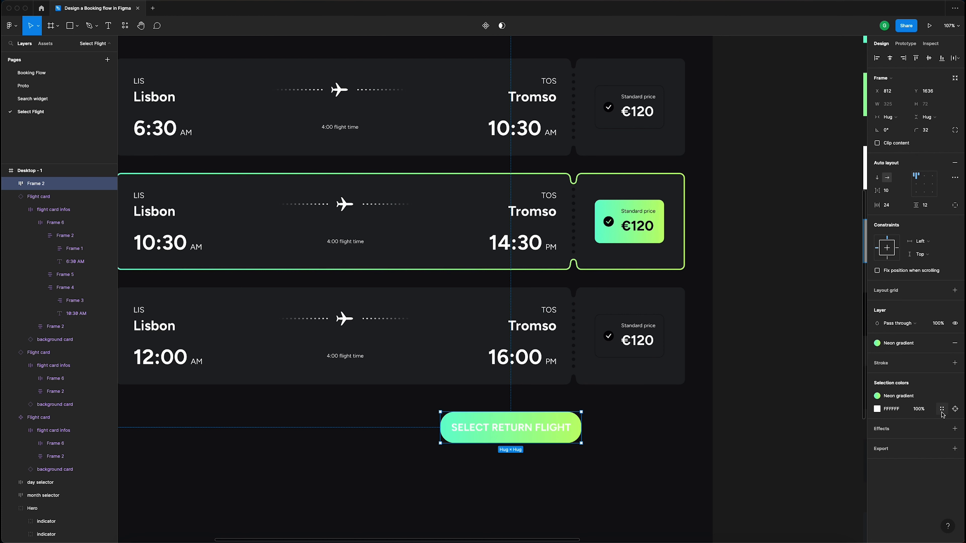
- Change the SELECT RETURN FLIGHT text color to the Dark blue style and set the button's corner radius to 48
click(877, 408)
click(856, 443)
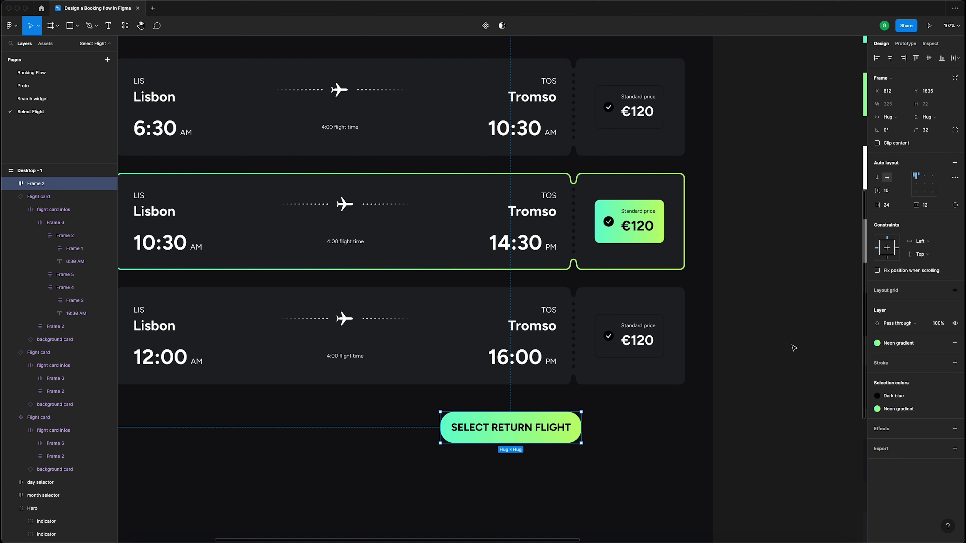
click(639, 423)
click(571, 428)
click(931, 133)
text(48)
key(Return)
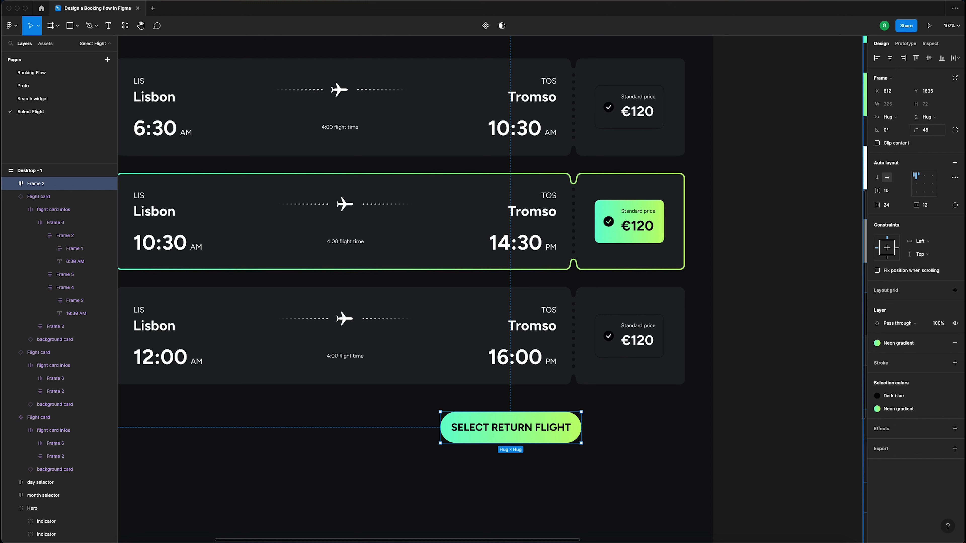
- Set the button's horizontal padding to 32 and align its right edge with the flight cards at X 1035, Y 1637
click(894, 209)
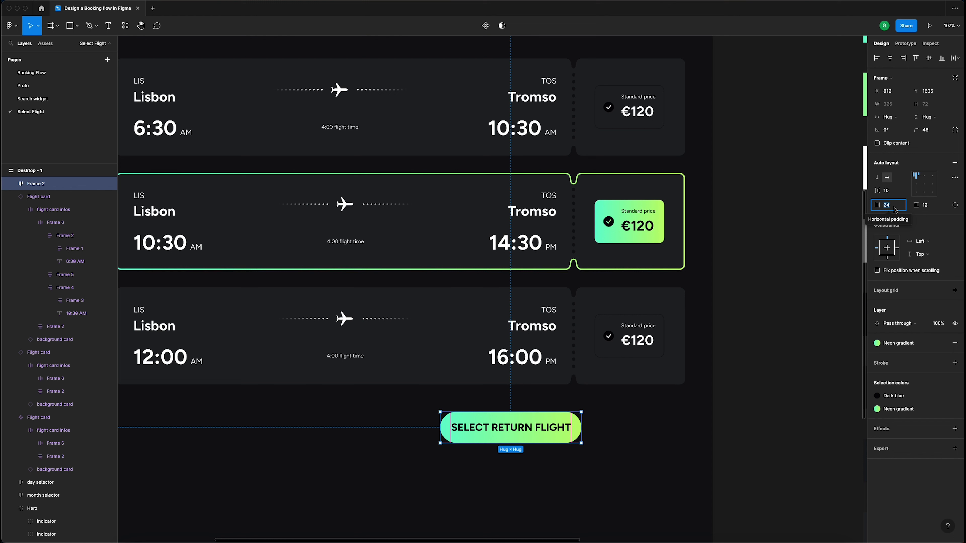
text(32)
key(Return)
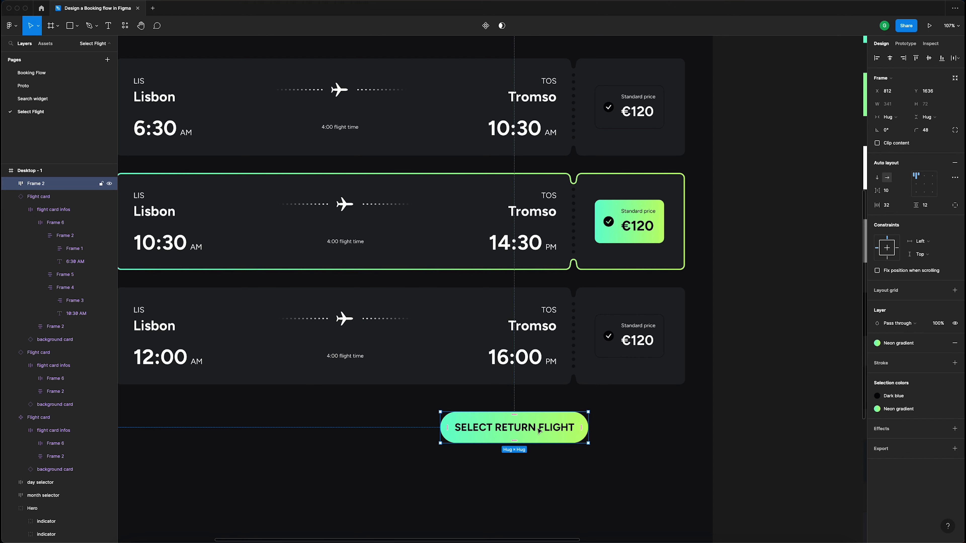
drag(539, 431, 639, 431)
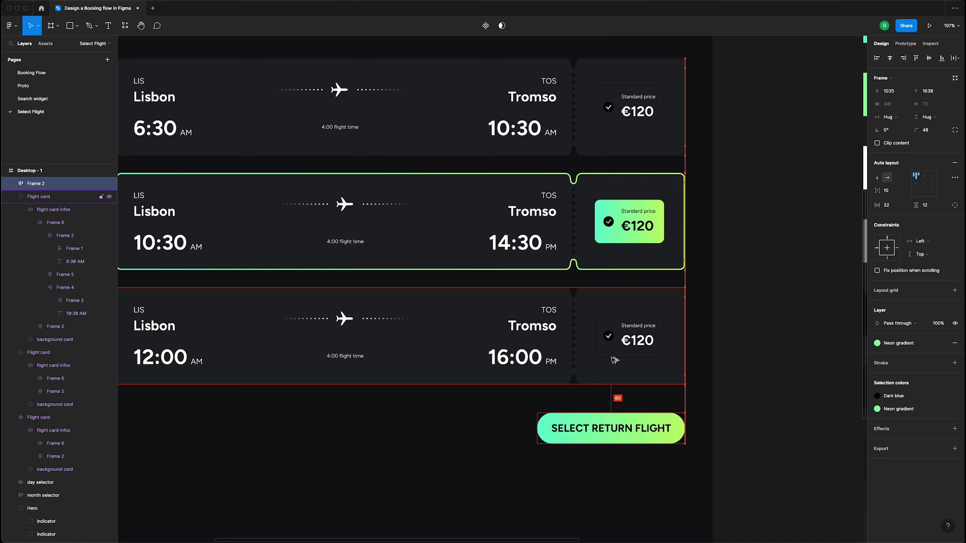
key(Down)
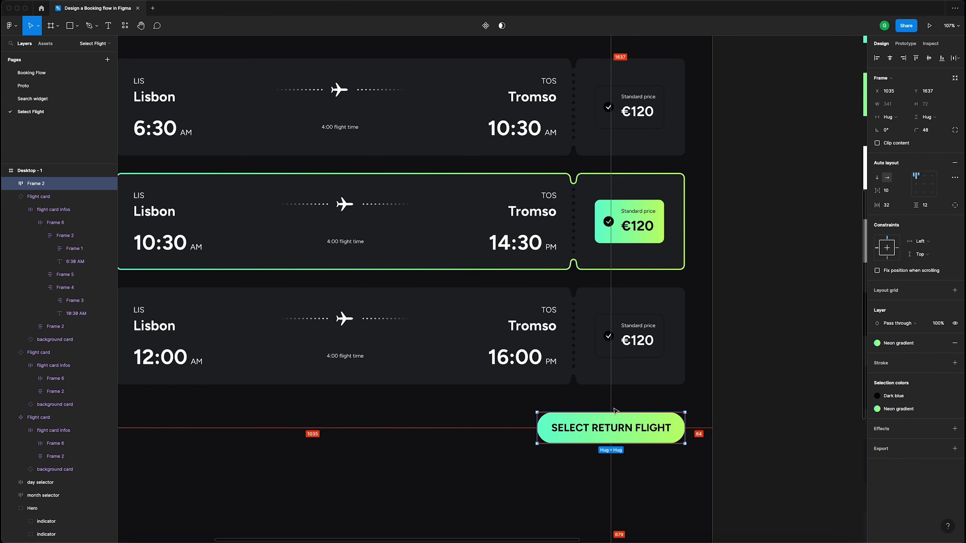
- Review the whole Desktop - 1 frame, from the hero and selectors to the flight cards and the SELECT RETURN FLIGHT button
key(shift+1)
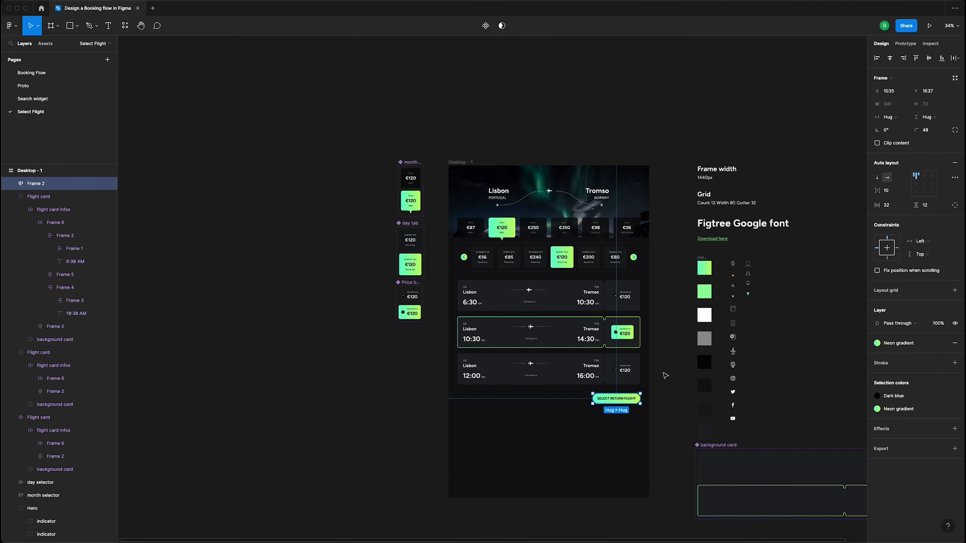
key(Escape)
scroll(620, 239, up, 5)
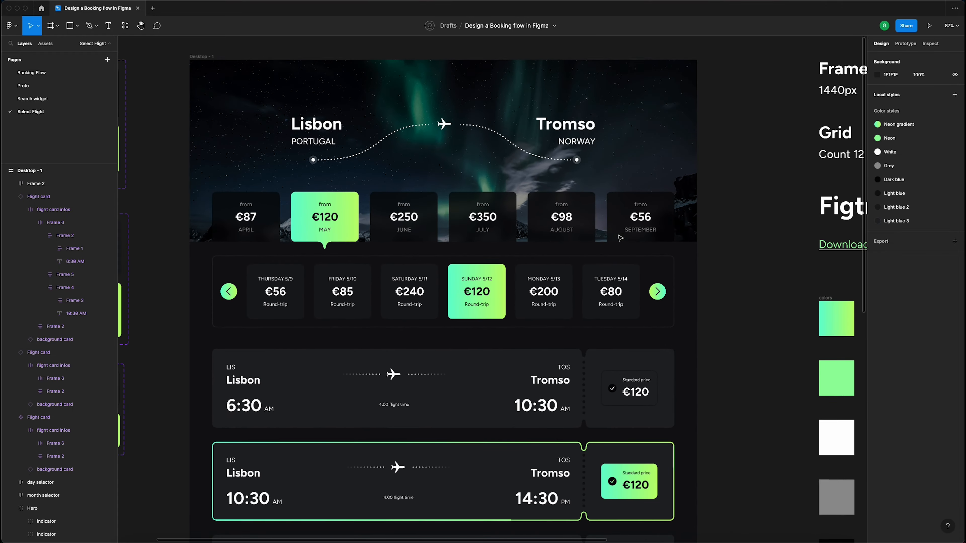
scroll(733, 216, down, 1)
scroll(732, 217, down, 2)
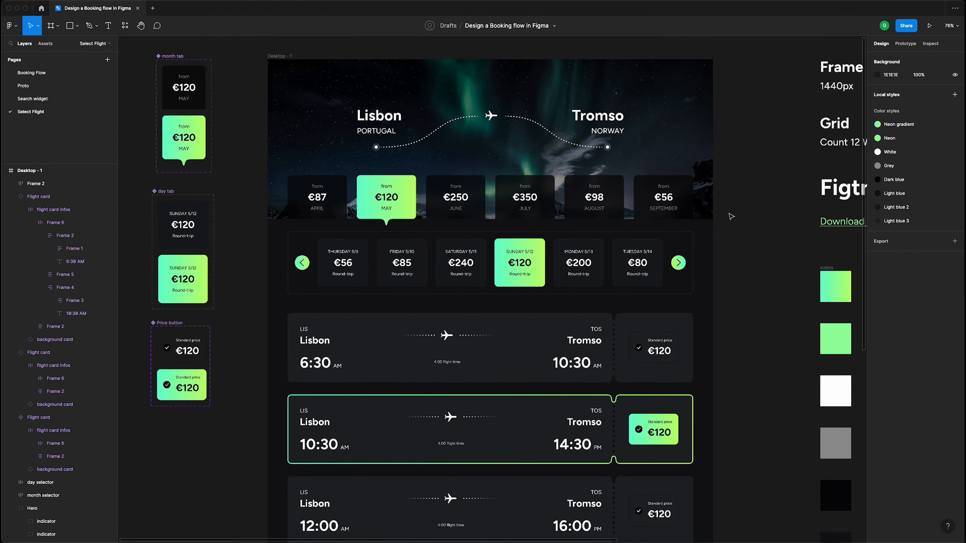
scroll(731, 216, down, 1)
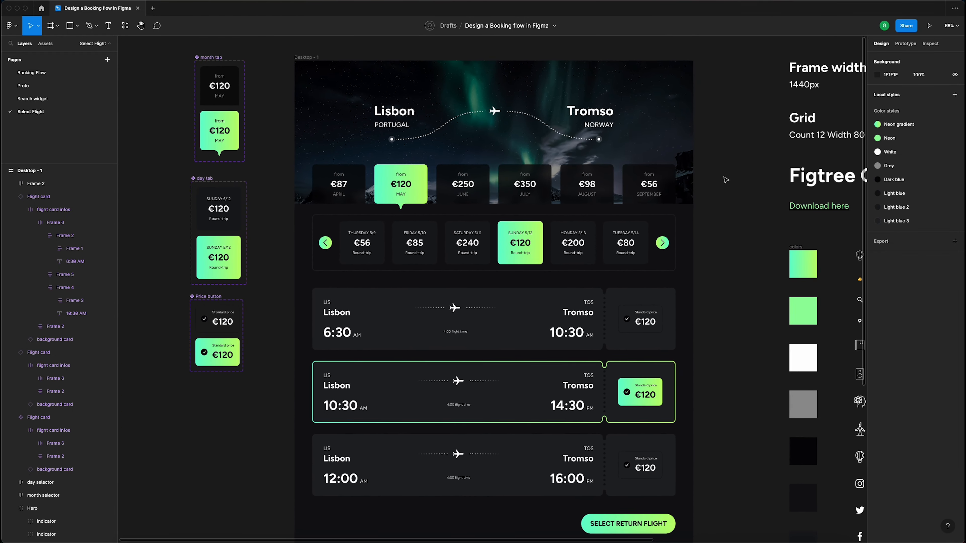
scroll(612, 88, up, 2)
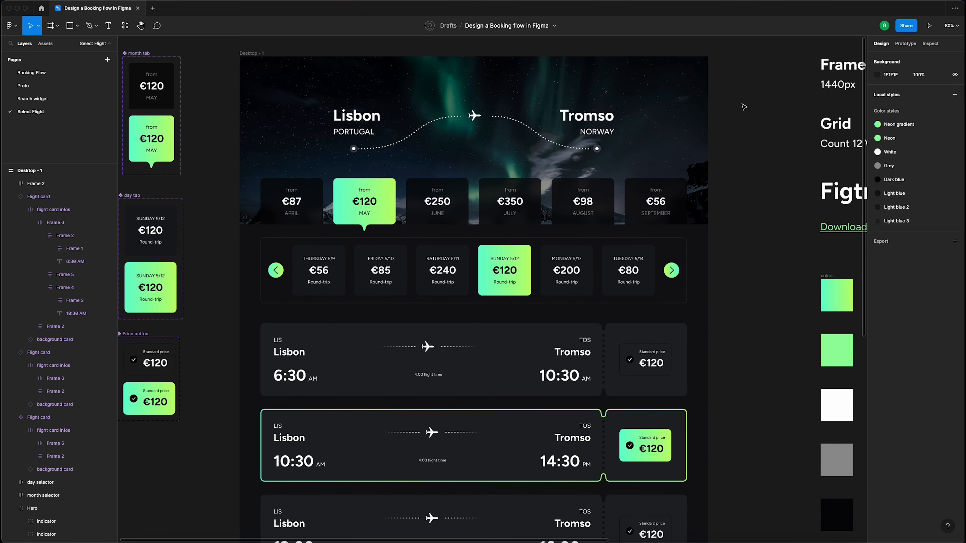